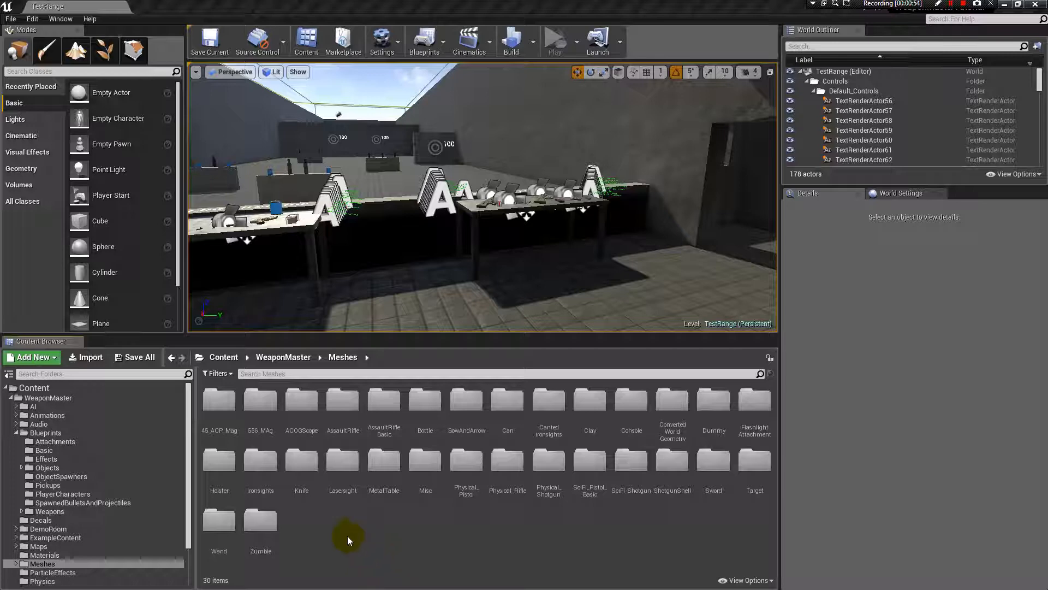
- Create a folder named AKM inside the WeaponMaster Meshes folder and open it
right_click(348, 536)
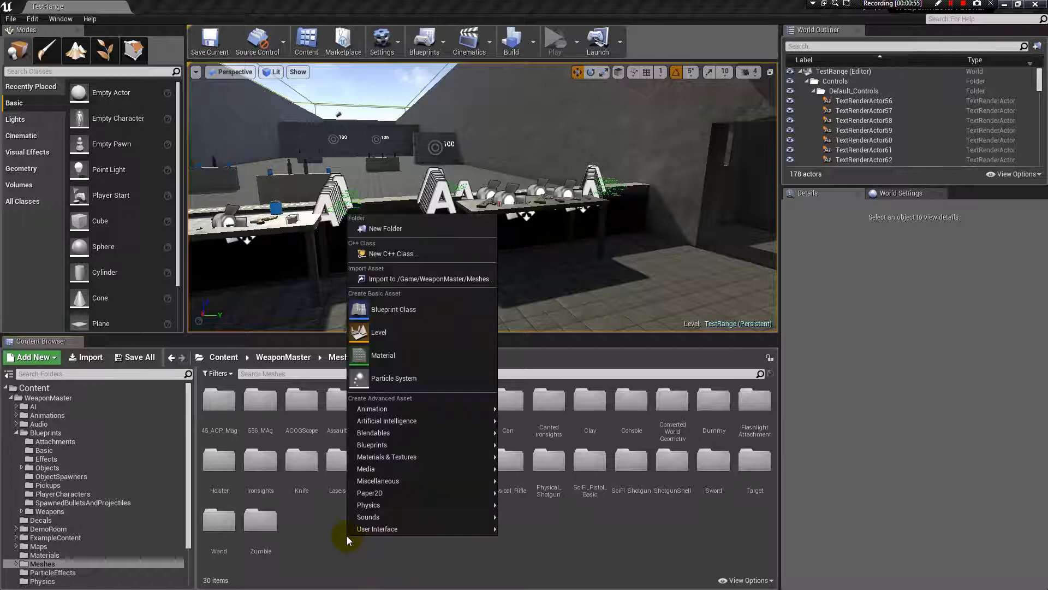
click(434, 227)
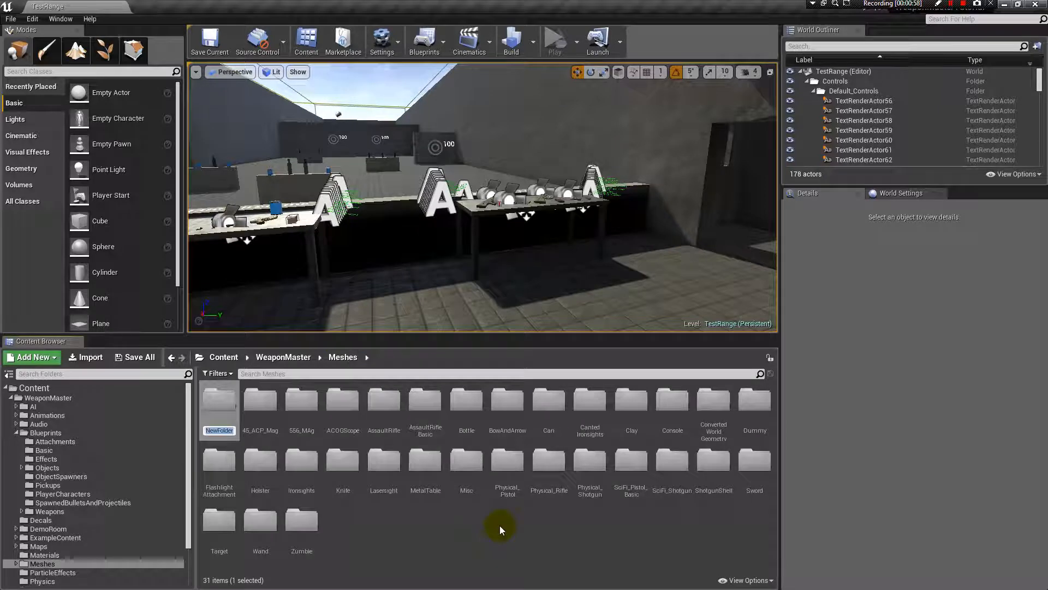
text(AKM)
key(Return)
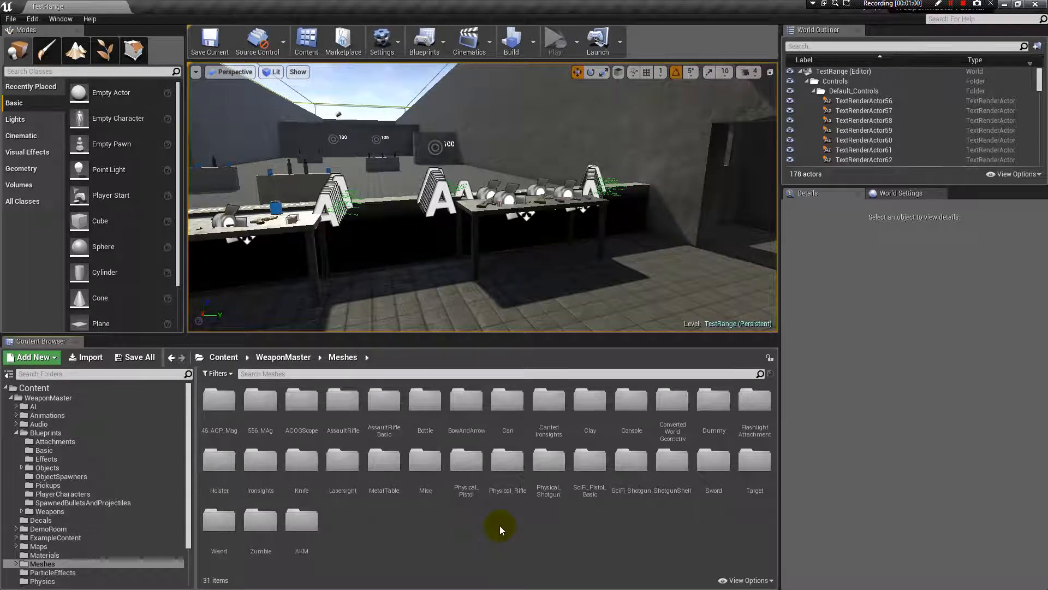
double_click(302, 532)
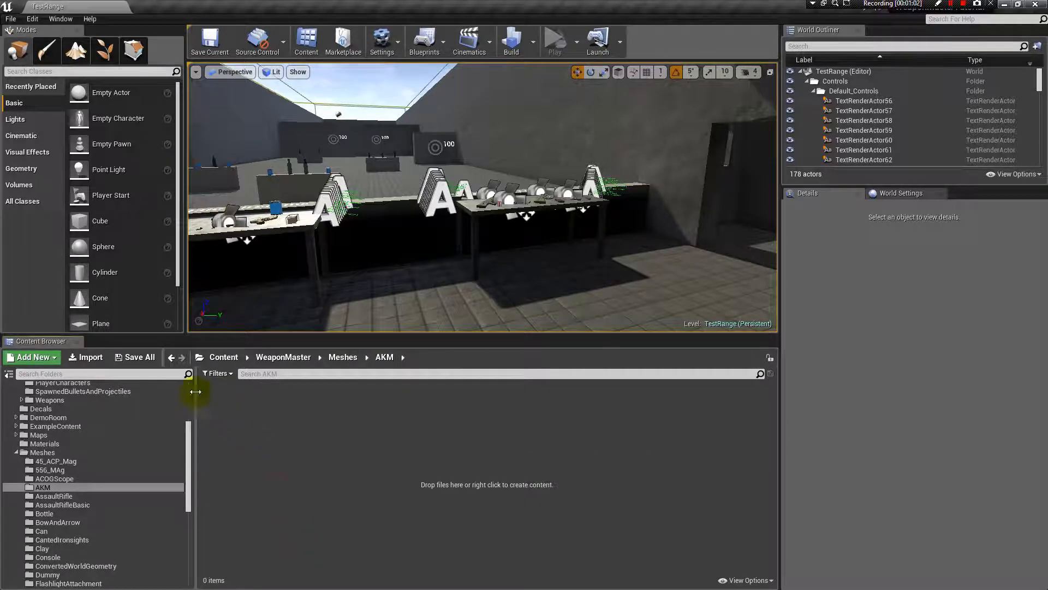
- Start an asset import and search the Dropbox, Local Disk (C:) and Storage (G:) Models folders for the AKM files
click(85, 357)
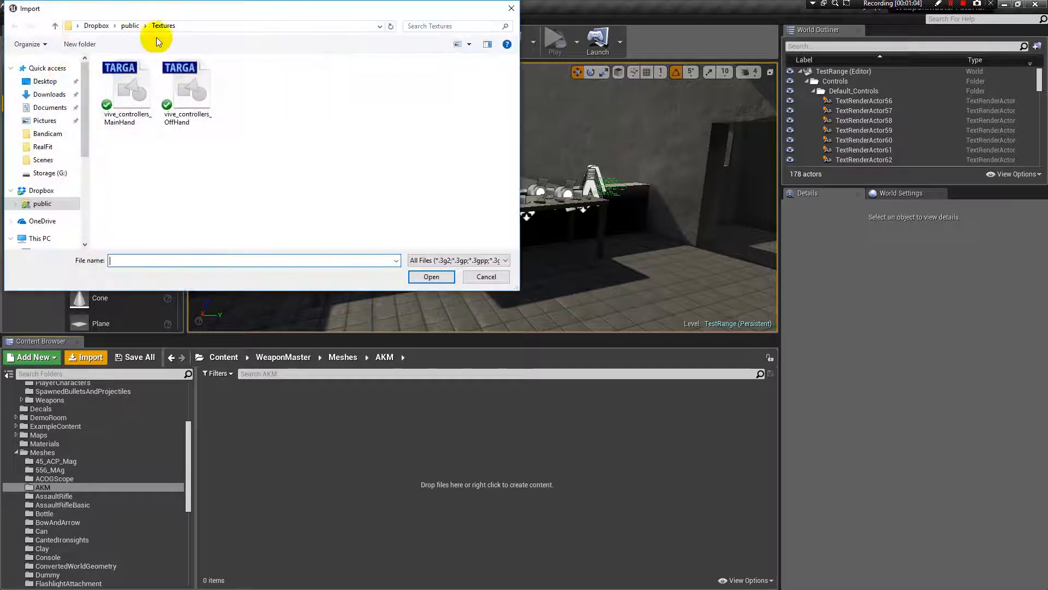
click(130, 26)
click(96, 25)
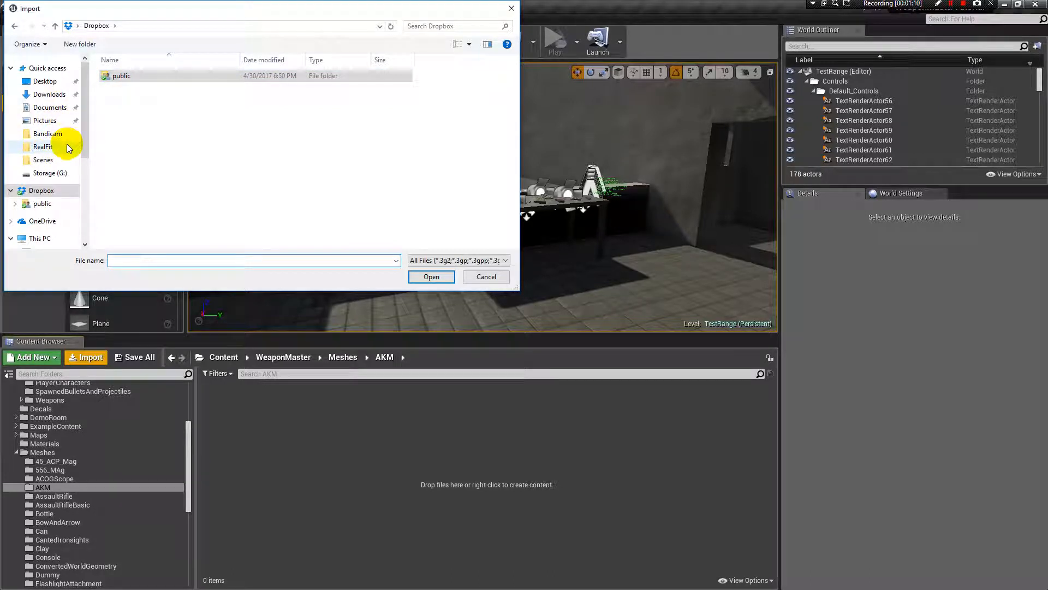
scroll(67, 145, down, 3)
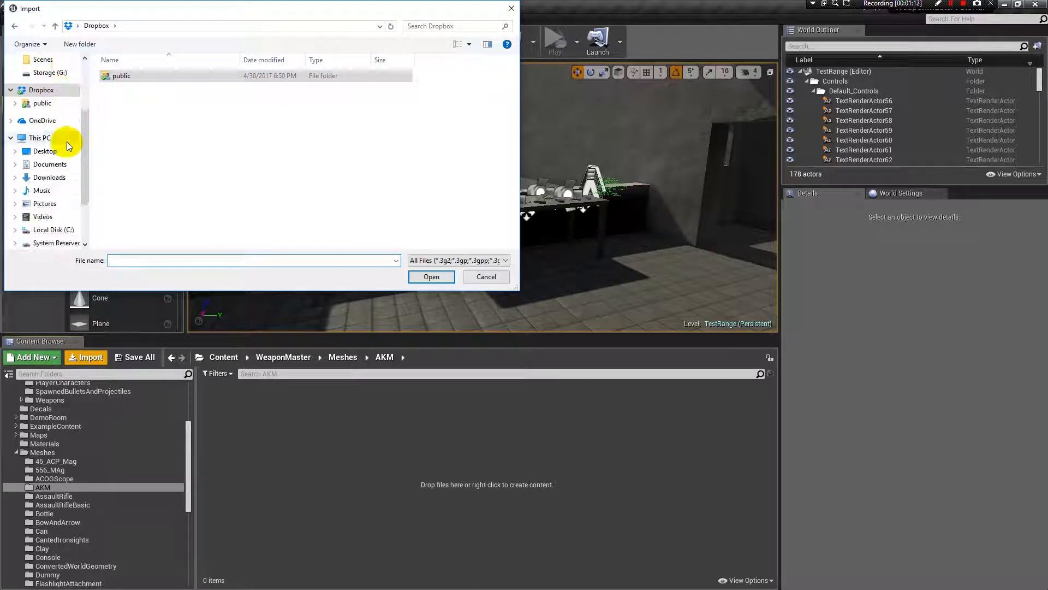
scroll(66, 146, down, 1)
click(66, 173)
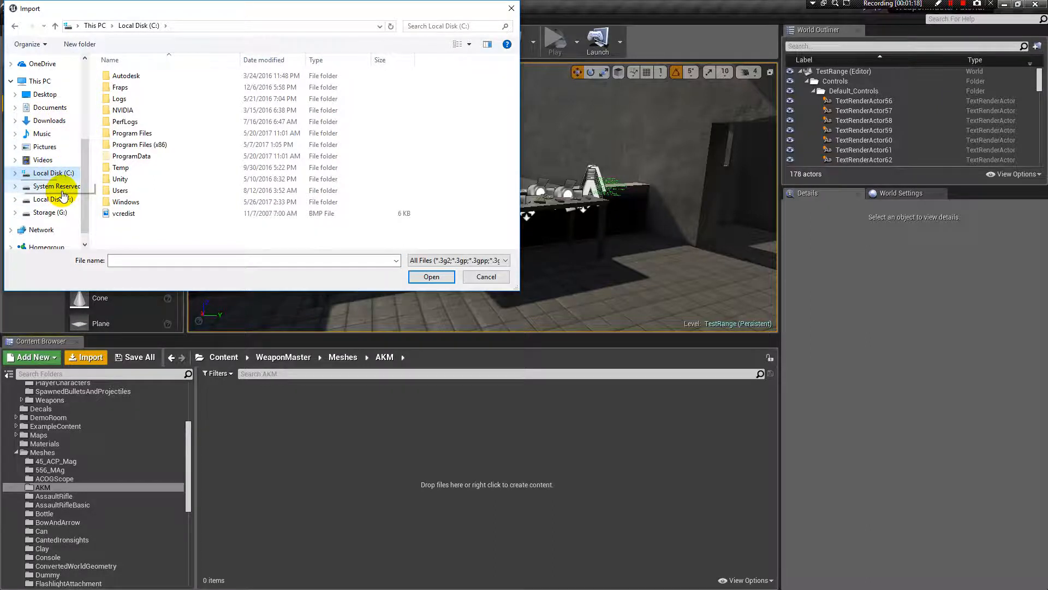
click(61, 212)
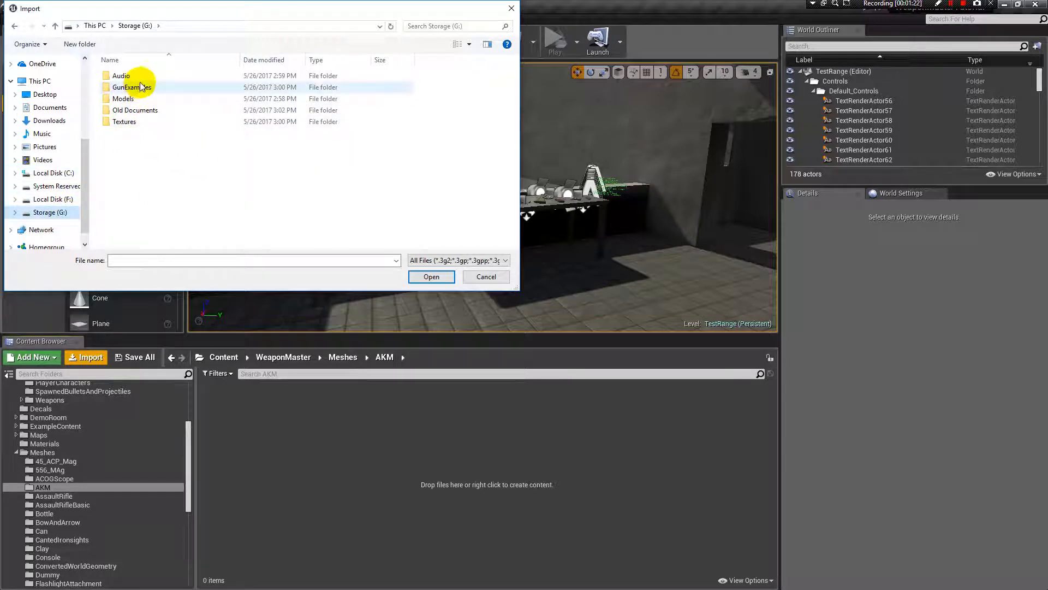
double_click(149, 98)
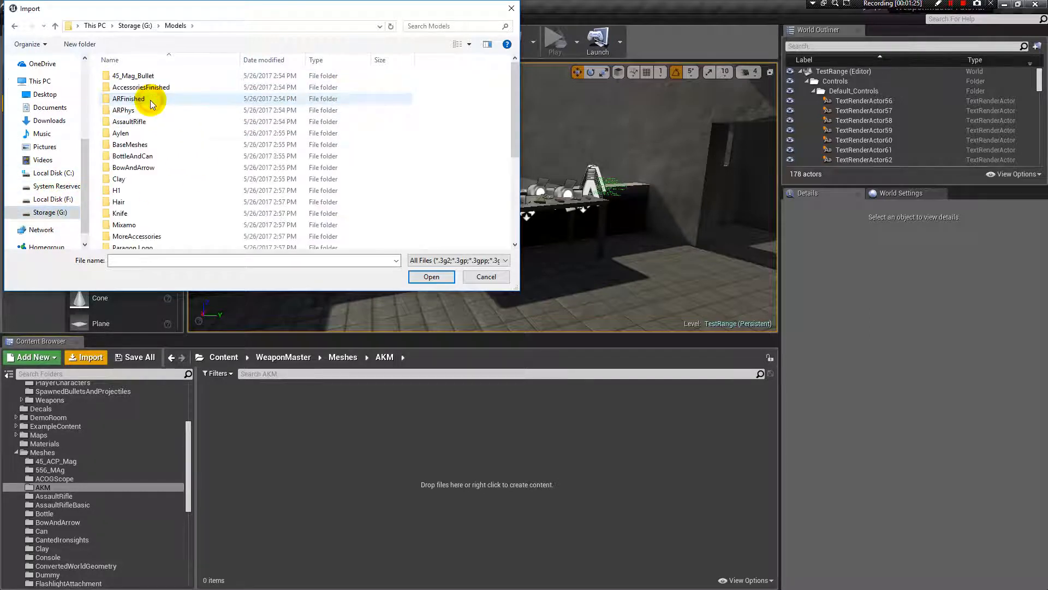
scroll(160, 151, down, 3)
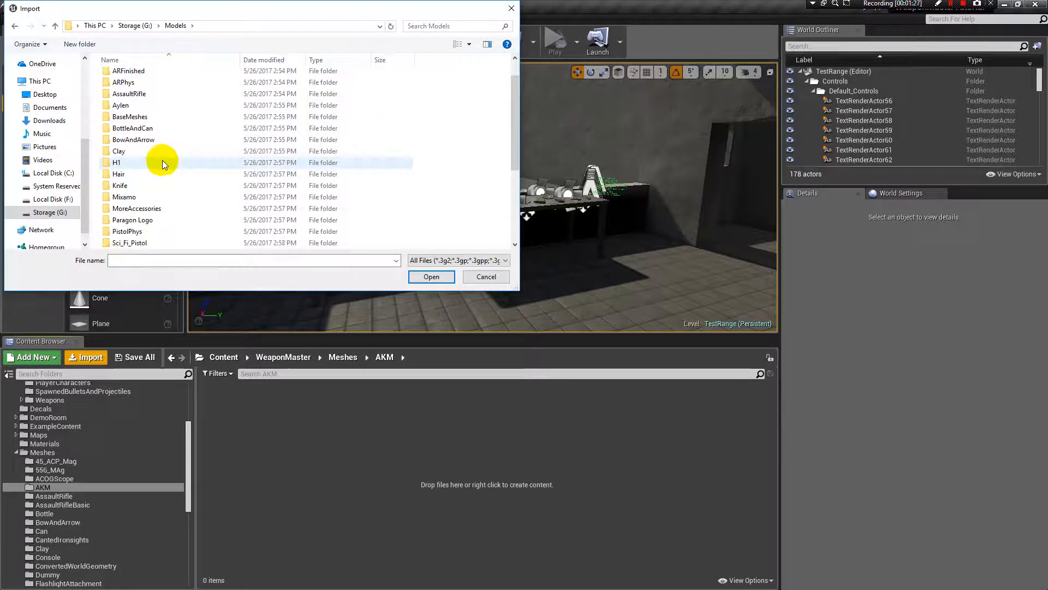
scroll(162, 164, down, 2)
scroll(165, 166, up, 3)
scroll(165, 165, down, 3)
scroll(164, 165, up, 6)
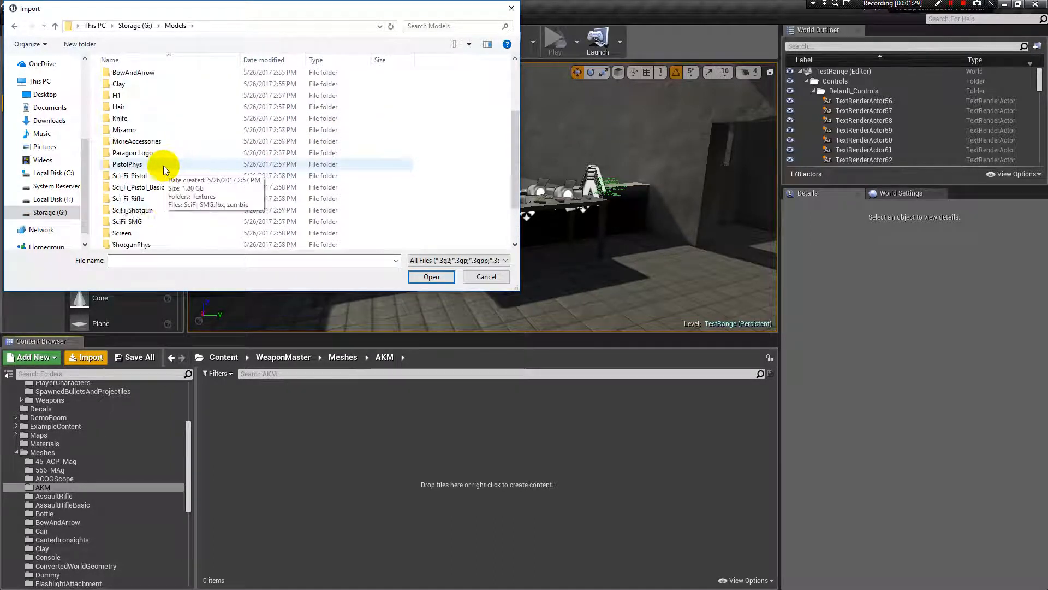
click(137, 28)
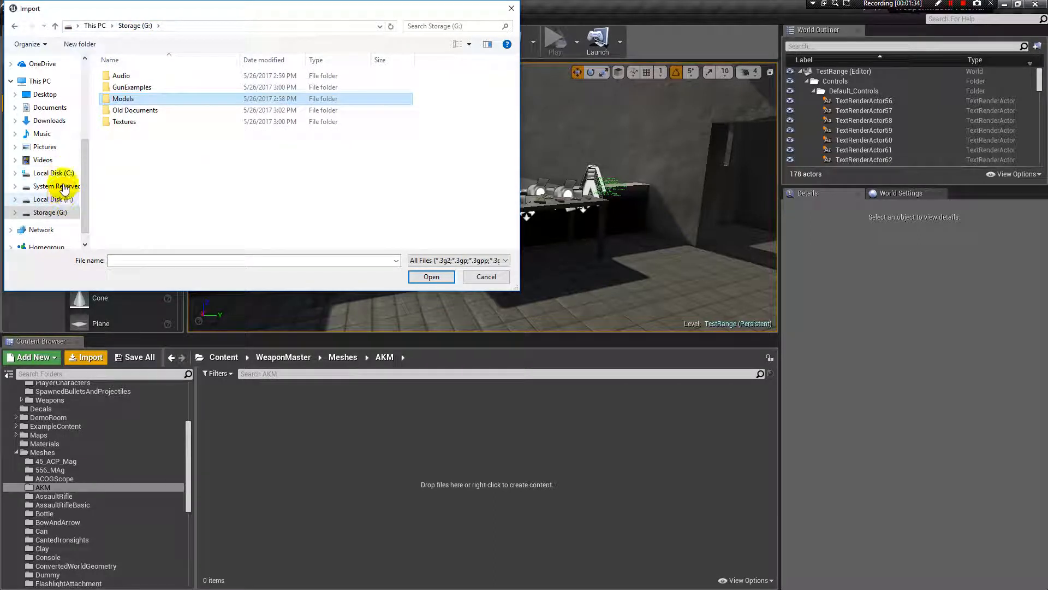
- Choose all five AKM FBX files from the AKM folder inside TutorialFiles on the Desktop for import
click(43, 93)
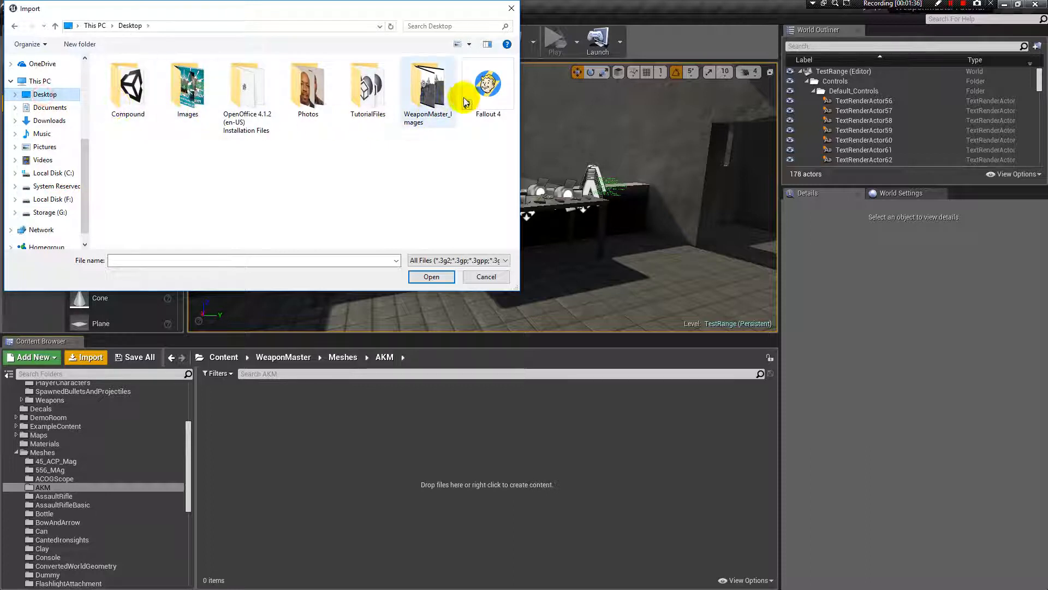
double_click(369, 86)
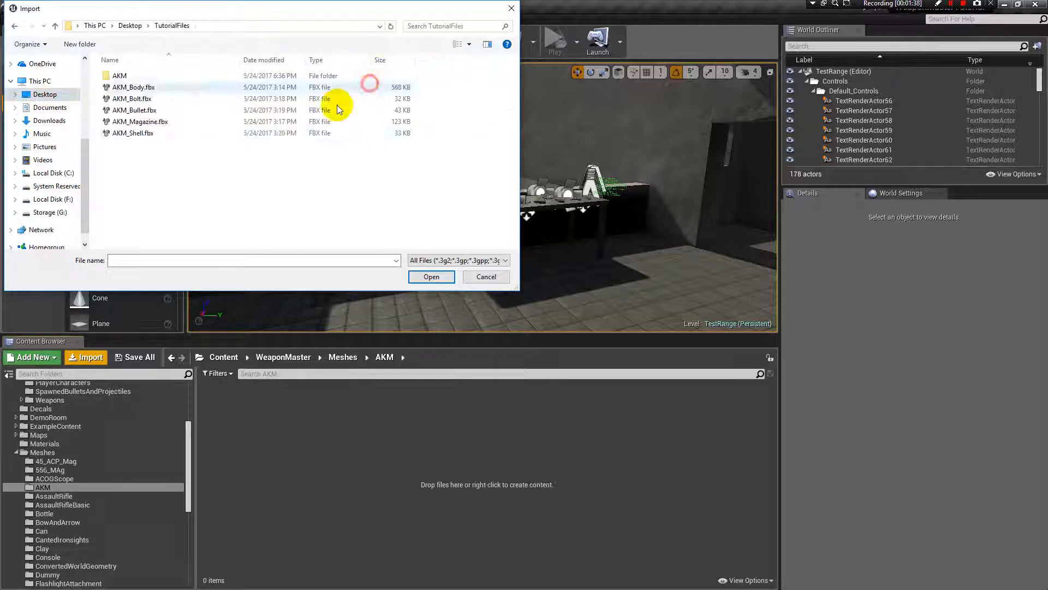
double_click(143, 76)
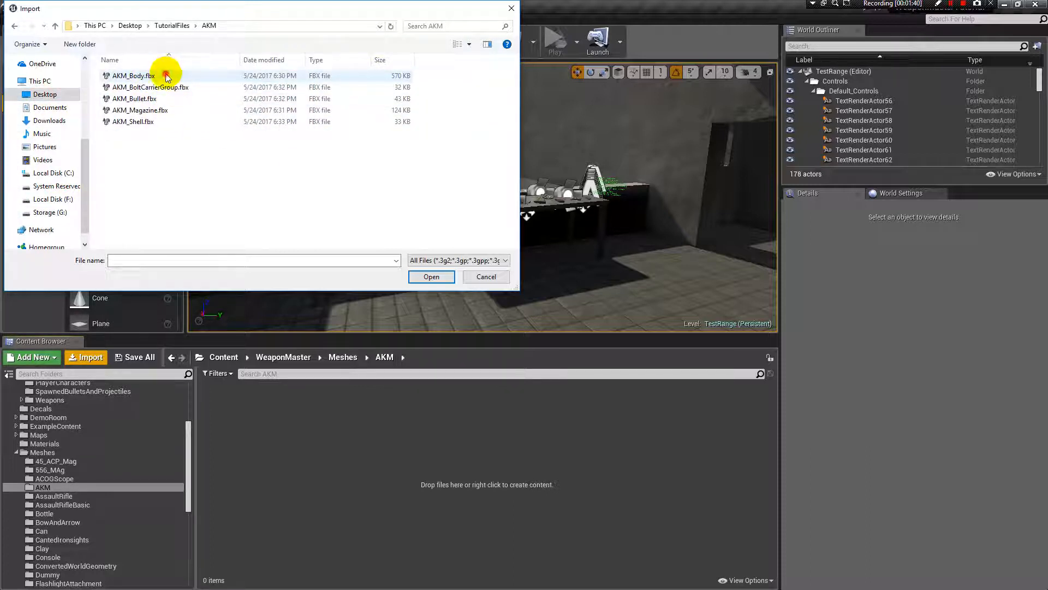
click(166, 77)
shift+click(185, 121)
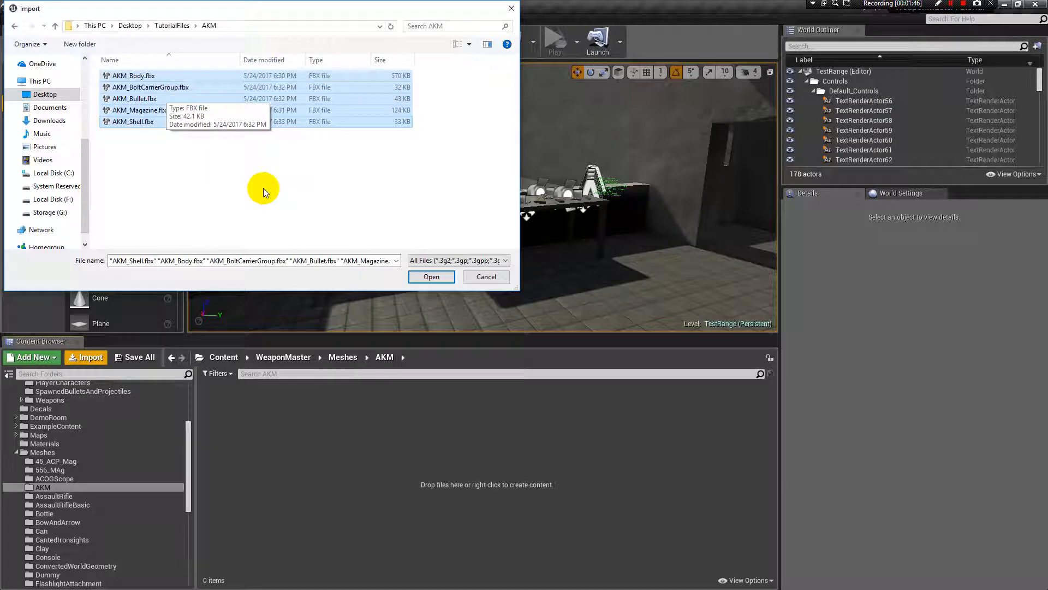
click(431, 276)
- Import all the AKM FBX files as skeletal meshes, without a skeleton or physics asset assigned
drag(581, 262, 547, 125)
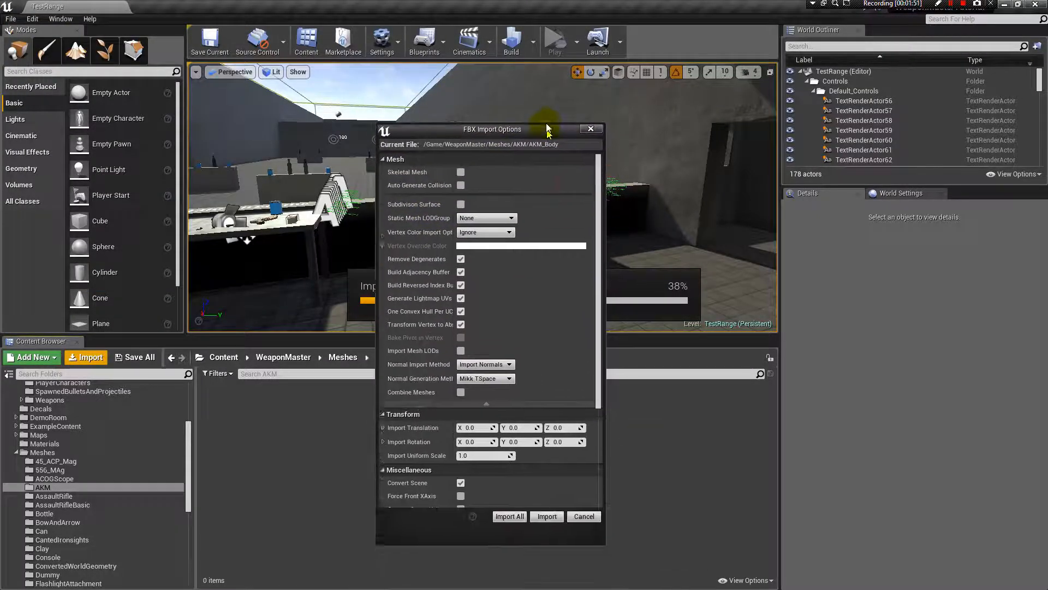
click(461, 163)
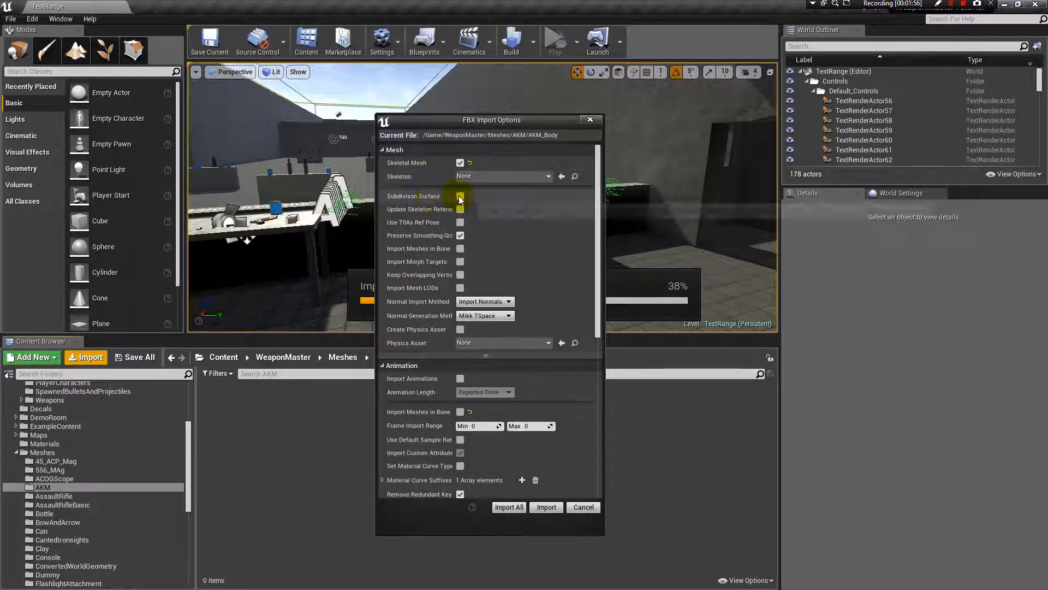
click(523, 342)
click(524, 344)
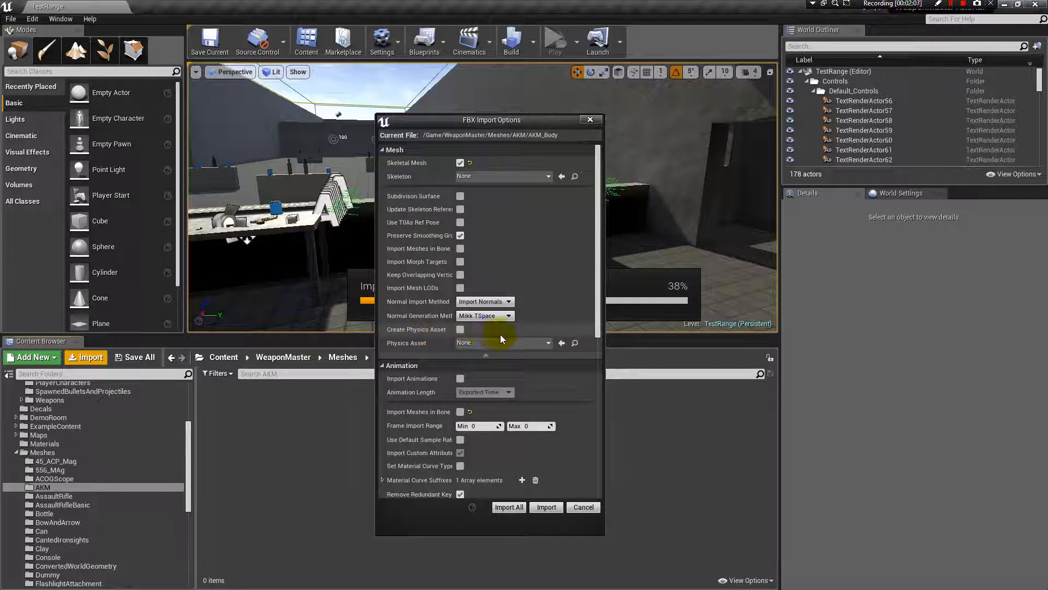
drag(592, 304, 582, 237)
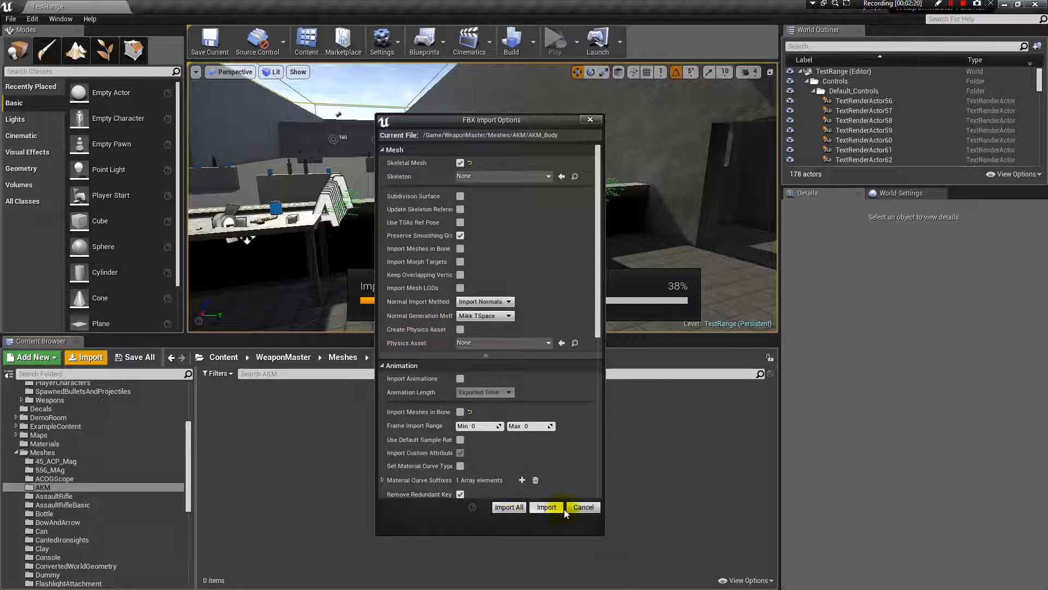
click(509, 507)
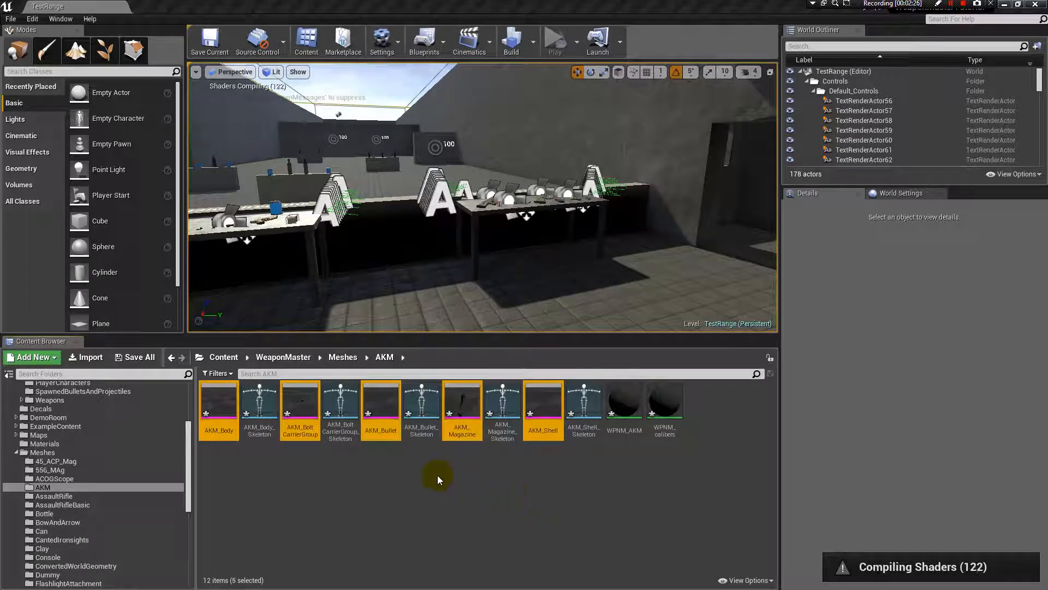
- Examine the imported AKM bolt carrier and bullet meshes, the body skeleton and the weapon material
click(297, 405)
click(382, 402)
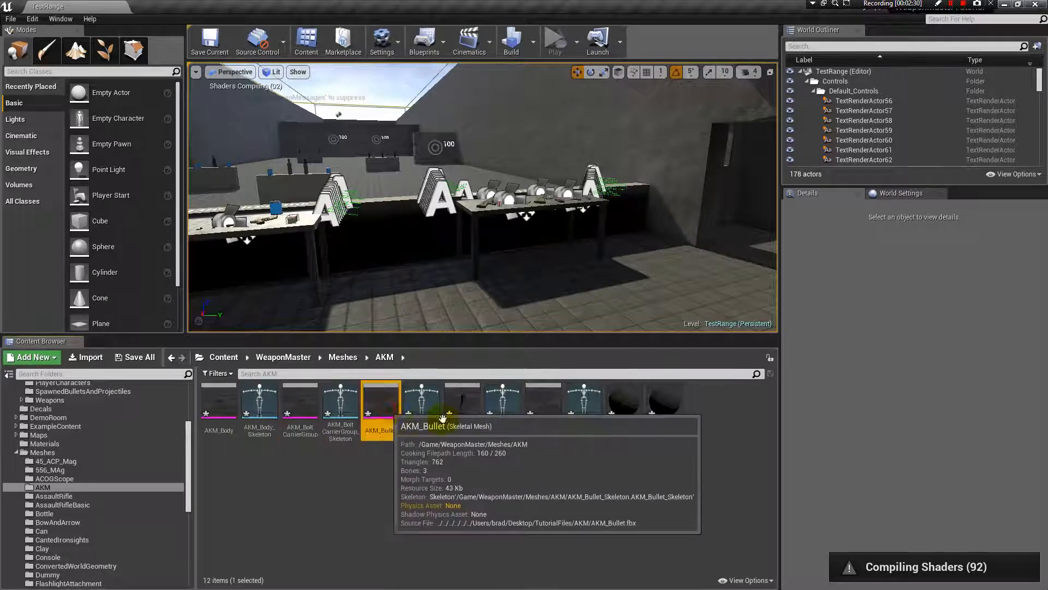
click(272, 397)
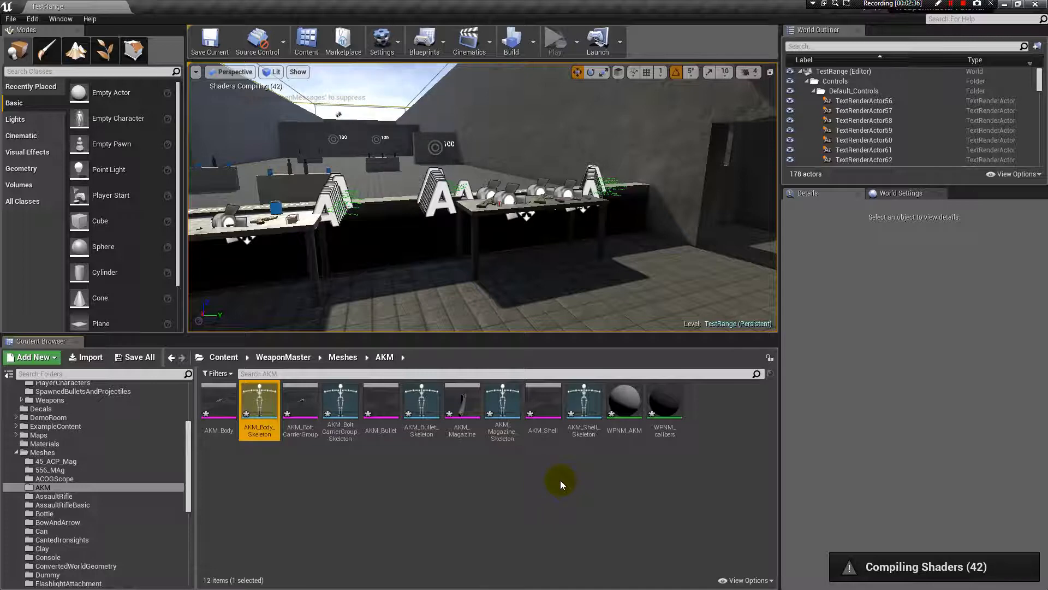
mouse_move(634, 416)
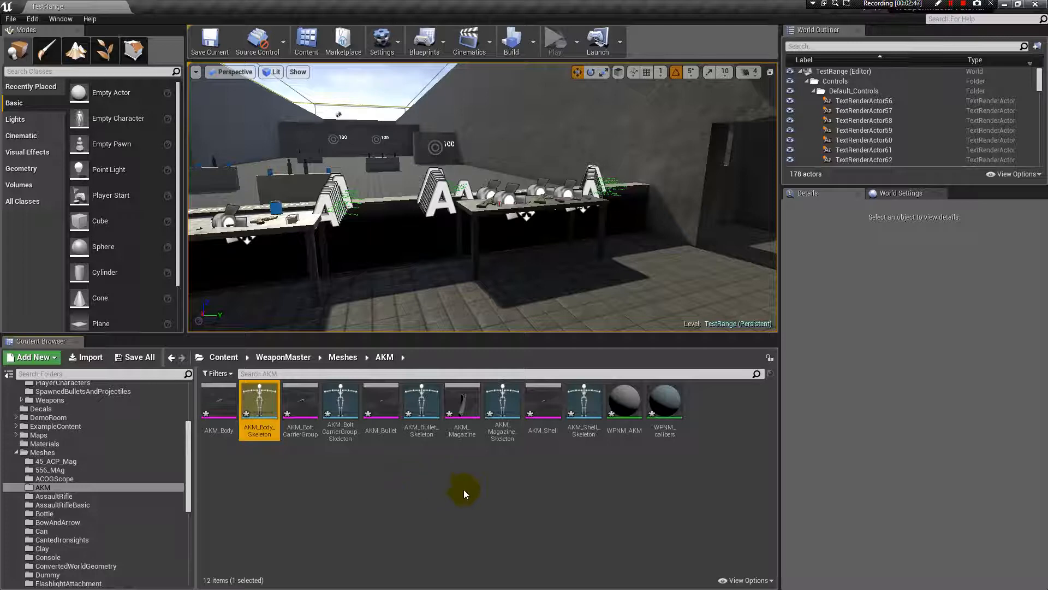
- Open the AKM_Body skeletal mesh, inspect the rifle model from the side up close, and close its editor
mouse_move(221, 409)
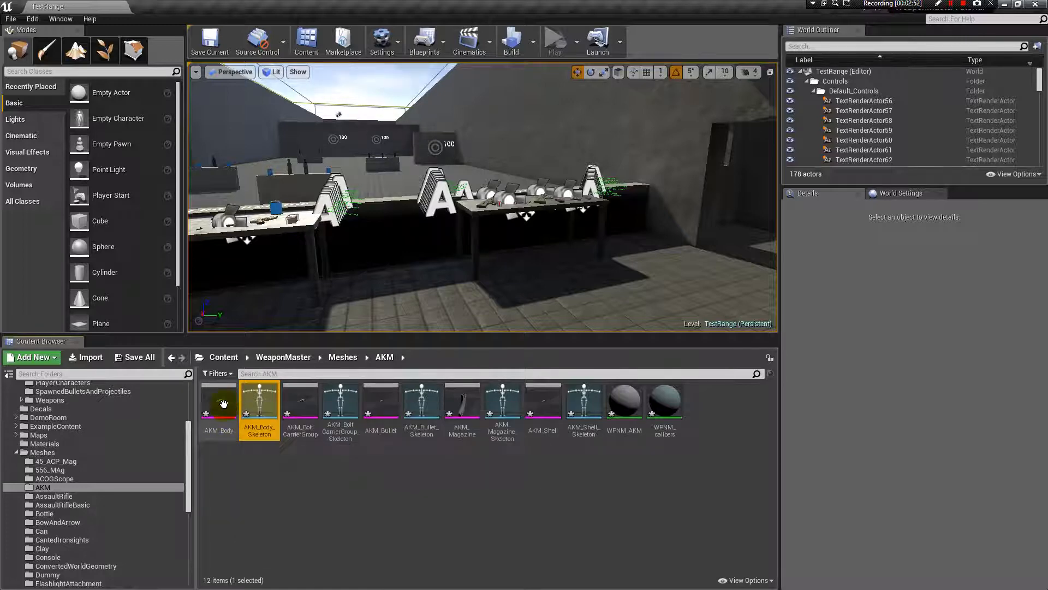
double_click(223, 404)
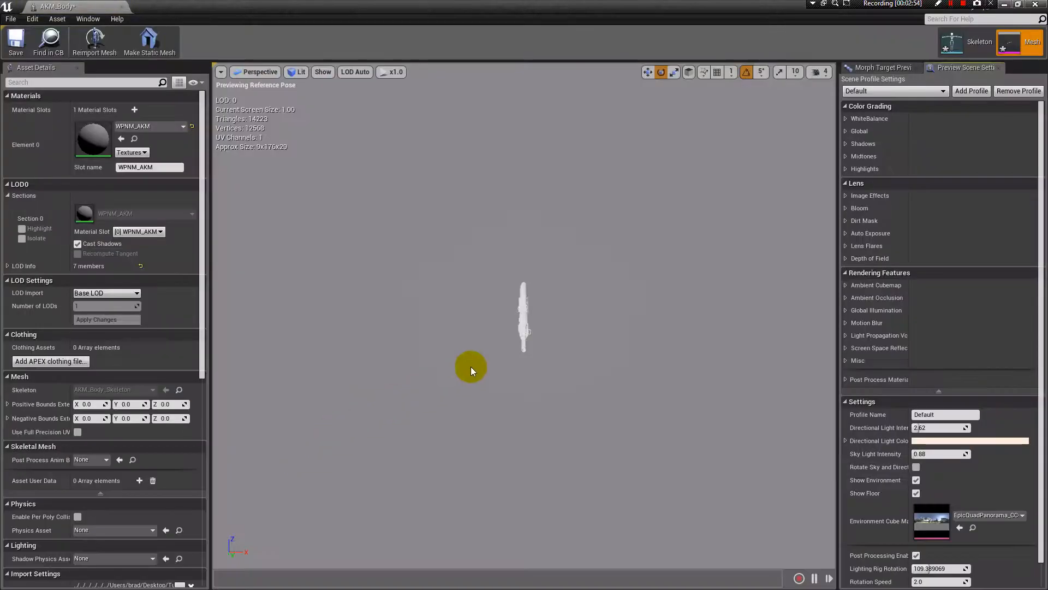
alt+drag(675, 293, 480, 240)
scroll(627, 286, up, 5)
alt+drag(626, 286, 376, 309)
mouse_move(566, 202)
alt+mouse_down()
mouse_move(529, 175)
mouse_move(492, 104)
mouse_move(566, 203)
alt+mouse_up()
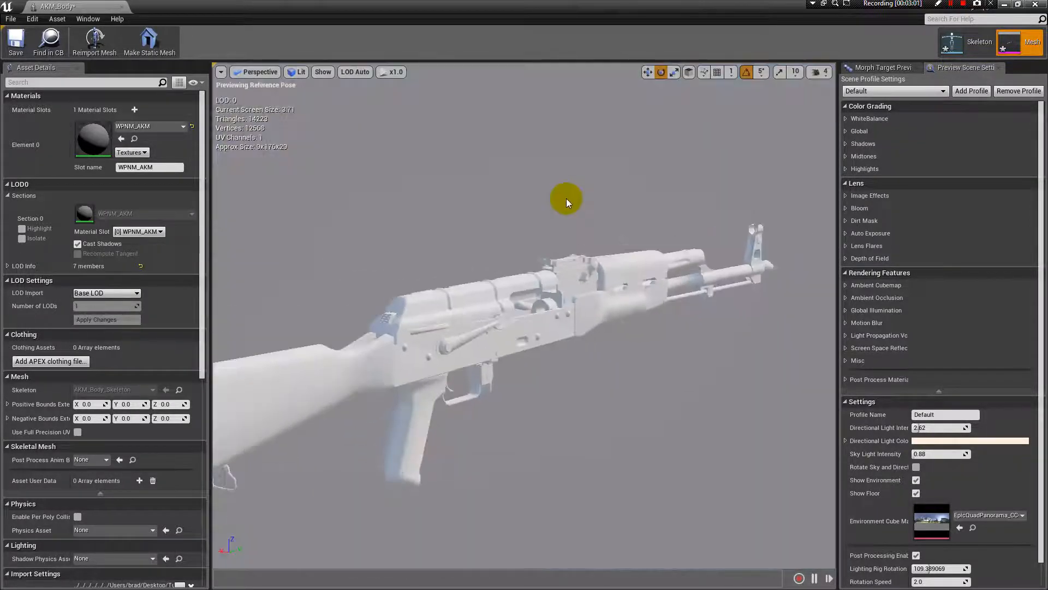
click(133, 7)
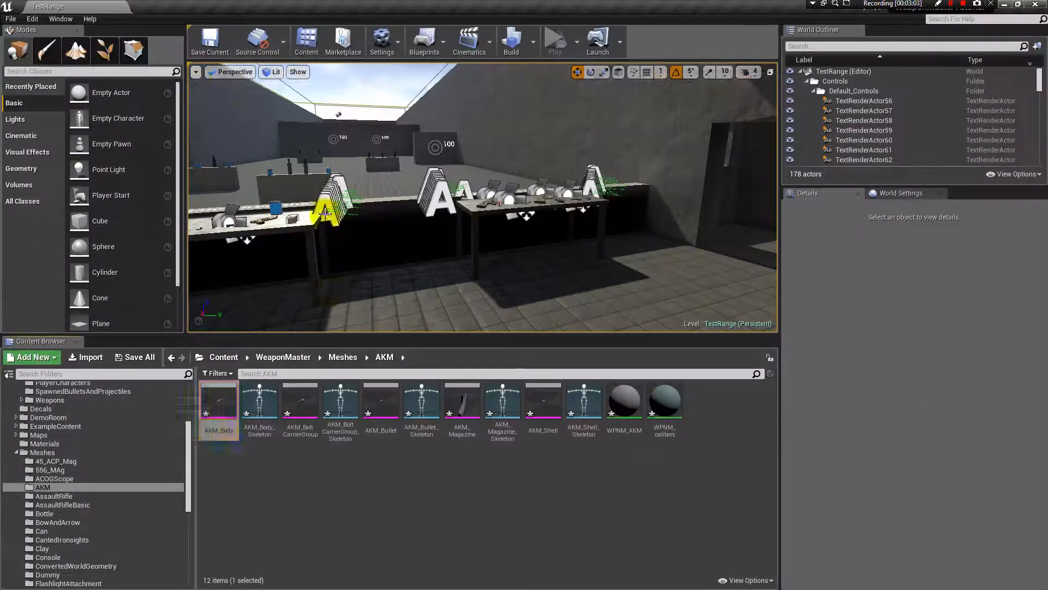
- Open AKM_Body_Skeleton and examine its joint hierarchy and the rifle's side view up close
double_click(259, 404)
alt+drag(584, 306, 410, 273)
alt+drag(438, 227, 715, 268)
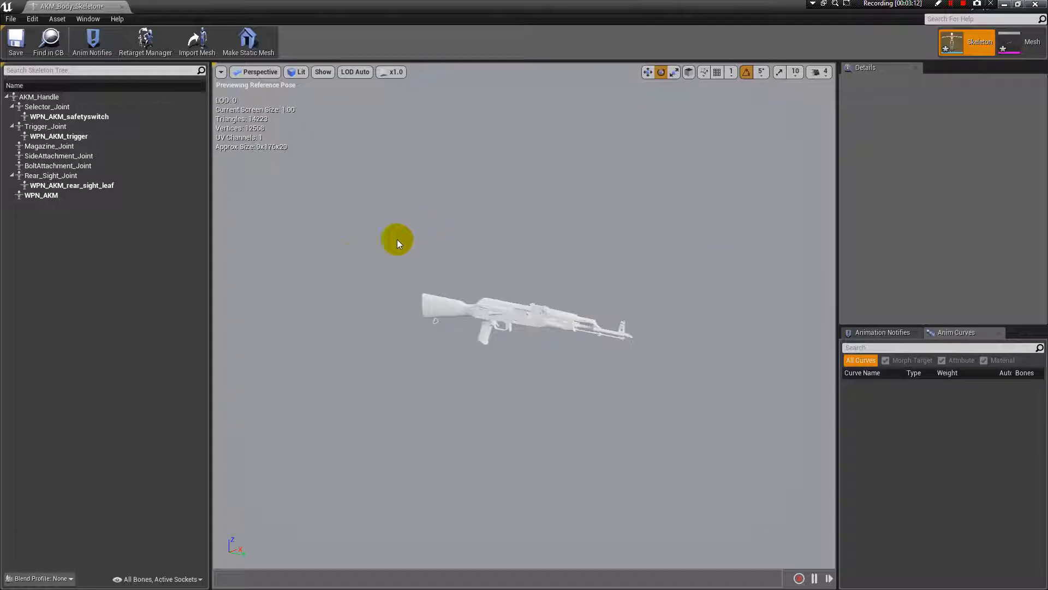
alt+drag(363, 259, 424, 229)
alt+right_drag(362, 260, 475, 259)
alt+drag(363, 259, 329, 198)
alt+middle_drag(329, 197, 357, 207)
alt+right_drag(357, 207, 484, 225)
alt+middle_drag(484, 225, 316, 227)
alt+right_drag(485, 225, 556, 225)
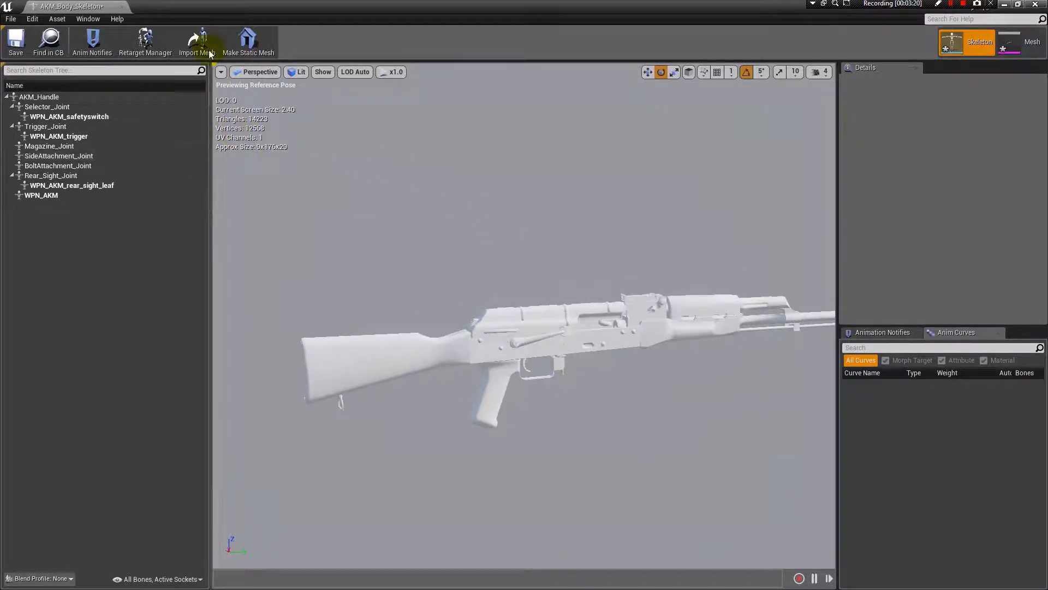
- Dock the AKM_Body_Skeleton editor beside the TestRange level editor and return to the level
drag(93, 11, 201, 12)
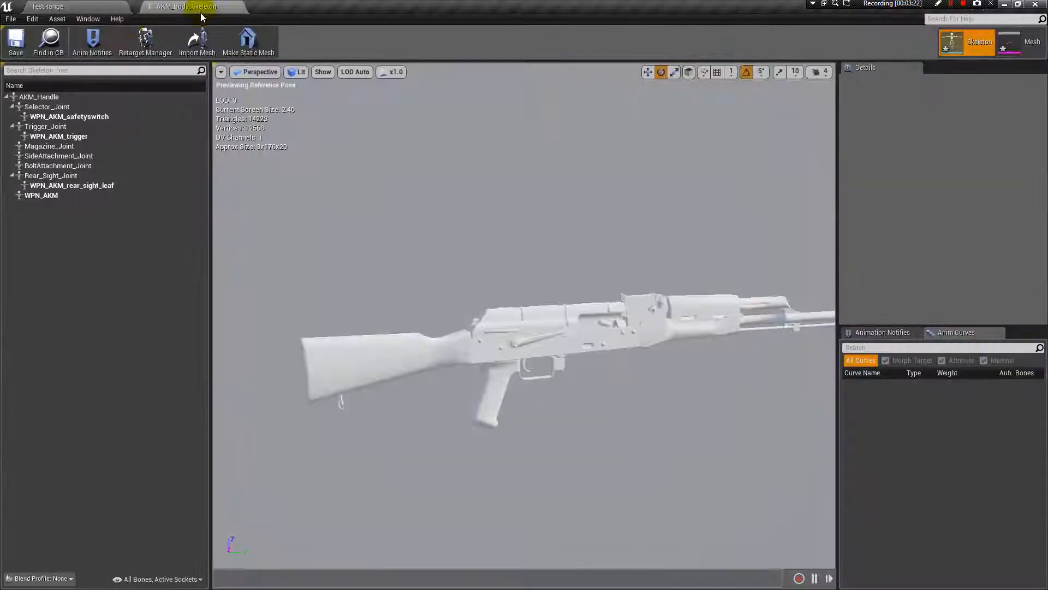
click(83, 11)
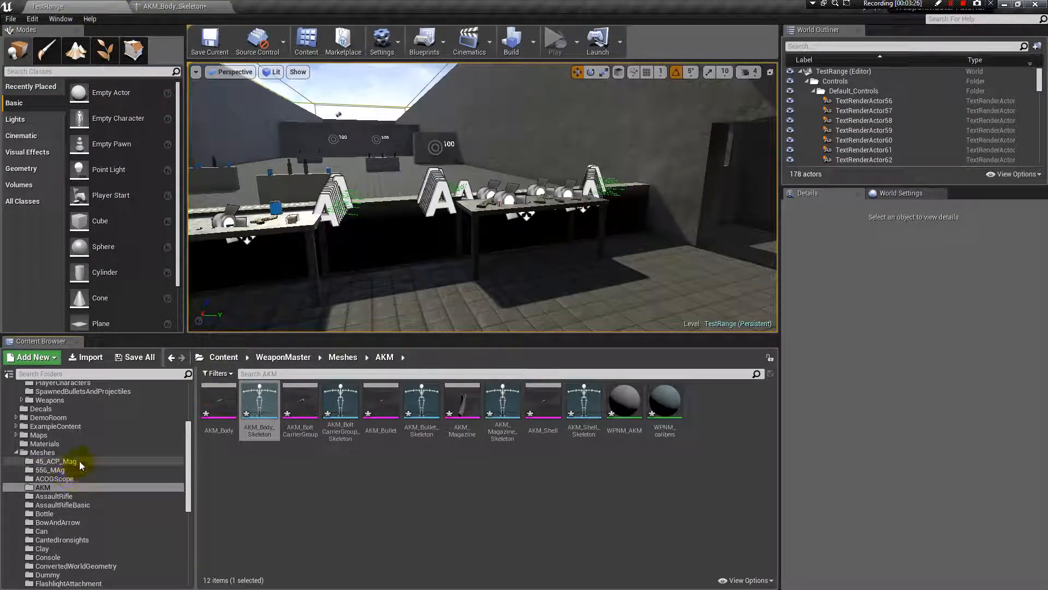
- Open the Skeleton_PistolBody skeleton from the Physical_Pistol mesh folder as a socket reference
scroll(84, 506, down, 4)
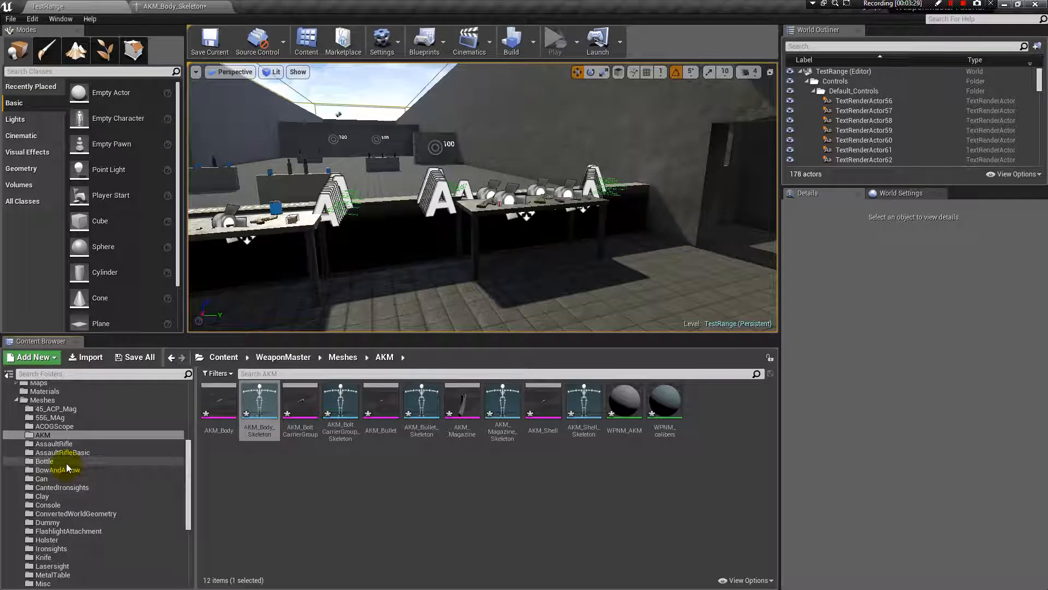
scroll(74, 482, down, 1)
scroll(76, 485, down, 1)
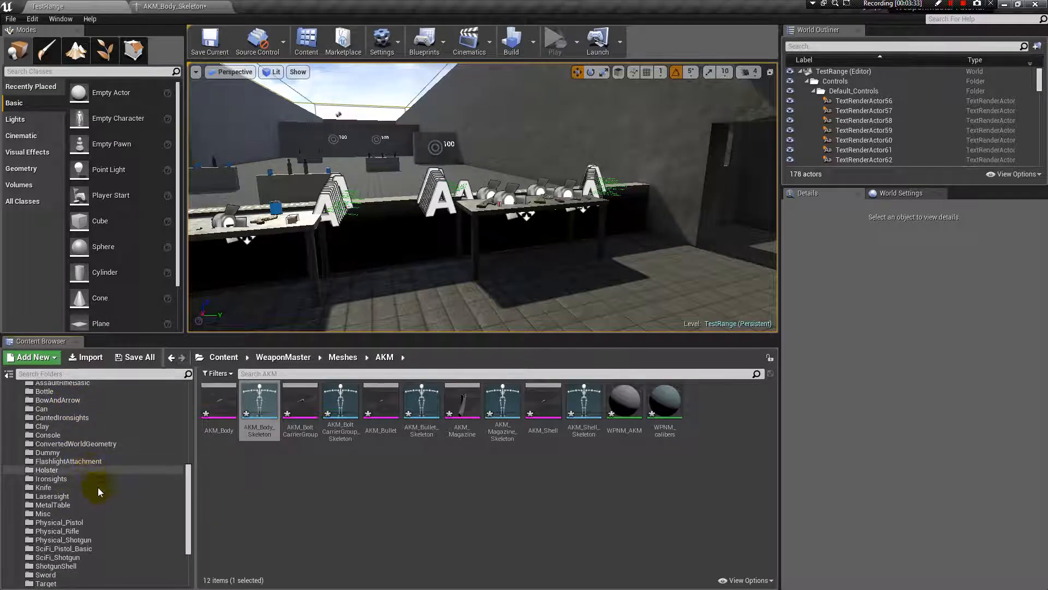
scroll(96, 505, down, 1)
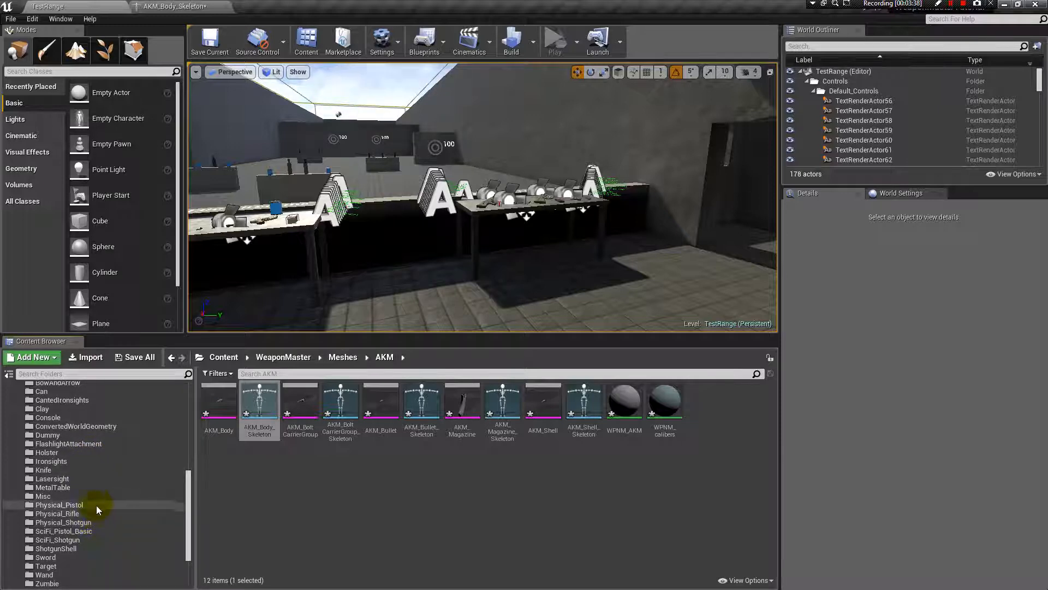
click(96, 505)
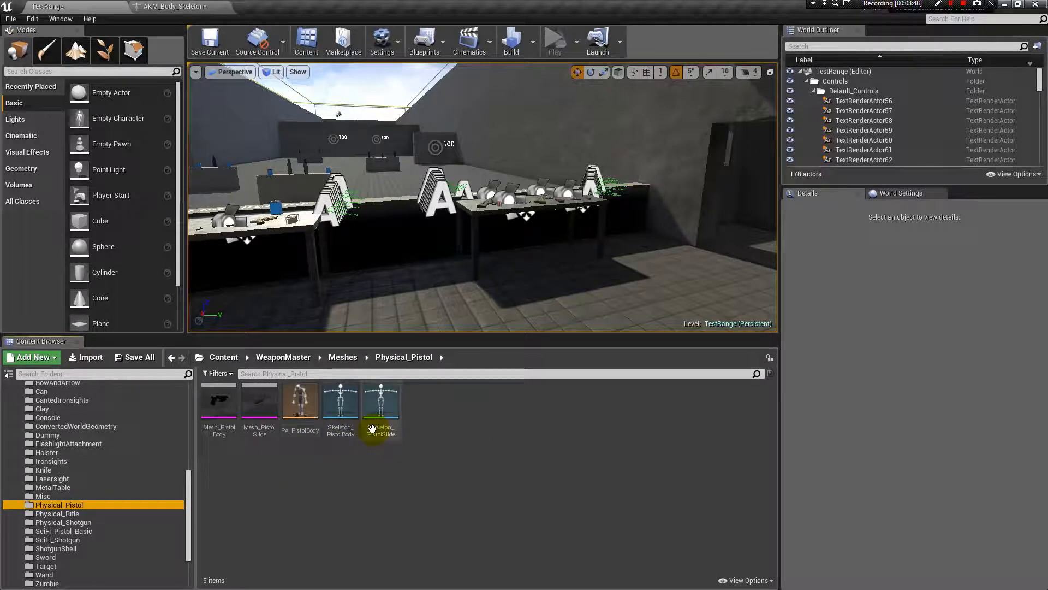
double_click(347, 401)
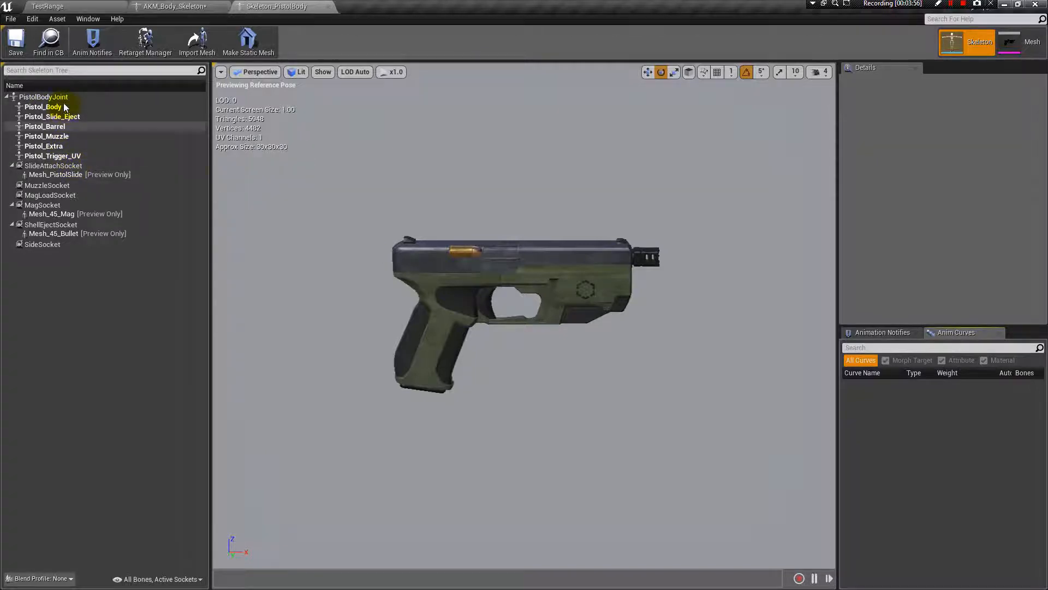
- Examine the pistol skeleton's slide, muzzle, magazine load, magazine, shell eject and side sockets on the model
drag(403, 156, 333, 123)
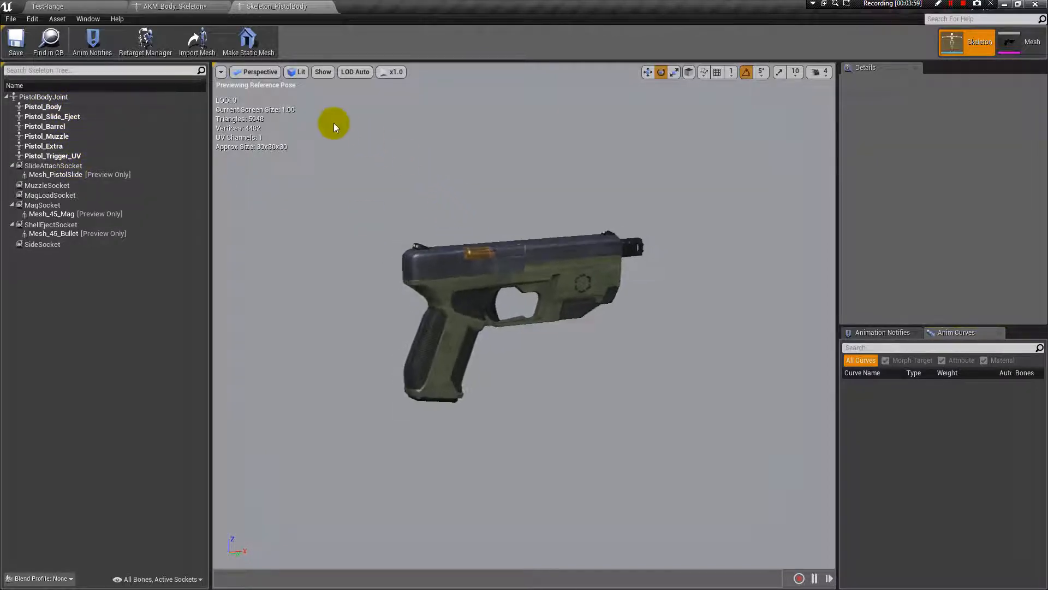
click(61, 165)
click(62, 185)
click(63, 195)
click(64, 205)
click(65, 225)
click(61, 245)
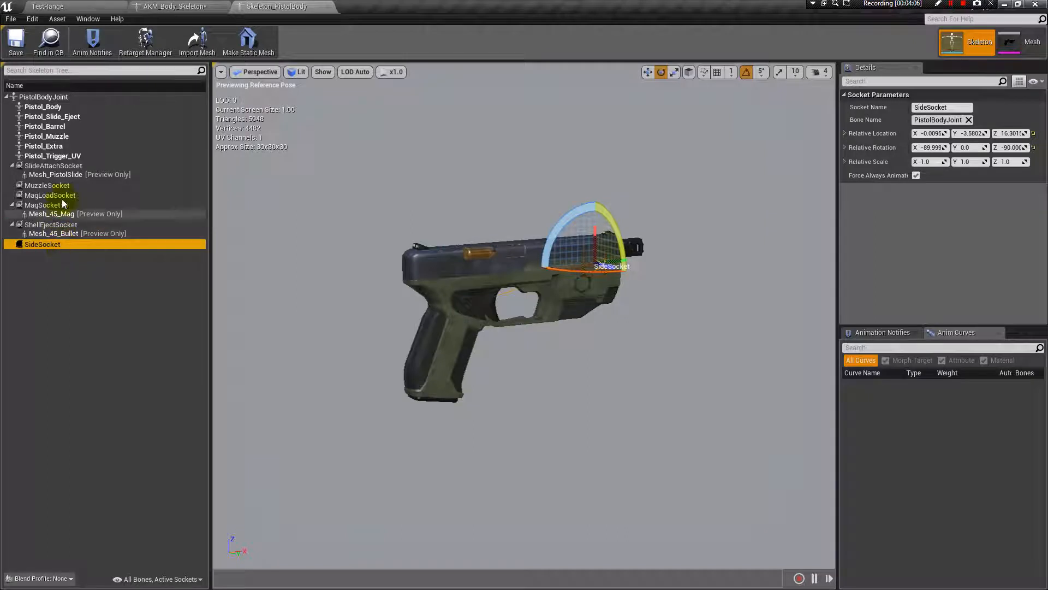
- Inspect the pistol's SlideAttachSocket and its attached Mesh_PistolSlide preview, and close the pistol skeleton
click(61, 170)
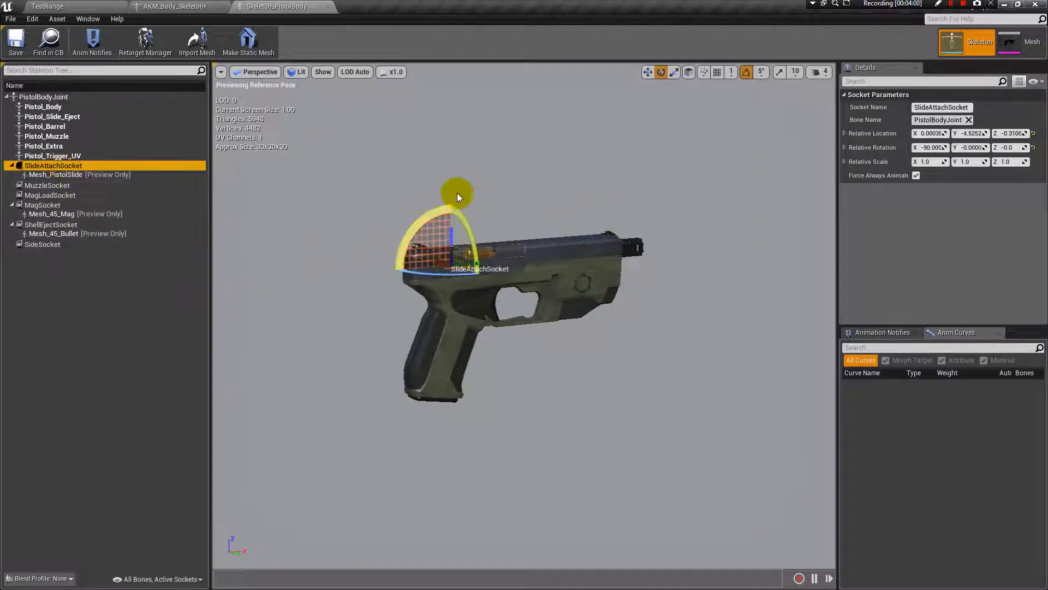
drag(469, 180, 579, 180)
mouse_move(522, 153)
mouse_down()
mouse_move(578, 155)
mouse_move(522, 152)
mouse_up()
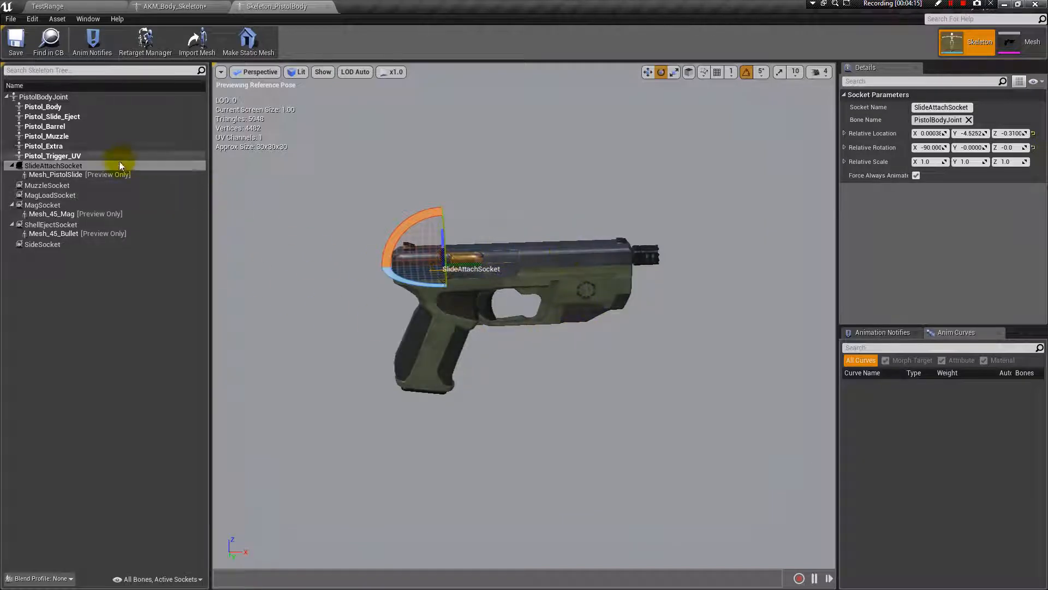
click(72, 175)
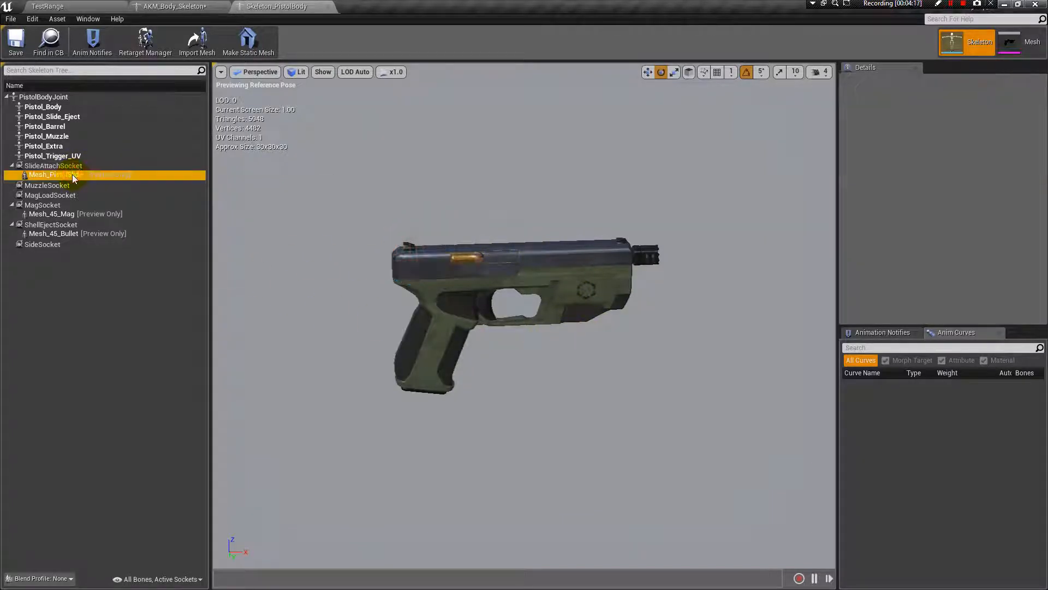
click(53, 165)
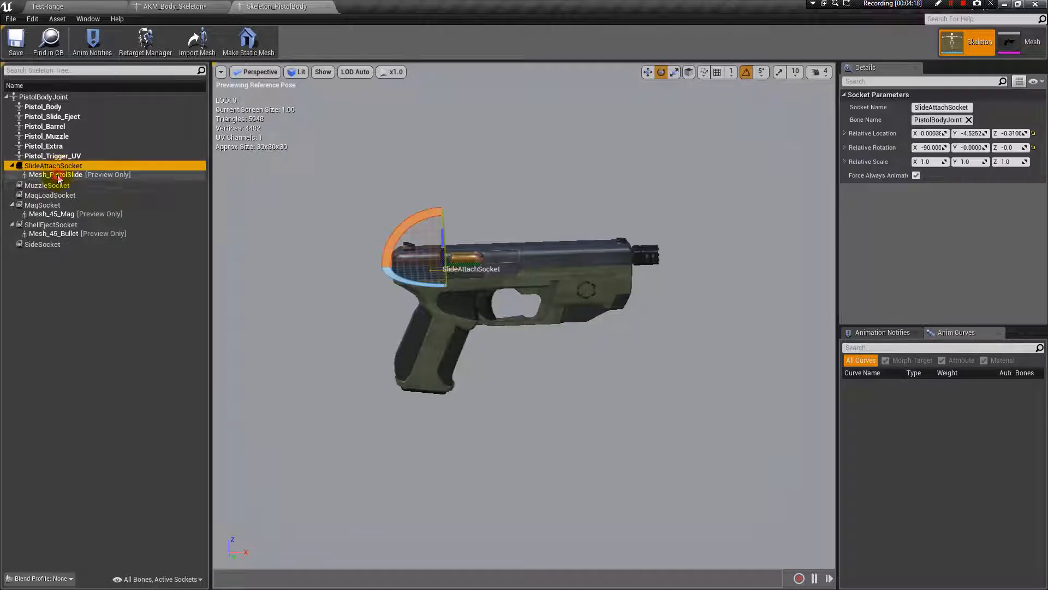
click(60, 174)
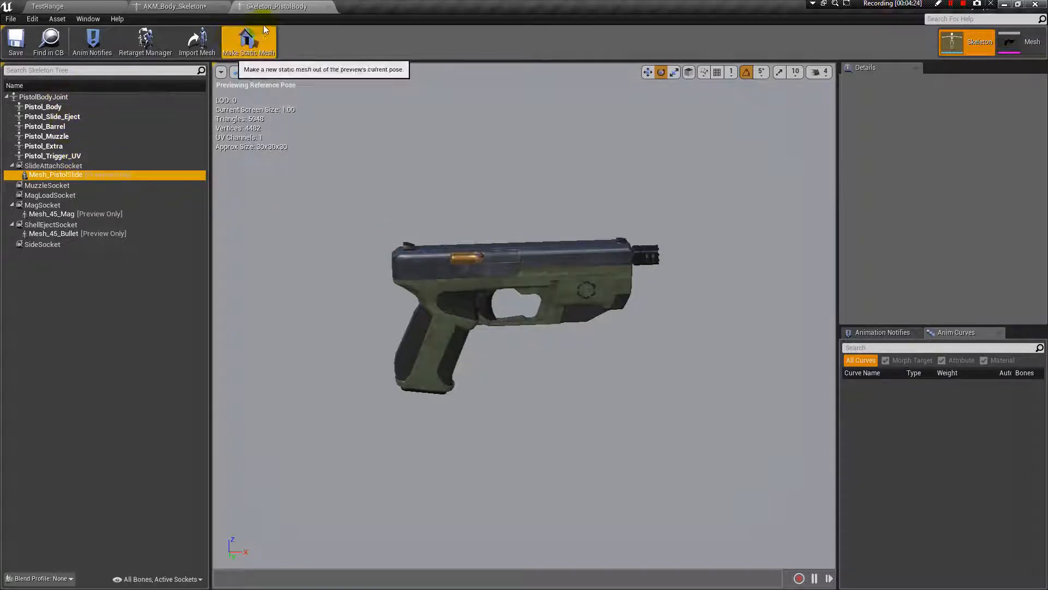
click(328, 6)
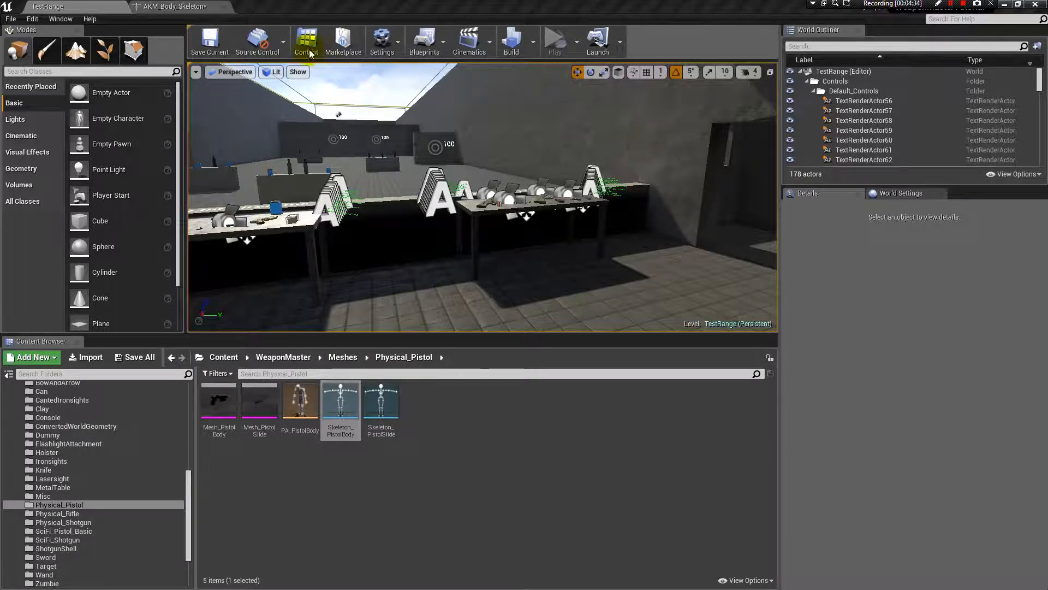
- In AKM_Body_Skeleton, add a socket to BoltAttachment_Joint and name it SlideAttachSocket
click(191, 7)
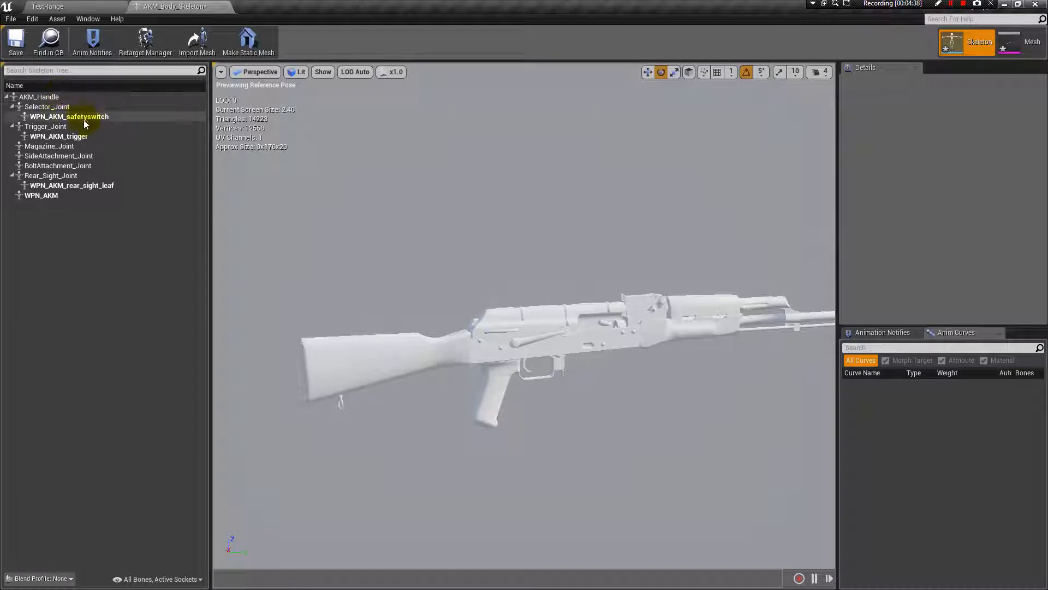
click(91, 167)
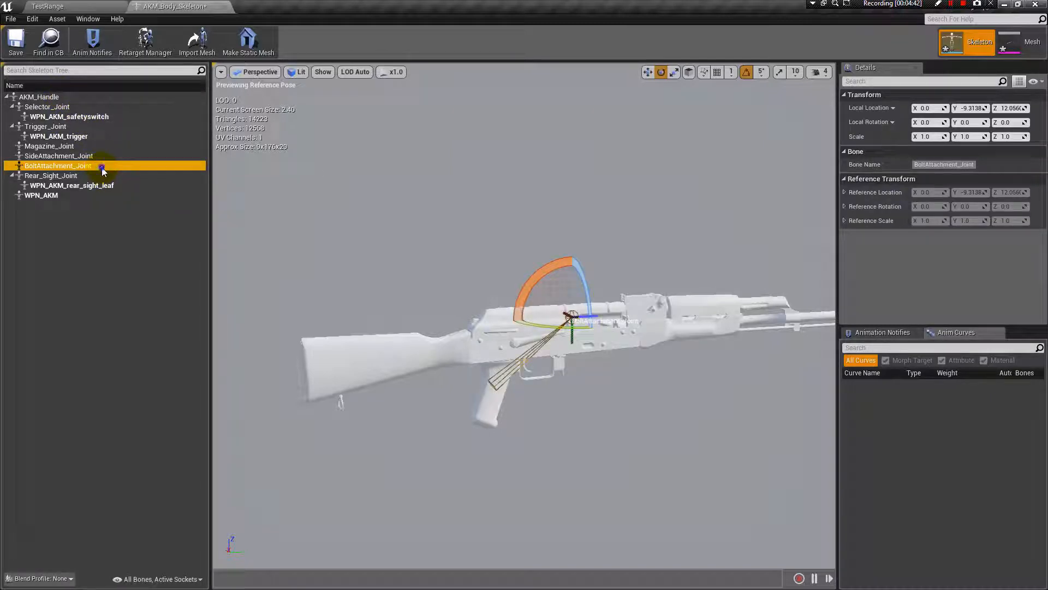
right_click(102, 167)
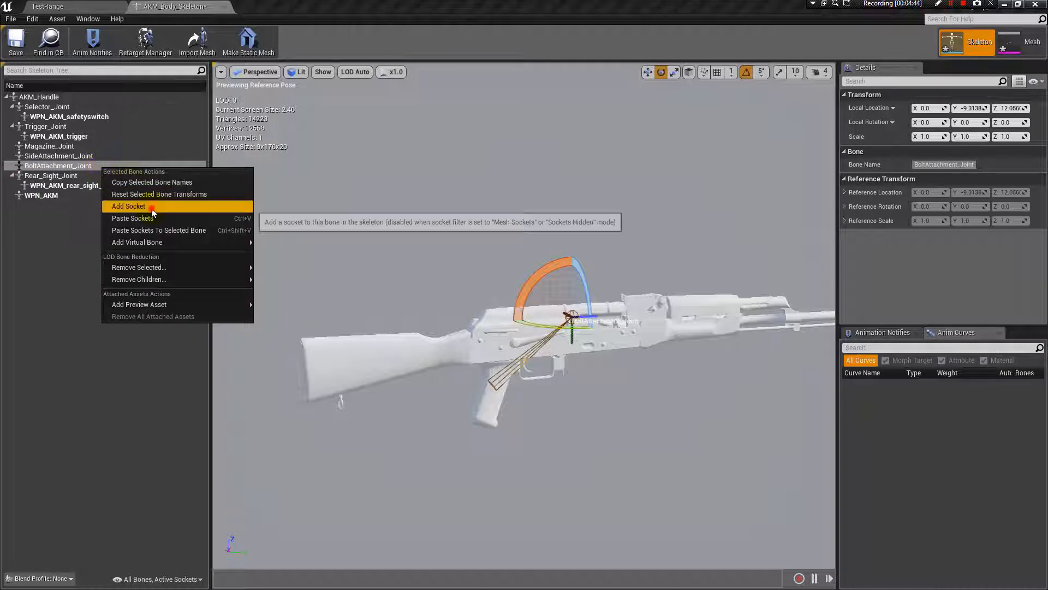
click(137, 206)
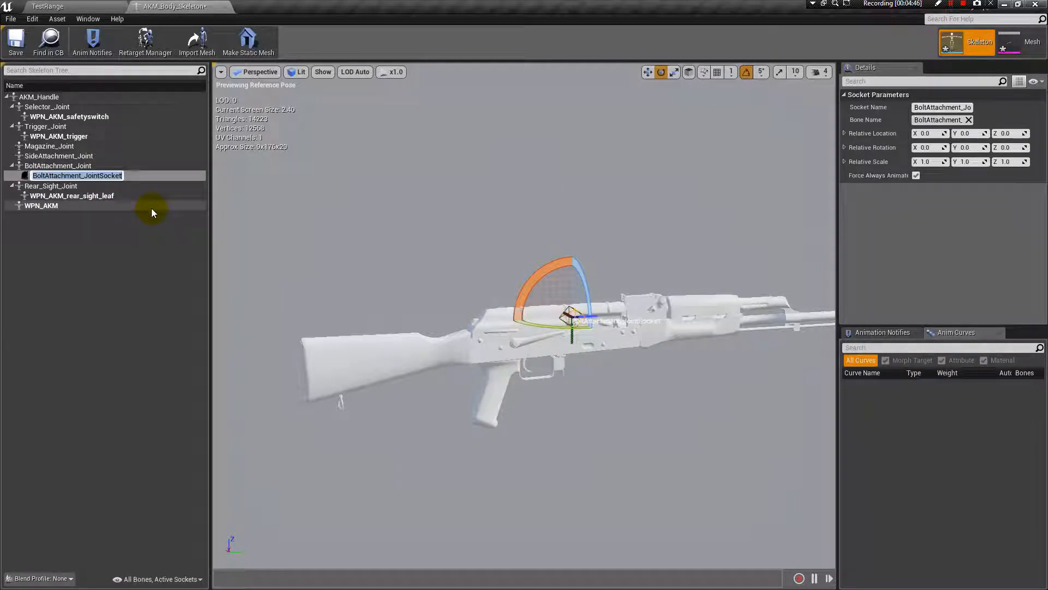
text(S)
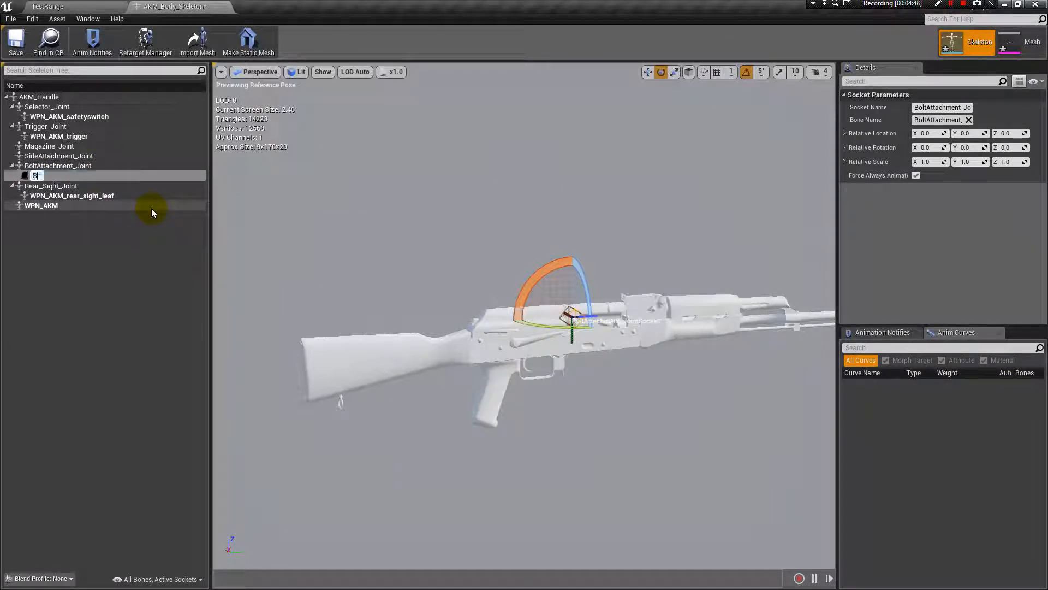
text(lideAttac)
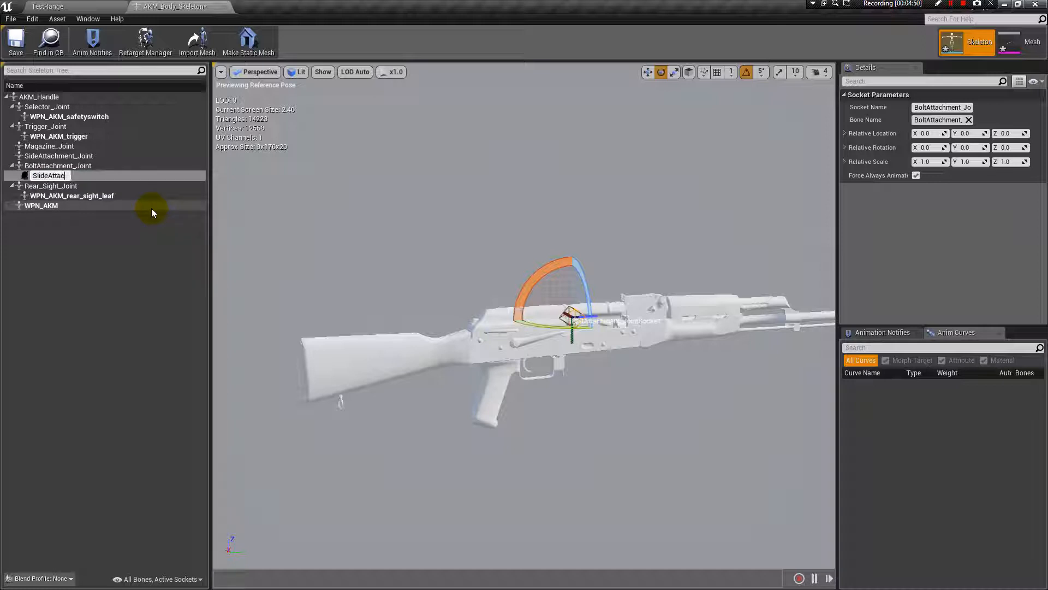
text(hSocket)
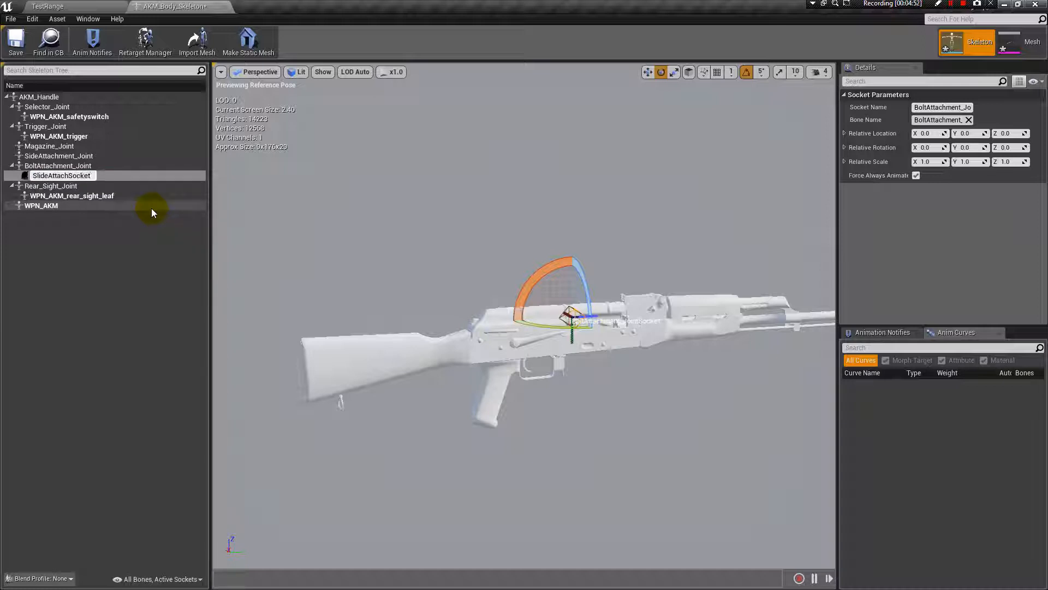
key(Return)
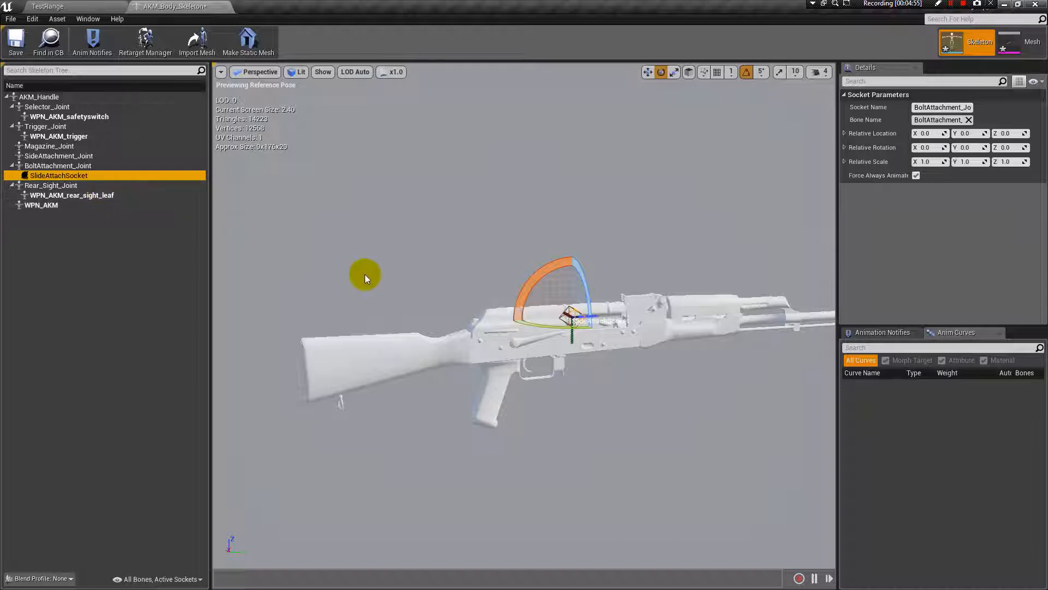
- Attach the AKM_BoltCarrierGroup mesh to SlideAttachSocket as a preview asset
scroll(617, 385, up, 5)
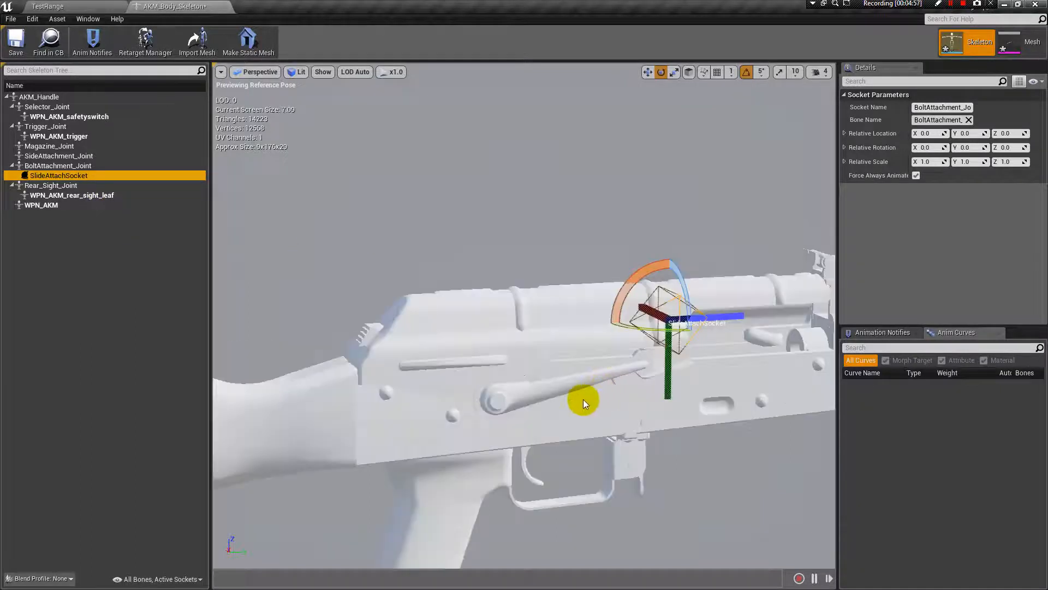
right_drag(617, 385, 402, 341)
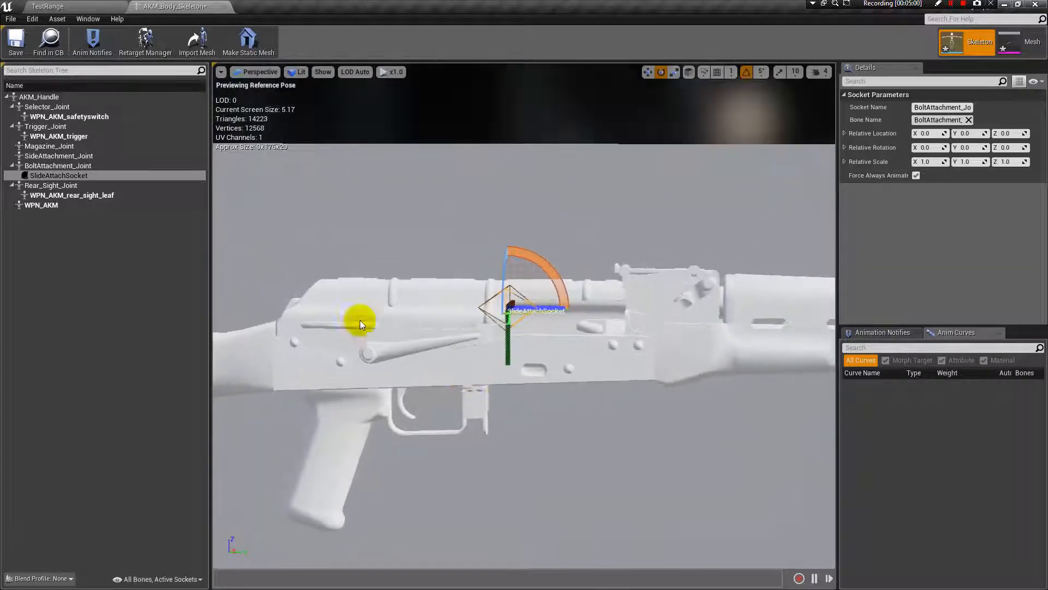
right_click(70, 179)
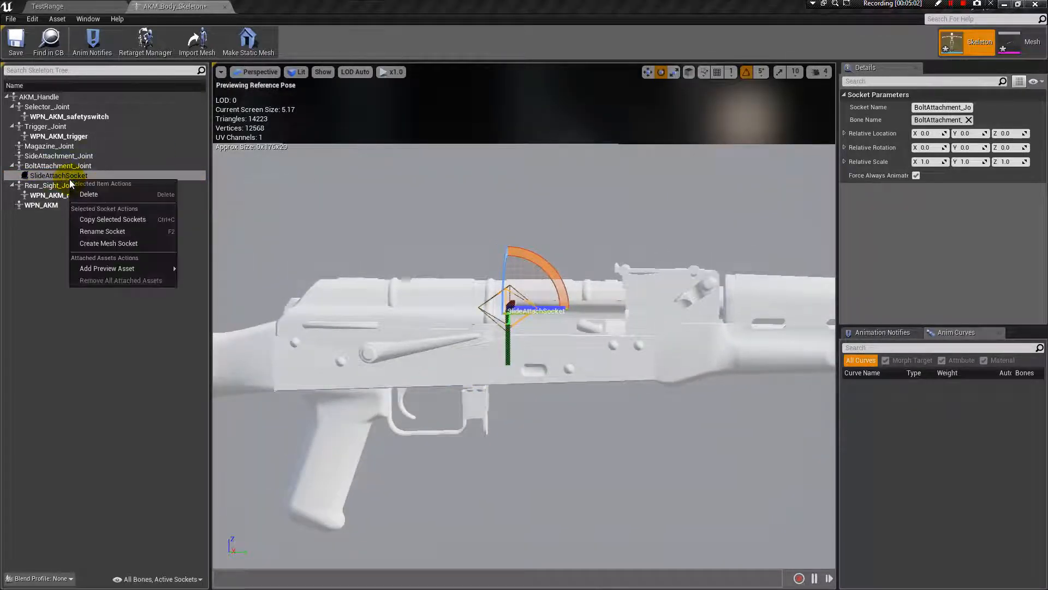
mouse_move(133, 269)
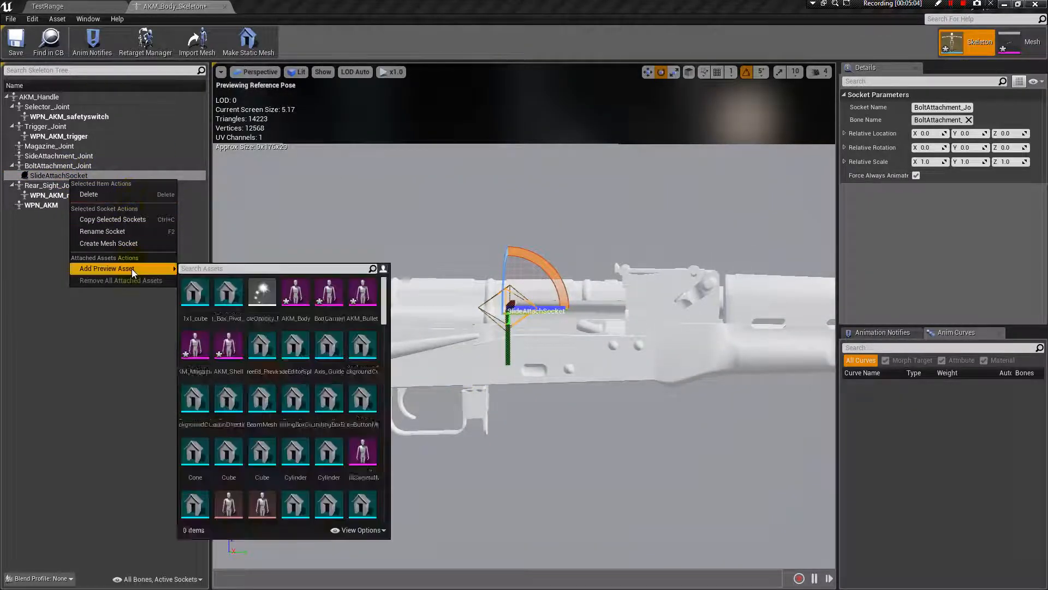
click(237, 268)
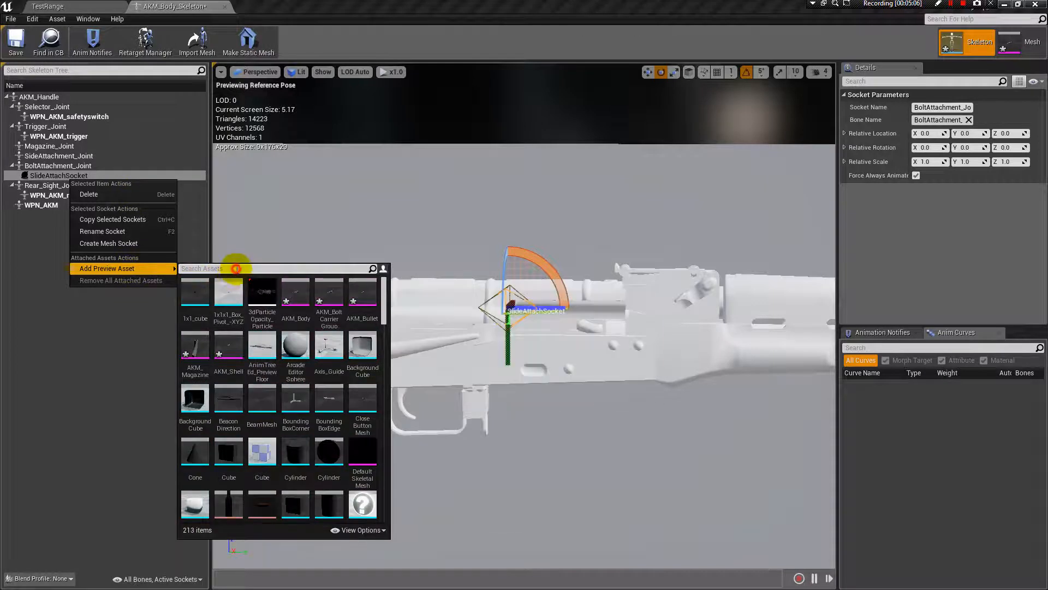
text(akm)
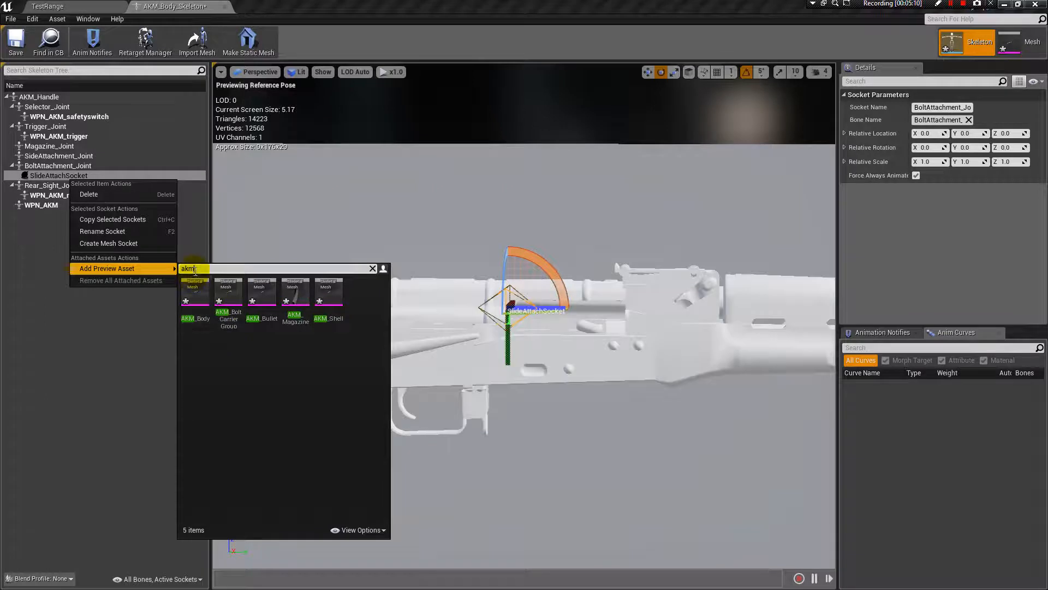
mouse_move(232, 317)
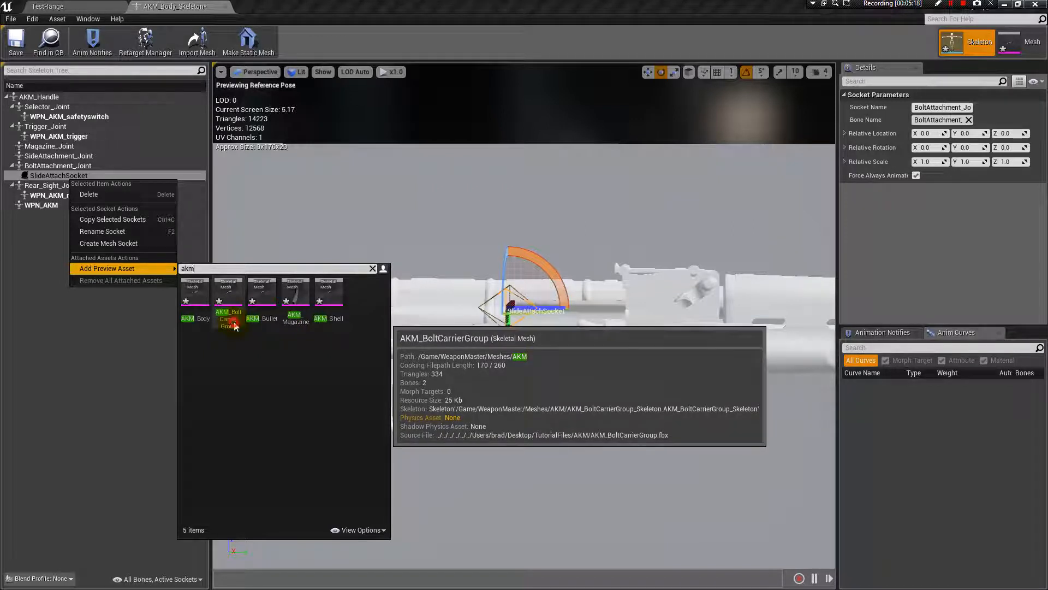
click(231, 321)
- Rotate SlideAttachSocket about -90 degrees around X to align the bolt carrier with the rifle body
alt+drag(608, 470, 553, 273)
alt+drag(669, 475, 775, 431)
alt+drag(269, 257, 269, 311)
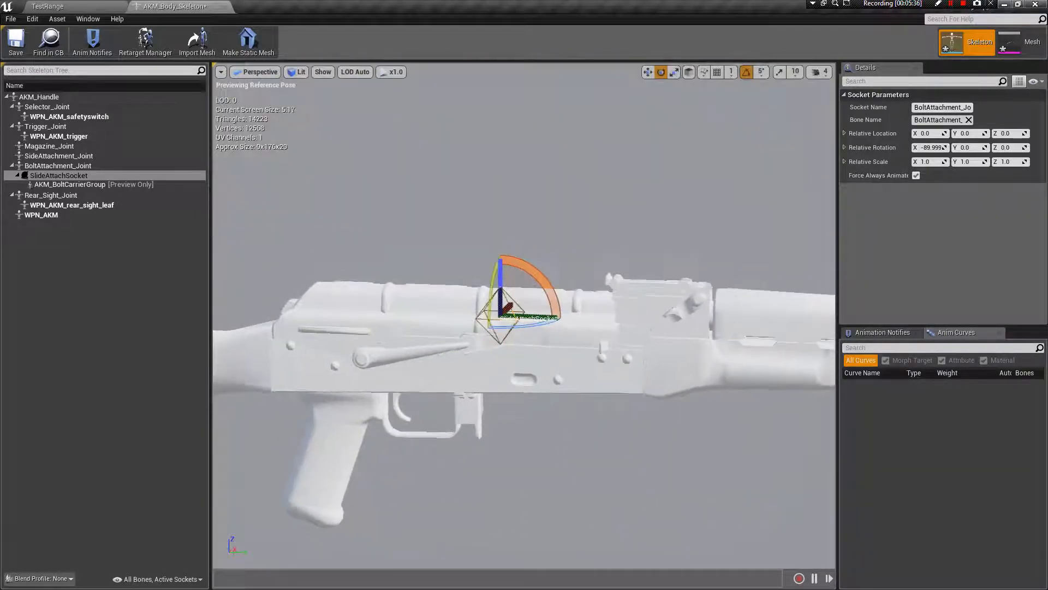
- Test the bolt carrier's travel by moving BoltAttachment_Joint toward the stock along the rifle, and undo the move
click(76, 166)
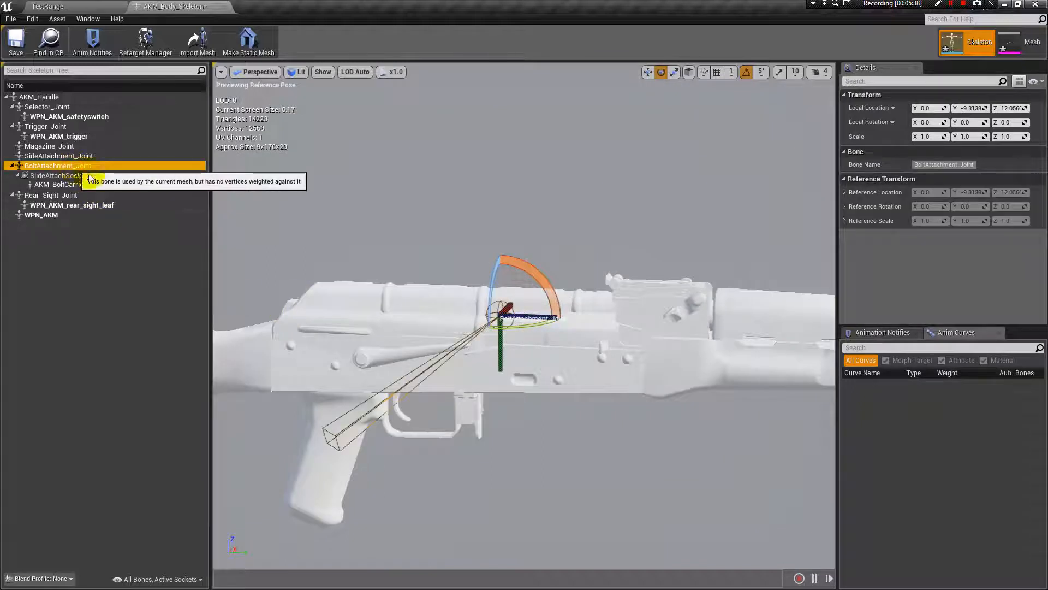
click(350, 203)
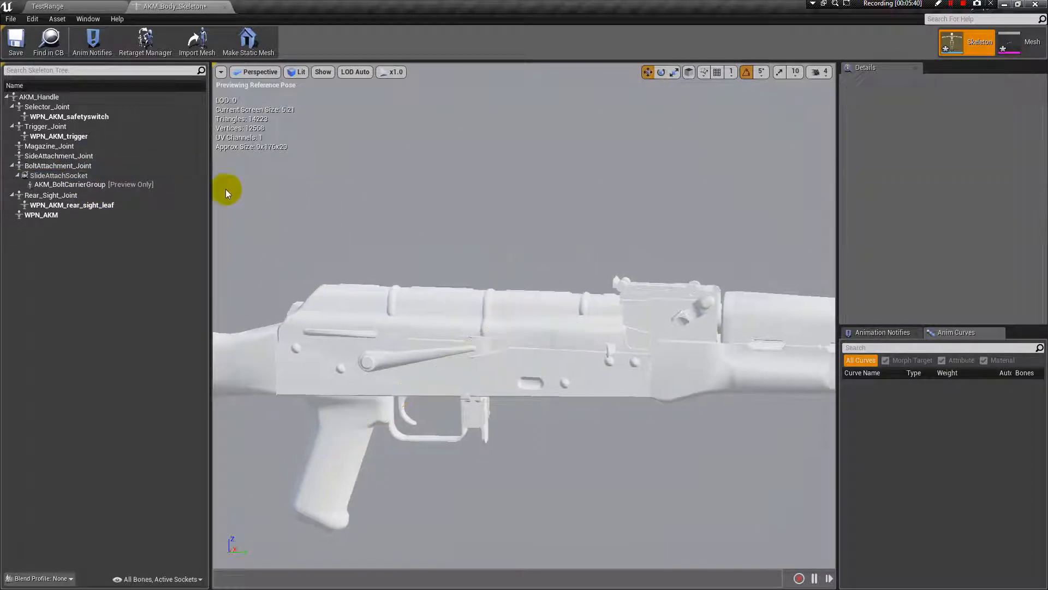
click(82, 166)
key(w)
mouse_move(543, 320)
mouse_down()
mouse_move(439, 320)
mouse_move(570, 320)
mouse_move(530, 319)
mouse_up()
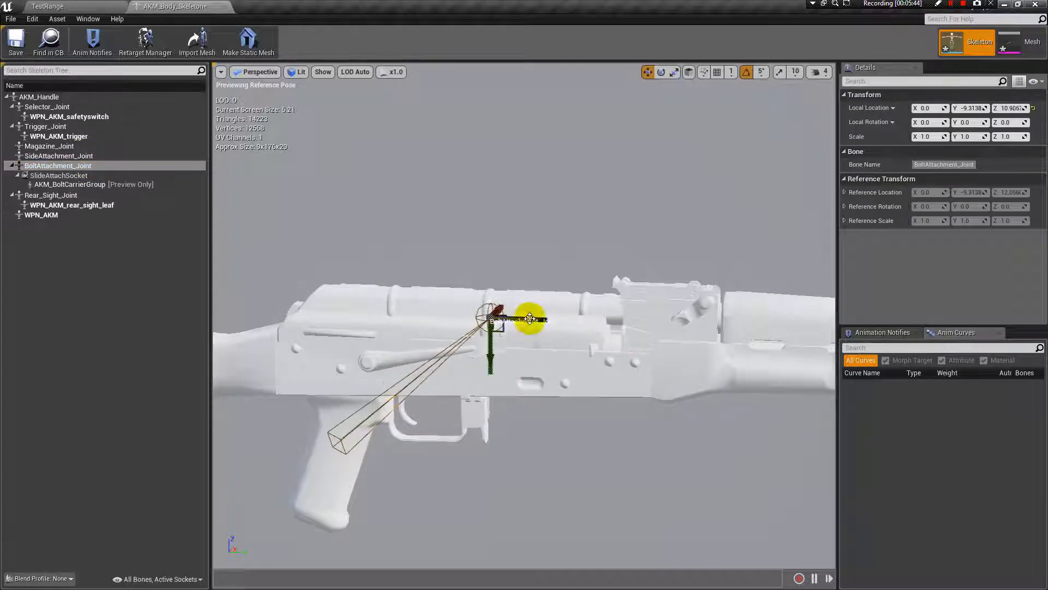
key(ctrl+z)
click(410, 238)
mouse_move(356, 225)
alt+mouse_down()
mouse_move(371, 175)
mouse_move(524, 172)
mouse_move(372, 189)
mouse_move(356, 224)
alt+mouse_up()
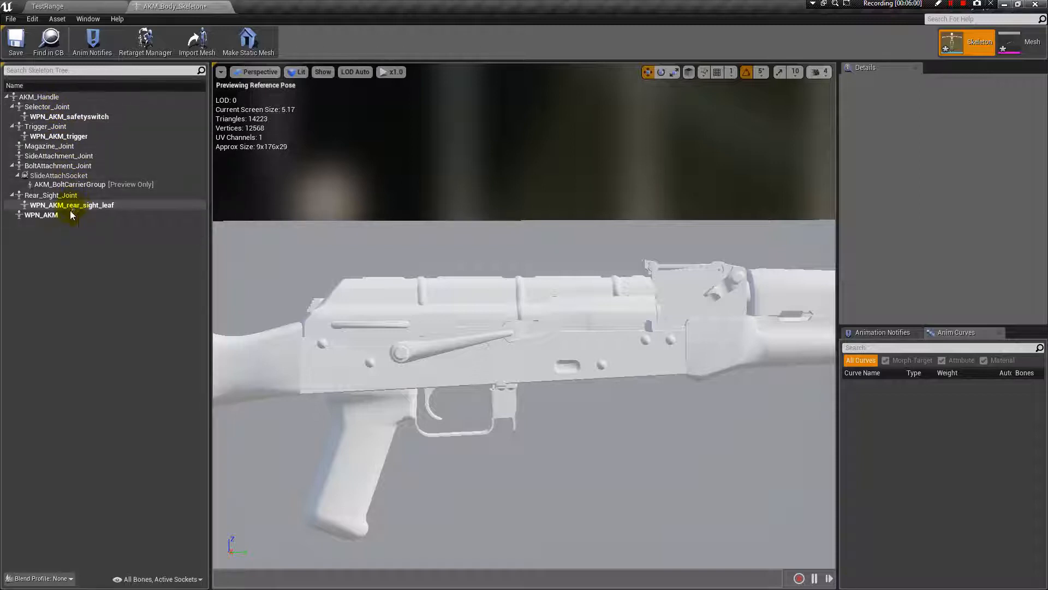
- Add a socket to the AKM_Handle bone and name it MuzzleSocket
click(46, 98)
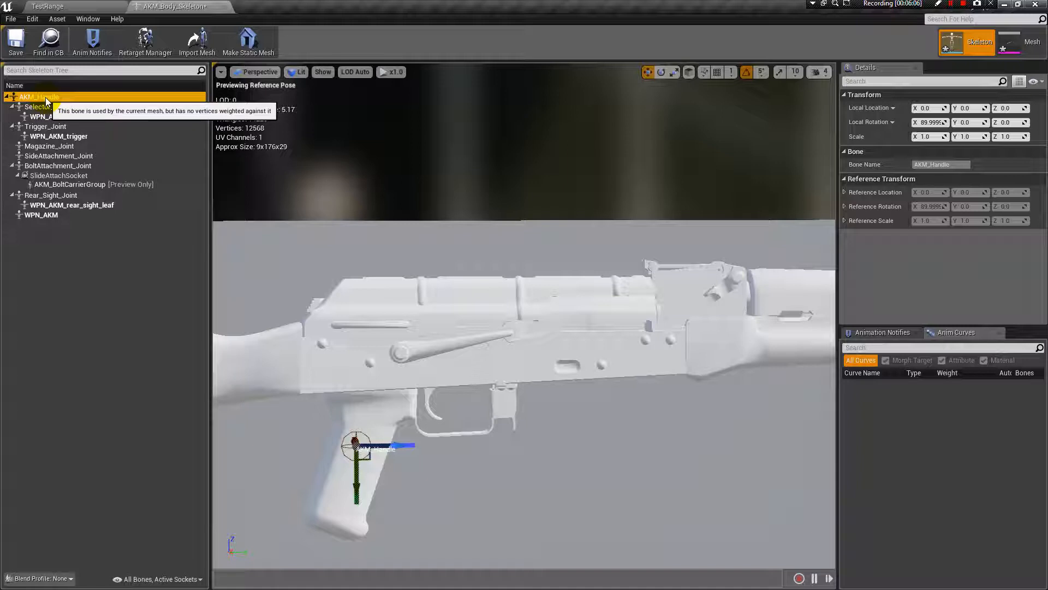
right_click(45, 99)
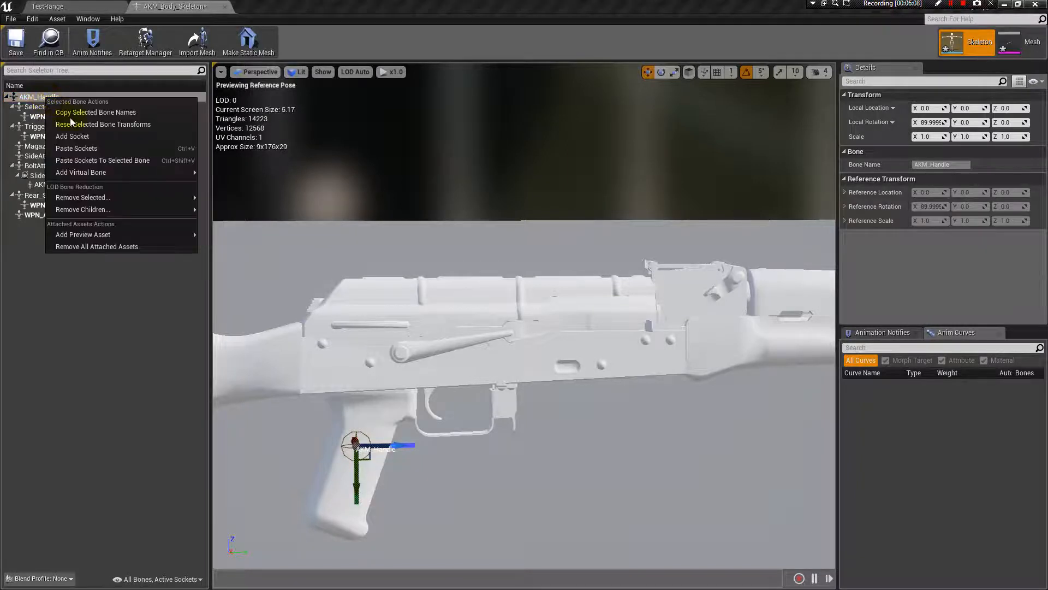
click(87, 137)
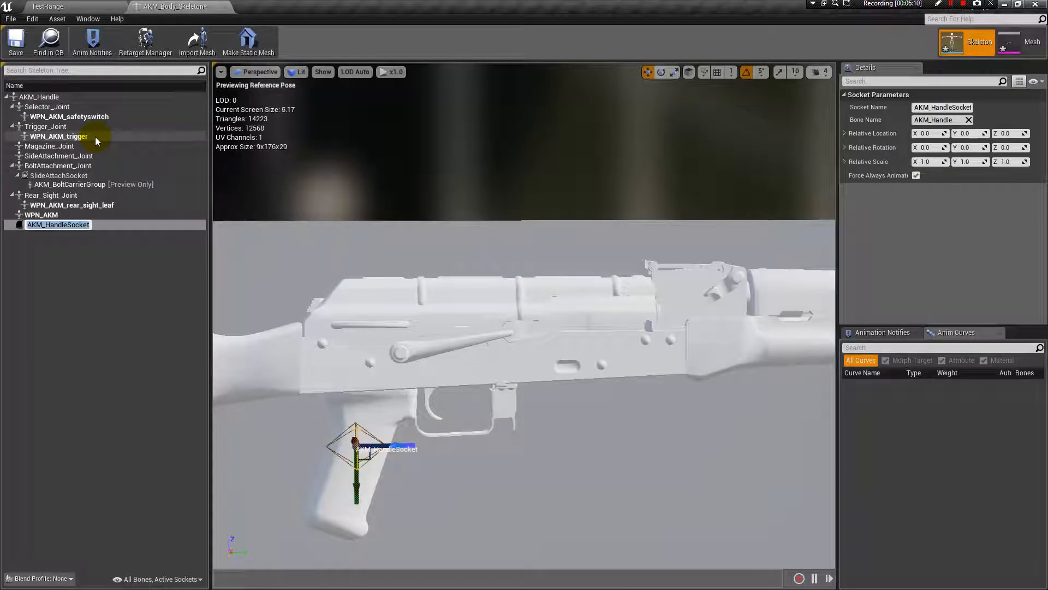
text(Muzzlwe)
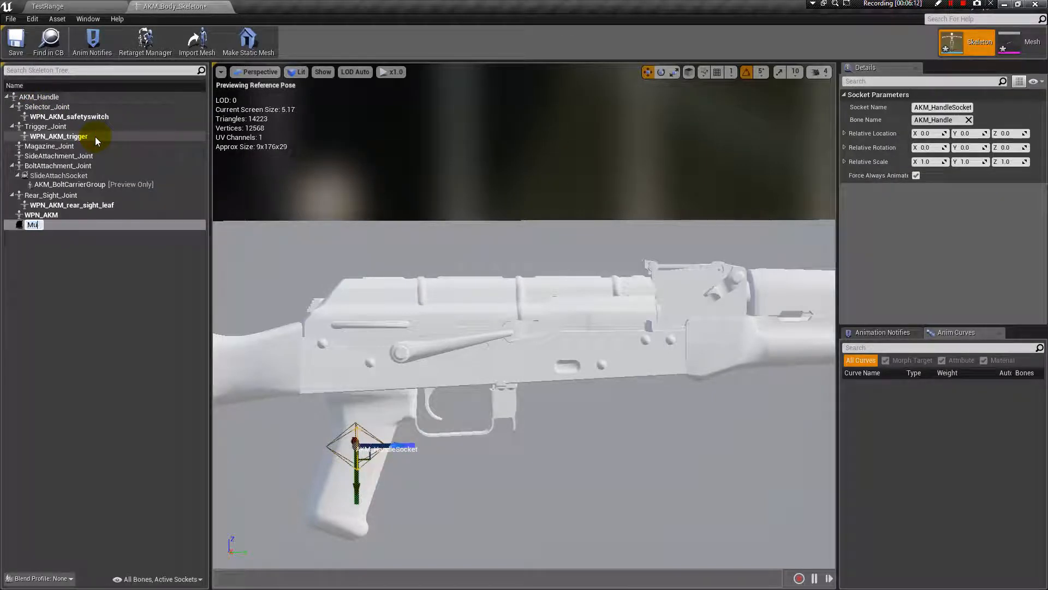
key(BackSpace)
key(BackSpace)
text(eSocket)
key(Return)
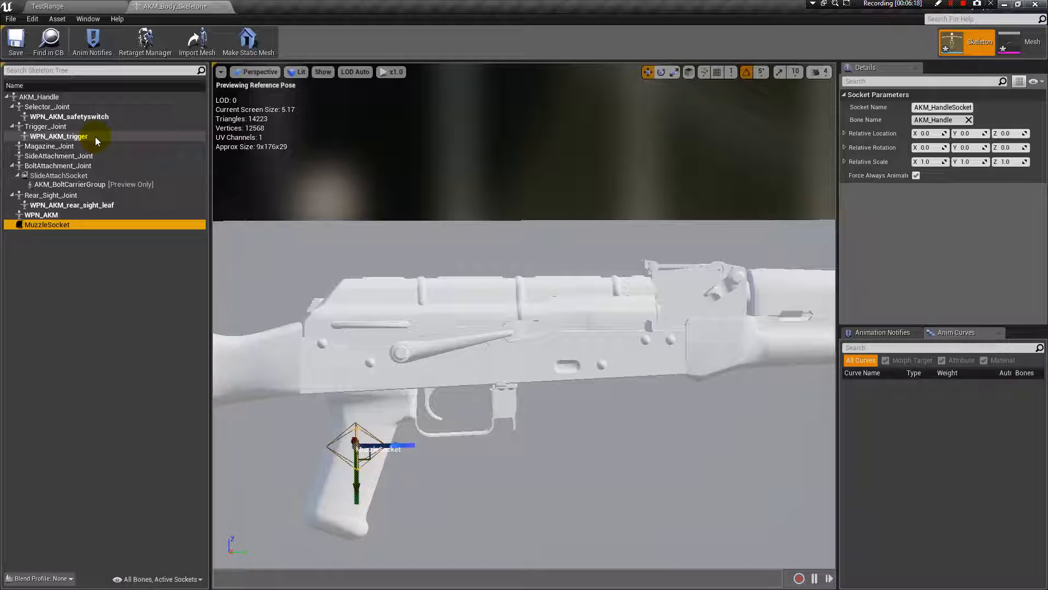
- Move MuzzleSocket to the tip of the rifle barrel, at about Y -7.49 and Z 60.35 relative to AKM_Handle
scroll(476, 421, down, 5)
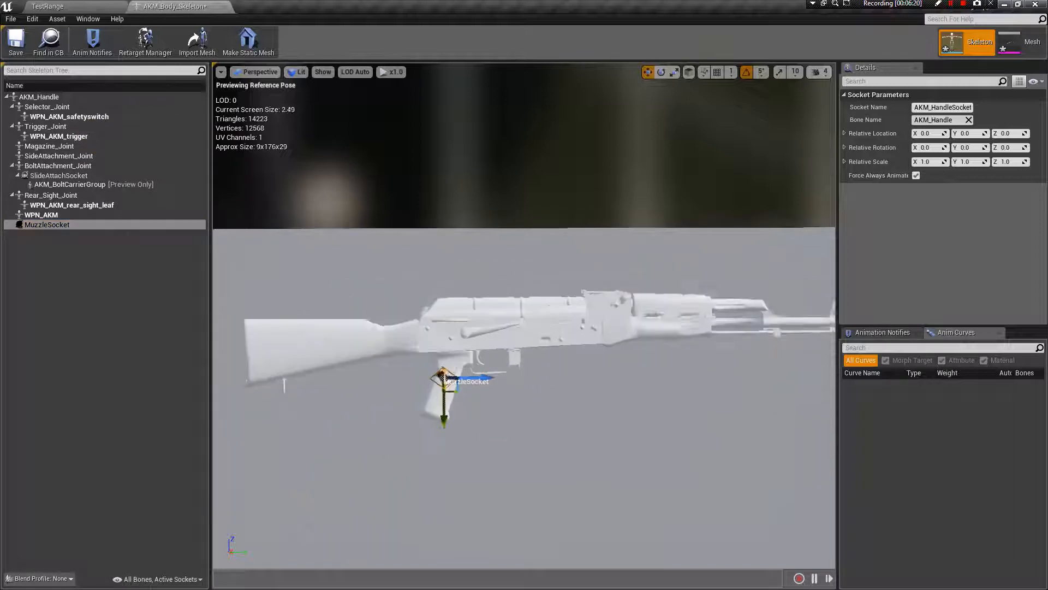
drag(500, 365, 787, 362)
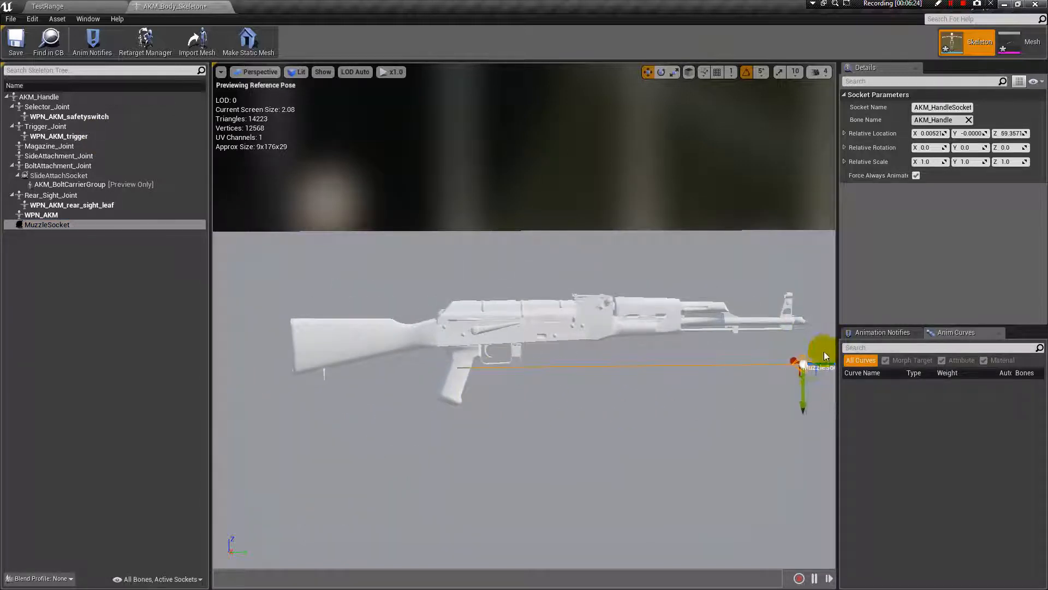
drag(803, 361, 802, 362)
right_drag(722, 367, 659, 334)
key(d)
key(w)
key(d)
alt+drag(659, 333, 530, 393)
drag(460, 294, 450, 294)
alt+drag(477, 333, 475, 262)
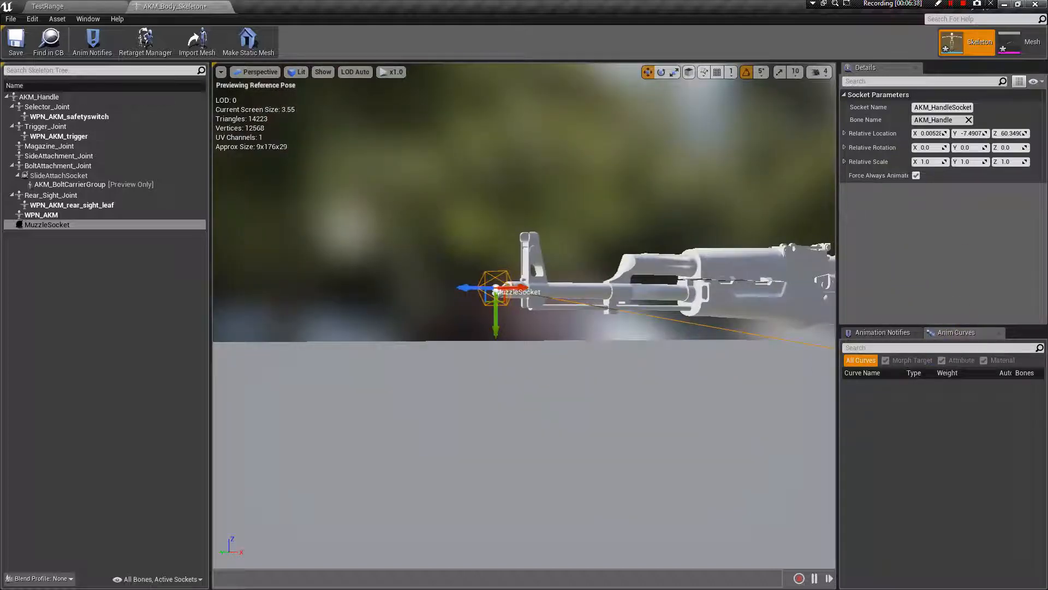
- Examine the position and axis orientation of MuzzleSocket in the Skeleton_PistolBody reference
drag(1047, 58, 337, 45)
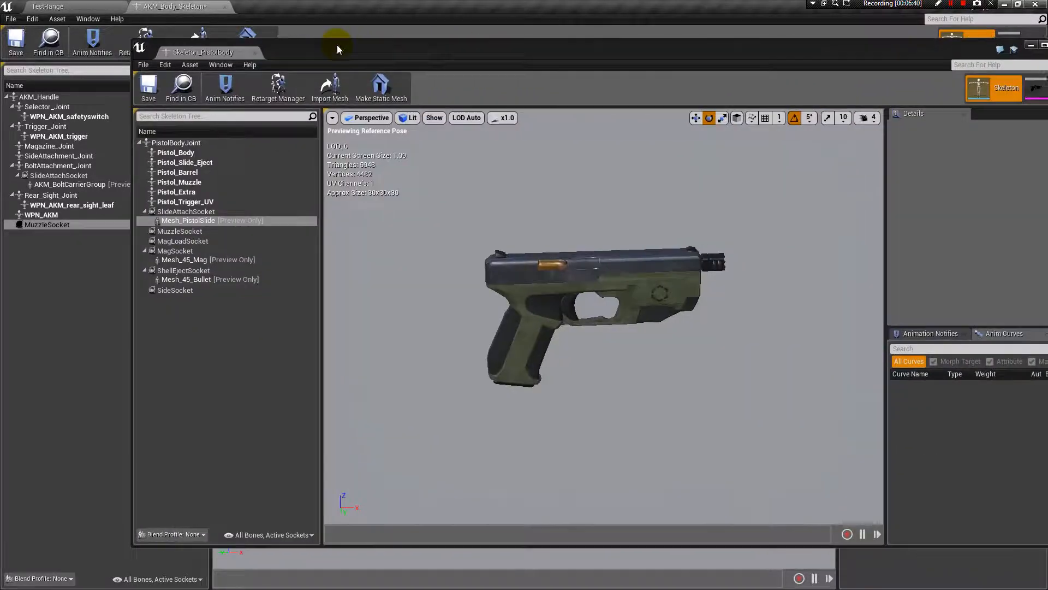
click(199, 231)
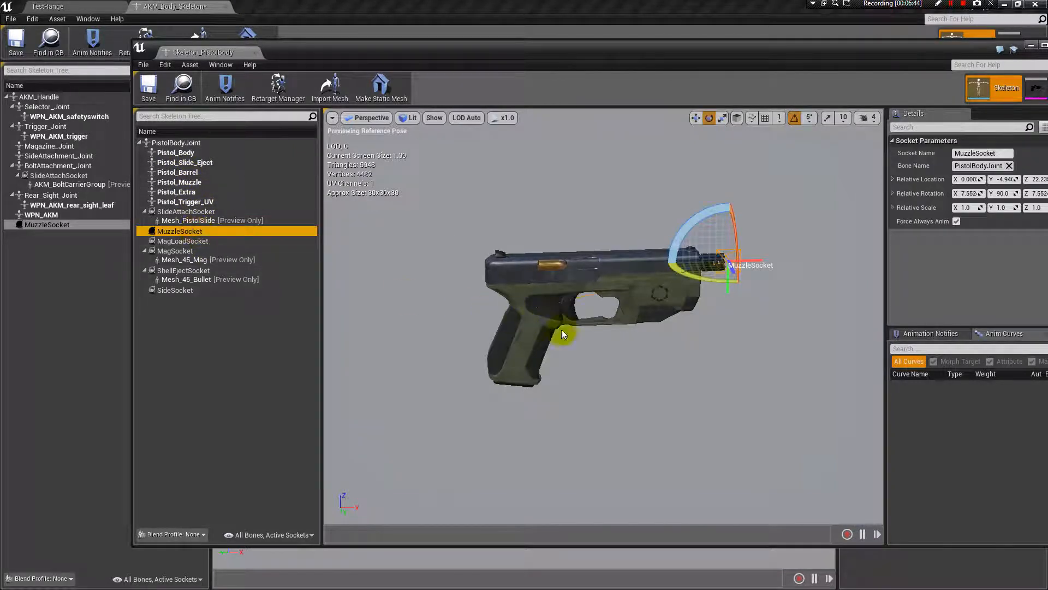
alt+drag(746, 372, 628, 366)
alt+right_drag(748, 370, 840, 370)
alt+drag(814, 284, 757, 309)
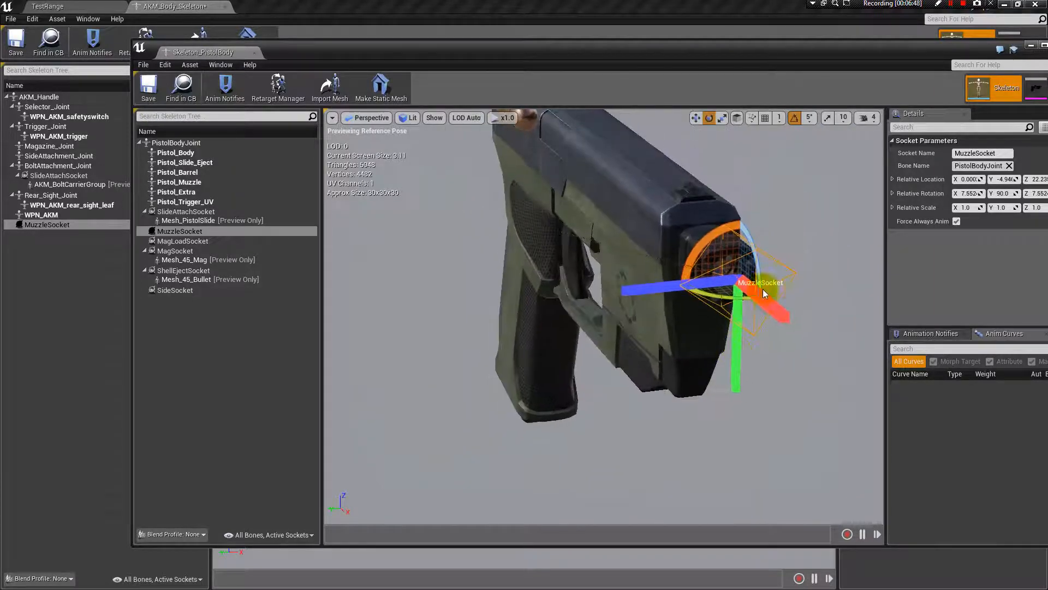
right_drag(603, 317, 599, 353)
middle_drag(599, 354, 715, 411)
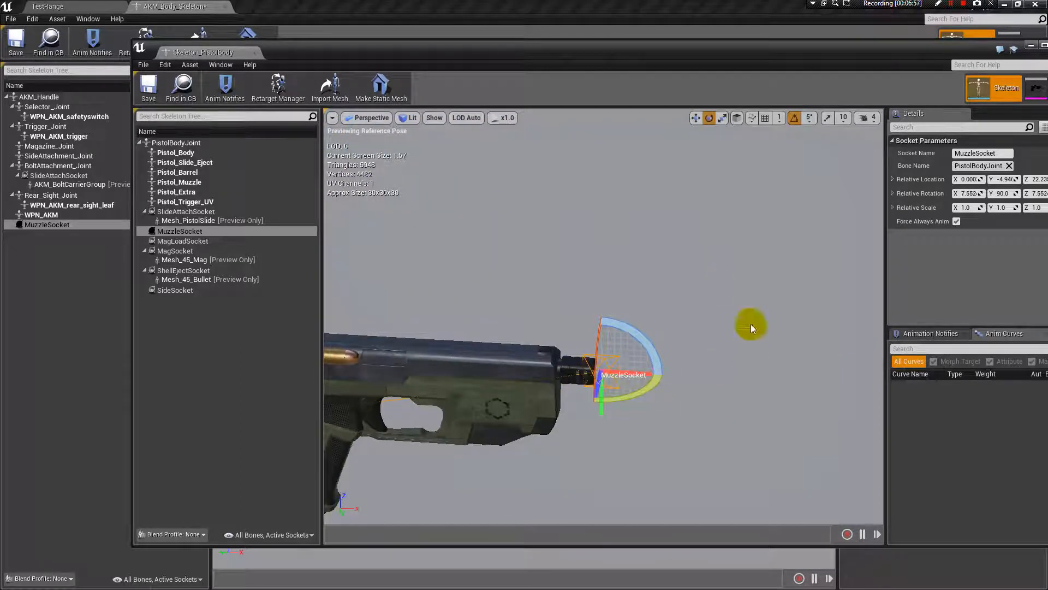
drag(476, 55, 1047, 57)
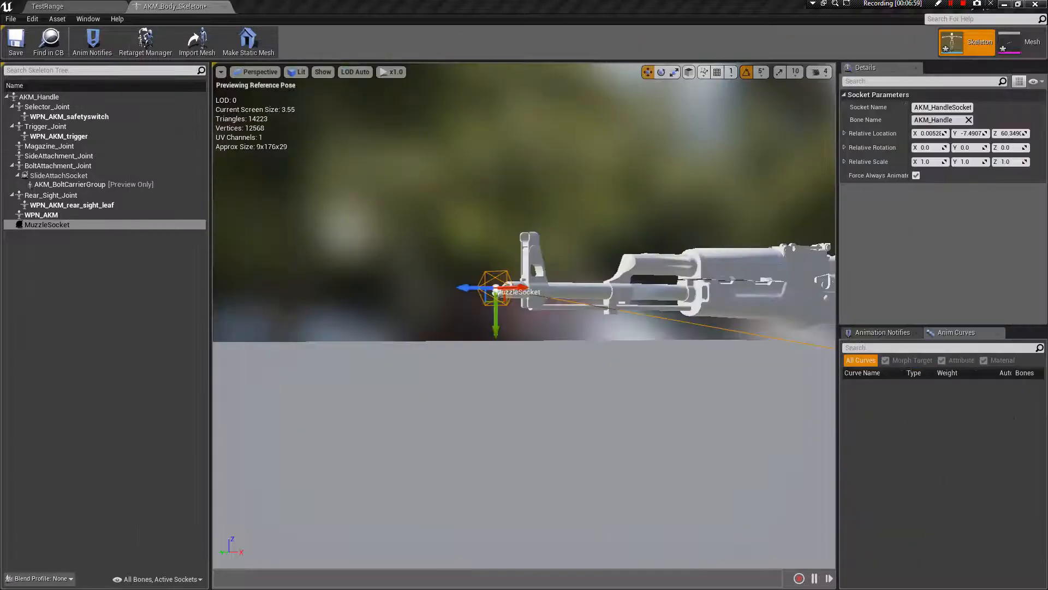
- Rotate the AKM's MuzzleSocket 90 degrees around Y so its X axis points forward out of the barrel
scroll(787, 286, up, 5)
alt+drag(788, 286, 662, 329)
key(e)
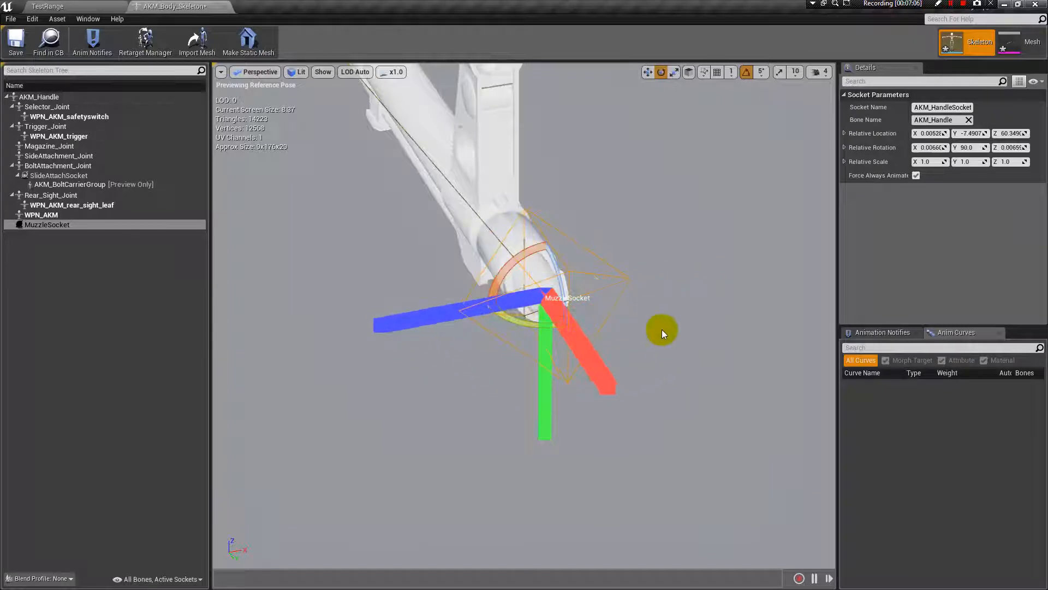
alt+drag(565, 298, 658, 464)
scroll(415, 410, up, 6)
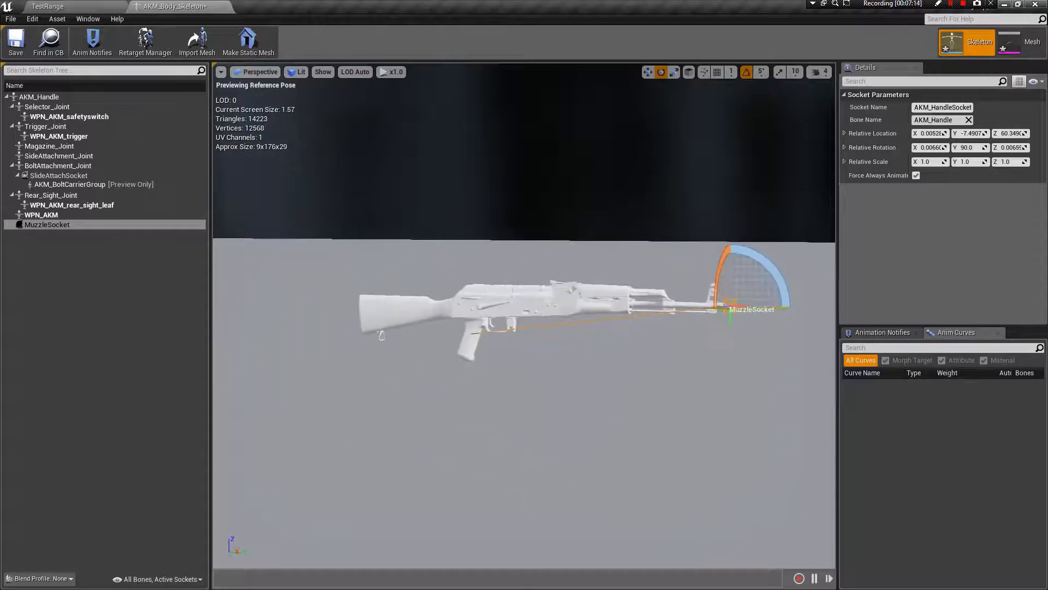
middle_drag(415, 407, 514, 374)
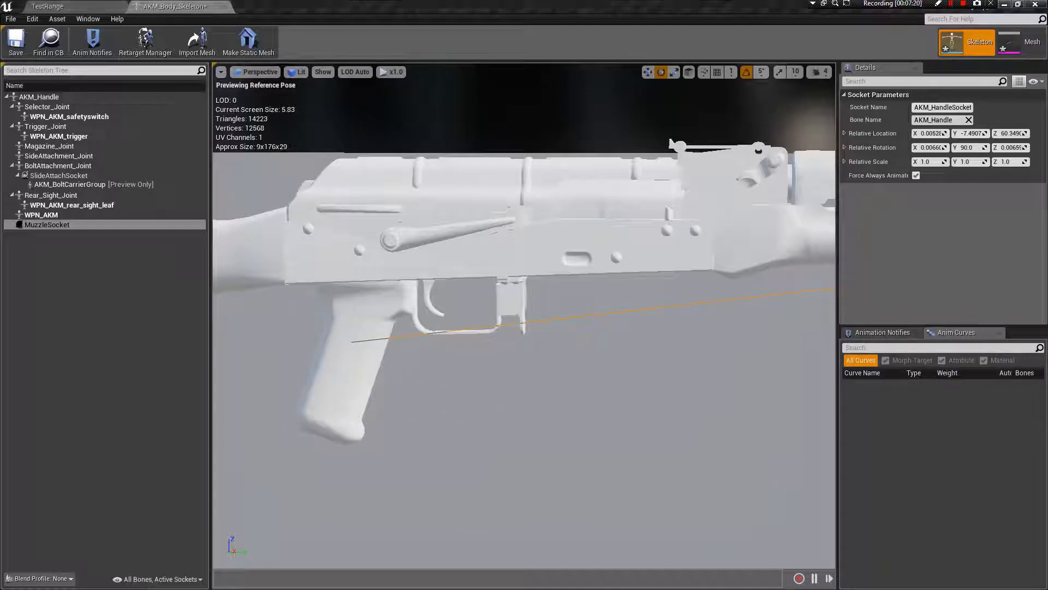
- Examine where MagLoadSocket sits in the pistol grip of Skeleton_PistolBody and how its axes are oriented
drag(1047, 54, 349, 52)
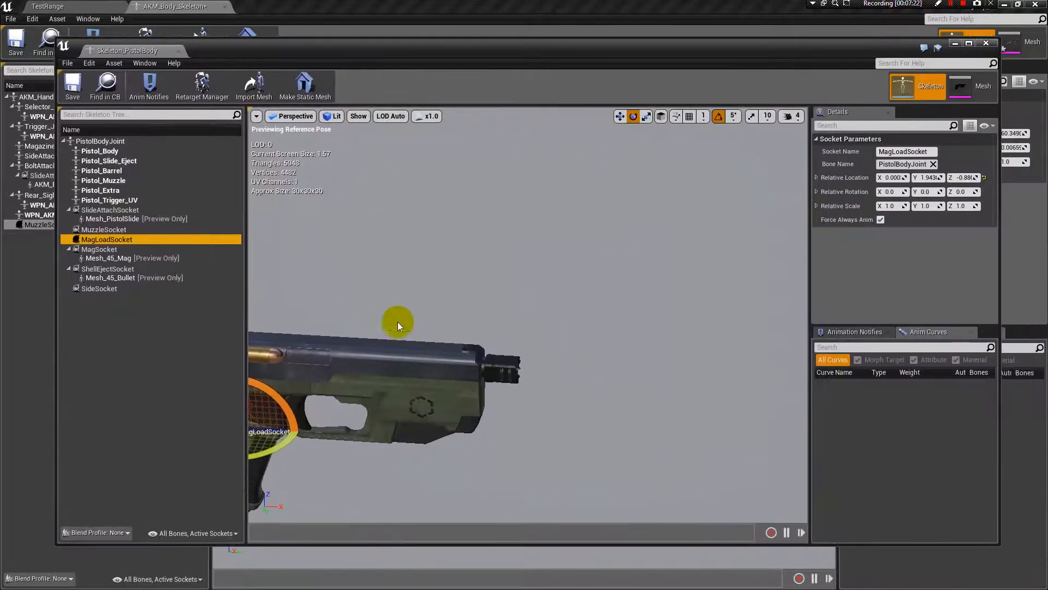
scroll(339, 459, up, 3)
right_drag(579, 451, 579, 372)
key(f)
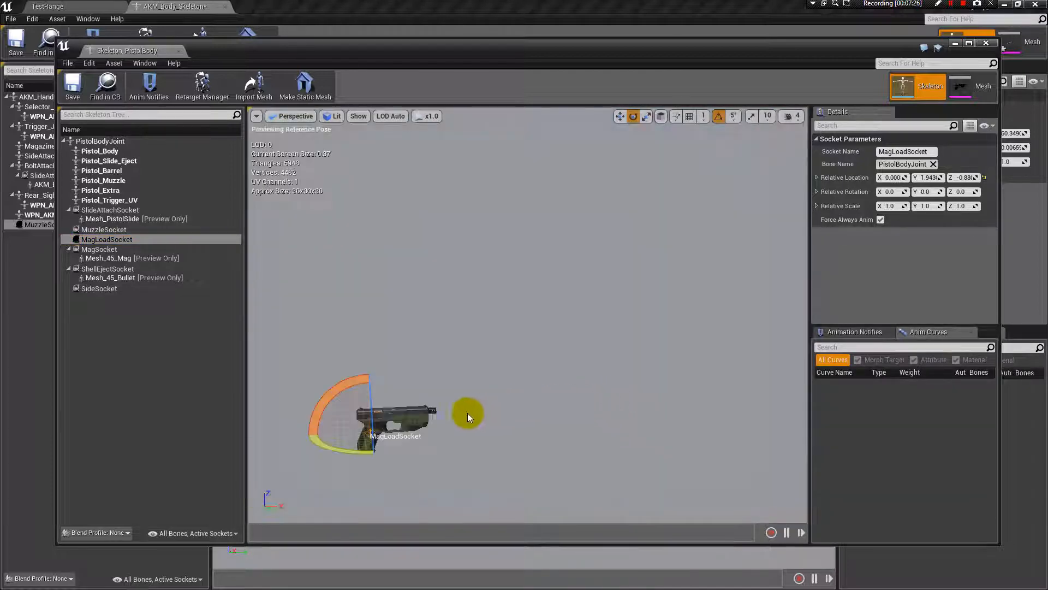
scroll(460, 420, up, 5)
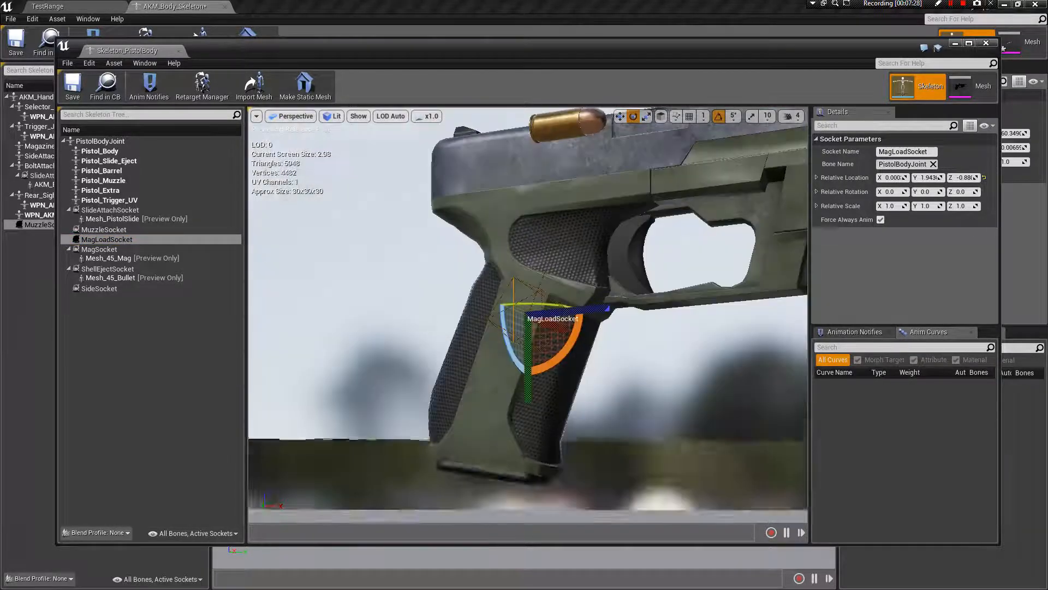
alt+drag(600, 382, 731, 382)
alt+drag(565, 361, 565, 361)
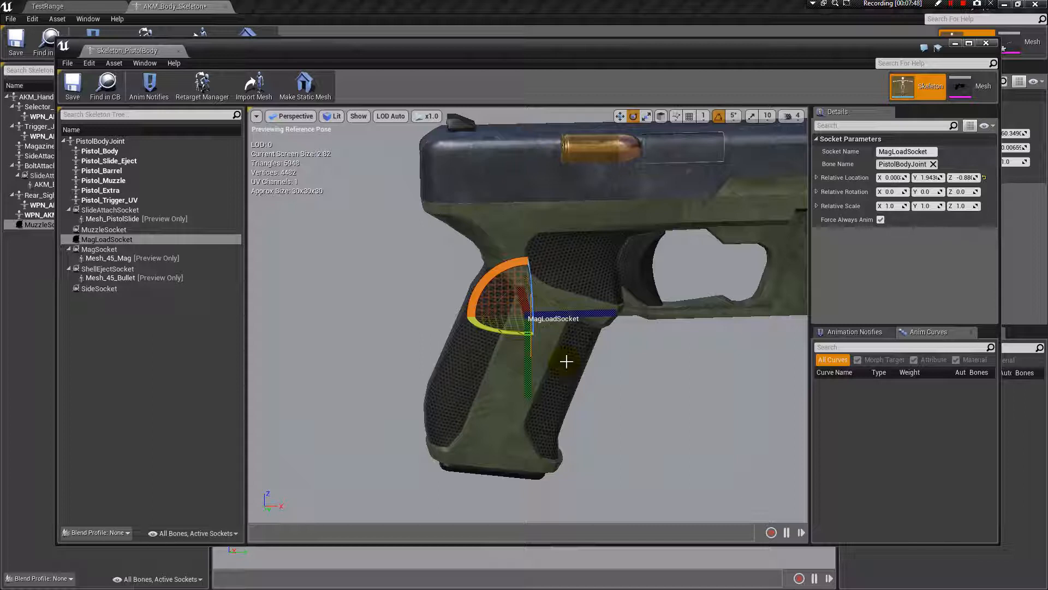
drag(534, 53, 537, 54)
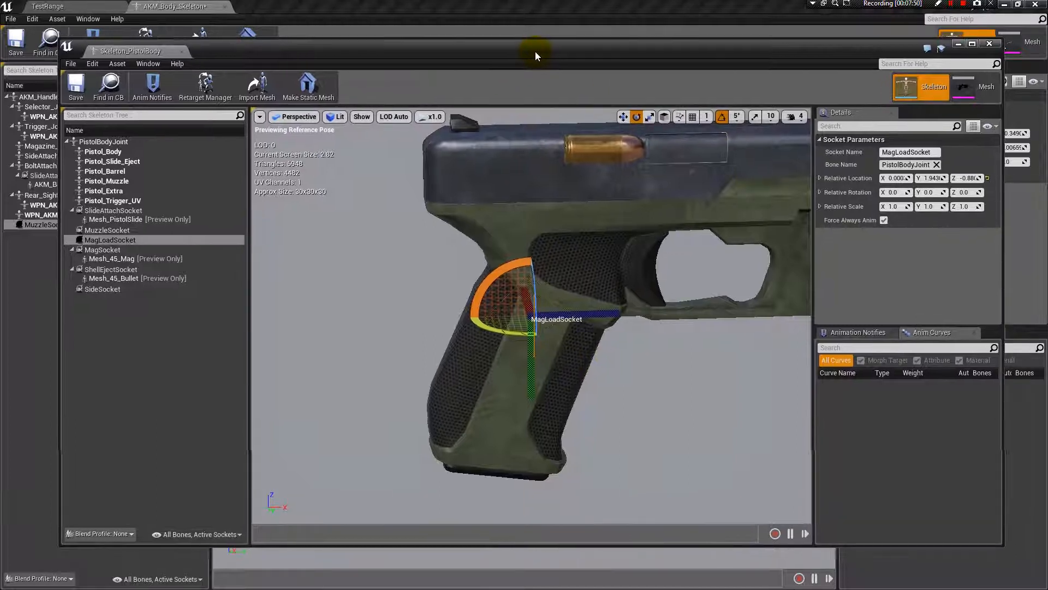
- Compare the pistol's MagSocket with its MagLoadSocket, and return to AKM_Body_Skeleton
click(107, 249)
drag(511, 344, 554, 361)
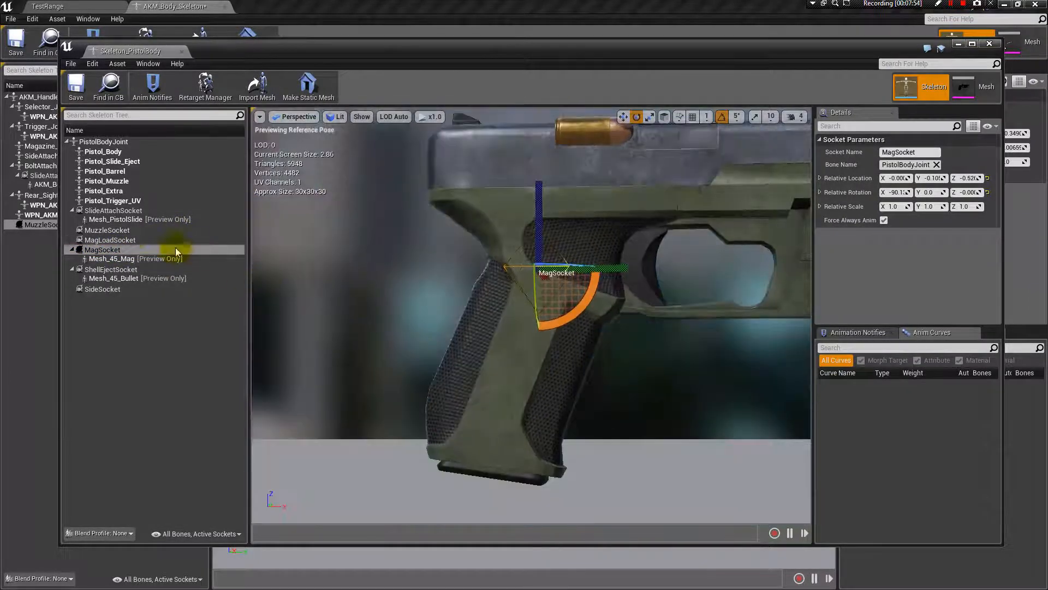
click(123, 240)
drag(620, 363, 622, 369)
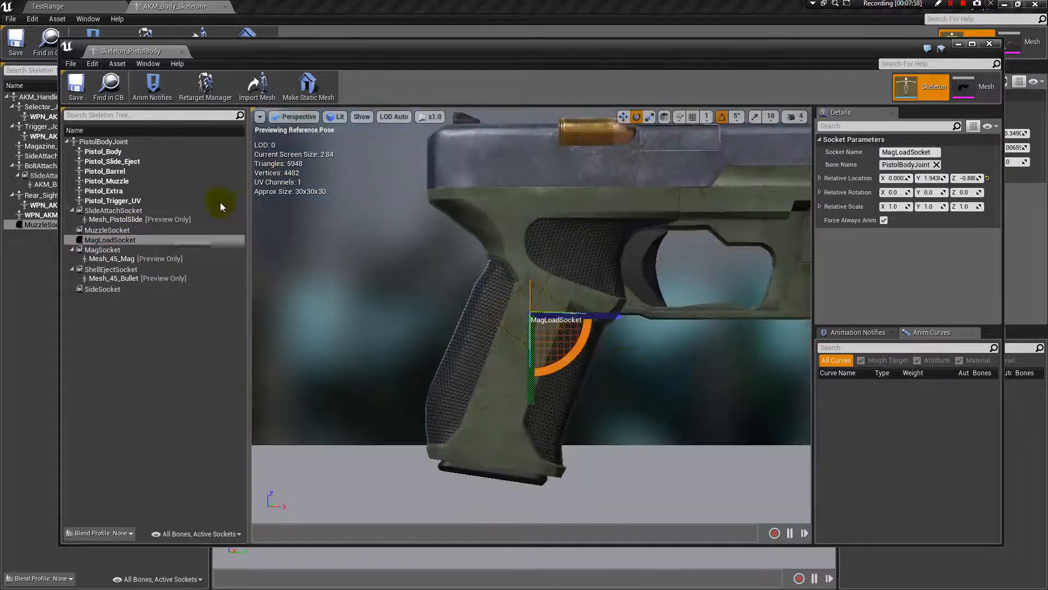
drag(370, 51, 933, 54)
drag(805, 52, 949, 52)
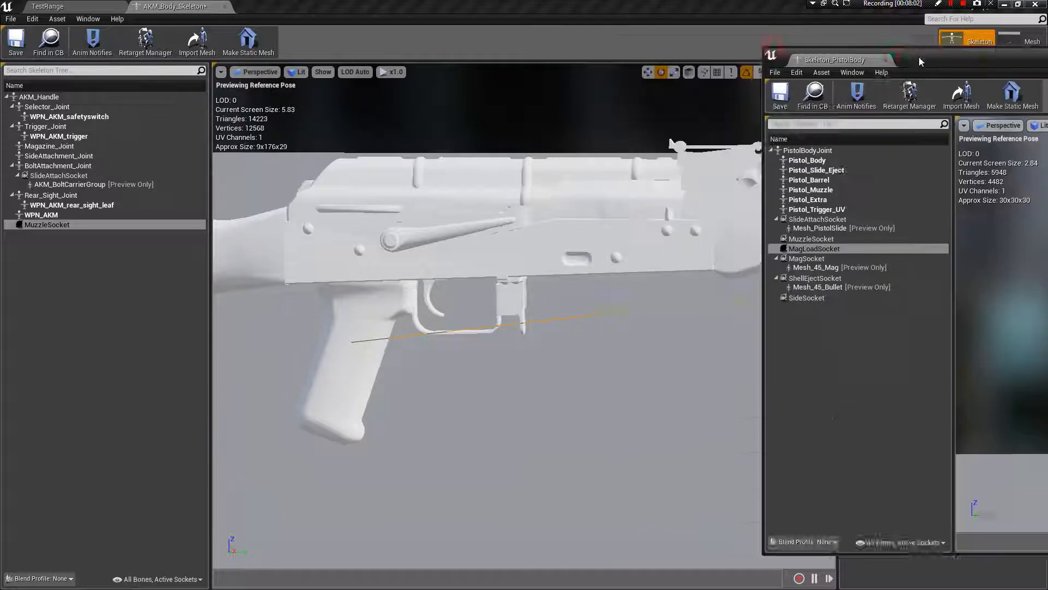
click(485, 108)
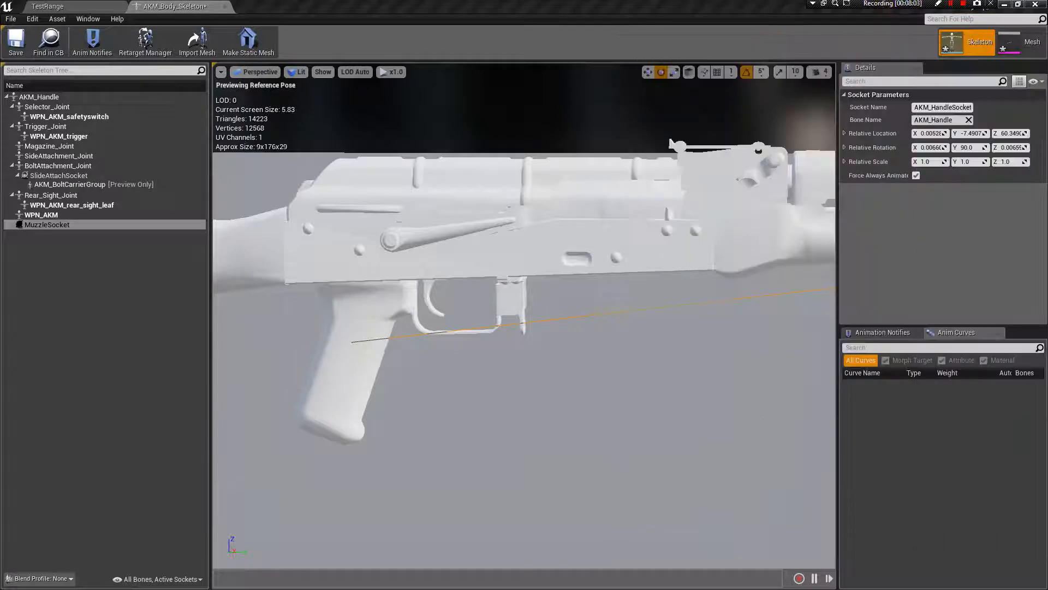
- Add another socket to the AKM_Handle bone and name it MagLoadSocket
right_click(47, 101)
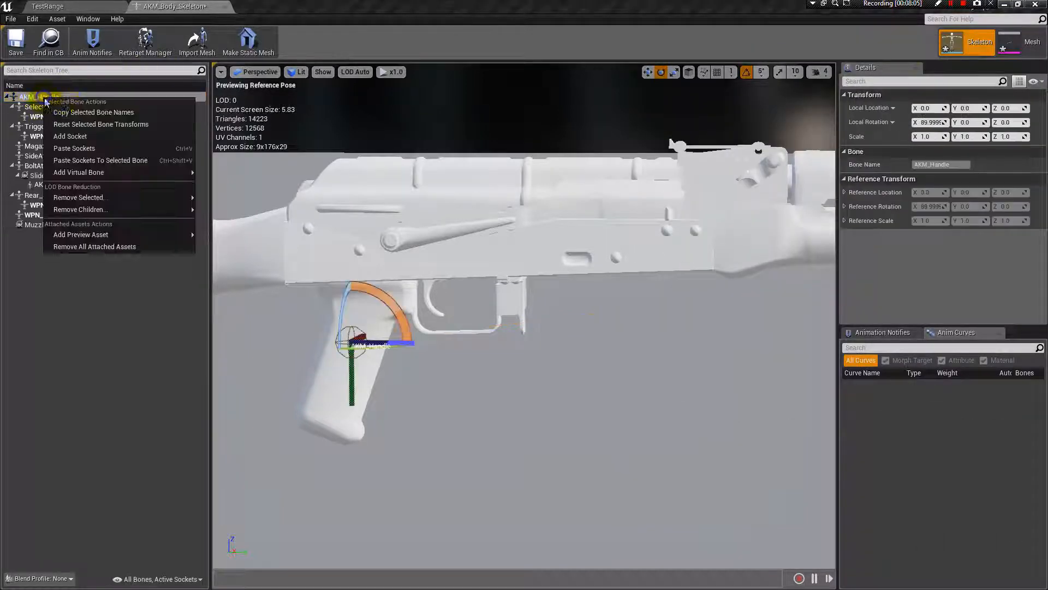
click(124, 136)
text(M)
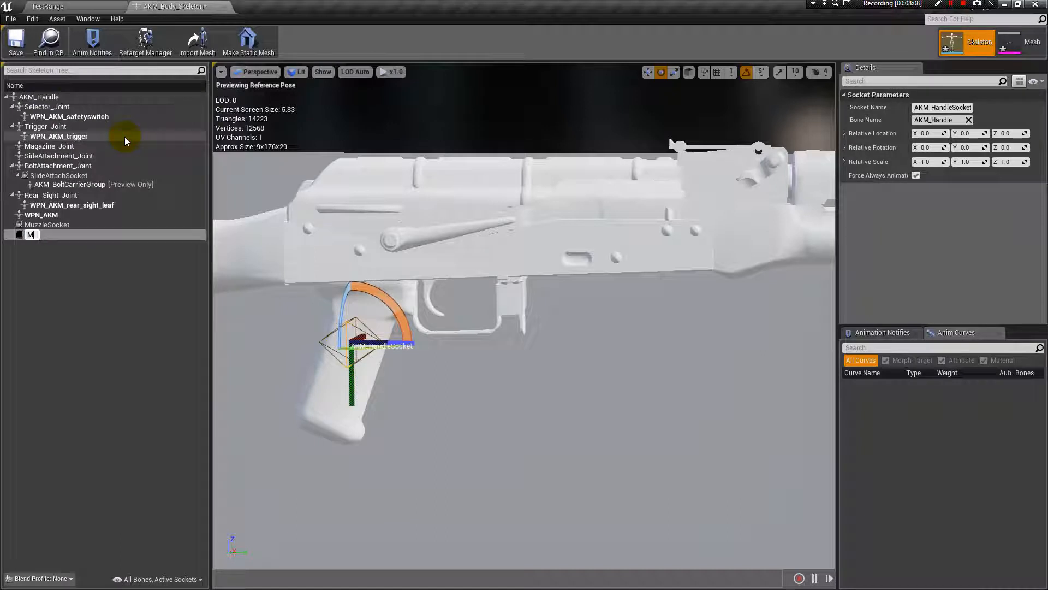
text(agLoadSocket)
key(Return)
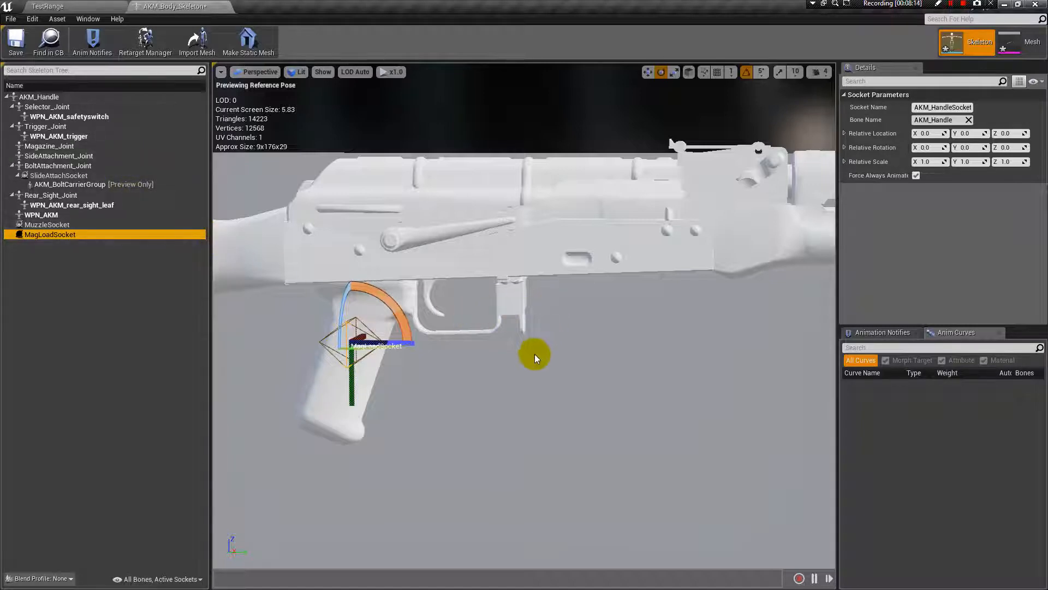
- Move MagLoadSocket to the rifle's magazine well, at about Y -5.22 and Z 13.71 relative to AKM_Handle
right_drag(522, 345, 532, 410)
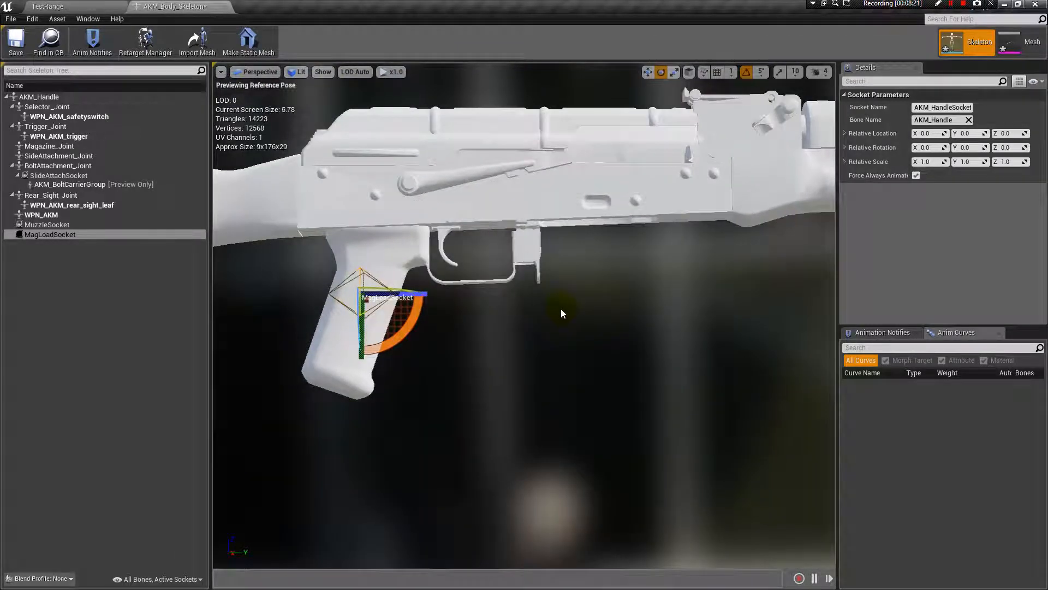
key(w)
click(380, 337)
drag(411, 285, 614, 240)
mouse_move(598, 240)
right_down()
mouse_move(623, 257)
mouse_move(597, 241)
right_up()
drag(597, 246, 596, 252)
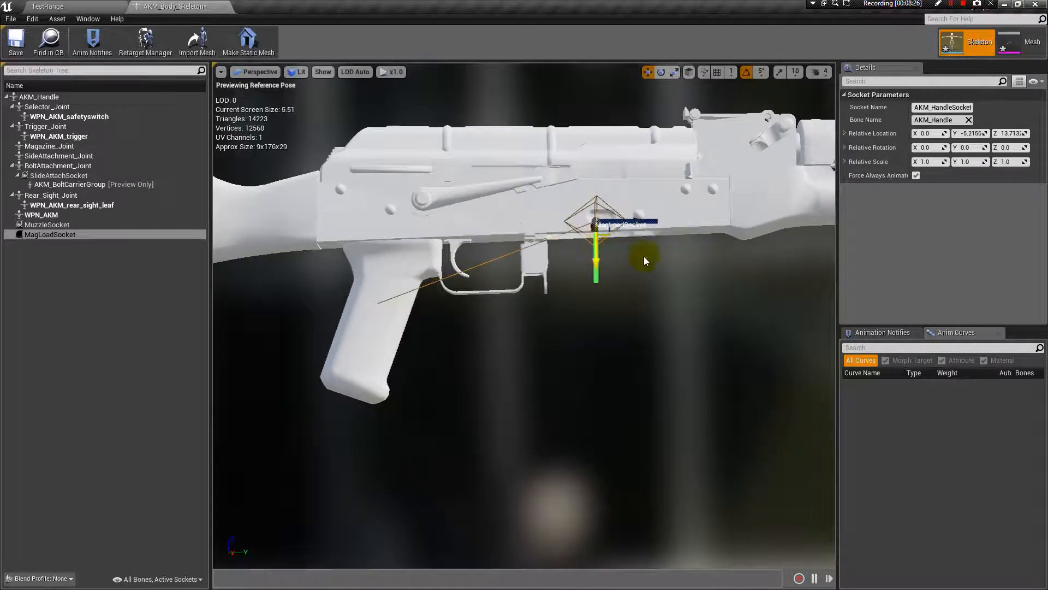
- Check MagLoadSocket's placement at the magazine well from several angles and compare it with Magazine_Joint
right_drag(644, 261, 404, 256)
right_drag(688, 254, 605, 321)
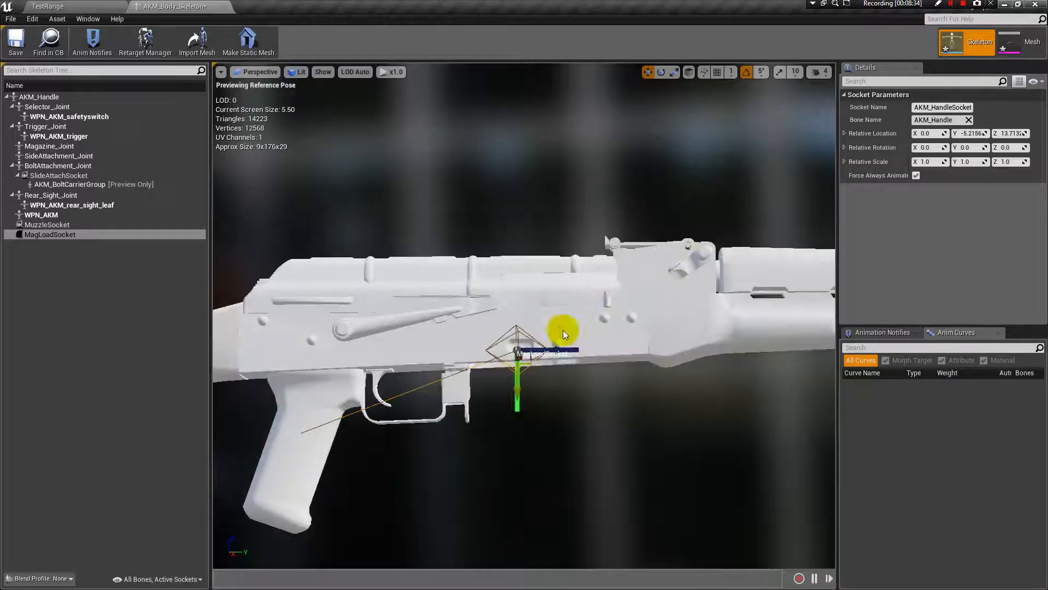
scroll(564, 405, up, 5)
right_drag(698, 451, 698, 450)
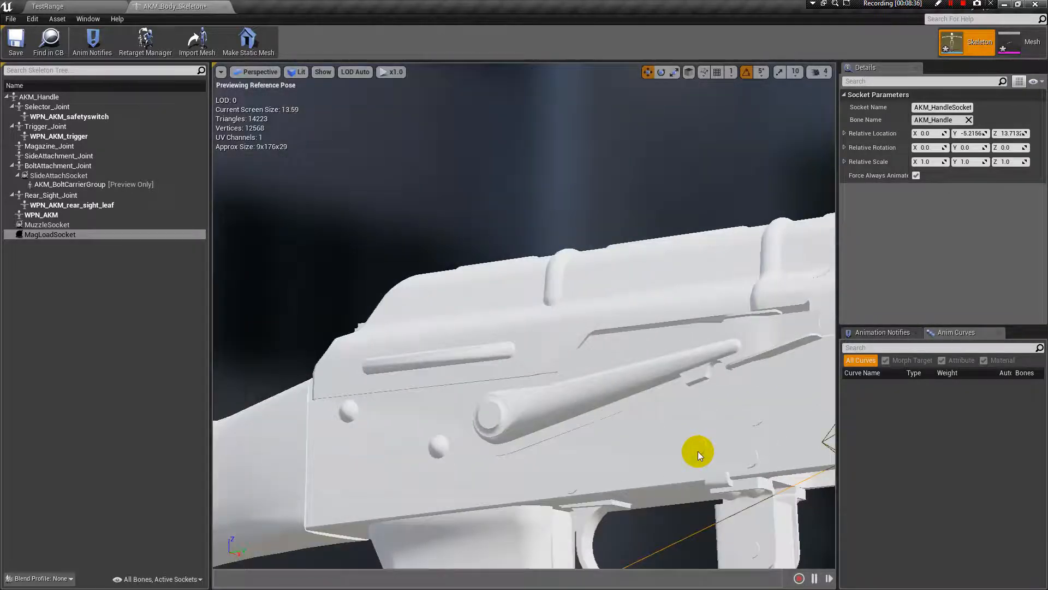
key(f)
alt+right_drag(608, 390, 666, 390)
alt+drag(609, 391, 614, 432)
scroll(607, 425, down, 5)
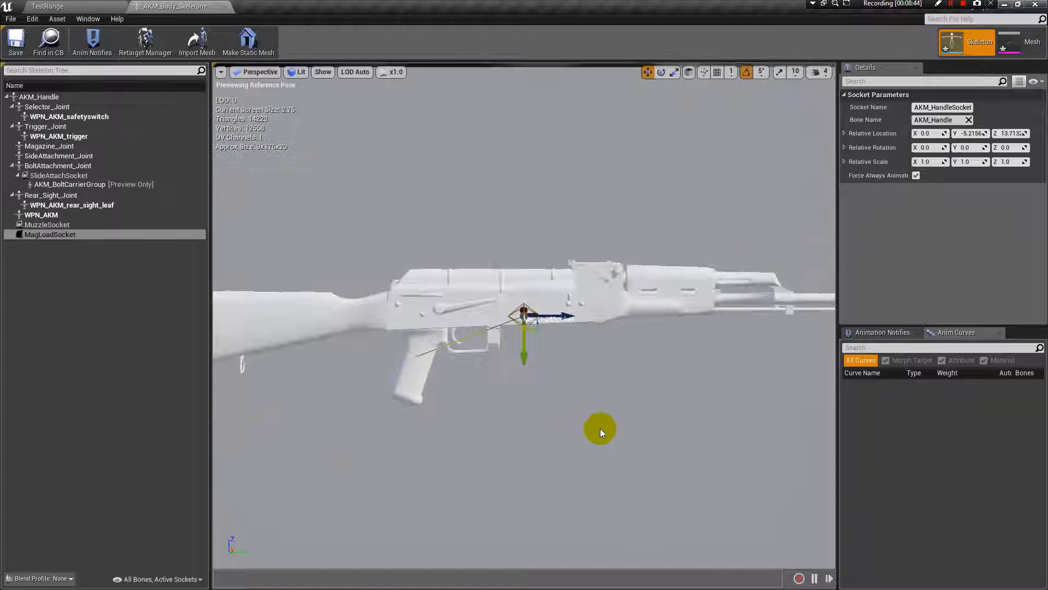
scroll(552, 398, up, 5)
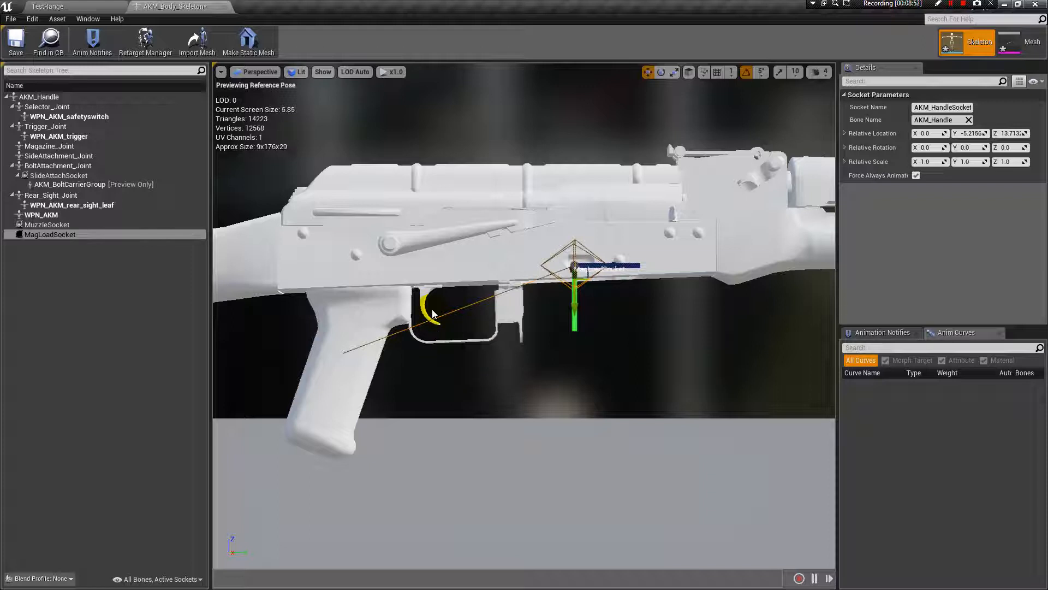
click(151, 144)
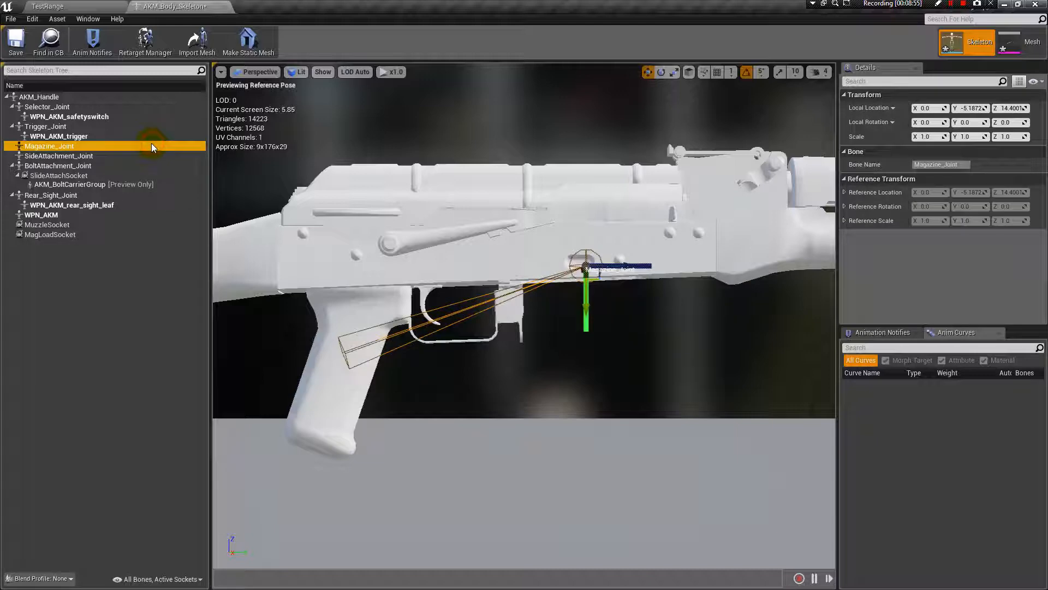
- Add a socket to the Magazine_Joint bone and name it MagSocket
right_click(120, 146)
click(169, 187)
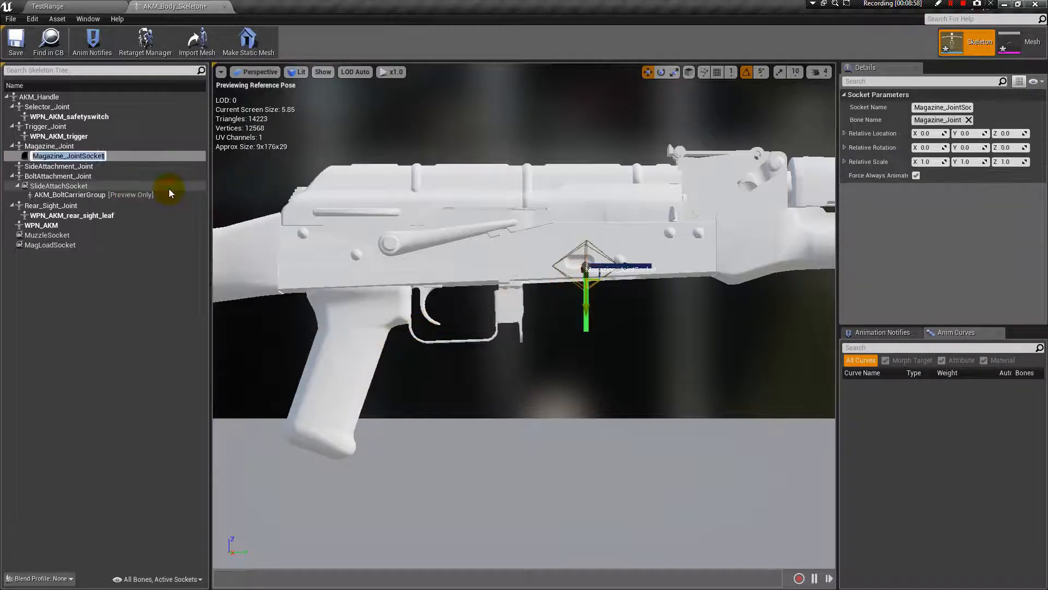
text(MagS)
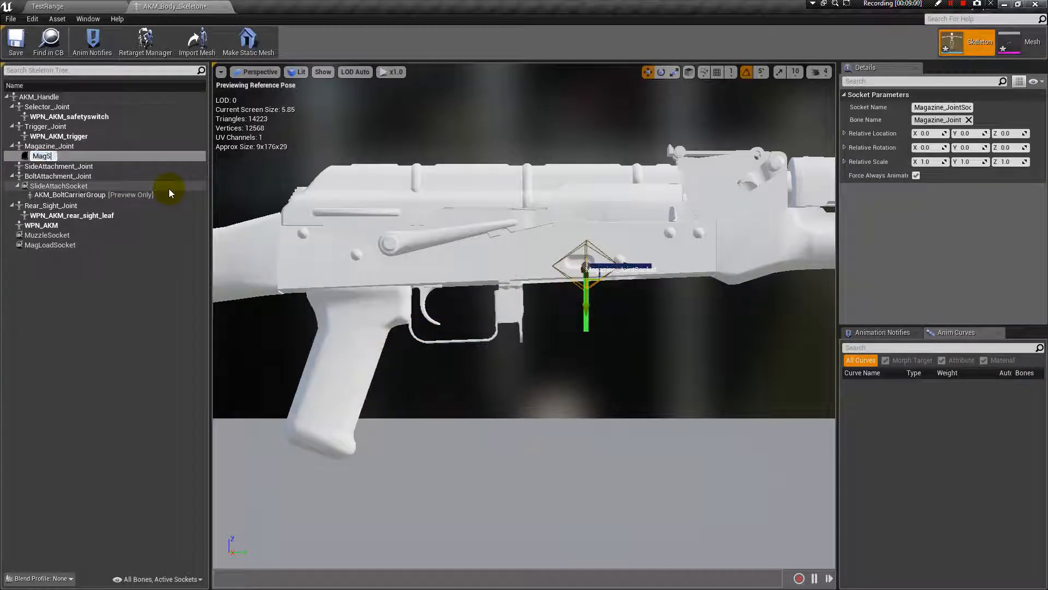
text(ocket)
key(Return)
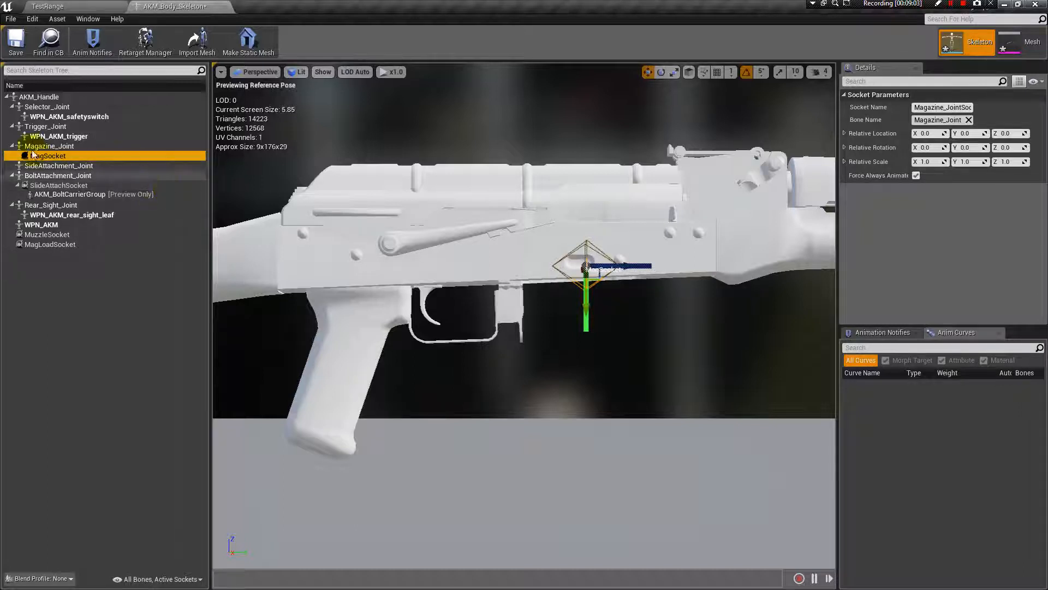
- Attach AKM_Magazine to MagSocket as a preview asset
right_click(79, 155)
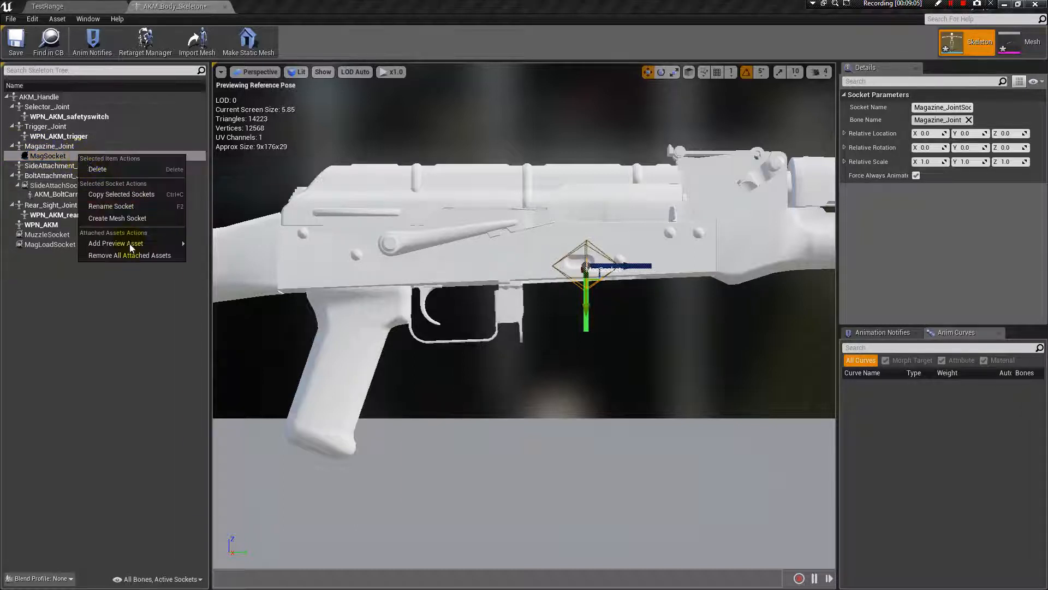
mouse_move(129, 244)
click(217, 243)
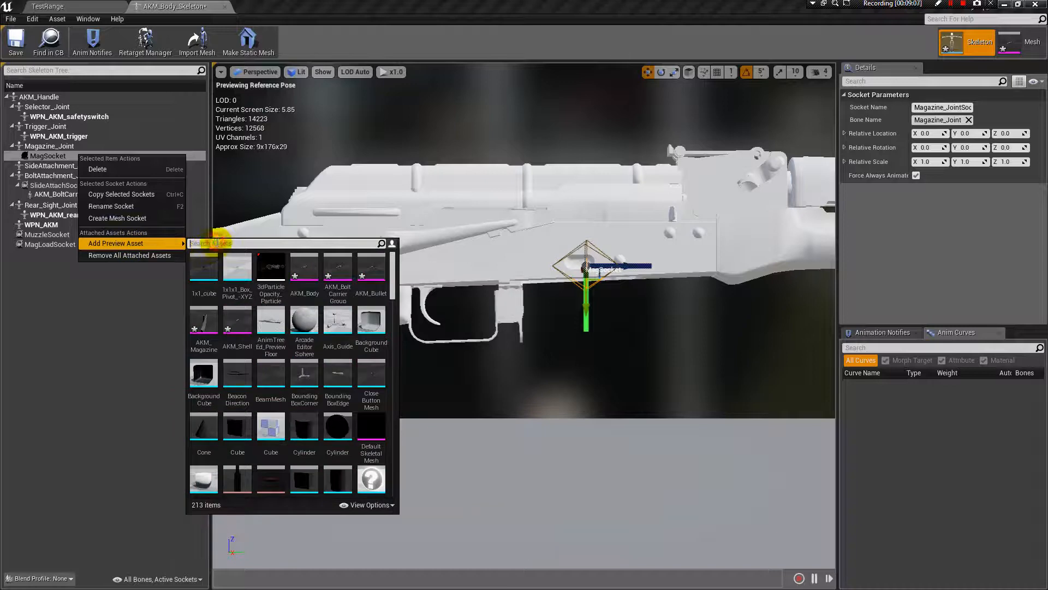
text(akm)
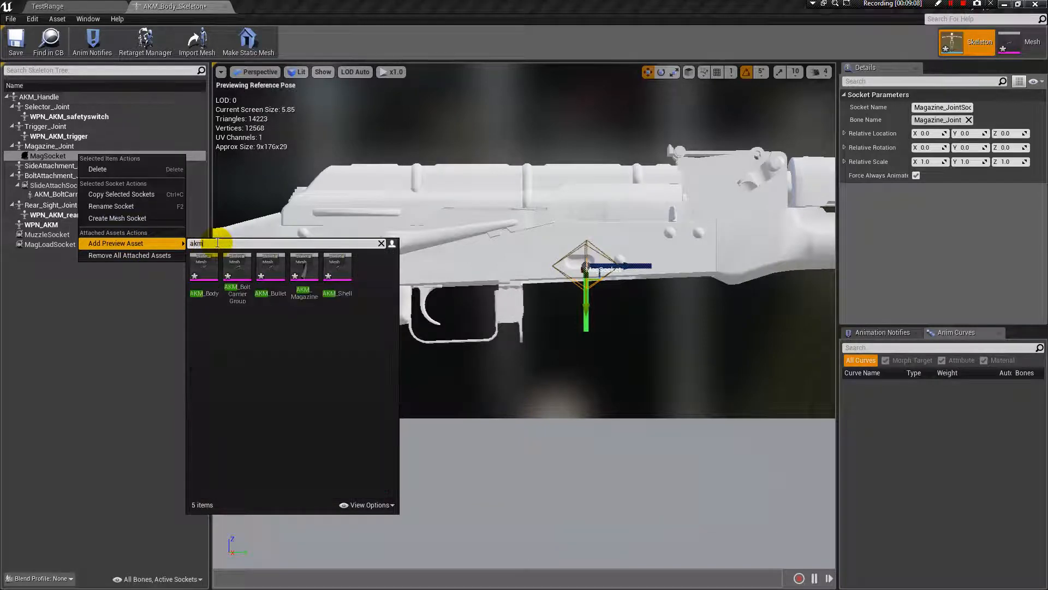
click(308, 271)
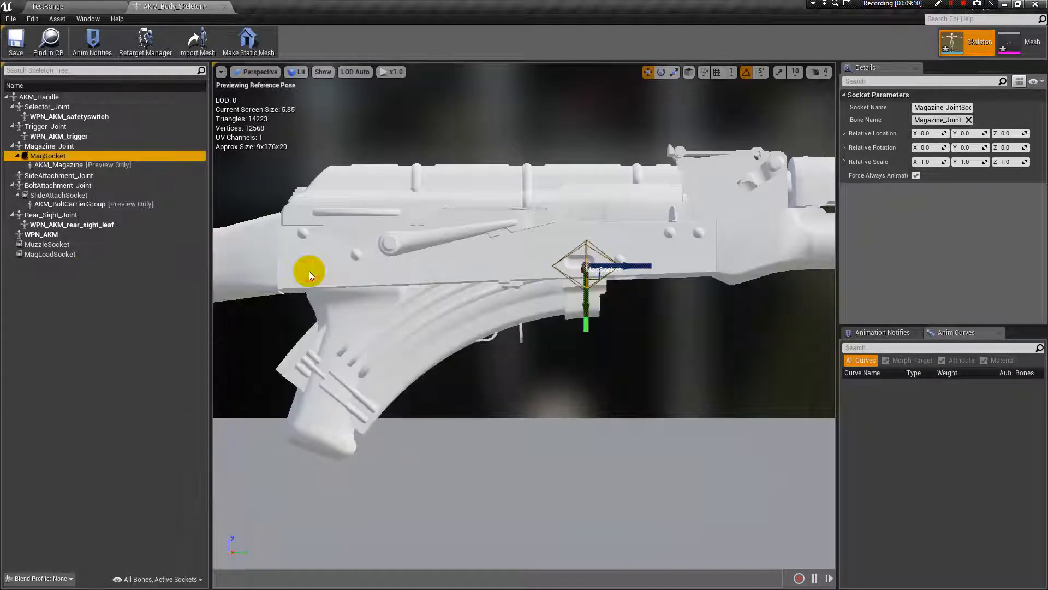
- Rotate MagSocket to about -90 degrees in X so the preview magazine points down from the magazine well
alt+drag(584, 373, 615, 386)
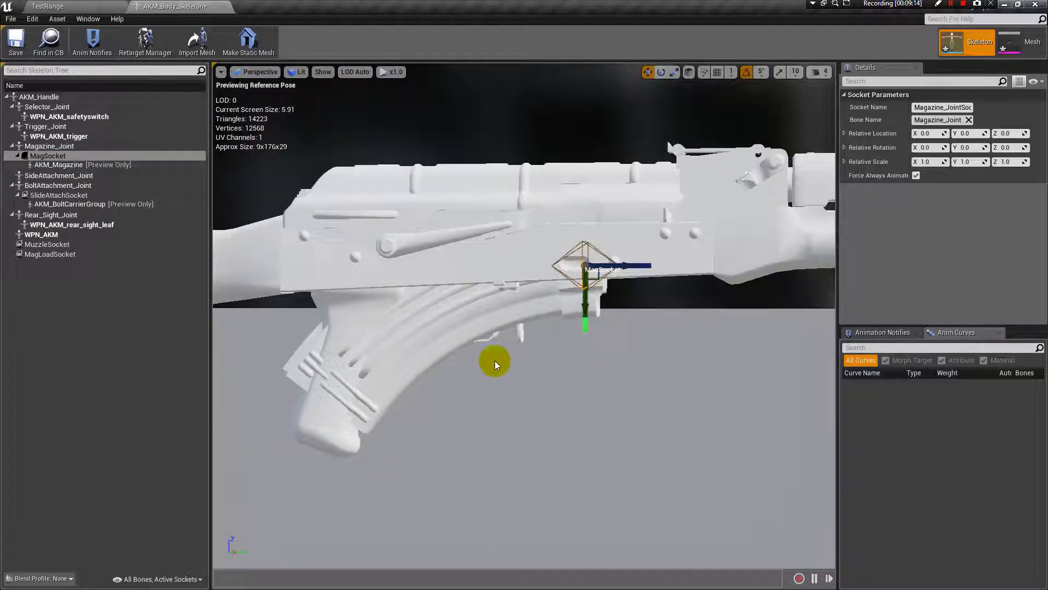
key(e)
drag(634, 306, 439, 274)
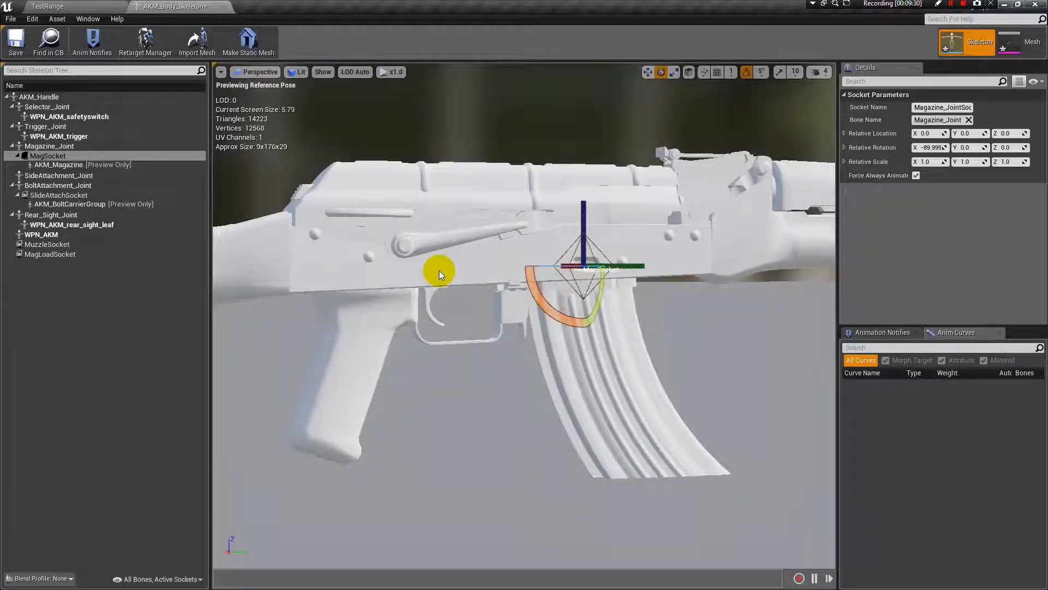
- Examine how the AKM_Magazine preview fits the rifle body from several angles and distances
click(85, 165)
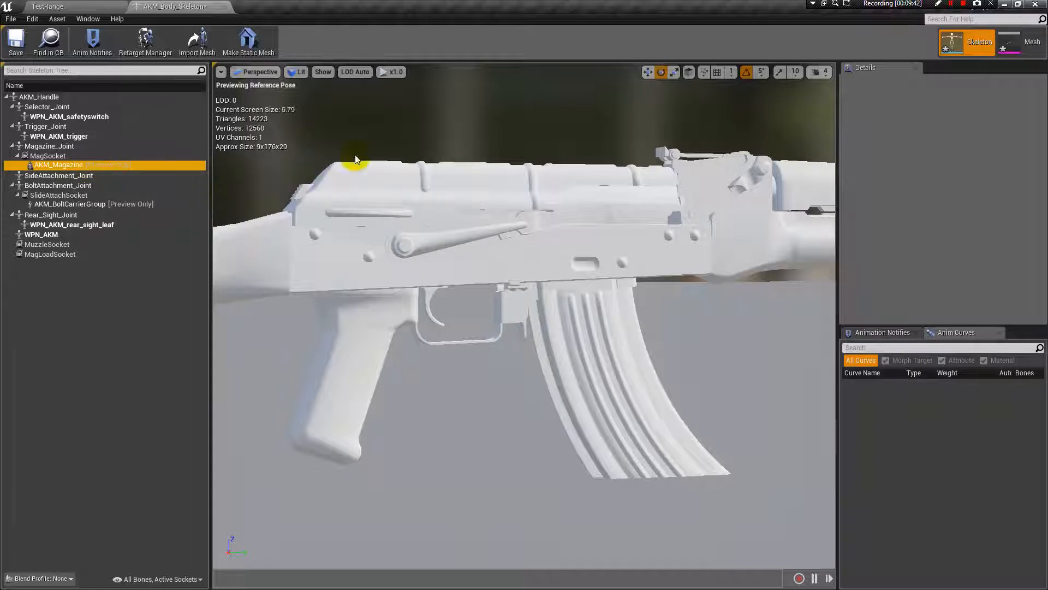
mouse_move(534, 142)
alt+mouse_down()
mouse_move(532, 128)
mouse_move(491, 180)
mouse_move(273, 181)
mouse_move(448, 174)
mouse_move(480, 191)
mouse_move(645, 207)
mouse_move(601, 180)
mouse_move(382, 170)
mouse_move(453, 183)
mouse_move(537, 143)
alt+mouse_up()
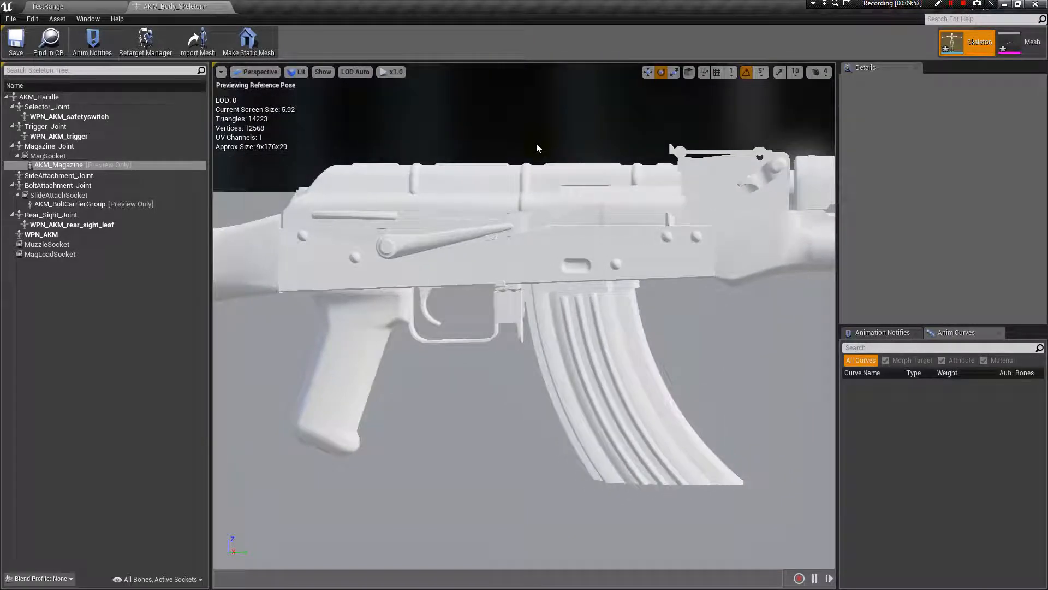
scroll(538, 179, down, 5)
mouse_move(538, 179)
alt+mouse_down()
mouse_move(546, 183)
mouse_move(532, 182)
alt+mouse_up()
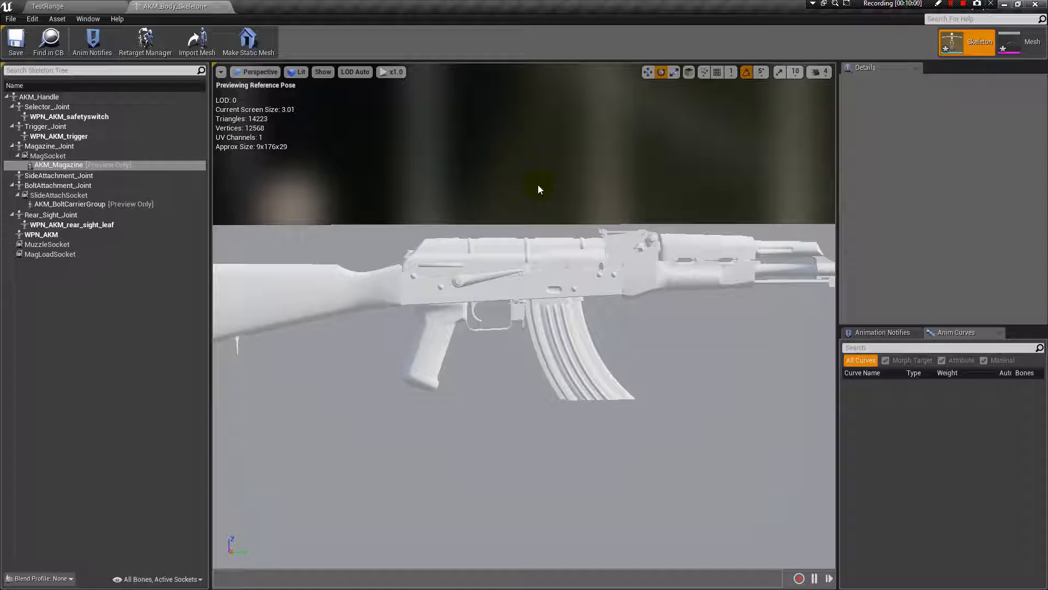
alt+drag(517, 213, 627, 164)
click(717, 208)
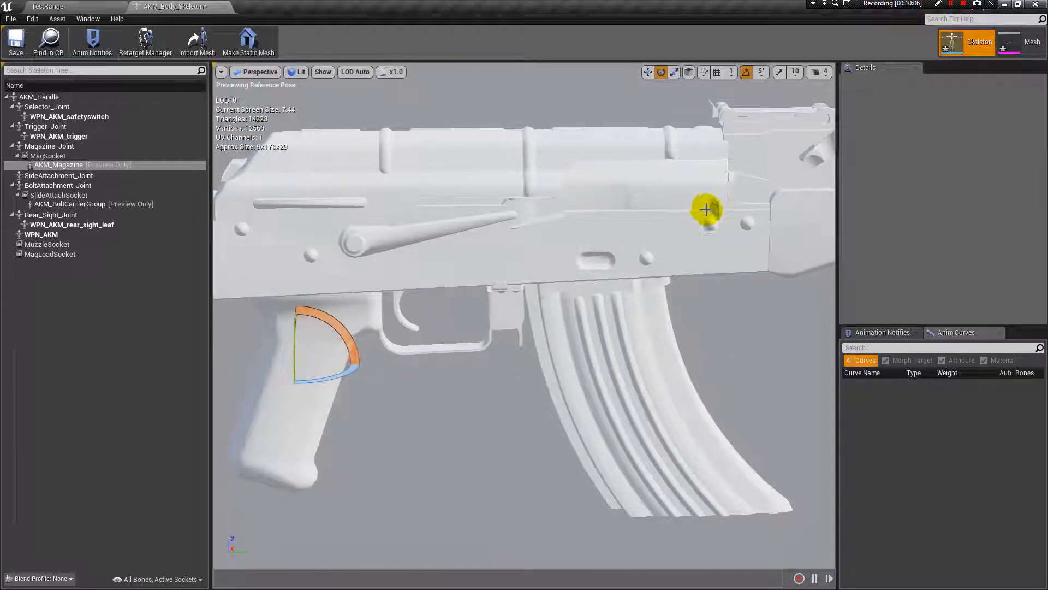
- Undo MagSocket's rotation, rotate it again to about -90 degrees in X, and save the skeleton
key(ctrl+z)
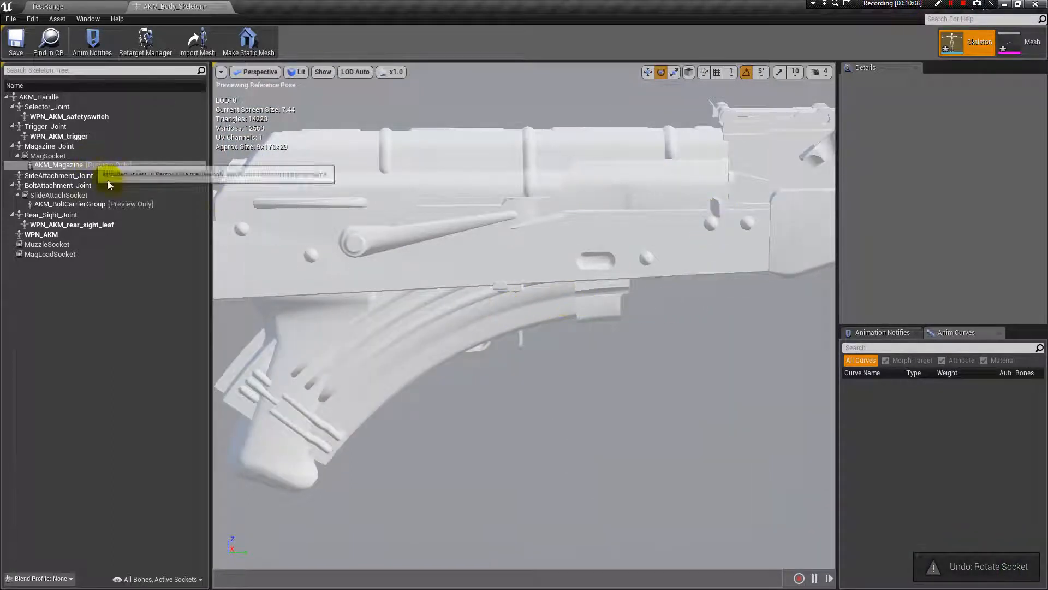
drag(562, 204, 567, 240)
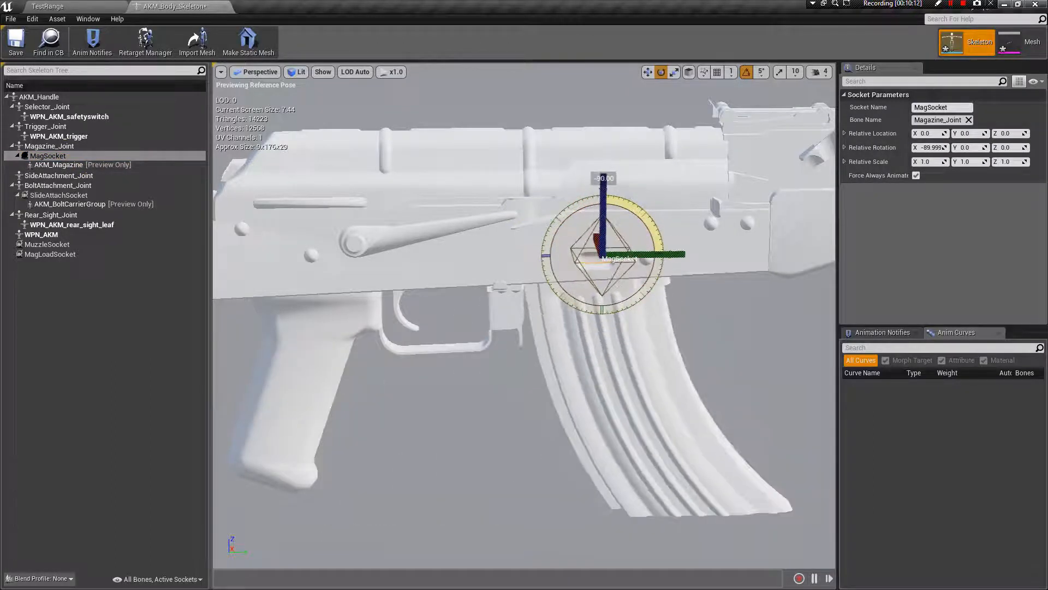
click(15, 44)
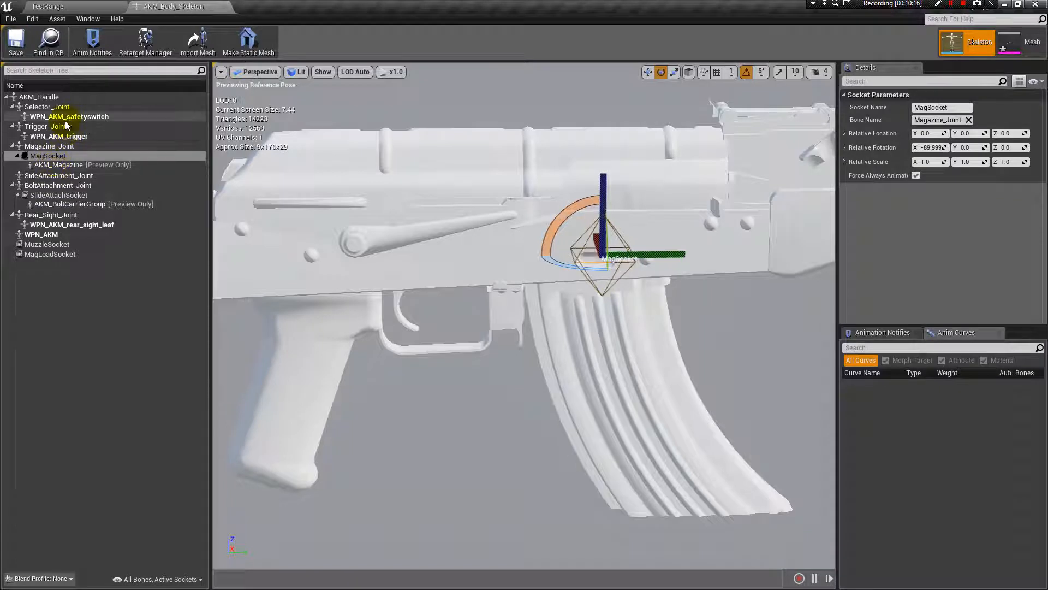
- Try sliding BoltAttachment_Joint along its Z axis to test the bolt carrier's travel, and undo the moves
click(57, 185)
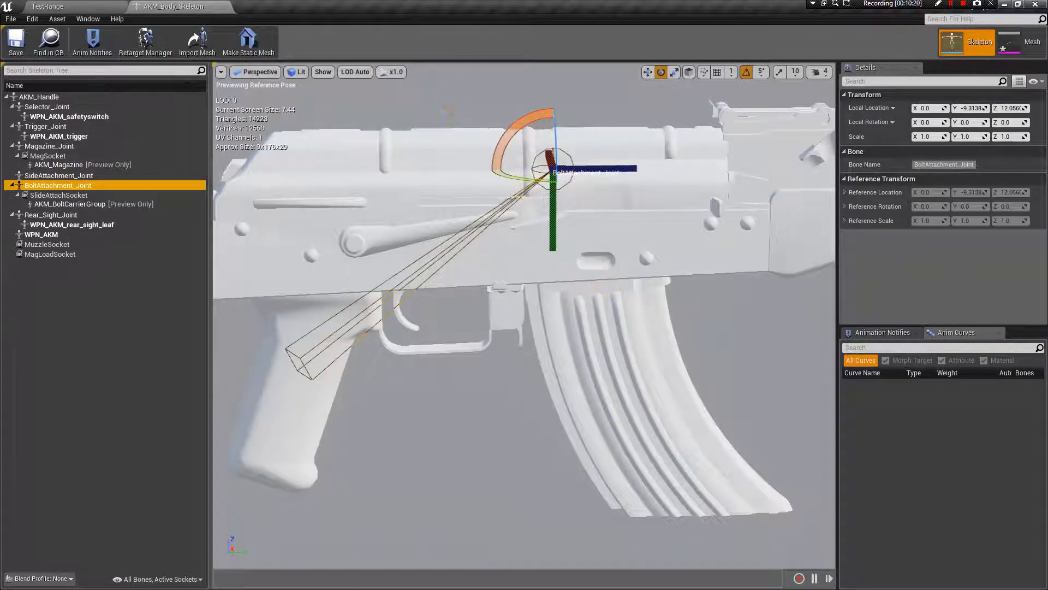
click(418, 106)
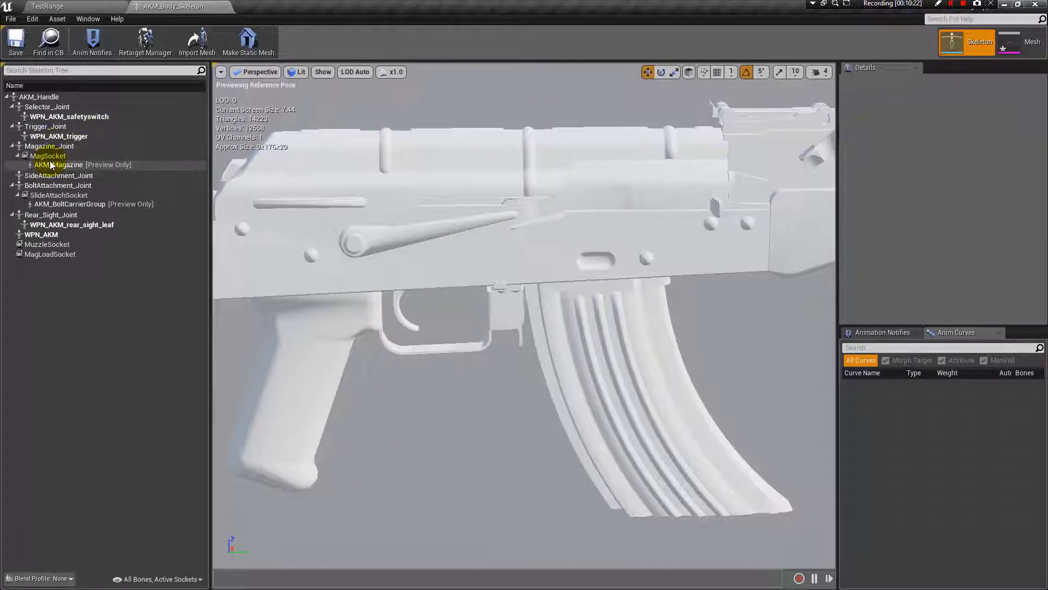
click(66, 186)
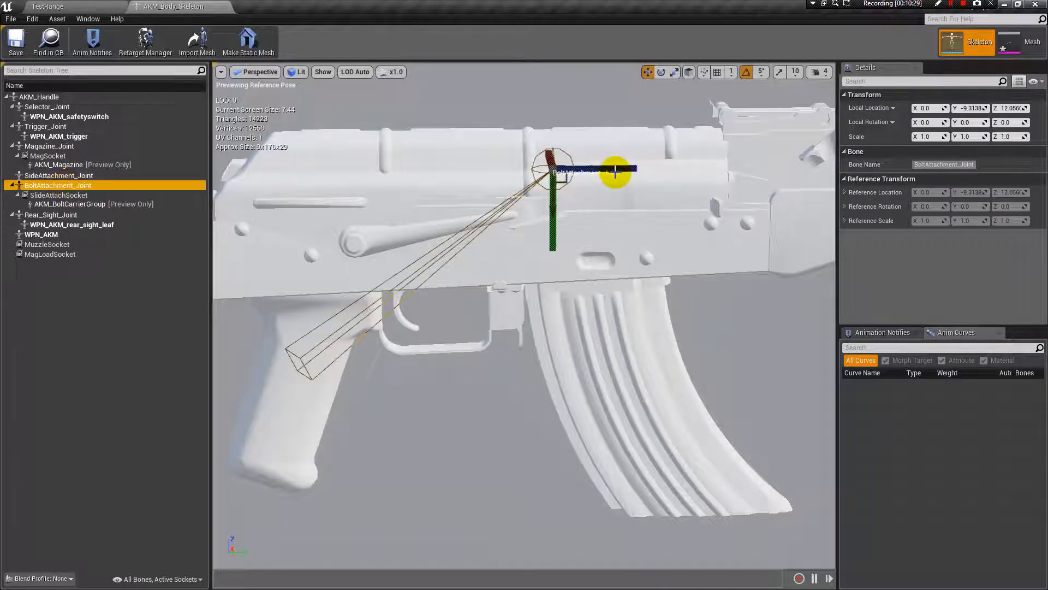
alt+drag(564, 114, 455, 217)
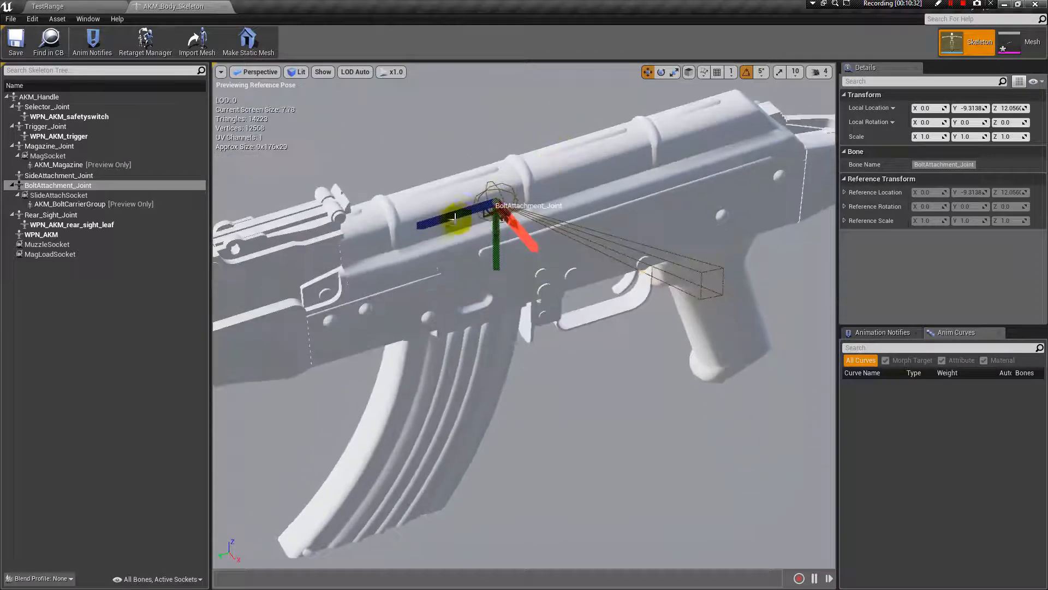
mouse_move(453, 205)
alt+right_down()
mouse_move(490, 250)
mouse_move(456, 212)
alt+right_up()
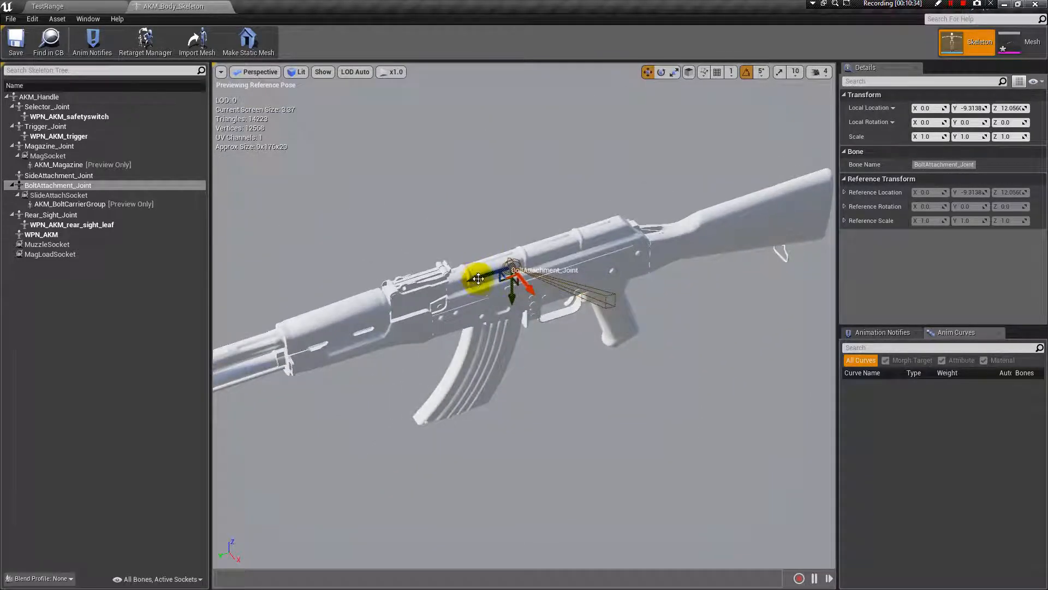
drag(481, 279, 521, 265)
alt+drag(463, 229, 748, 235)
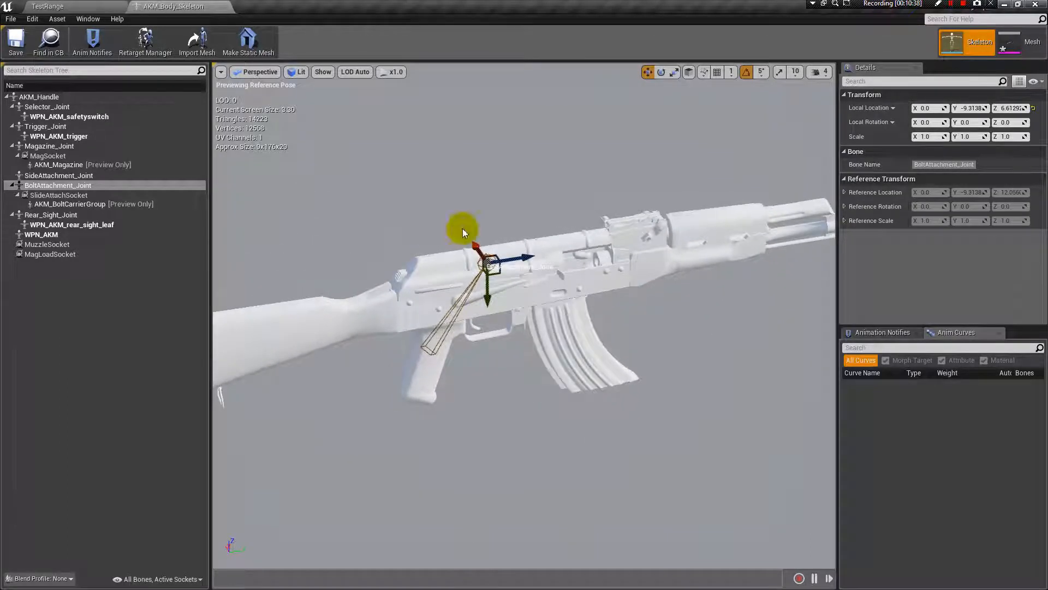
mouse_move(526, 258)
mouse_down()
mouse_move(604, 257)
mouse_move(510, 261)
mouse_up()
key(ctrl+z)
key(ctrl+z)
key(ctrl+z)
key(ctrl+z)
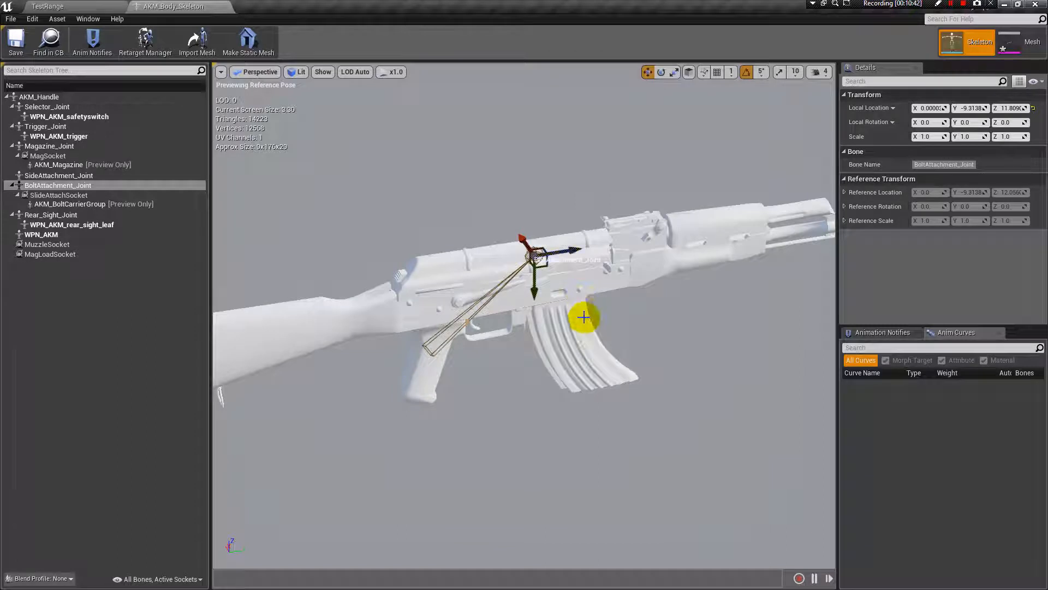
click(517, 182)
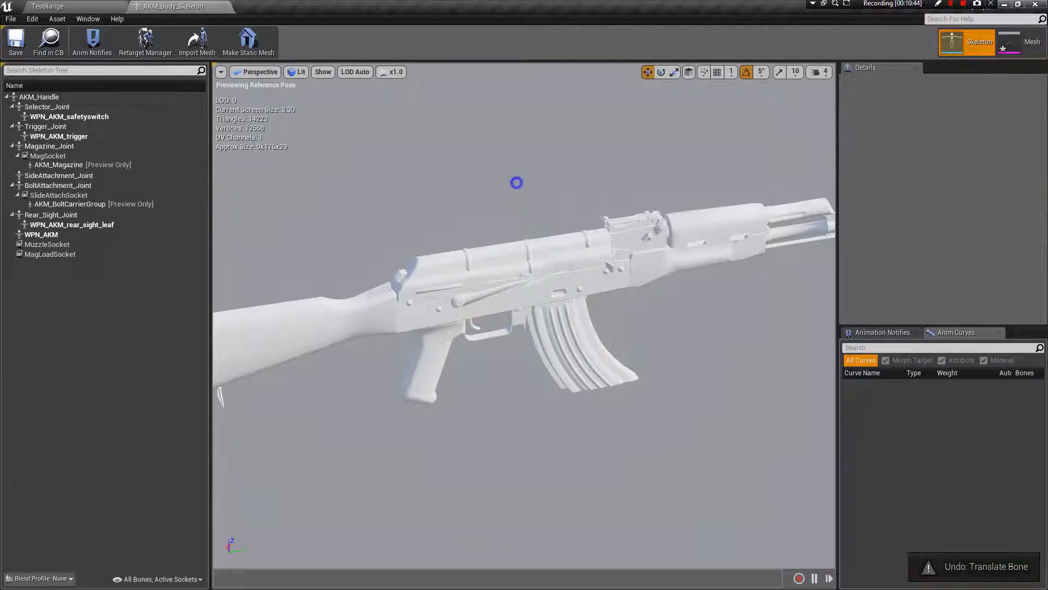
- Add a socket to the AKM_Handle bone and name it ShellEjectSocket
scroll(570, 241, up, 6)
right_drag(572, 241, 599, 210)
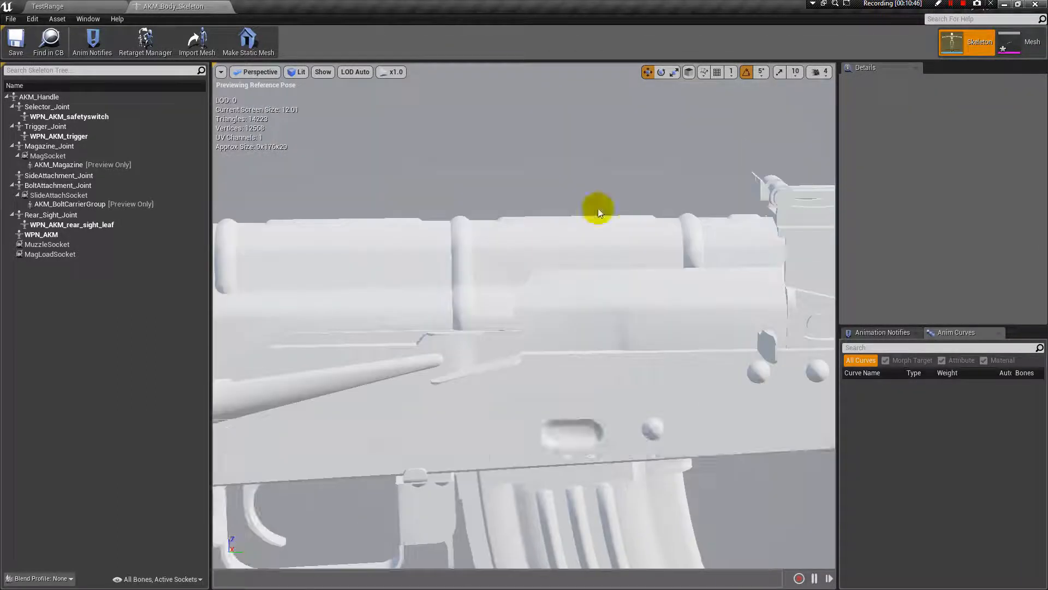
scroll(574, 265, down, 3)
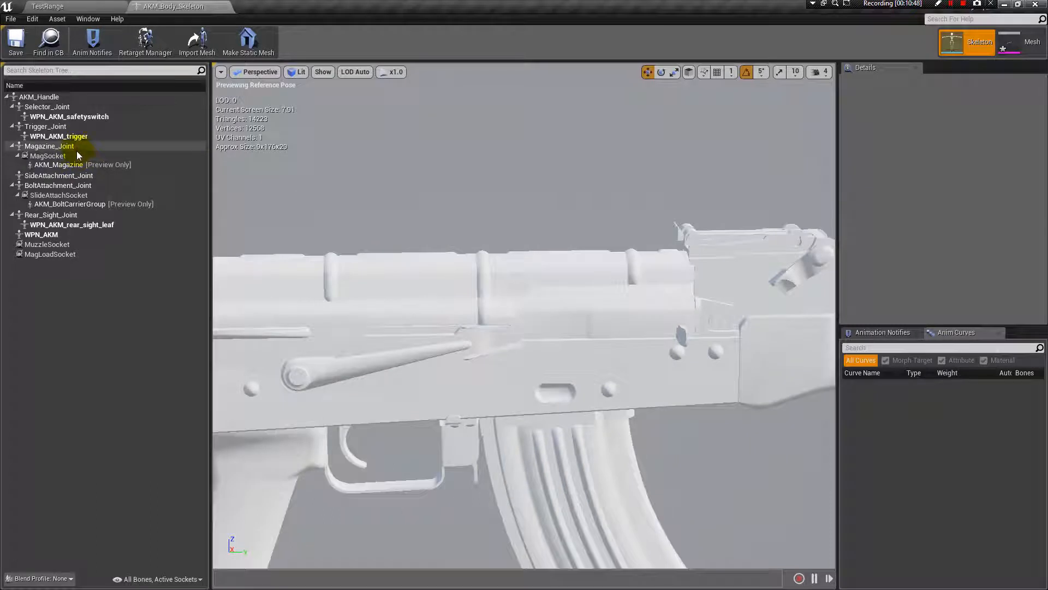
click(77, 185)
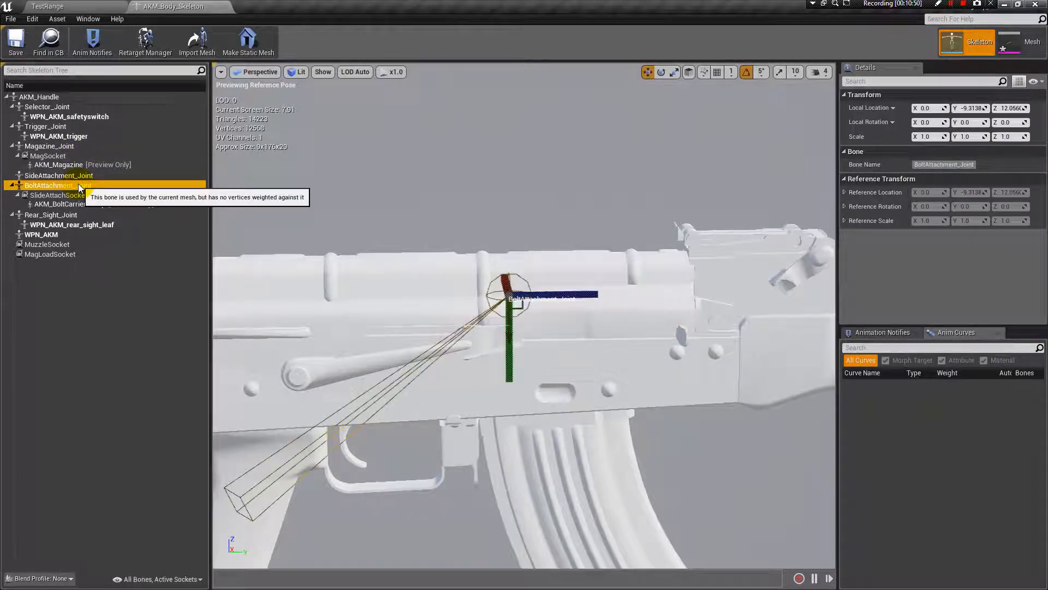
click(54, 97)
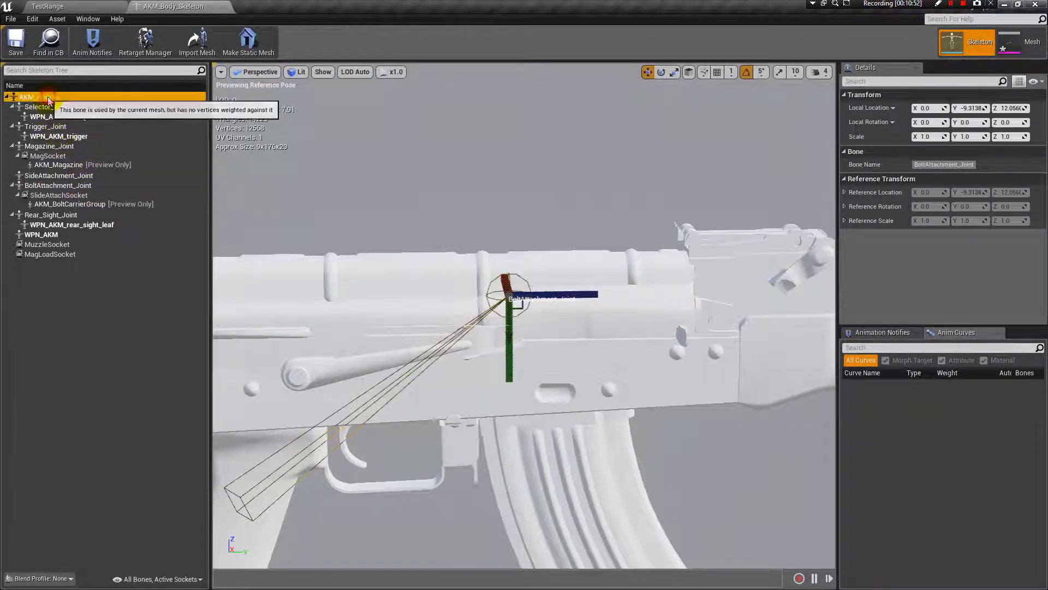
right_click(54, 96)
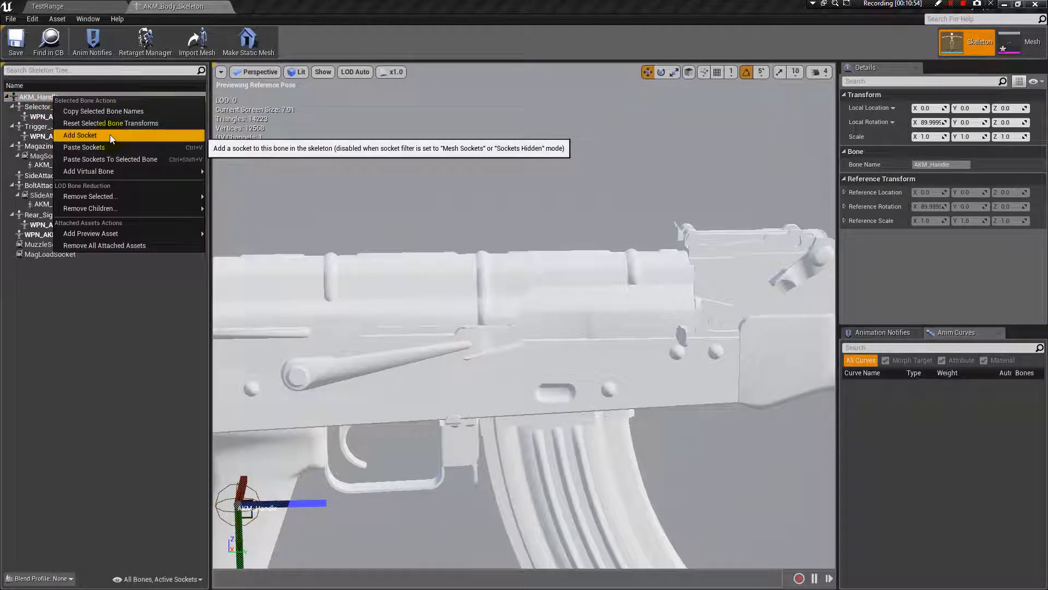
click(79, 135)
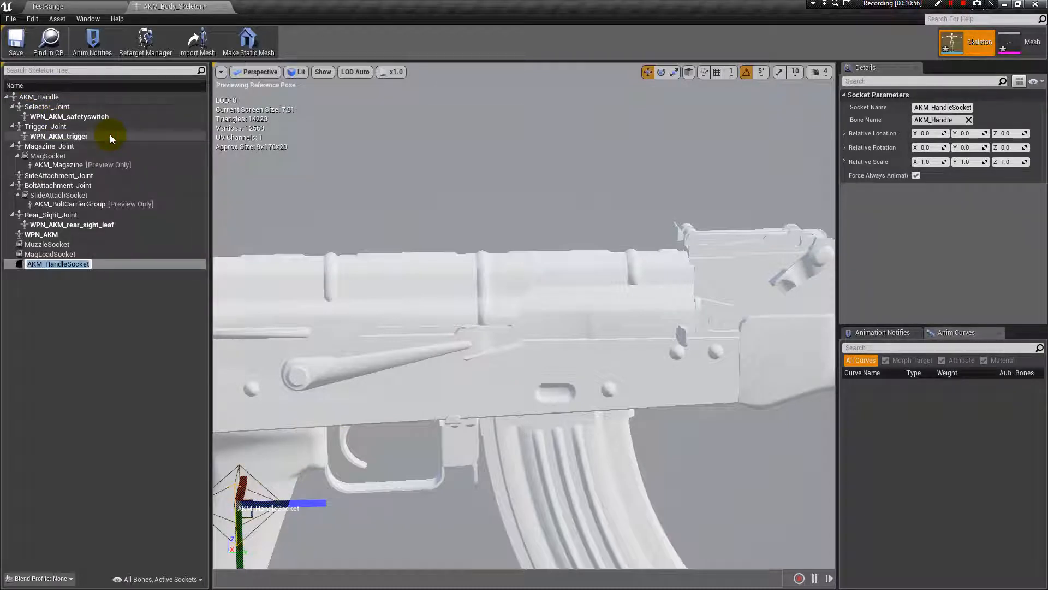
text(S)
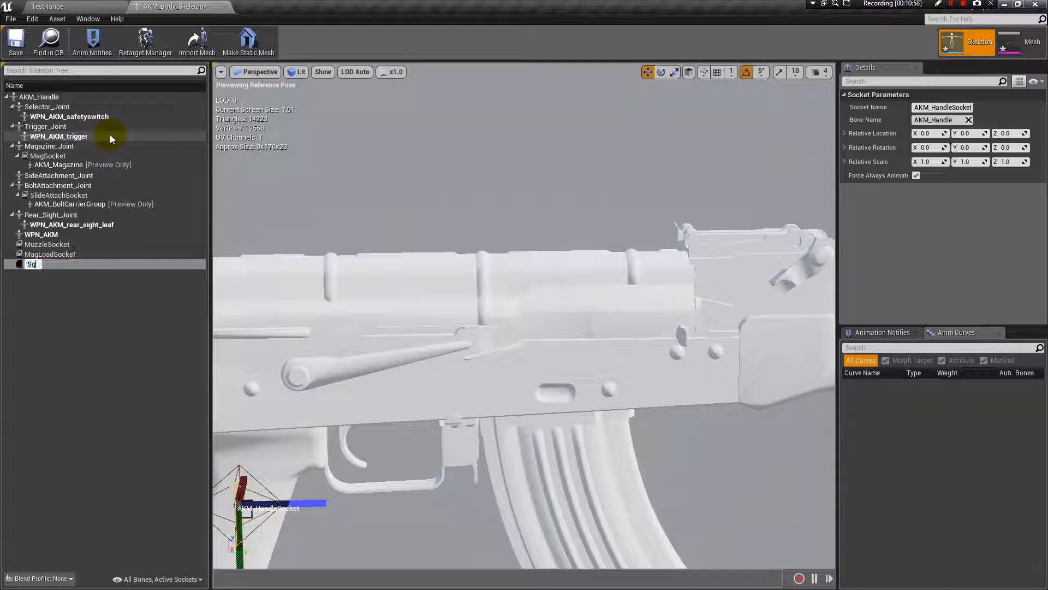
text(hellEjectSocket)
key(Return)
- Attach AKM_Bullet to ShellEjectSocket as a preview asset
drag(355, 232, 235, 250)
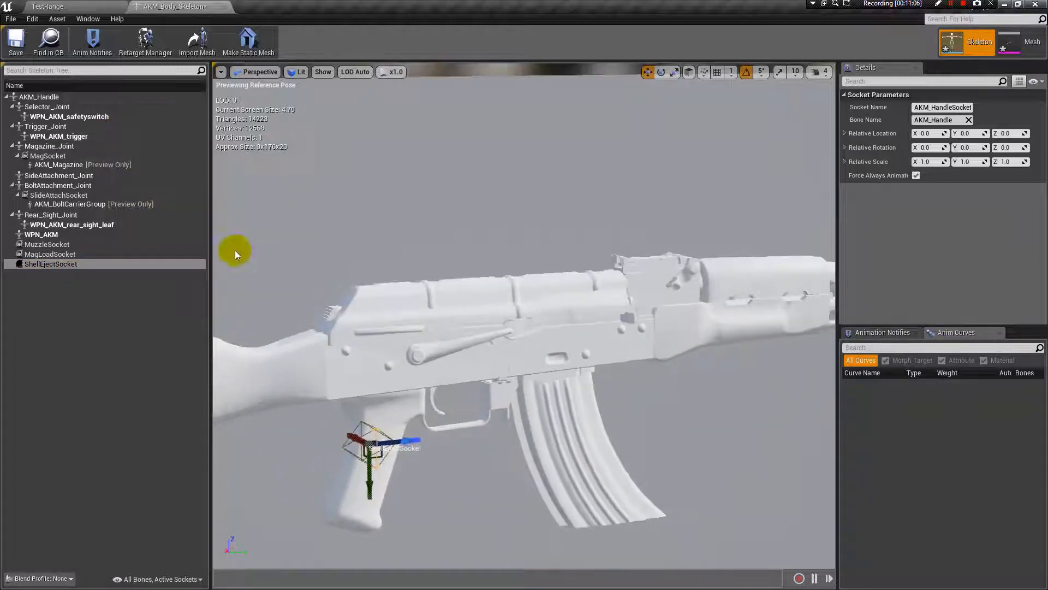
right_click(77, 263)
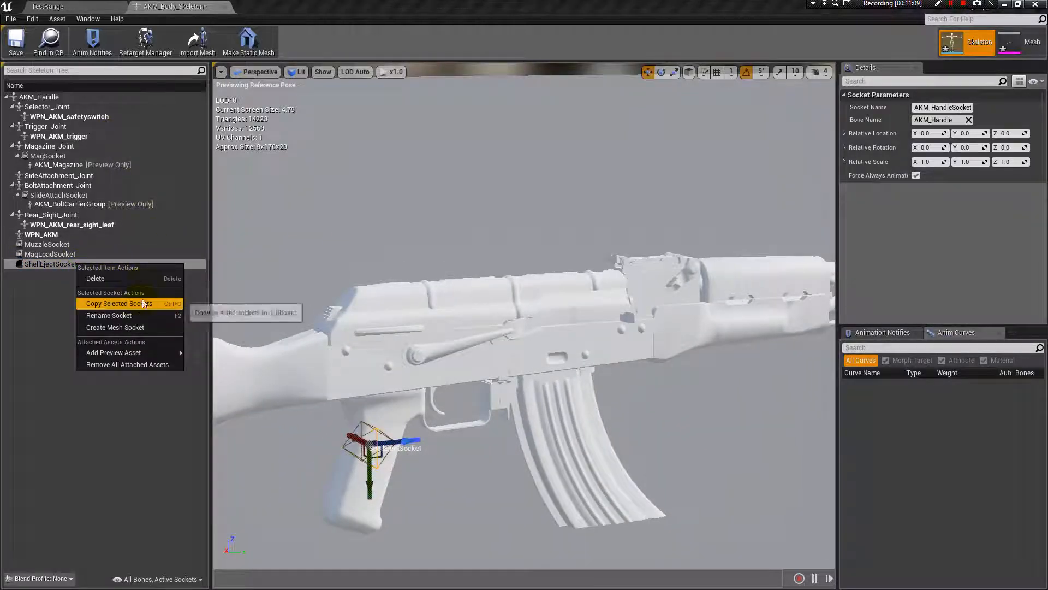
mouse_move(125, 352)
click(235, 320)
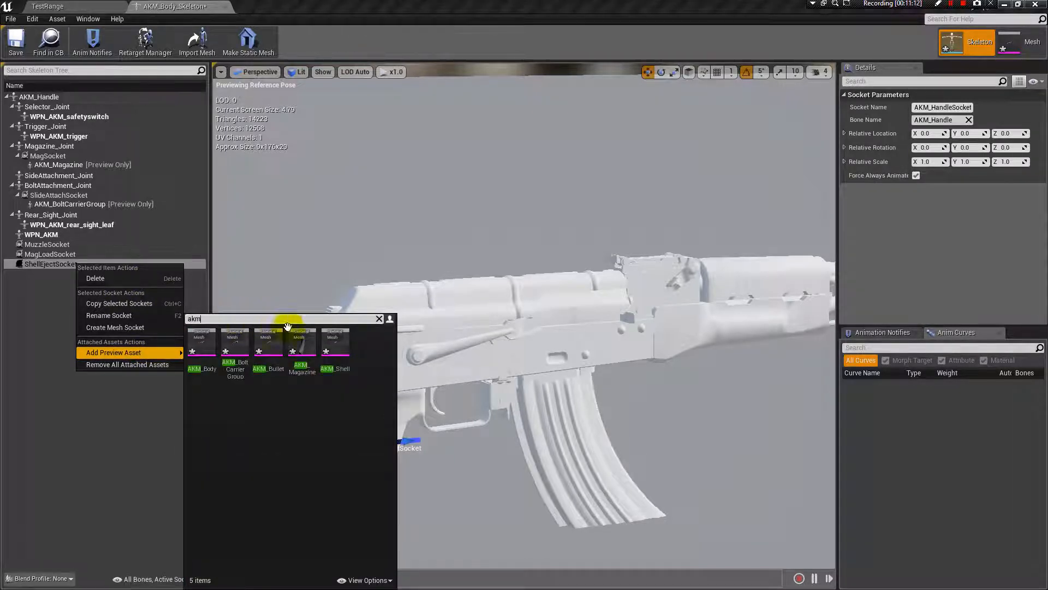
click(273, 350)
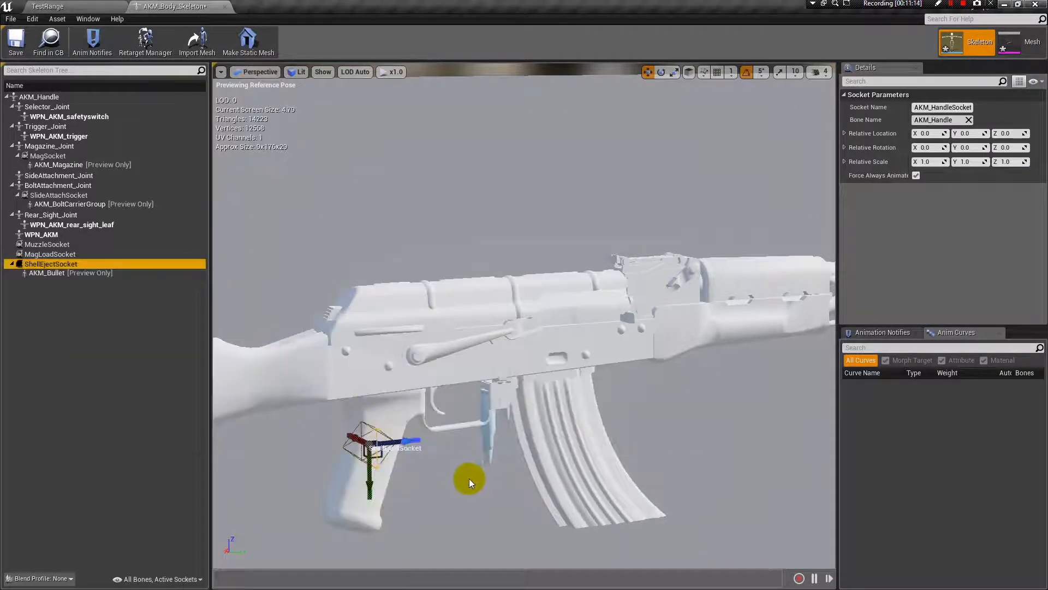
- Rotate ShellEjectSocket to about -90 degrees in X
alt+drag(466, 467, 419, 431)
drag(471, 391, 481, 397)
key(ctrl+z)
alt+drag(594, 428, 448, 426)
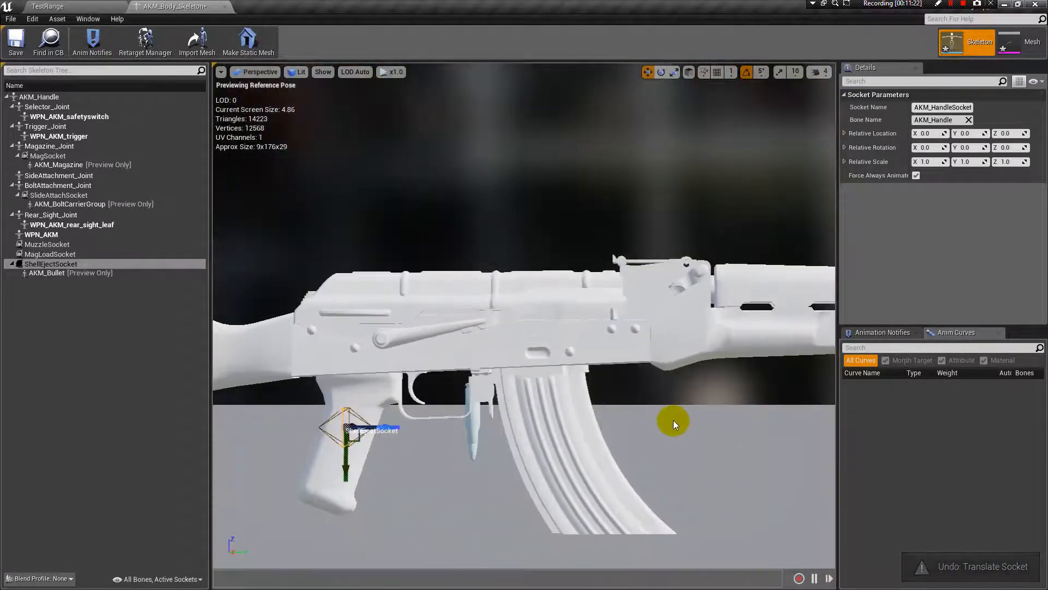
key(e)
drag(413, 393, 448, 431)
key(w)
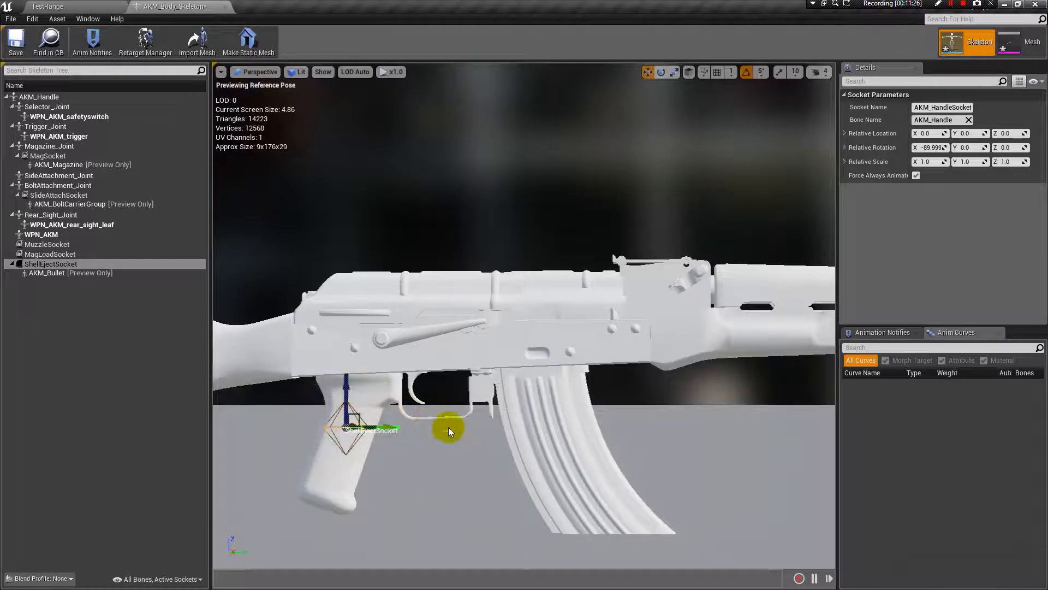
- Try moving ShellEjectSocket to bring the preview bullet to the receiver, and undo the moves
drag(380, 422, 477, 425)
drag(436, 529, 436, 526)
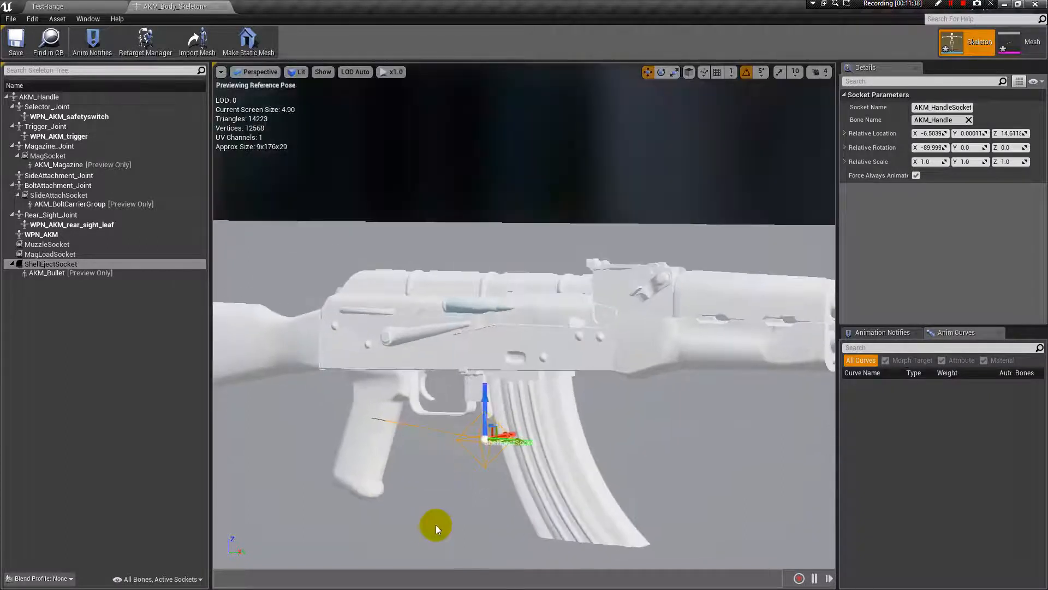
key(ctrl+z)
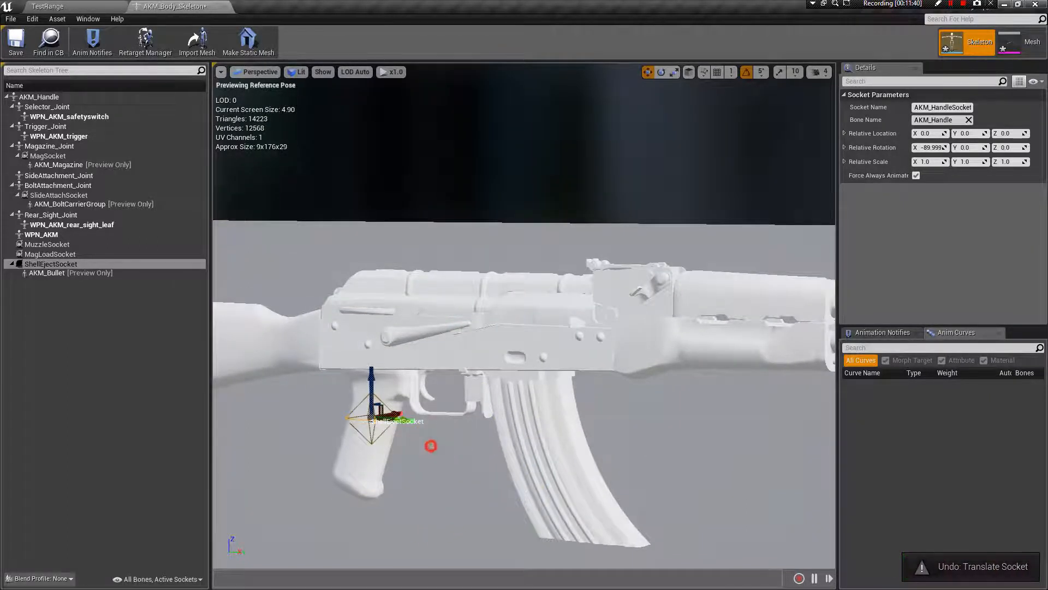
drag(430, 445, 295, 452)
drag(382, 449, 463, 474)
drag(526, 415, 608, 351)
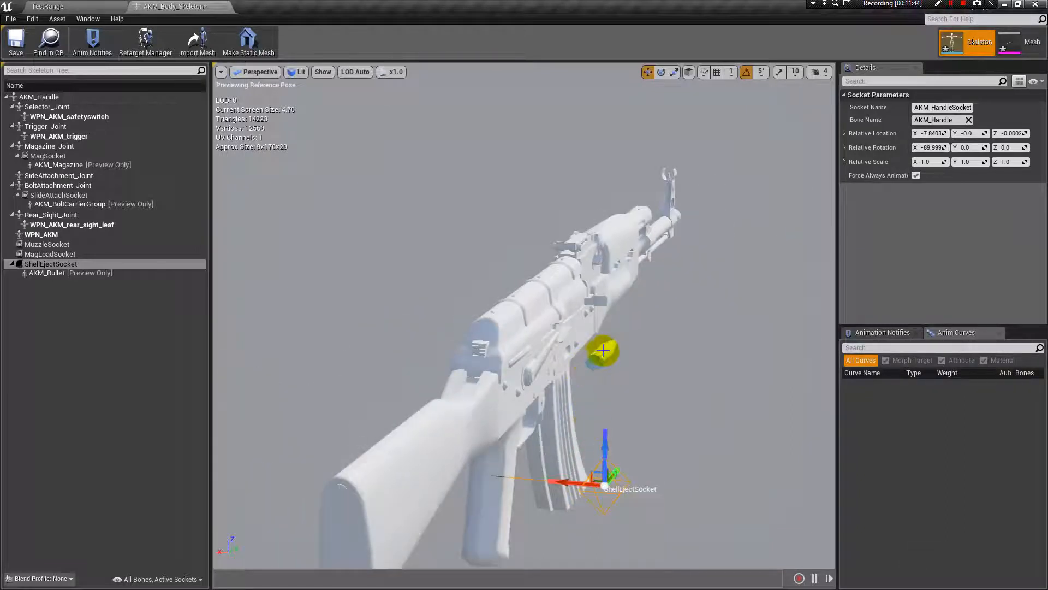
mouse_move(627, 382)
mouse_down()
mouse_move(566, 305)
mouse_move(568, 318)
mouse_up()
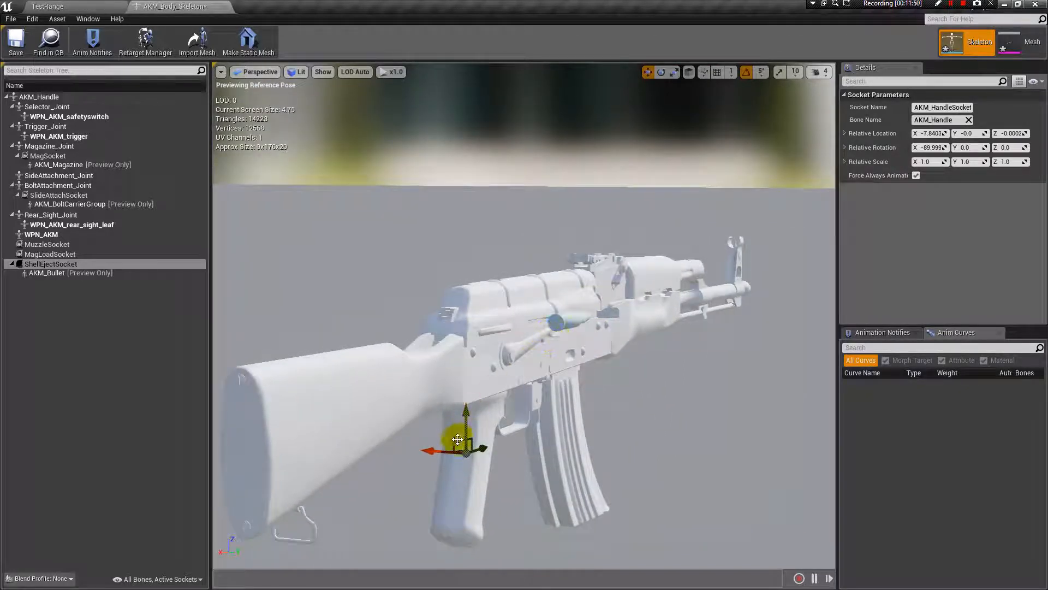
key(ctrl+z)
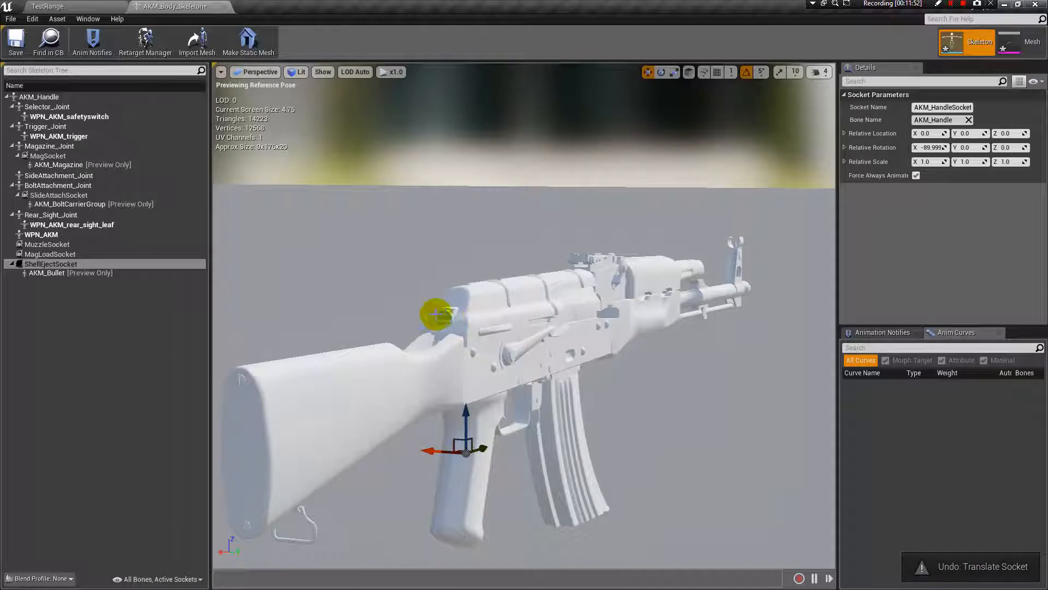
- Reselect ShellEjectSocket and move it to a relative X location of about -7
click(64, 273)
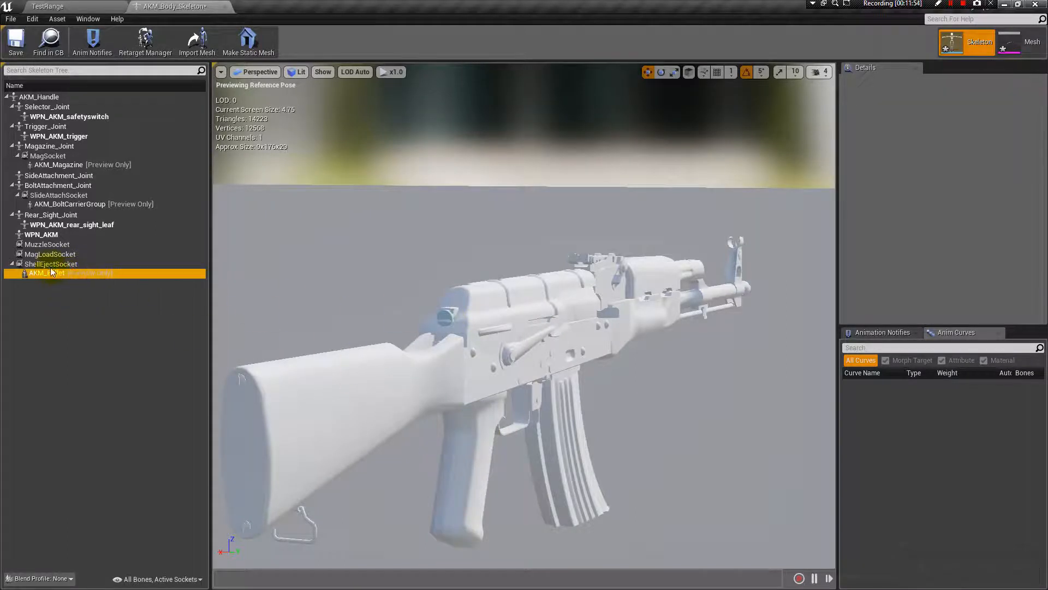
click(51, 264)
drag(427, 449, 526, 472)
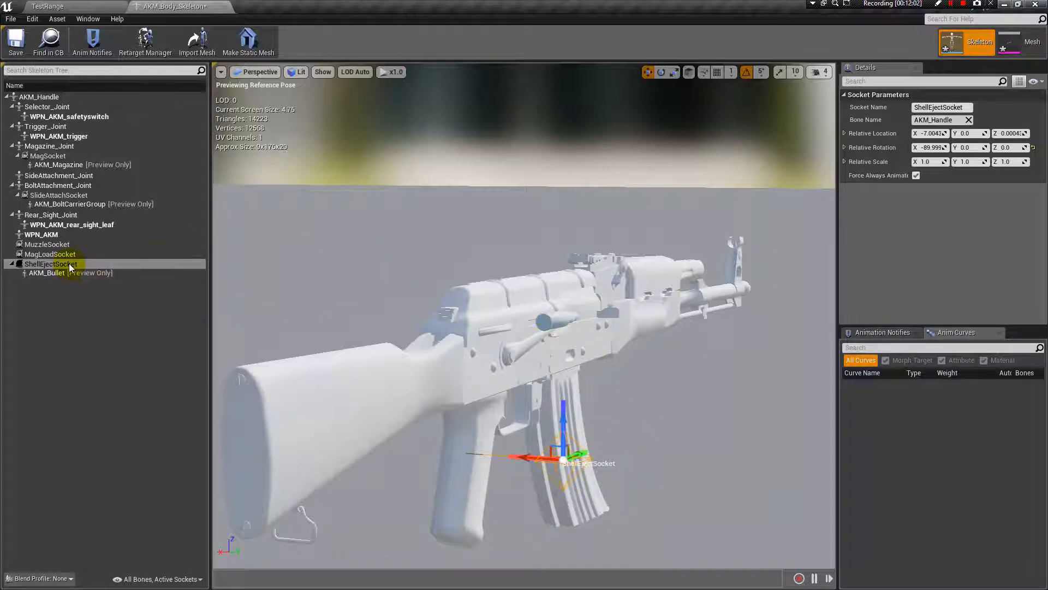
- Open the AKM_Bullet skeletal mesh from the project's Meshes/AKM folder
click(85, 9)
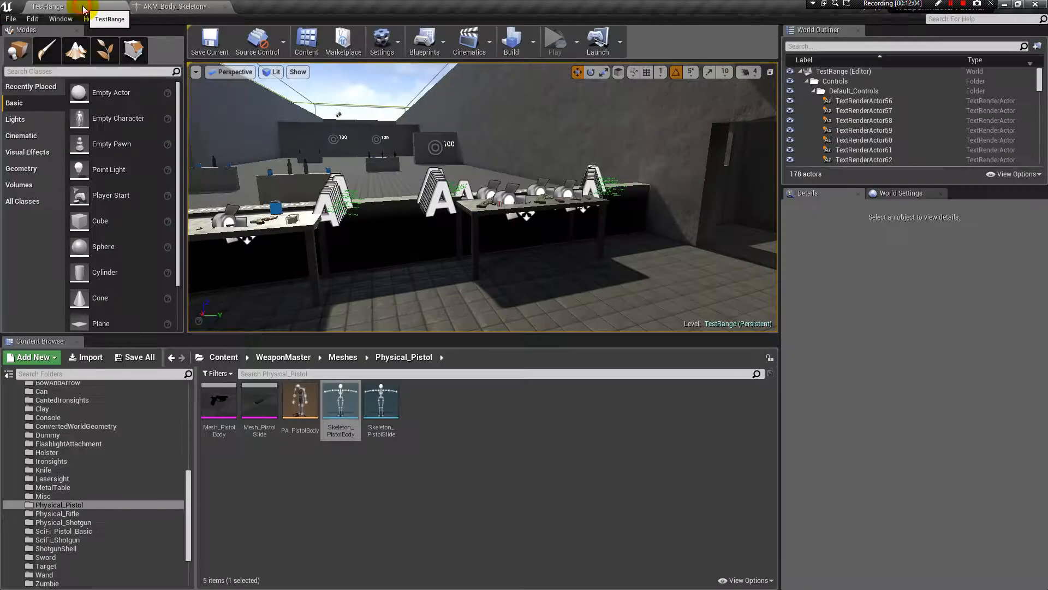
click(353, 360)
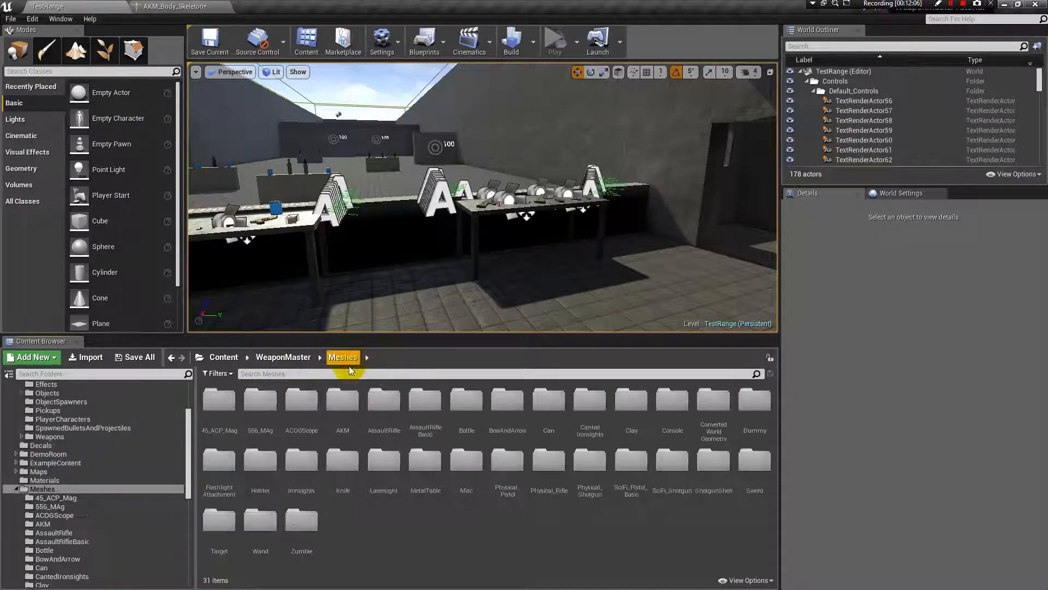
double_click(343, 410)
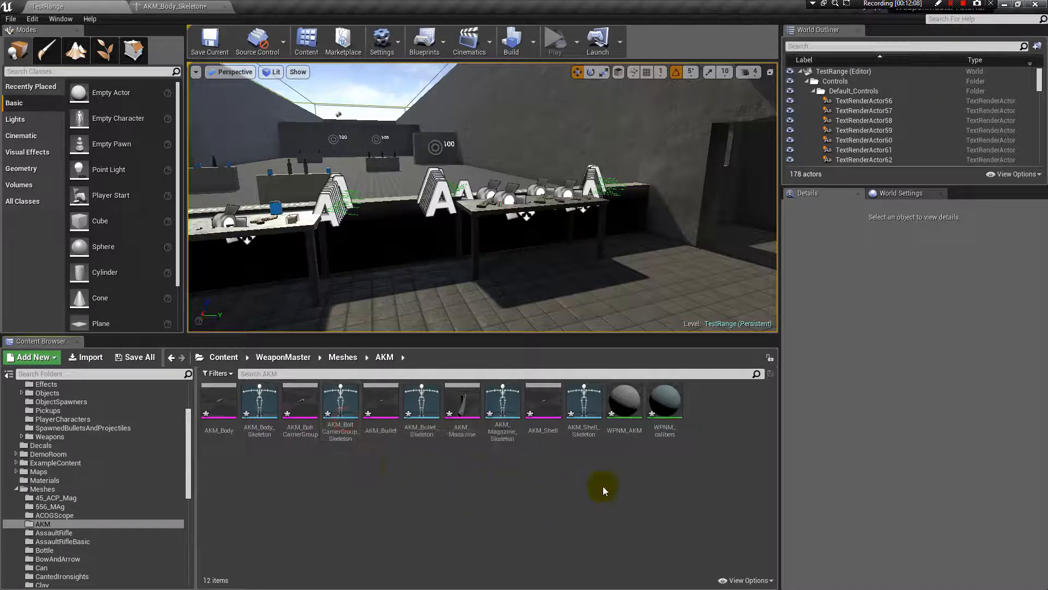
mouse_move(382, 409)
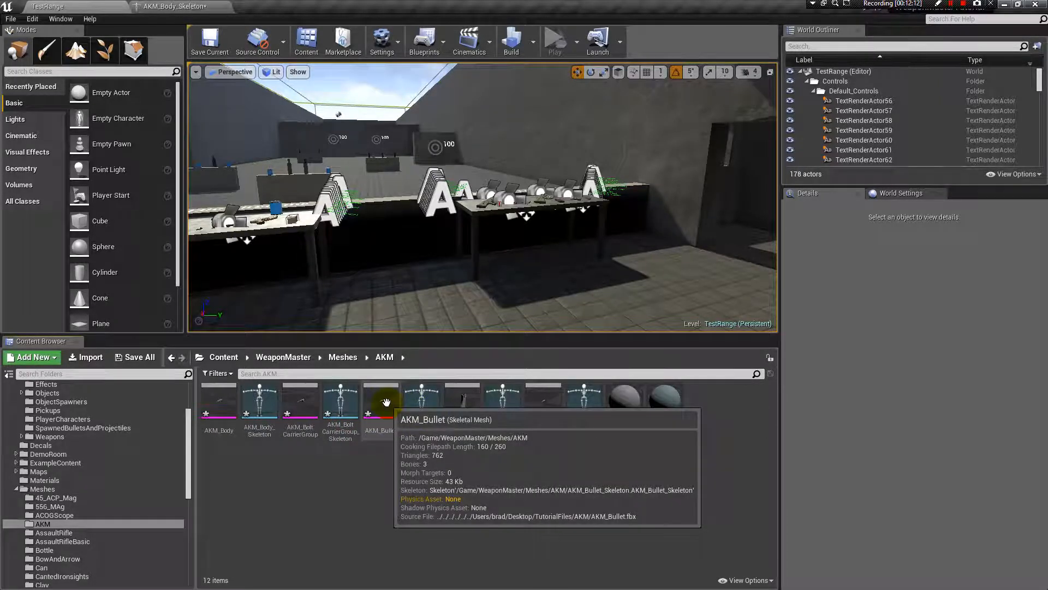
double_click(386, 402)
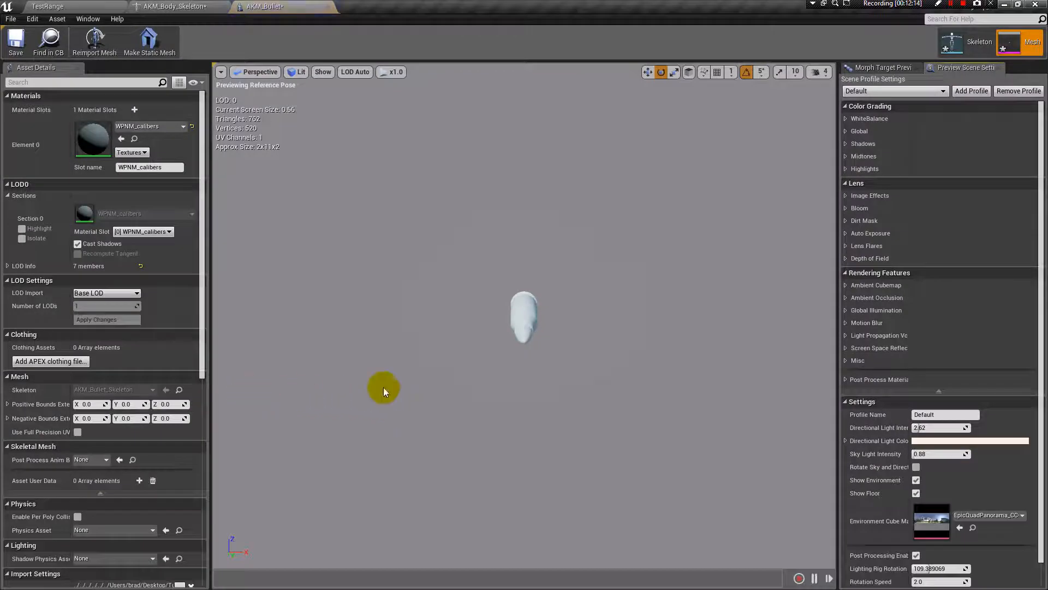
- Examine AKM_Bullet's asset details, including its mesh, physics, import and transform settings
scroll(913, 392, down, 1)
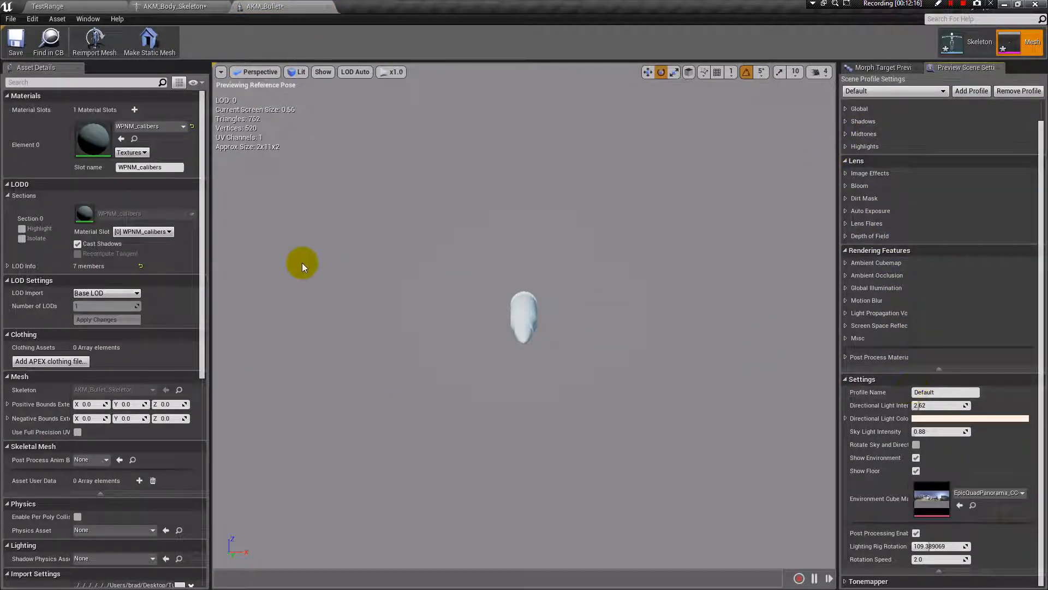
scroll(159, 267, down, 10)
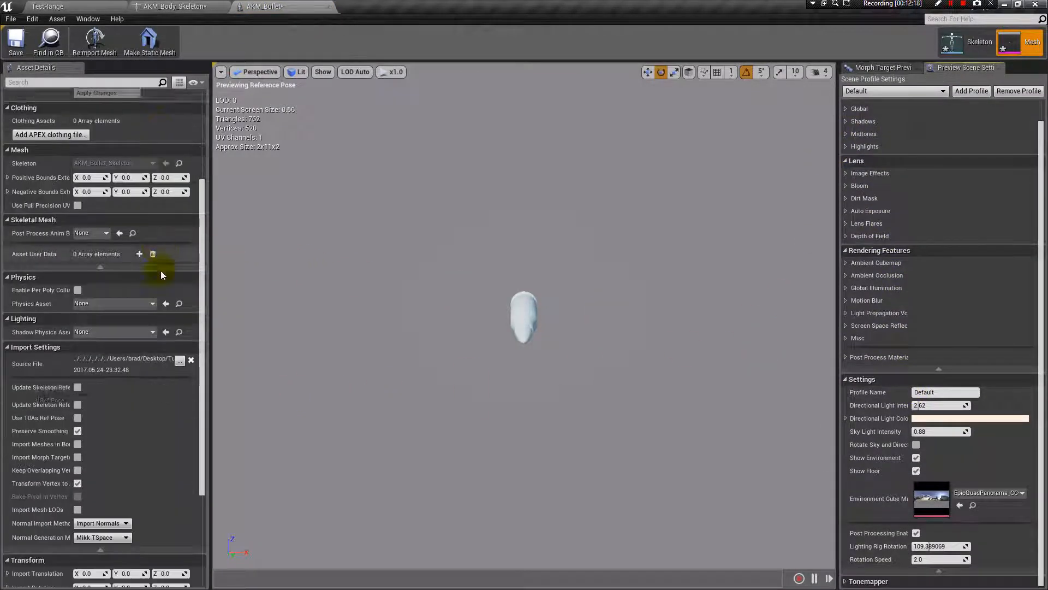
scroll(137, 373, down, 3)
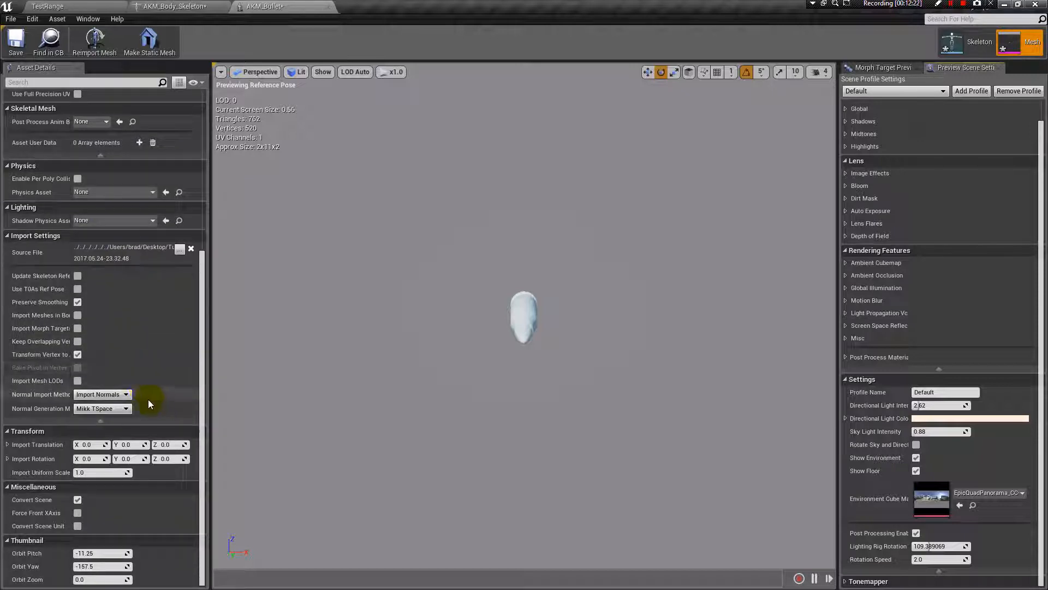
scroll(148, 402, up, 4)
scroll(148, 400, up, 6)
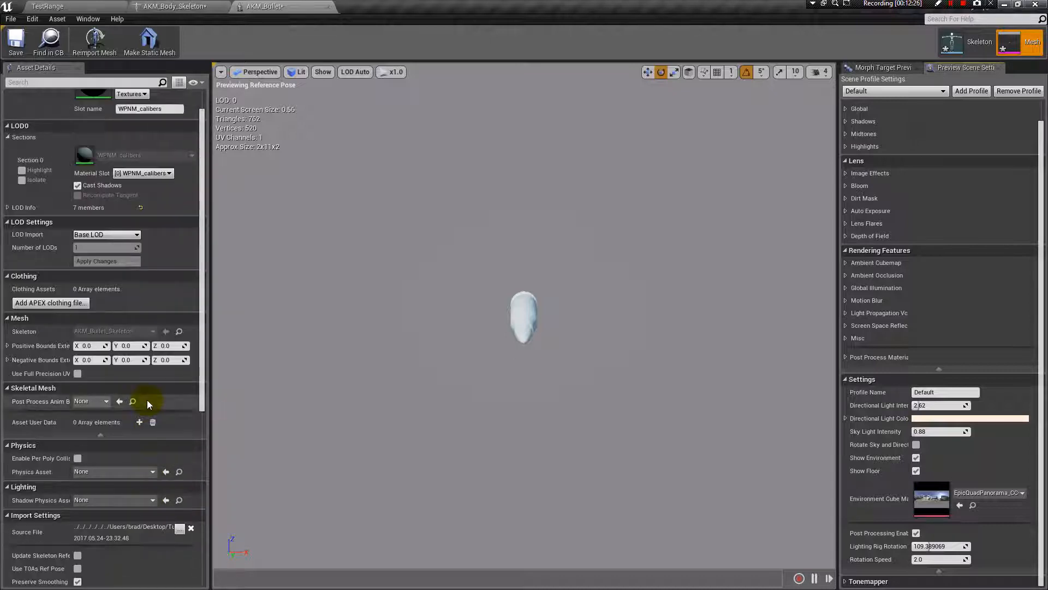
scroll(147, 403, up, 2)
scroll(147, 403, down, 4)
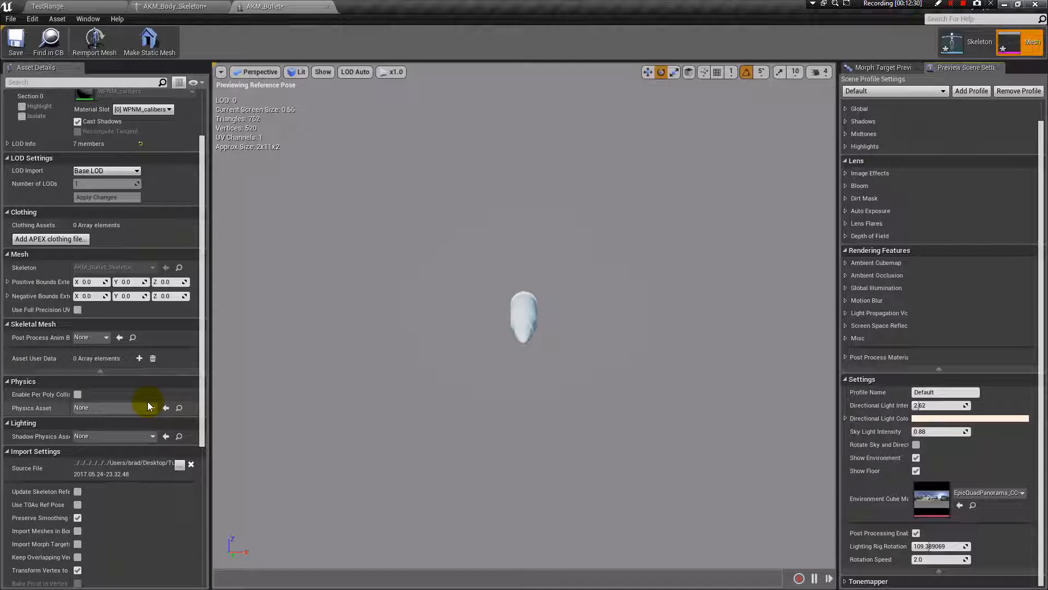
scroll(147, 403, down, 6)
scroll(148, 408, down, 2)
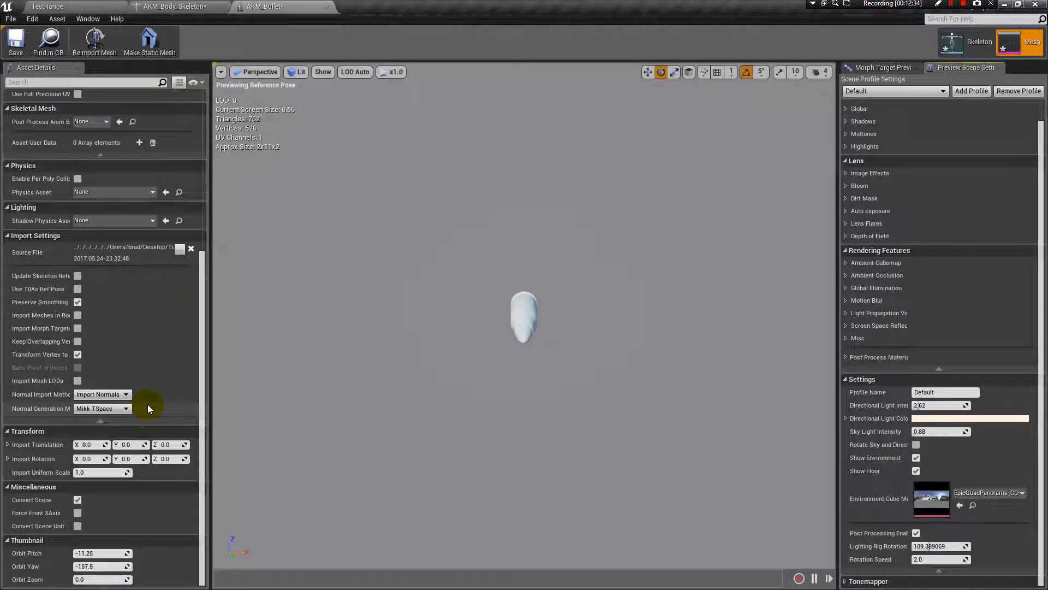
scroll(148, 409, up, 10)
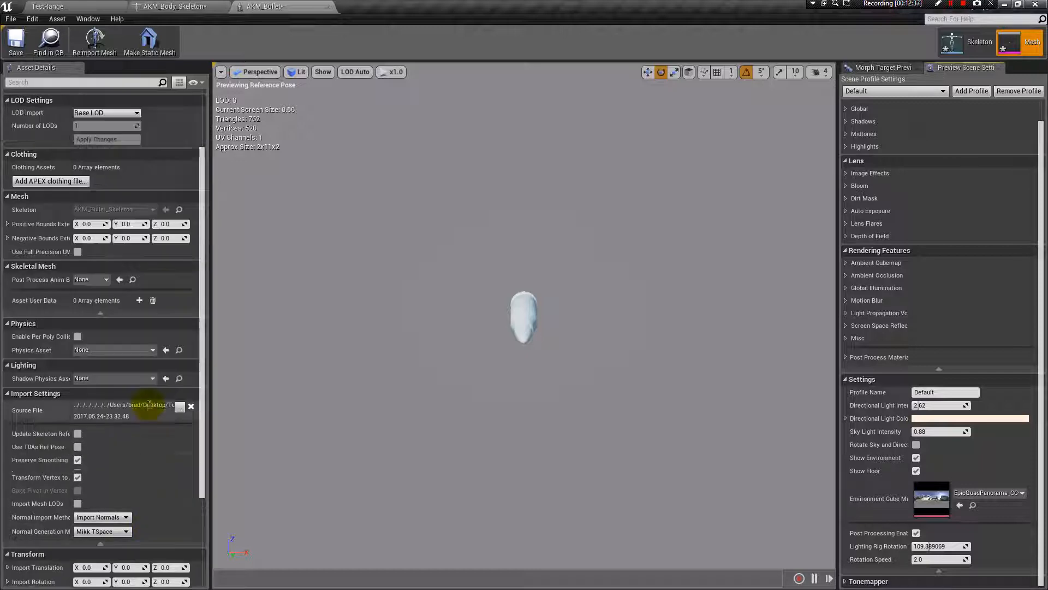
scroll(148, 406, up, 2)
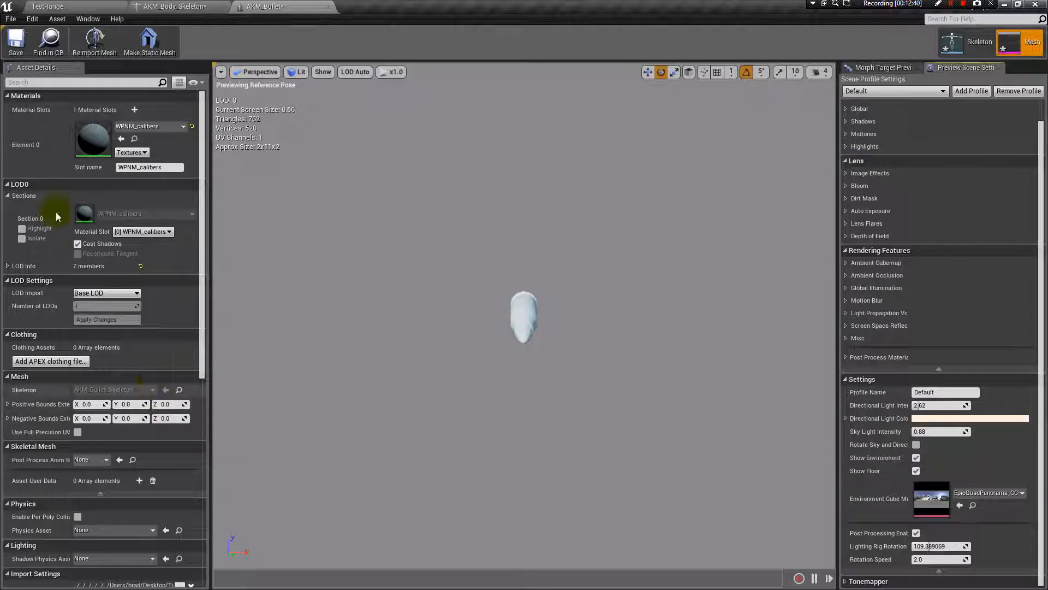
- Create a folder named AKMTest inside the WeaponMaster Meshes folder
click(71, 5)
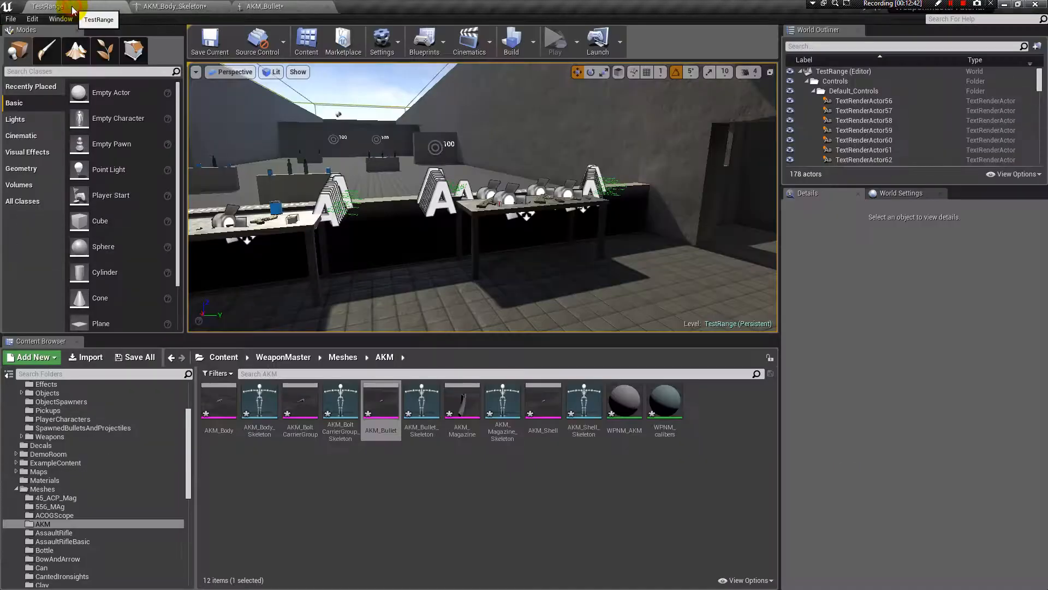
click(342, 357)
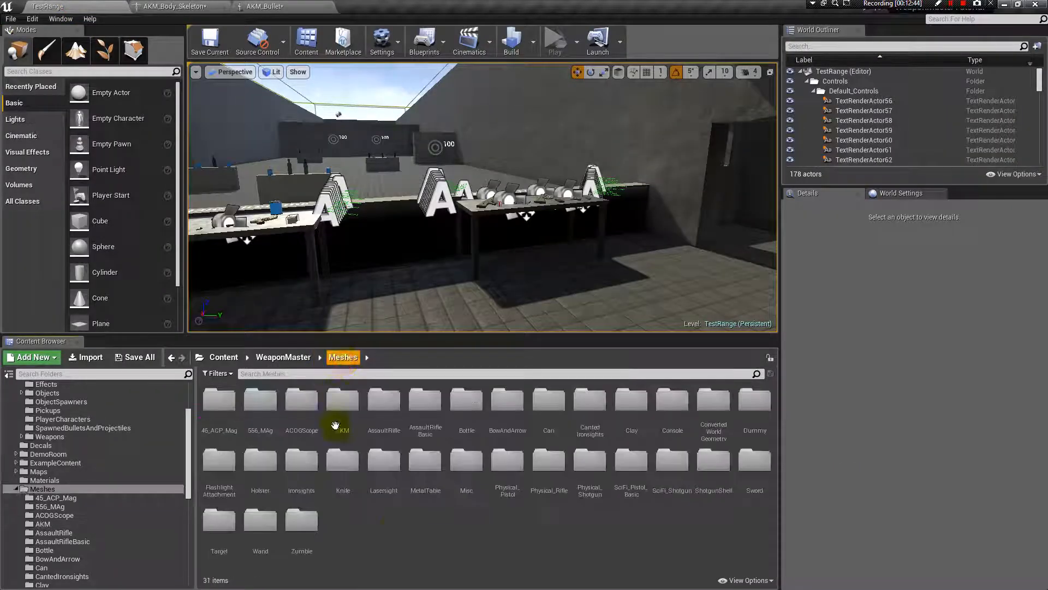
right_click(396, 531)
click(470, 220)
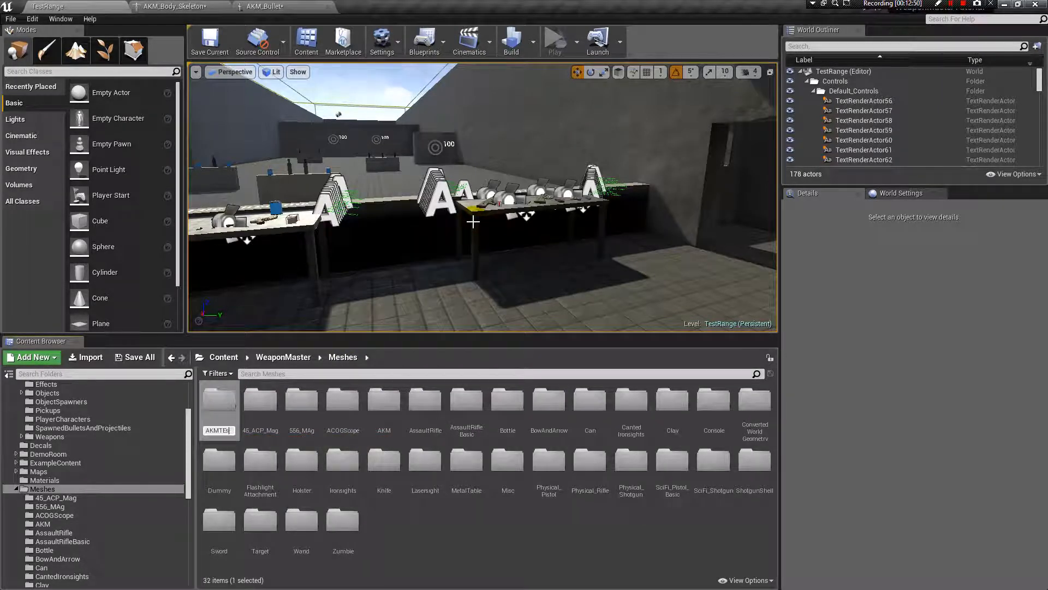
key(Return)
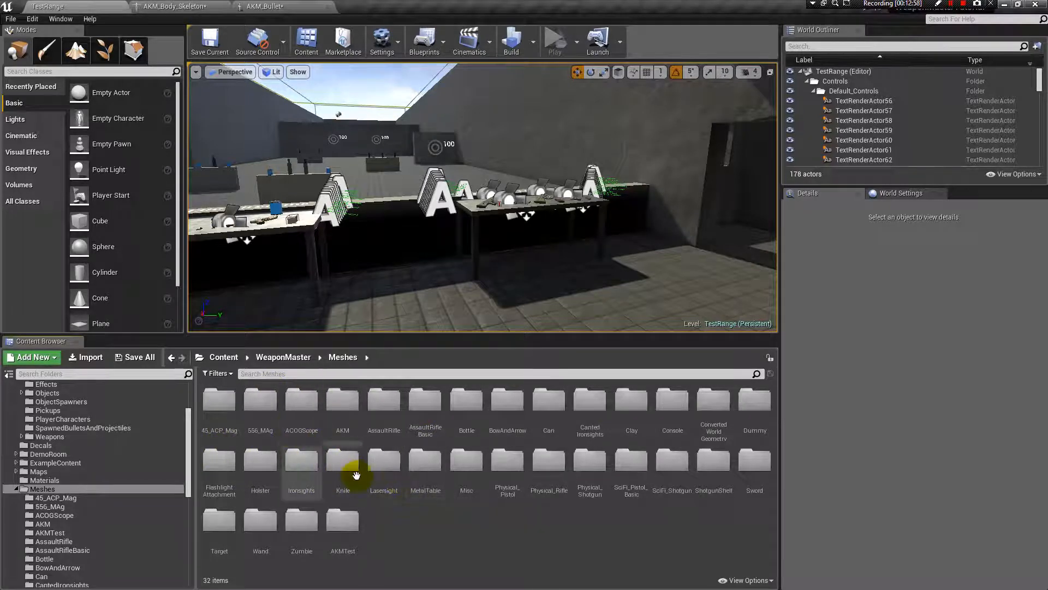
- Import AKM_Bullet.fbx from TutorialFiles into the AKMTest folder as a skeletal mesh with no existing skeleton assigned
double_click(342, 521)
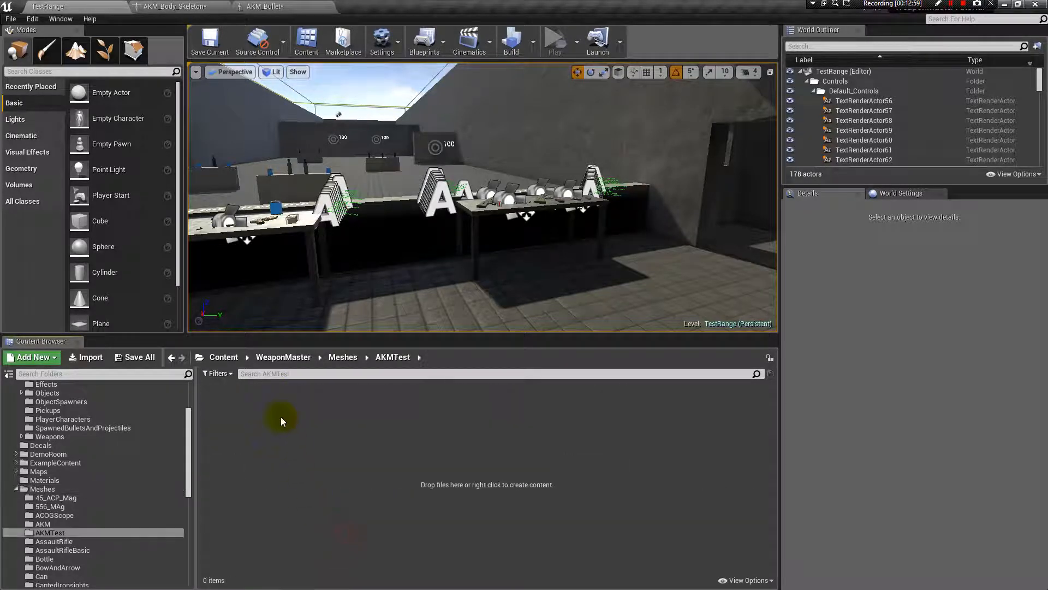
click(90, 360)
click(180, 26)
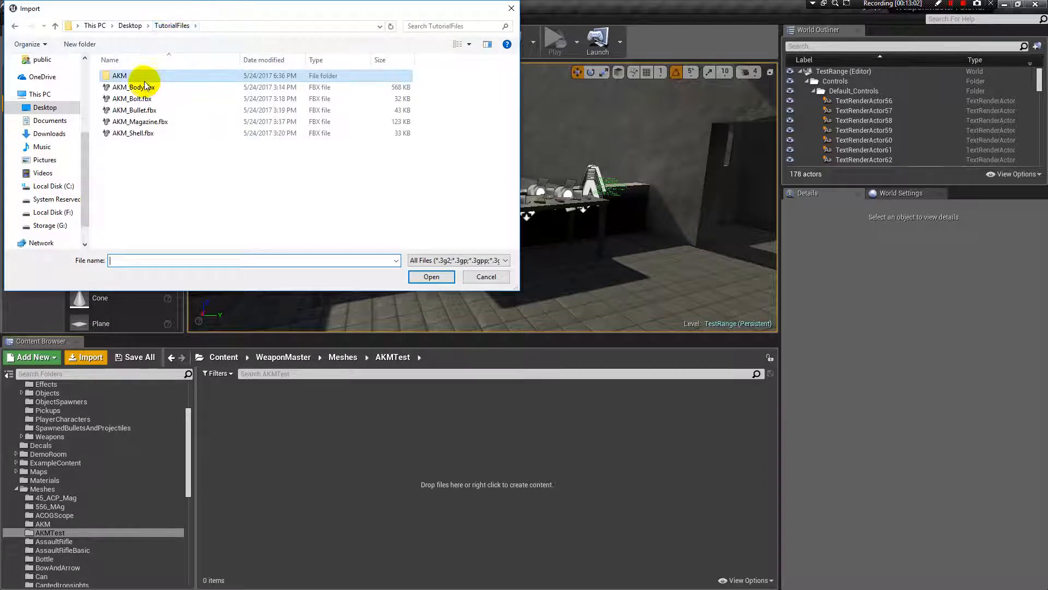
click(144, 110)
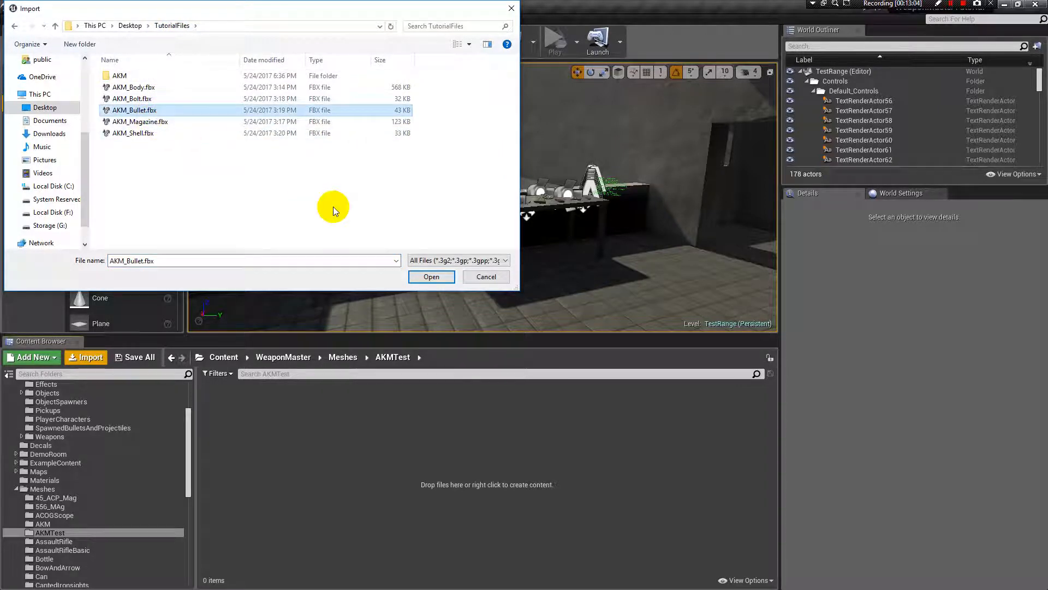
click(431, 276)
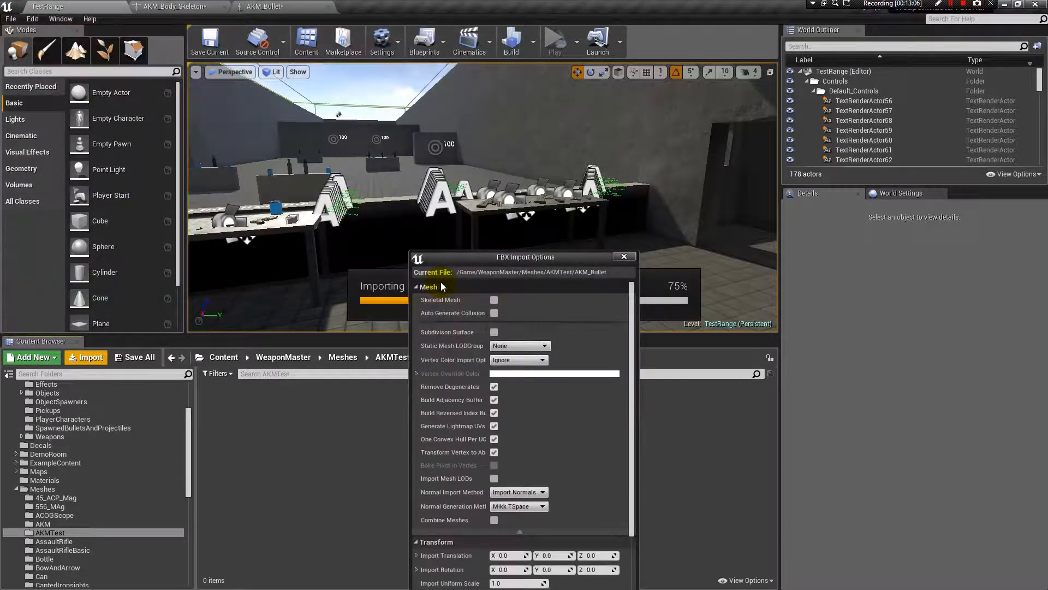
click(494, 300)
drag(592, 261, 578, 113)
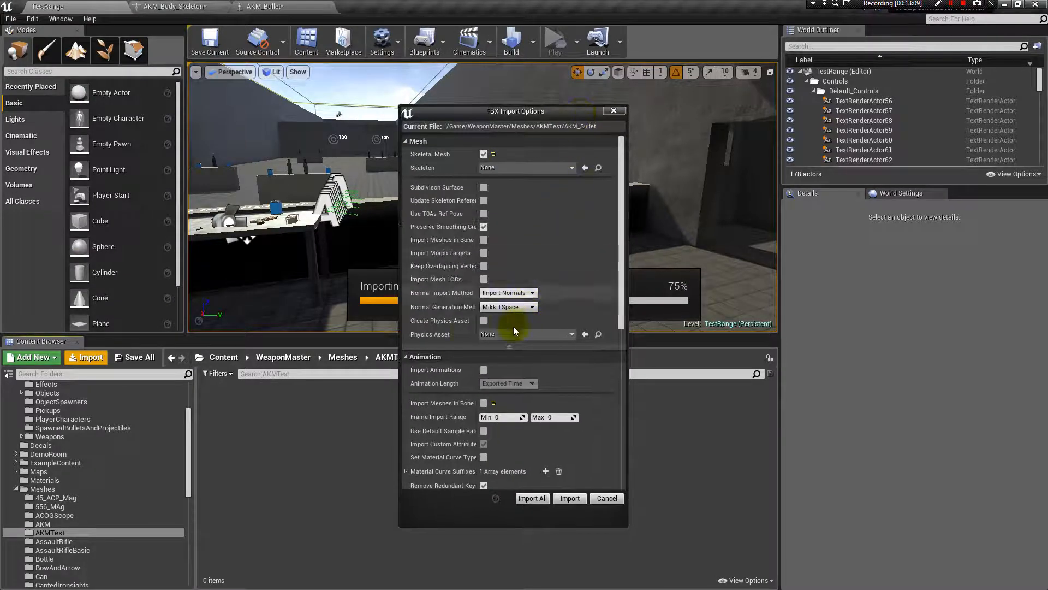
click(532, 499)
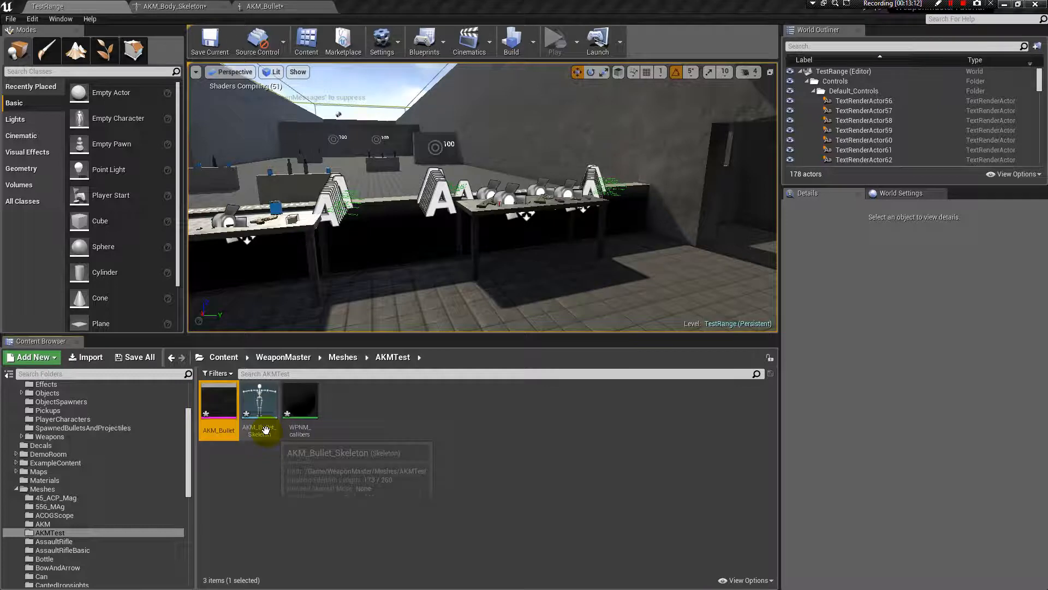
- Inspect the newly imported AKM_Bullet_Skeleton against the original AKM_Bullet mesh, and close the new skeleton
double_click(261, 410)
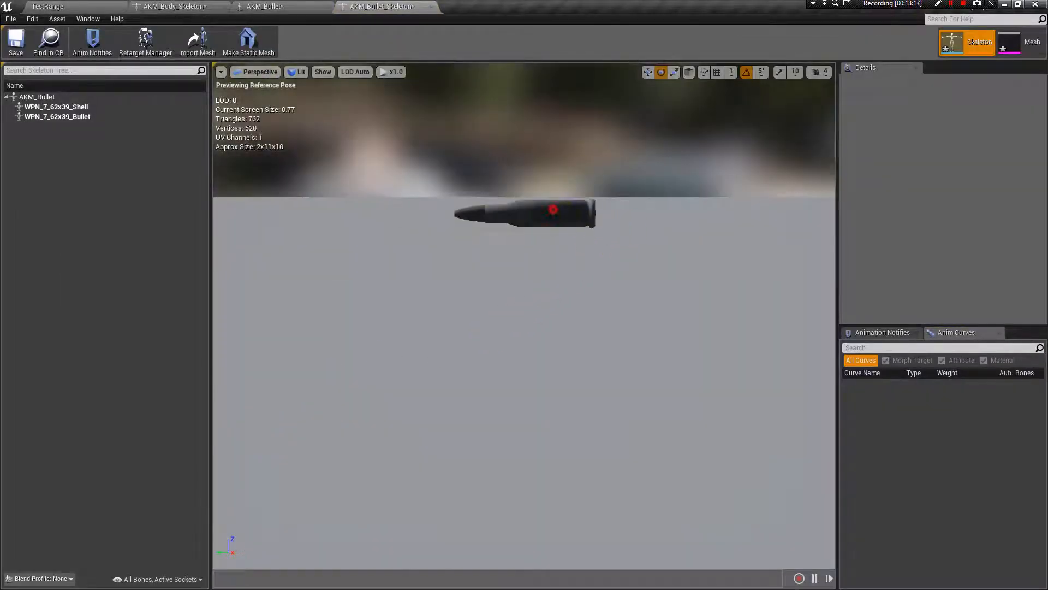
click(285, 7)
click(410, 6)
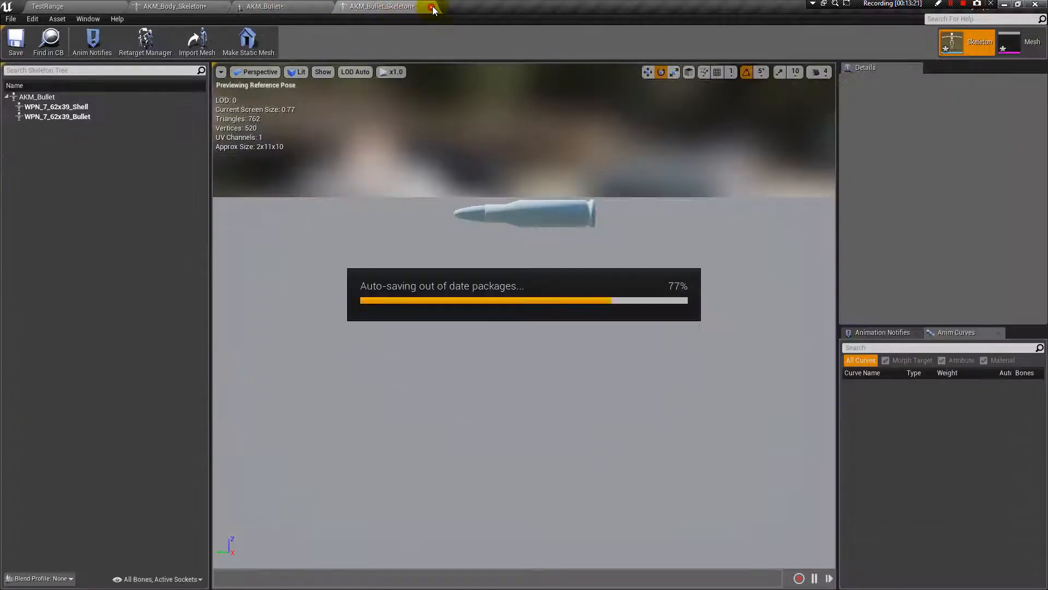
click(430, 8)
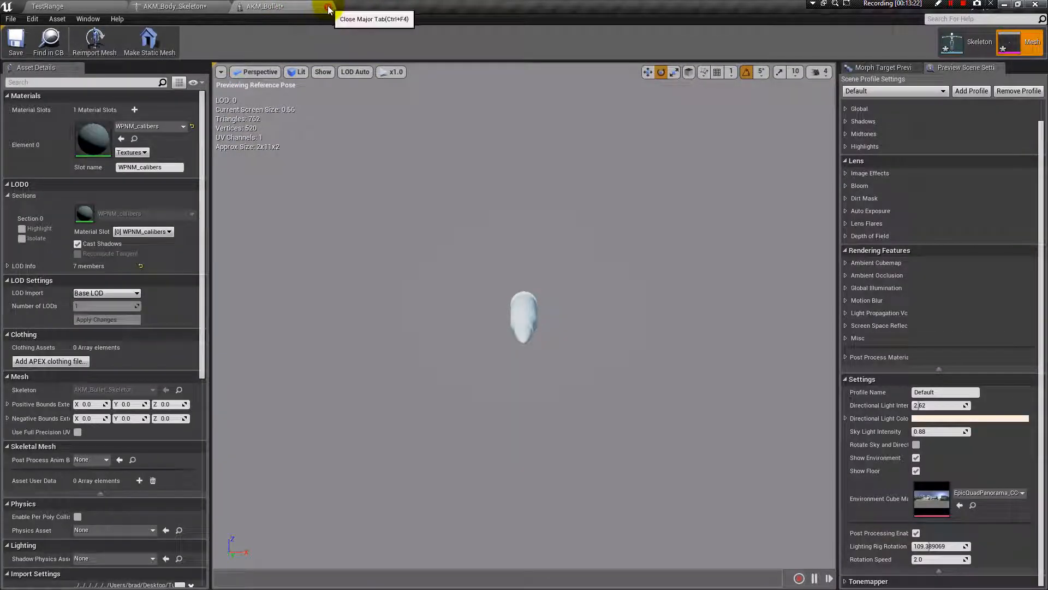
- Close the AKM_Bullet mesh and rename the AKMTest copies as AKM_Bullet2 and AKM_Bullet_Skeleton2
click(328, 7)
click(65, 7)
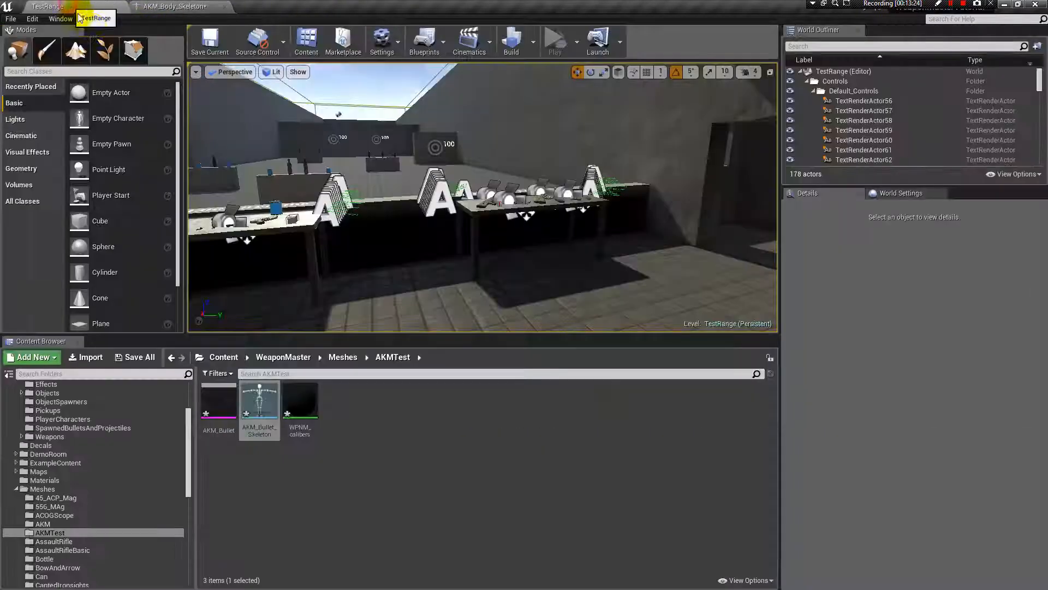
click(232, 430)
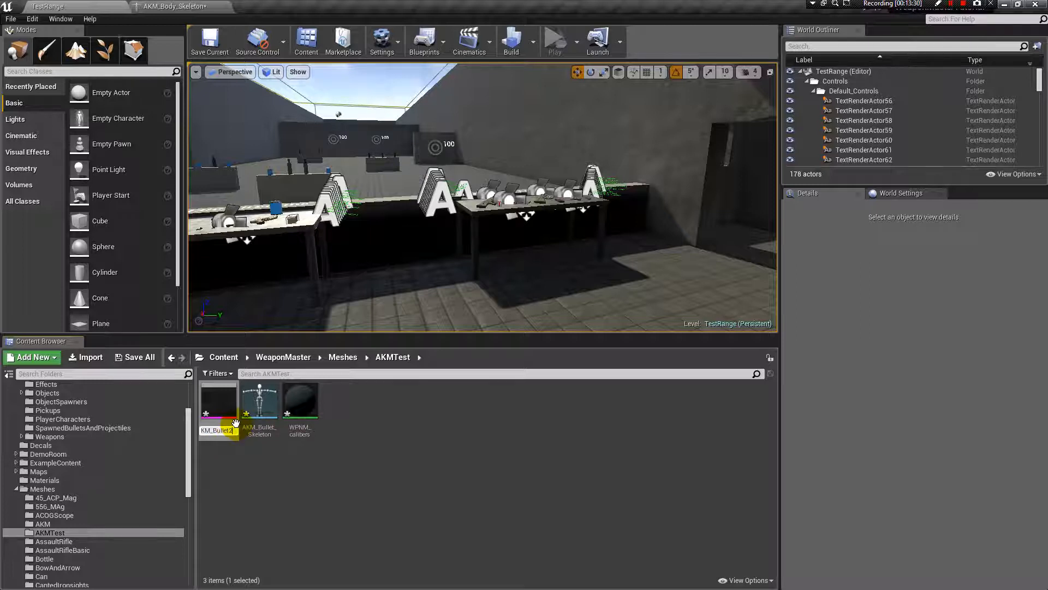
key(Return)
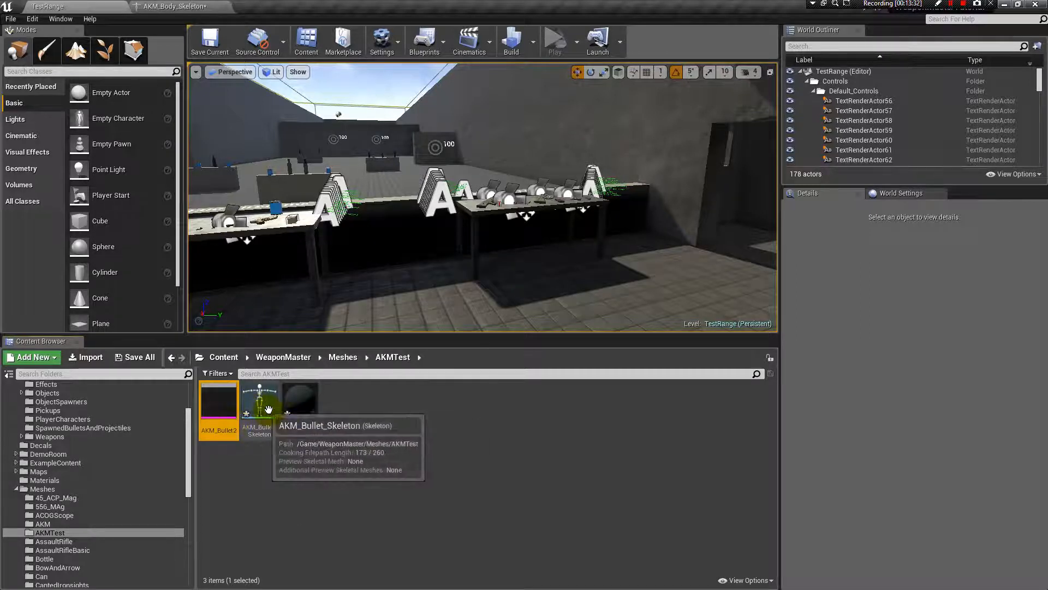
click(271, 434)
click(271, 433)
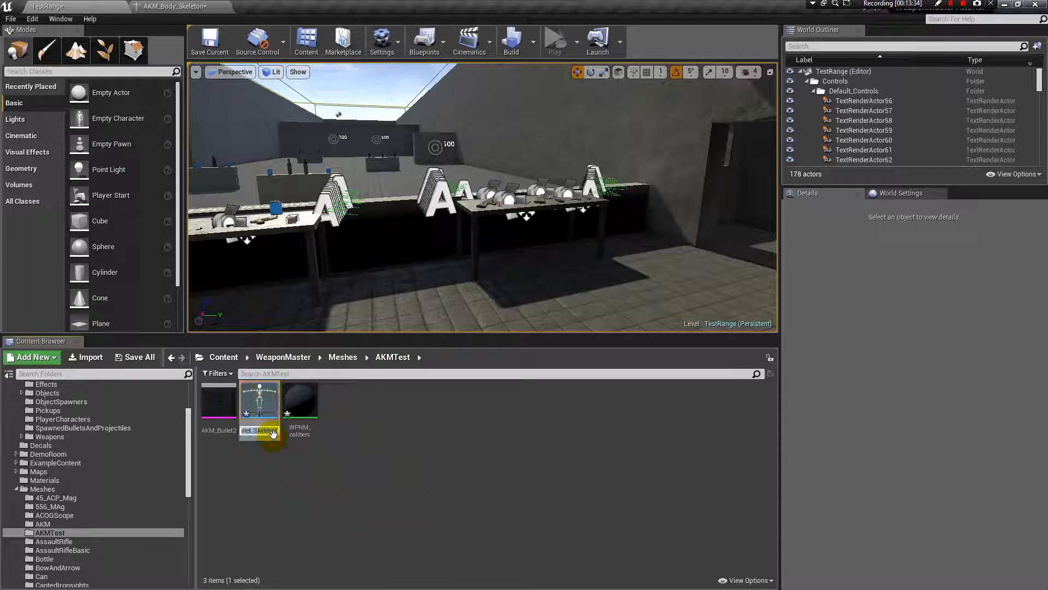
click(316, 514)
- Replace the AKM_Bullet preview on the body skeleton's ShellEjectSocket with AKM_Bullet2
click(182, 7)
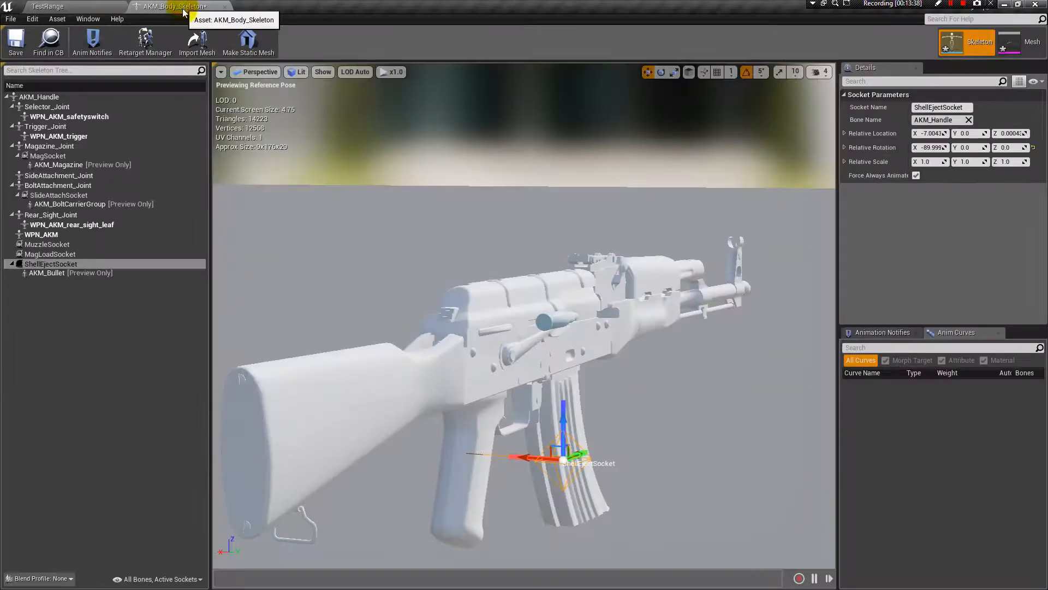
click(67, 273)
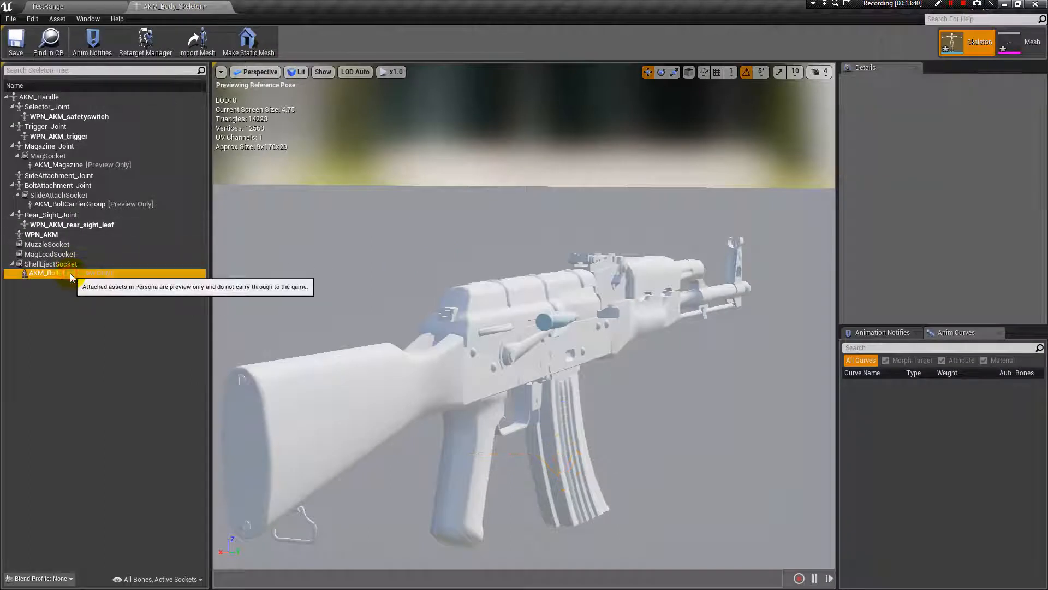
right_click(68, 273)
click(119, 289)
right_click(63, 265)
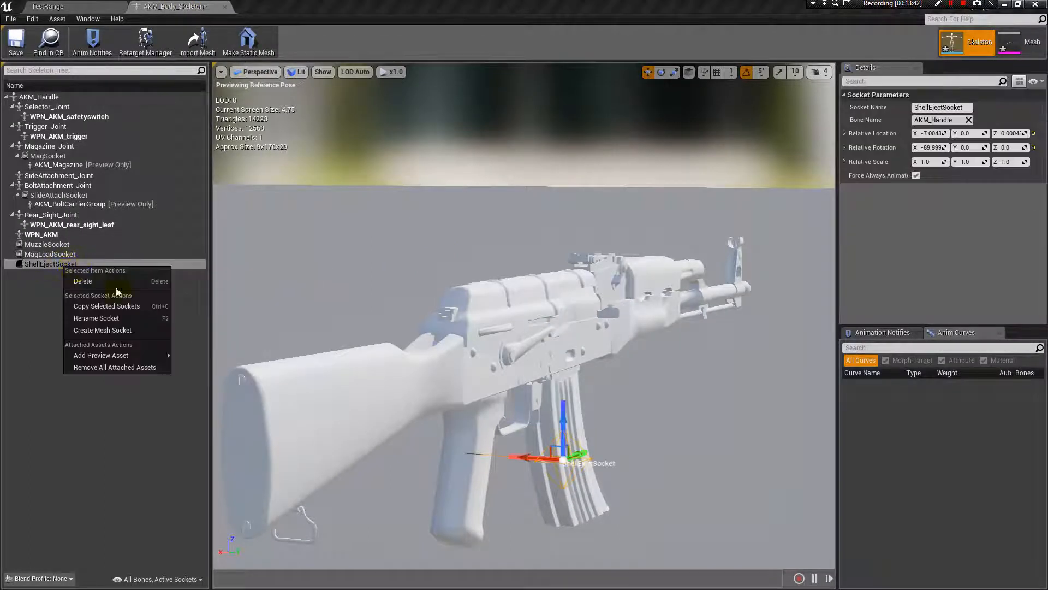
mouse_move(113, 354)
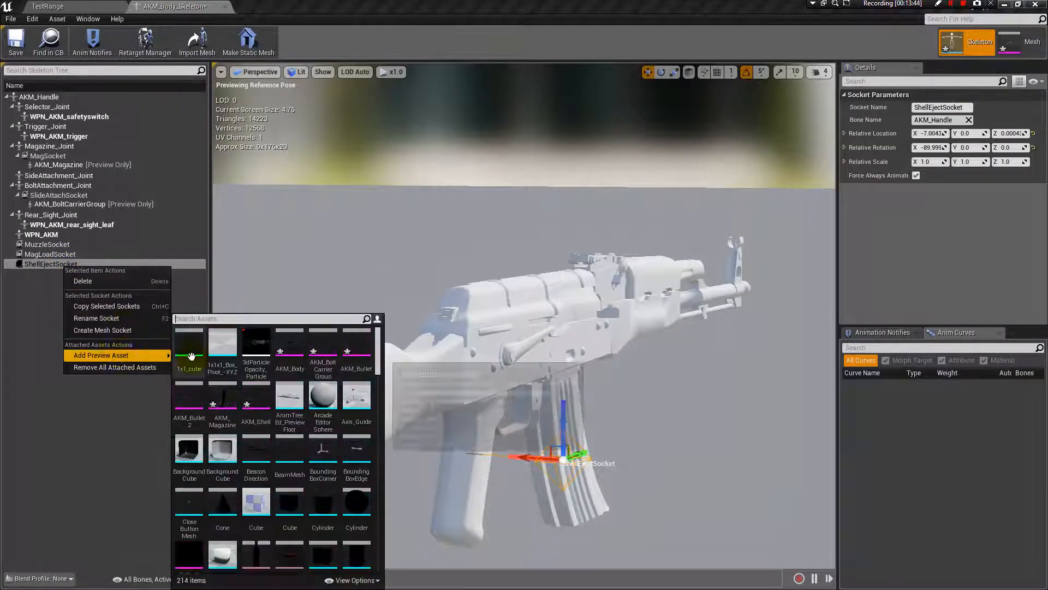
text(akm)
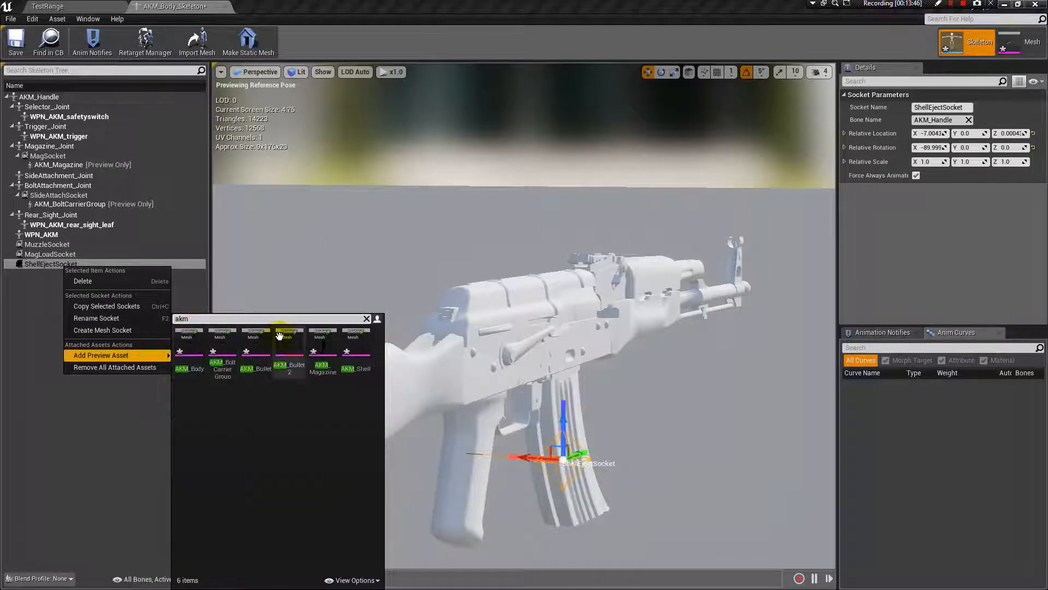
click(297, 349)
right_drag(677, 455, 655, 455)
- Import AKM_Shell.fbx from TutorialFiles into the AKMTest folder as a skeletal mesh with no existing skeleton, and inspect the imported mesh
click(86, 8)
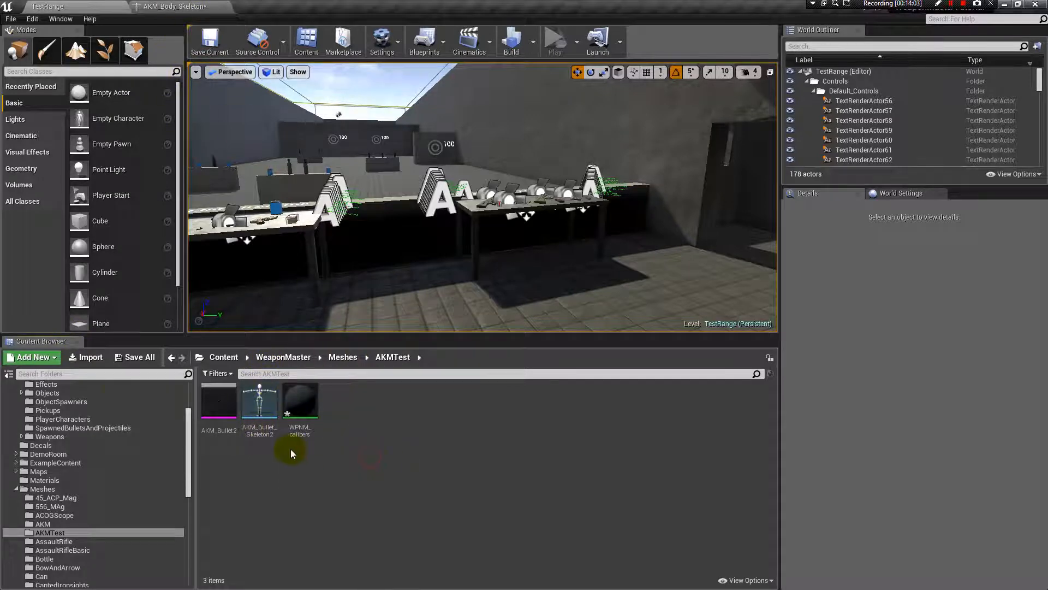
click(87, 359)
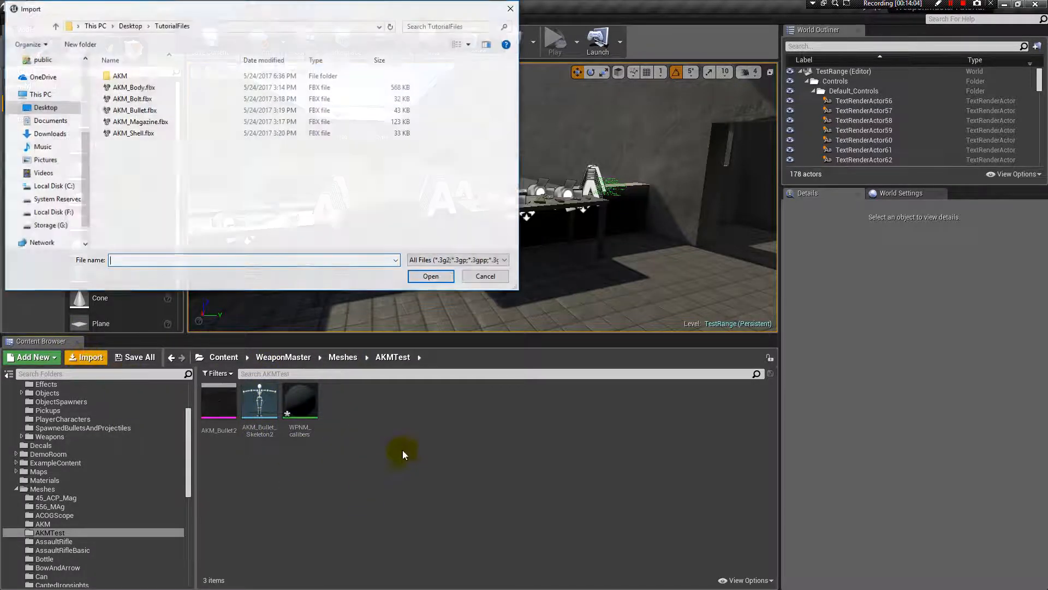
click(147, 136)
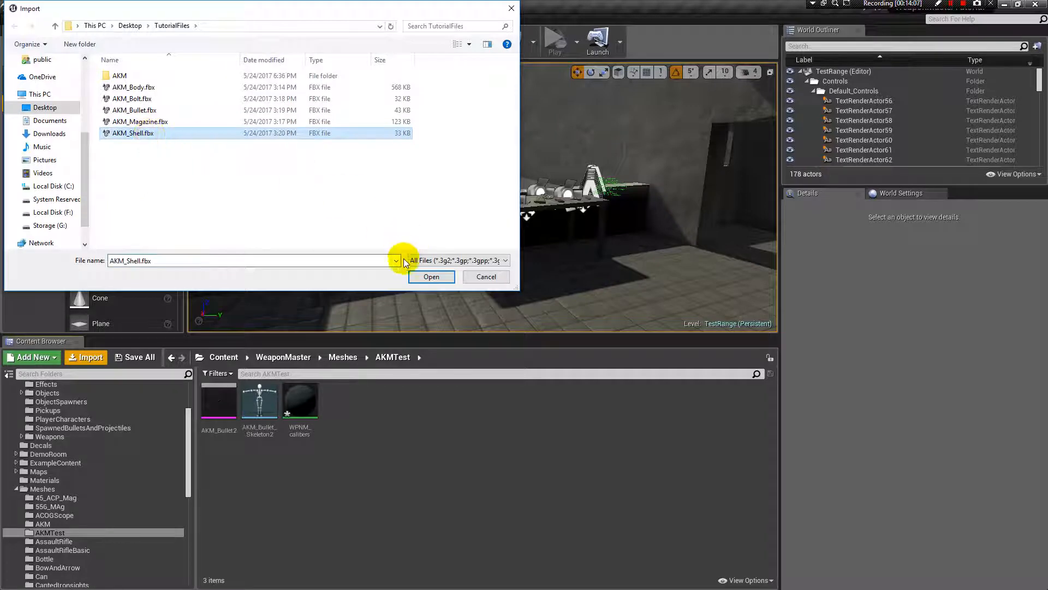
click(427, 277)
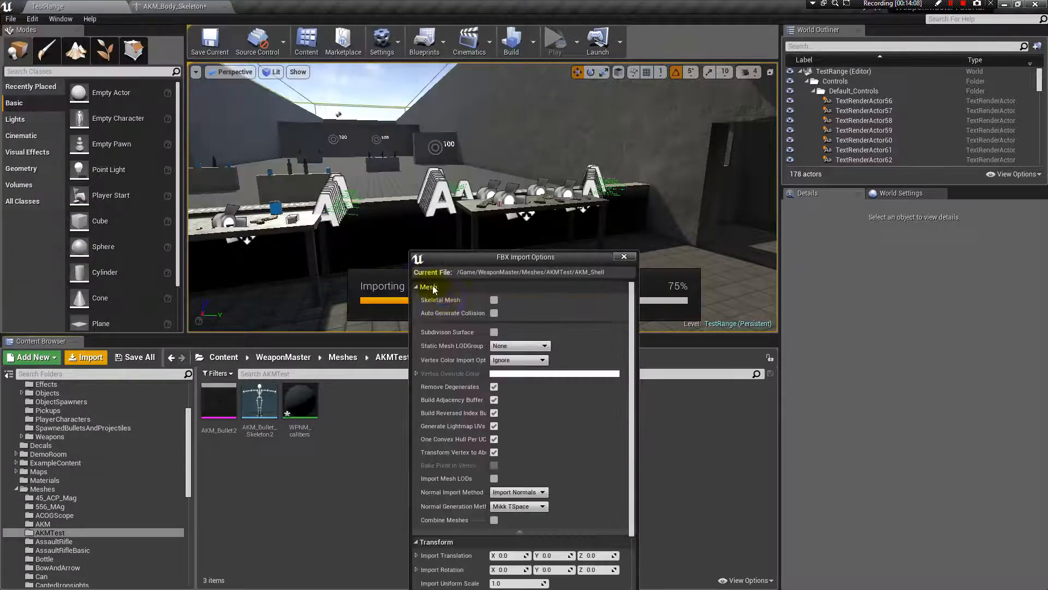
click(481, 244)
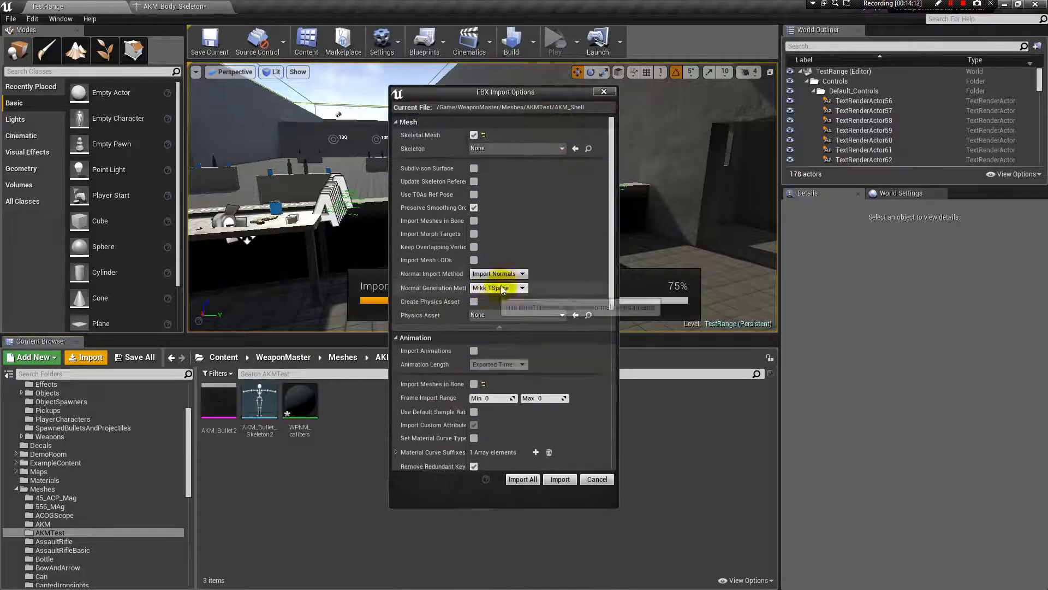
click(525, 480)
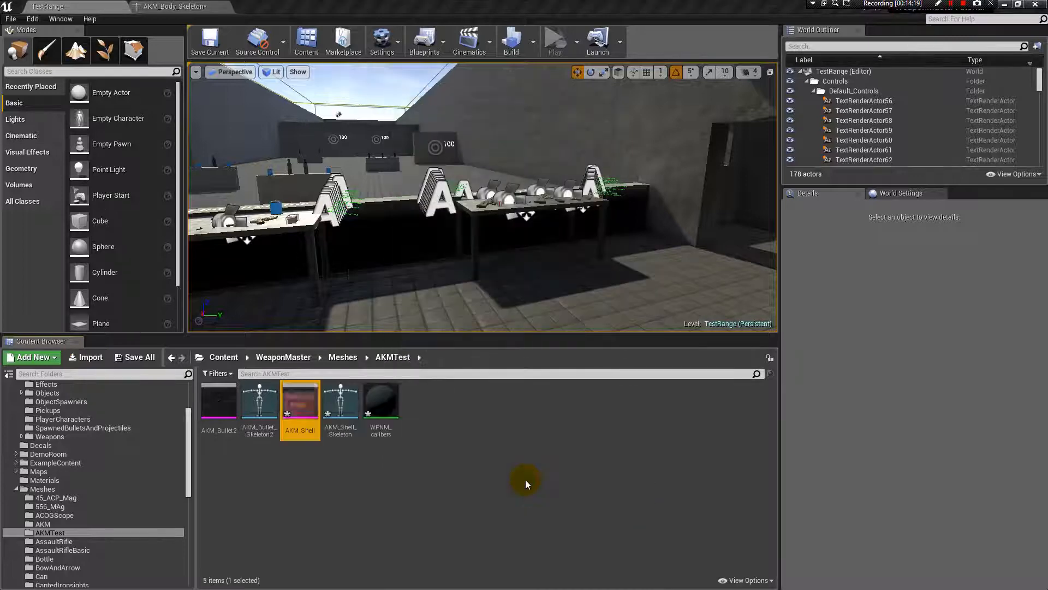
double_click(307, 432)
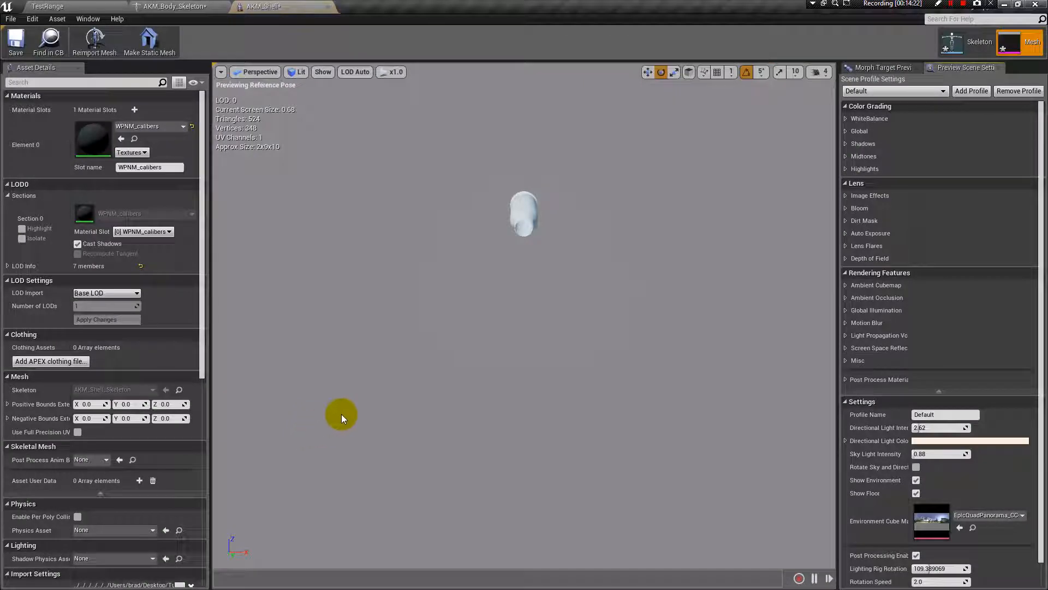
click(328, 6)
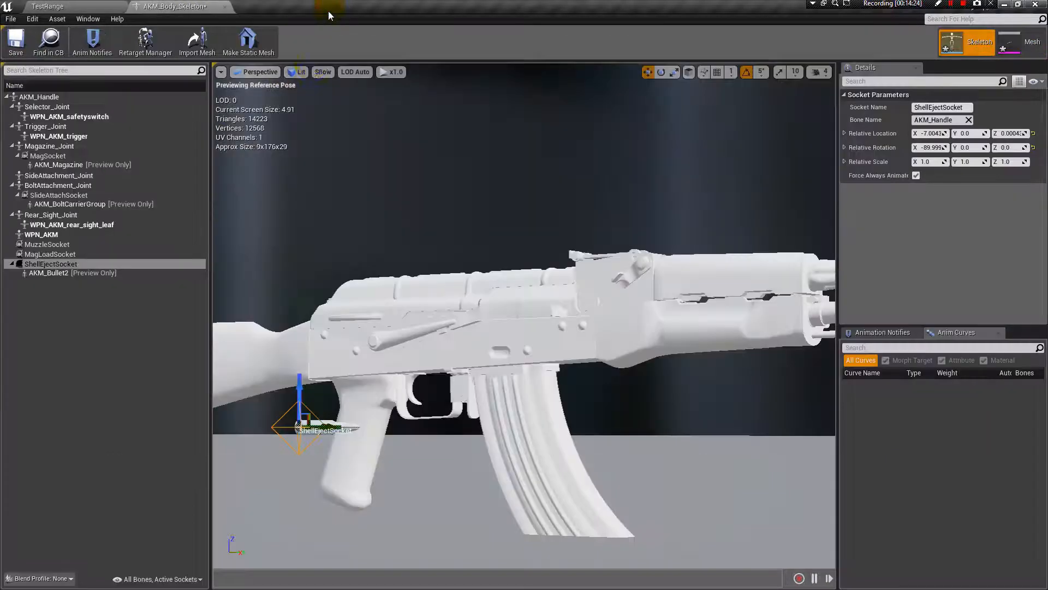
- Rename the imported shell mesh as AKM_Shell2 and its skeleton as AKM_Shell_Skeleton2
click(118, 6)
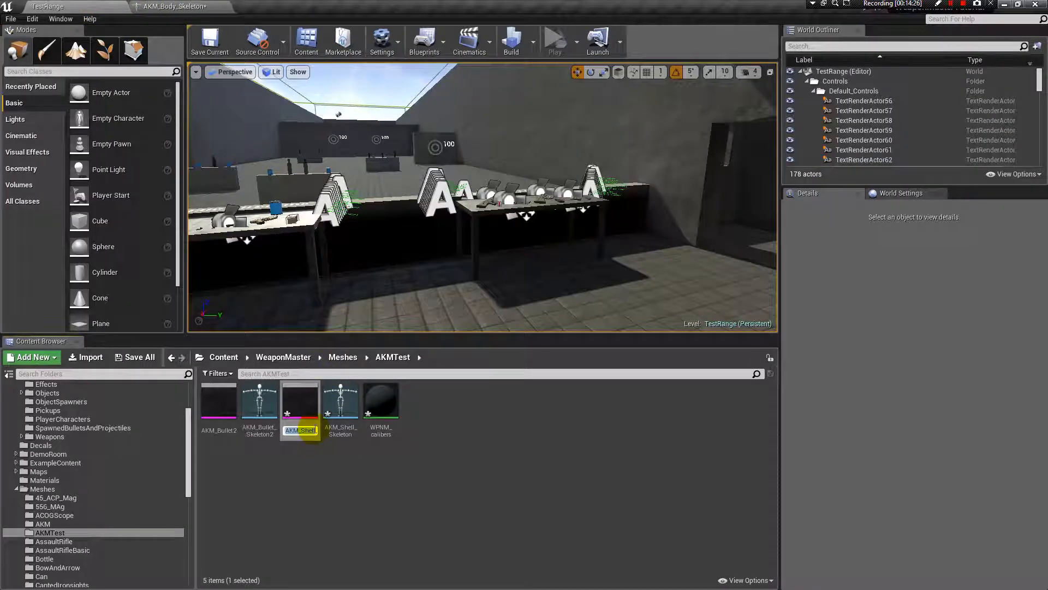
click(343, 426)
click(354, 432)
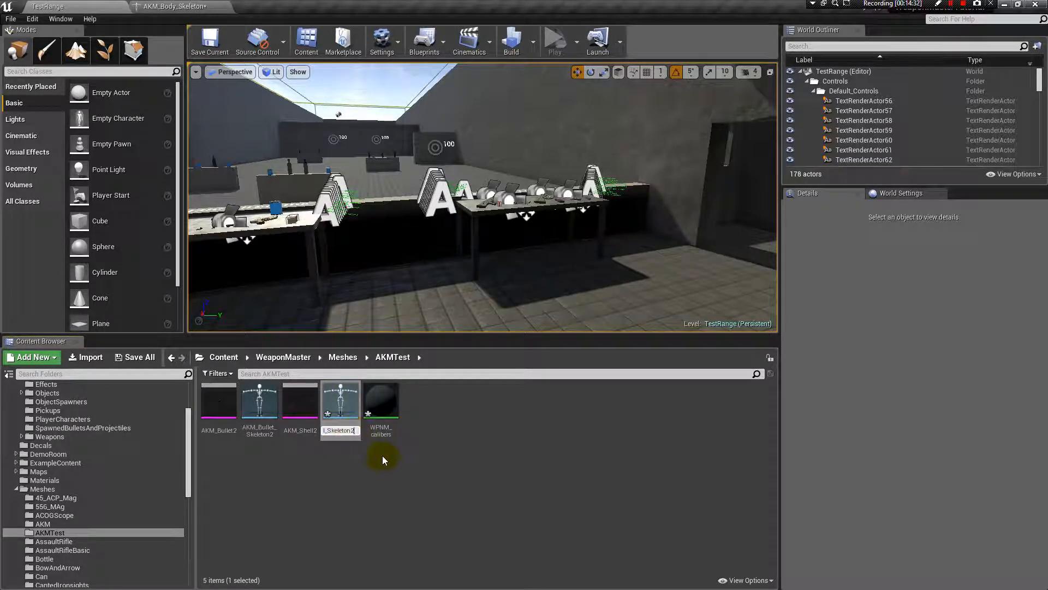
key(Return)
click(334, 470)
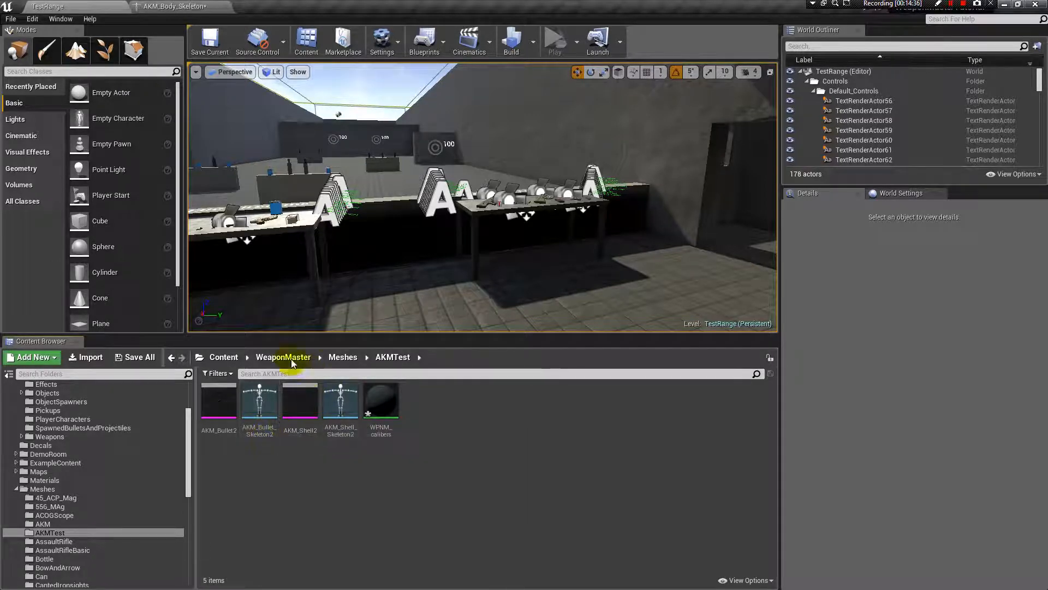
- Add AKM_Shell2 as a second preview asset on the body skeleton's ShellEjectSocket to compare it with the bullet
click(172, 6)
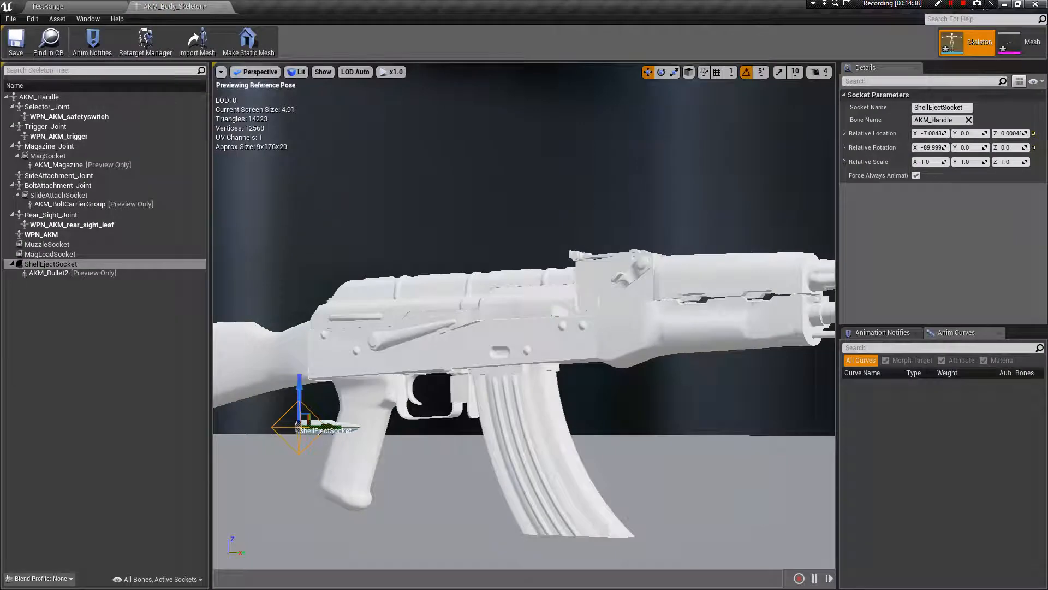
drag(341, 200, 341, 200)
right_click(109, 265)
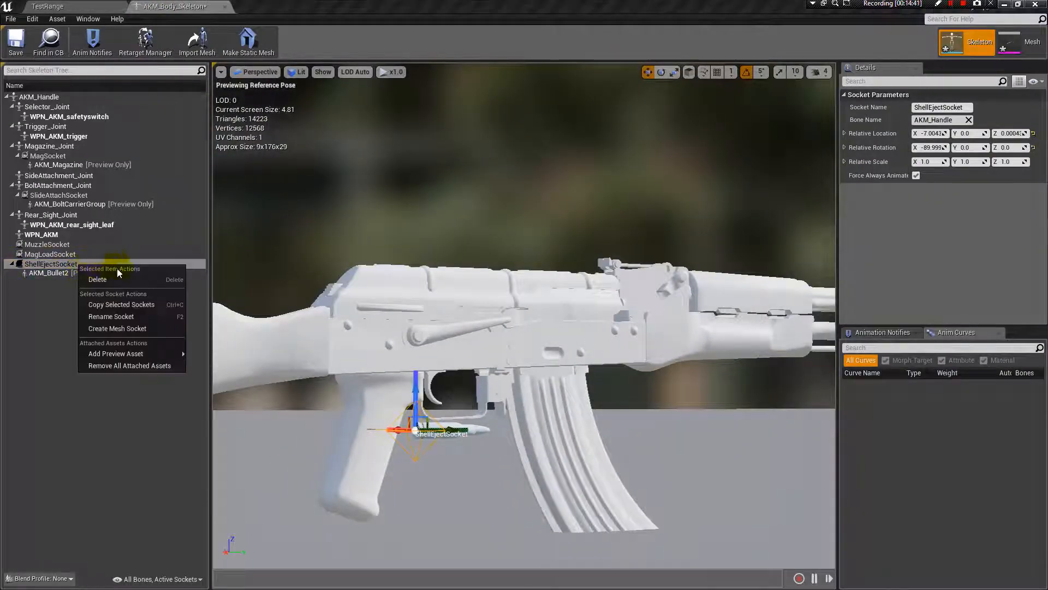
mouse_move(142, 354)
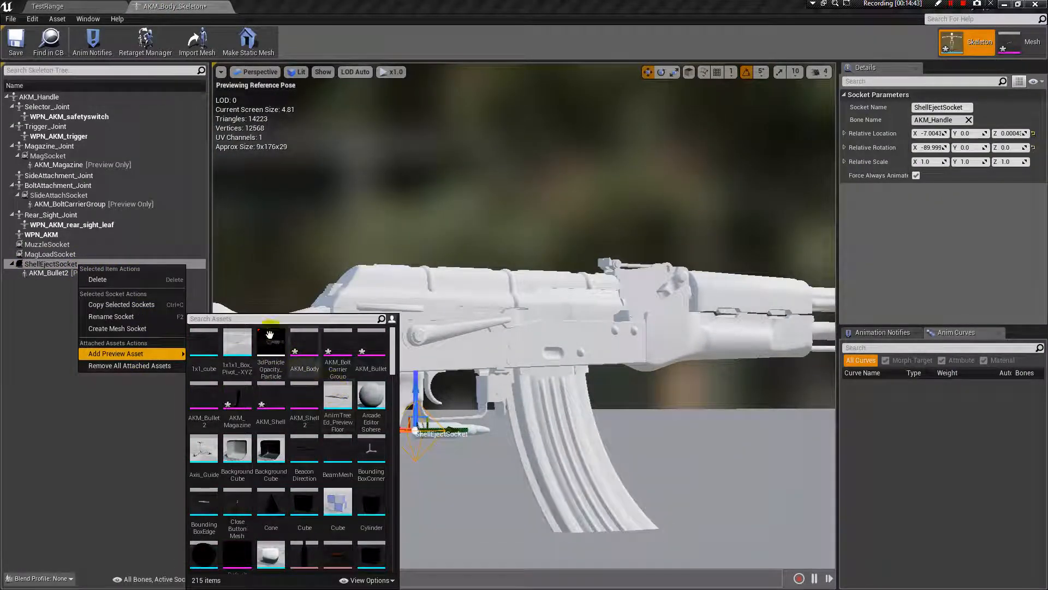
text(ak)
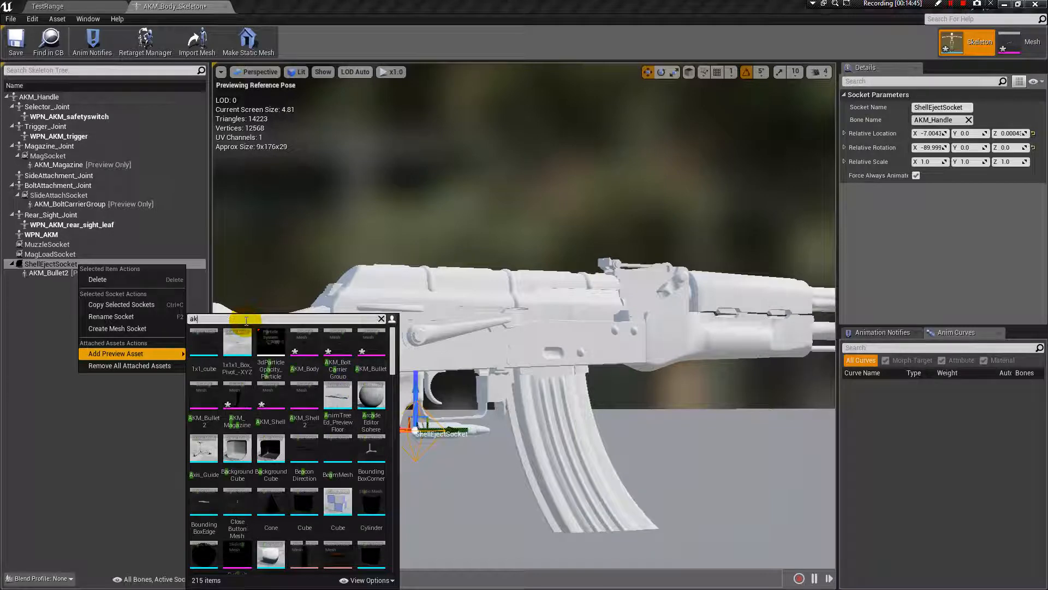
text(m)
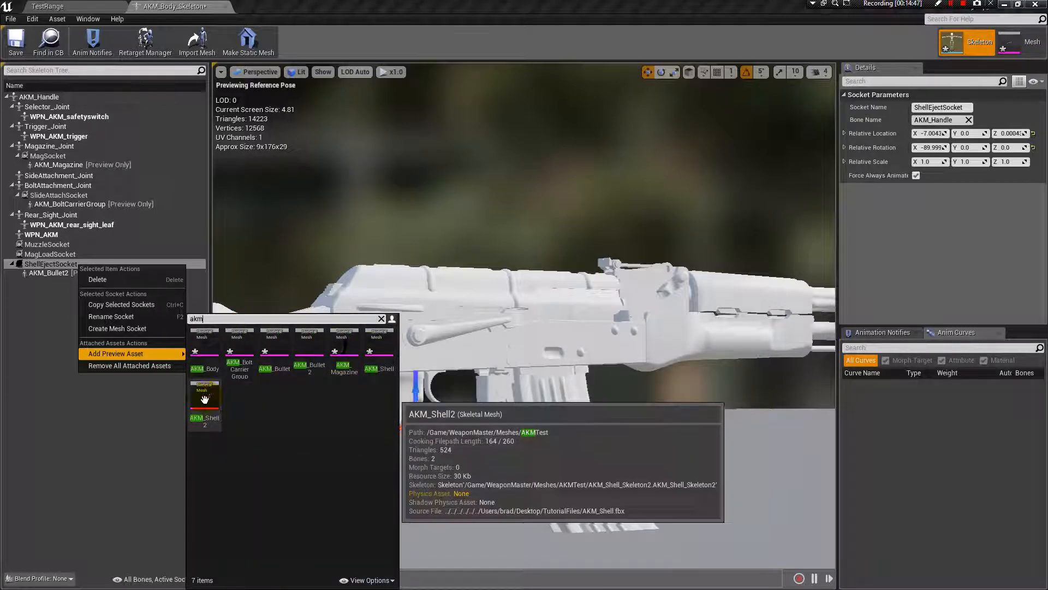
click(205, 404)
drag(510, 428, 242, 338)
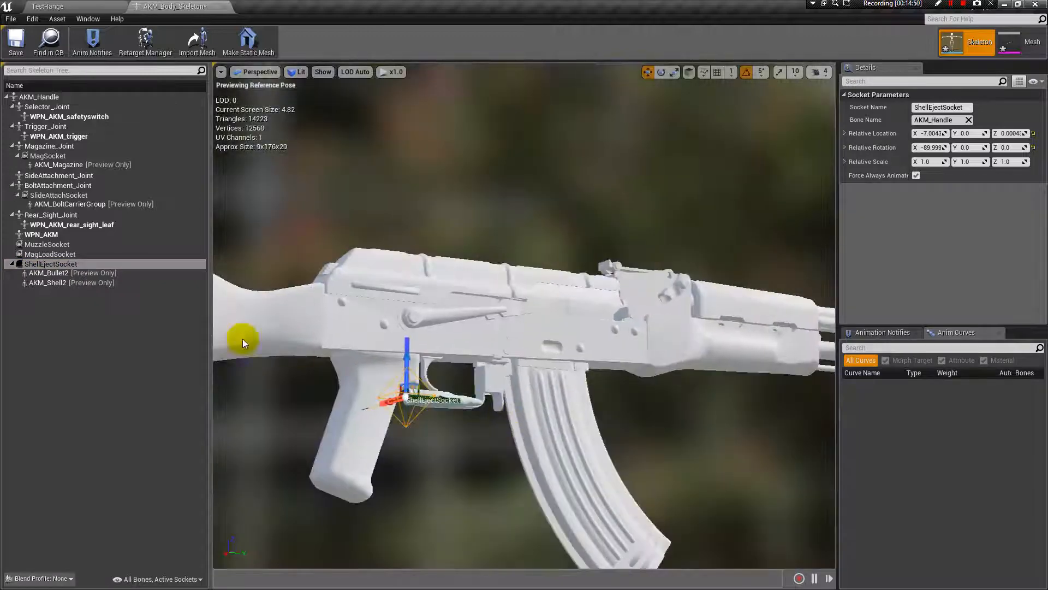
- Remove the AKM_Bullet2 and AKM_Shell2 preview assets from ShellEjectSocket
click(85, 273)
right_click(85, 274)
click(137, 290)
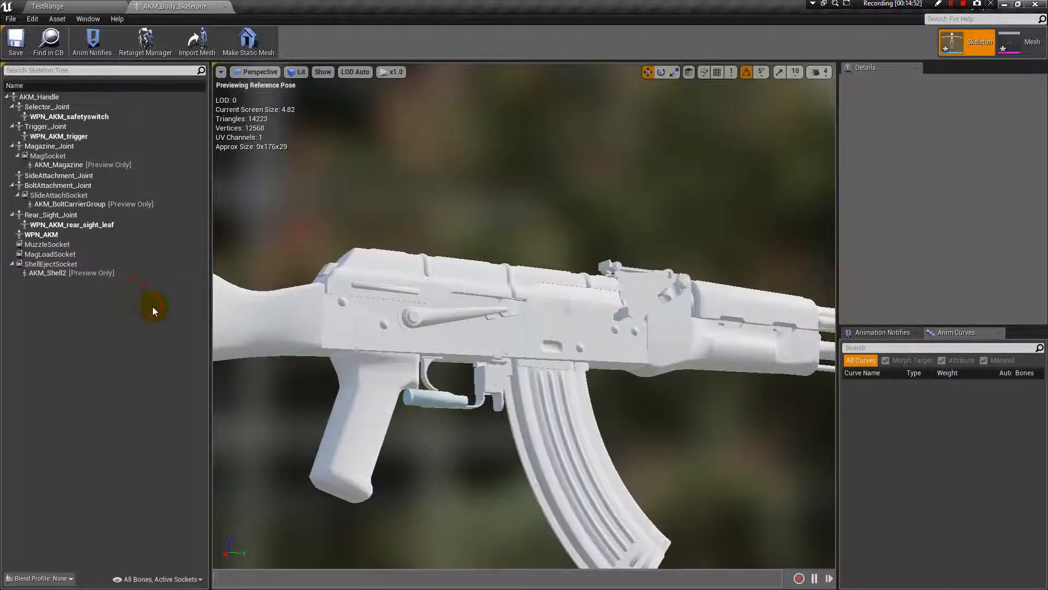
right_click(86, 275)
click(129, 290)
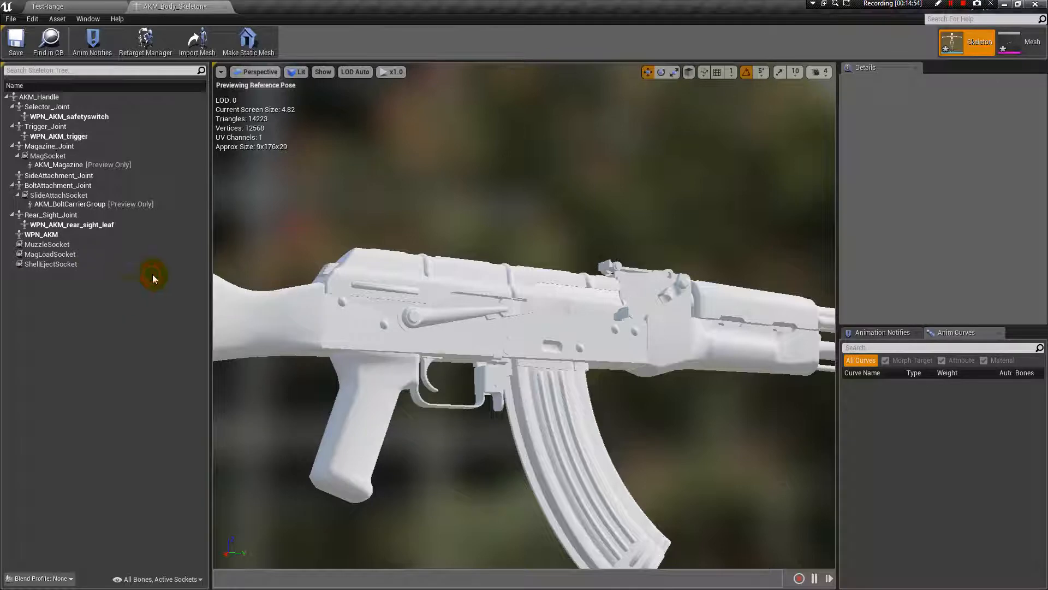
- Rename the AKMTest folder inside WeaponMaster Meshes as AKMBullet, and open the AKM folder
click(96, 11)
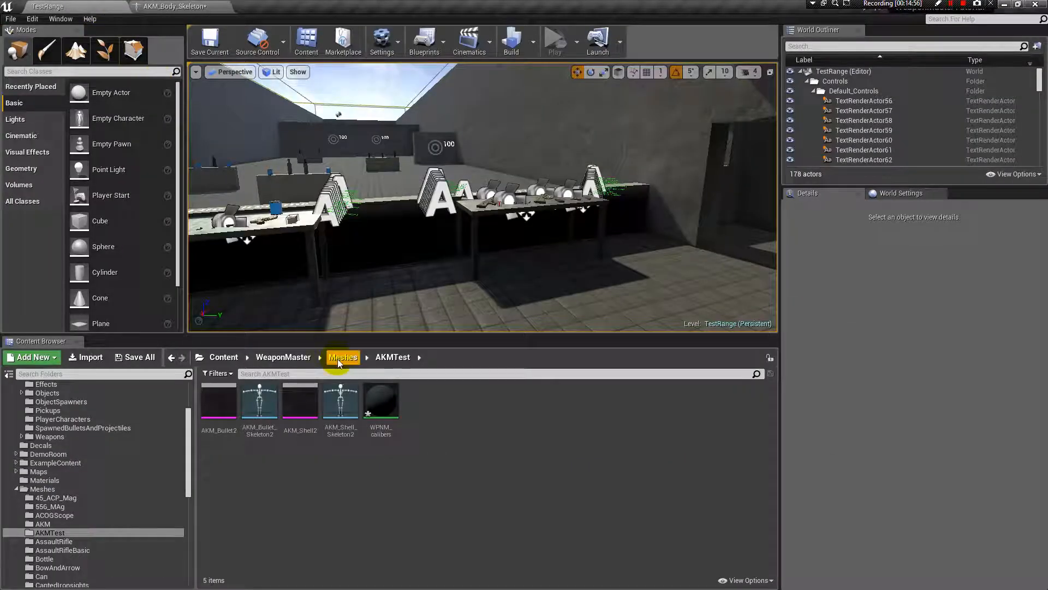
click(294, 358)
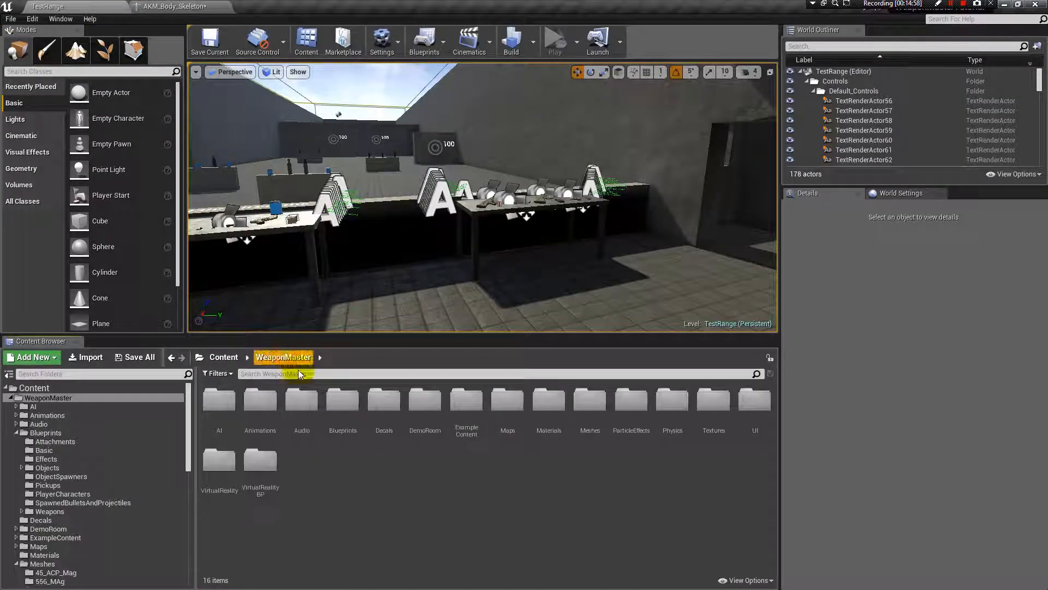
double_click(585, 410)
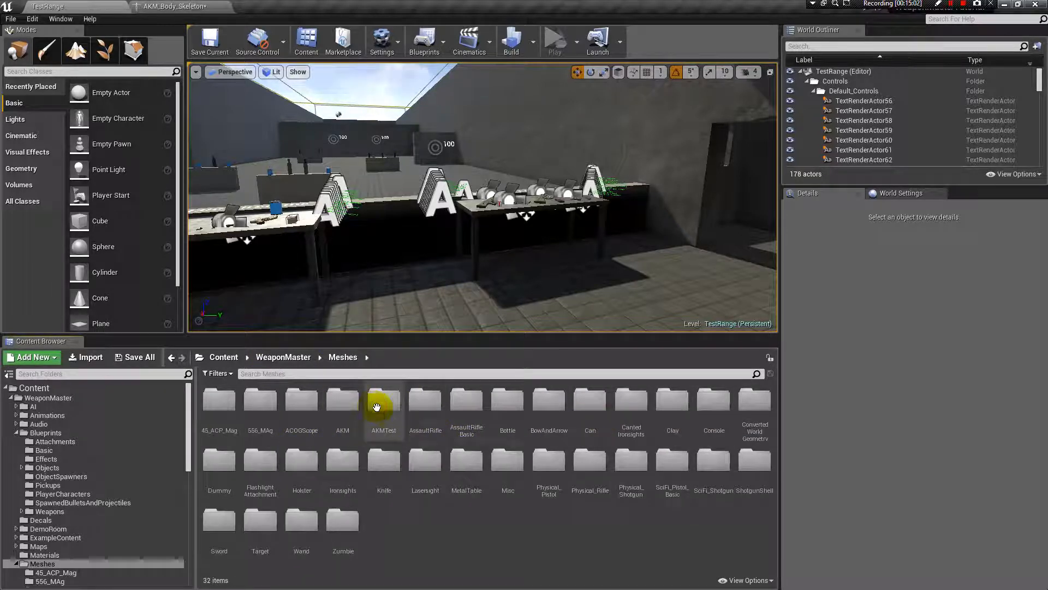
click(389, 418)
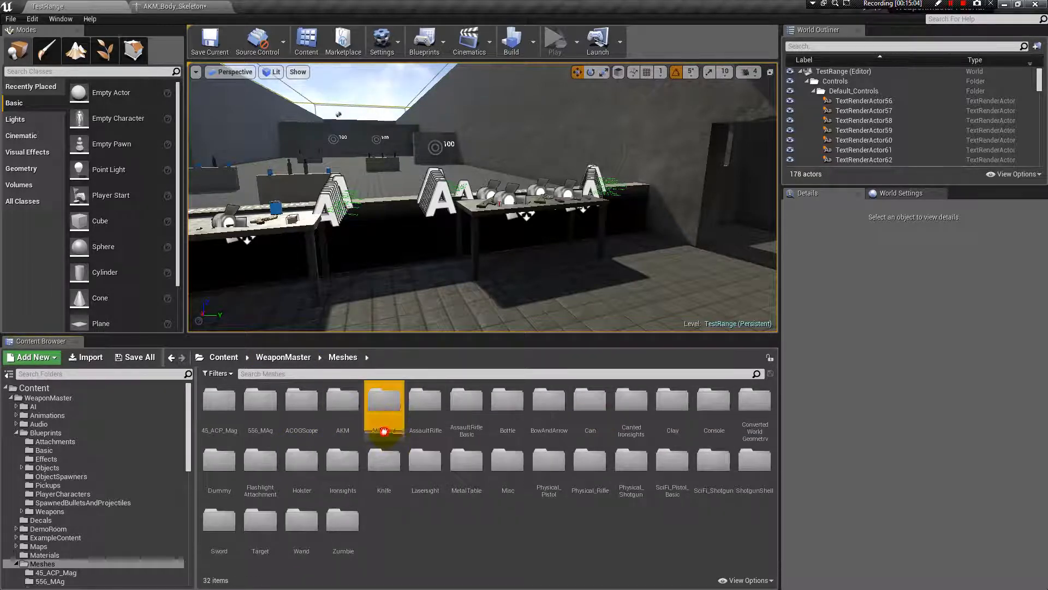
click(392, 431)
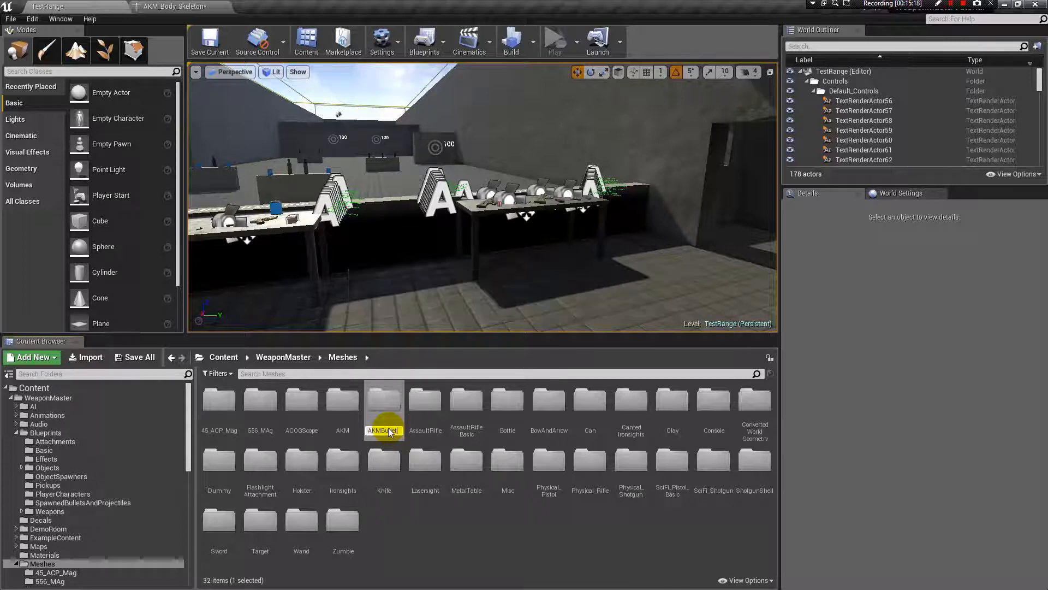
key(Return)
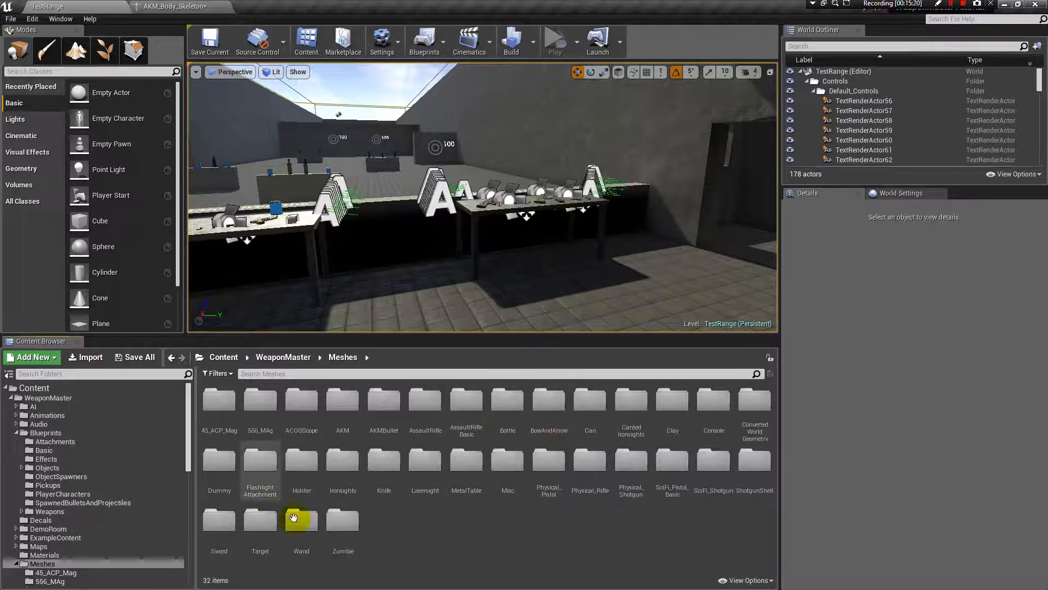
double_click(349, 410)
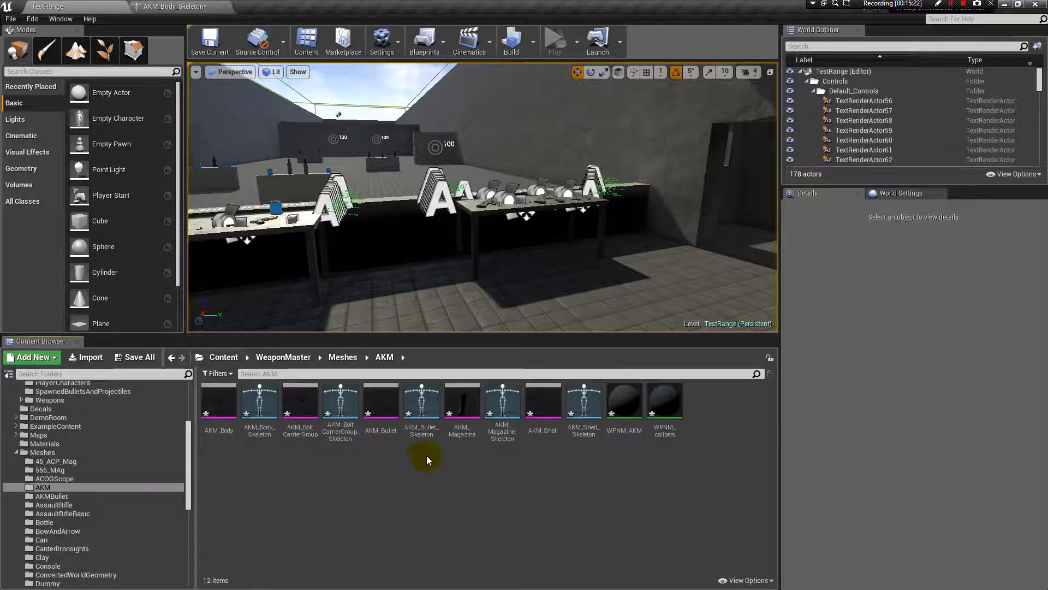
- Delete AKM_Bullet, AKM_Bullet_Skeleton, AKM_Shell and AKM_Shell_Skeleton from the AKM folder
click(381, 408)
ctrl+click(422, 408)
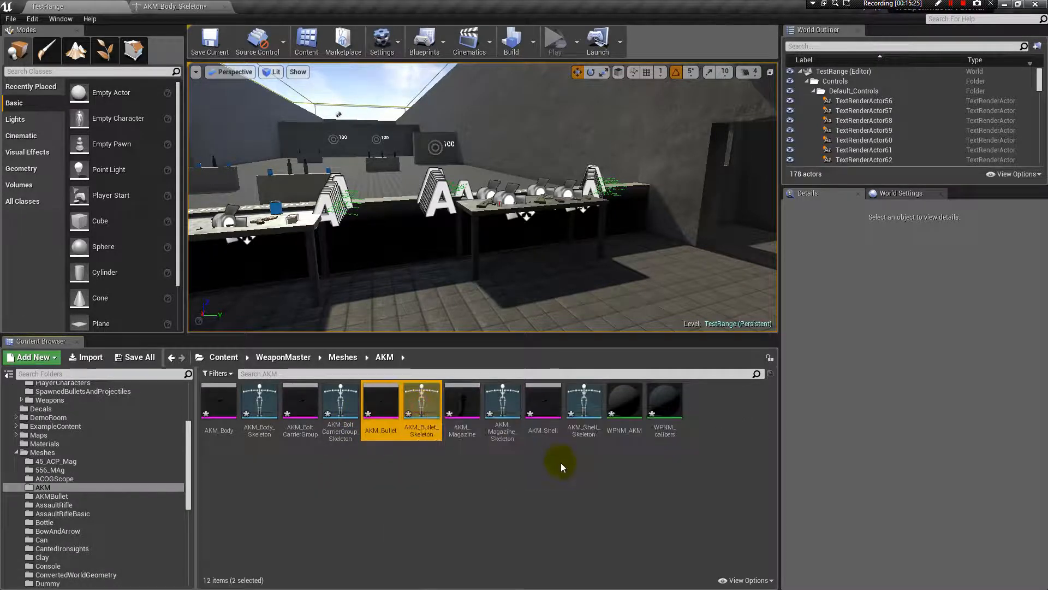
ctrl+click(540, 401)
ctrl+click(584, 404)
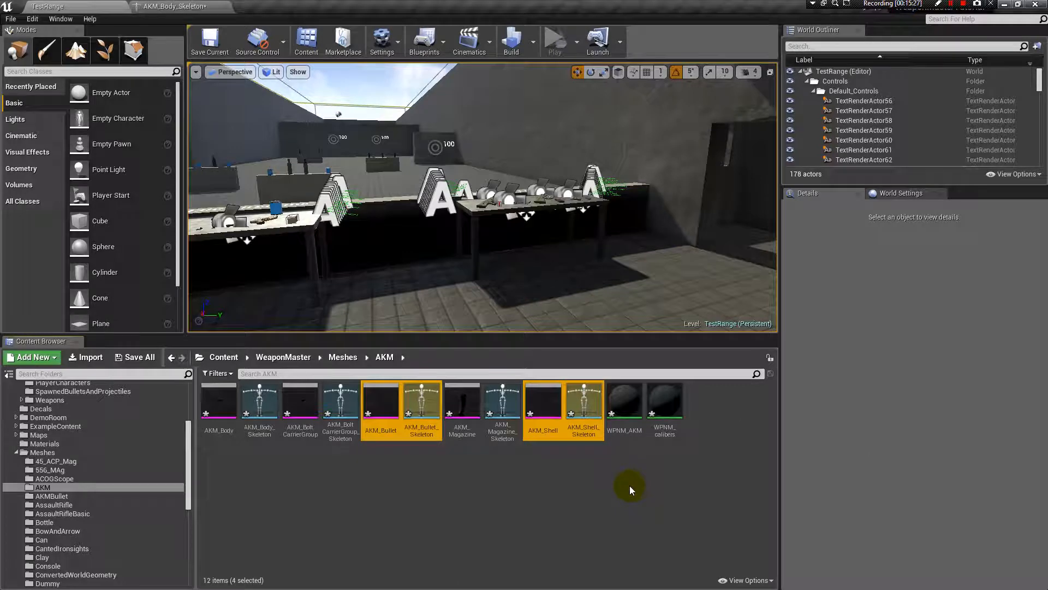
key(Delete)
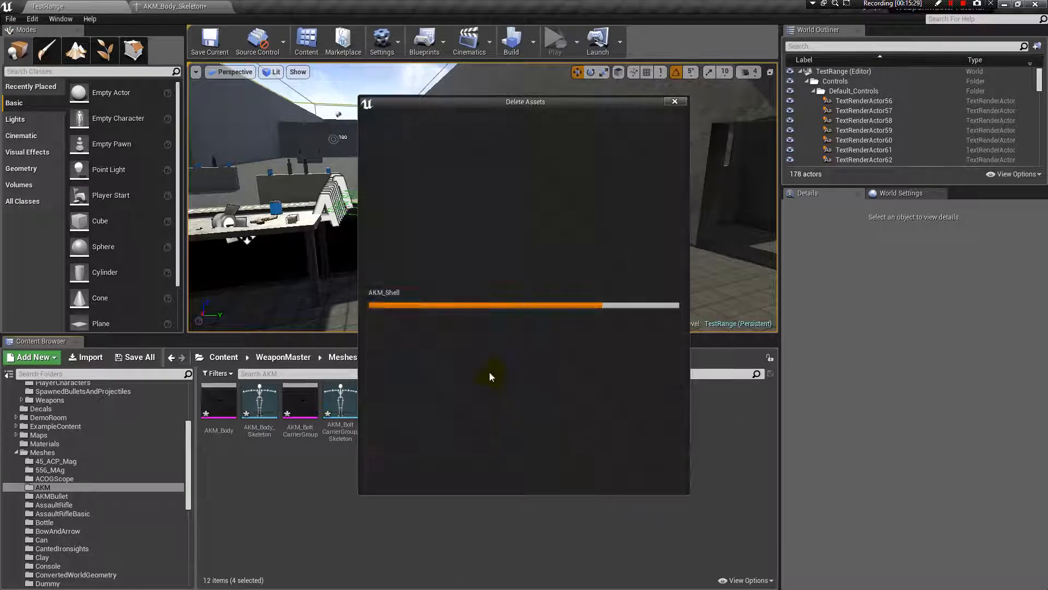
click(465, 475)
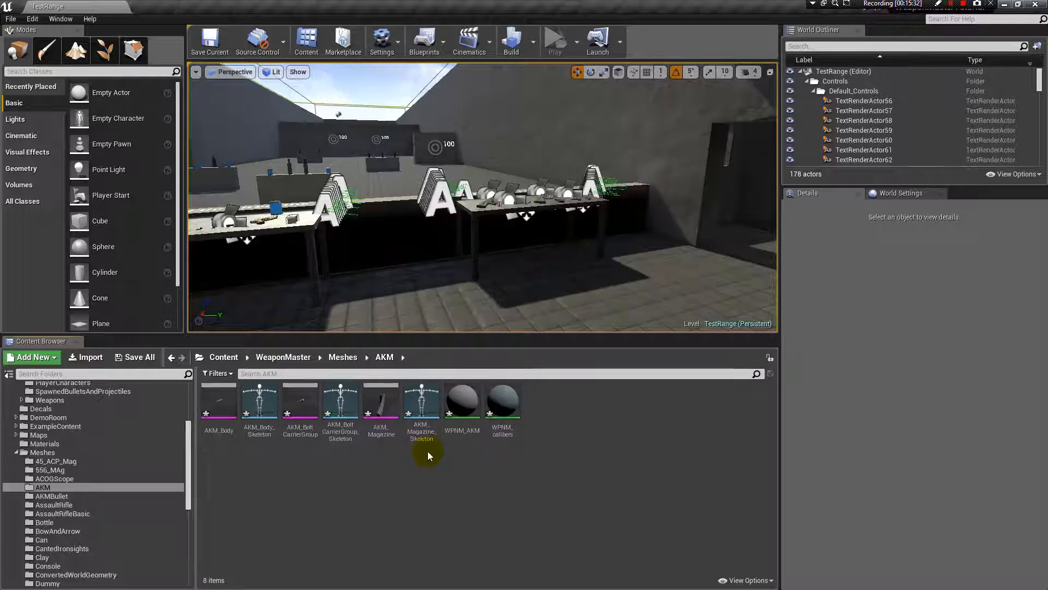
- Open AKM_Body_Skeleton and add AKM_Bullet2 as a preview asset on ShellEjectSocket
double_click(268, 402)
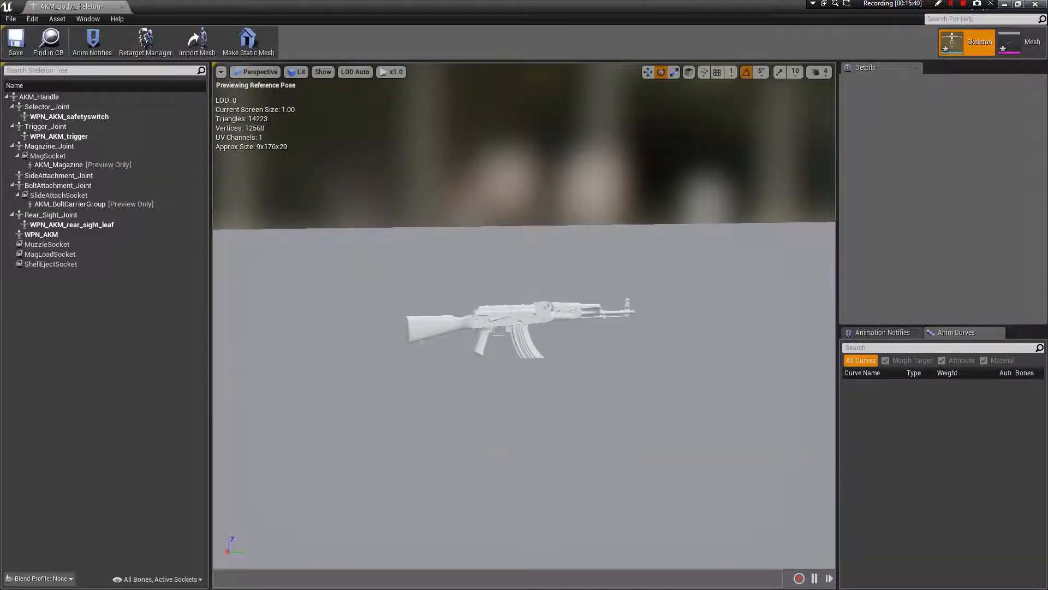
click(54, 264)
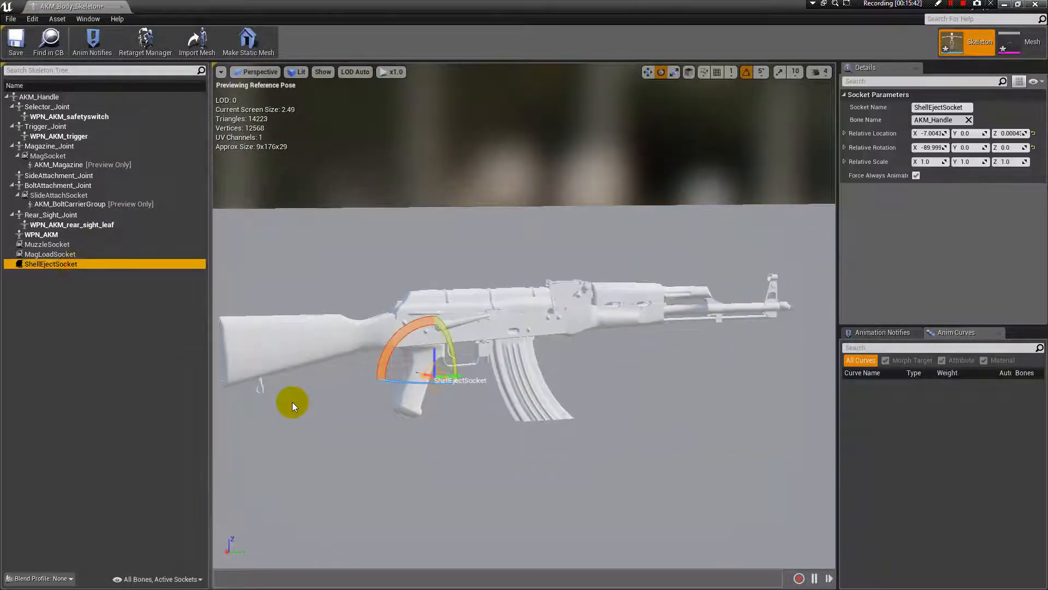
drag(293, 403, 253, 361)
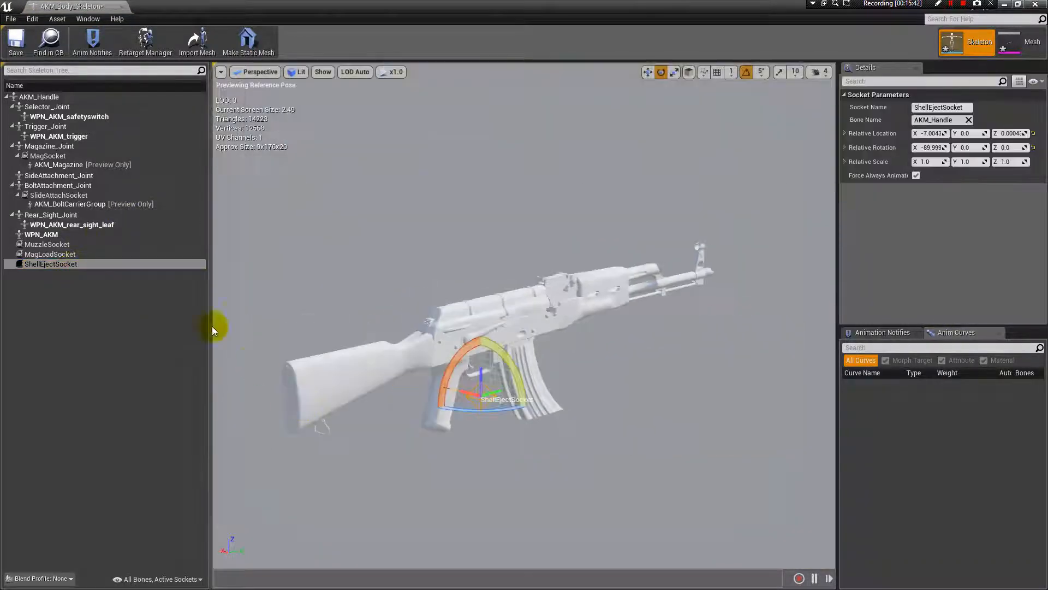
right_click(75, 264)
mouse_move(130, 348)
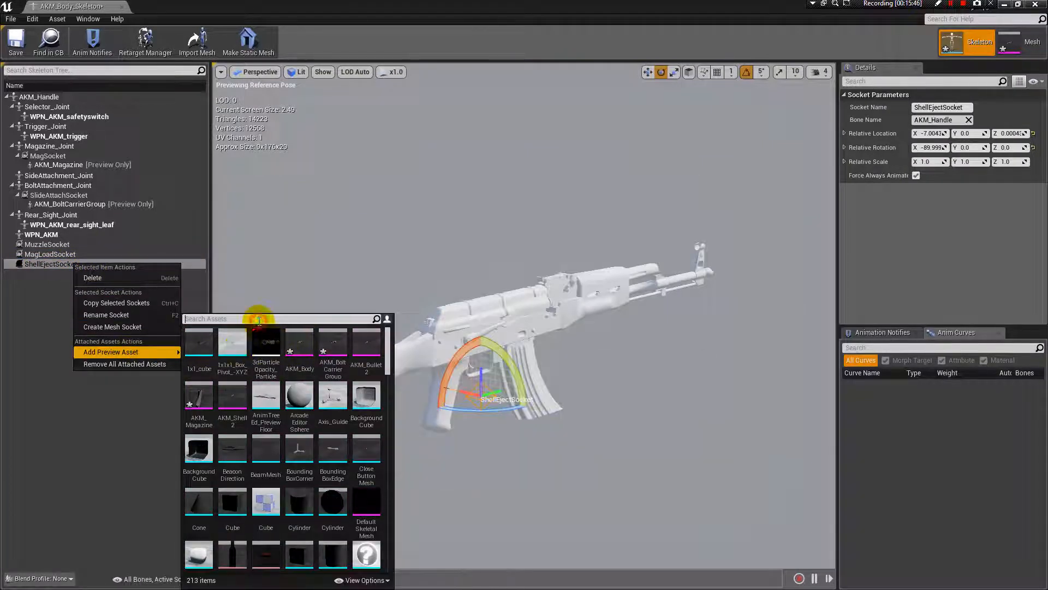
text(akm)
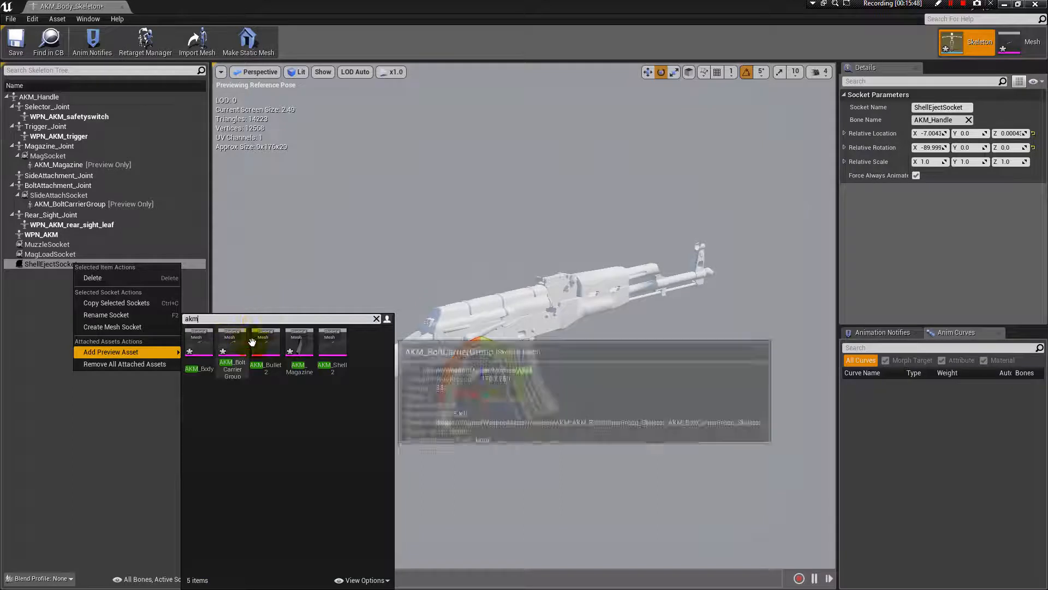
click(266, 341)
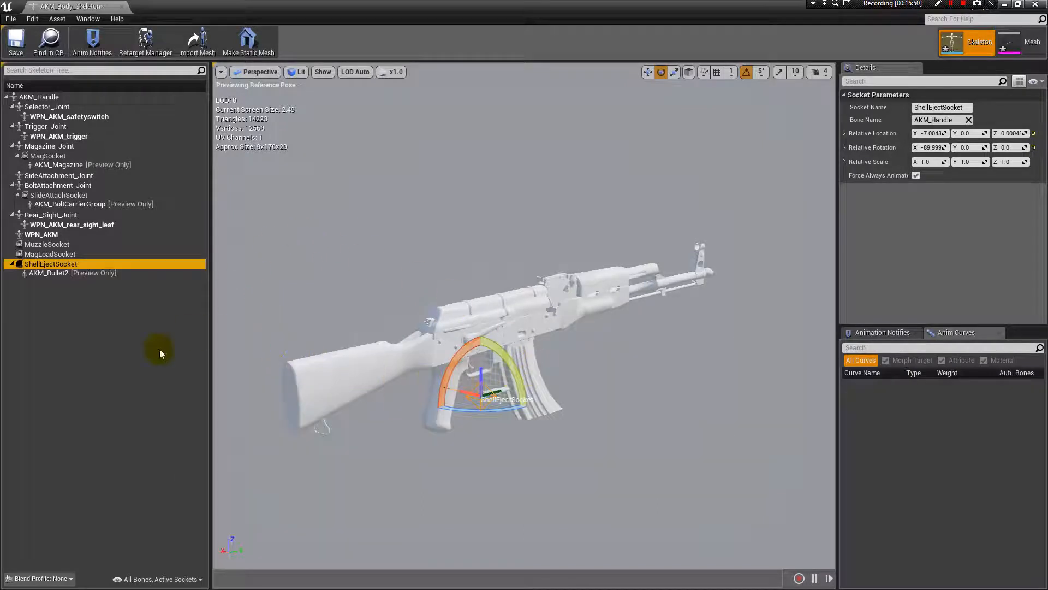
- Move ShellEjectSocket from the grip up to the receiver's ejection port, at about Y -7.92 and Z 14.87
click(114, 333)
drag(482, 375, 470, 415)
click(471, 452)
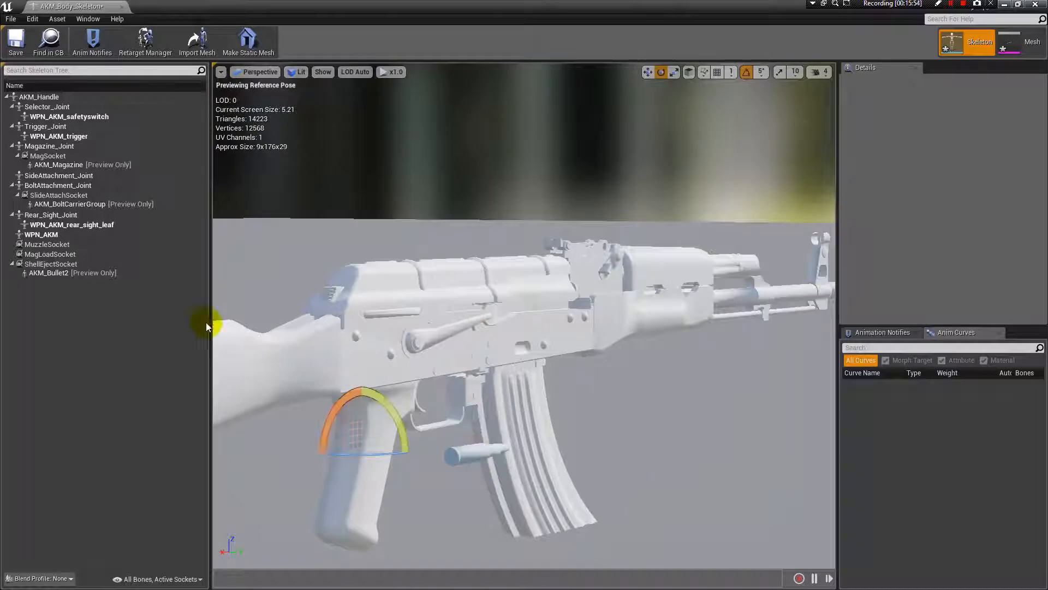
click(77, 264)
drag(656, 400, 575, 404)
drag(505, 402, 508, 239)
drag(639, 333, 447, 355)
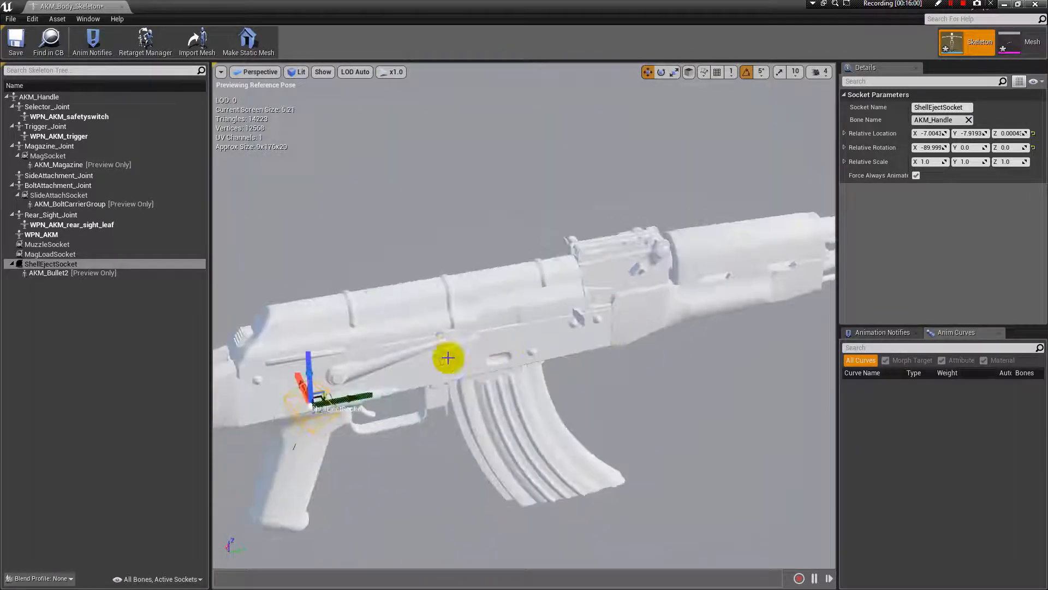
drag(346, 398, 492, 319)
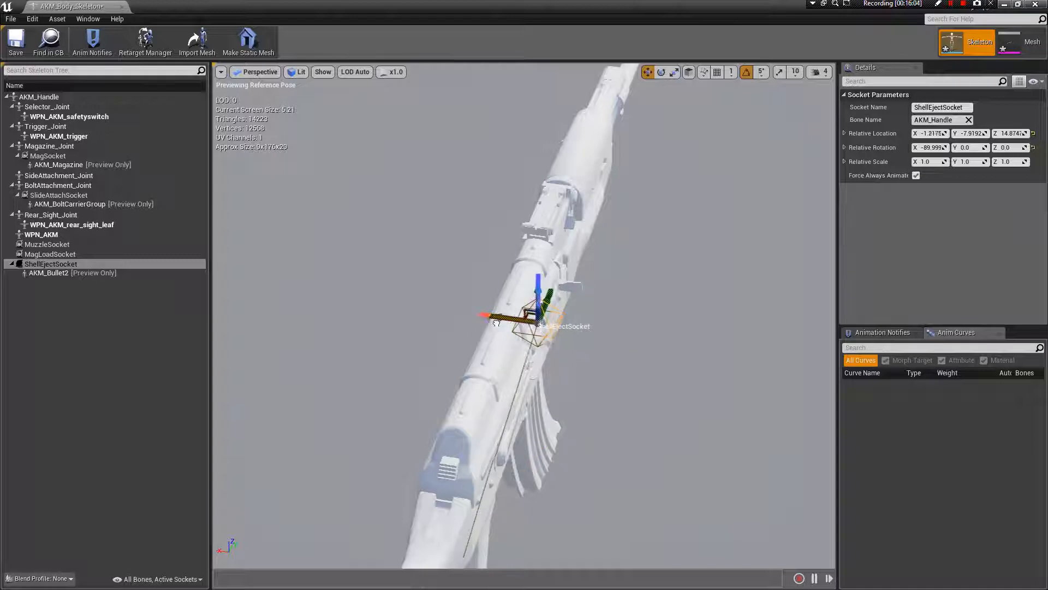
- Shift ShellEjectSocket sideways out of the receiver to a relative X location of about -2.85
alt+drag(589, 366, 453, 294)
alt+drag(542, 329, 524, 316)
mouse_move(543, 329)
alt+right_down()
mouse_move(595, 330)
mouse_move(551, 329)
alt+right_up()
alt+drag(552, 329, 498, 304)
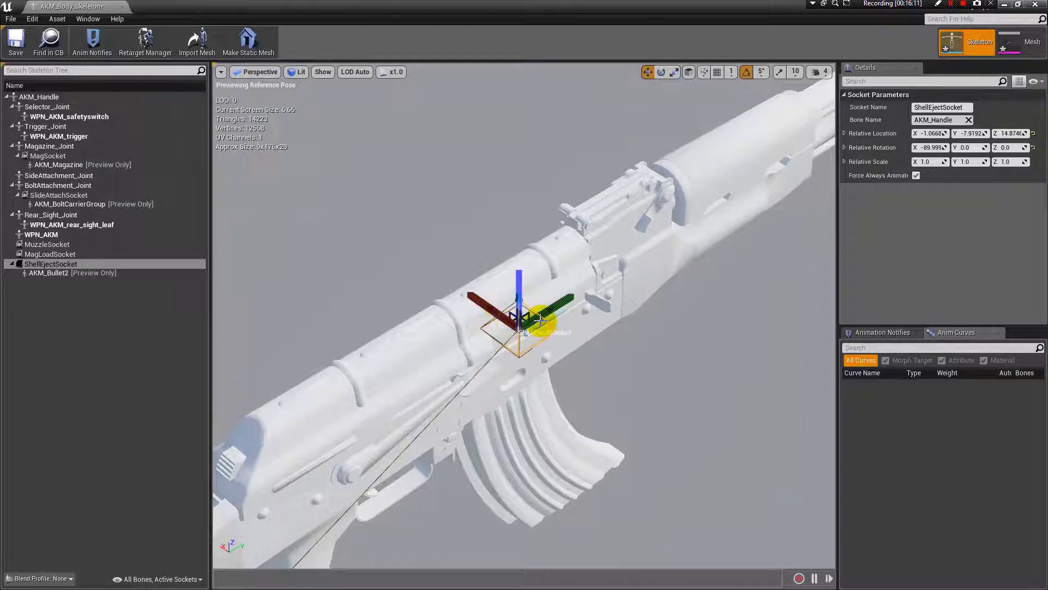
alt+right_drag(499, 304, 464, 305)
drag(495, 307, 512, 320)
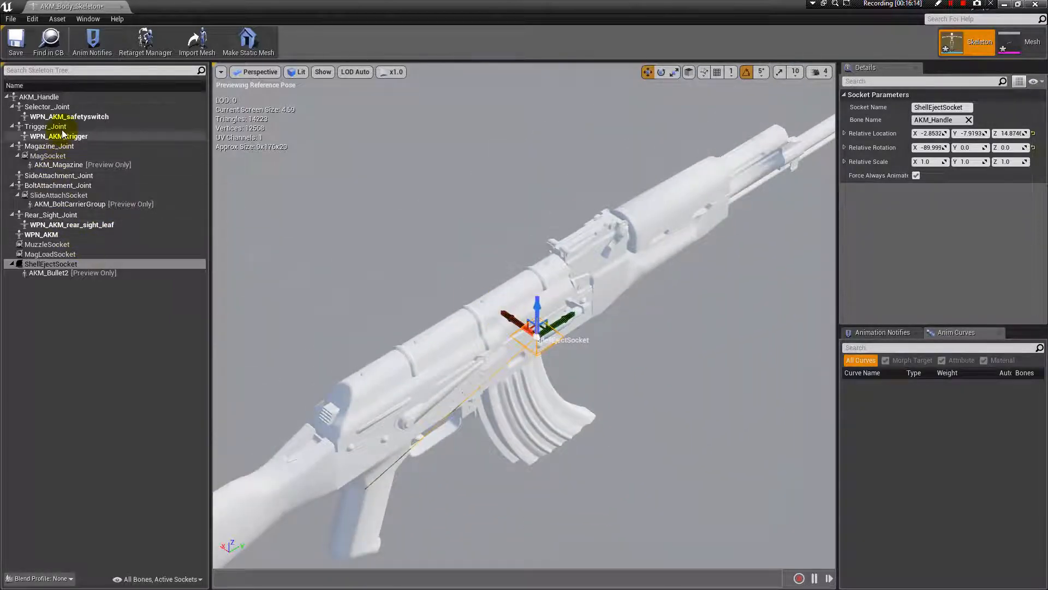
- Try moving the BoltAttachment_Joint bone along the rifle, and undo the move
click(63, 186)
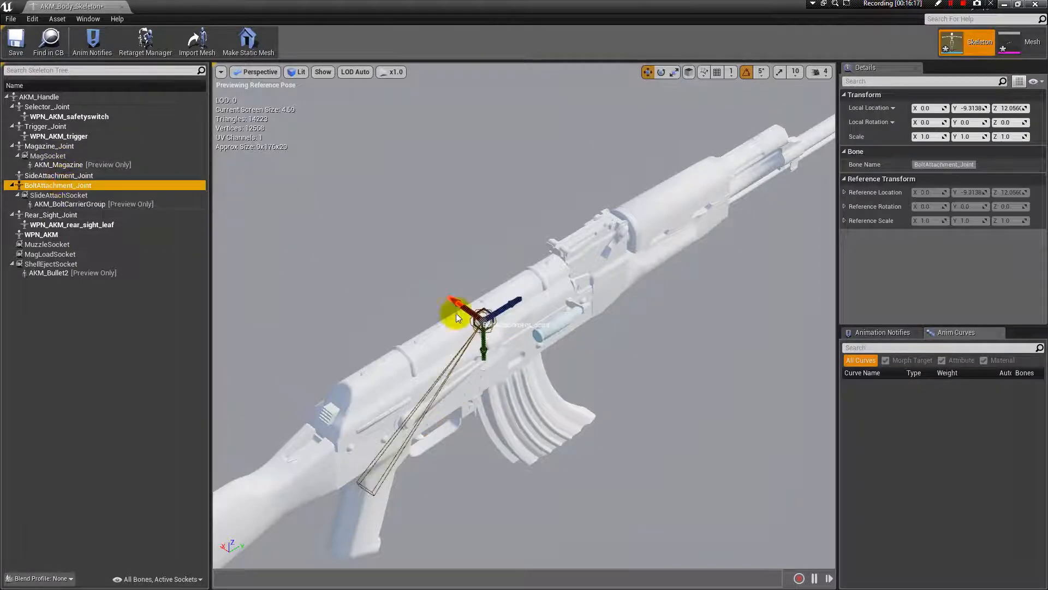
scroll(492, 363, up, 5)
scroll(492, 363, down, 6)
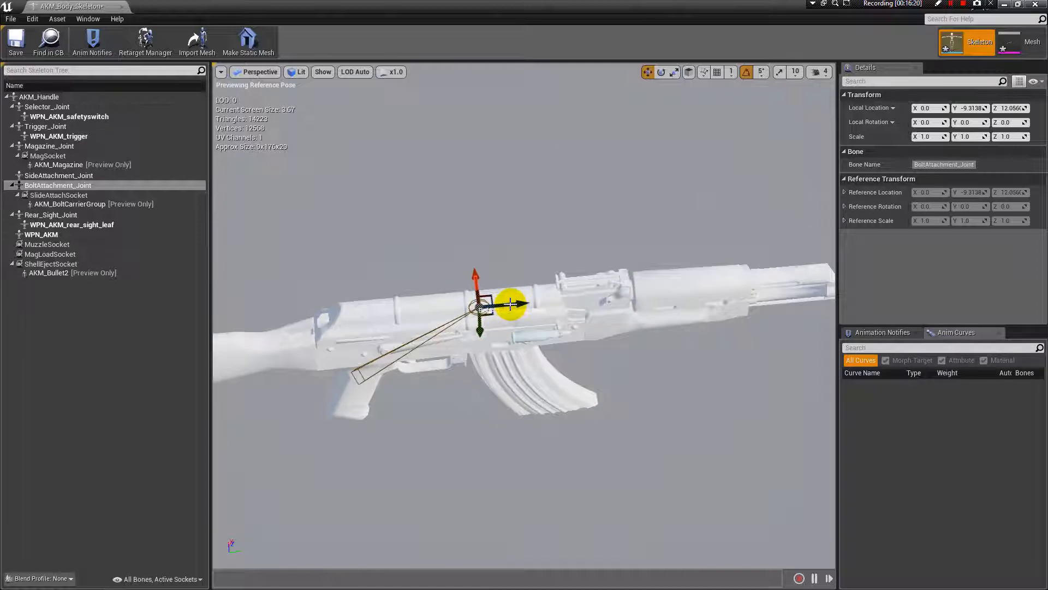
drag(510, 304, 534, 299)
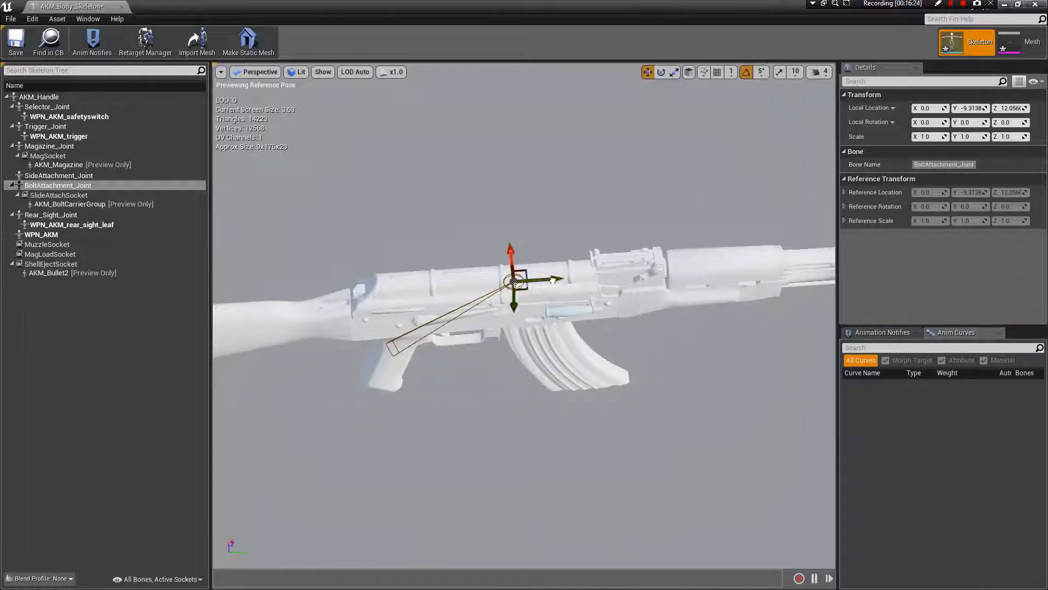
key(ctrl+z)
- Slide BoltAttachment_Joint back toward the stock to a local Z of about 4.59, opening the ejection port
click(1015, 107)
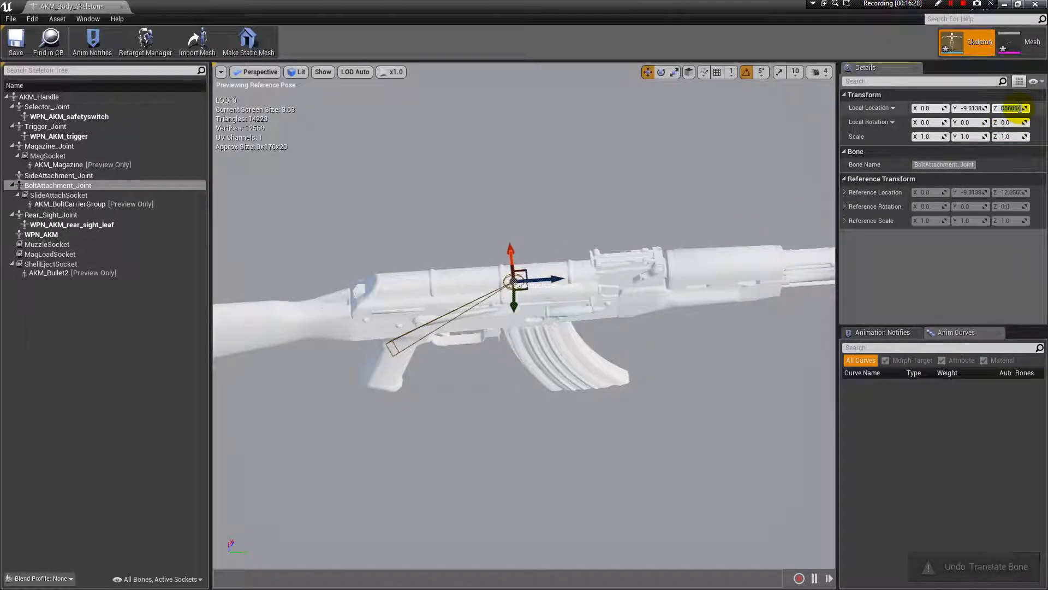
click(563, 225)
click(139, 185)
drag(558, 280, 477, 283)
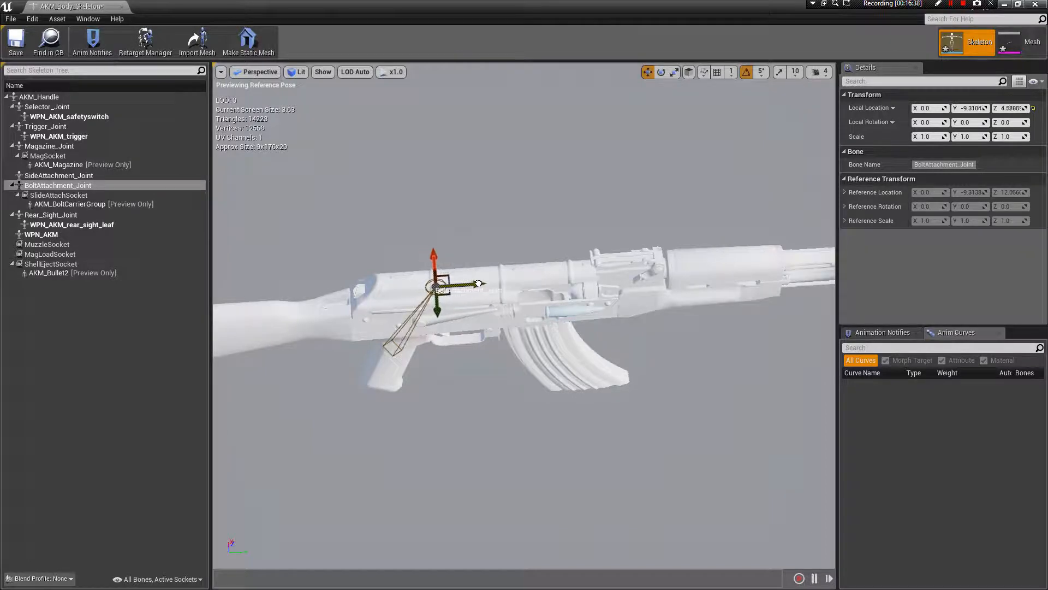
- Position ShellEjectSocket in the open ejection port at about X -1.69, Y -8.62, Z 13.32
alt+right_drag(578, 351, 644, 351)
alt+drag(578, 351, 345, 253)
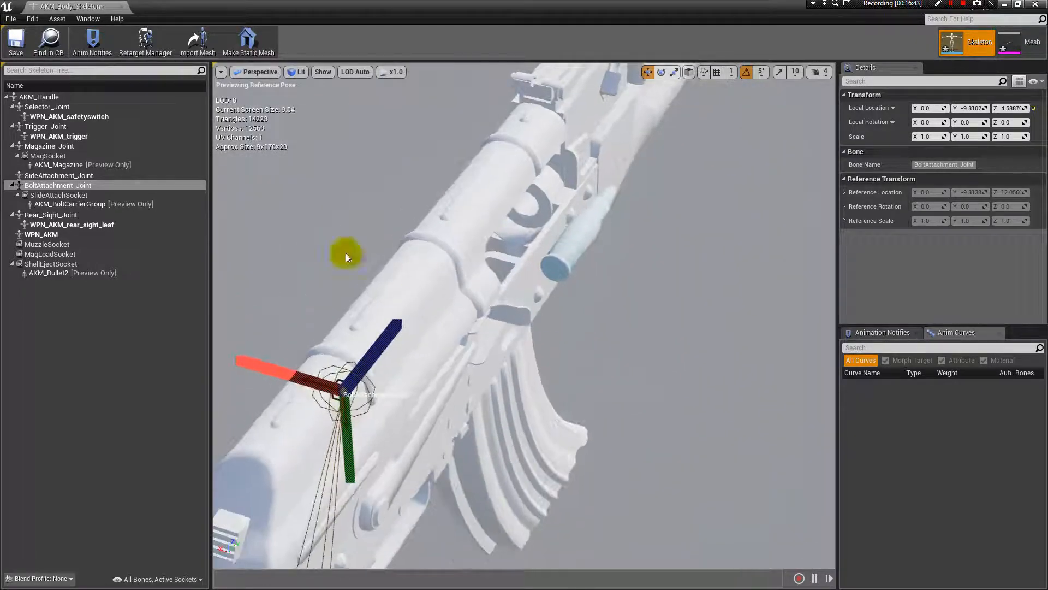
click(76, 264)
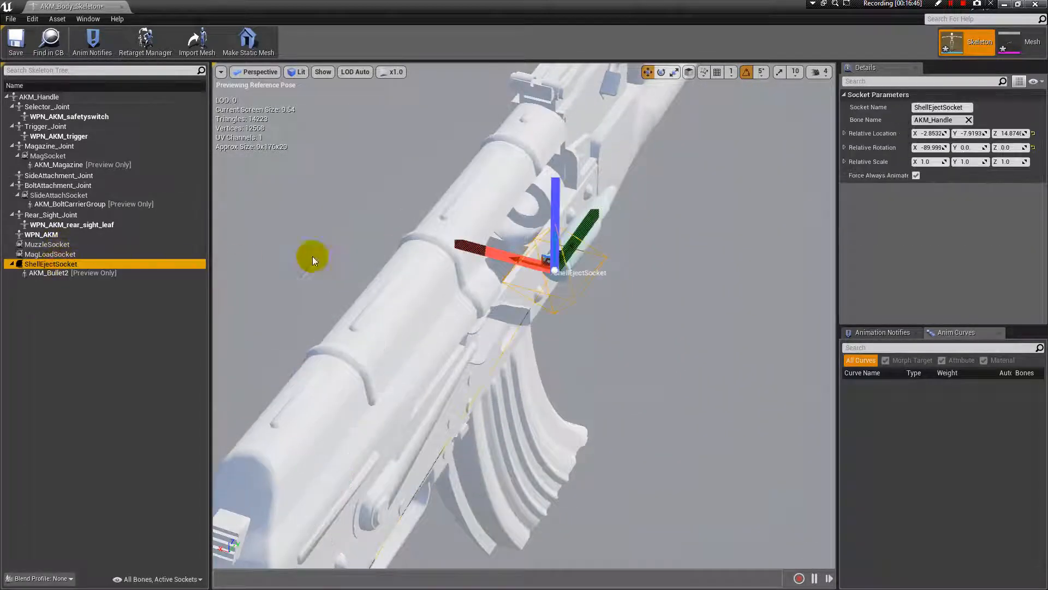
drag(513, 258, 650, 303)
drag(582, 255, 635, 278)
scroll(624, 269, down, 5)
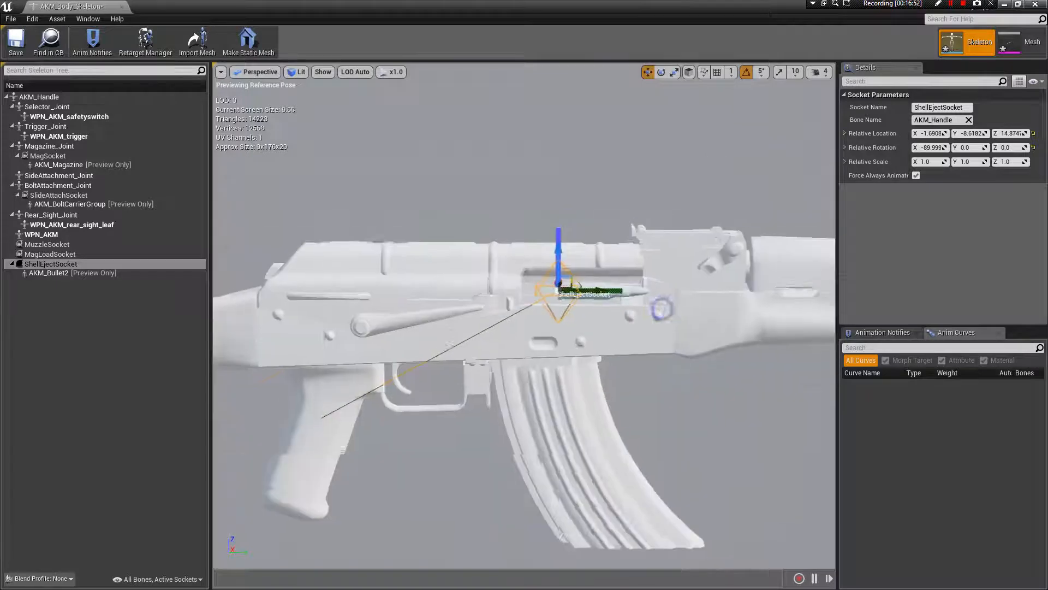
drag(591, 295, 571, 295)
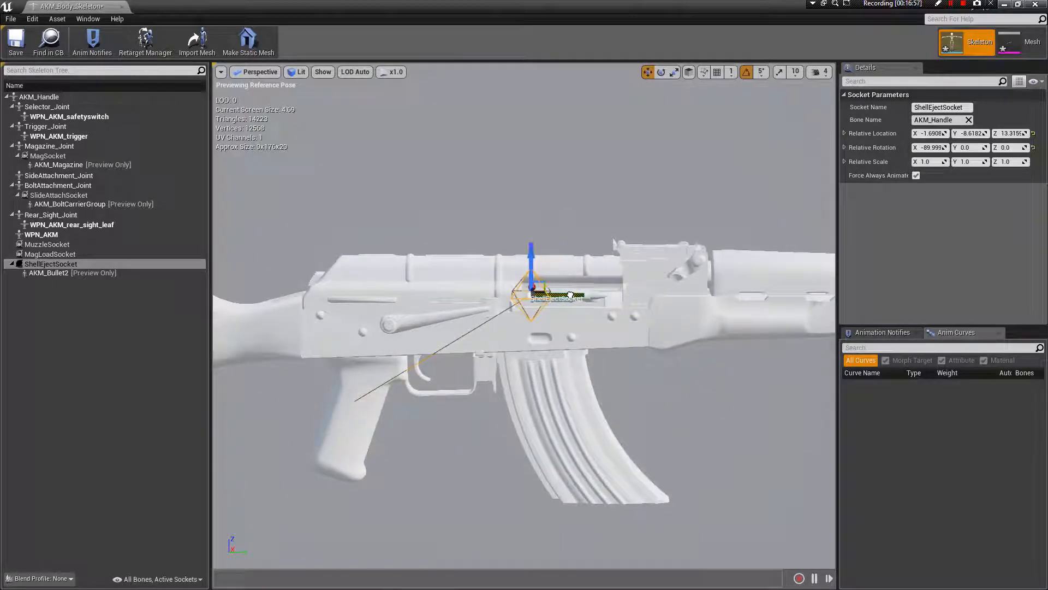
- Examine from several angles how the preview bullet and the socket's axes line up with the ejection port
right_drag(567, 297, 662, 363)
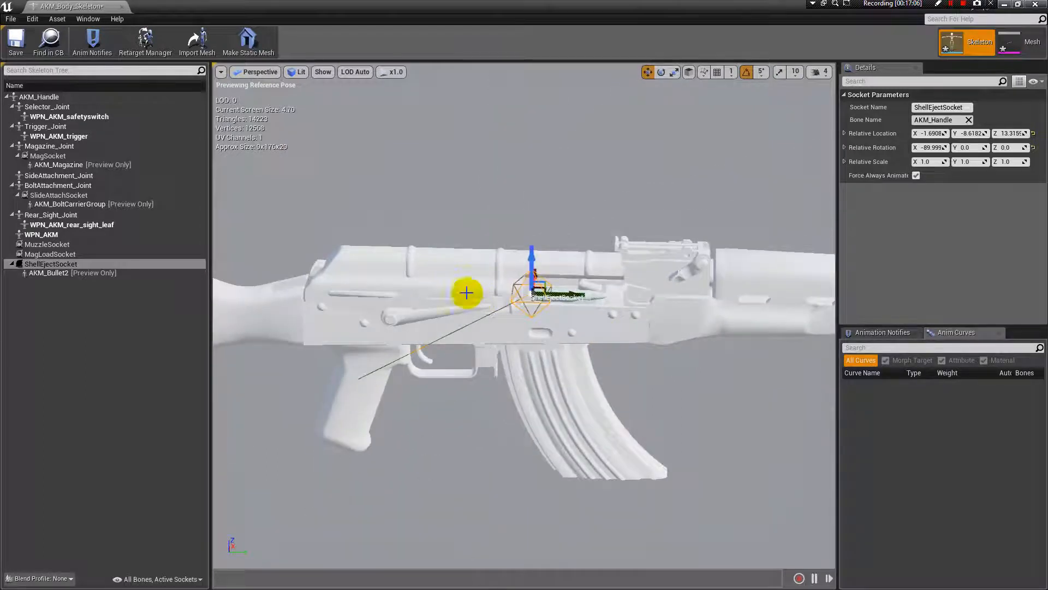
right_drag(600, 323, 607, 295)
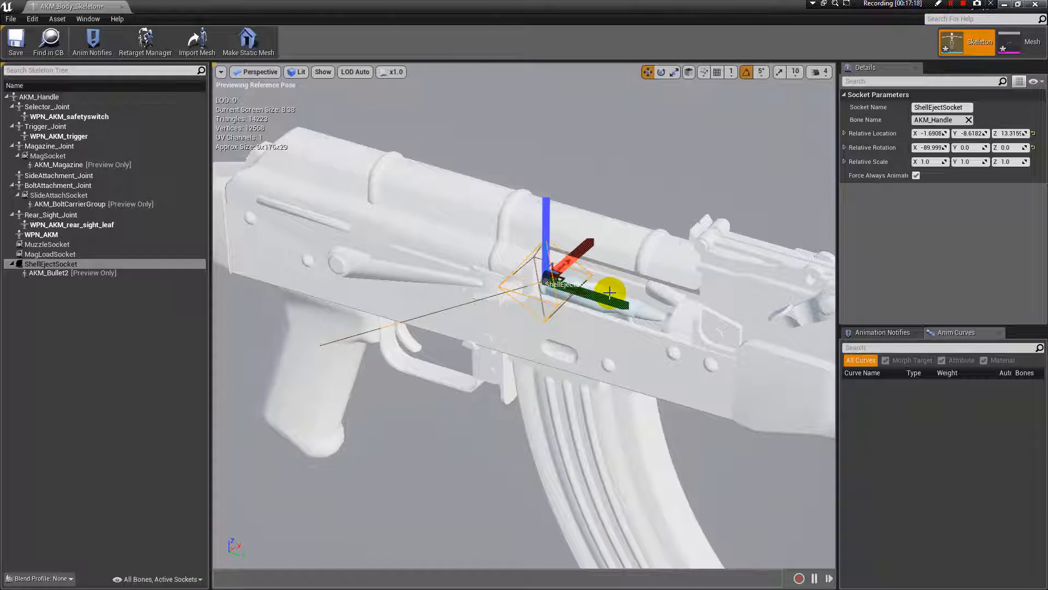
drag(507, 418, 385, 369)
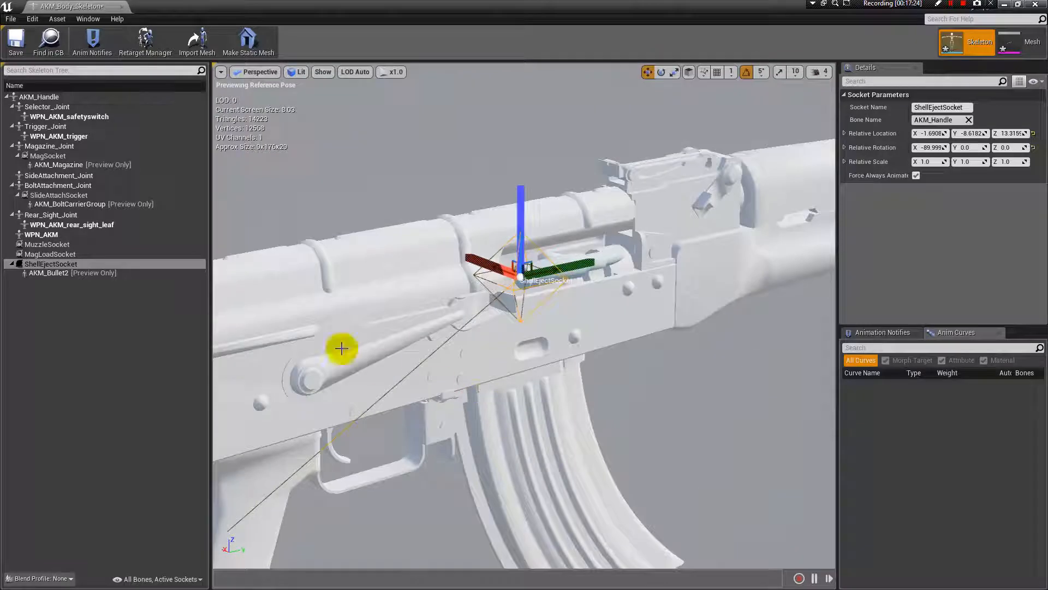
mouse_move(652, 373)
mouse_down()
mouse_move(623, 368)
mouse_move(655, 369)
mouse_up()
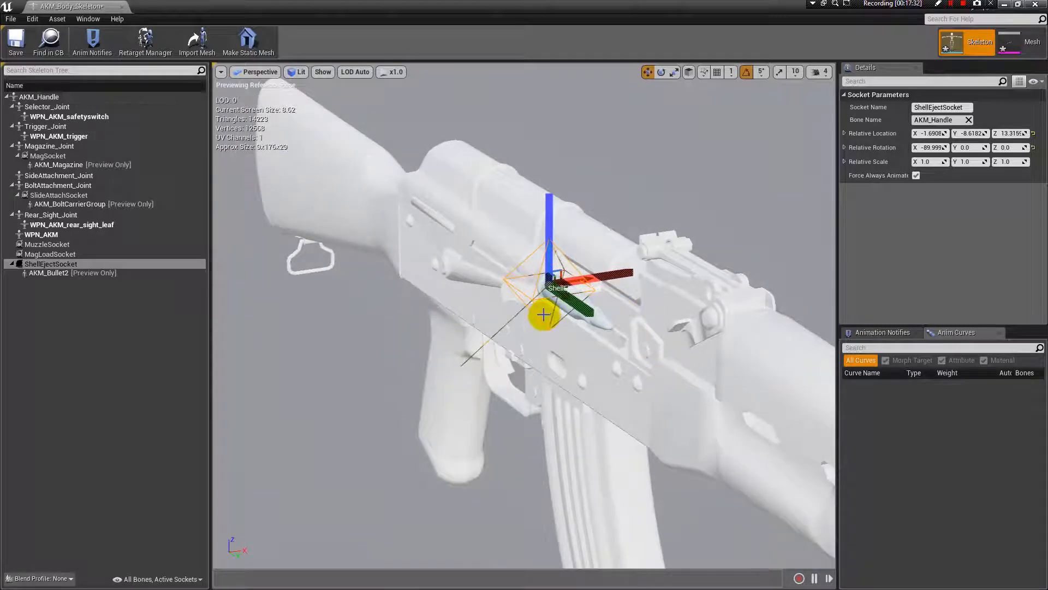
drag(412, 362, 632, 339)
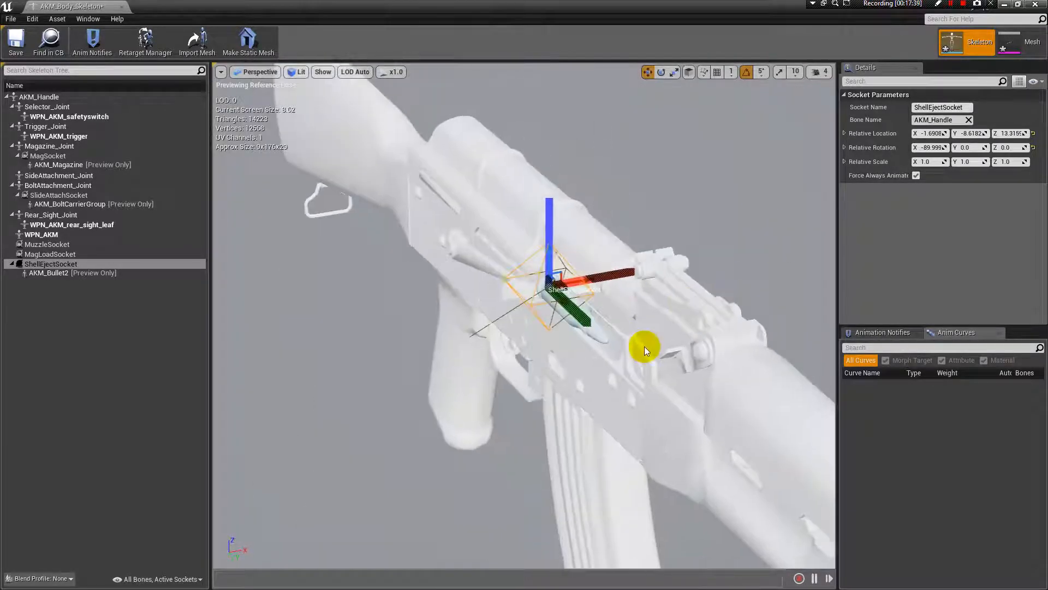
scroll(532, 375, up, 3)
- Nudge ShellEjectSocket sideways to a relative X location of about -2.02, and check its placement in the port
drag(532, 375, 436, 355)
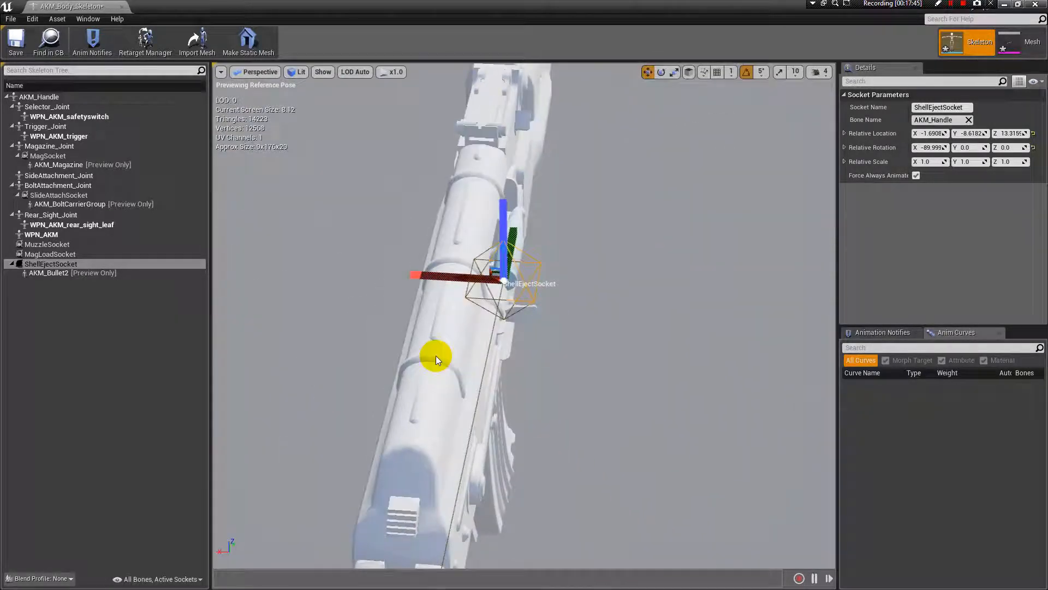
scroll(592, 351, down, 5)
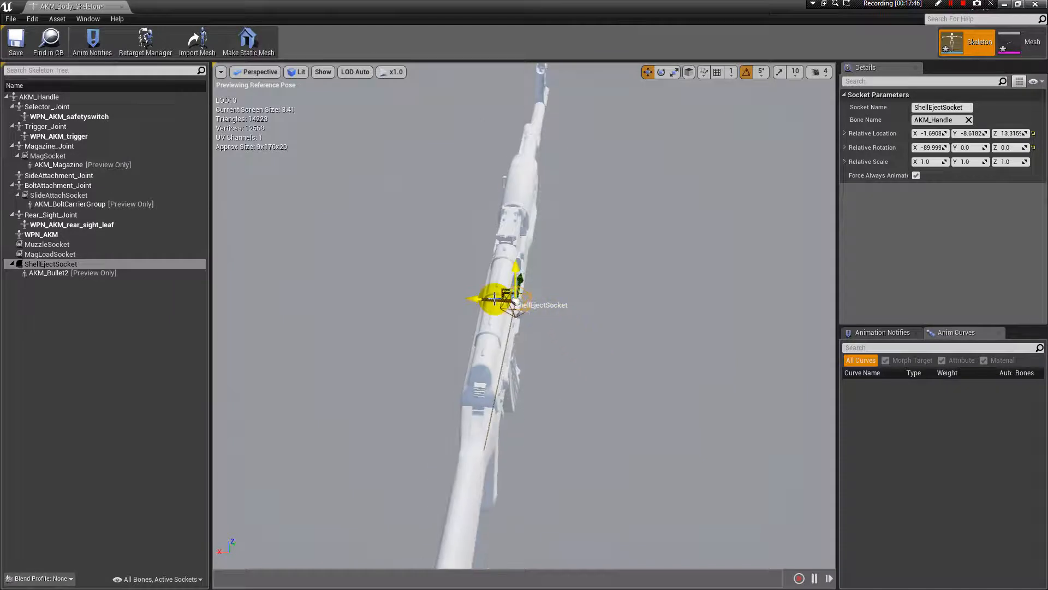
drag(489, 301, 636, 344)
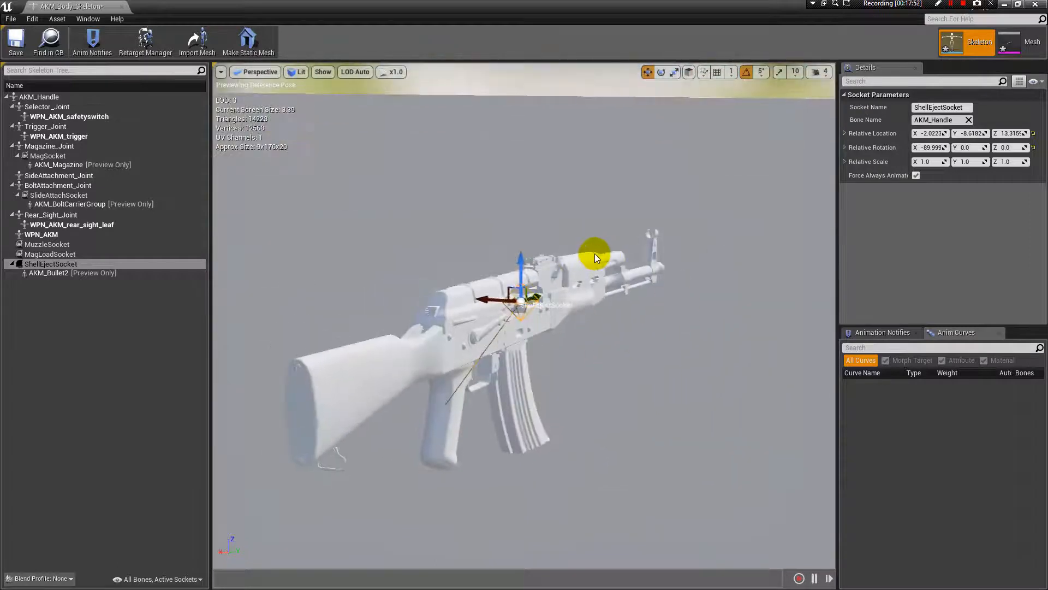
scroll(304, 335, up, 4)
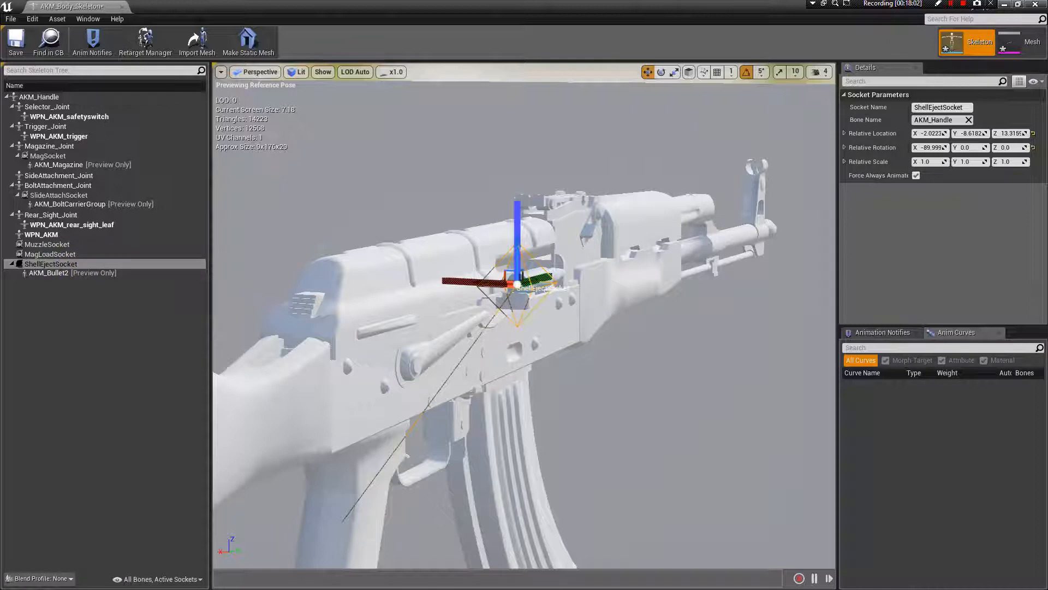
- Dock the AKM skeleton editor beside the TestRange level, and check the socket list of Skeleton_PistolBody in the Physical_Pistol meshes folder
drag(77, 6, 200, 10)
click(75, 6)
click(291, 359)
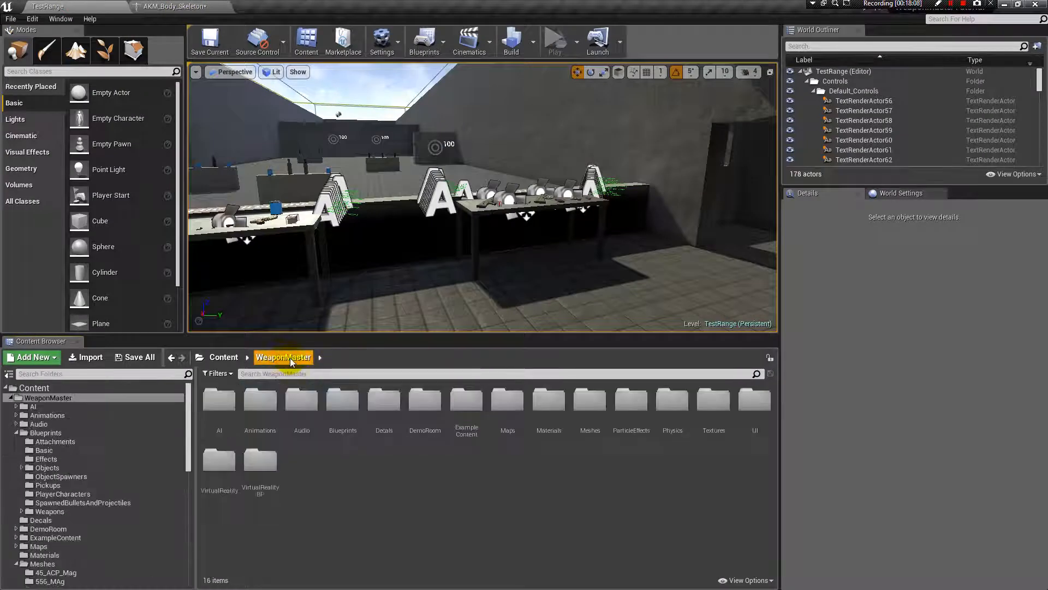
click(599, 411)
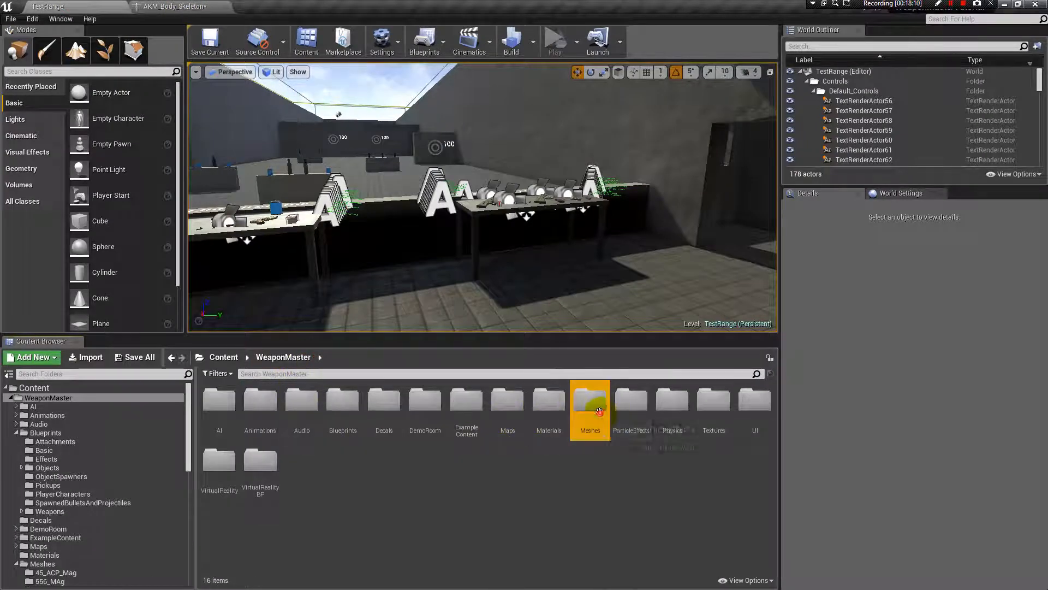
double_click(599, 411)
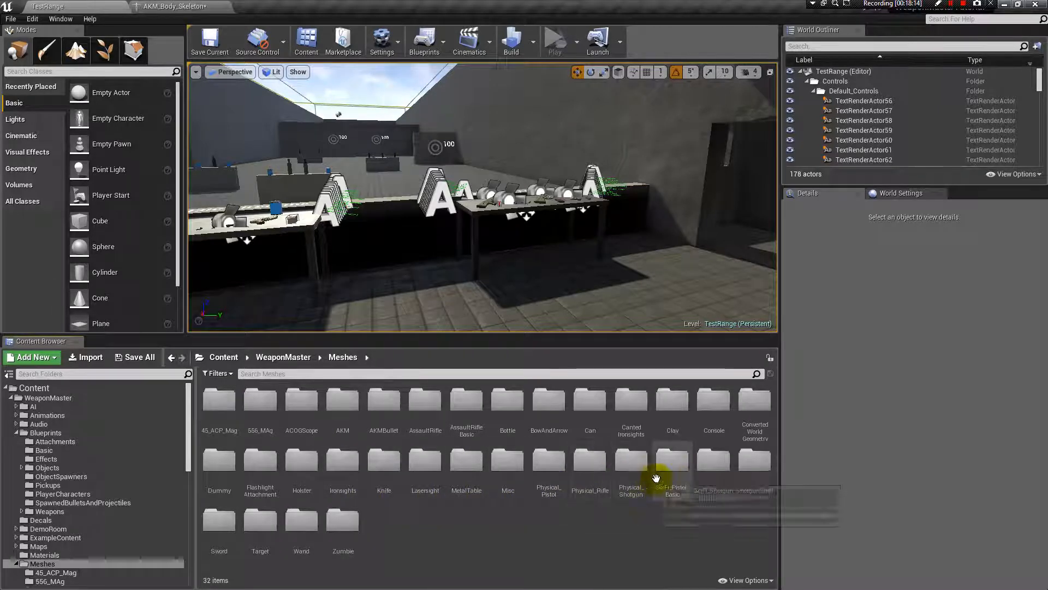
double_click(548, 468)
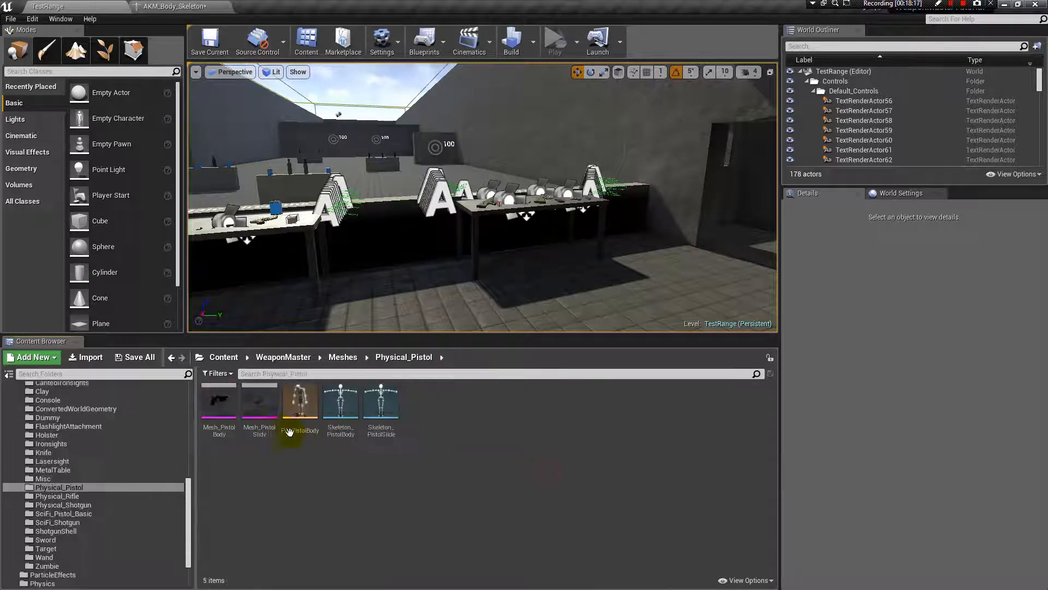
double_click(344, 404)
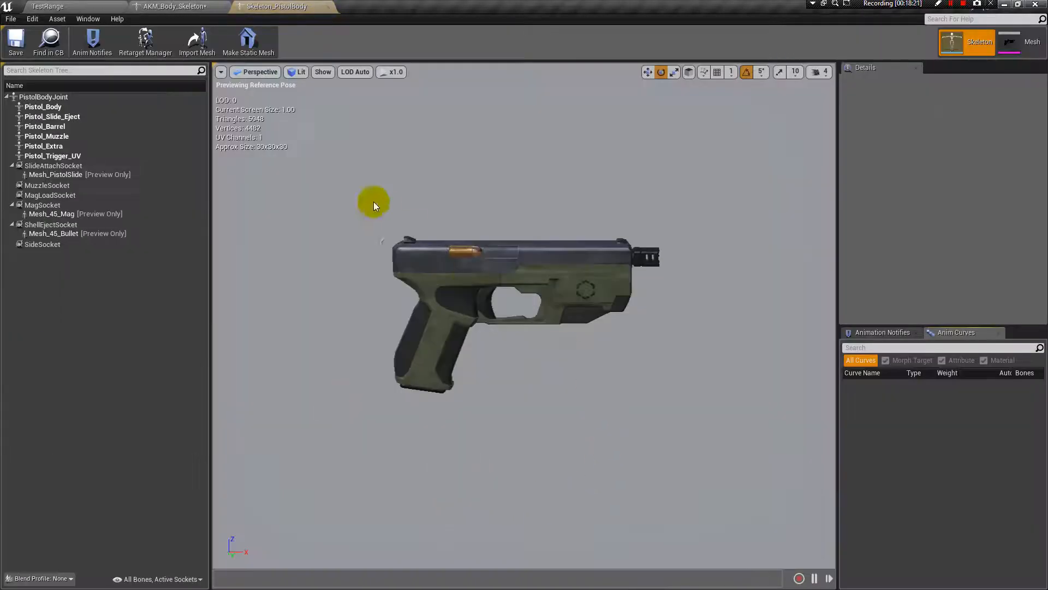
click(328, 6)
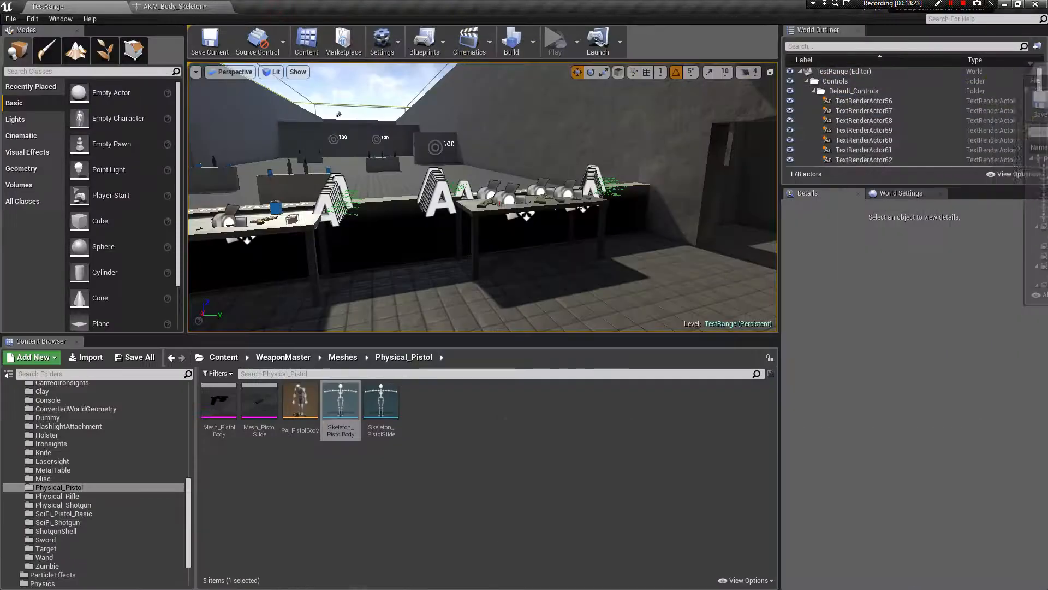
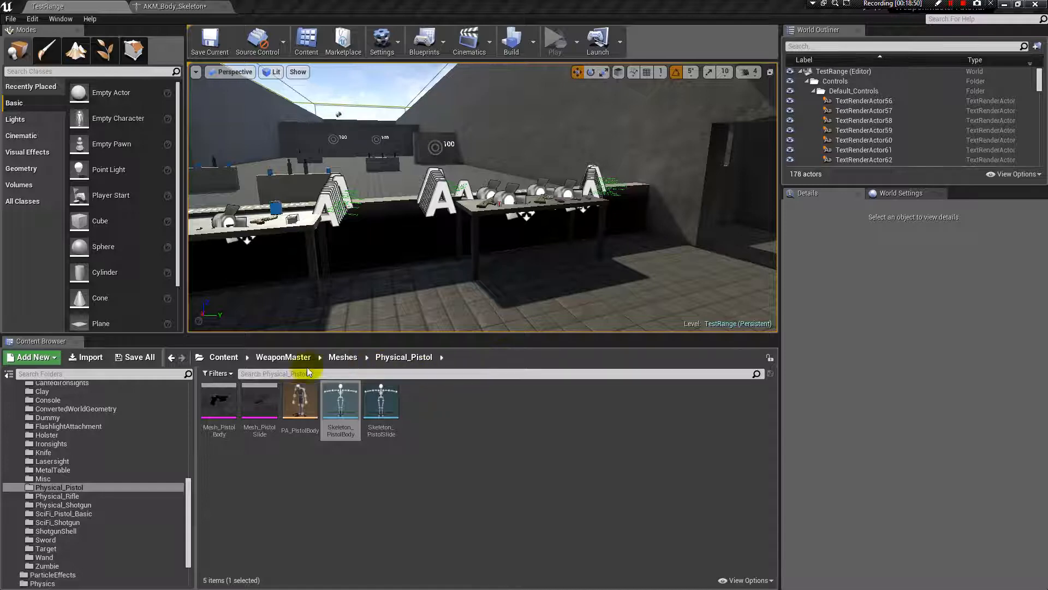
- Add a socket named SideSocket to SideAttachment_Joint in the AKM body skeleton
click(164, 7)
drag(639, 286, 673, 361)
alt+right_drag(674, 361, 671, 358)
alt+drag(672, 358, 552, 240)
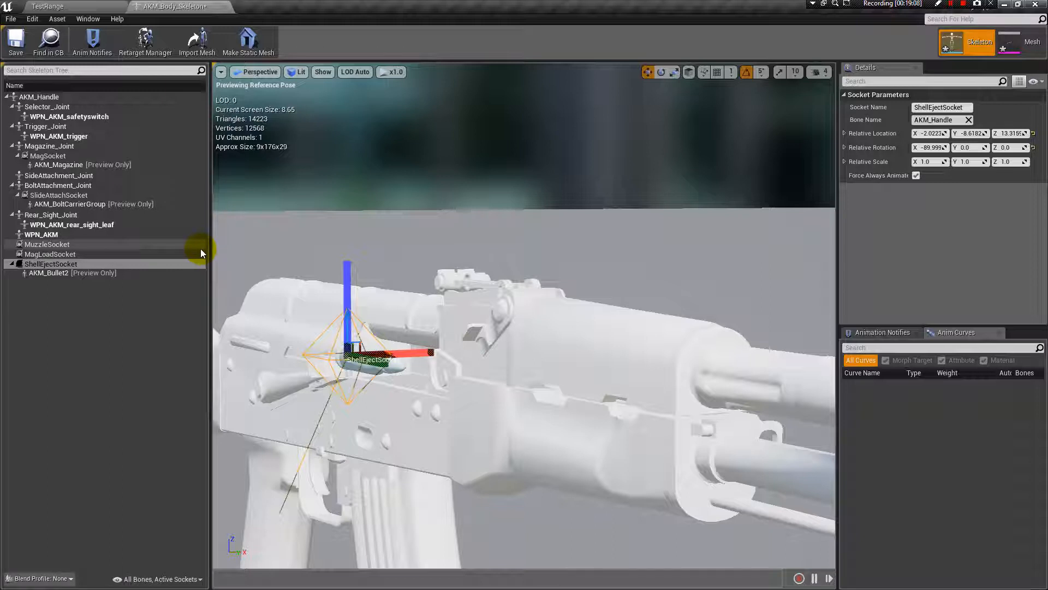
click(61, 175)
right_click(120, 176)
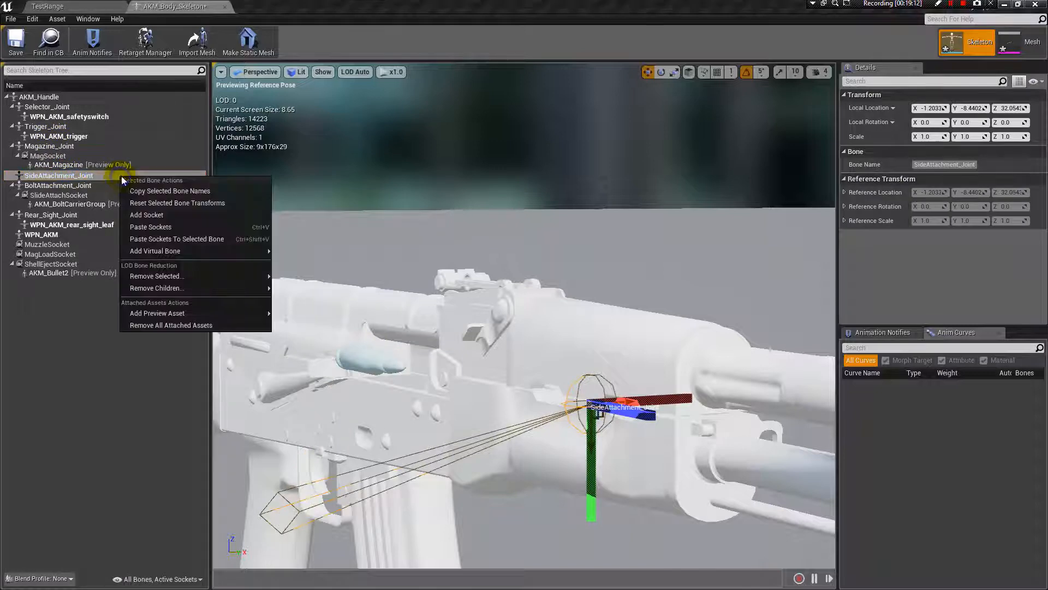
click(175, 215)
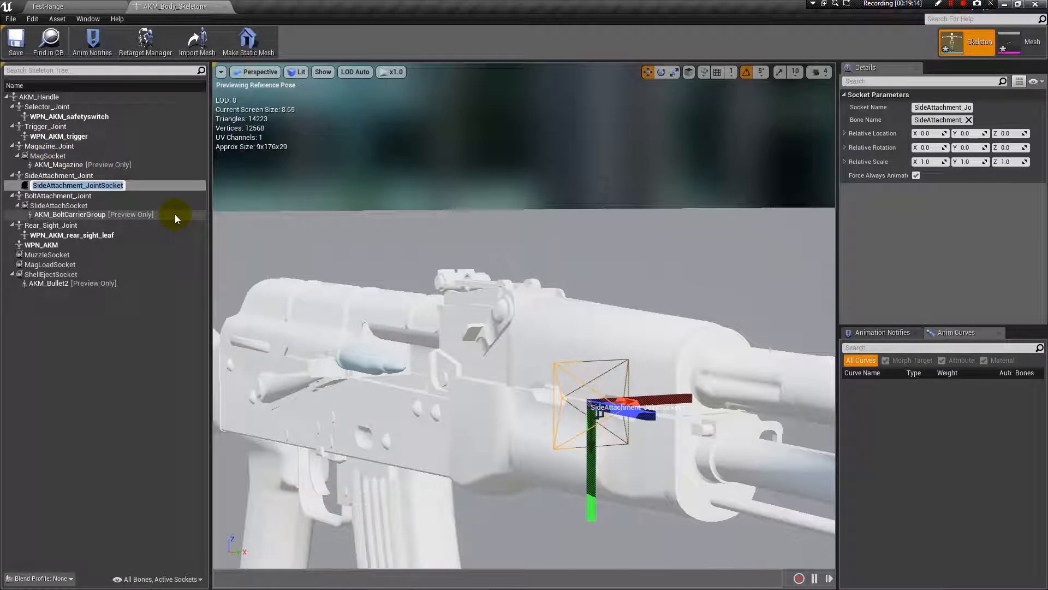
text(S)
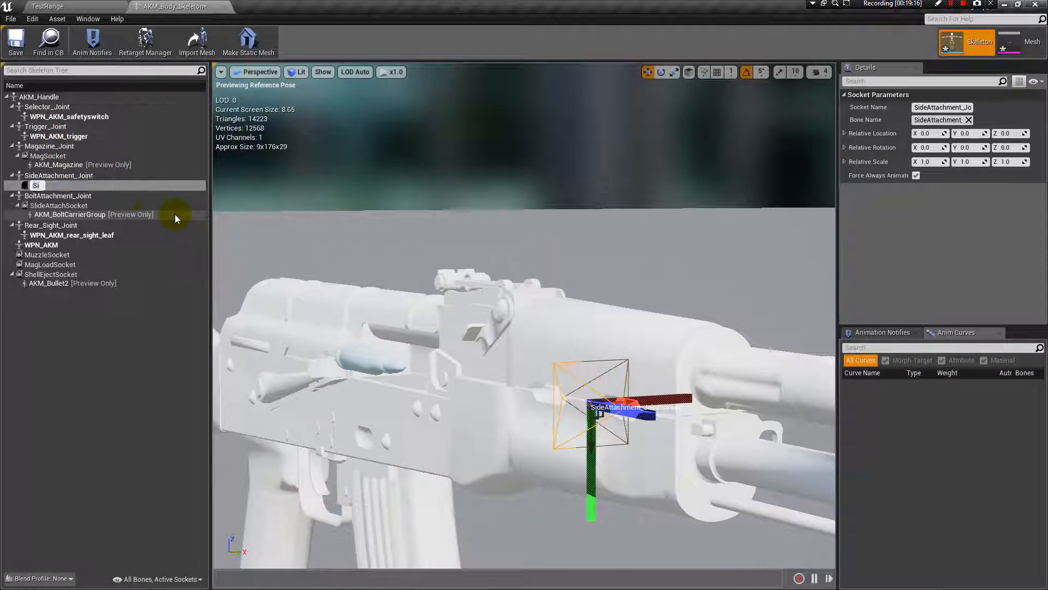
key(BackSpace)
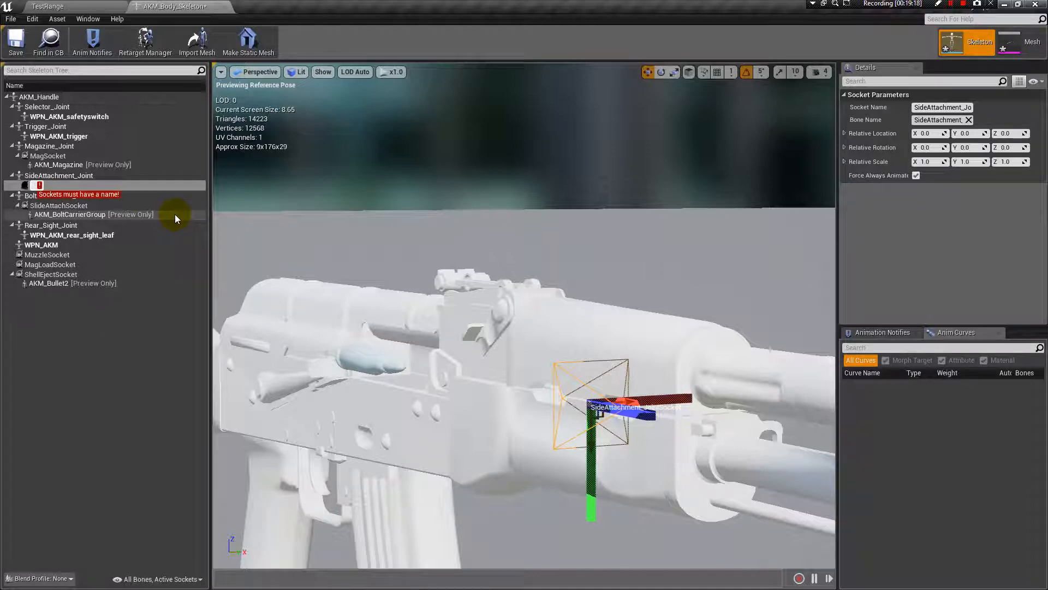
text(Side)
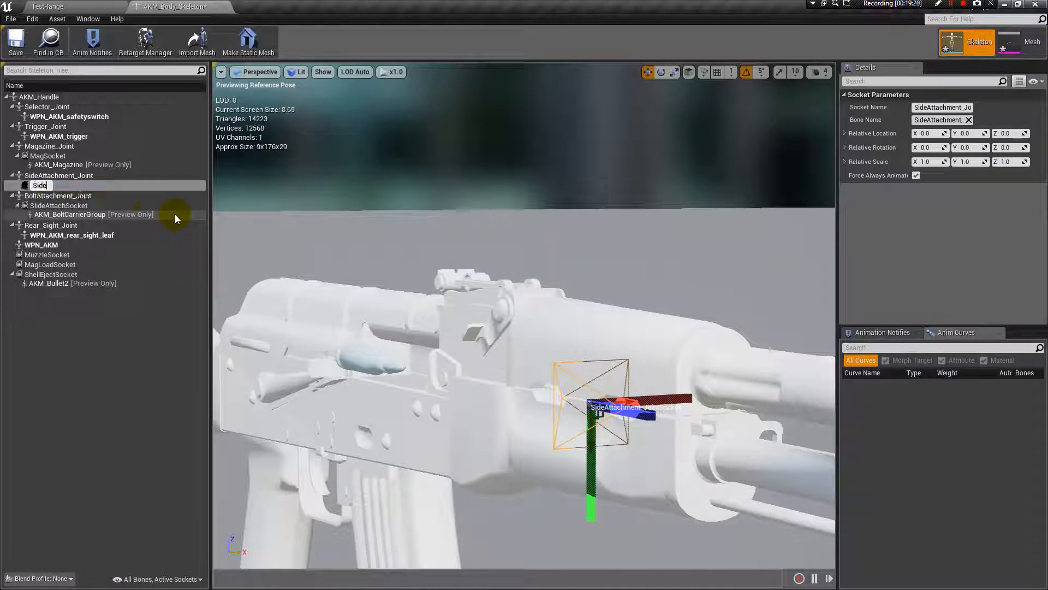
text(Socket)
key(Return)
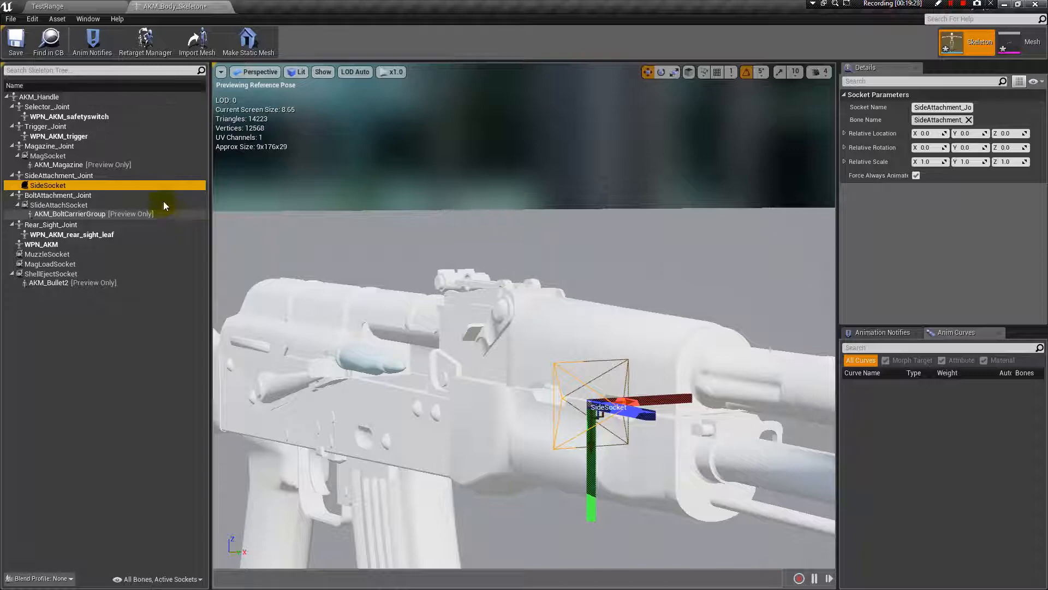
- Attach Mesh_Flashlight to SideSocket as a preview asset
drag(538, 205, 535, 207)
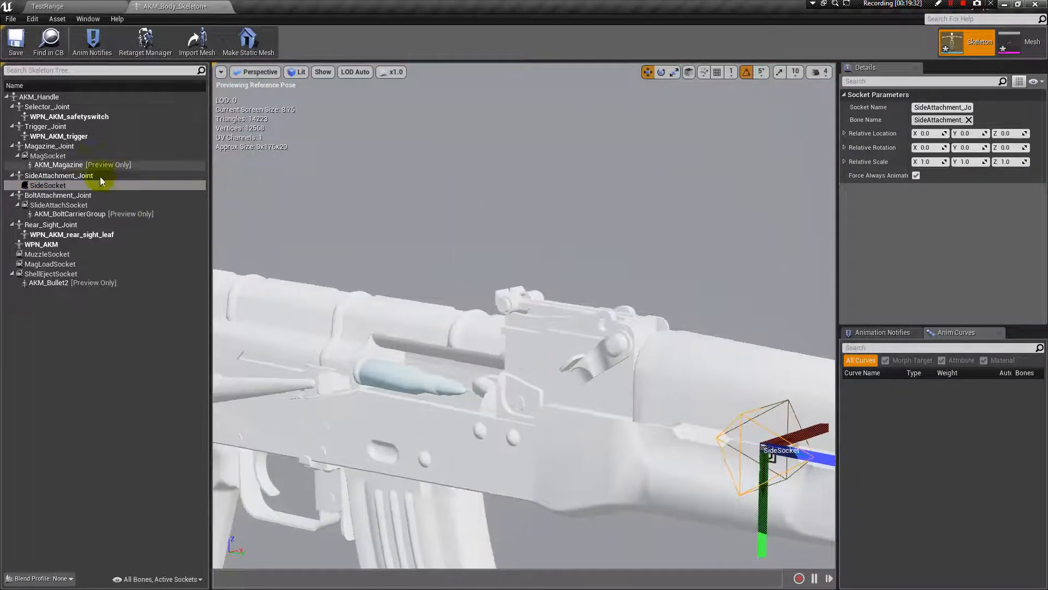
right_click(81, 186)
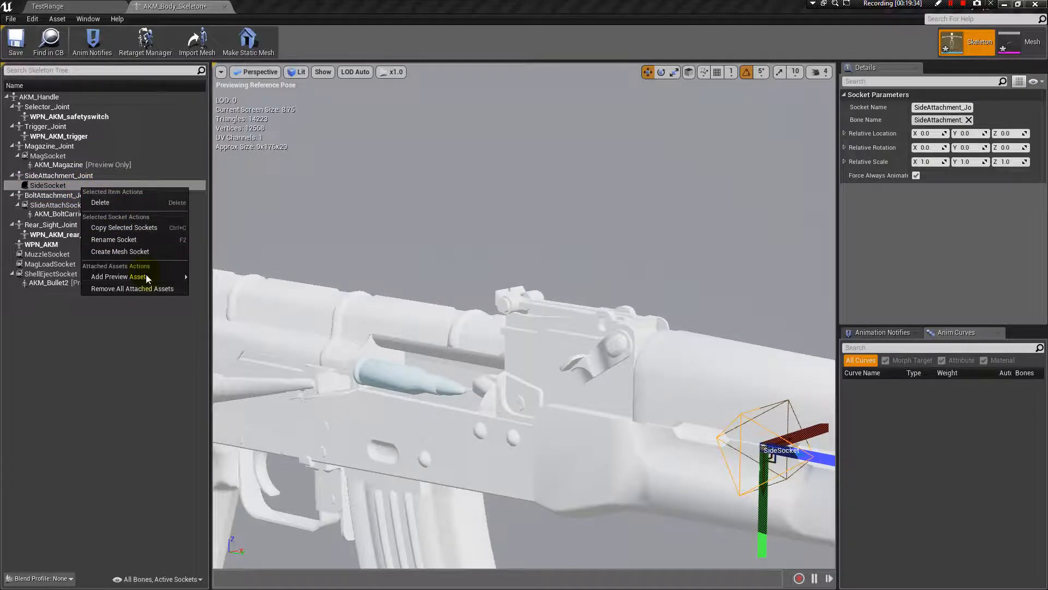
mouse_move(146, 275)
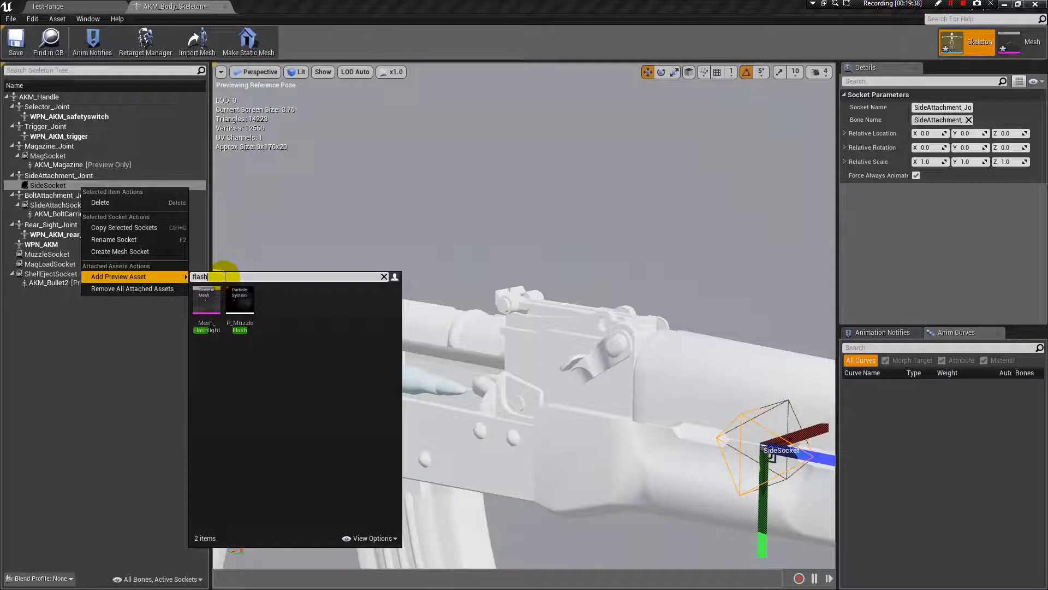
click(208, 314)
drag(669, 263, 620, 263)
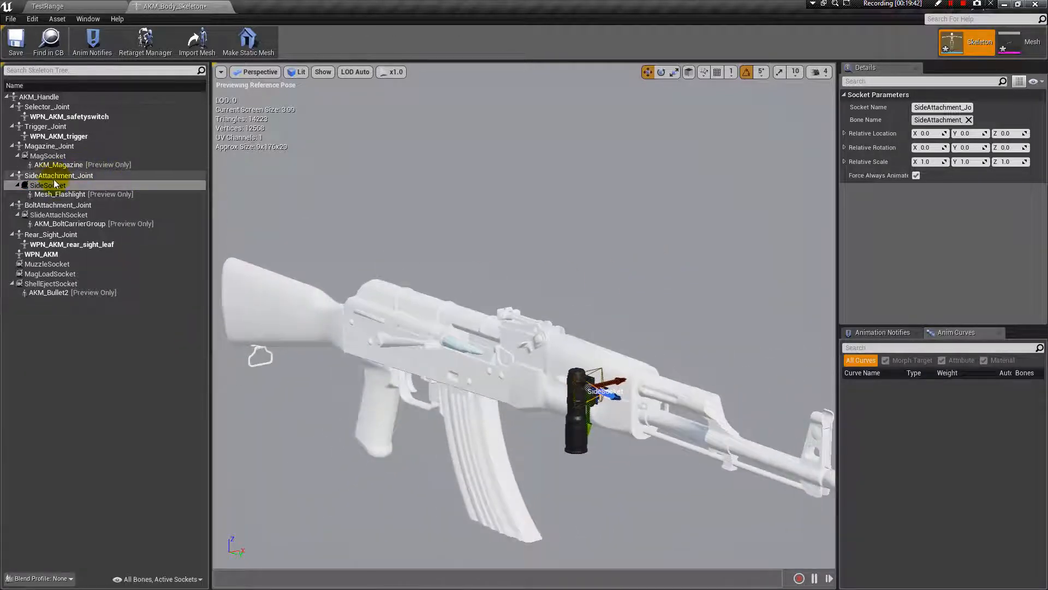
- Rotate SideSocket about its X axis to about -90 degrees so the flashlight points along the barrel
key(e)
drag(612, 367, 728, 364)
alt+drag(640, 320, 541, 306)
alt+right_drag(640, 320, 687, 320)
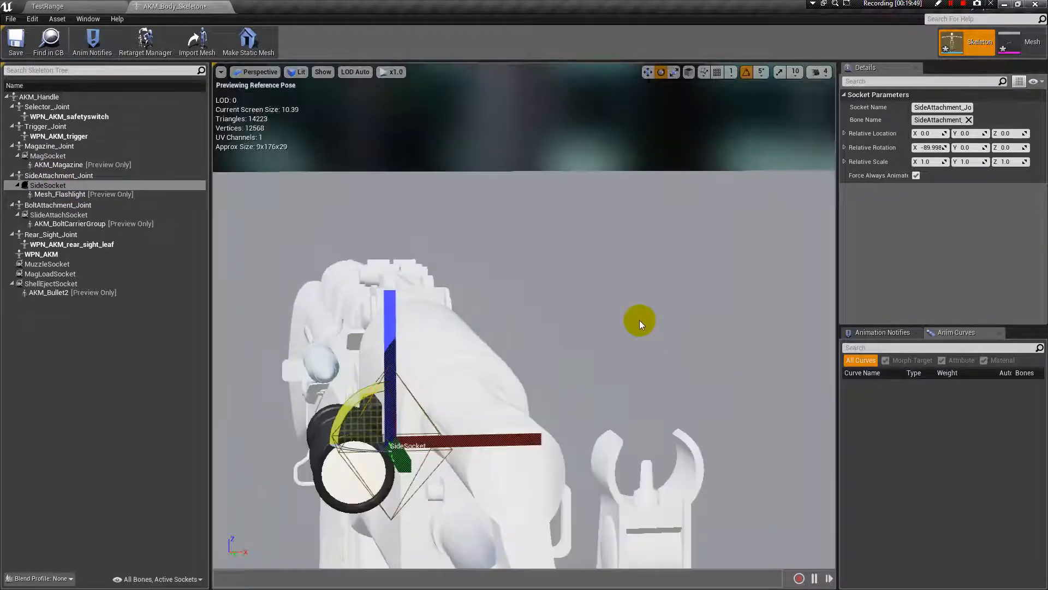
- Shift SideSocket sideways to a relative X location of about -0.69, and check the flashlight's placement on the handguard
key(w)
drag(419, 443, 401, 440)
alt+drag(611, 318, 437, 338)
alt+right_drag(451, 360, 404, 350)
alt+drag(404, 350, 451, 359)
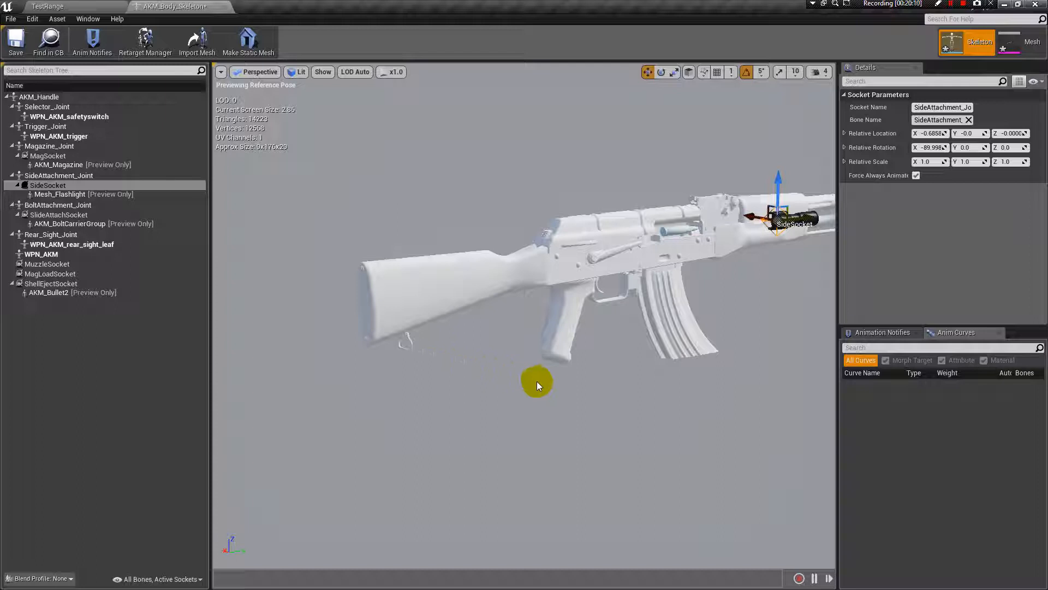
alt+drag(524, 327, 619, 278)
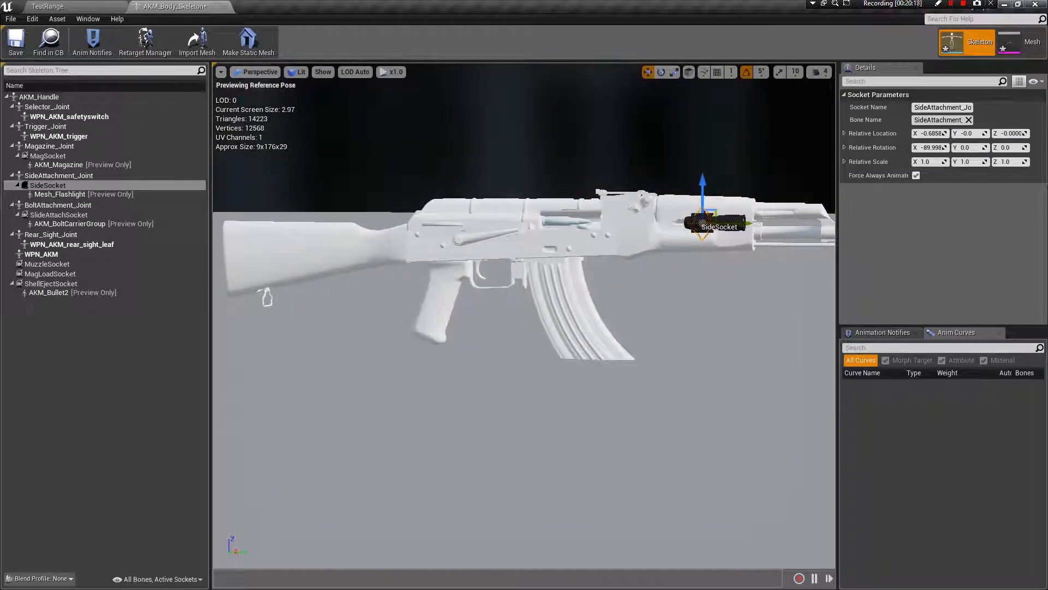
- Save the AKM body skeleton and close its editor
click(18, 44)
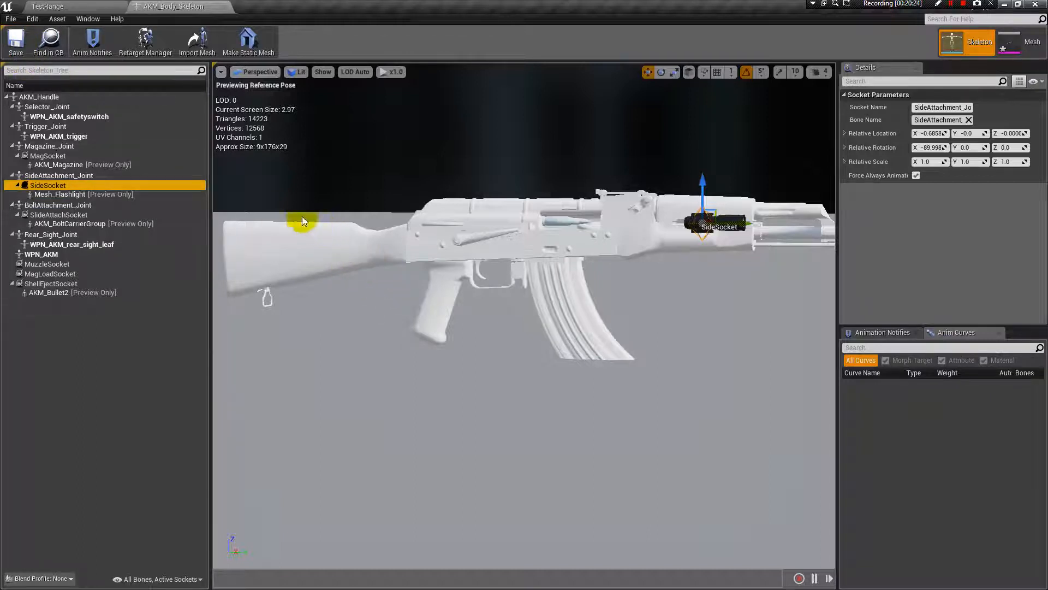
click(11, 20)
click(30, 80)
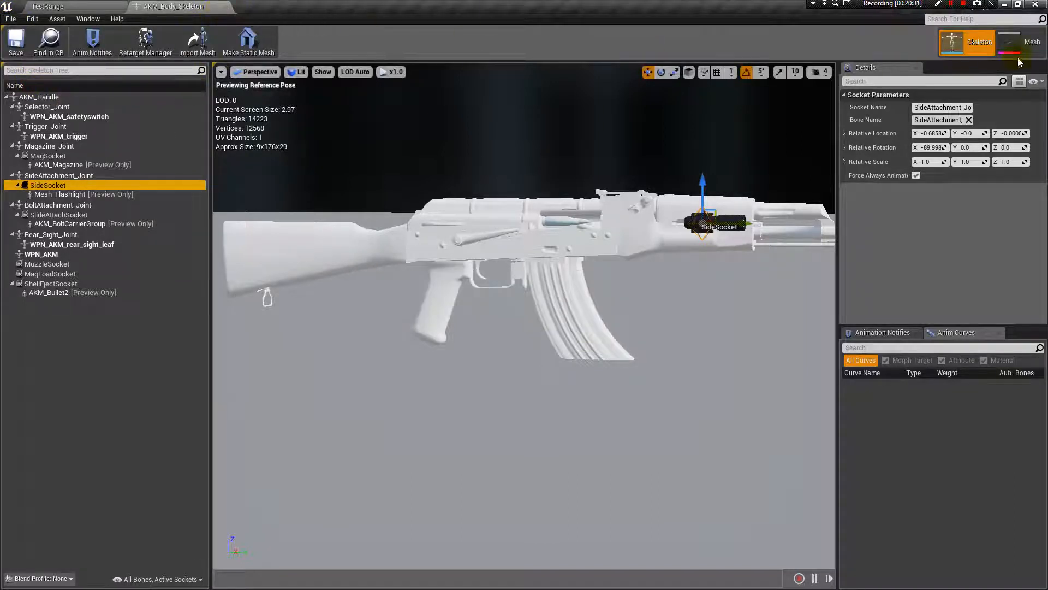
click(232, 7)
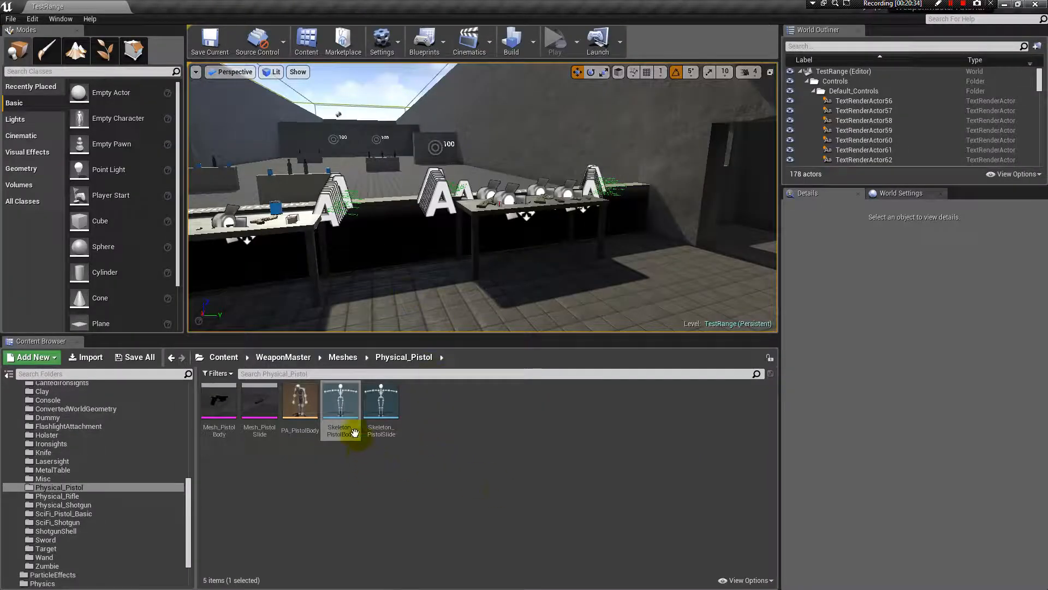
- Open Skeleton_PistolSlide and examine the placement of its InteractionSocket and BulletSocket on the slide
double_click(385, 413)
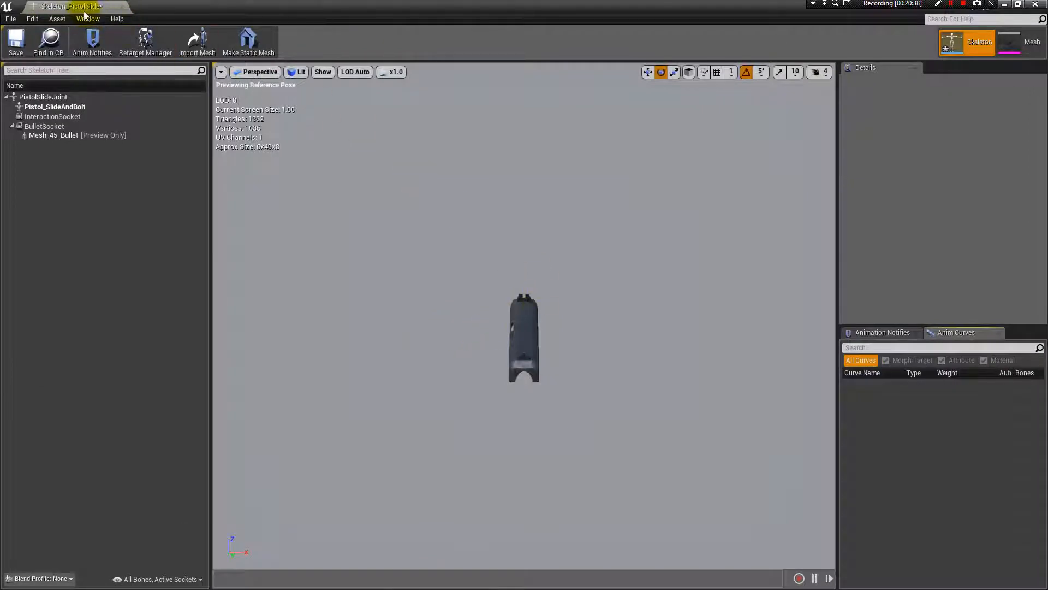
drag(396, 295, 393, 280)
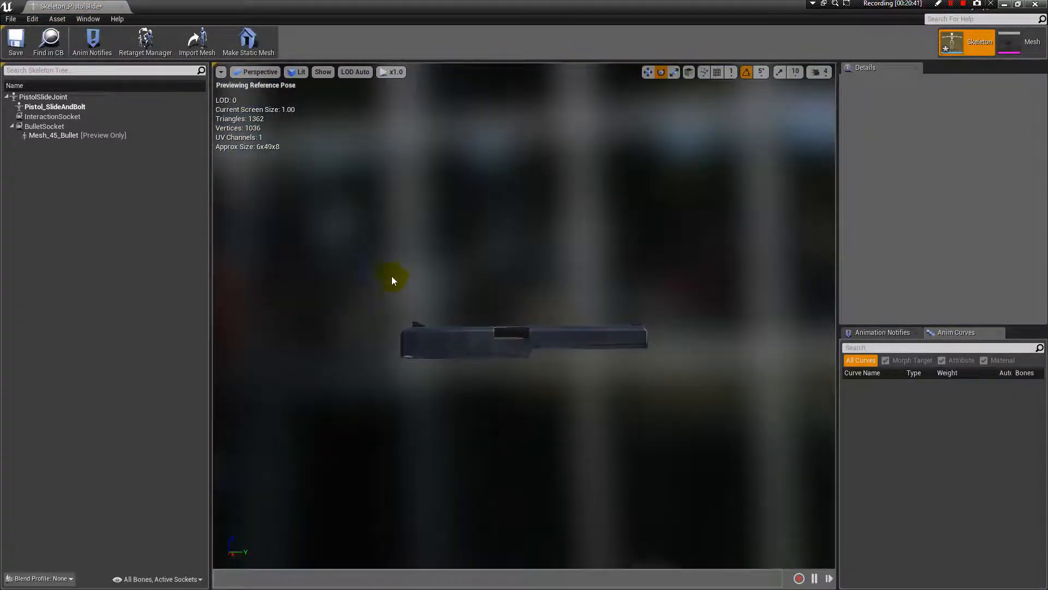
right_drag(392, 281, 392, 270)
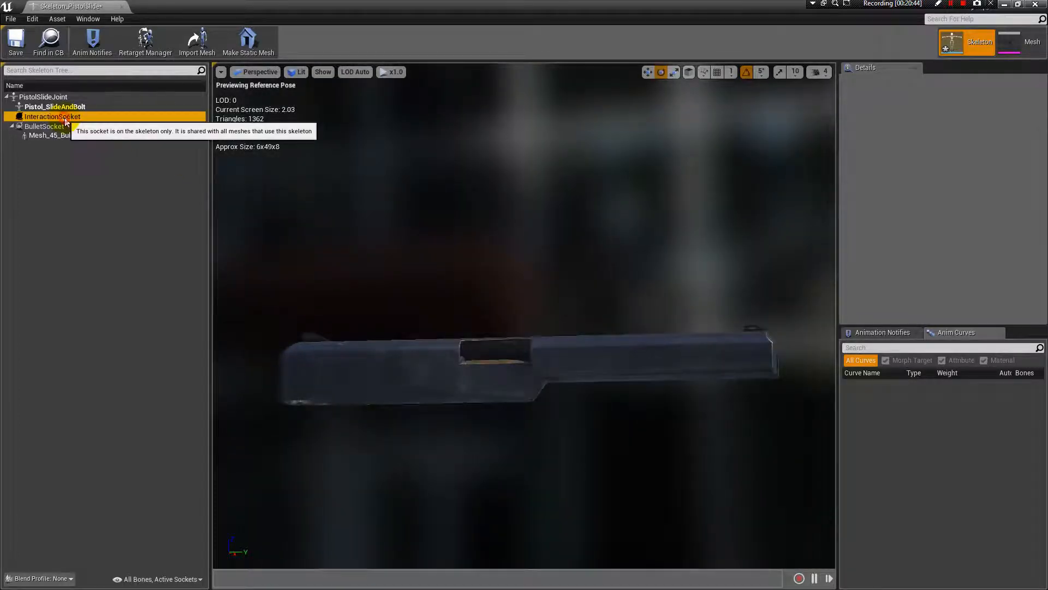
click(66, 116)
drag(393, 273, 389, 271)
click(44, 126)
drag(494, 224, 461, 240)
drag(96, 117, 83, 96)
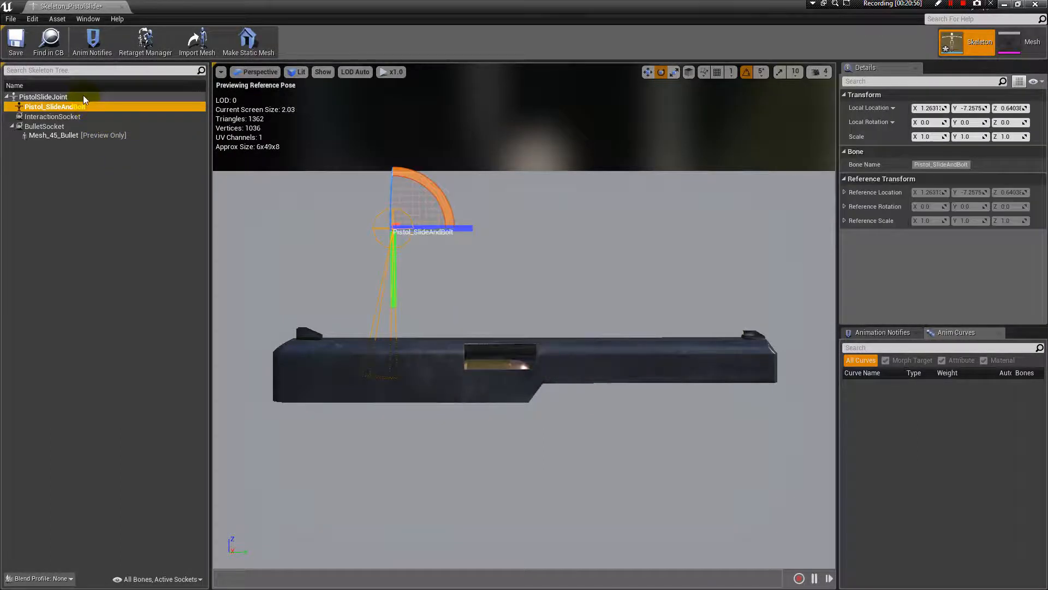
click(45, 126)
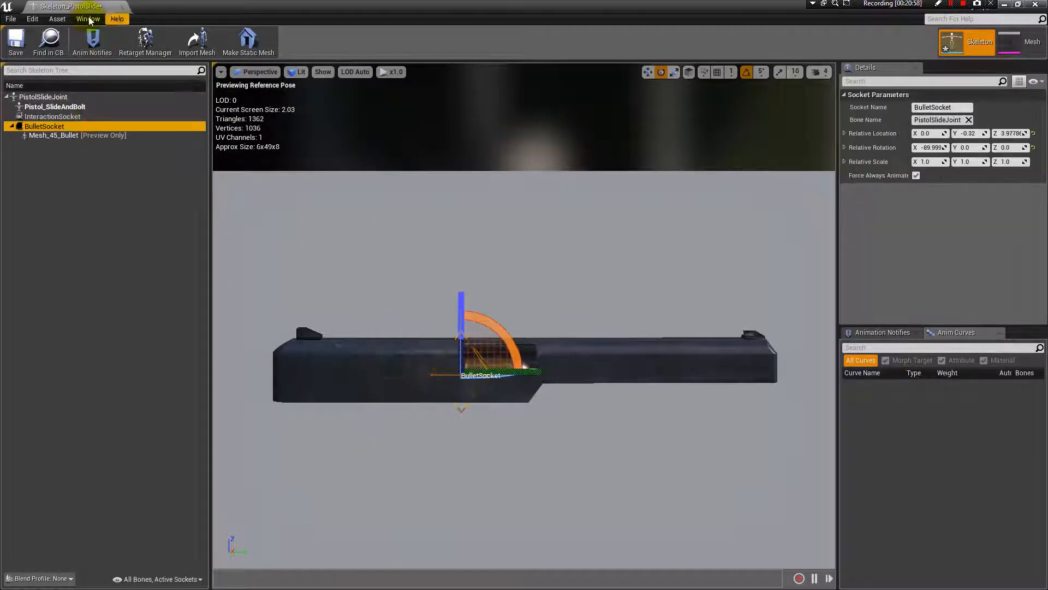
key(alt+Tab)
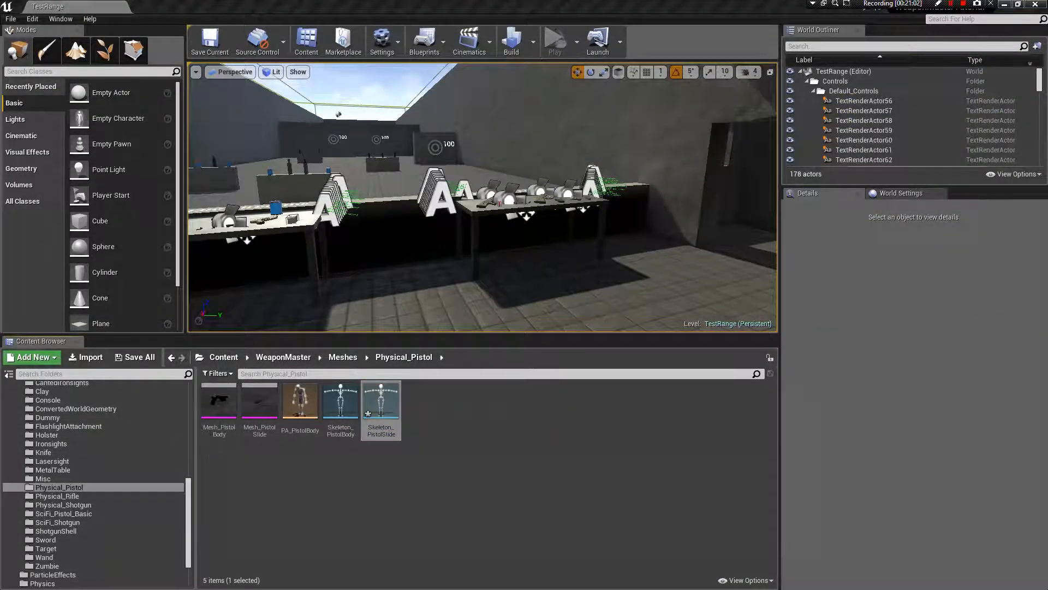
- Open the shotgun bolt group skeleton from the Physical_Shotgun meshes folder to view its sockets
click(338, 358)
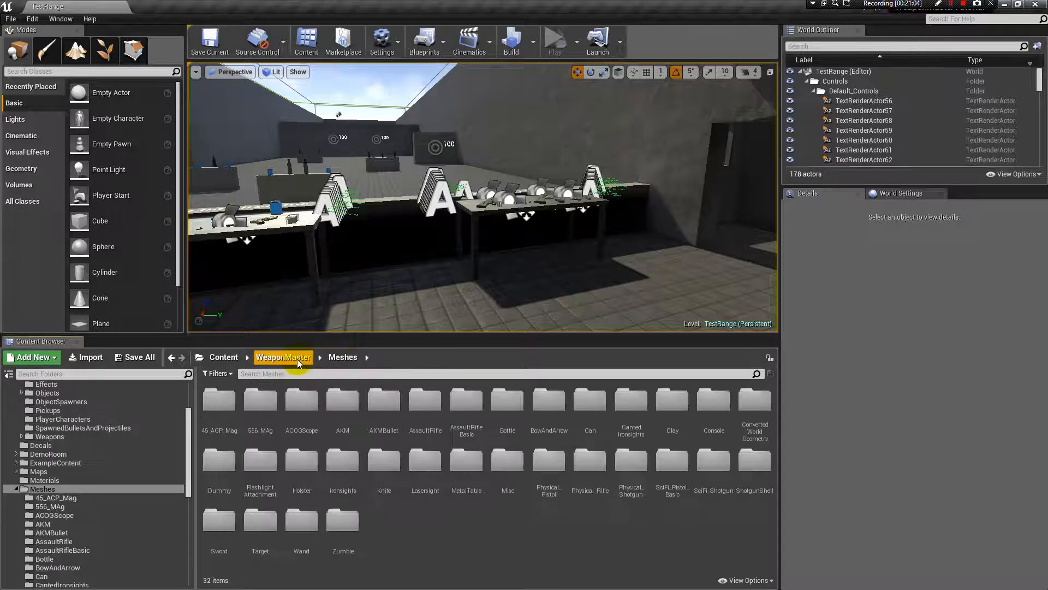
click(279, 358)
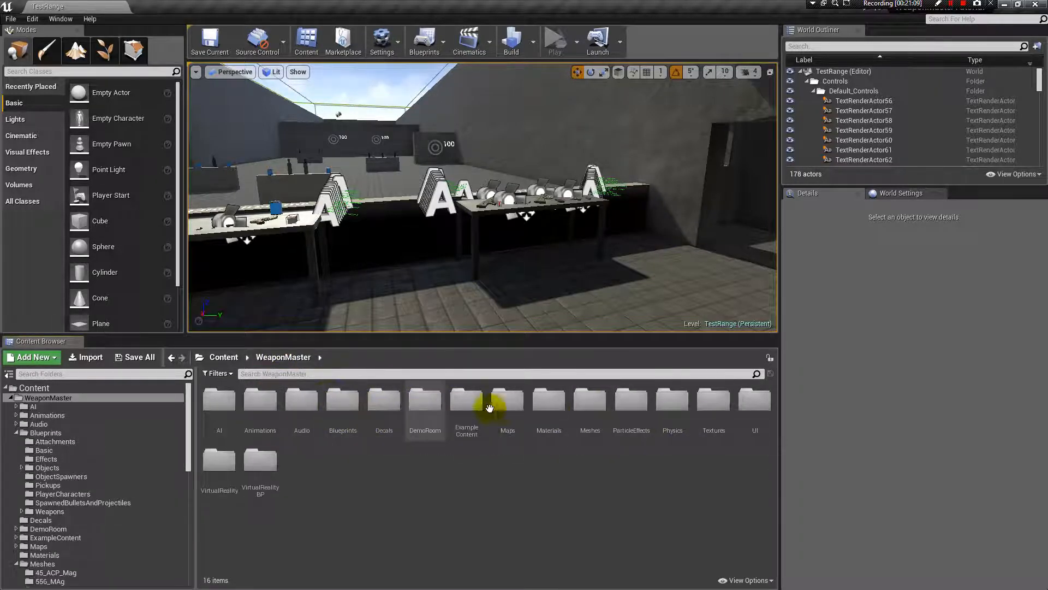
double_click(589, 403)
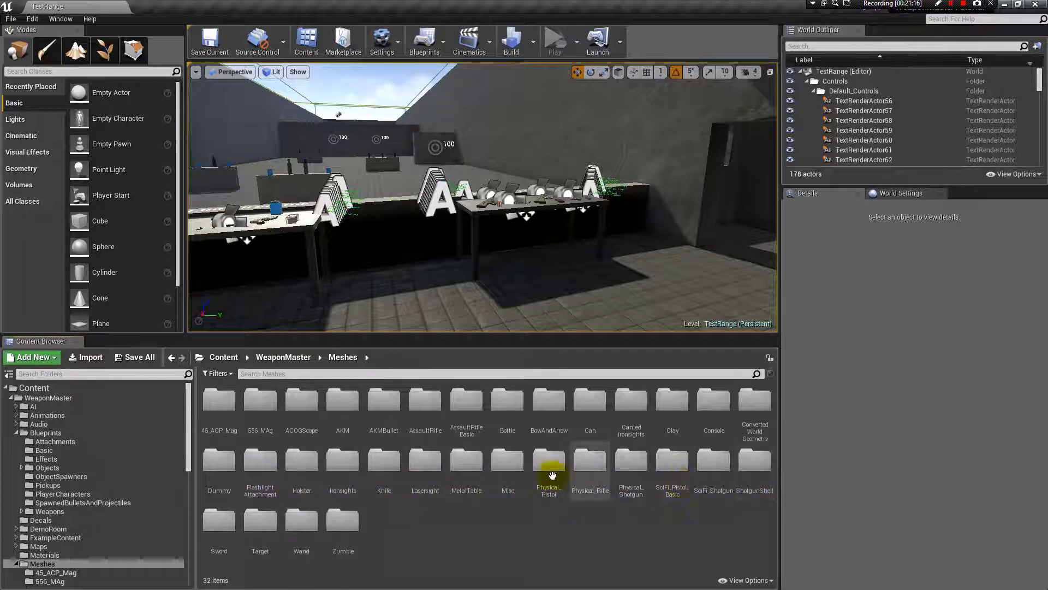
double_click(630, 459)
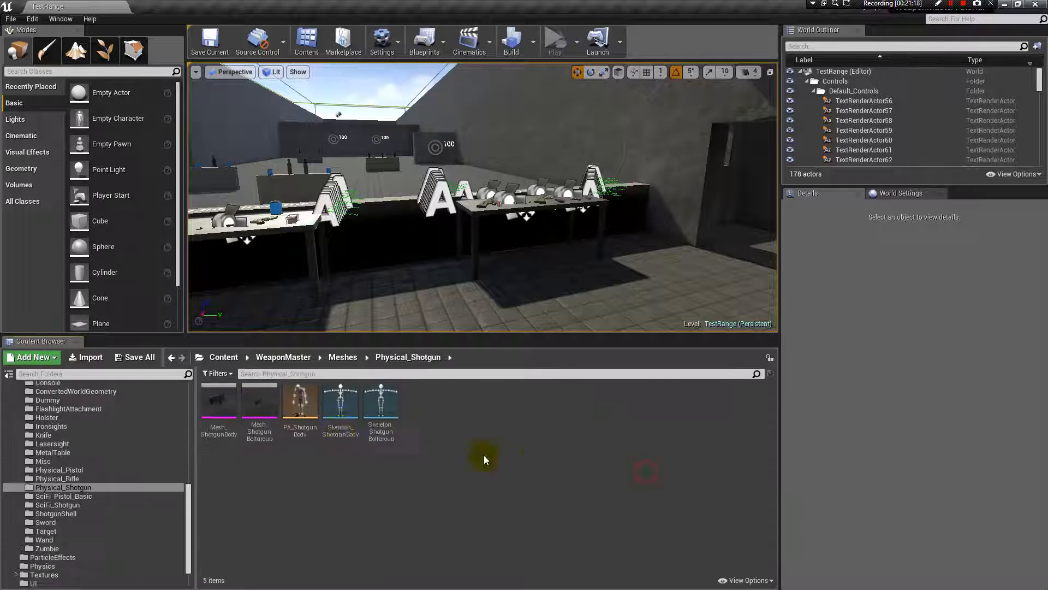
click(381, 401)
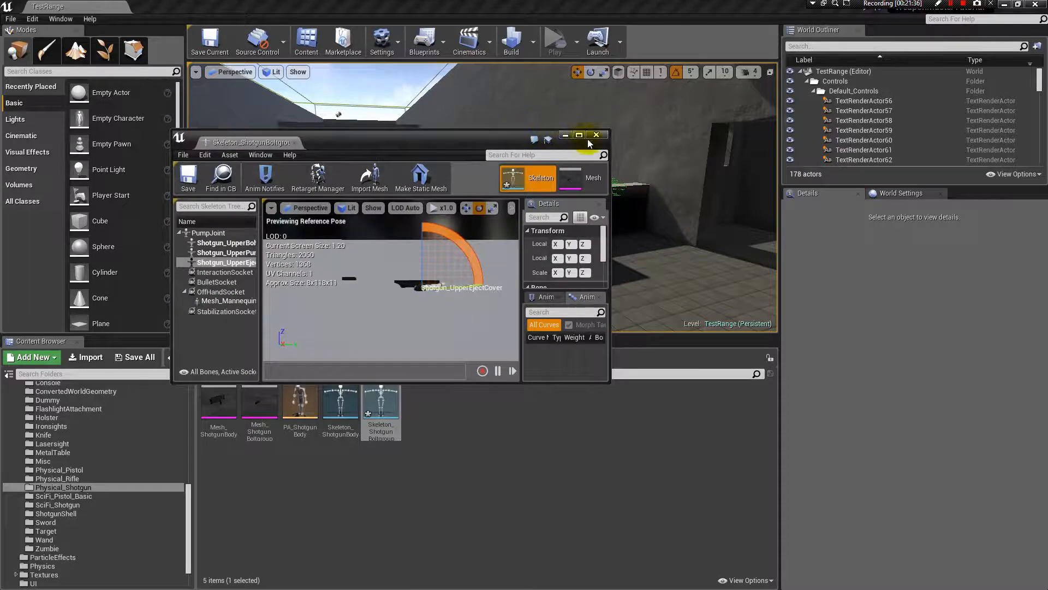
- Examine how OffHandSocket and its preview hand sit on the shotgun pump, and close the shotgun skeleton
click(580, 135)
drag(741, 314, 735, 315)
scroll(599, 242, up, 5)
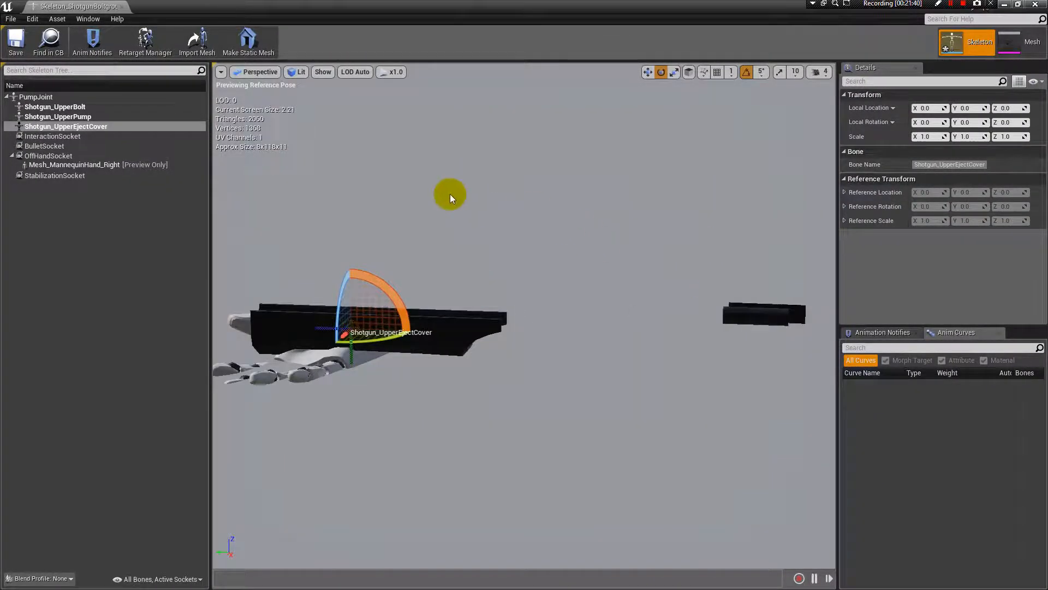
click(22, 156)
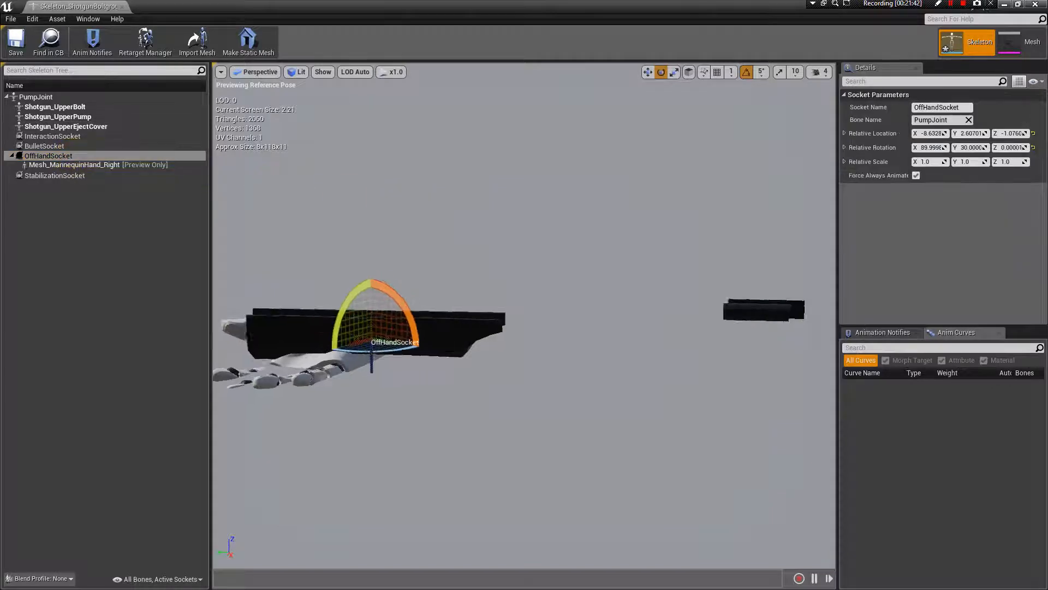
key(f)
alt+drag(524, 315, 384, 205)
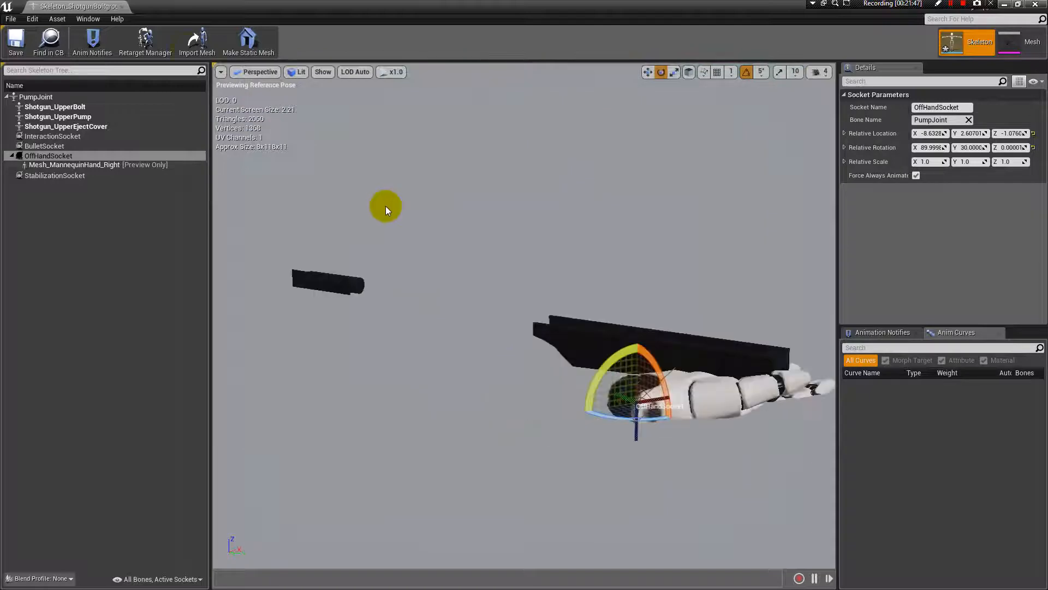
click(122, 7)
- Open AKM_Body_Skeleton from the AKM folder in WeaponMaster's Meshes
drag(270, 408, 378, 355)
click(348, 357)
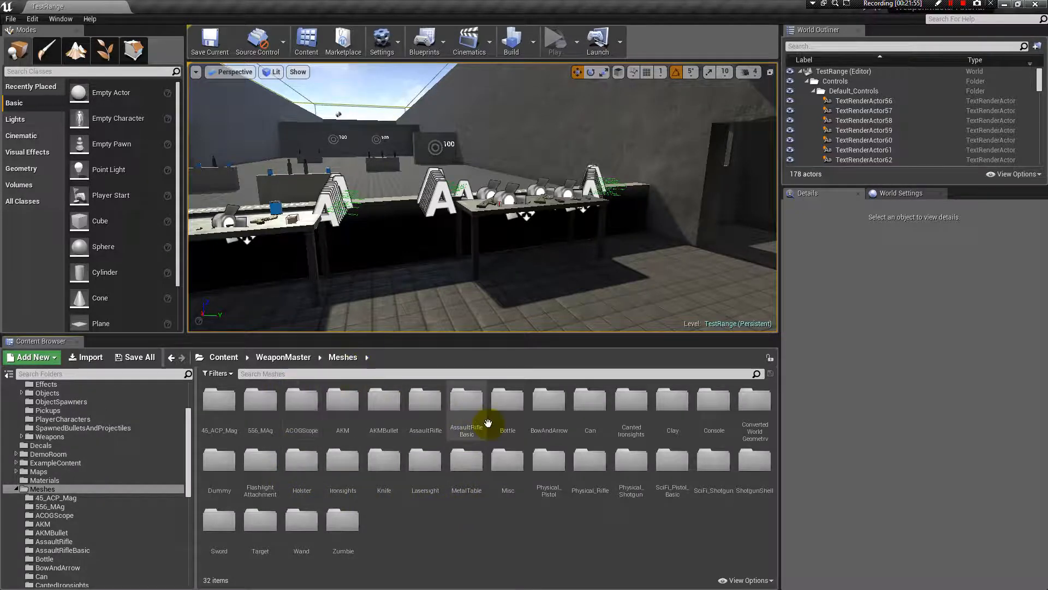
double_click(354, 414)
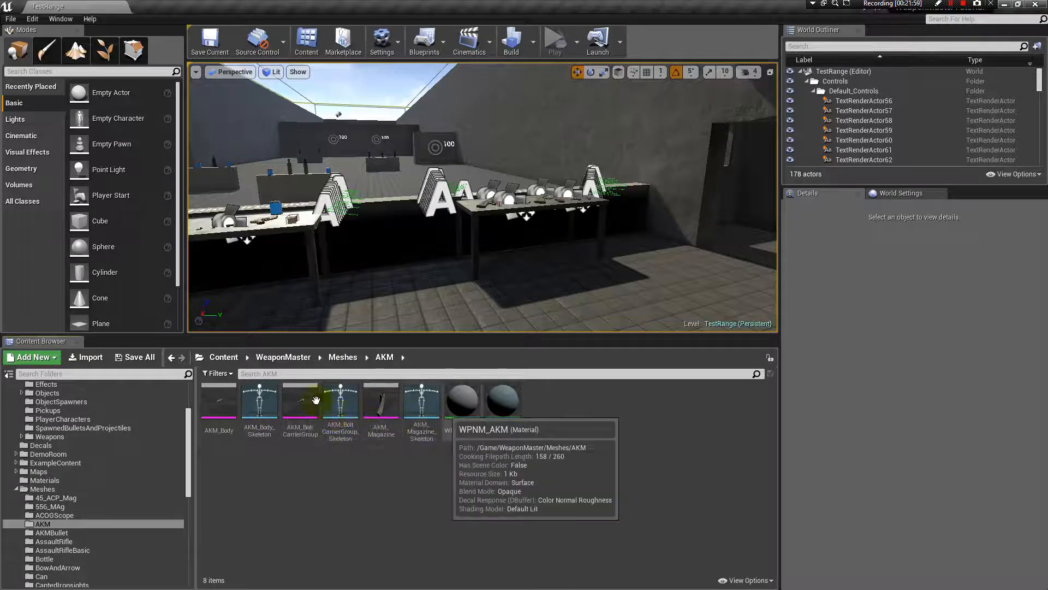
double_click(259, 403)
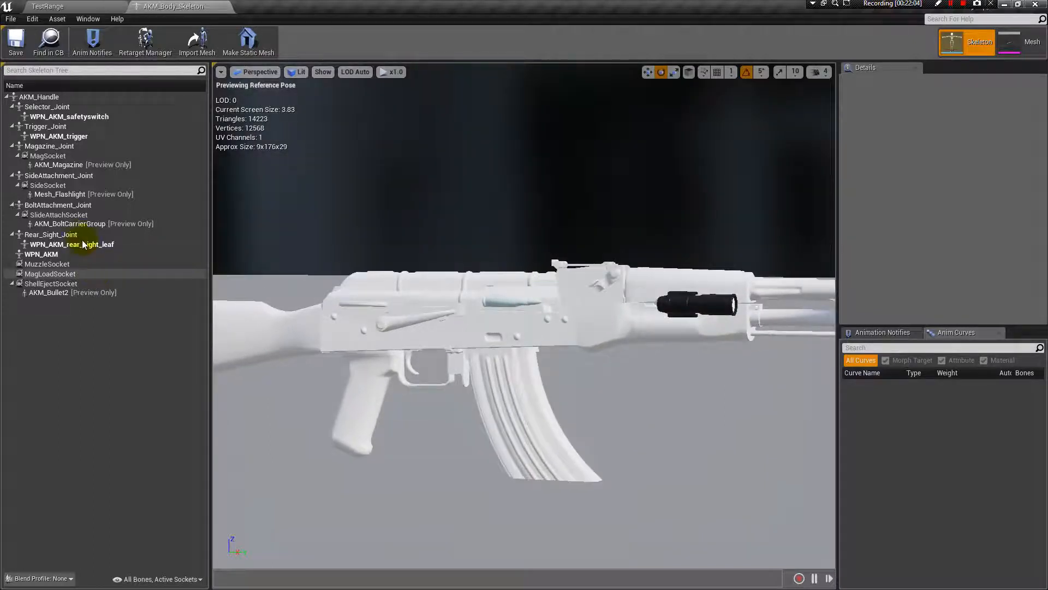
- Add a socket named OffHandSocket to the AKM_Handle bone
click(81, 97)
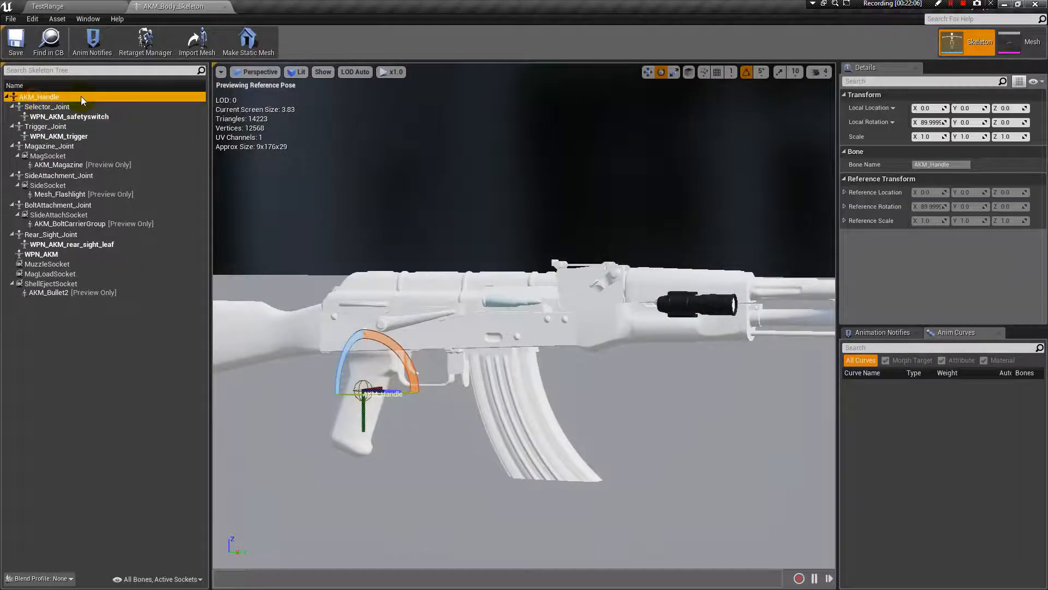
right_click(81, 96)
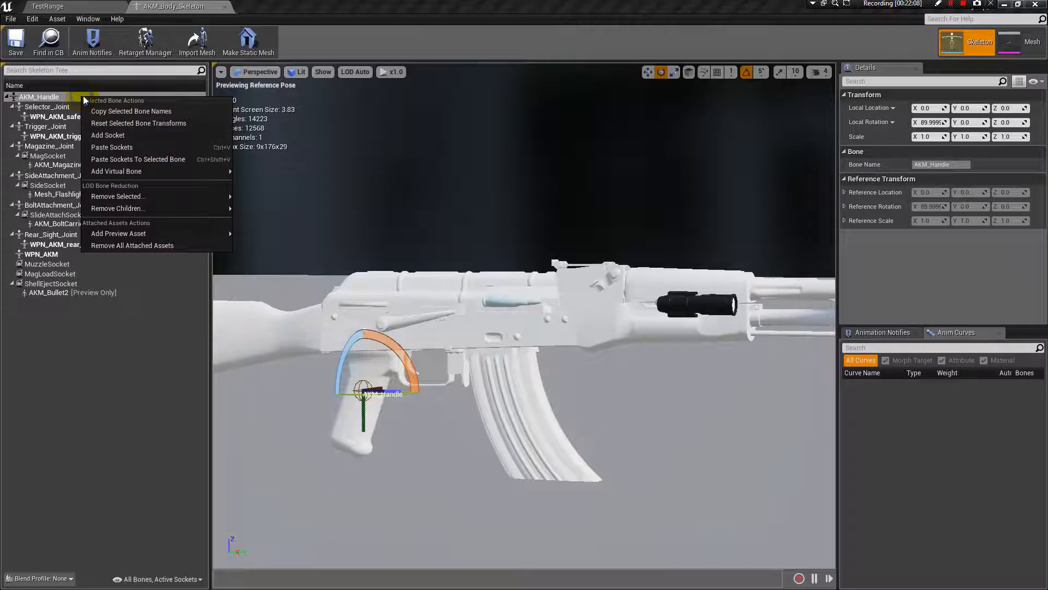
click(150, 135)
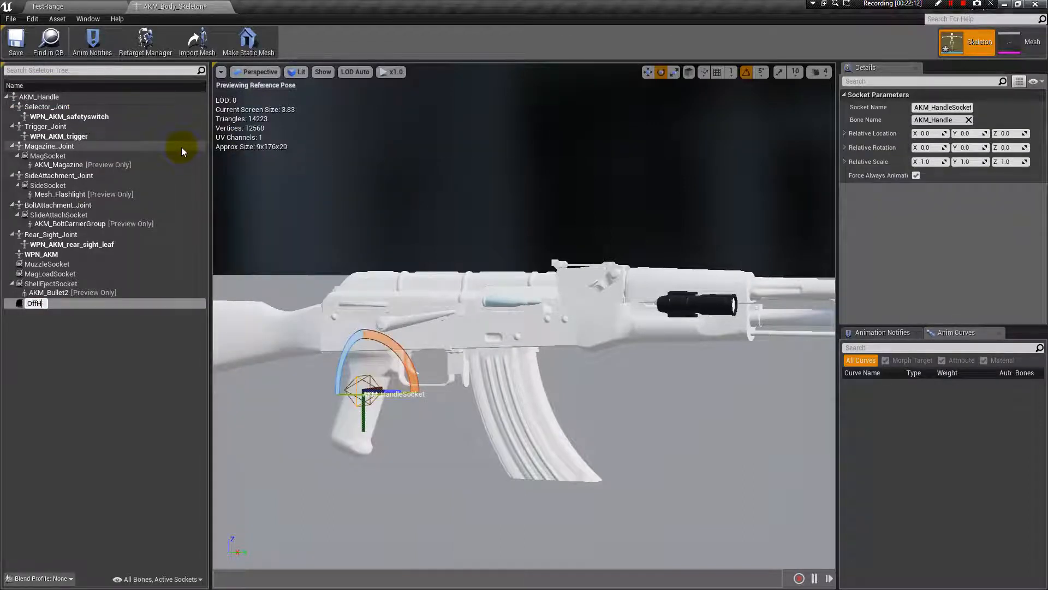
text(OffHandSocket)
key(Return)
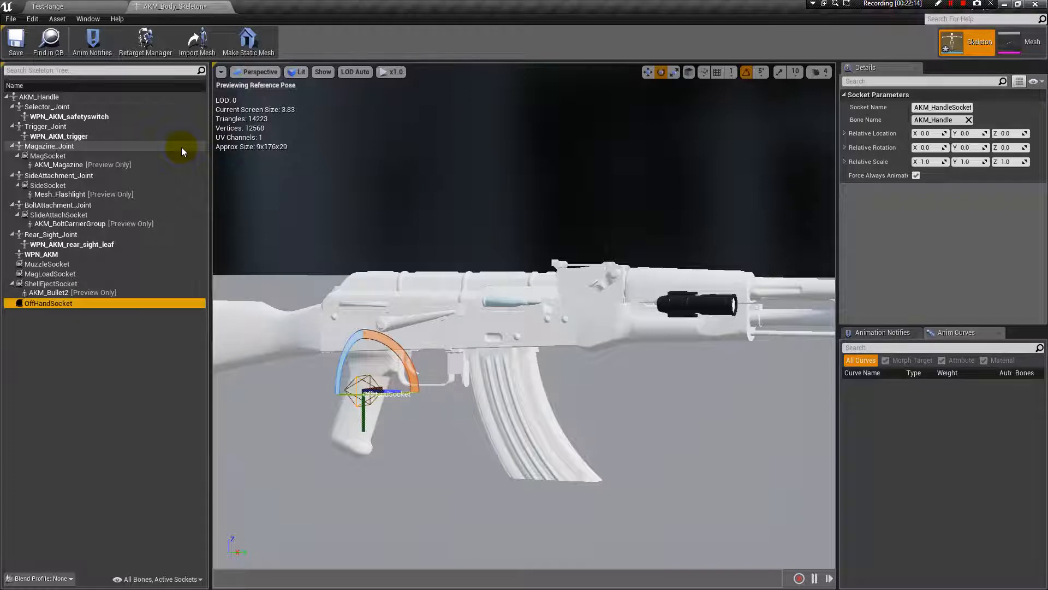
- Attach the Mesh_MannequinHand_Right mesh to OffHandSocket as its preview asset
right_click(85, 305)
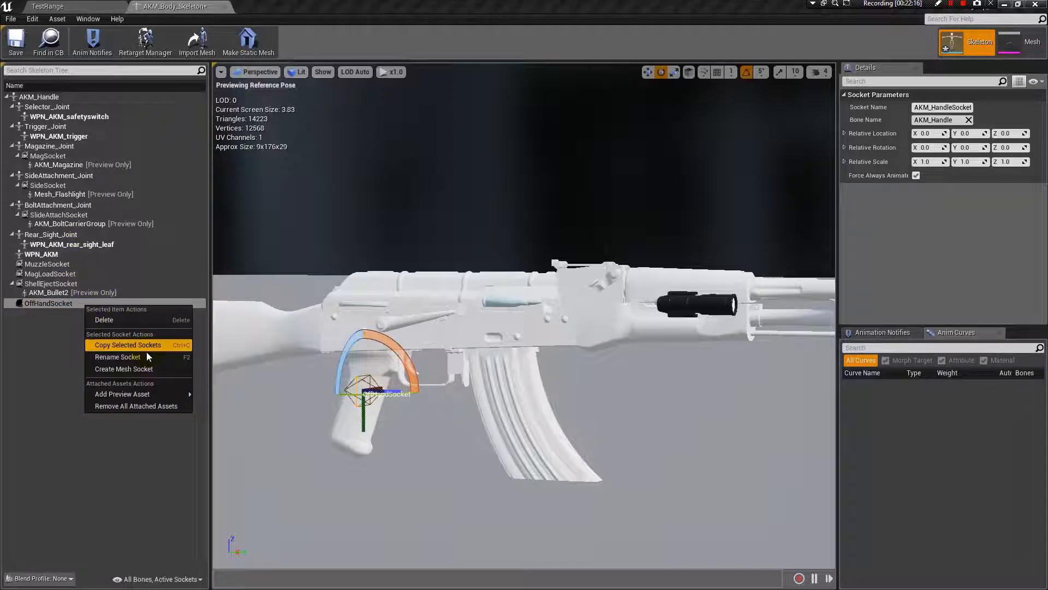
mouse_move(147, 392)
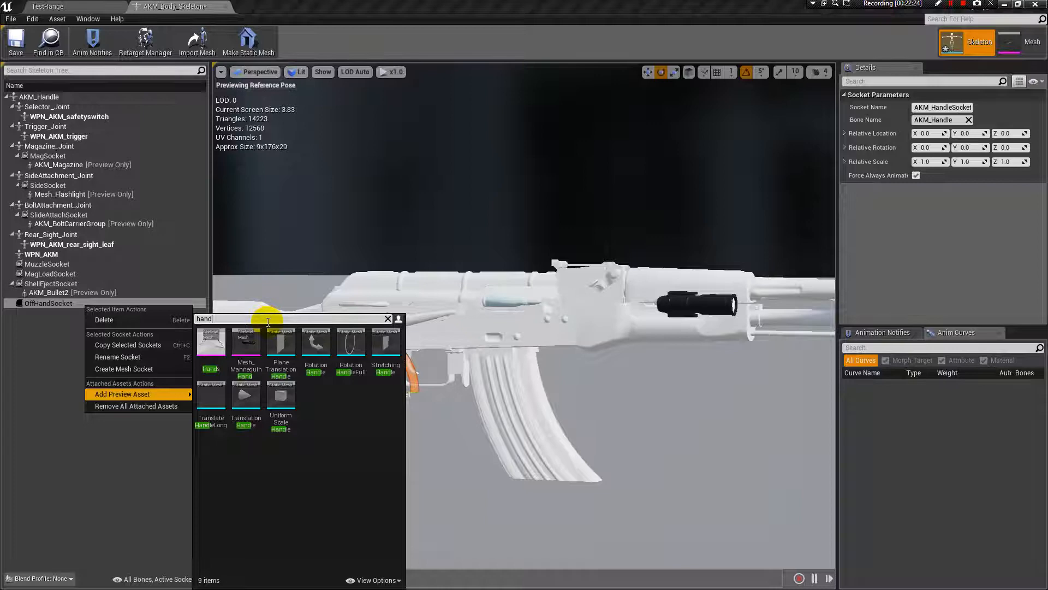
click(249, 350)
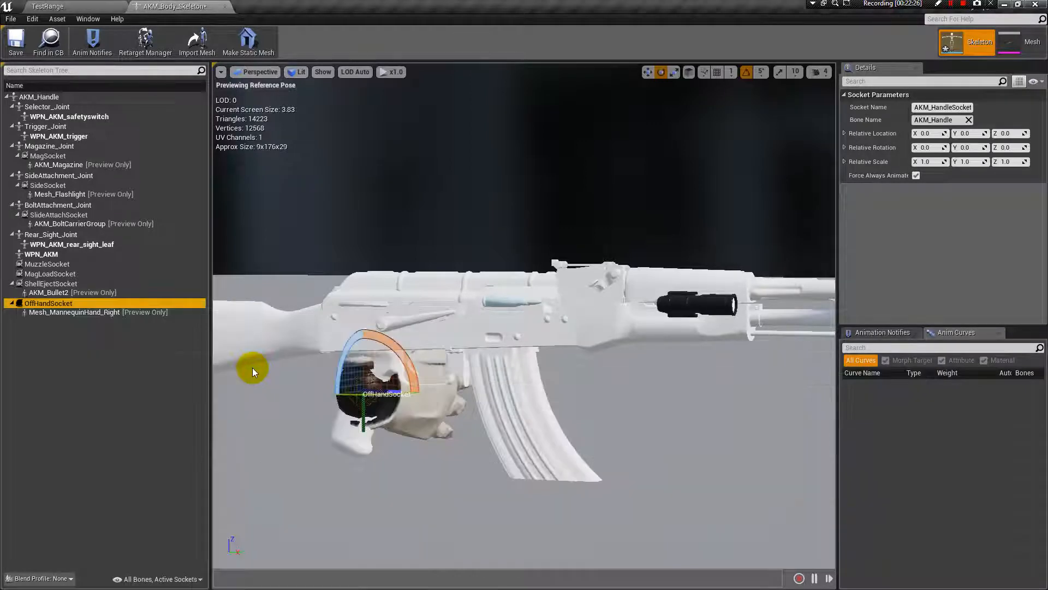
- Rotate OffHandSocket about its X axis to a relative rotation of about 90 degrees, turning the hand palm up
click(426, 426)
scroll(426, 431, down, 4)
alt+drag(428, 465, 552, 513)
alt+drag(383, 462, 519, 464)
alt+drag(363, 416, 364, 336)
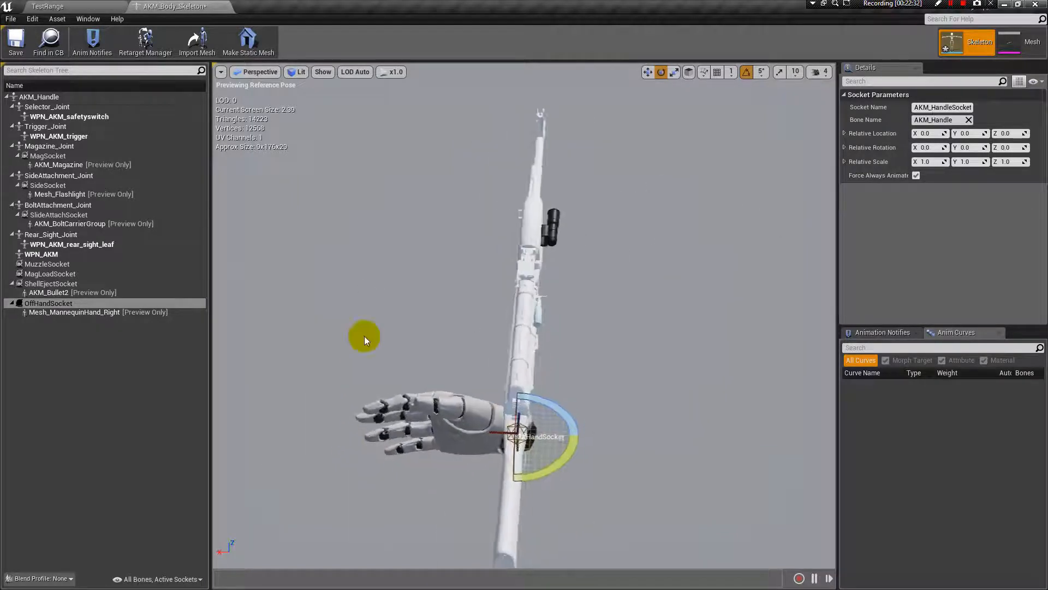
drag(546, 464, 613, 459)
- Move OffHandSocket forward along the rifle to the handguard, at a relative Z location of about 30.3
key(w)
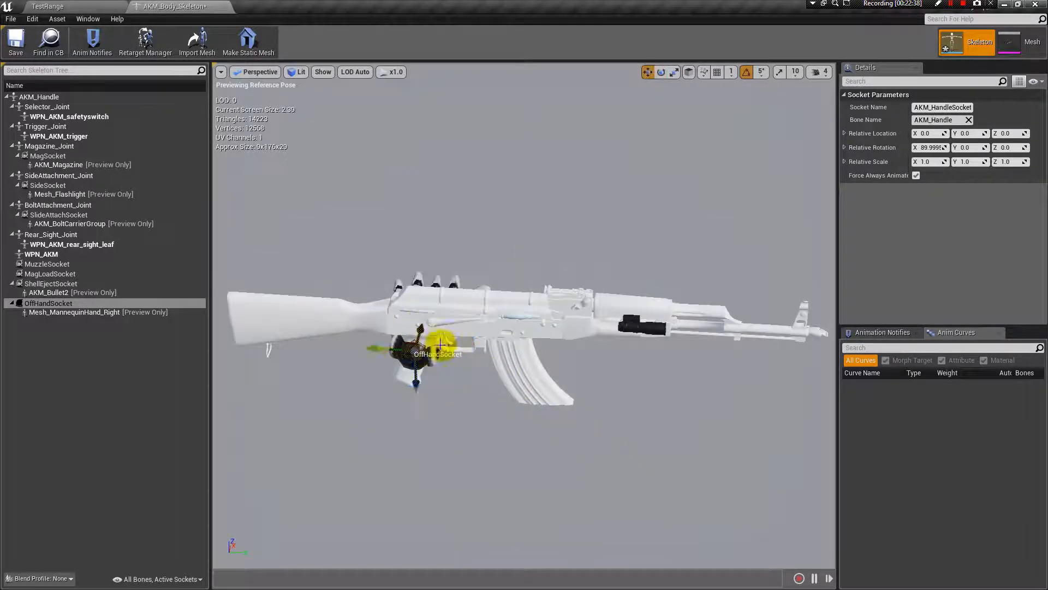
alt+drag(429, 419, 573, 363)
alt+drag(514, 433, 486, 215)
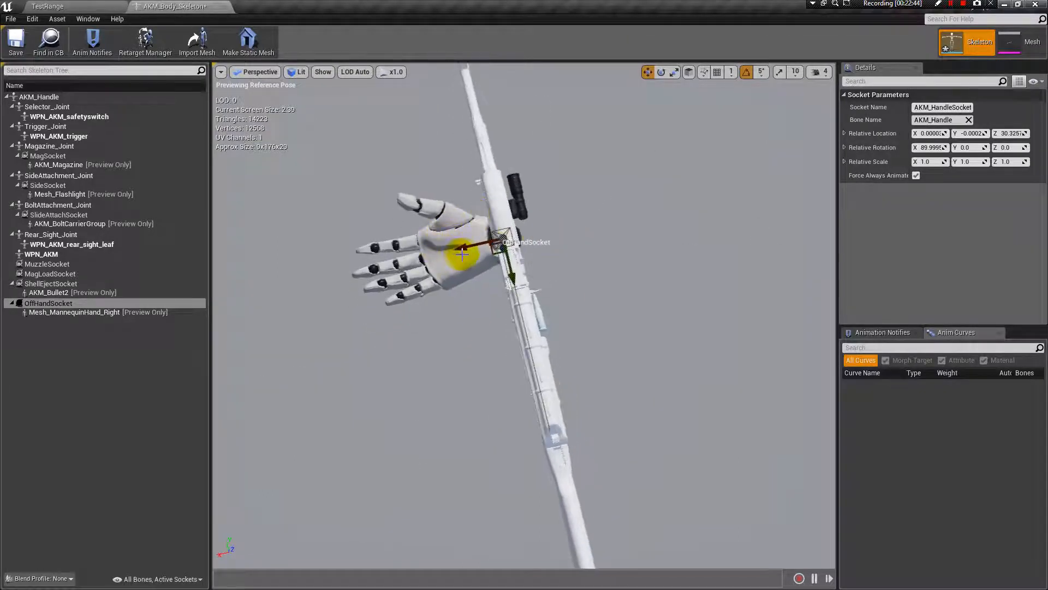
- Shift OffHandSocket sideways to about X 0.74 and raise it toward the handguard to about Y -4.98
drag(462, 248, 541, 243)
alt+drag(627, 270, 610, 375)
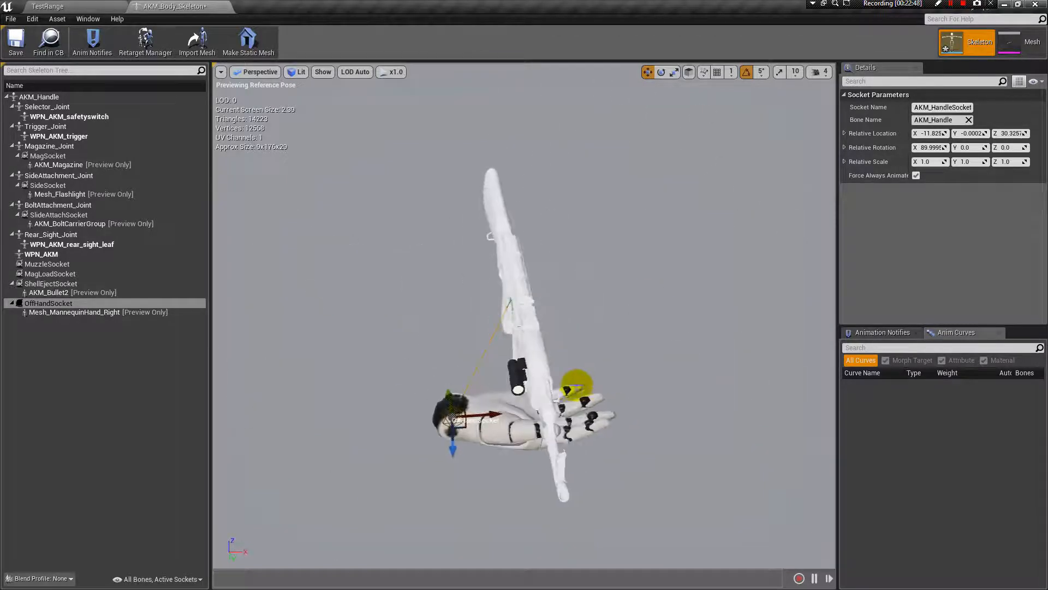
drag(492, 413, 568, 382)
drag(621, 413, 679, 351)
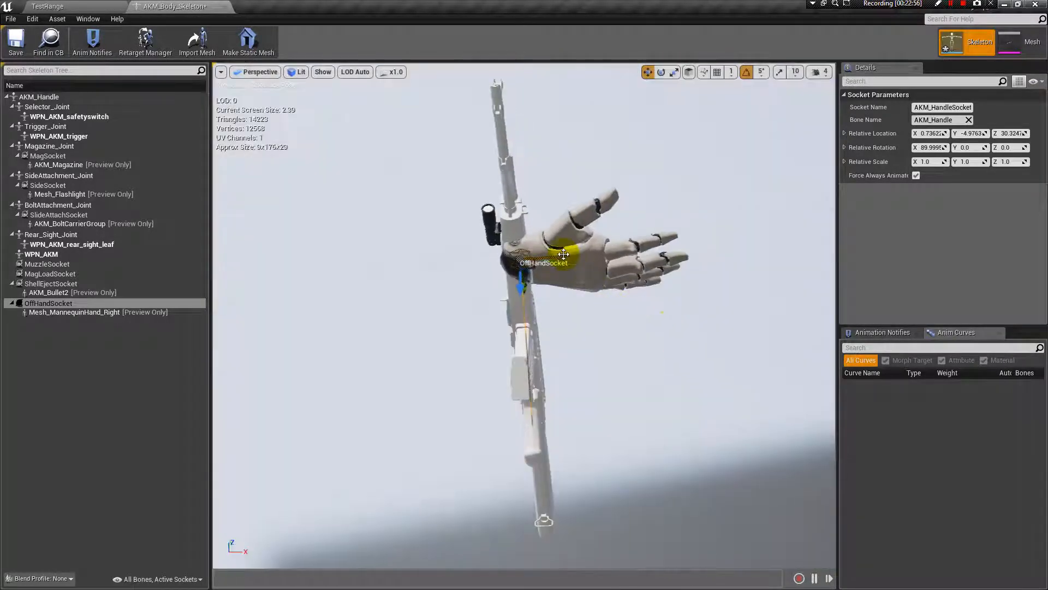
- Center OffHandSocket on the rifle by setting its relative X location to 0, and check the hand's placement
drag(562, 255, 565, 254)
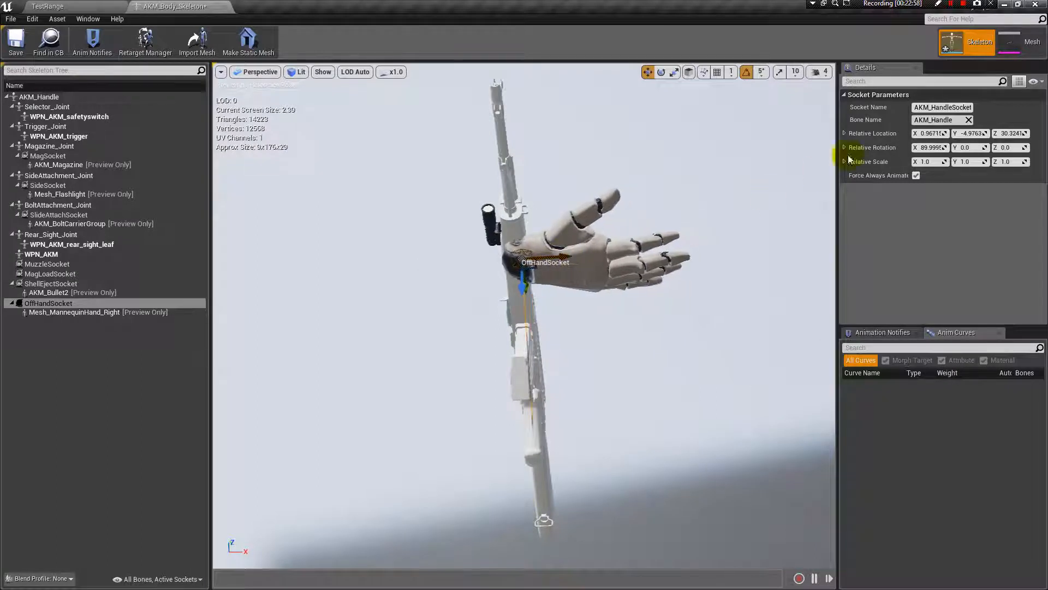
text(0)
key(Return)
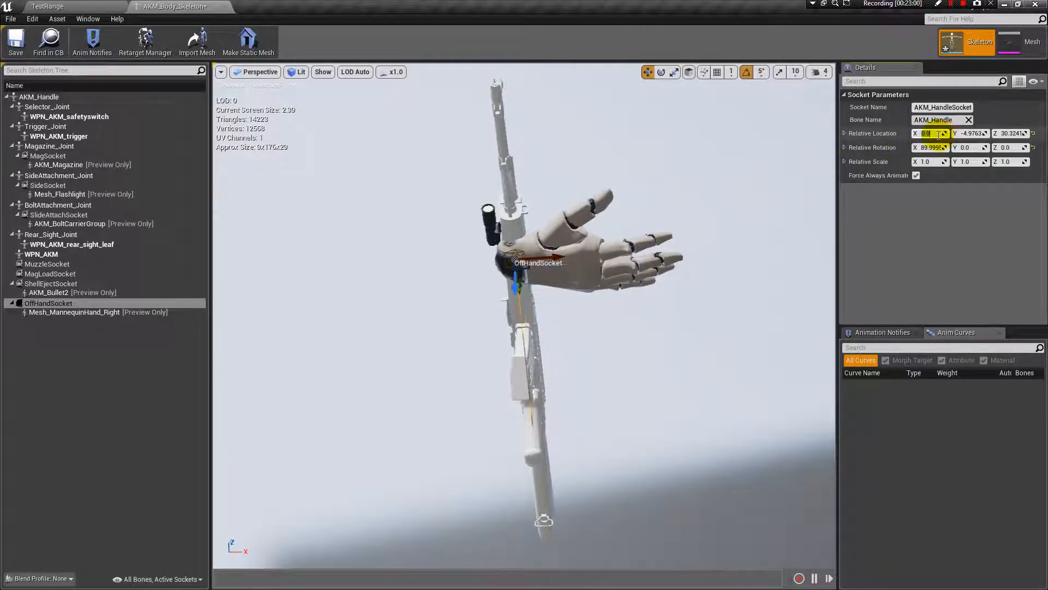
alt+drag(723, 188, 699, 156)
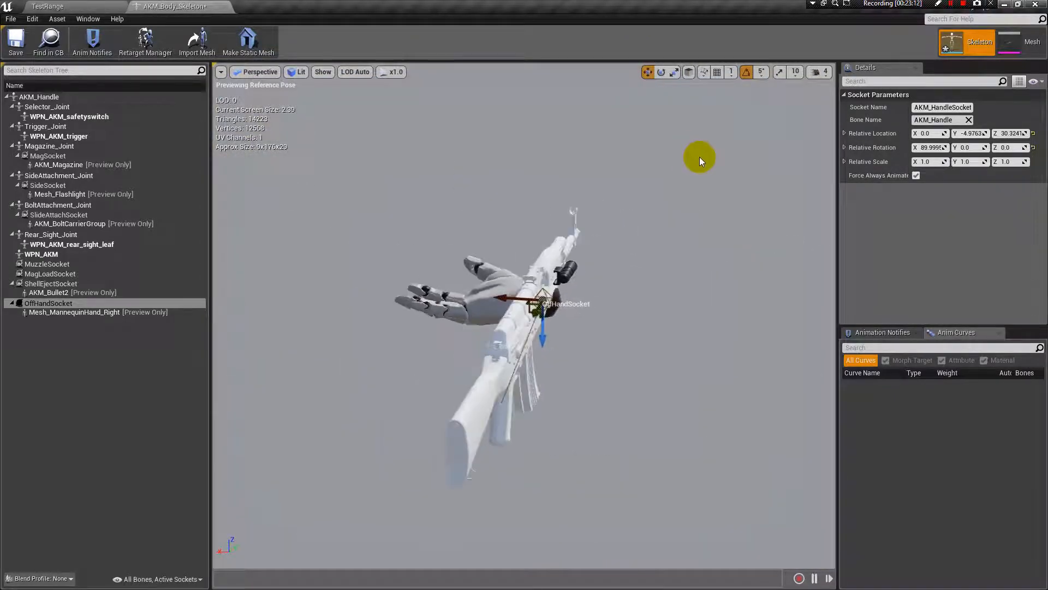
- Save the AKM body skeleton with its OffHandSocket and close the skeleton editor
click(15, 44)
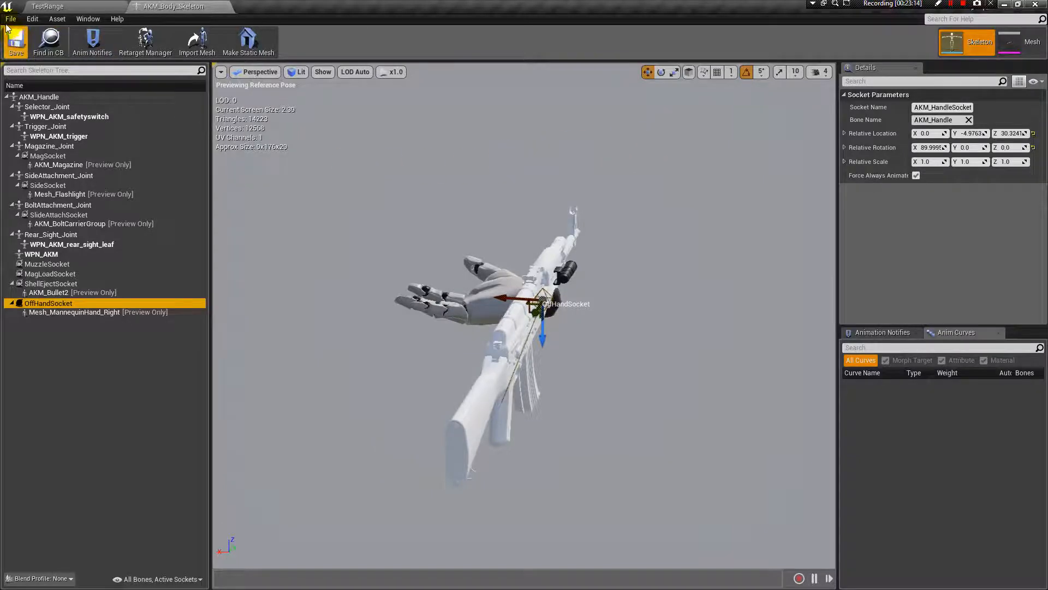
click(225, 6)
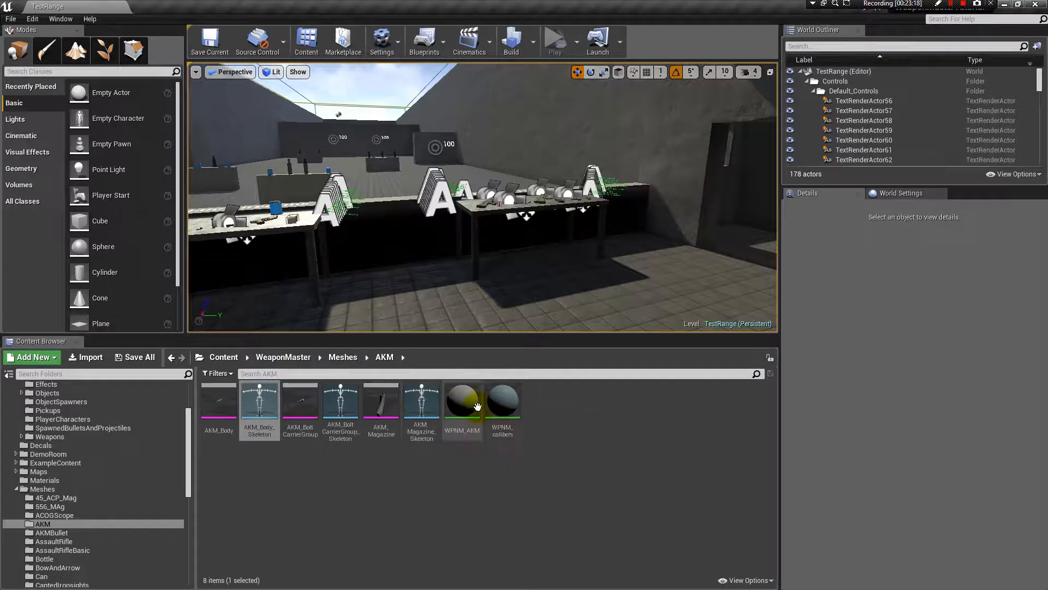
- Open AKM_BoltCarrierGroup_Skeleton, select its AKM_BoltCarrierGroup root bone and view the bolt carrier from the side
click(345, 401)
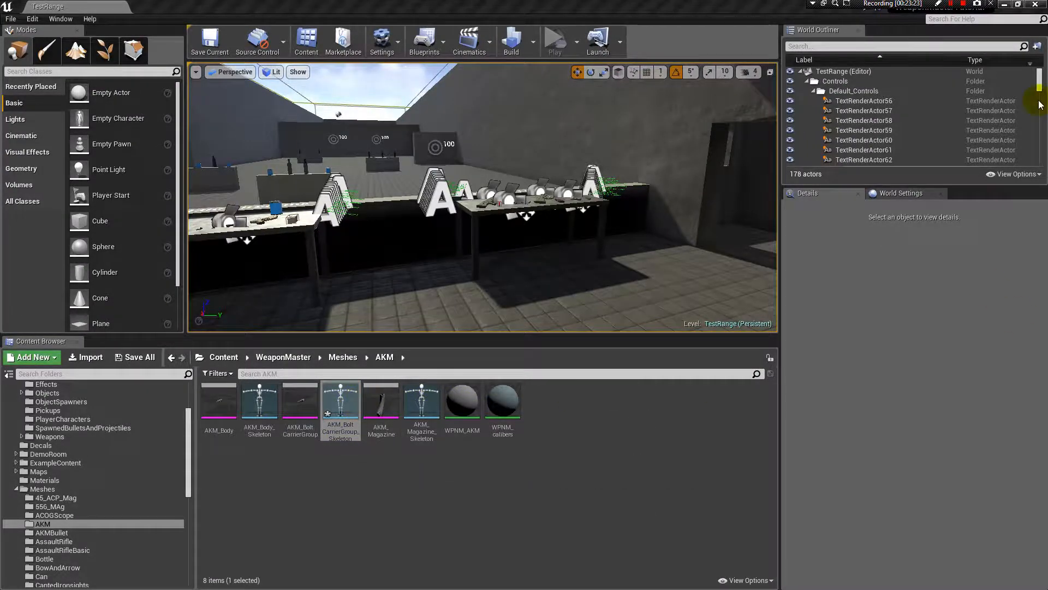
double_click(341, 401)
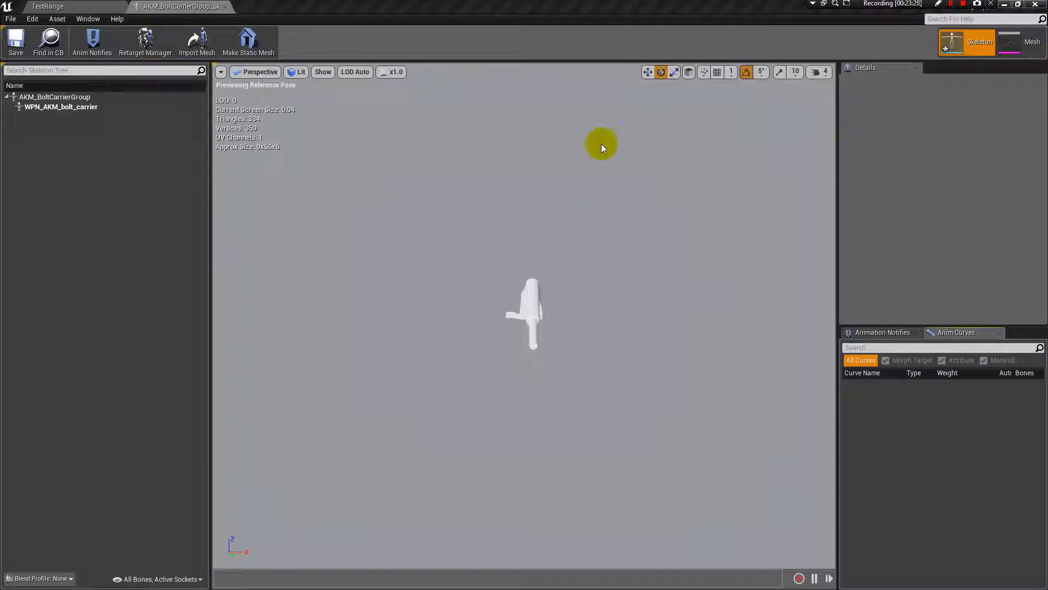
click(49, 97)
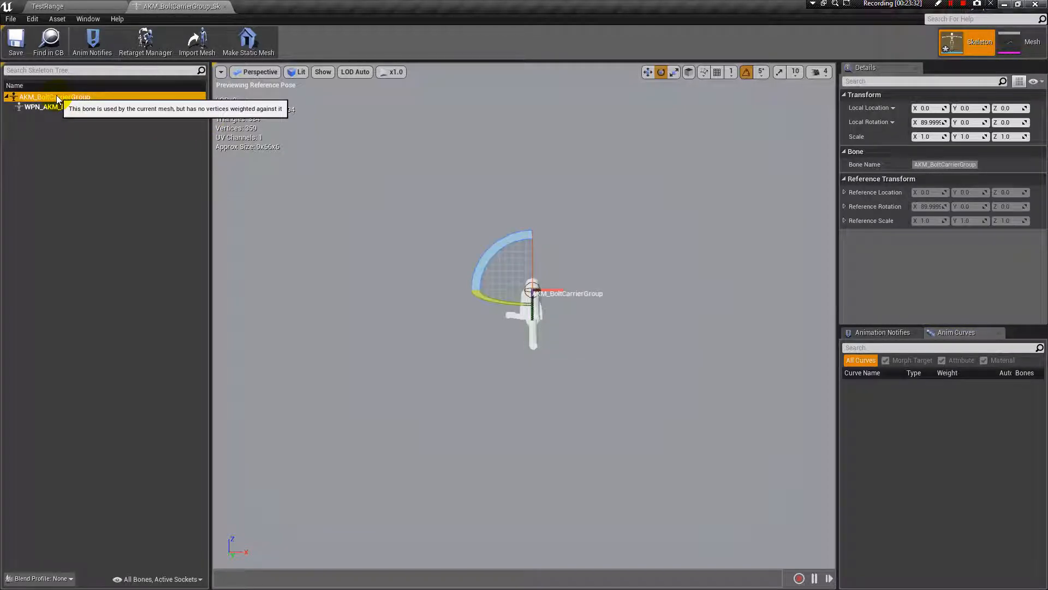
drag(365, 344, 427, 363)
scroll(427, 362, up, 5)
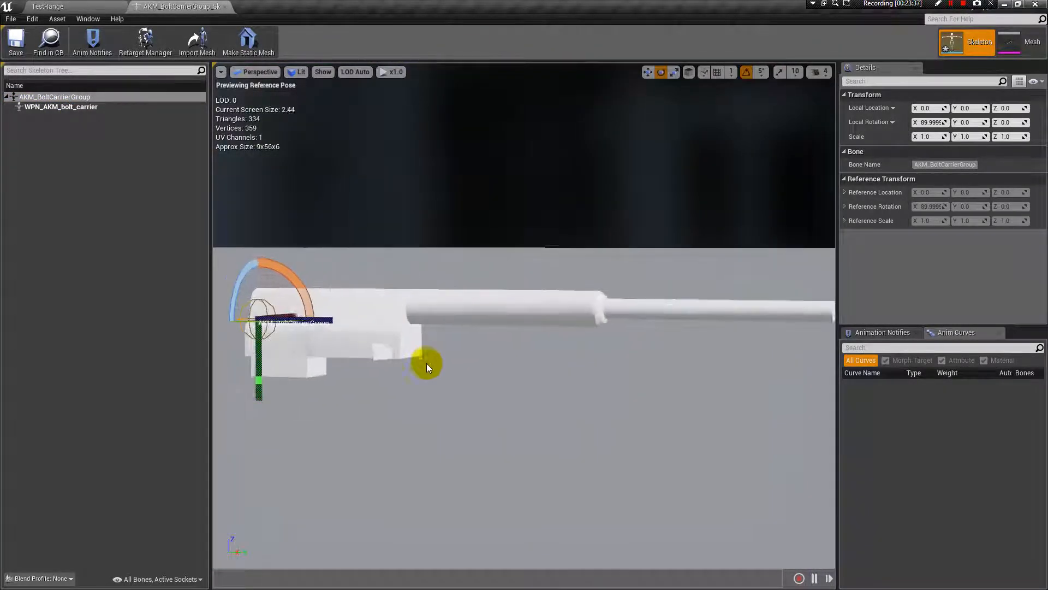
- Add a socket named BulletSocket to the AKM_BoltCarrierGroup bone
right_click(64, 104)
click(142, 141)
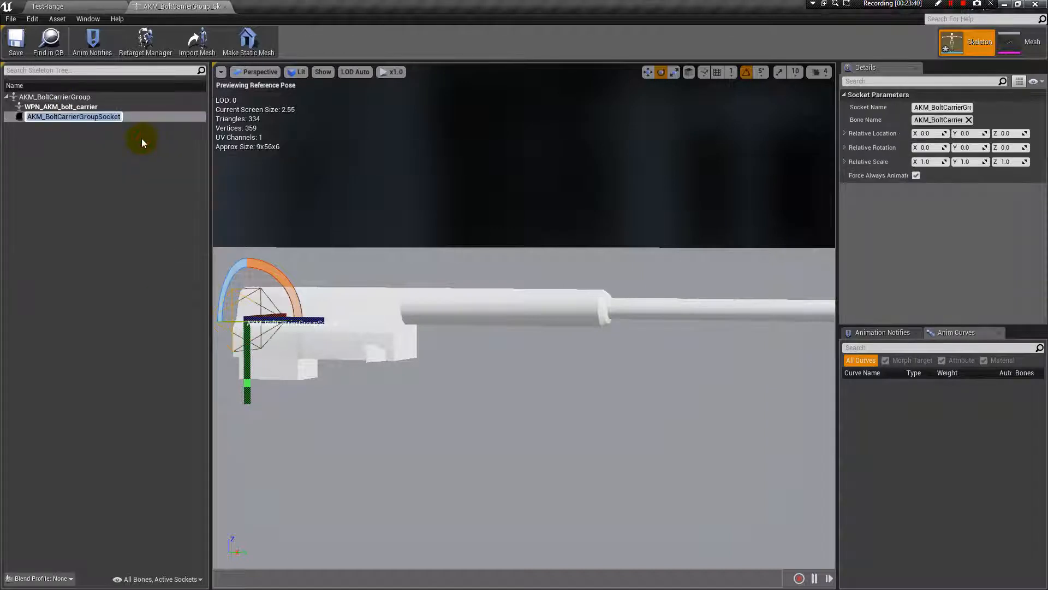
text(BulletSocket)
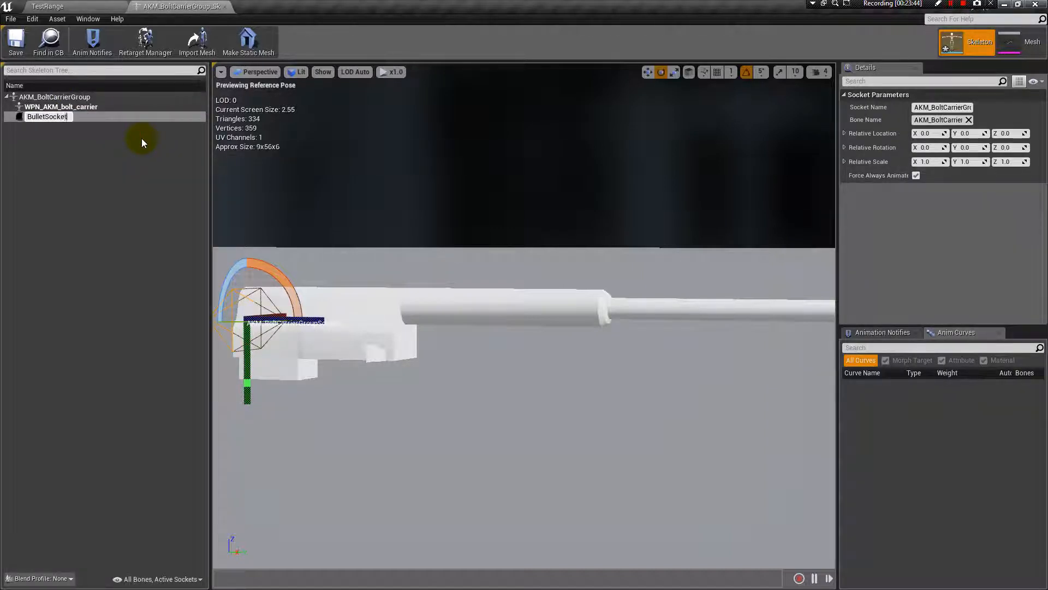
key(Return)
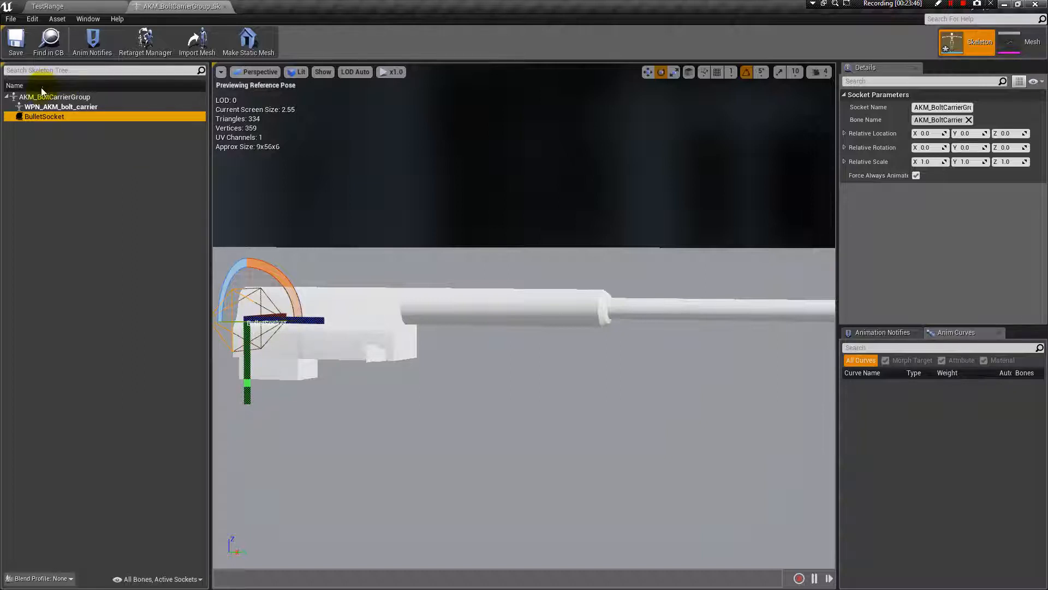
- Add a second socket named InteractionSocket to the AKM_BoltCarrierGroup bone
right_click(62, 100)
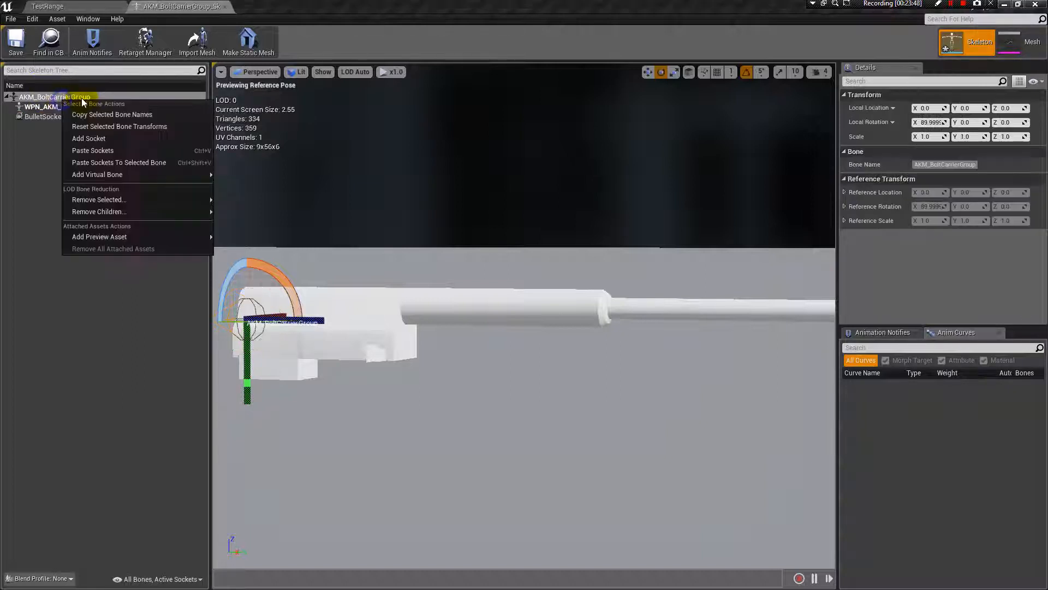
click(148, 146)
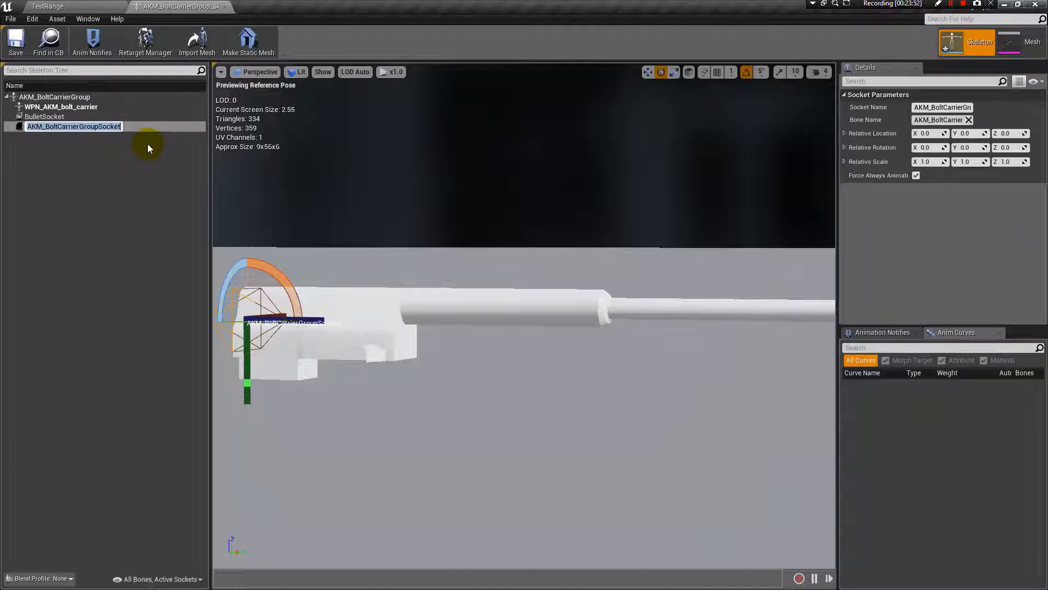
text(Interac)
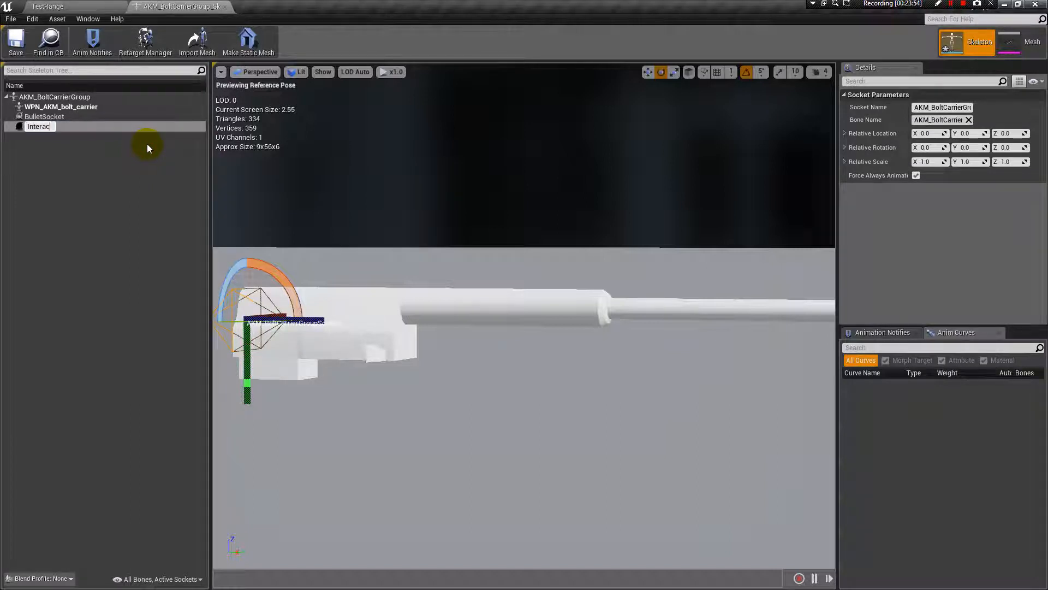
text(tionSocket)
key(Return)
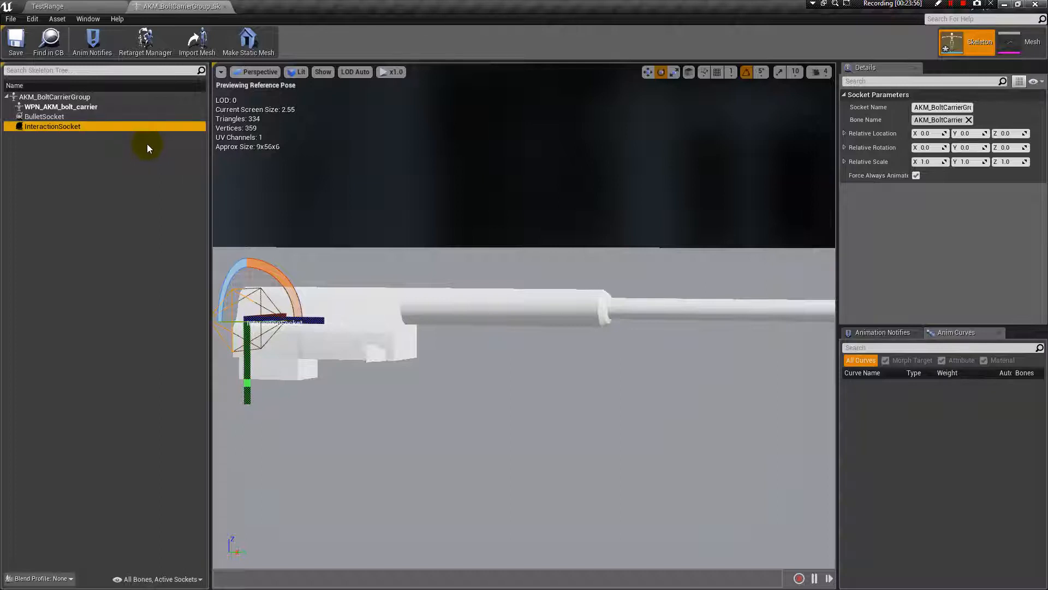
- Select BulletSocket and move it forward along the bolt carrier to about Z 8.66
click(43, 116)
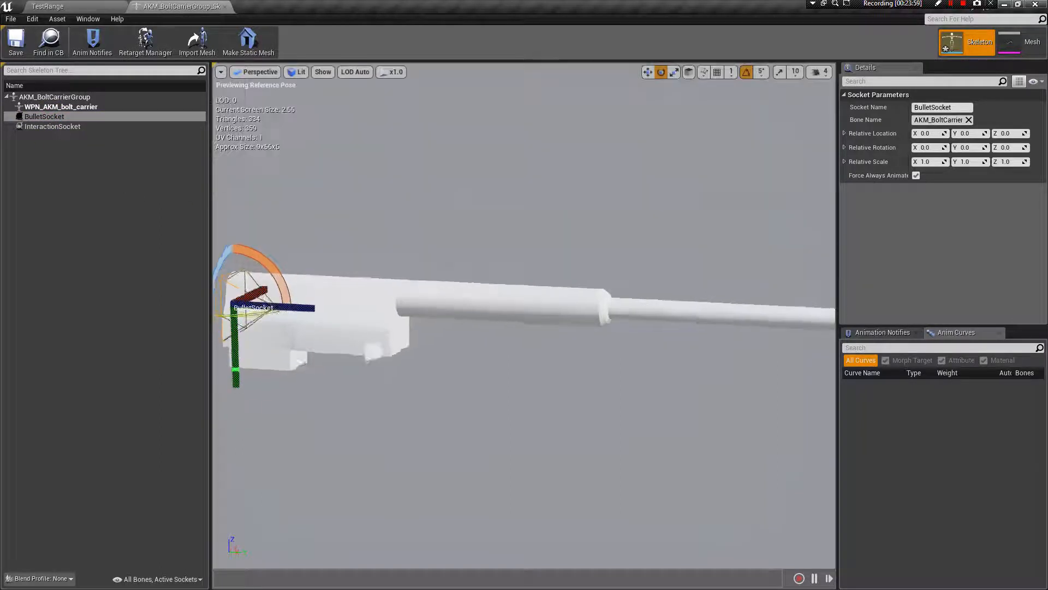
scroll(354, 198, down, 4)
drag(355, 200, 357, 200)
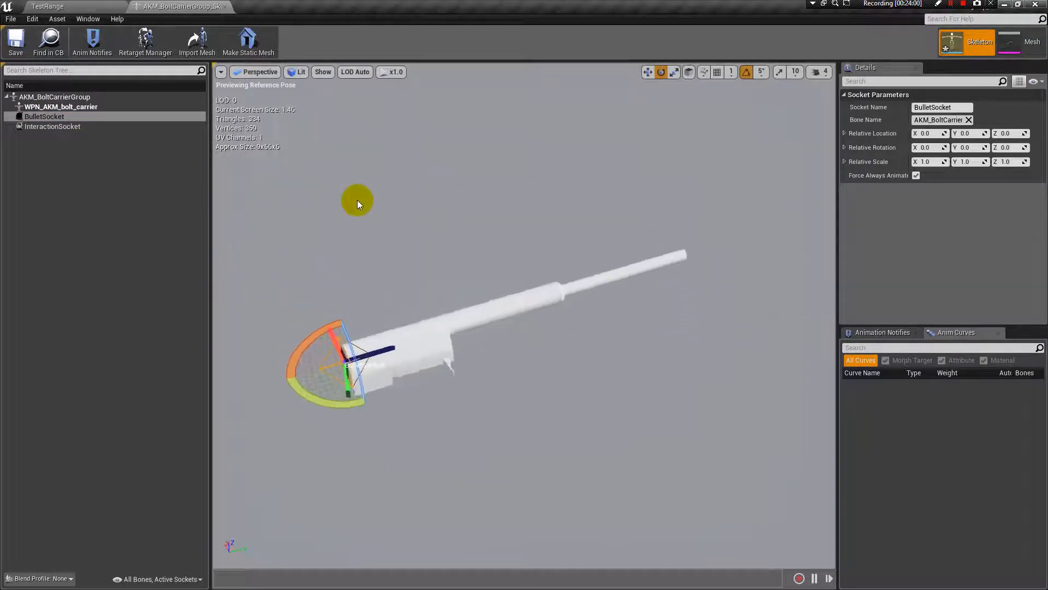
key(w)
drag(383, 353, 542, 363)
scroll(542, 363, up, 5)
- Attach the AKM_Bullet2 mesh to BulletSocket as a preview asset
click(100, 118)
right_click(100, 117)
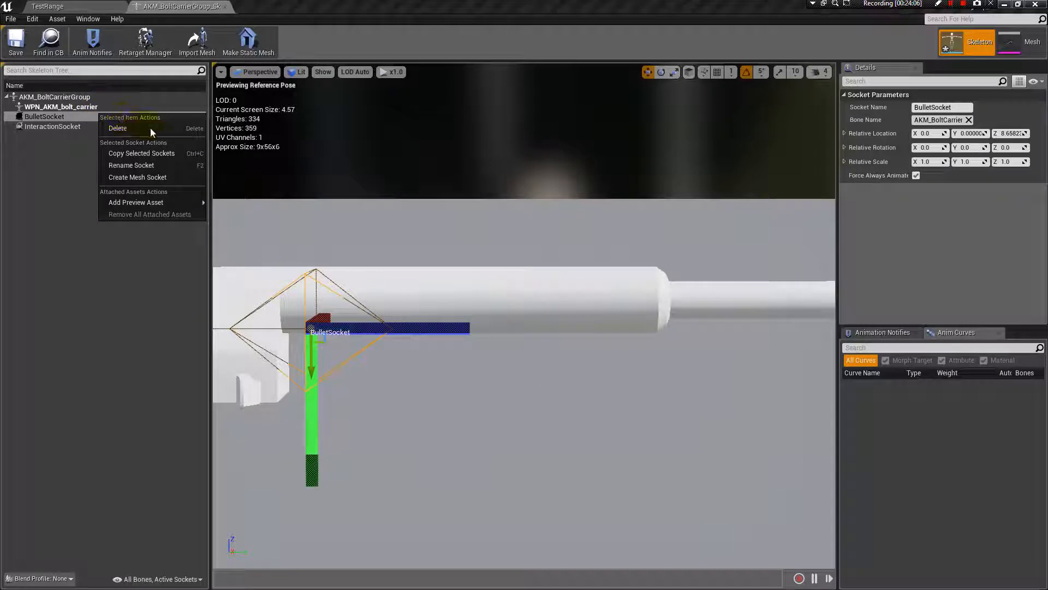
mouse_move(163, 203)
click(248, 204)
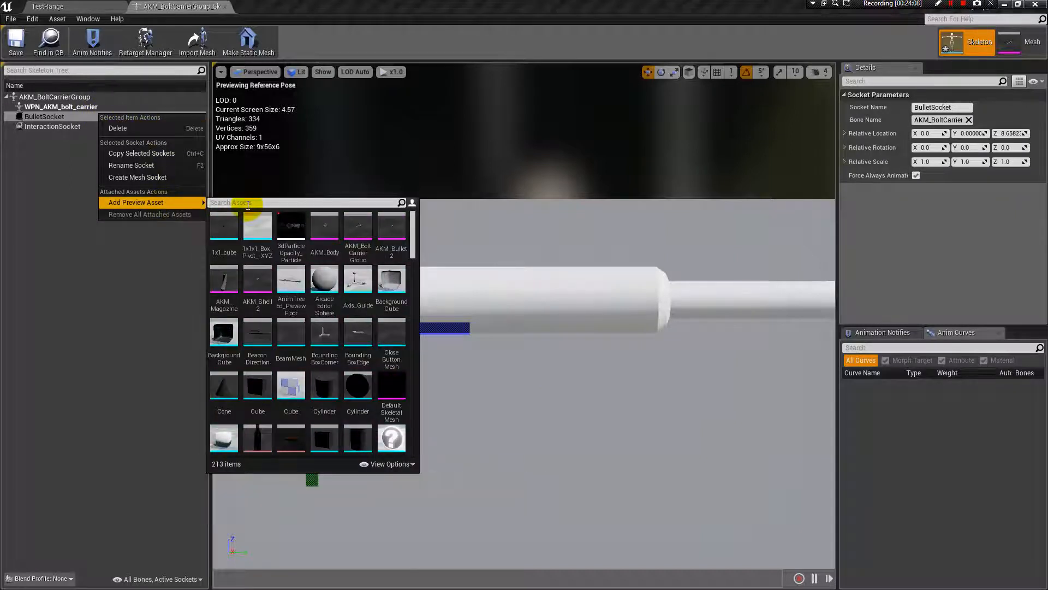
text(akm)
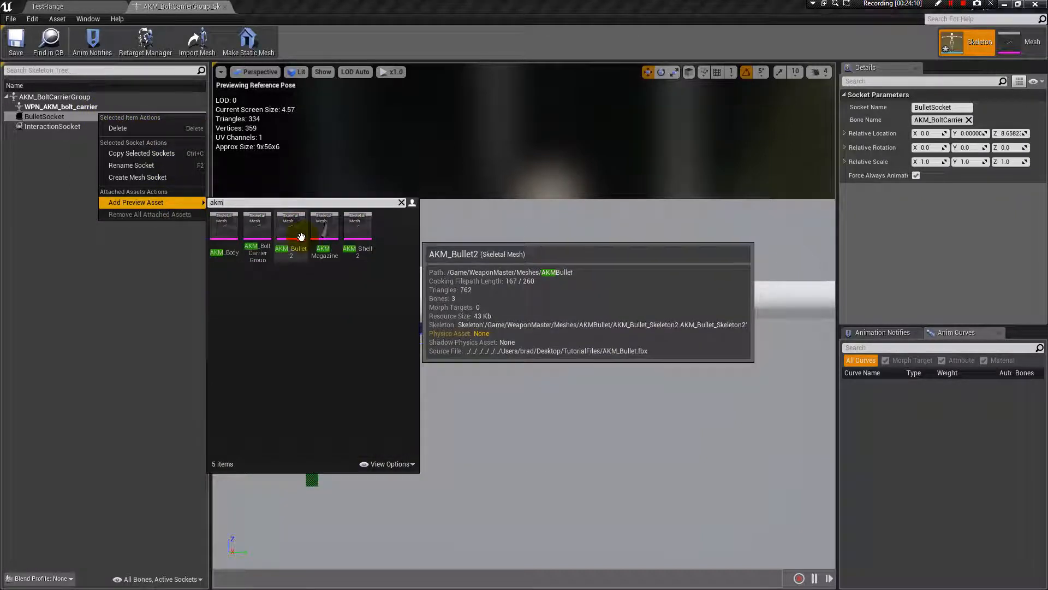
click(300, 229)
- Rotate BulletSocket to about -90 degrees on X so the preview bullet points along the barrel direction
alt+right_drag(459, 389, 393, 388)
mouse_move(459, 389)
alt+mouse_down()
mouse_move(460, 338)
mouse_move(459, 389)
alt+mouse_up()
key(e)
drag(484, 297, 436, 254)
scroll(525, 346, up, 6)
alt+right_drag(525, 346, 499, 348)
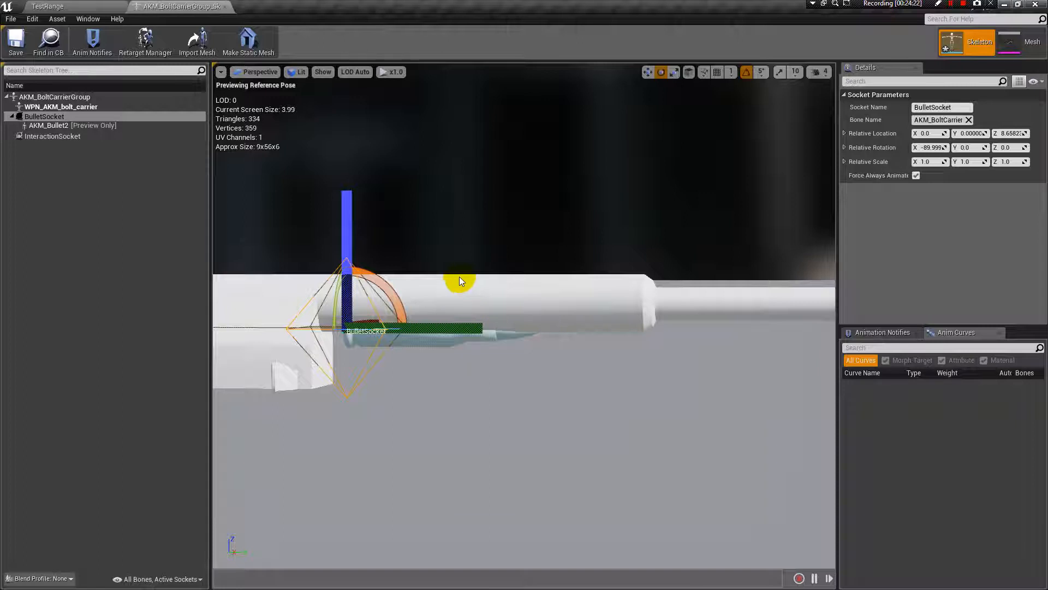
- Lower BulletSocket and shift it back so the bullet sits against the bolt face, at about Y 0.84, Z 7.91
key(w)
drag(342, 281, 342, 311)
click(413, 360)
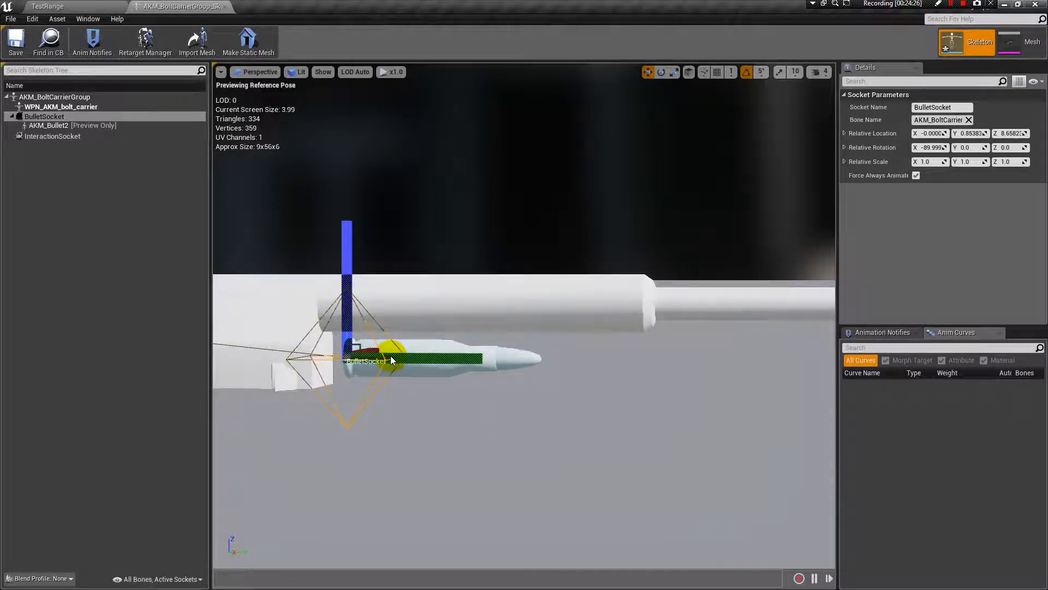
drag(327, 328, 383, 306)
mouse_move(587, 419)
mouse_down()
mouse_move(578, 420)
mouse_move(587, 418)
mouse_up()
drag(562, 337, 480, 337)
scroll(480, 338, up, 5)
drag(370, 399, 377, 410)
mouse_move(471, 286)
mouse_down()
mouse_move(471, 276)
mouse_move(470, 286)
mouse_up()
drag(538, 315, 539, 317)
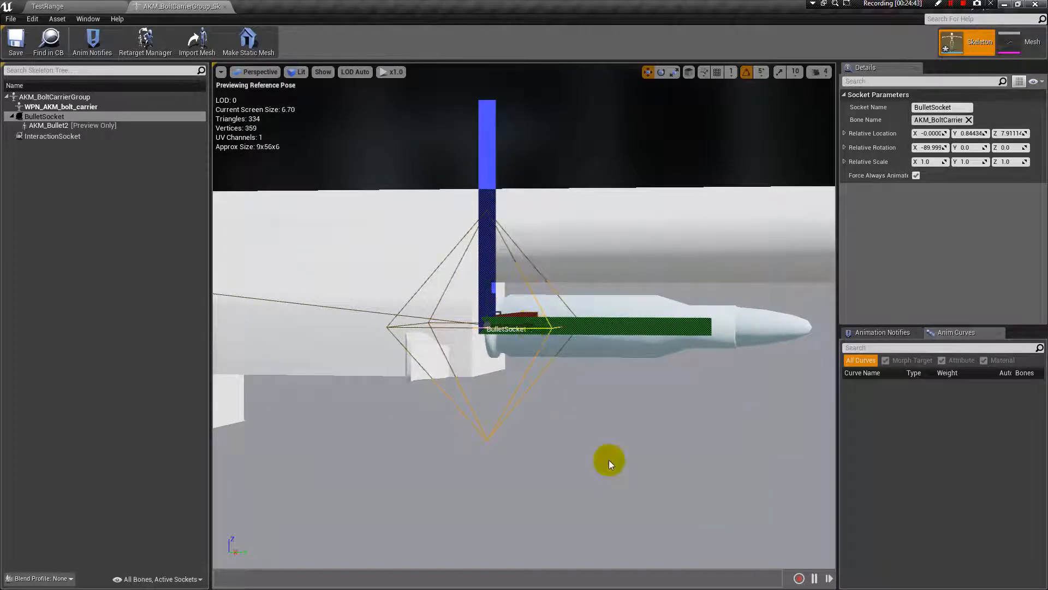
scroll(609, 460, down, 5)
drag(601, 450, 545, 433)
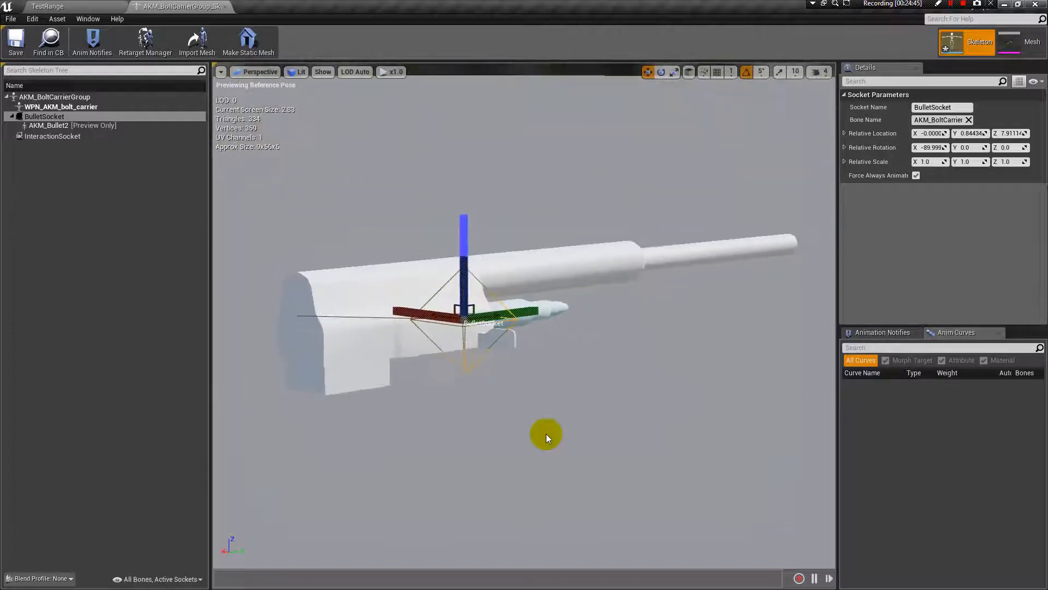
- Select InteractionSocket and move it onto the bolt carrier's charging handle, at about X -2.73, Y 1.35, Z 7.38
click(58, 136)
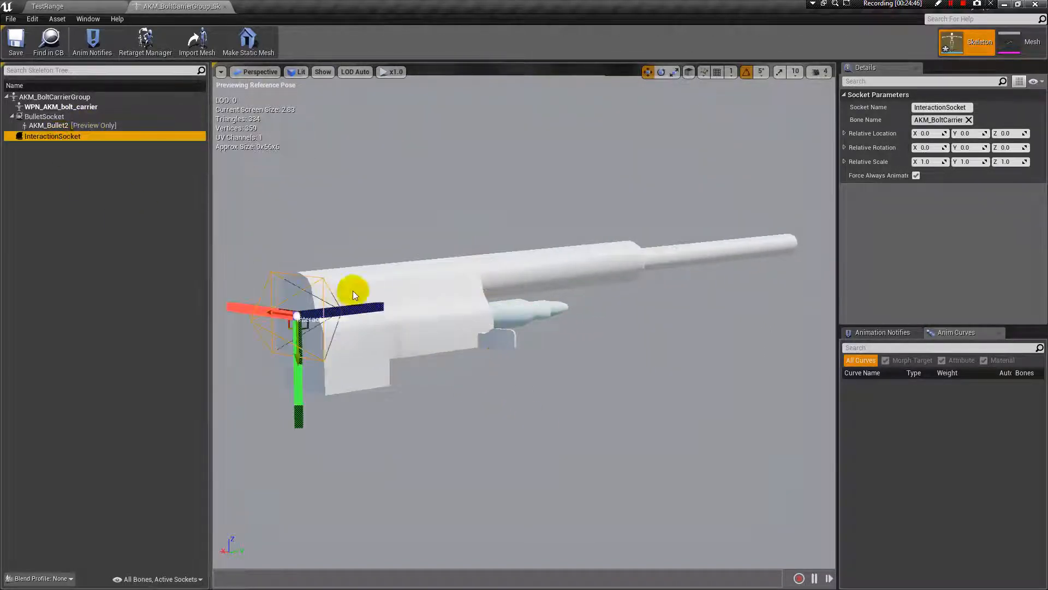
right_drag(409, 235, 427, 282)
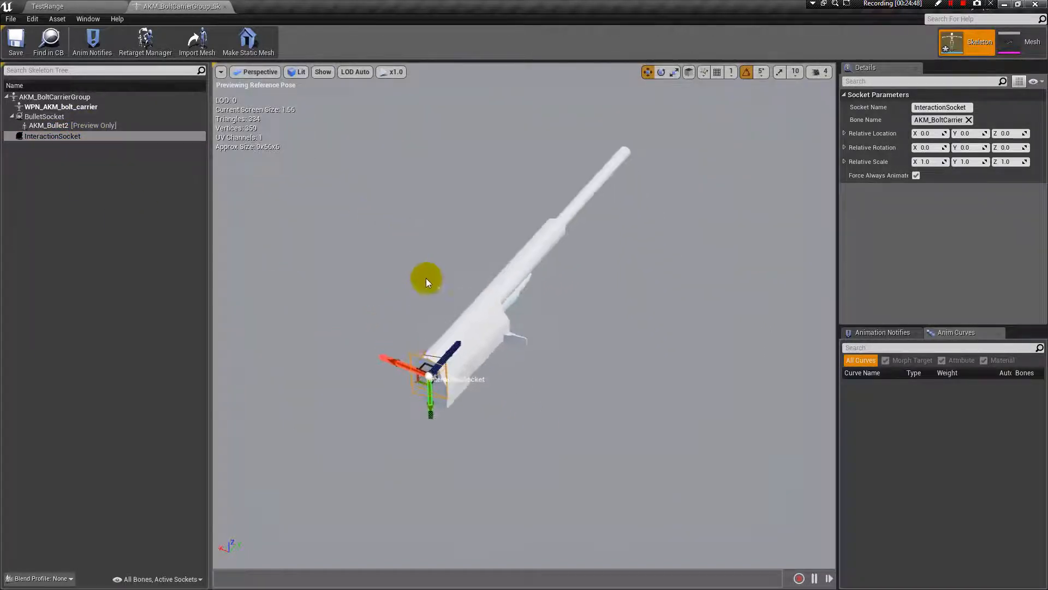
drag(390, 365, 428, 382)
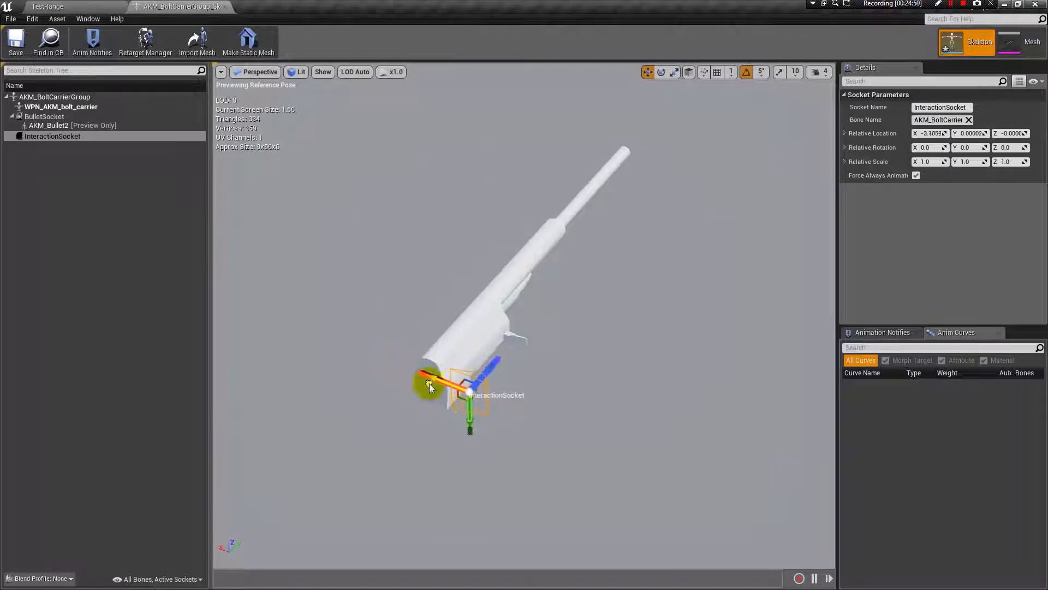
drag(491, 368, 564, 326)
right_drag(602, 355, 604, 352)
drag(526, 317, 542, 321)
right_drag(548, 323, 529, 354)
drag(533, 347, 493, 328)
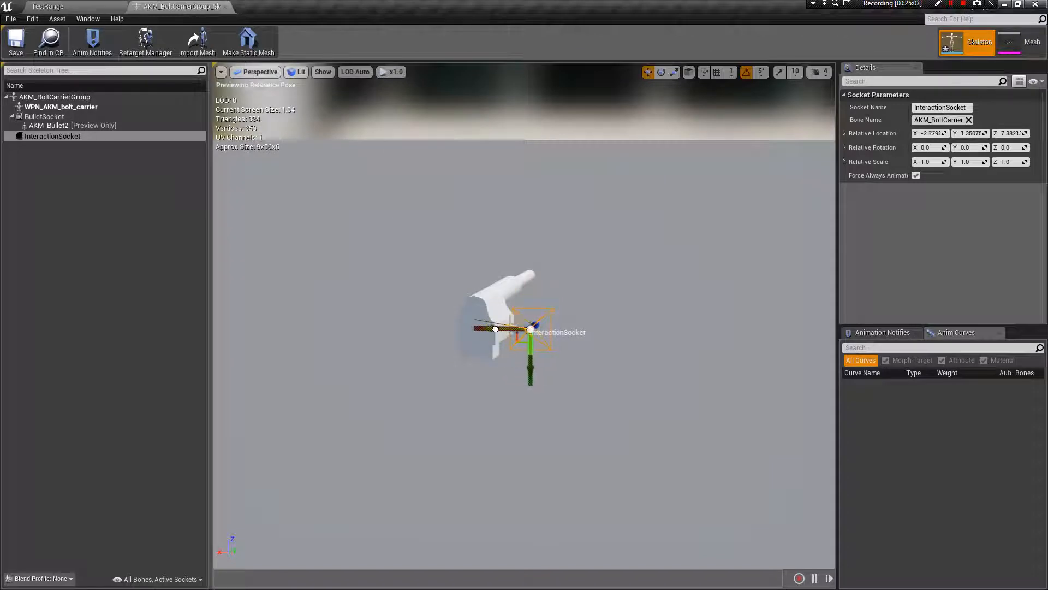
- Fine-tune InteractionSocket on the charging handle to about X -2.73, Y 1.24
right_drag(502, 328, 503, 329)
right_drag(577, 338, 578, 339)
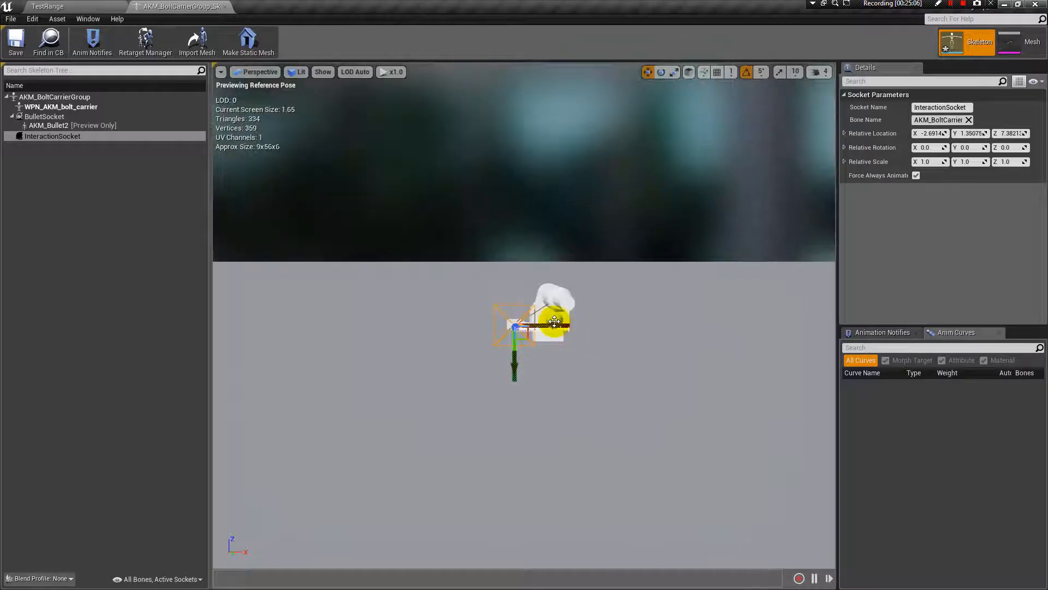
drag(554, 322, 555, 322)
alt+drag(567, 376, 567, 375)
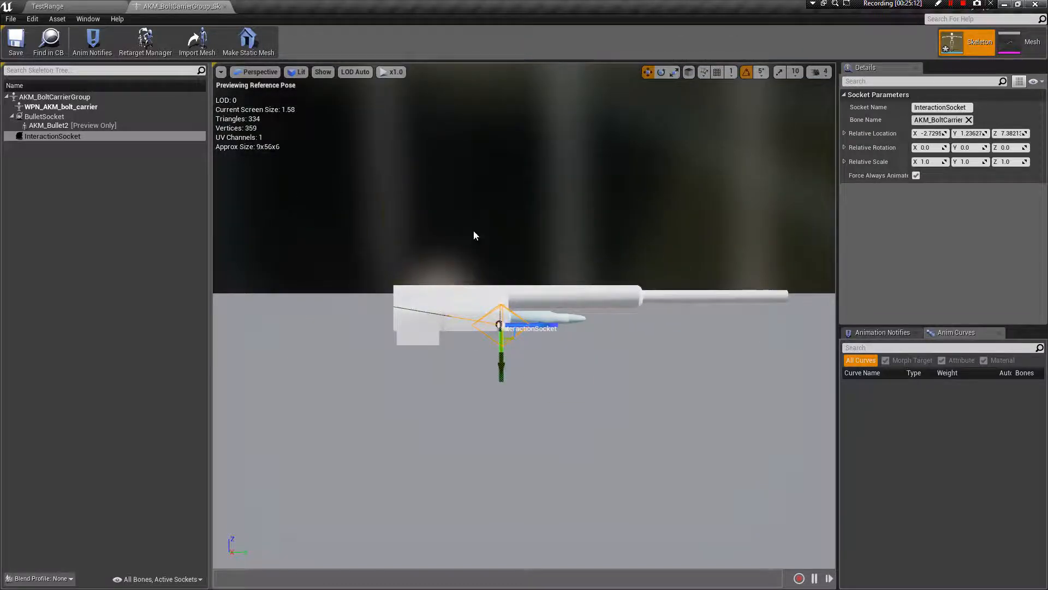
- Save the bolt carrier group skeleton with its two sockets and close its editor
click(15, 45)
click(10, 19)
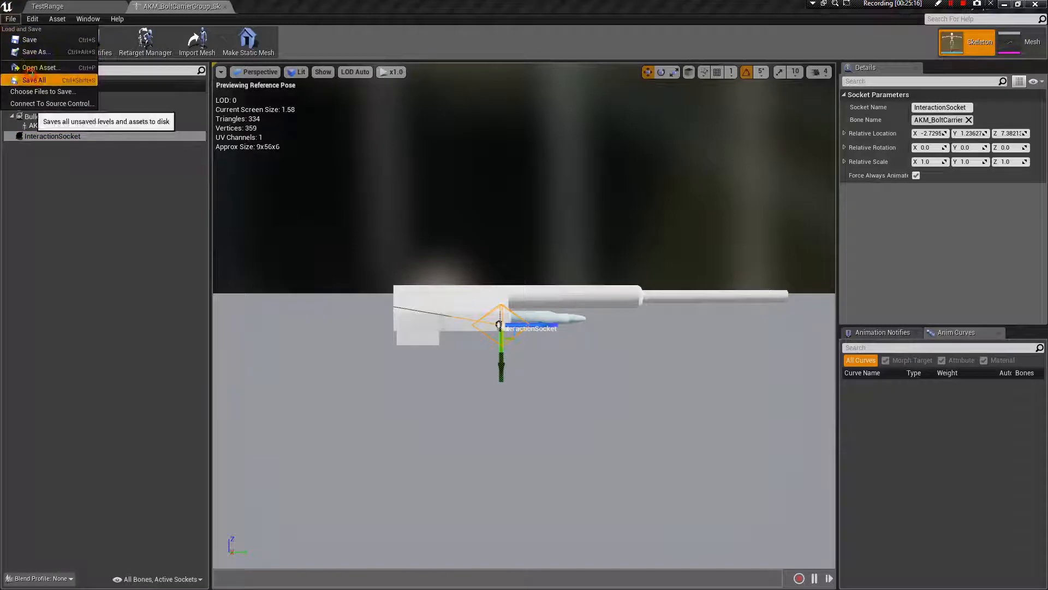
click(43, 125)
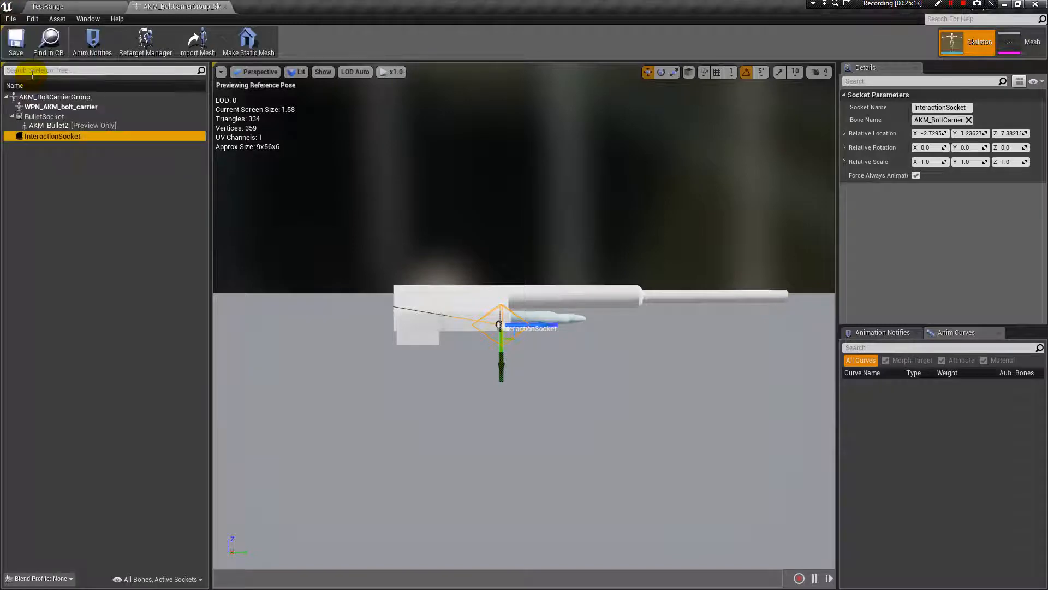
click(227, 7)
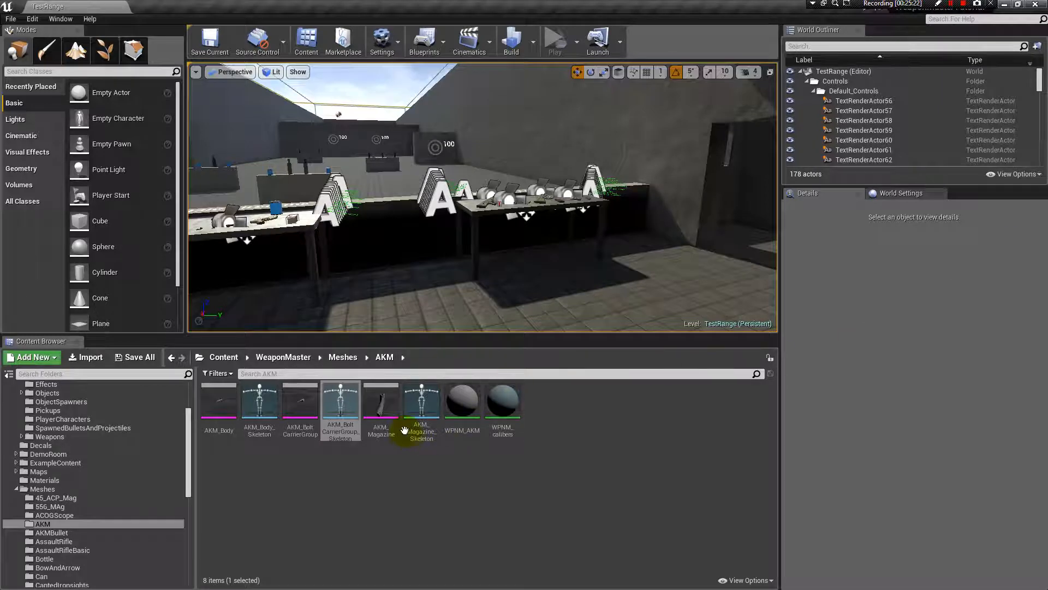
- Open AKM_Magazine_Skeleton from the AKM folder, view the magazine from the side and place its tab after TestRange
double_click(382, 404)
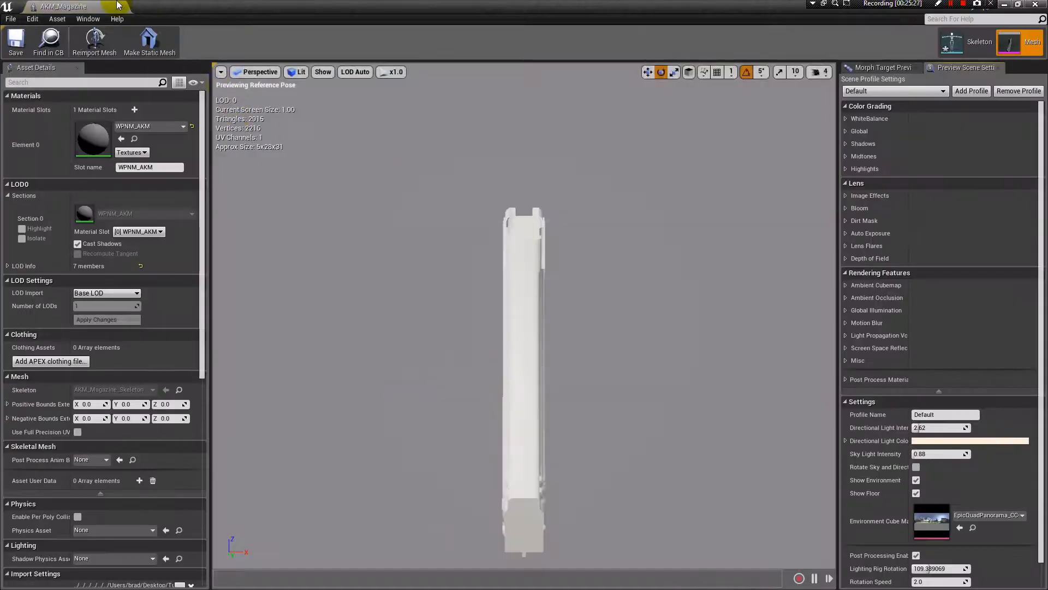
click(117, 5)
click(436, 403)
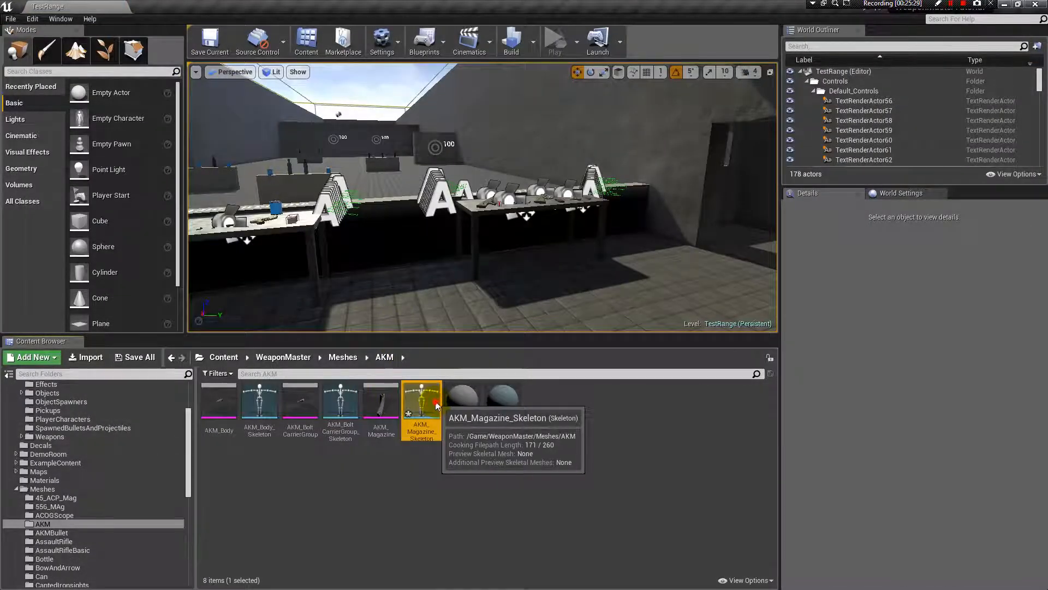
double_click(436, 404)
drag(628, 253, 602, 240)
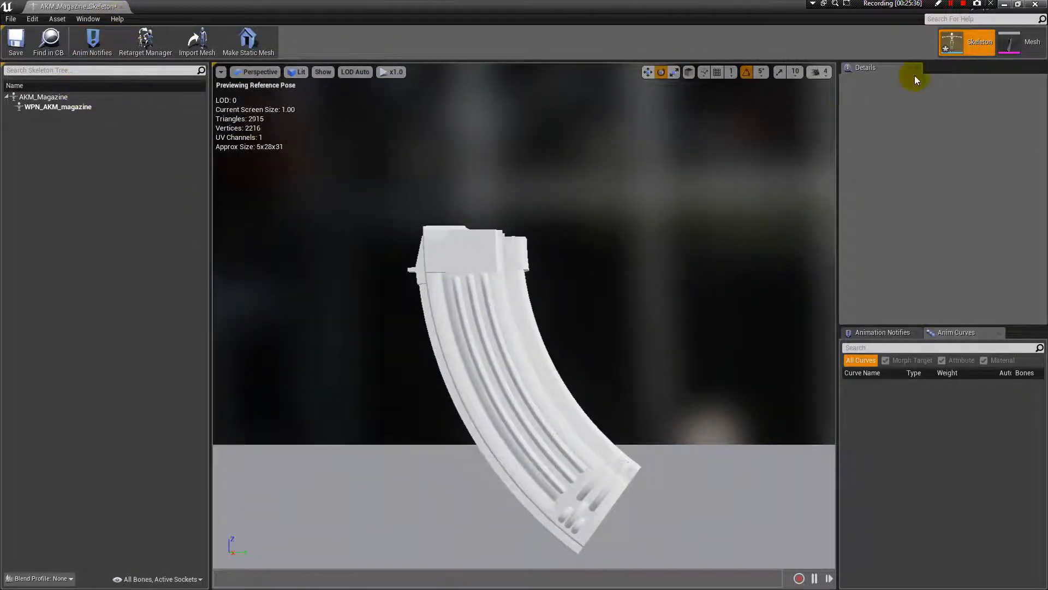
drag(85, 8, 196, 8)
- Open Skeleton_ARMag from the WeaponMaster/Meshes/556_MAg folder as a reference
click(75, 6)
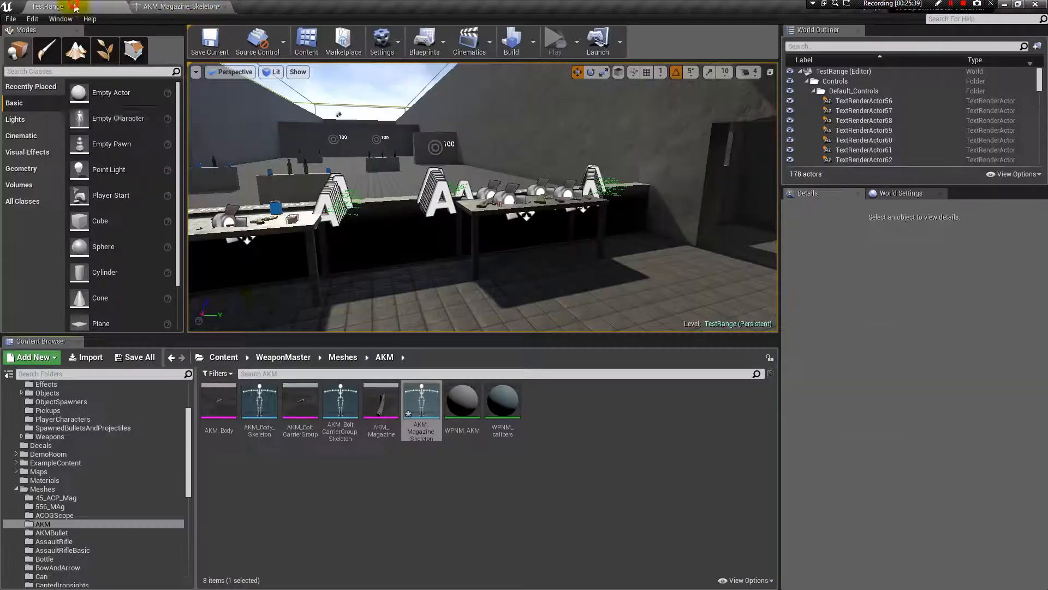
click(301, 357)
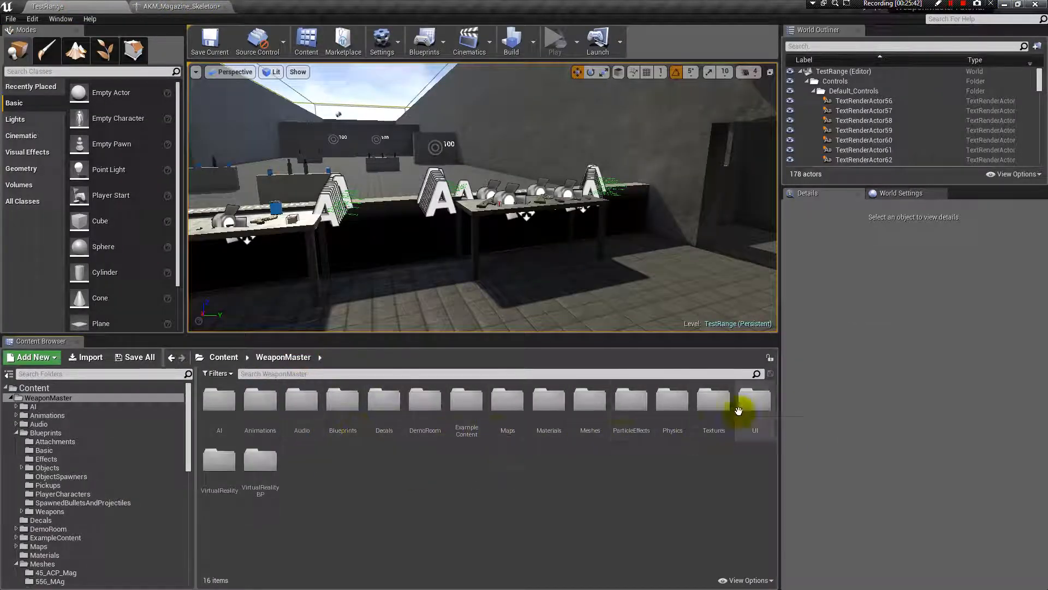
double_click(591, 404)
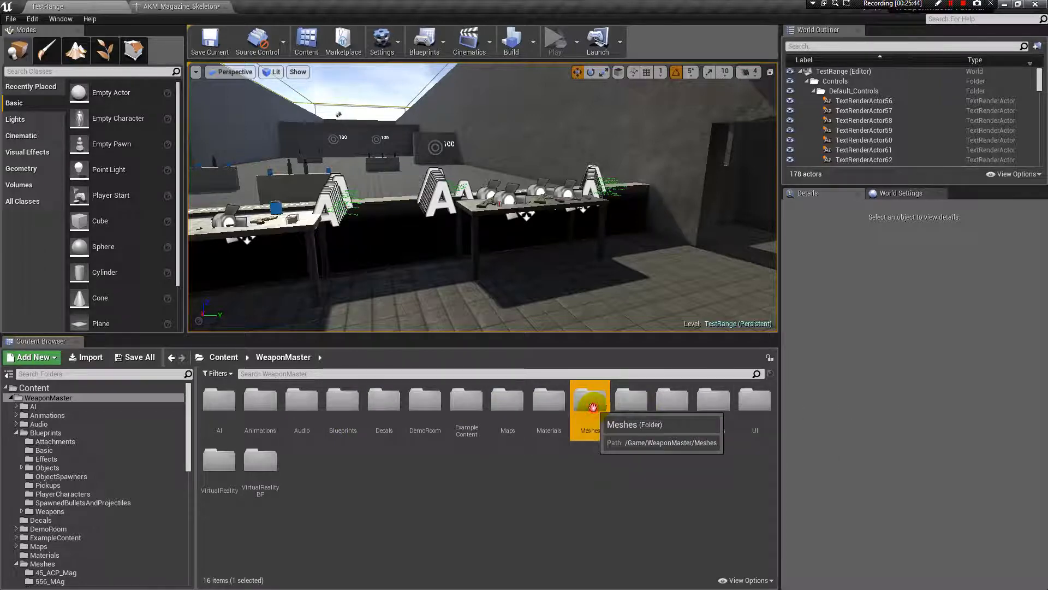
double_click(268, 409)
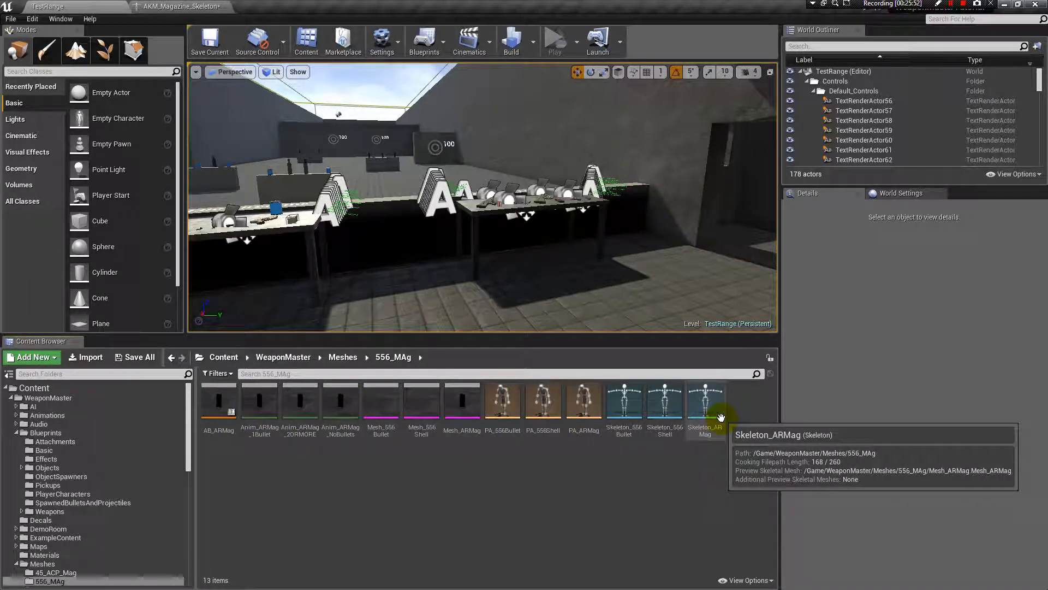
double_click(705, 411)
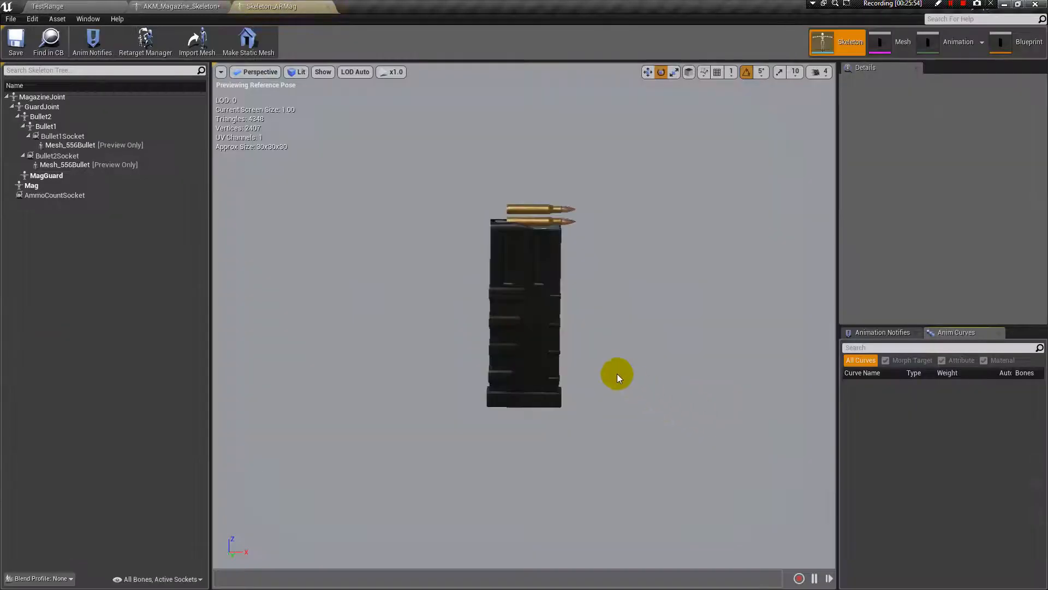
- Examine the placement and orientation of Bullet1Socket, Bullet2Socket and AmmoCountSocket on the AR magazine skeleton
alt+drag(524, 315, 588, 275)
scroll(585, 274, up, 3)
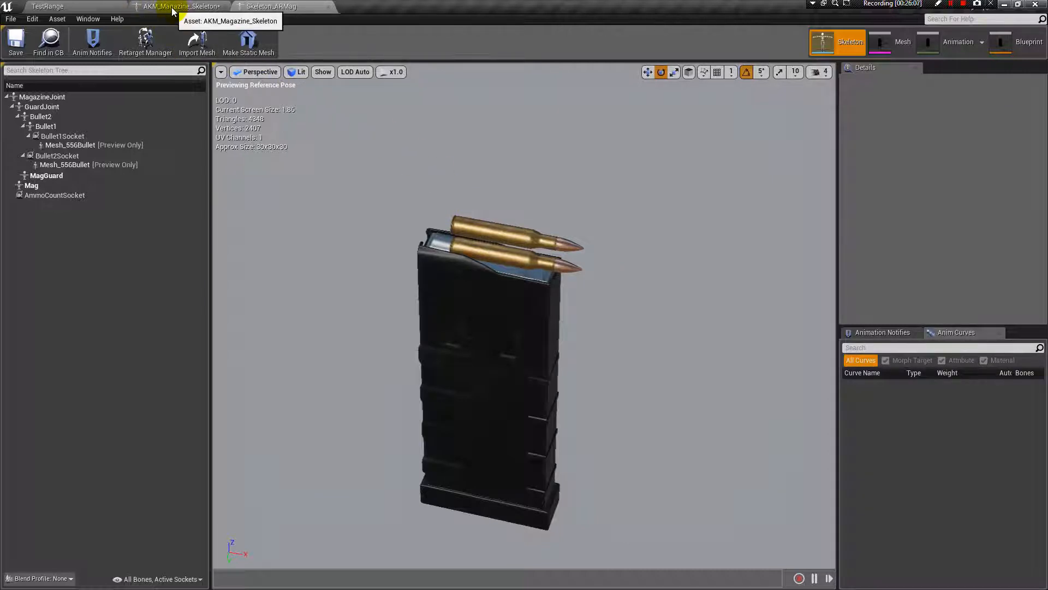
click(76, 136)
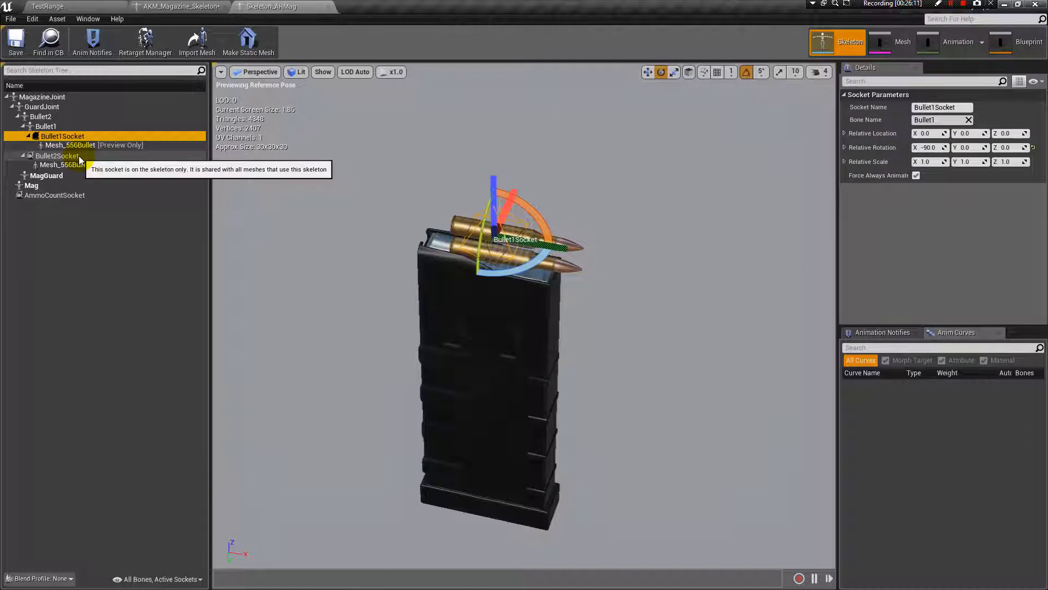
click(79, 155)
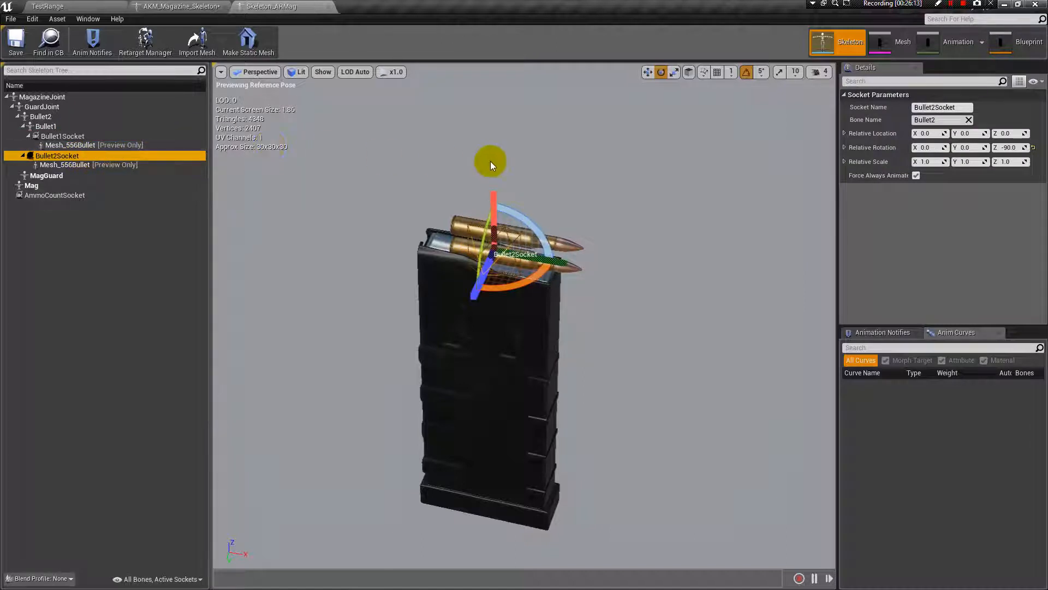
alt+drag(573, 162, 529, 158)
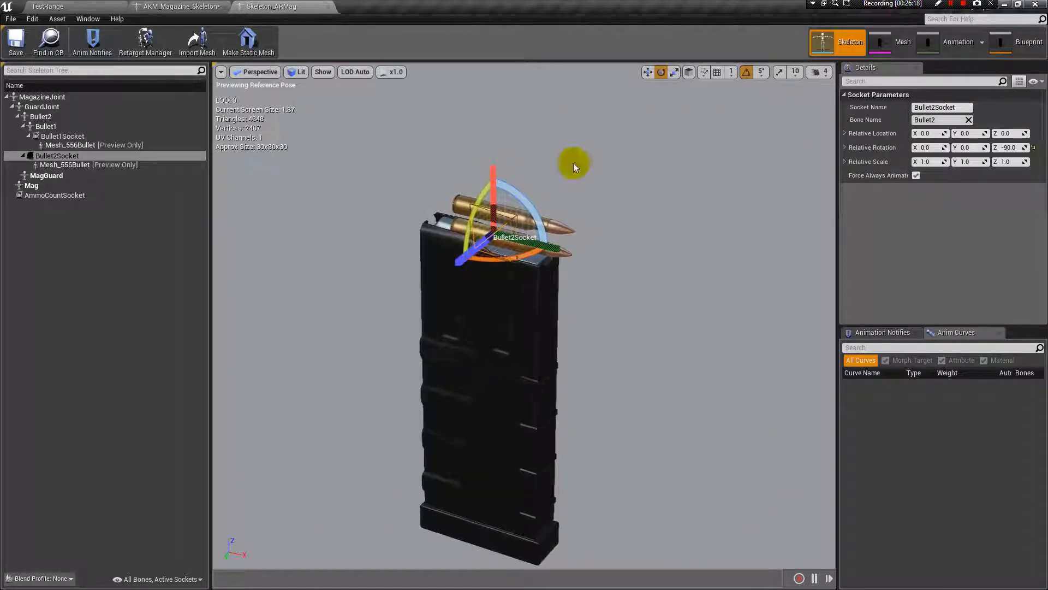
click(65, 195)
mouse_move(612, 194)
alt+mouse_down()
mouse_move(568, 195)
mouse_move(613, 195)
alt+mouse_up()
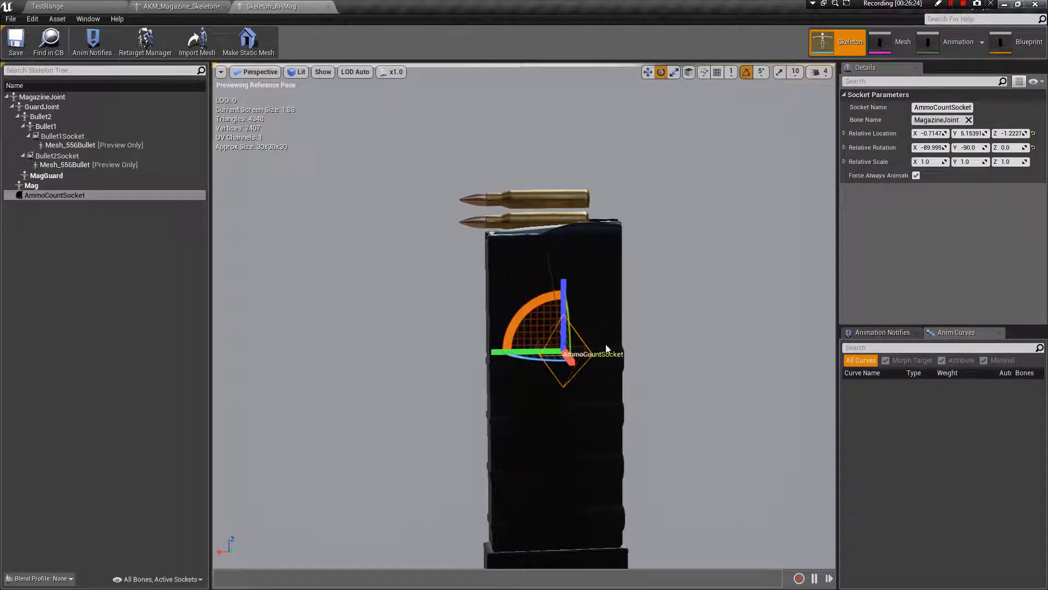
alt+drag(656, 267, 656, 267)
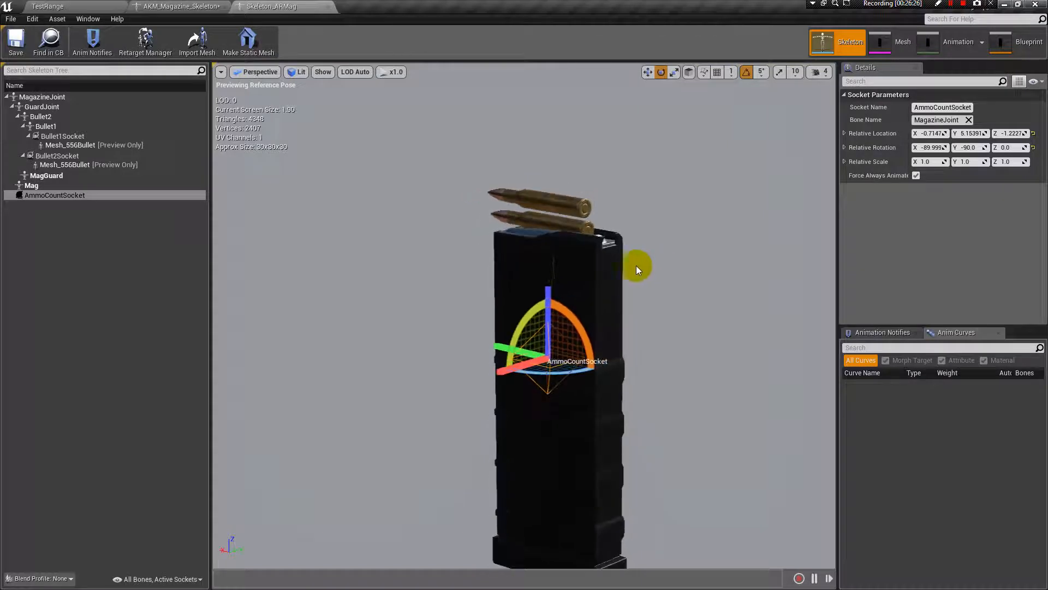
click(195, 198)
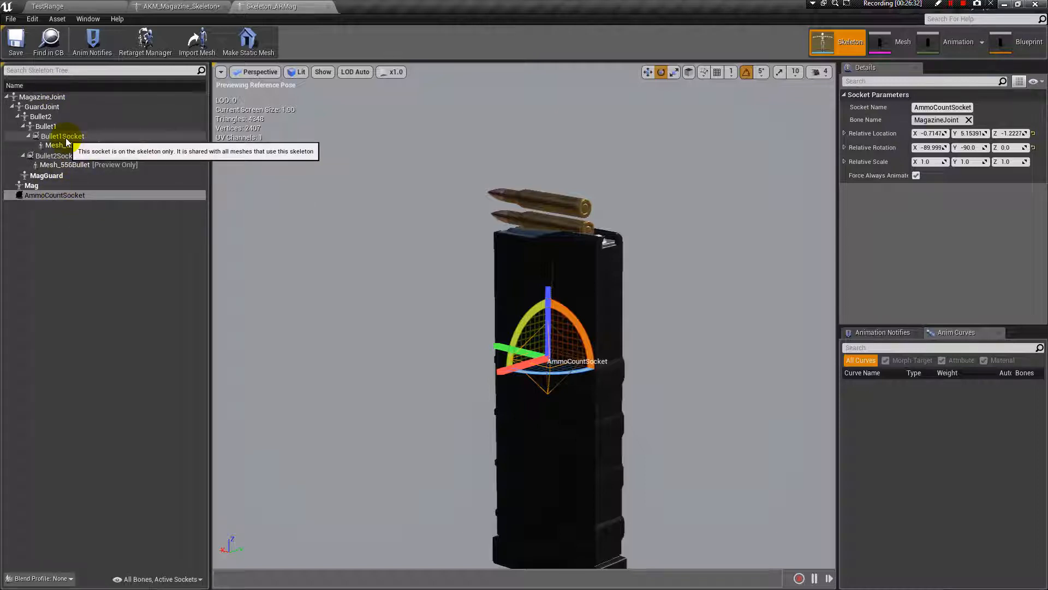
- Compare the AKM magazine's bone hierarchy with the AR magazine's and close Skeleton_ARMag
click(174, 6)
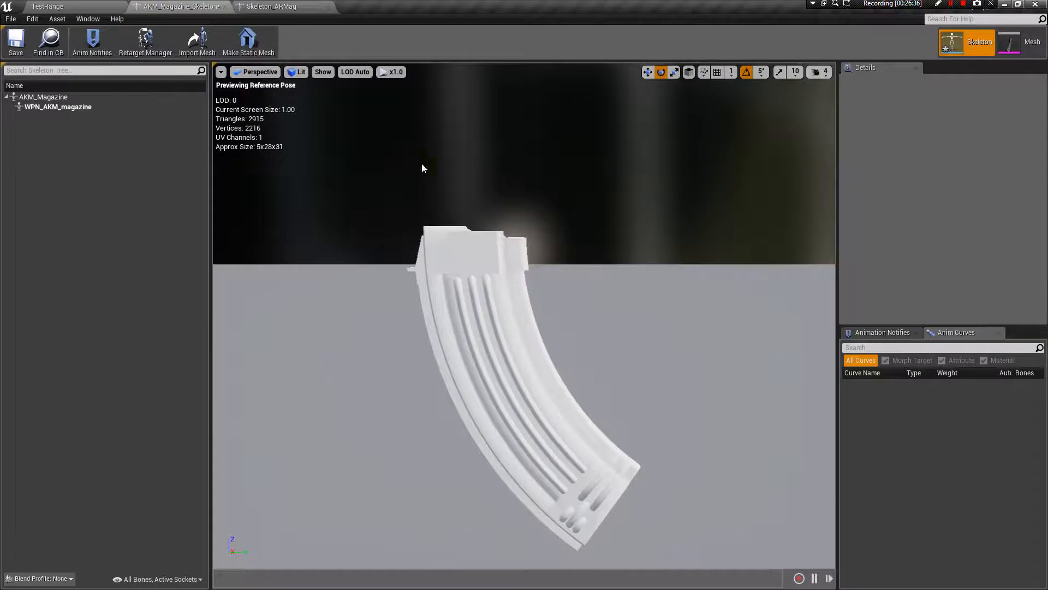
click(268, 7)
click(326, 7)
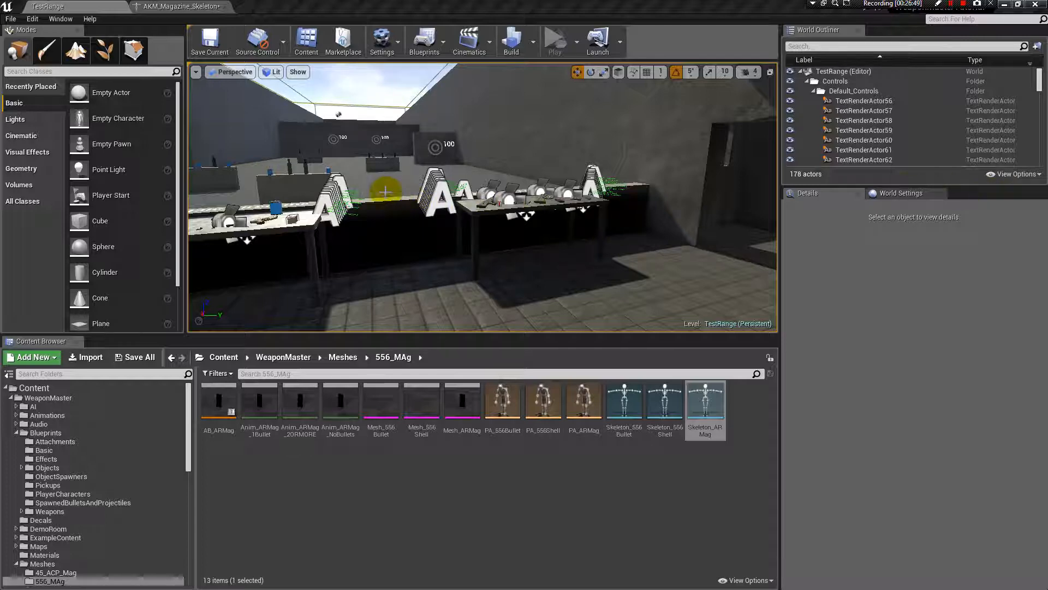
- Return to AKM_Magazine_Skeleton and examine the placement and orientation of the AKM_Magazine and WPN_AKM_magazine bones
click(183, 6)
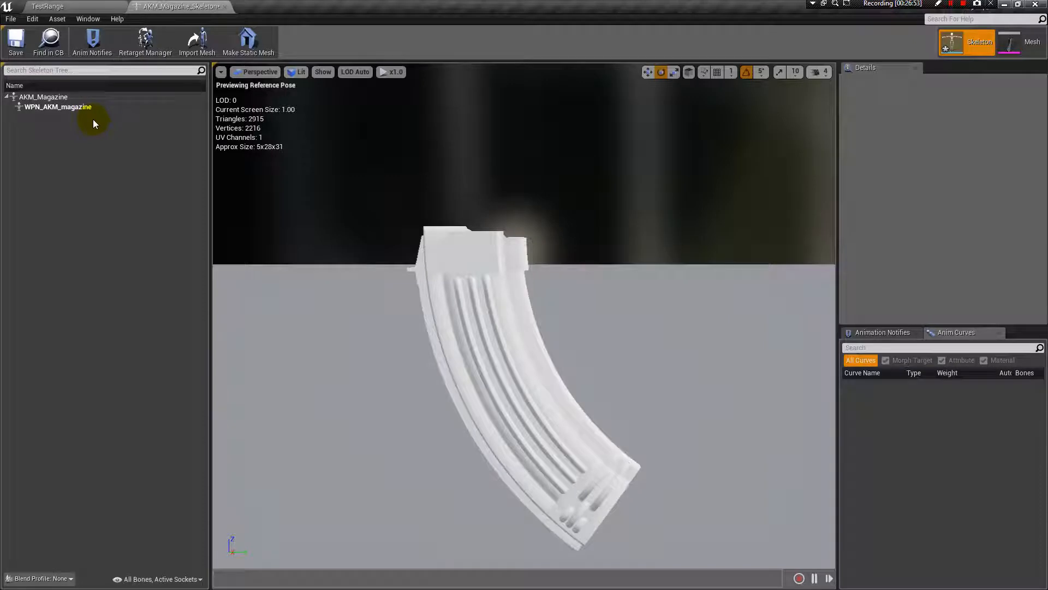
right_click(56, 99)
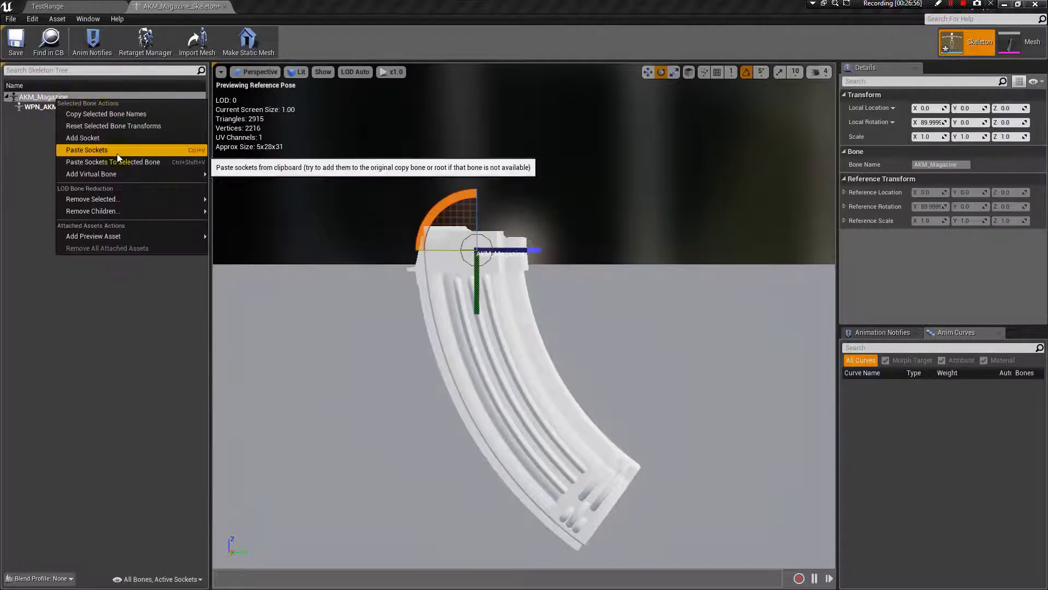
click(32, 136)
click(67, 107)
click(58, 100)
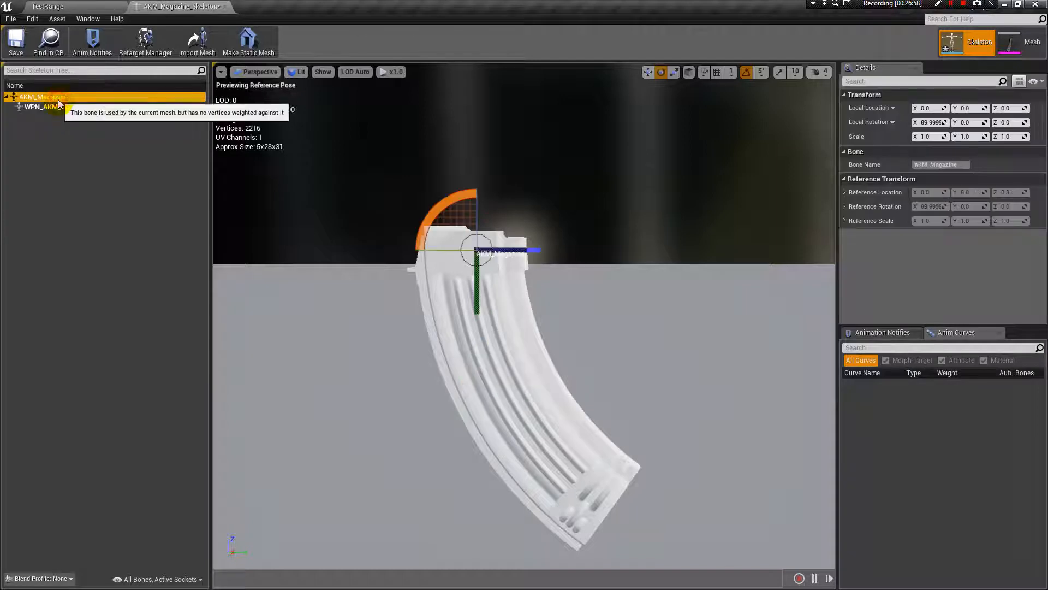
click(65, 108)
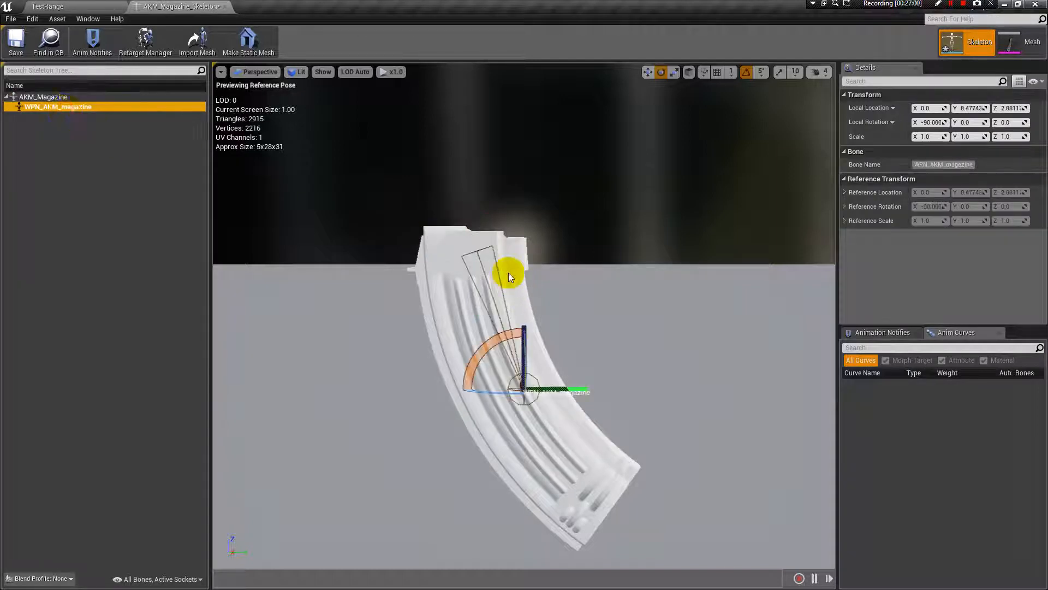
drag(421, 204, 421, 203)
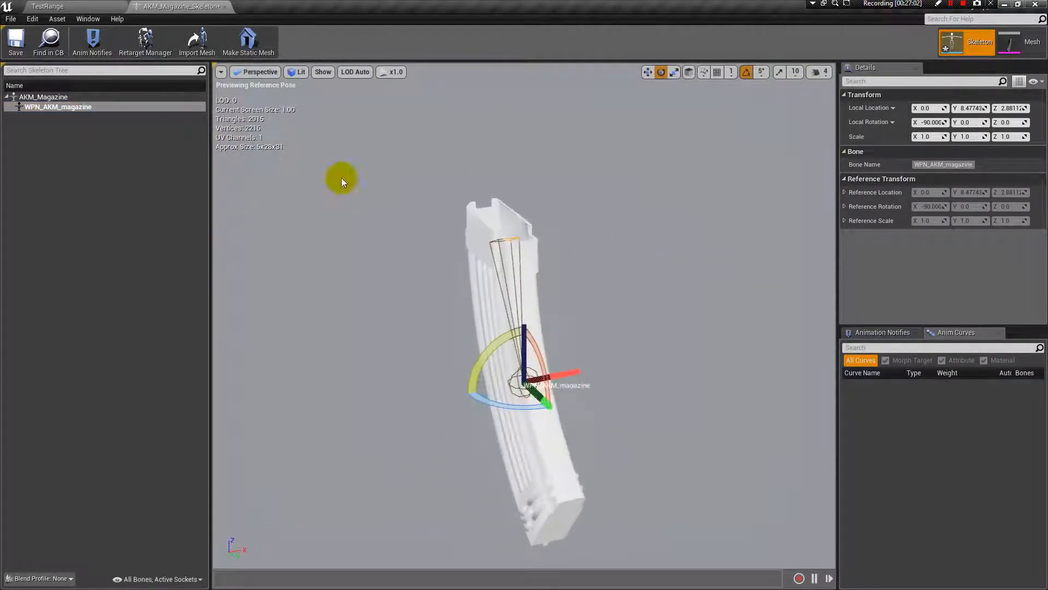
click(91, 99)
key(f)
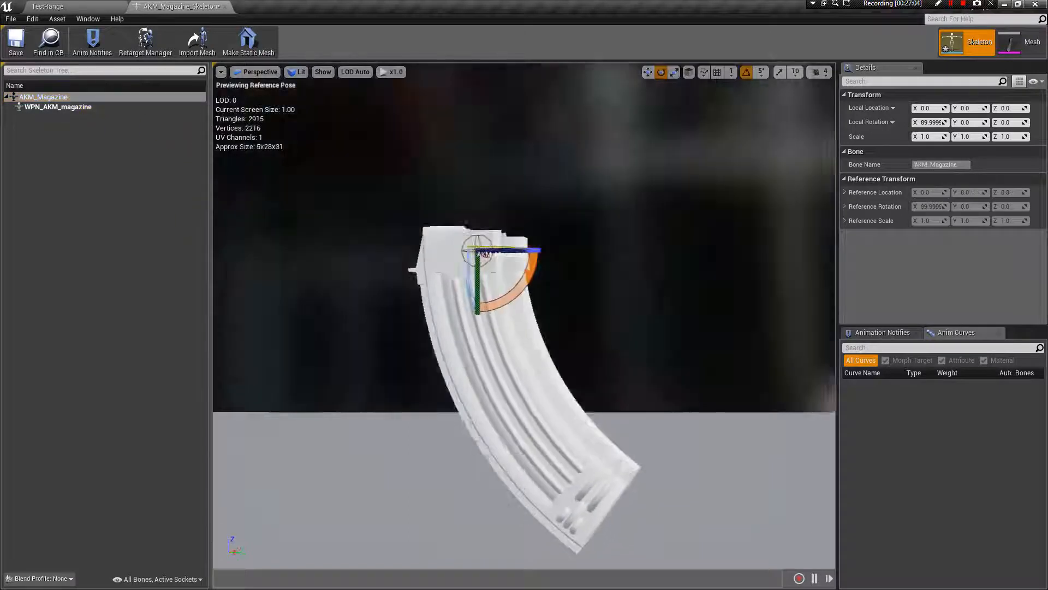
- Add a socket named Bullet1Socket to the AKM_Magazine root bone
right_click(85, 97)
click(171, 138)
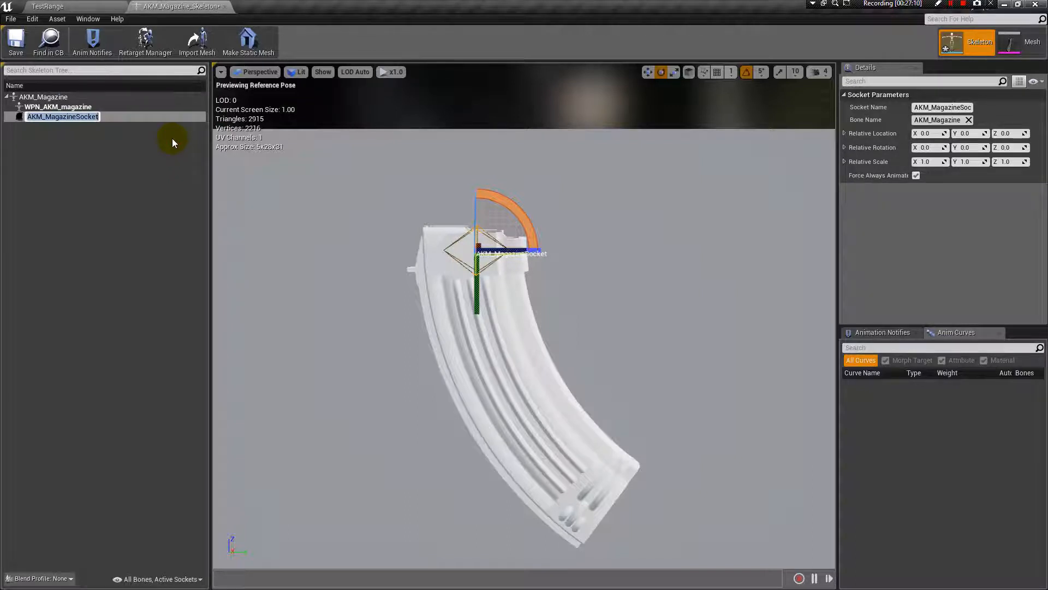
text(Bulle)
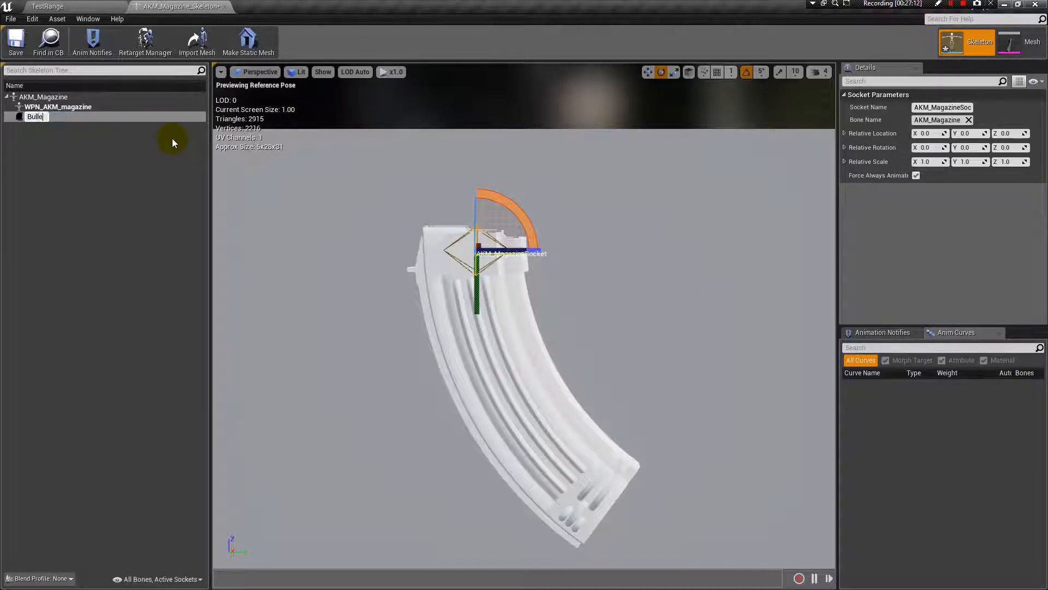
text(t1Socket)
key(Return)
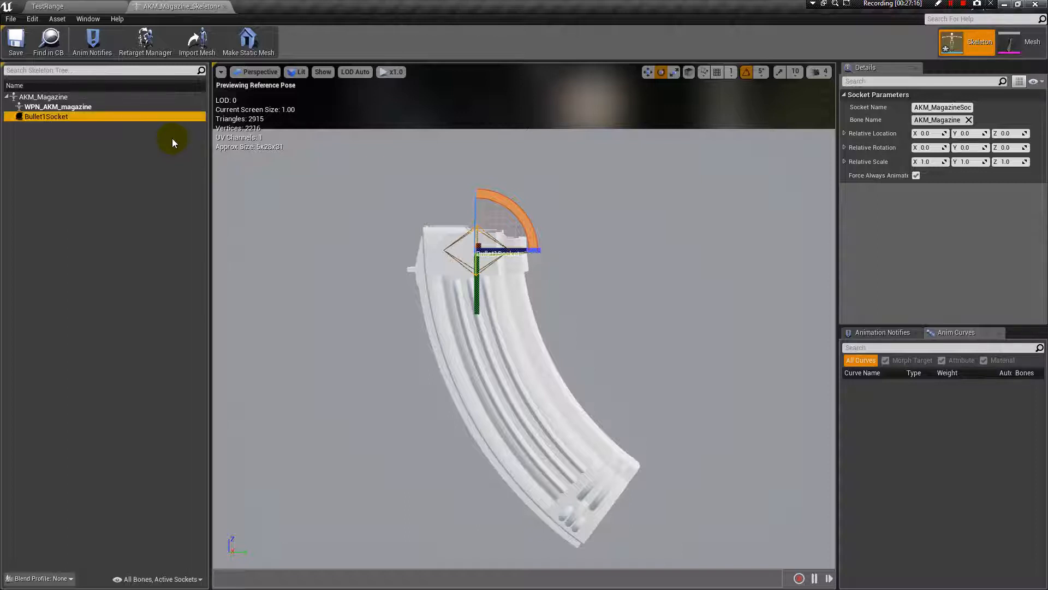
- Add a second socket named Bullet2Socket to the AKM_Magazine root bone
click(44, 97)
right_click(47, 98)
click(104, 134)
text(B)
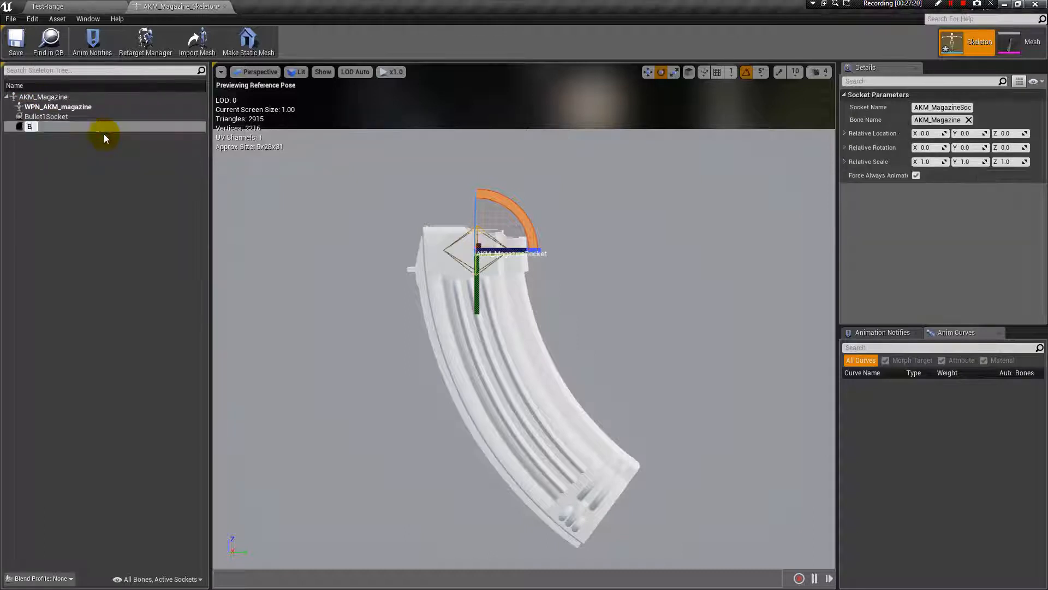
text(ullet2Socket)
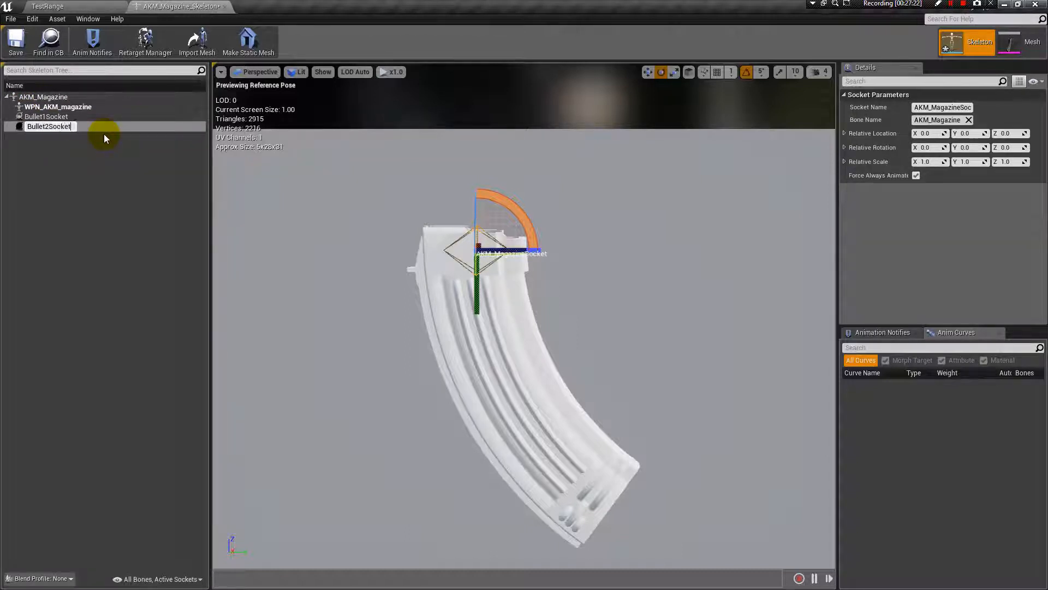
key(Return)
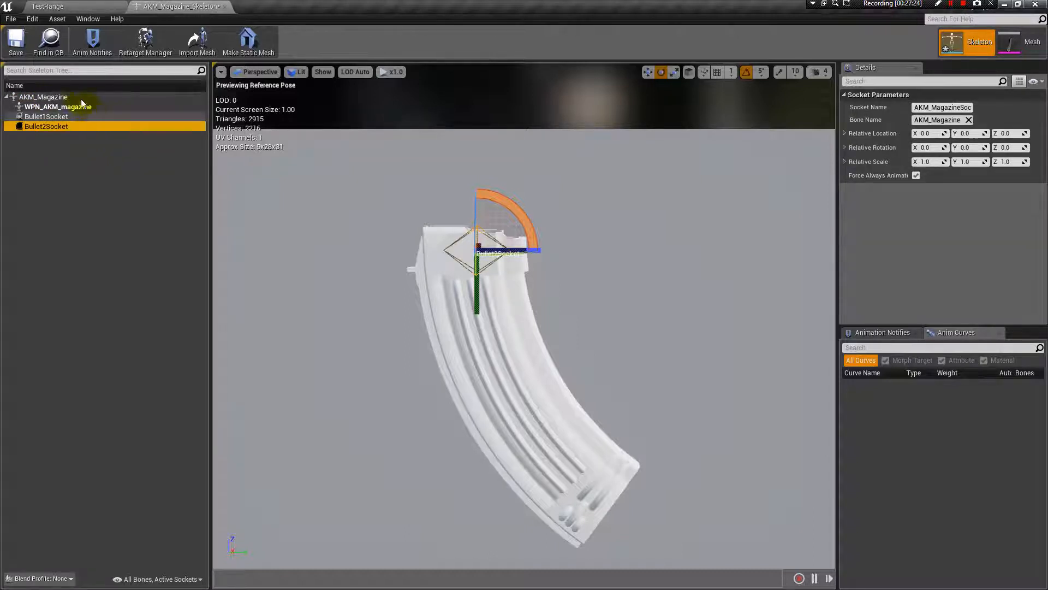
- Attach the AKM_Bullet2 mesh as a preview asset to both Bullet1Socket and Bullet2Socket
right_click(60, 117)
mouse_move(133, 204)
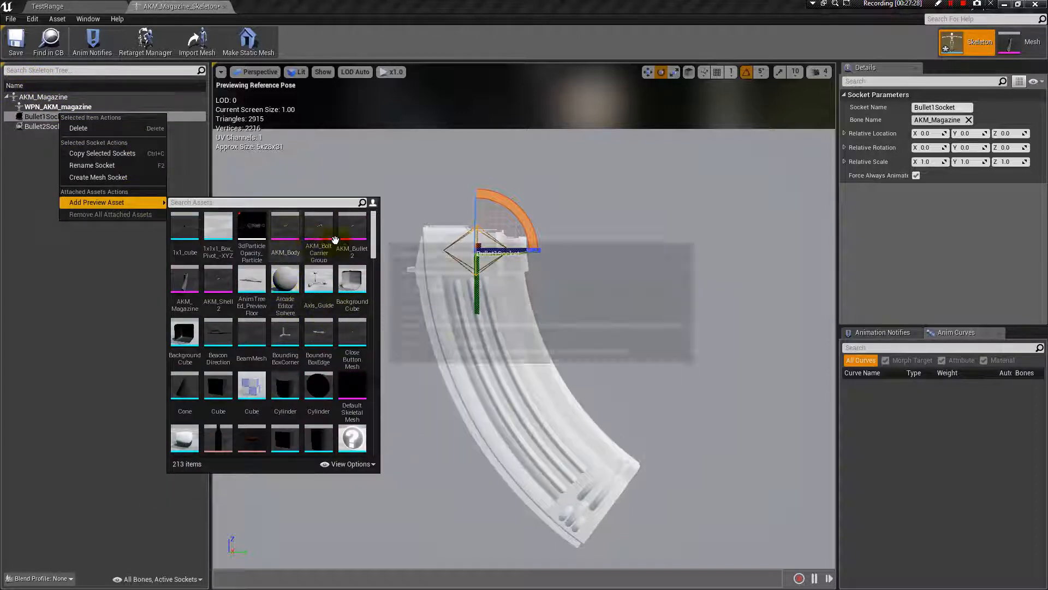
click(352, 232)
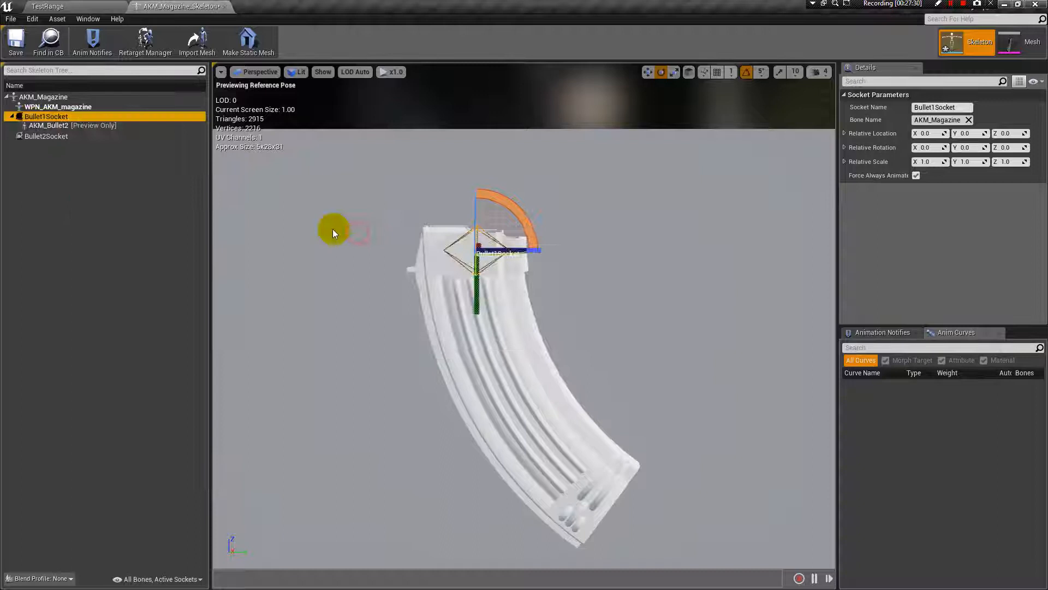
click(48, 138)
right_click(49, 137)
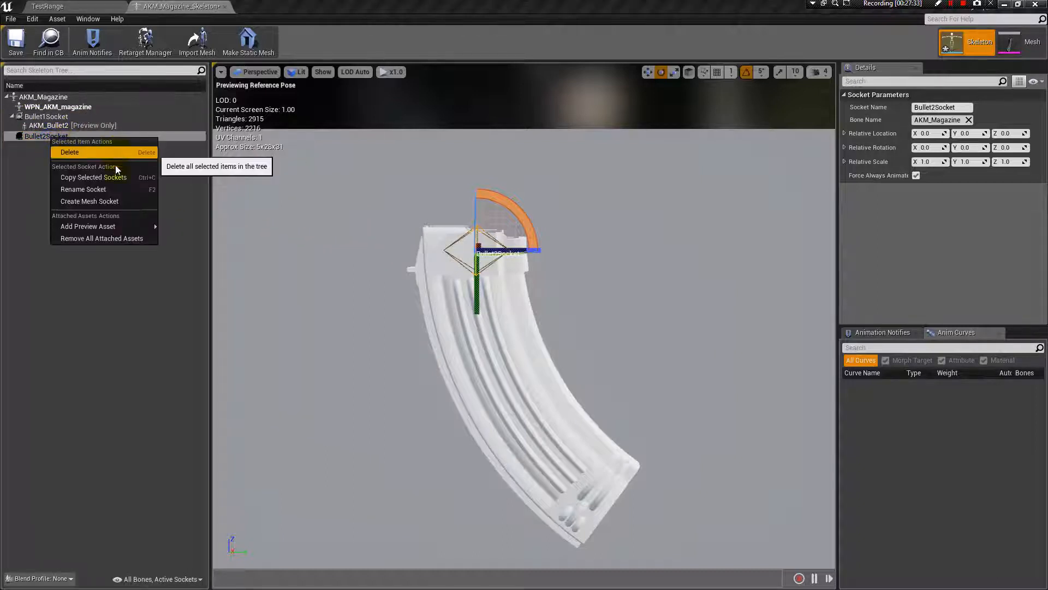
mouse_move(127, 225)
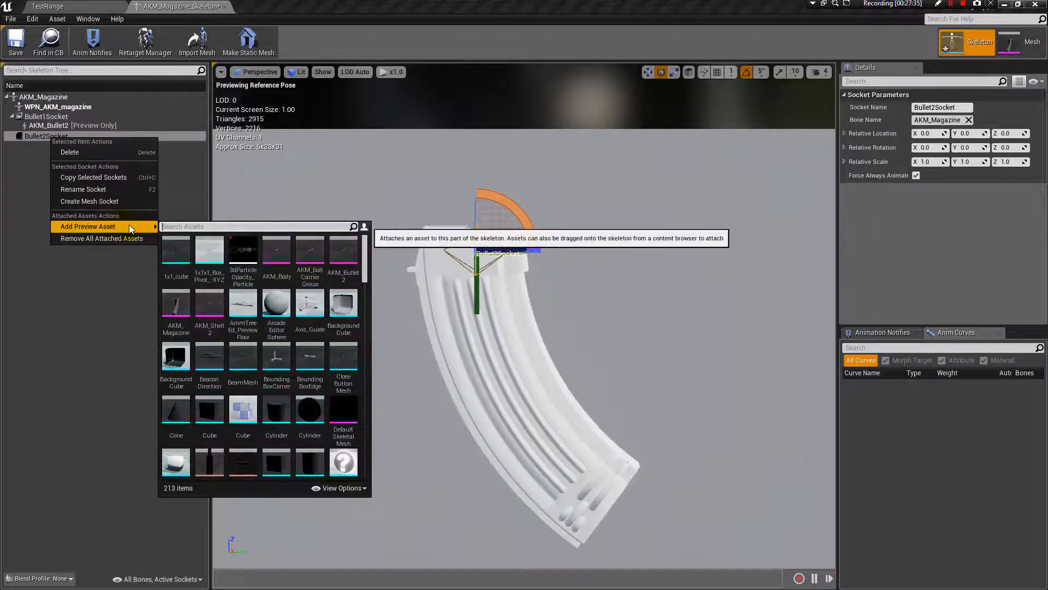
click(343, 252)
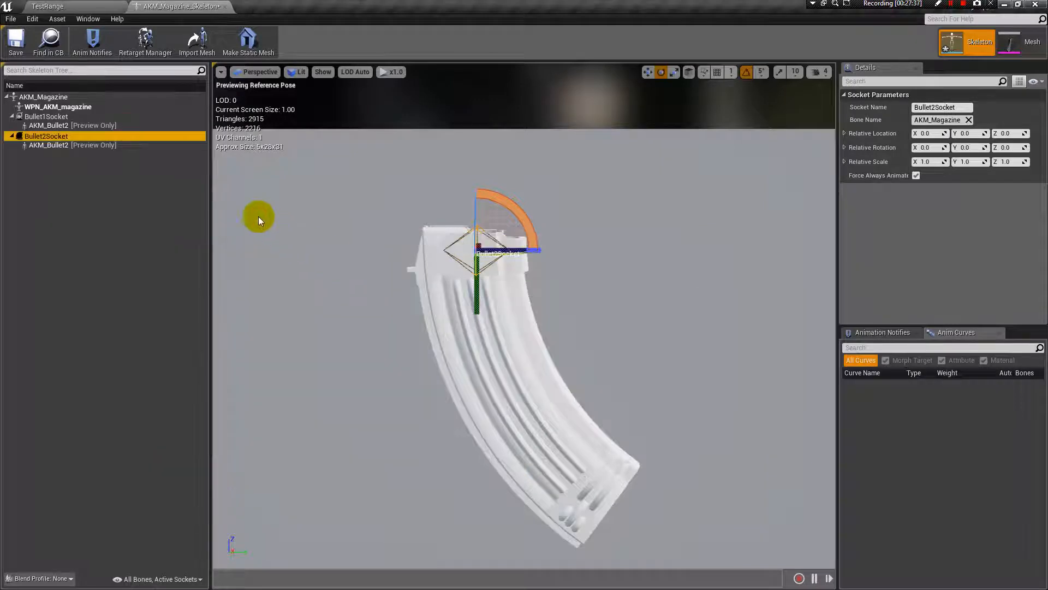
- Rotate Bullet2Socket and Bullet1Socket to about -90 degrees on X so both preview bullets point toward the magazine's front
mouse_move(586, 236)
mouse_down()
mouse_move(524, 235)
mouse_move(585, 236)
mouse_up()
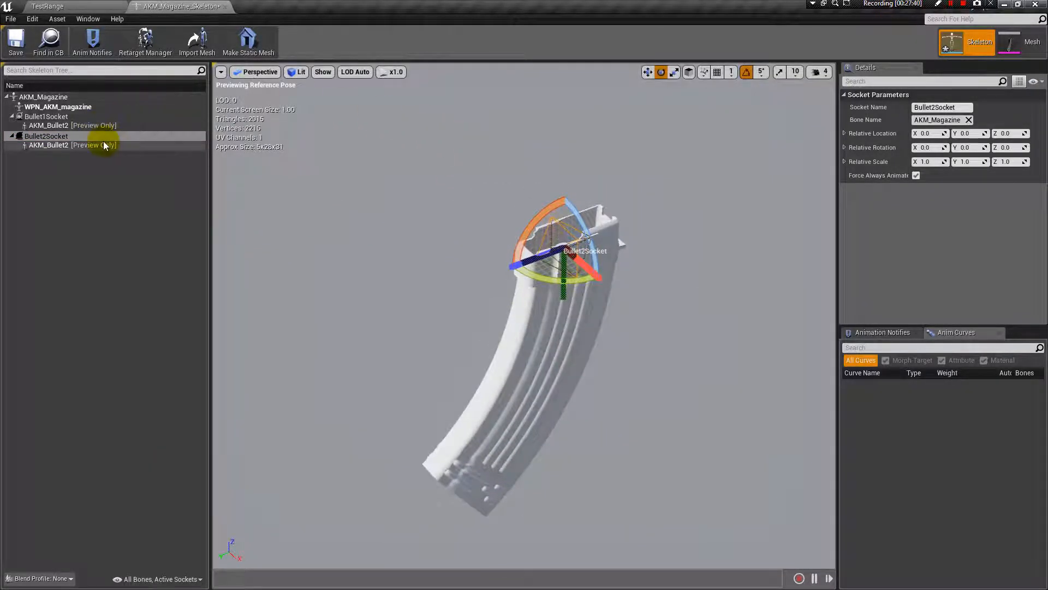
drag(534, 212, 510, 268)
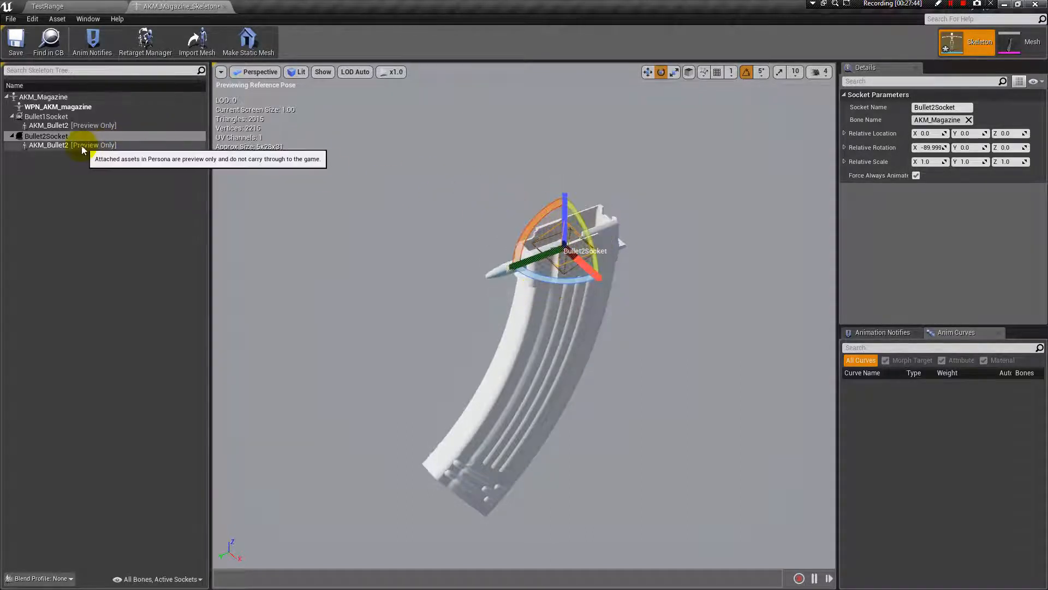
click(46, 116)
drag(532, 222, 369, 166)
- Raise Bullet1Socket toward the magazine's feed opening, to a relative Y location of about -1.71
scroll(395, 189, up, 5)
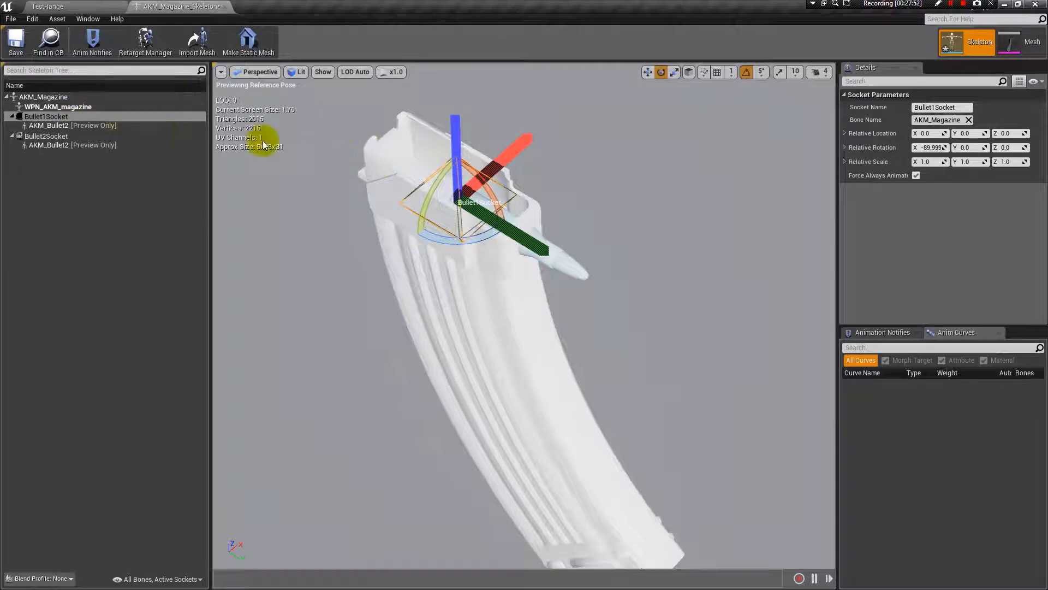
key(w)
drag(457, 177, 455, 154)
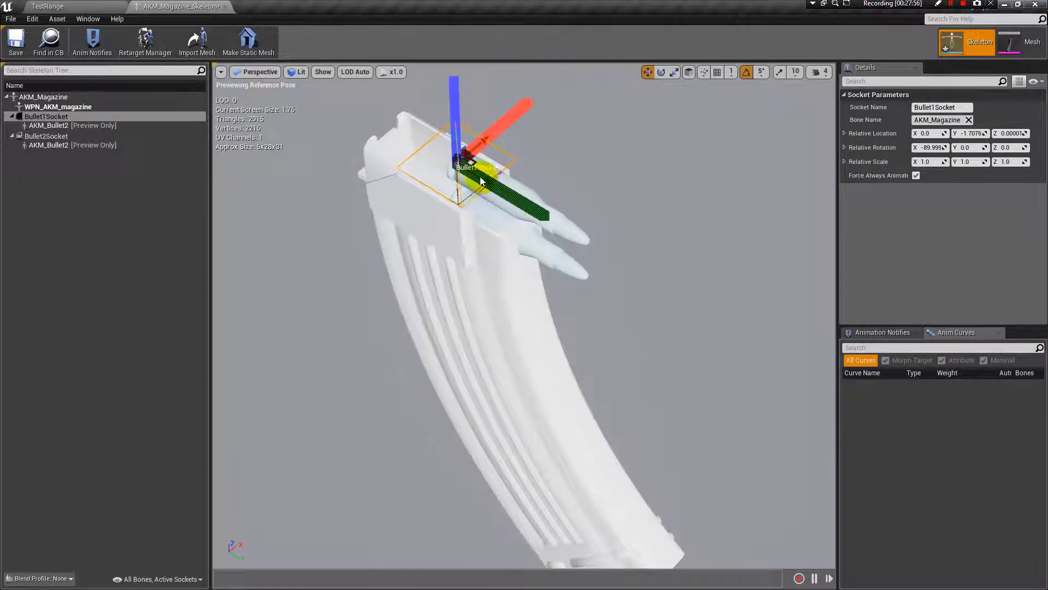
- Move Bullet1Socket backward along the AKM magazine to a relative Z location of about -2.8
mouse_move(667, 227)
alt+mouse_down()
mouse_move(650, 227)
mouse_move(668, 228)
alt+mouse_up()
scroll(668, 228, down, 6)
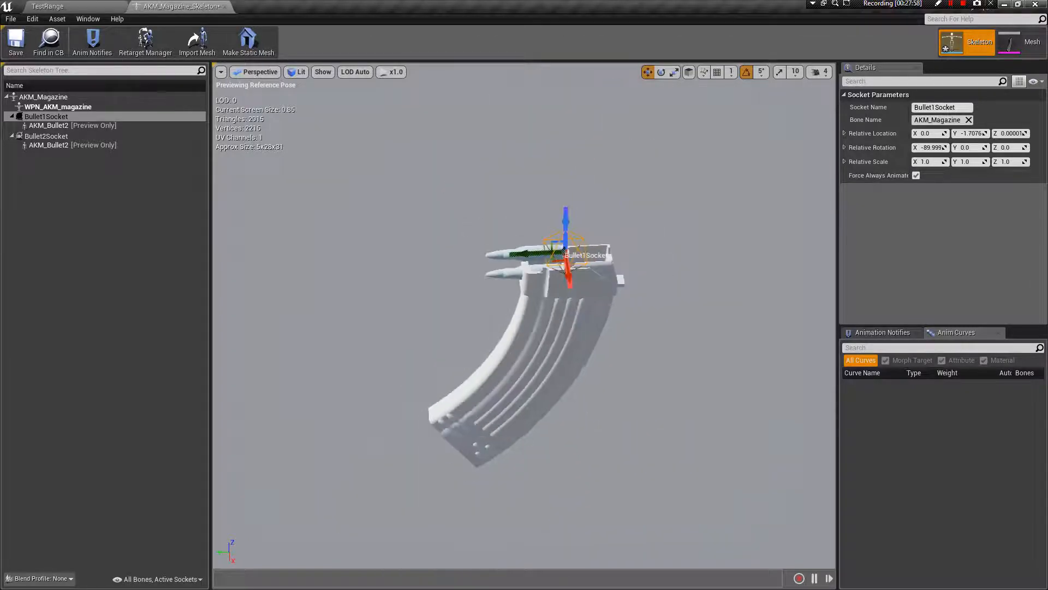
scroll(666, 241, down, 3)
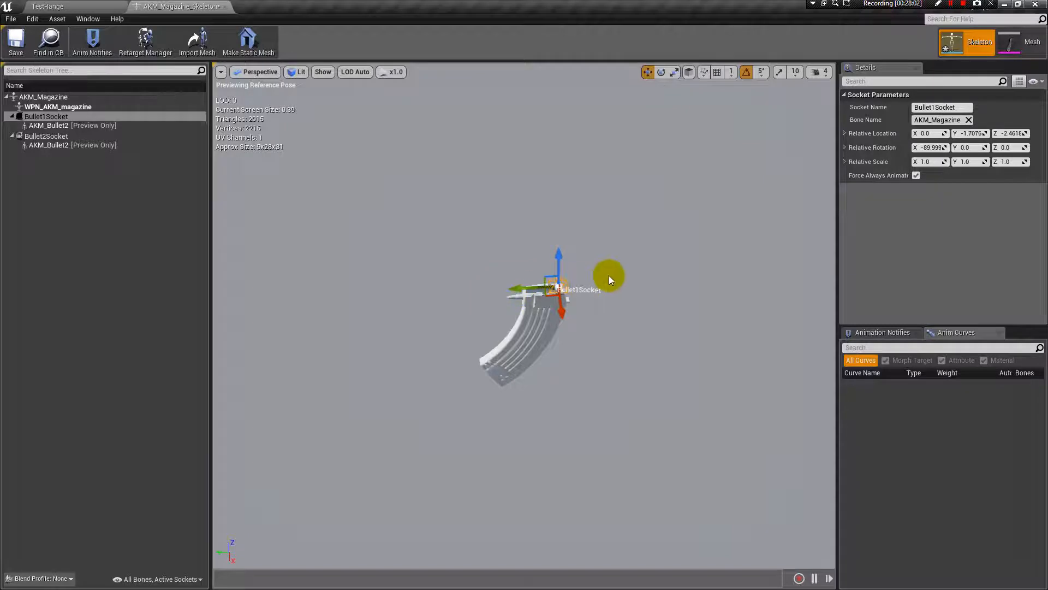
scroll(607, 277, up, 6)
alt+drag(673, 290, 622, 287)
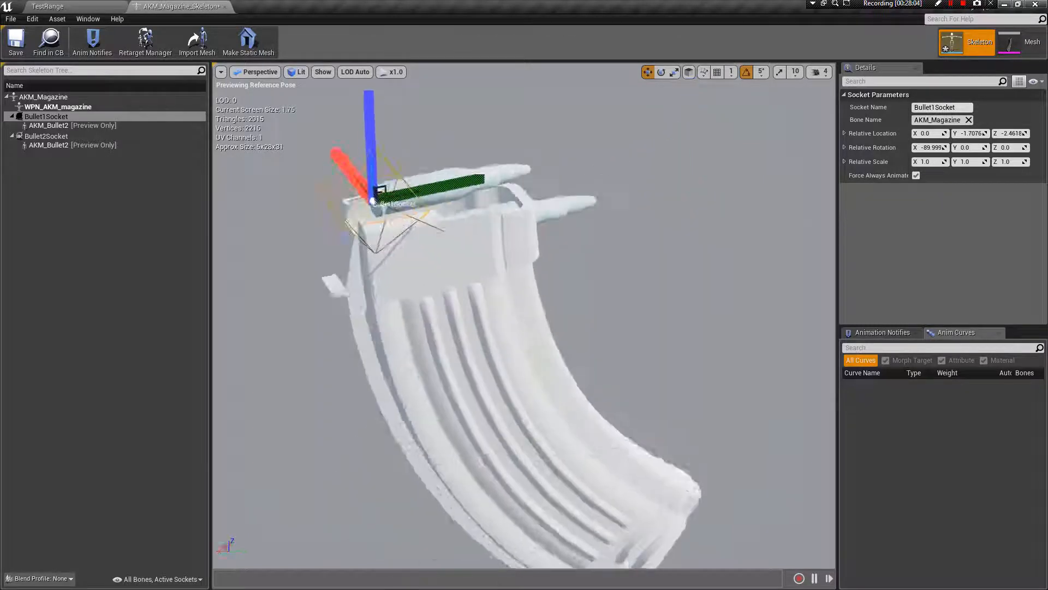
scroll(516, 270, down, 6)
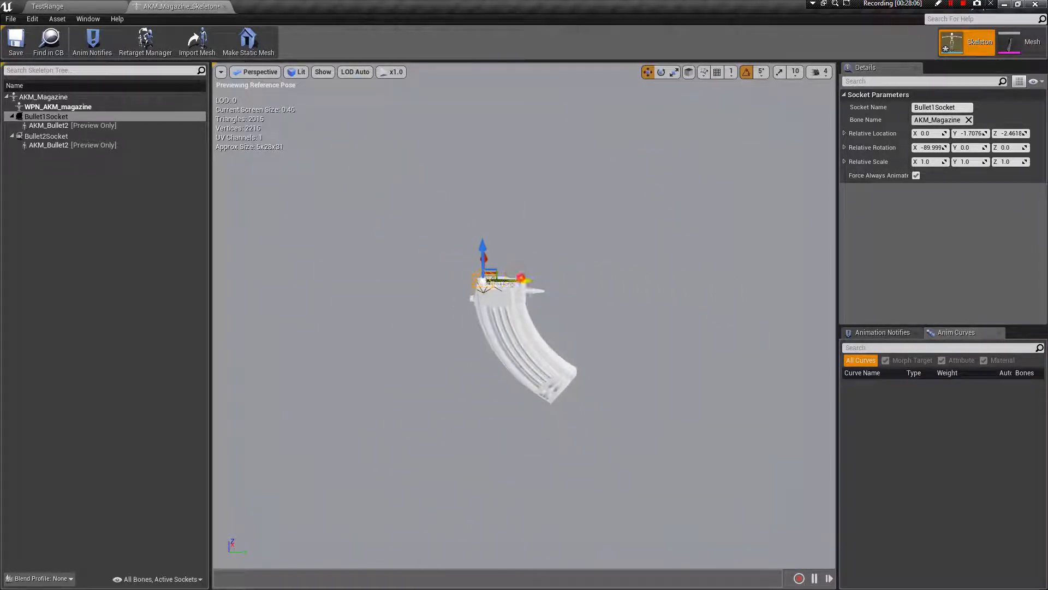
alt+right_drag(517, 269, 576, 270)
mouse_move(577, 270)
alt+mouse_down()
mouse_move(622, 270)
mouse_move(578, 271)
alt+mouse_up()
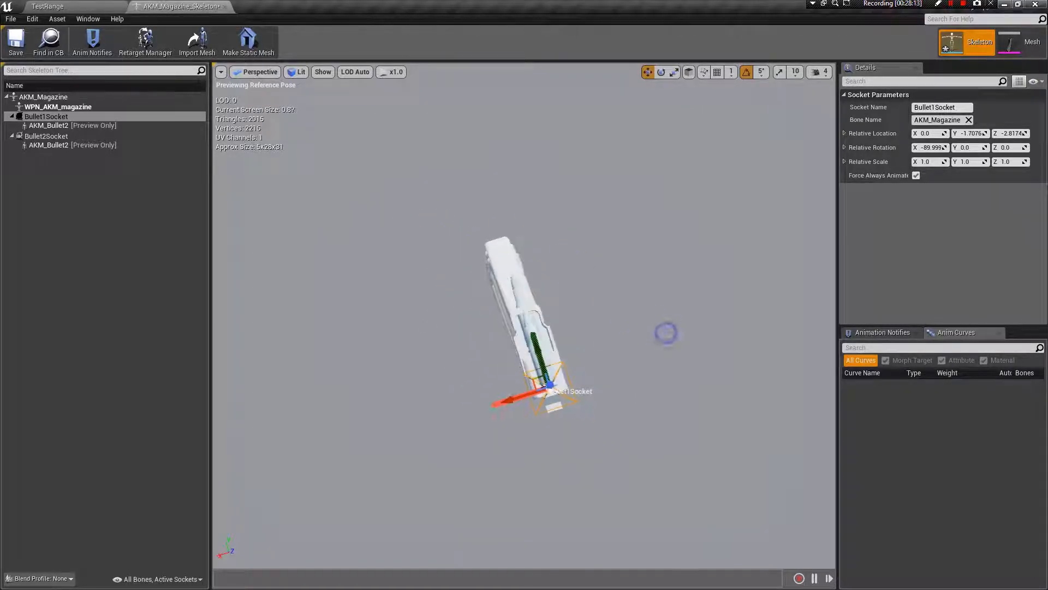
- Shift Bullet1Socket sideways into the magazine opening, to a relative location of about X -0.54 and Z -3.1
alt+right_drag(664, 332, 550, 329)
mouse_move(584, 304)
alt+mouse_down()
mouse_move(554, 319)
mouse_move(546, 339)
mouse_move(585, 304)
alt+mouse_up()
scroll(435, 265, up, 5)
drag(462, 273, 480, 282)
alt+drag(496, 222, 592, 262)
drag(537, 287, 516, 197)
- Position Bullet2Socket inside the magazine beside the first bullet, at a relative location of about X 0.35 and Z -2.76
click(116, 137)
alt+drag(349, 210, 393, 214)
click(561, 305)
scroll(561, 305, down, 7)
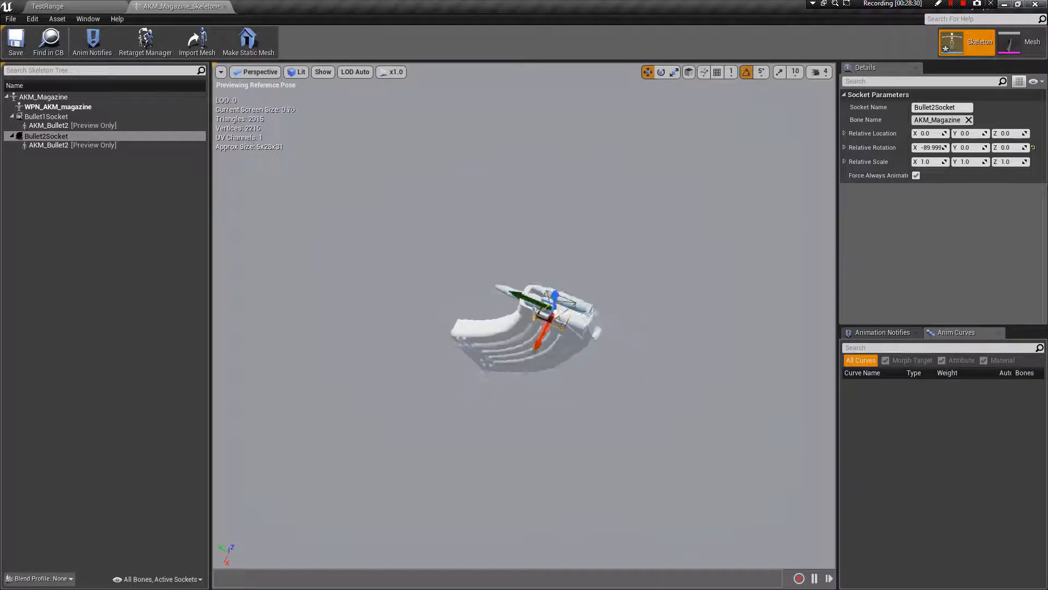
drag(501, 300, 508, 302)
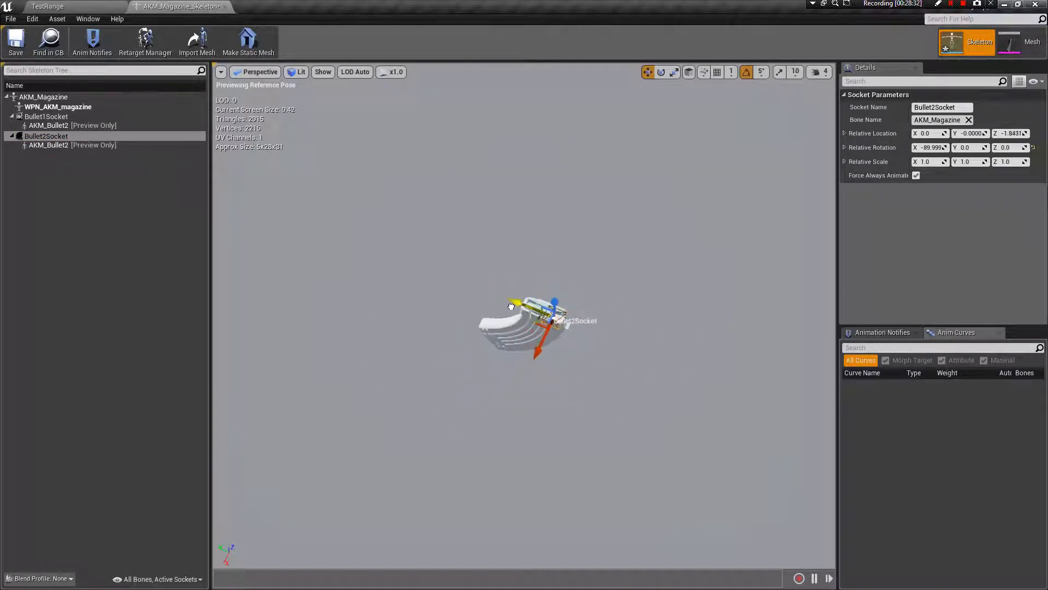
scroll(561, 321, up, 6)
alt+drag(561, 321, 518, 344)
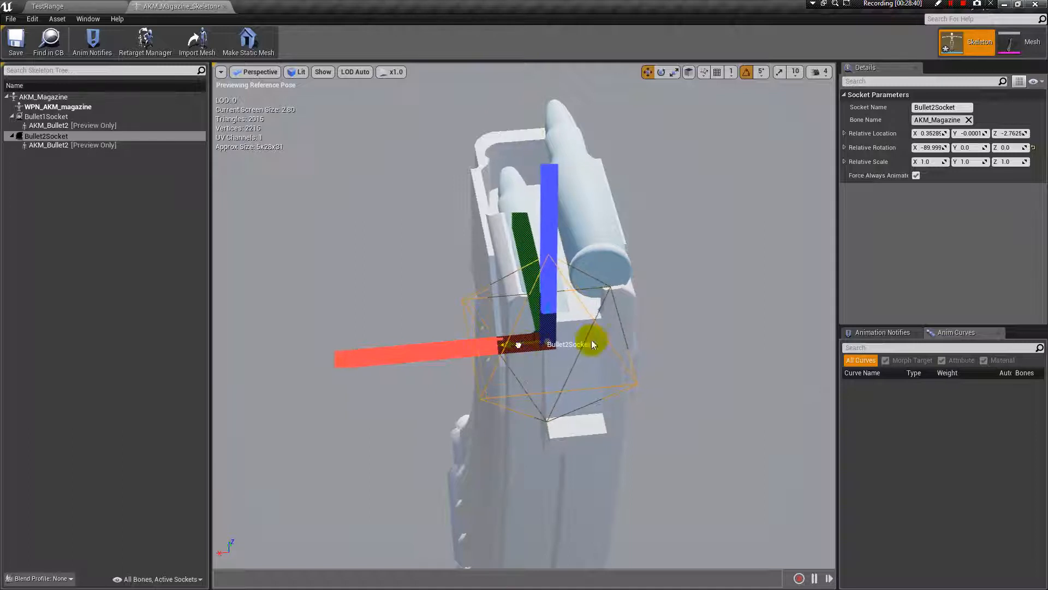
- Lower Bullet1Socket deeper into the magazine, to a relative location of about X -0.55 and Y -1.0
click(46, 116)
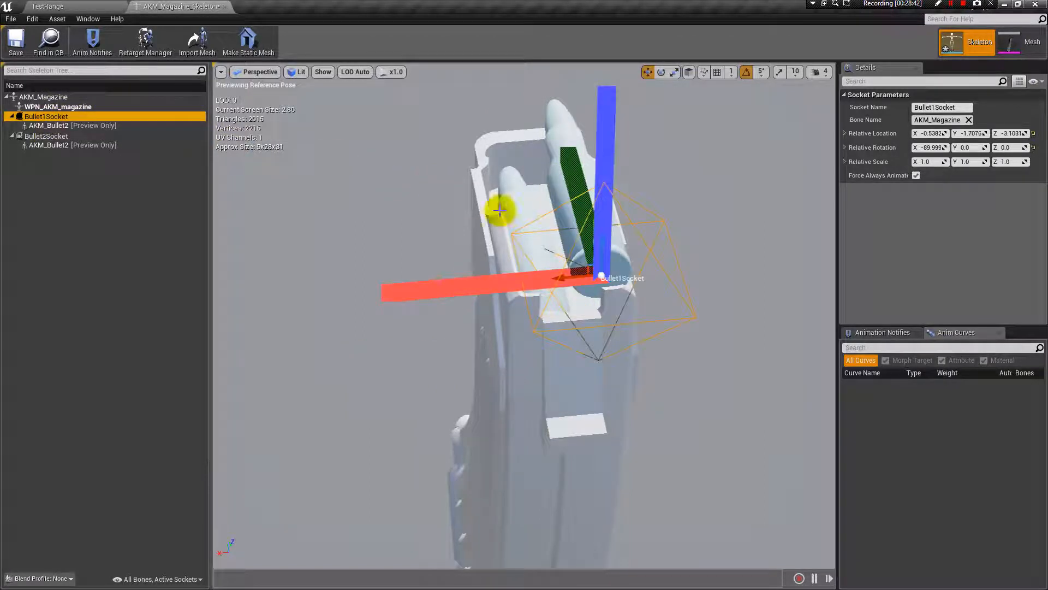
drag(602, 246, 440, 225)
key(f)
alt+right_drag(480, 251, 546, 251)
alt+right_drag(546, 287, 509, 288)
alt+drag(509, 355, 524, 277)
drag(564, 314, 556, 162)
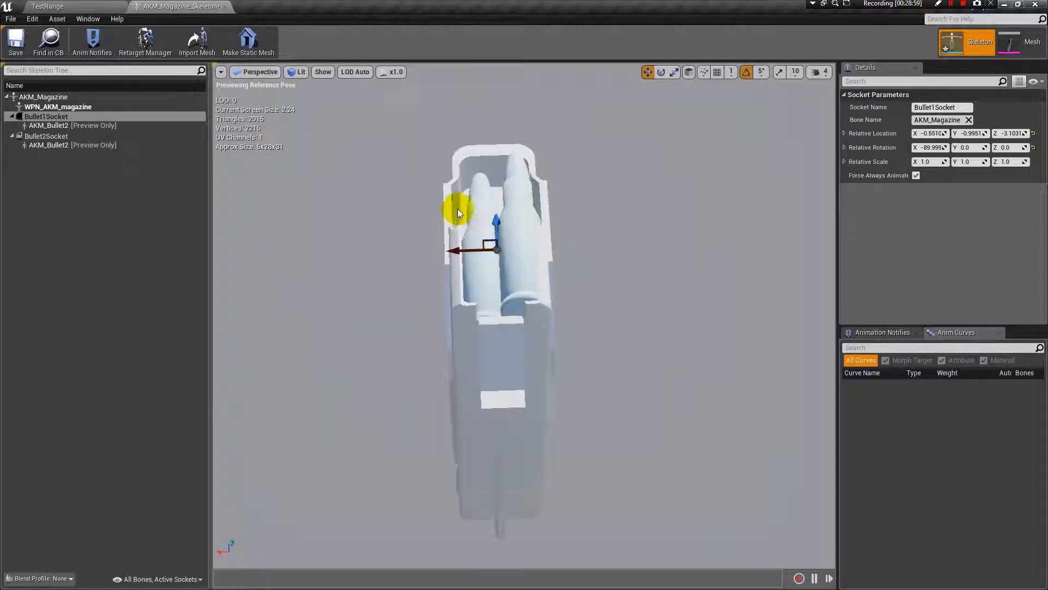
- Adjust Bullet2Socket's height and sideways offset in the magazine, to a relative location of about X 0.51 and Y -0.41
click(45, 136)
alt+drag(310, 169, 564, 299)
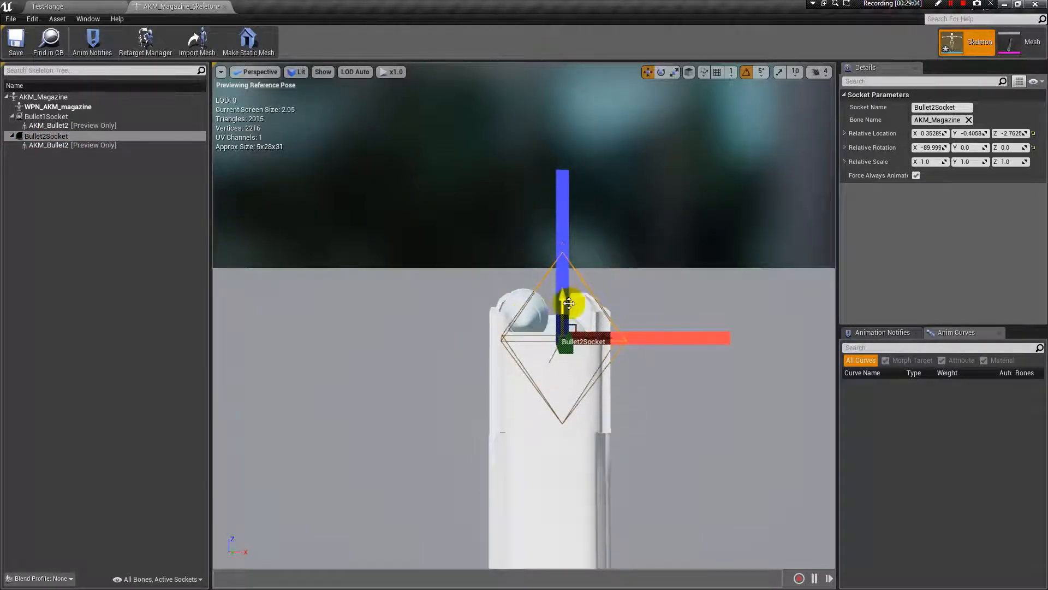
alt+drag(664, 262, 604, 444)
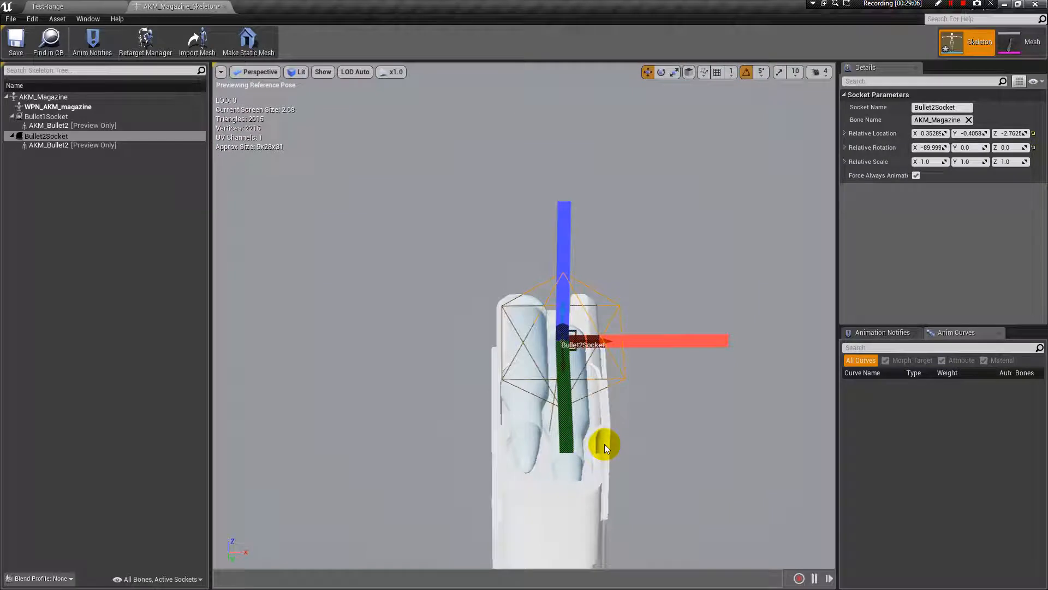
drag(604, 341, 444, 356)
scroll(524, 328, down, 4)
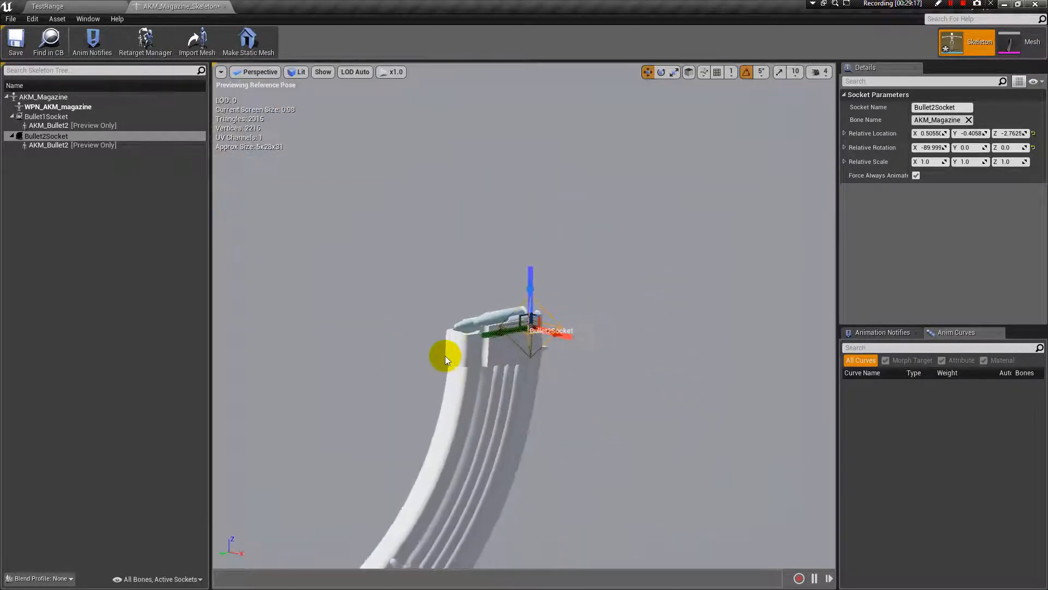
- Add a socket named AmmoCountSocket to the AKM_Magazine bone
click(69, 98)
right_click(67, 96)
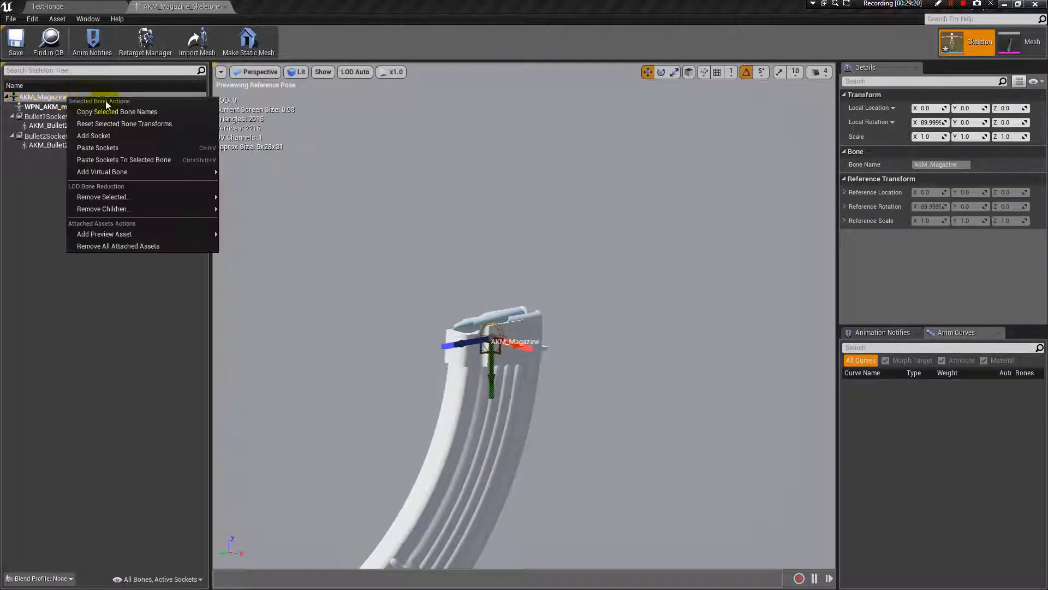
click(119, 139)
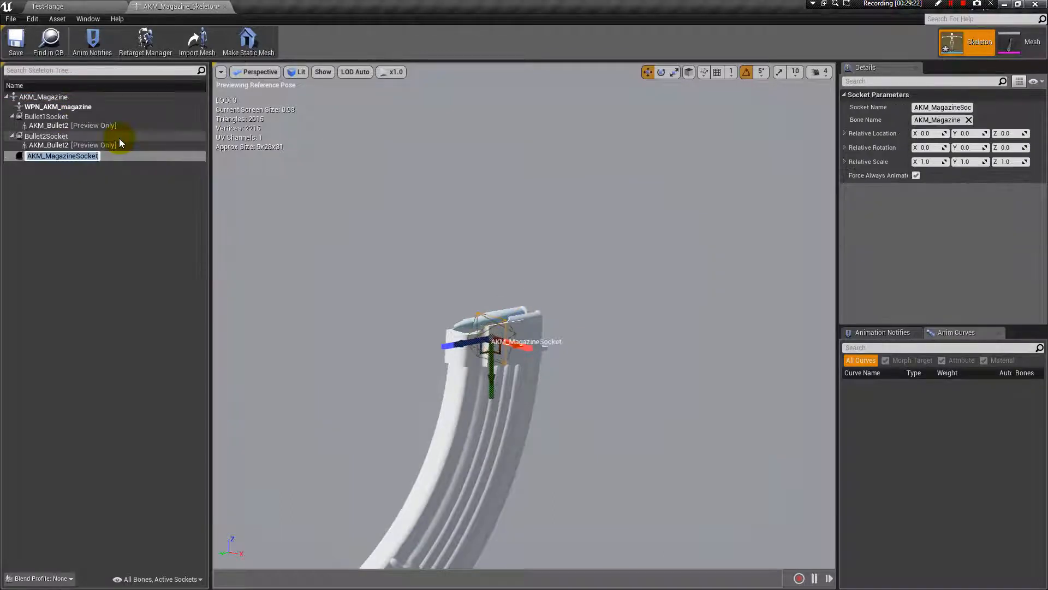
text(Ammo)
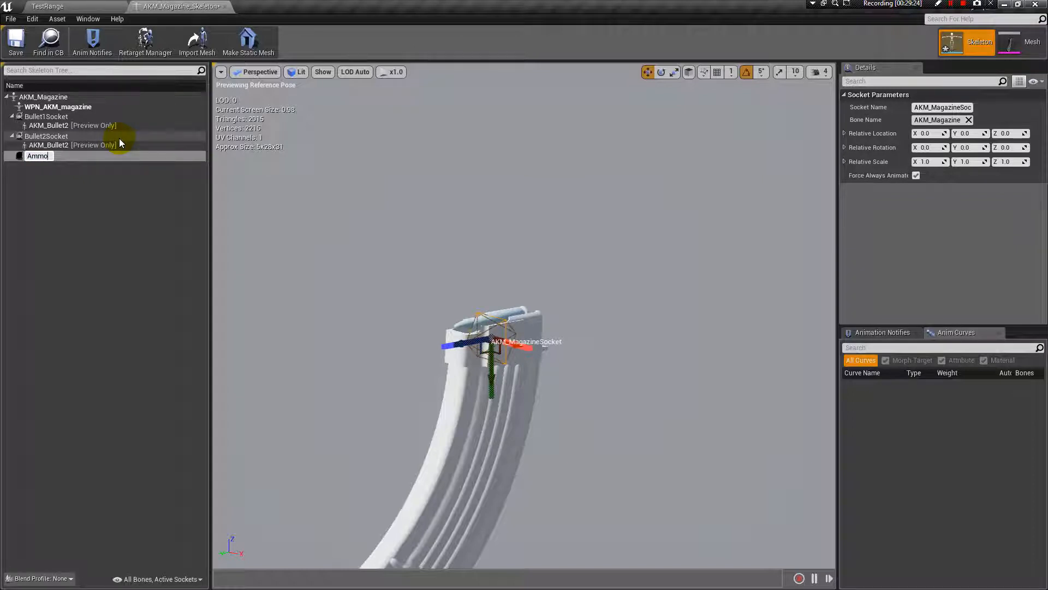
text(CountSocket)
key(Return)
- Move AmmoCountSocket down onto the side of the magazine, to a relative location of about X 1.34 and Y 5.02
drag(508, 398, 550, 401)
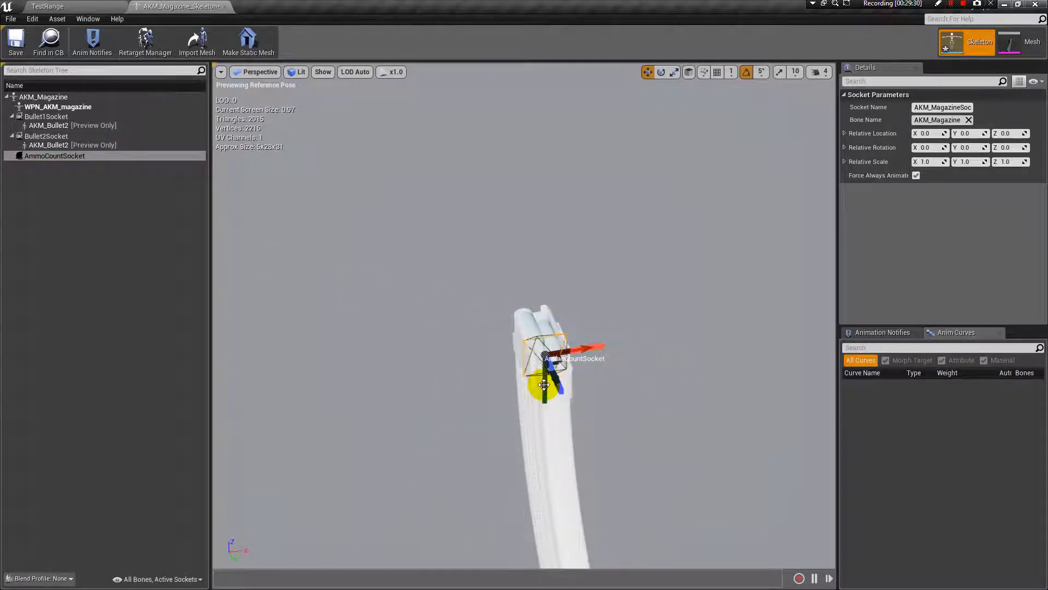
drag(612, 411, 612, 410)
drag(501, 349, 574, 413)
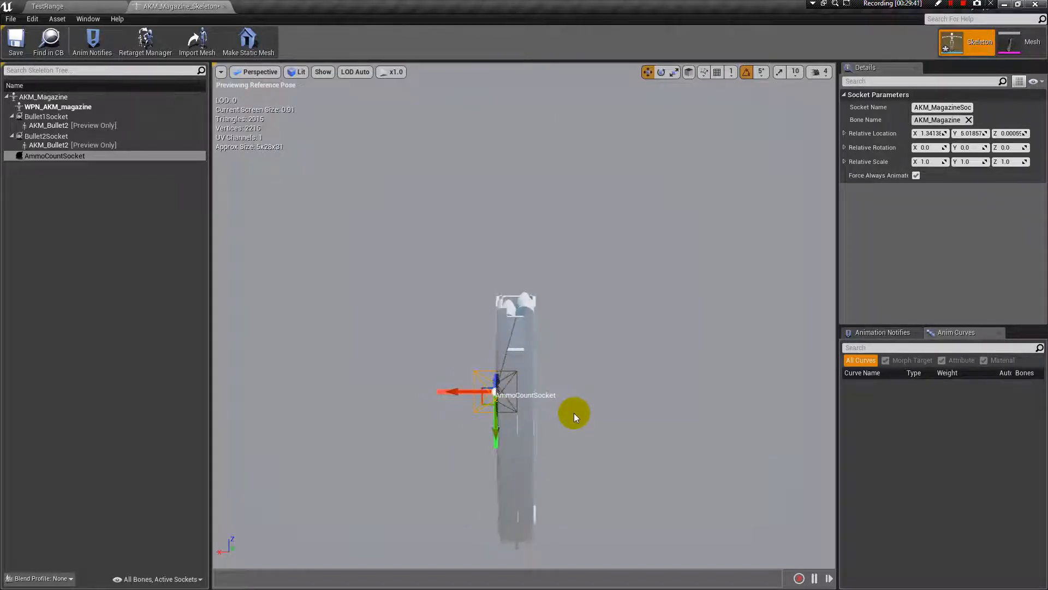
- Examine AmmoCountSocket's placement on the magazine from the side, front and back
alt+right_drag(562, 378, 561, 317)
drag(562, 317, 480, 330)
alt+drag(633, 328, 455, 311)
scroll(633, 329, down, 6)
alt+right_drag(608, 315, 599, 288)
alt+drag(598, 288, 655, 289)
alt+middle_drag(655, 289, 615, 271)
mouse_move(615, 271)
alt+mouse_down()
mouse_move(551, 292)
mouse_move(615, 260)
alt+mouse_up()
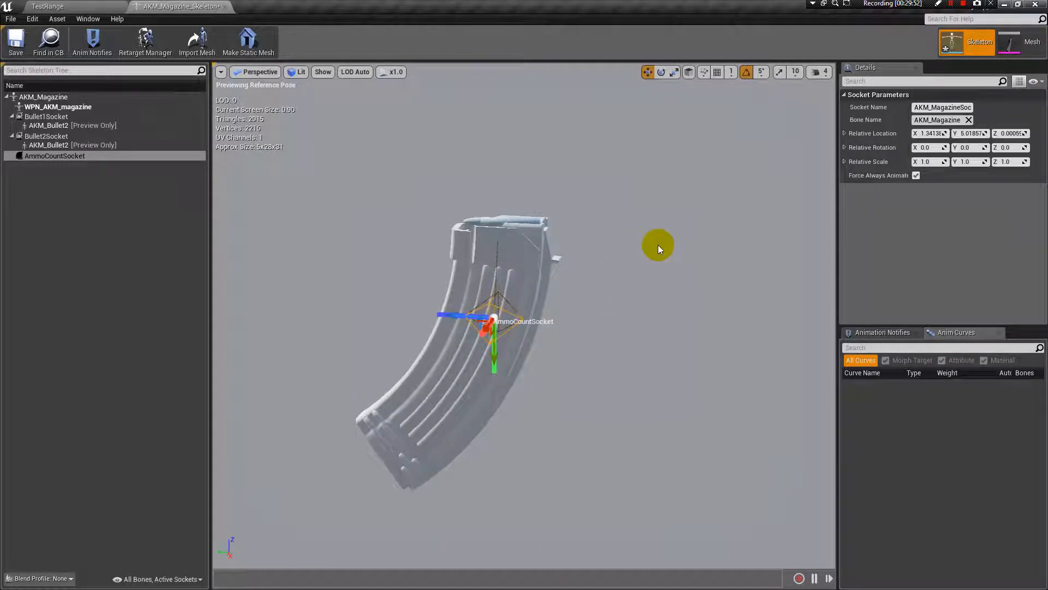
alt+drag(659, 249, 617, 249)
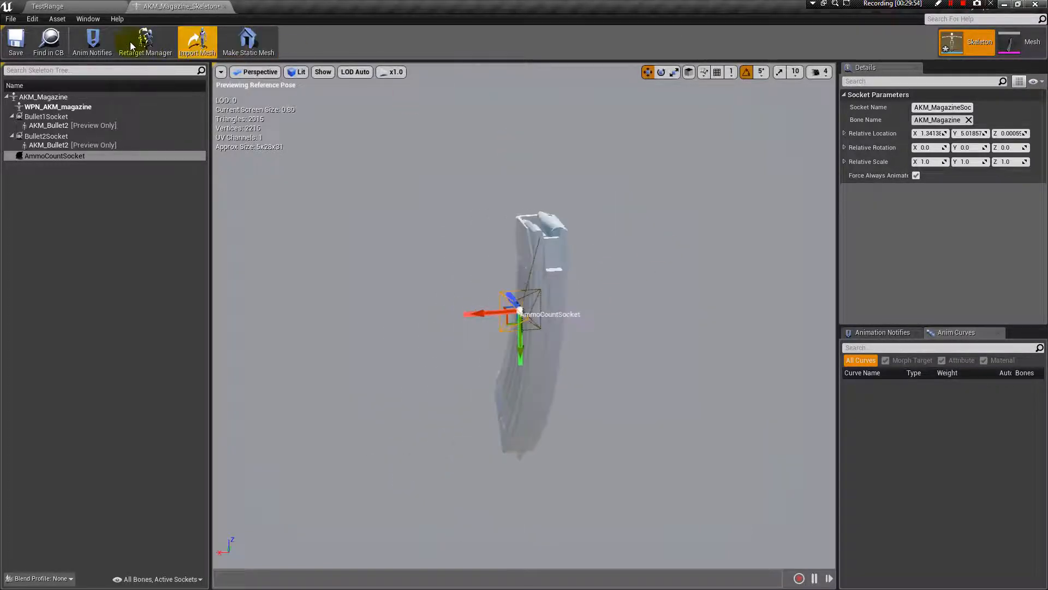
- Save the AKM magazine skeleton along with all other changed assets, and close its editor
click(16, 41)
click(10, 19)
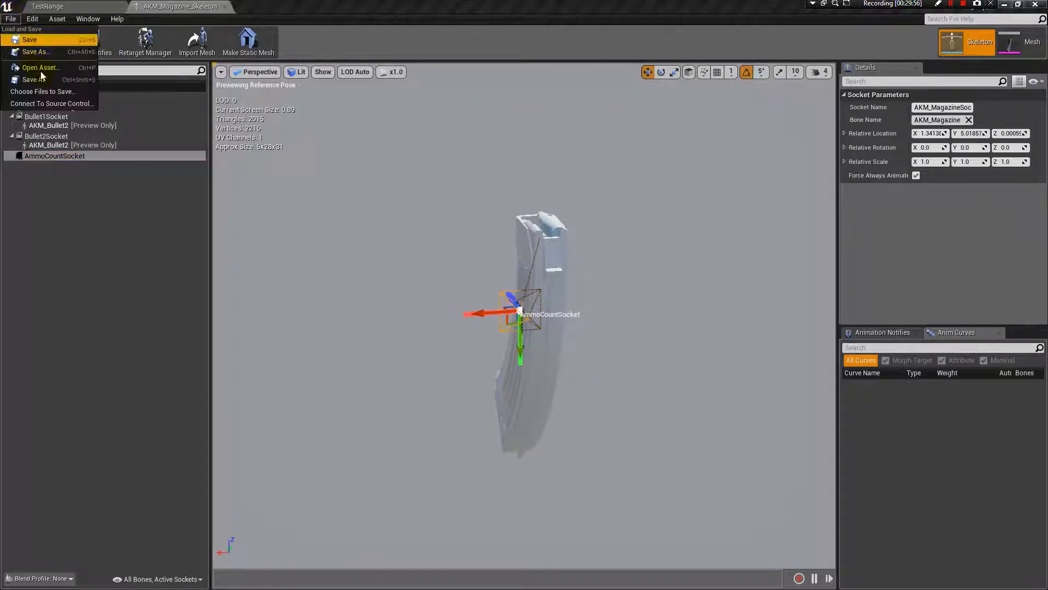
click(44, 79)
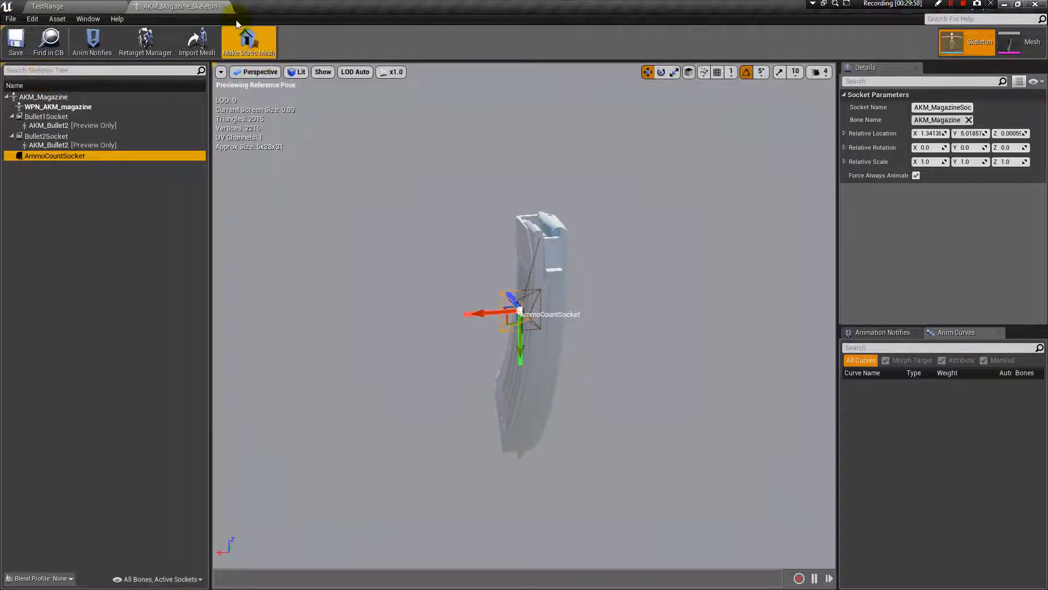
click(16, 22)
click(41, 78)
click(225, 6)
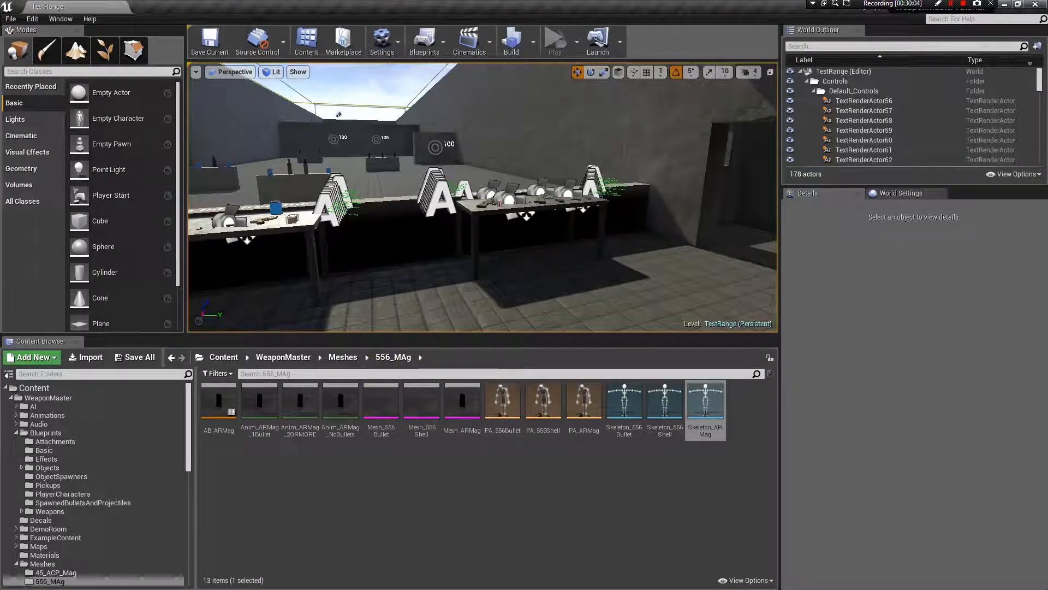
- Look through the Mesh_45_Bullet mesh and Skeleton_45_Bullet skeleton in the 45_ACP_Mag folder under Meshes
click(342, 357)
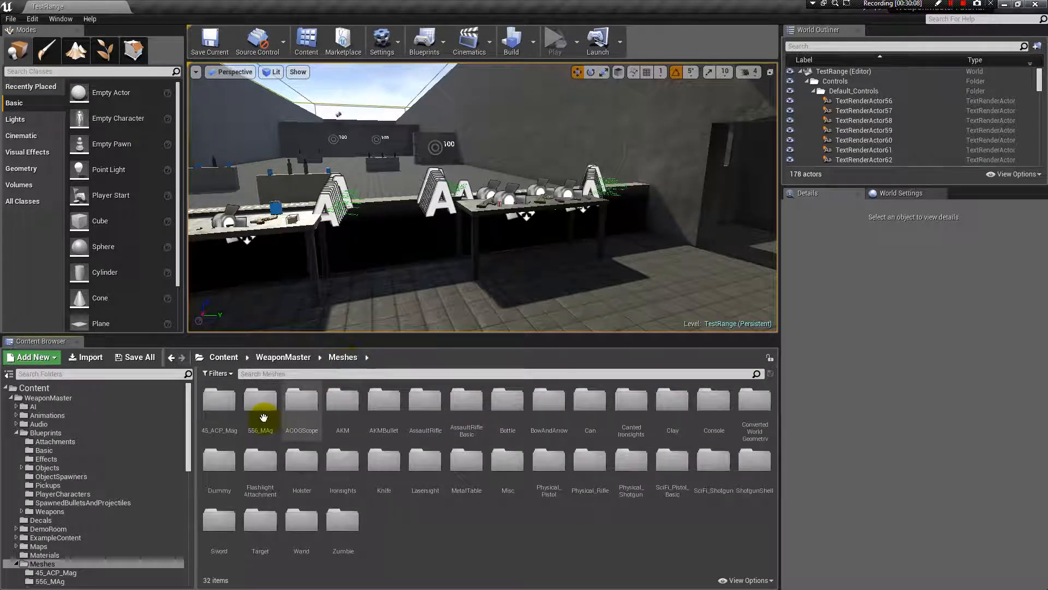
double_click(218, 401)
double_click(221, 407)
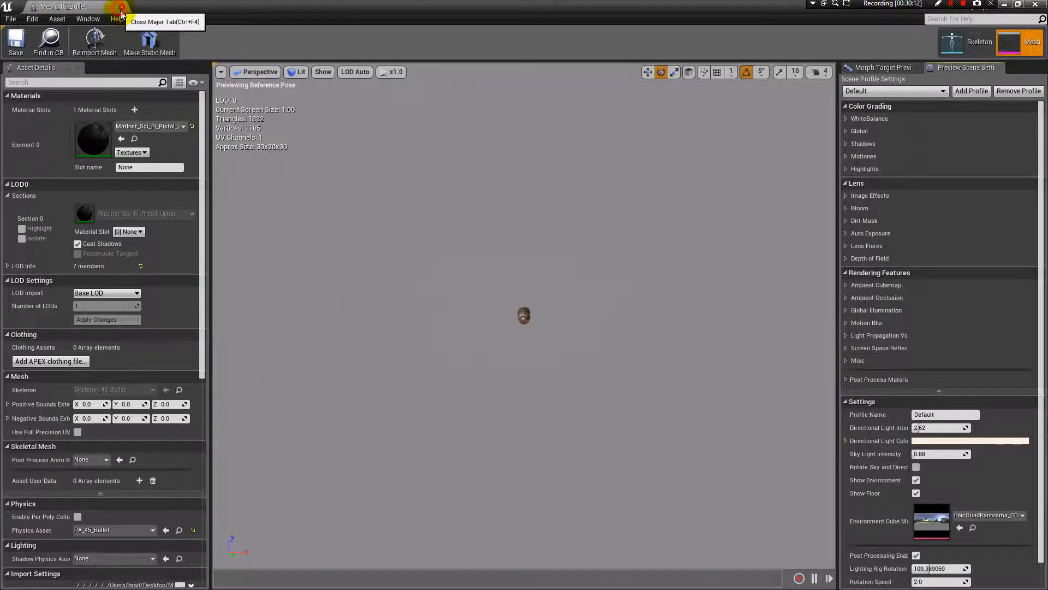
click(123, 6)
click(465, 405)
double_click(465, 405)
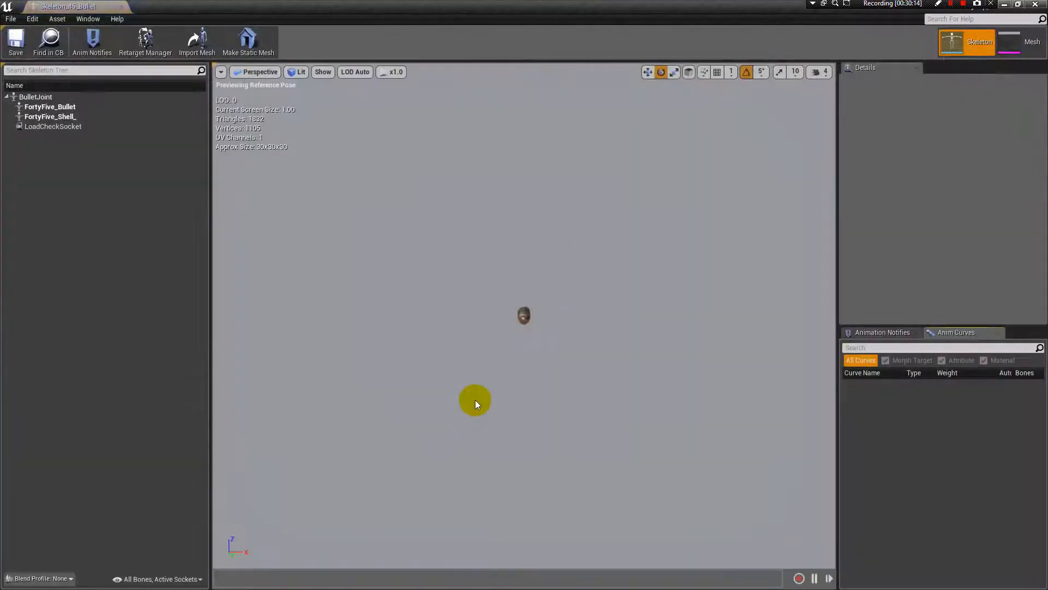
click(124, 6)
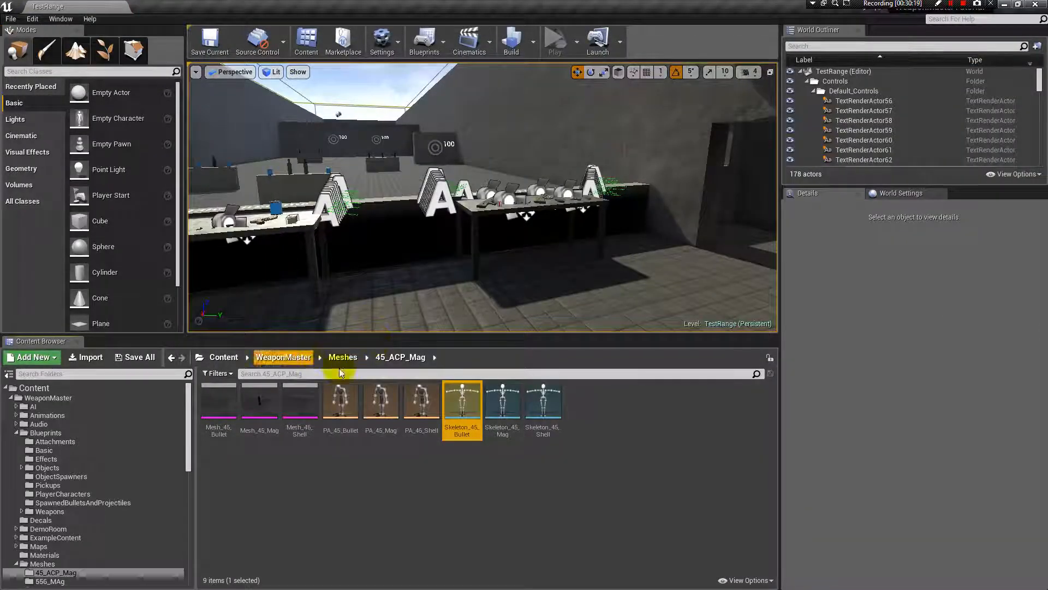
- Examine how LoadCheckSocket is placed and oriented on the Skeleton_45_Bullet skeleton, and close the skeleton
double_click(462, 404)
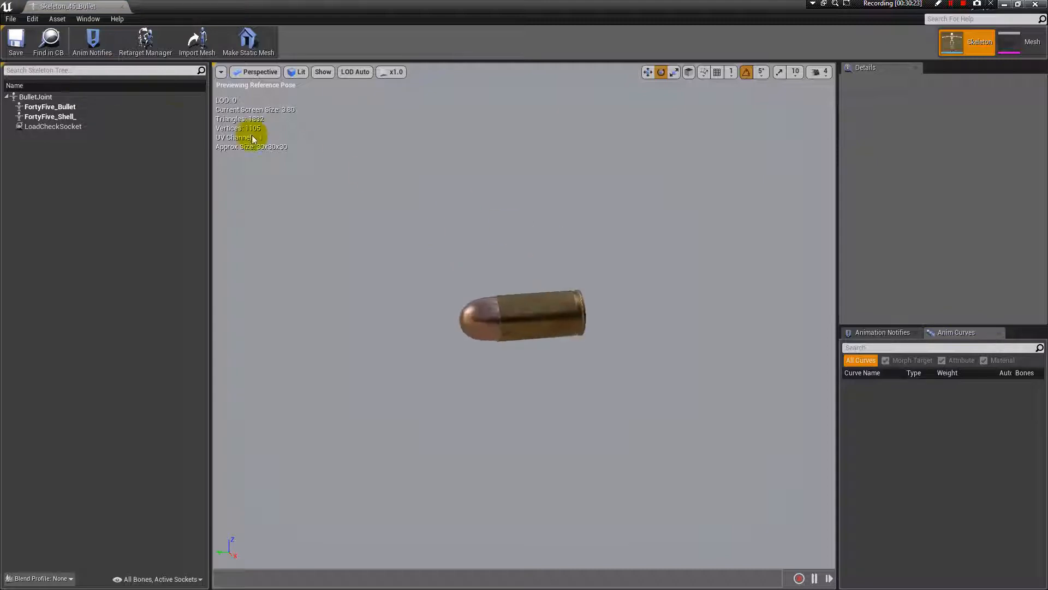
click(76, 127)
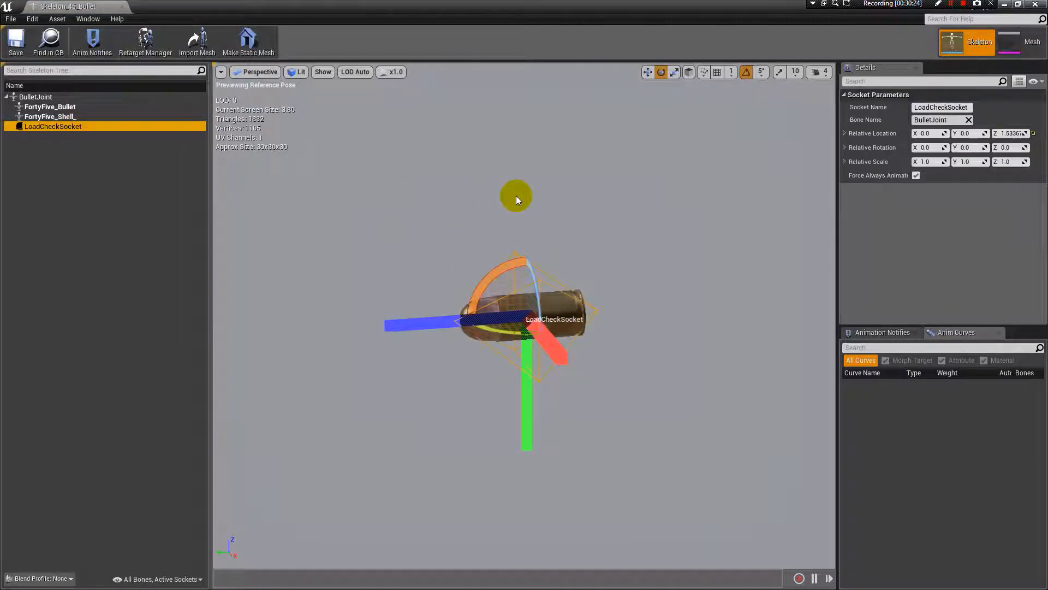
mouse_move(516, 195)
alt+mouse_down()
mouse_move(617, 201)
mouse_move(522, 178)
alt+mouse_up()
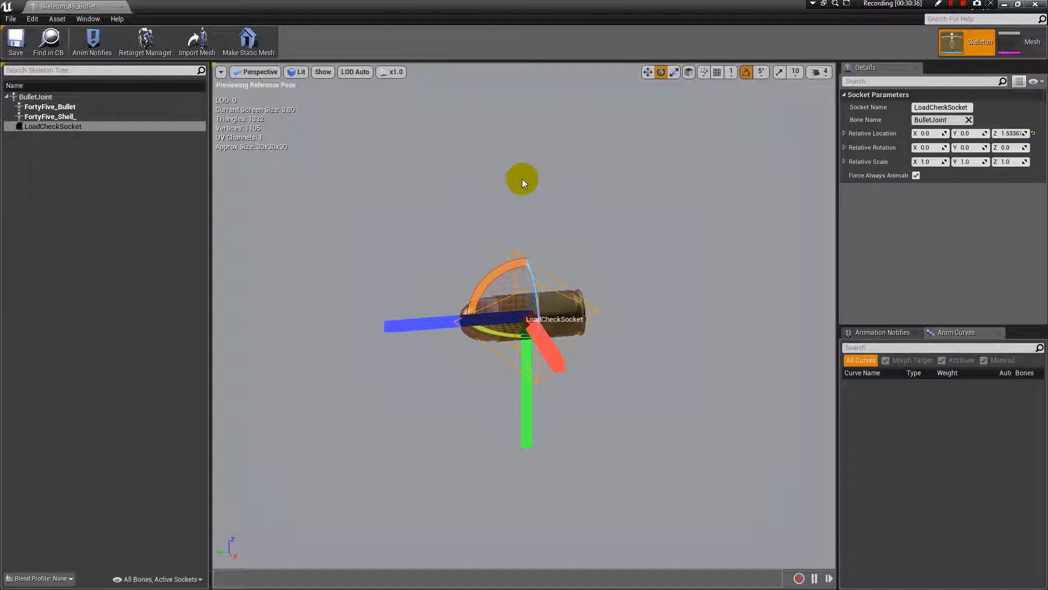
alt+drag(522, 179, 496, 158)
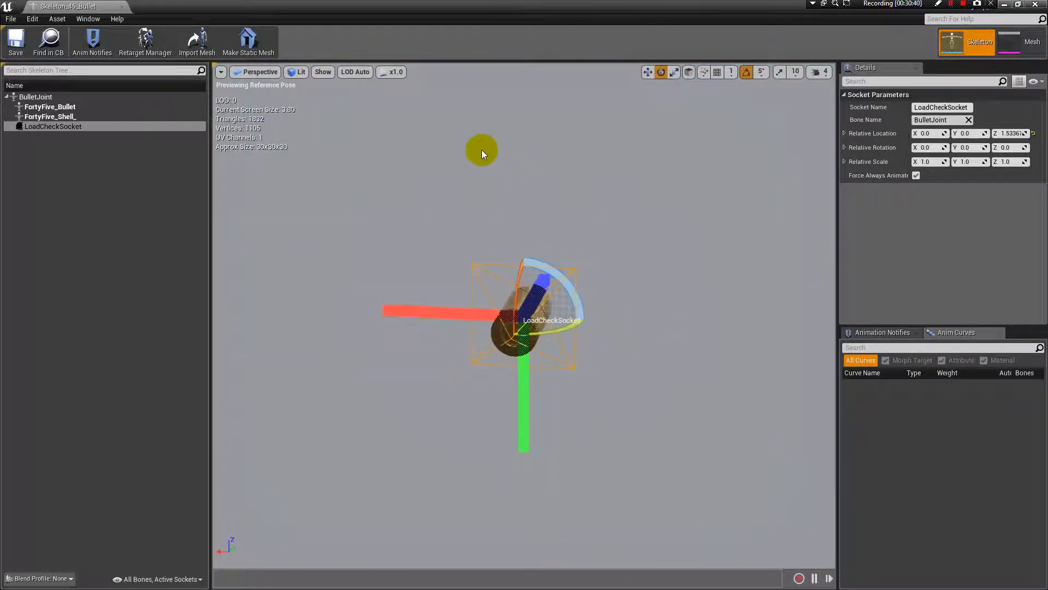
alt+drag(321, 143, 229, 109)
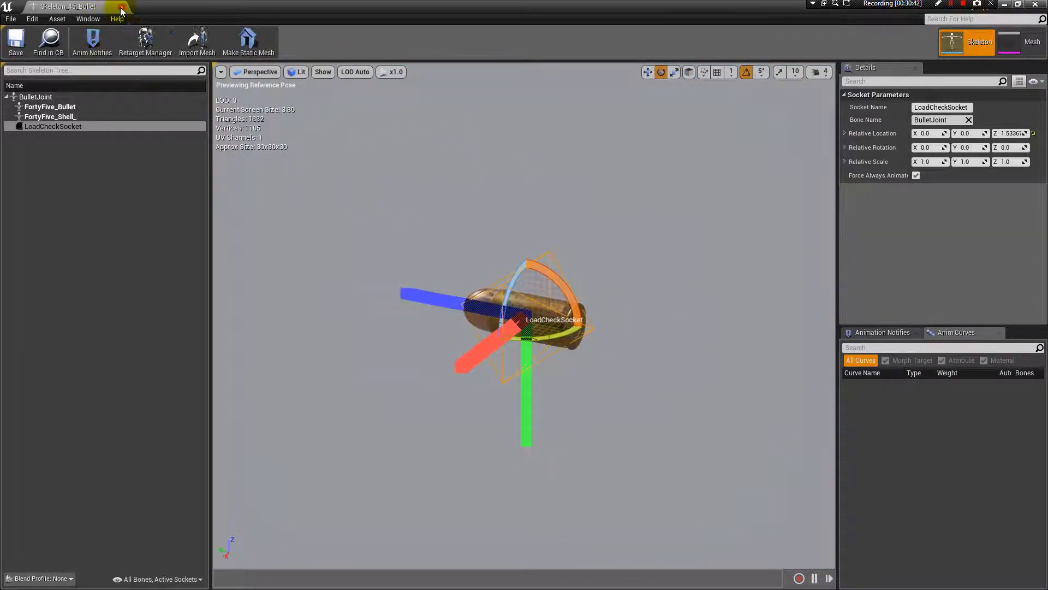
click(121, 8)
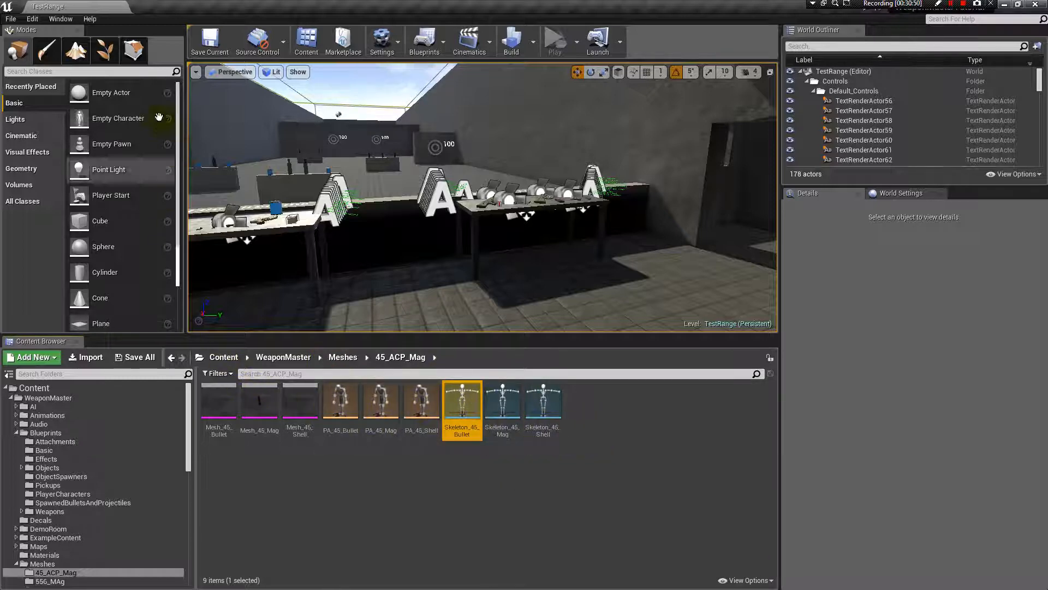
double_click(461, 405)
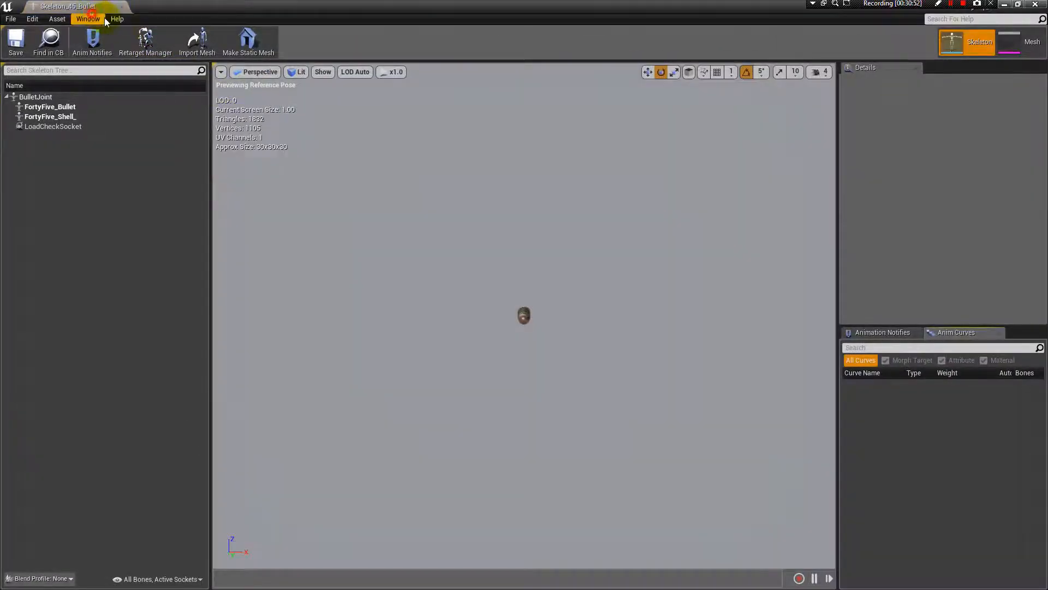
click(124, 7)
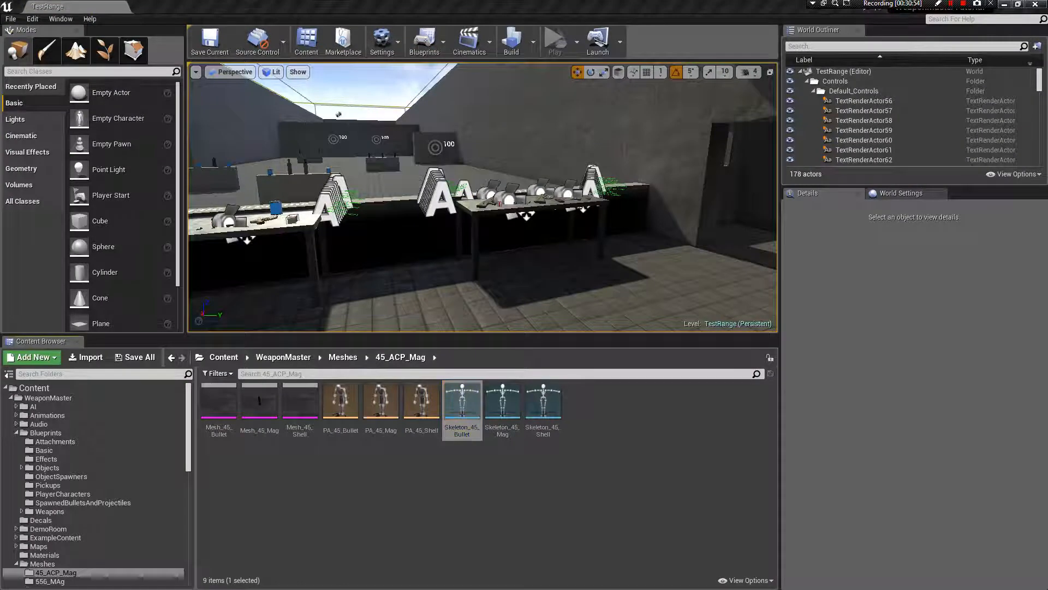
- In the AKMBullet folder under Meshes, rename the bullet mesh as AKM_Bullet and its skeleton as AKM_Bullet_Skeleton
click(282, 357)
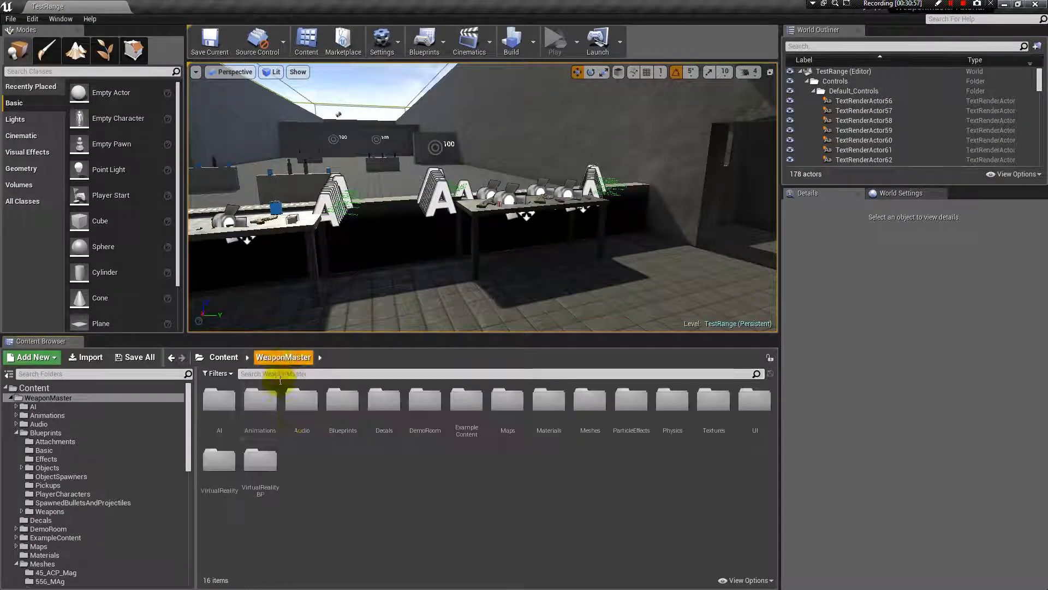
double_click(584, 423)
click(380, 407)
double_click(379, 406)
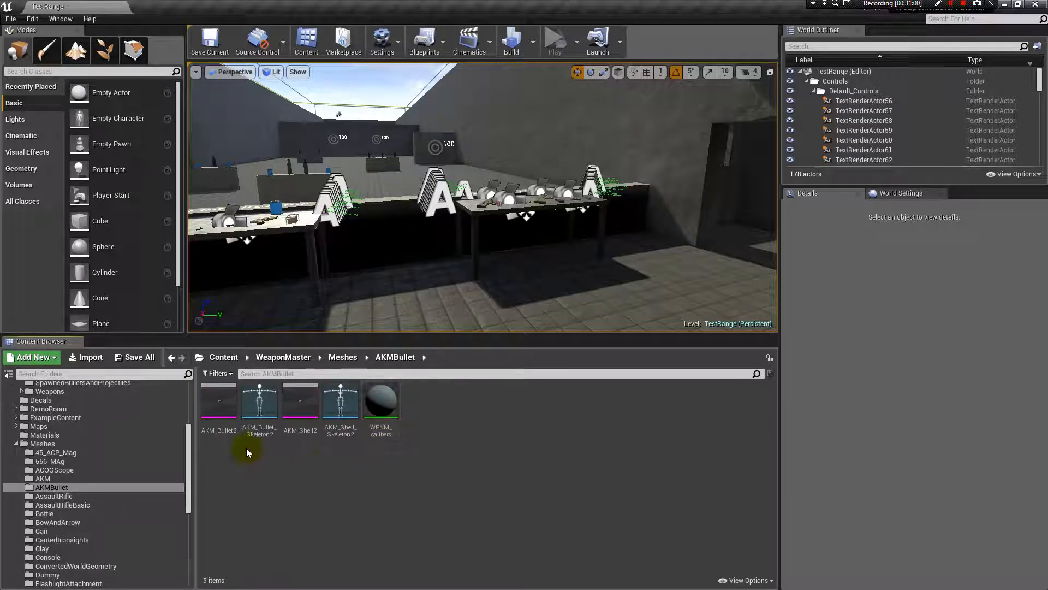
click(230, 431)
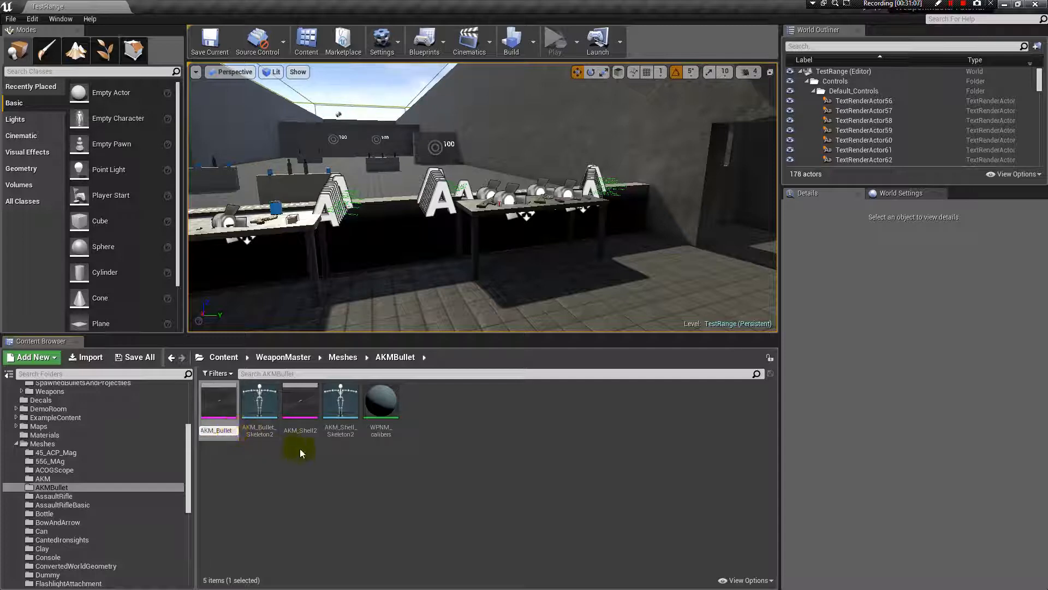
click(265, 428)
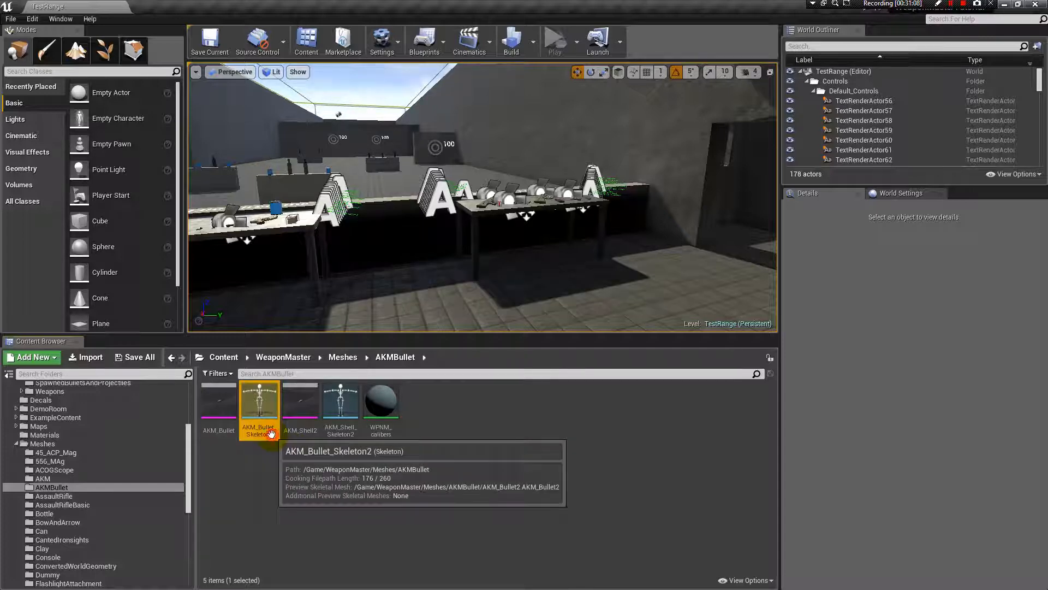
click(271, 433)
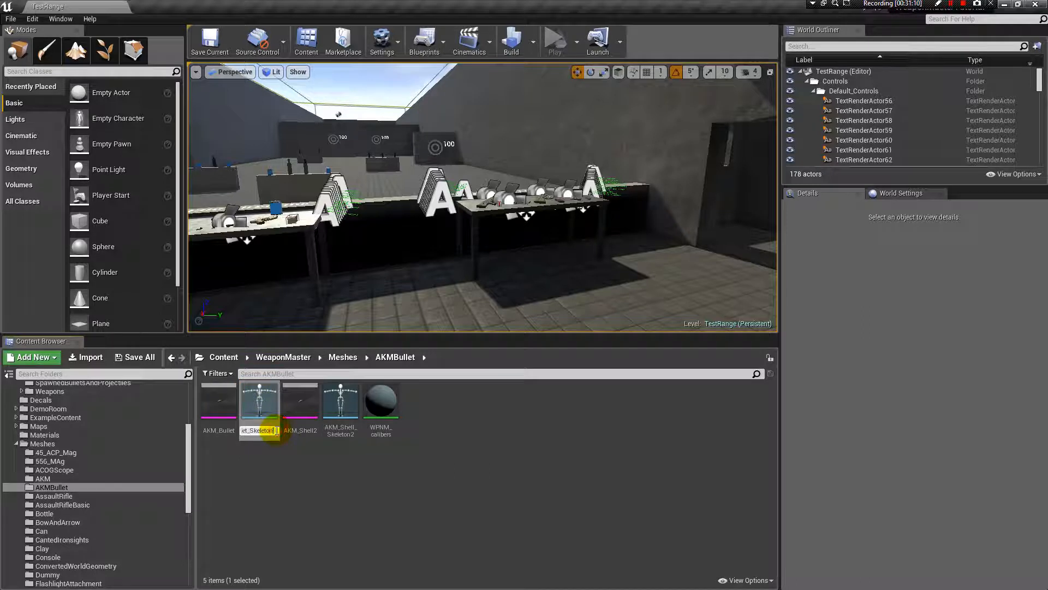
- Rename the shell mesh as AKM_Shell and its skeleton as AKM_Shell_Skeleton
click(310, 430)
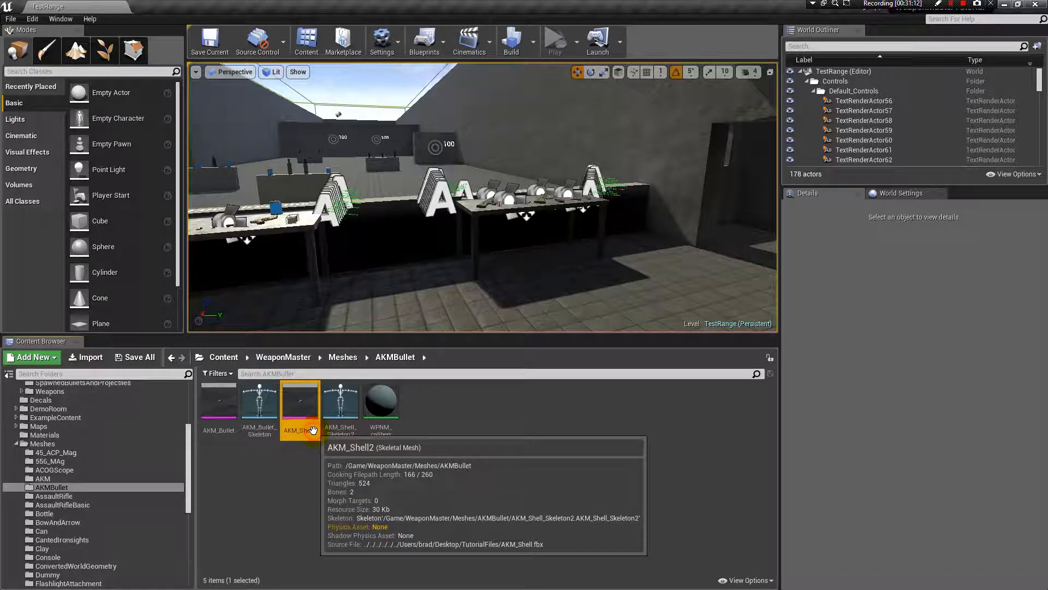
click(316, 431)
click(333, 431)
click(359, 431)
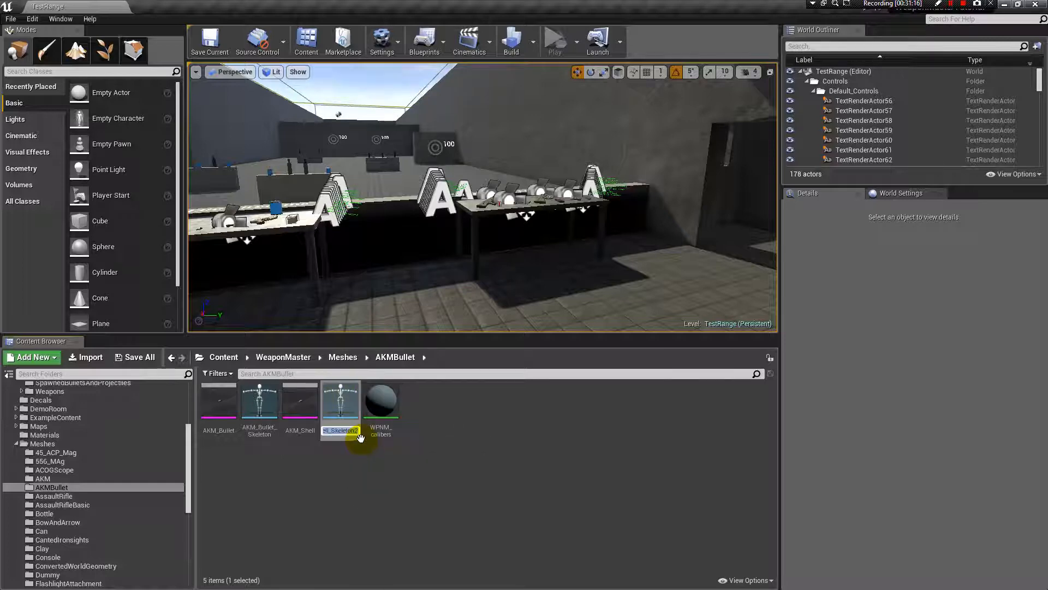
key(Return)
- Open AKM_Bullet_Skeleton and add a socket named LoadCheckSocket to the AKM_Bullet root bone
click(232, 401)
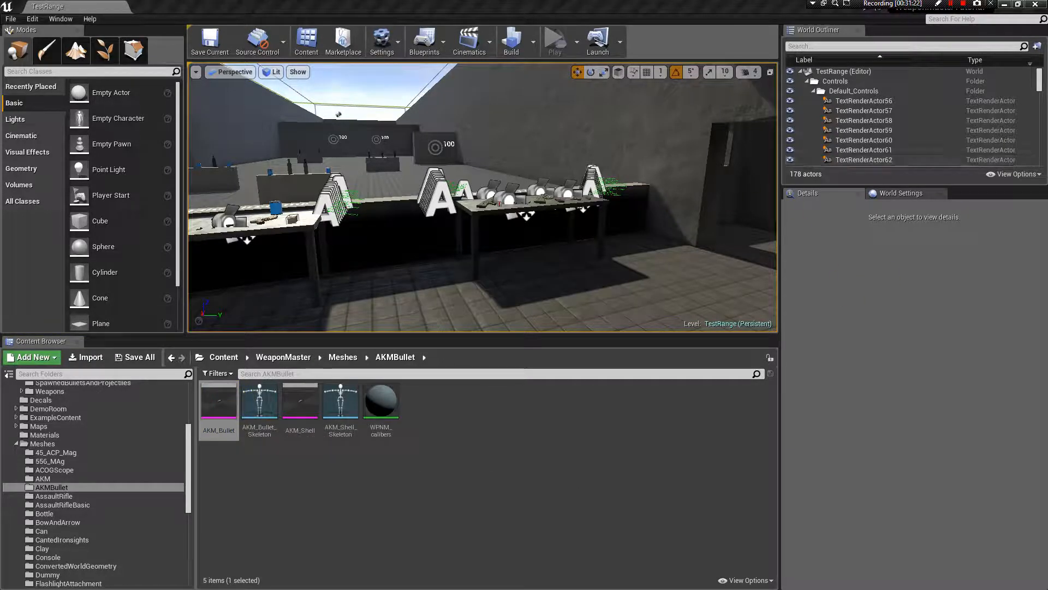
click(260, 398)
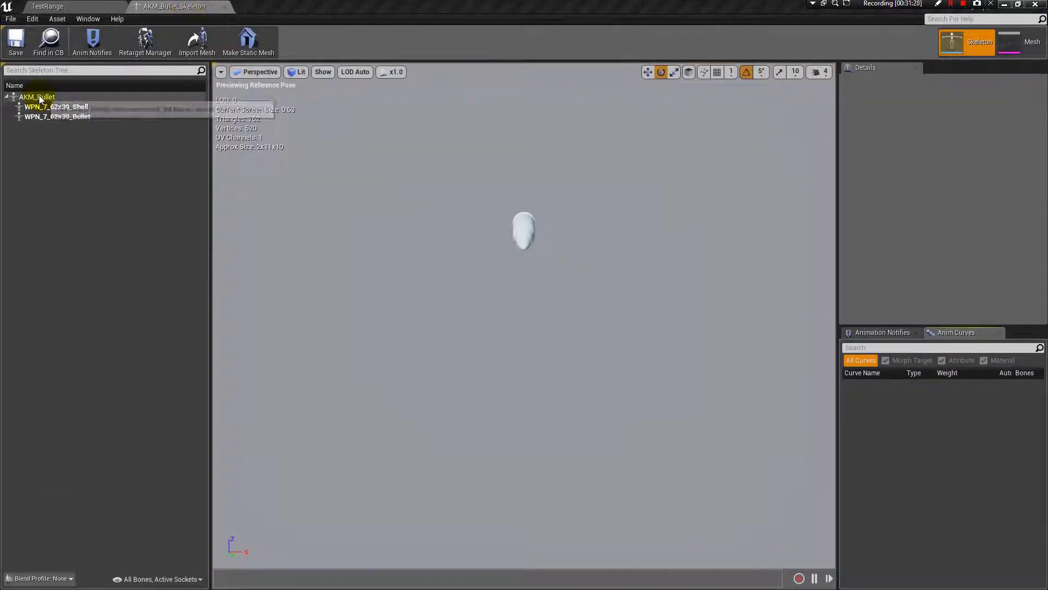
click(40, 98)
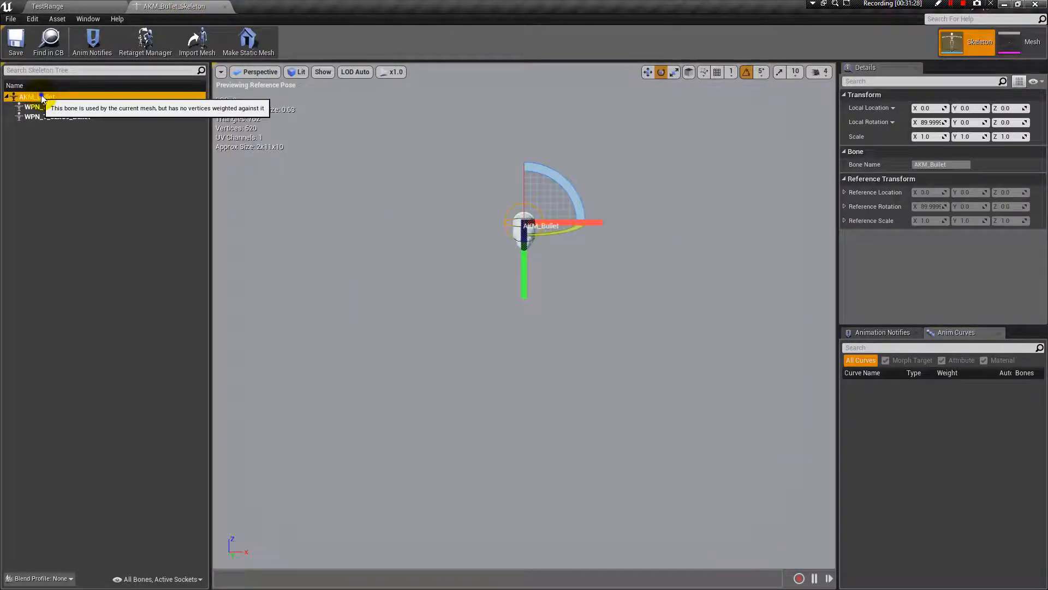
right_click(42, 98)
click(110, 142)
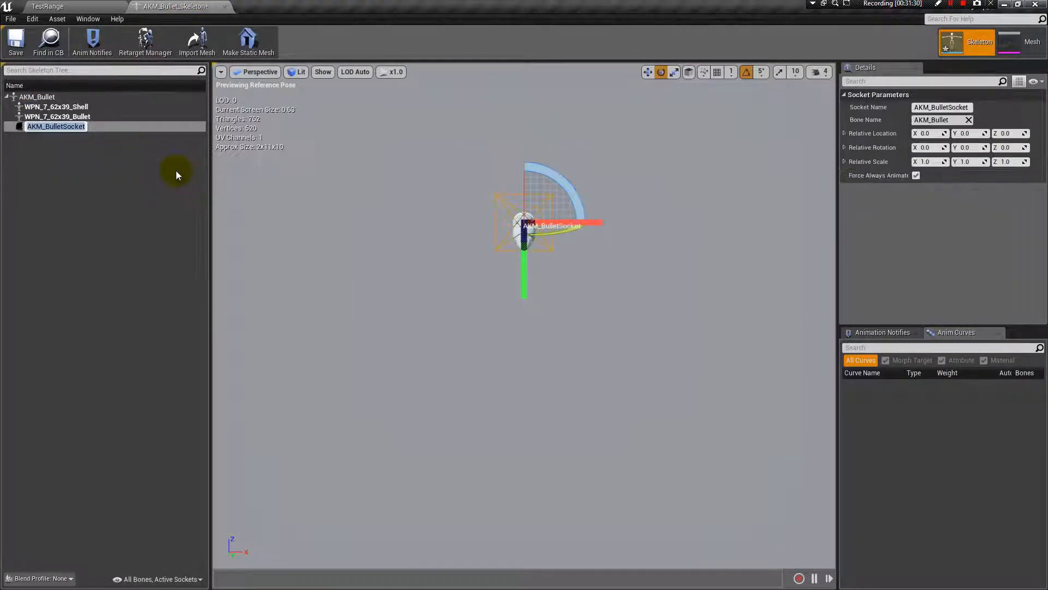
text(L)
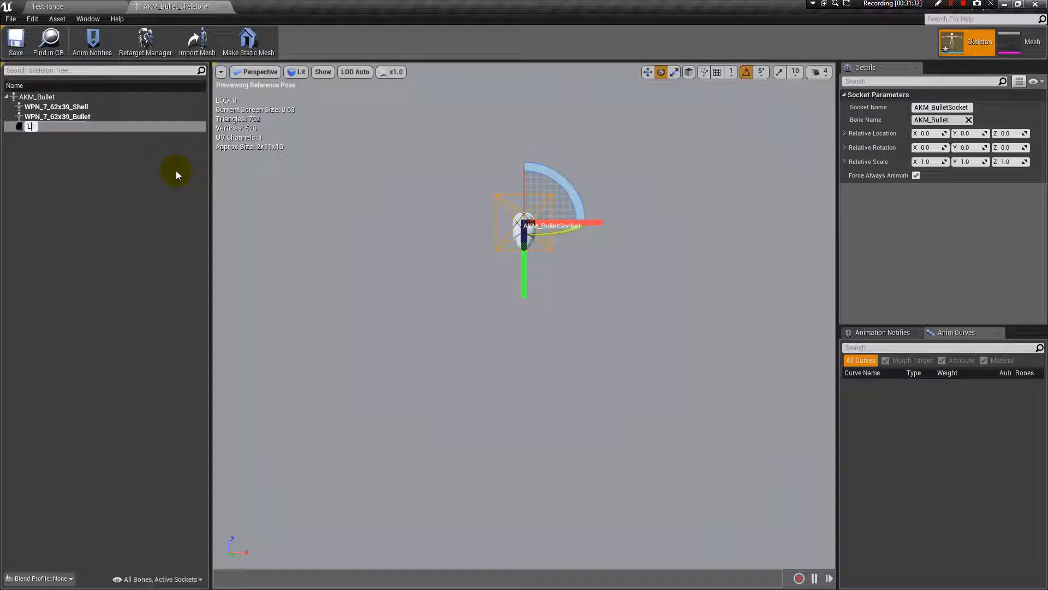
text(oadCheckSocket)
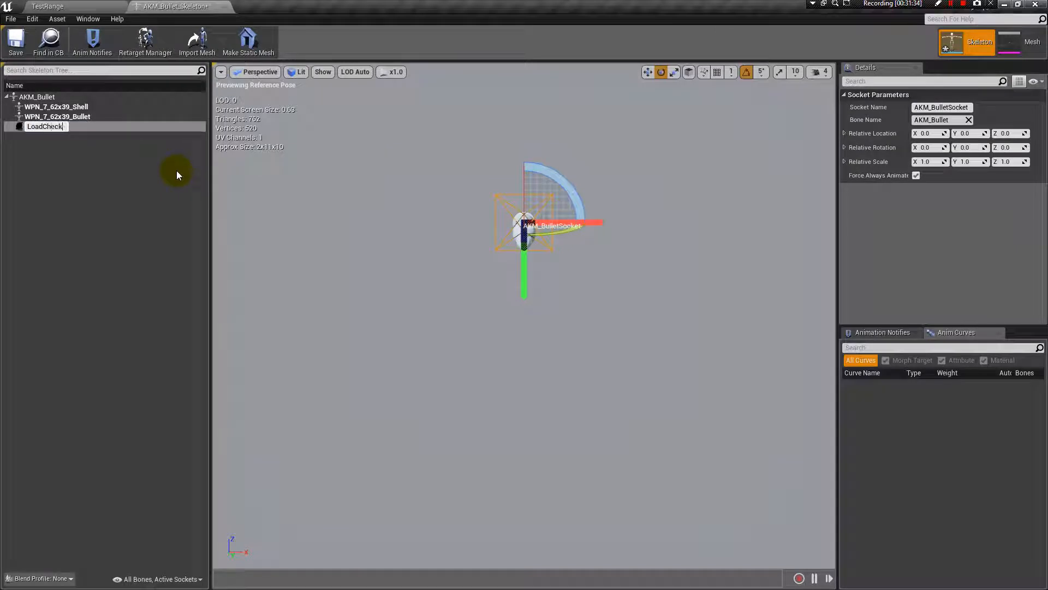
key(Return)
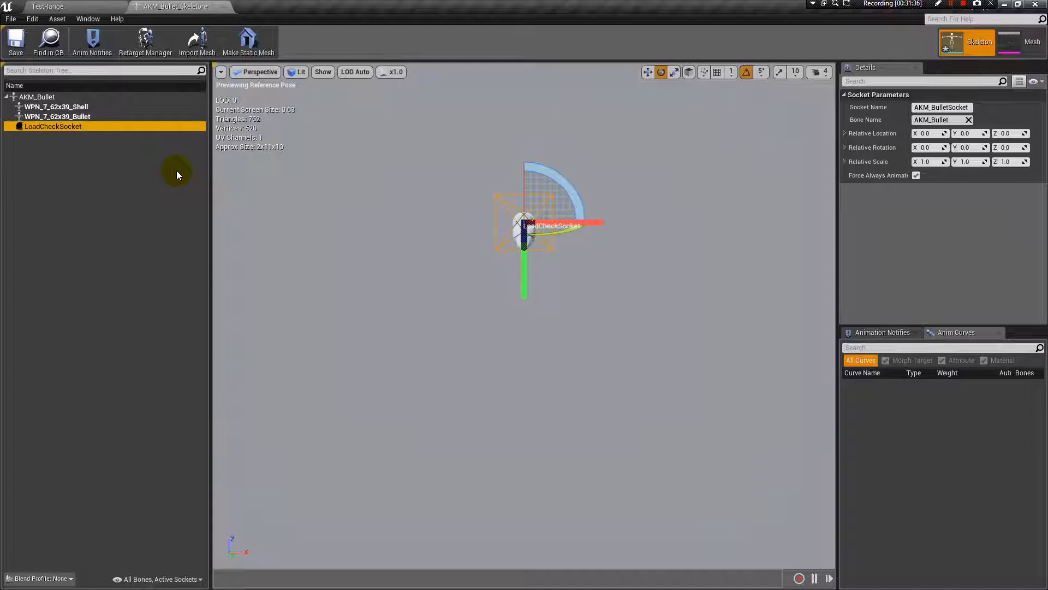
- Move LoadCheckSocket forward along the bullet's length to a relative Z location of about 2.48
drag(700, 285, 742, 287)
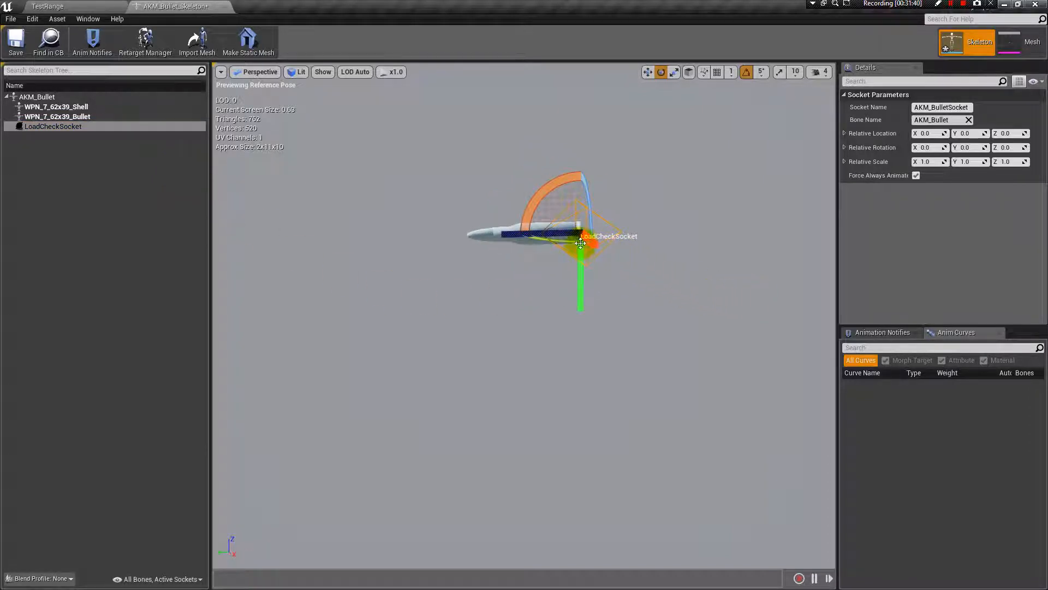
key(w)
drag(556, 234, 504, 235)
drag(279, 302, 347, 303)
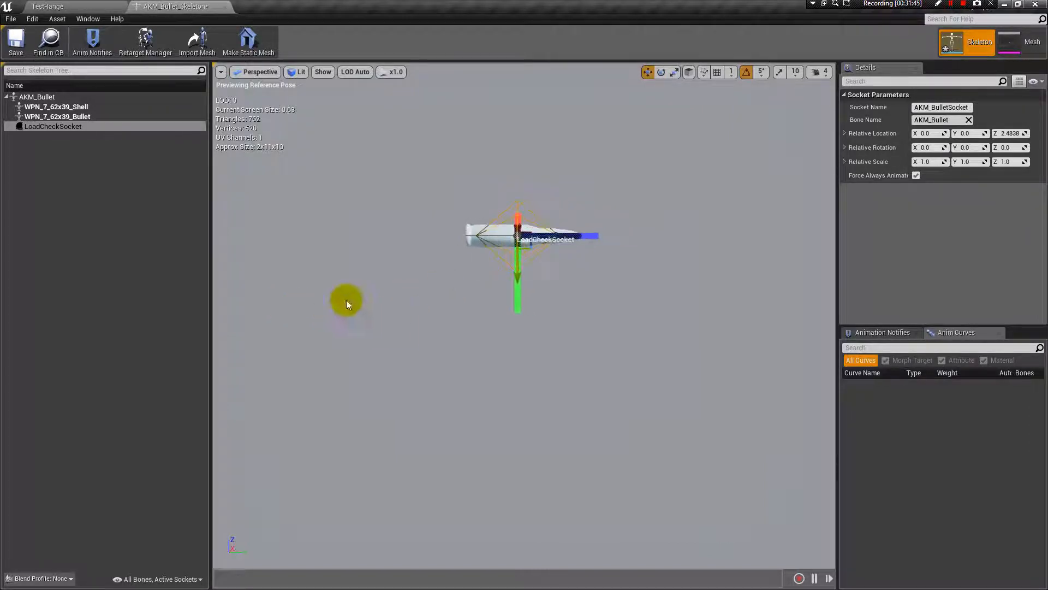
- Save the AKM bullet skeleton along with all other changed assets, and close its editor
click(16, 47)
click(11, 19)
click(25, 77)
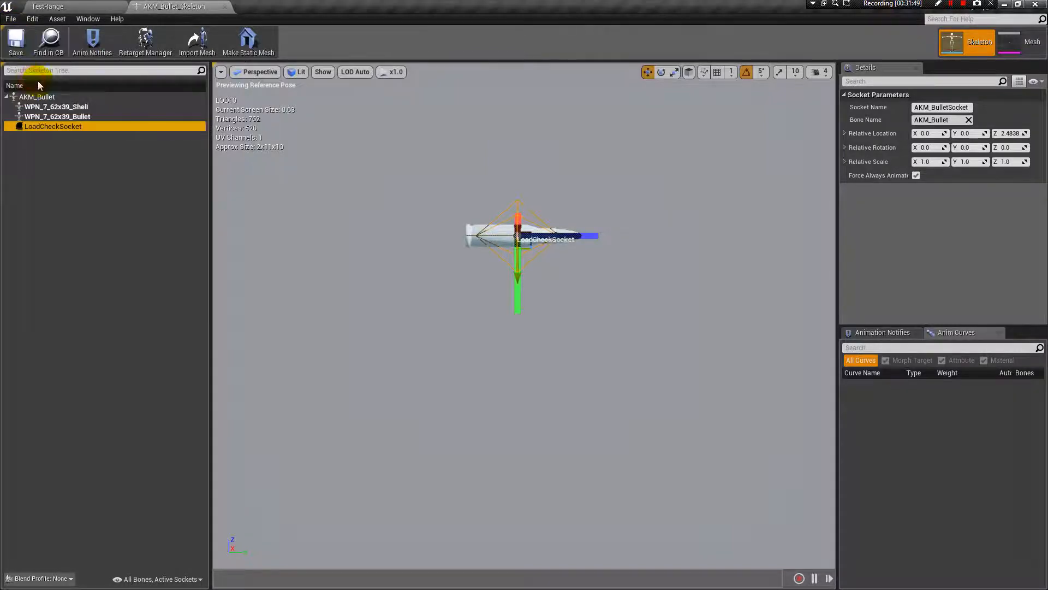
click(224, 6)
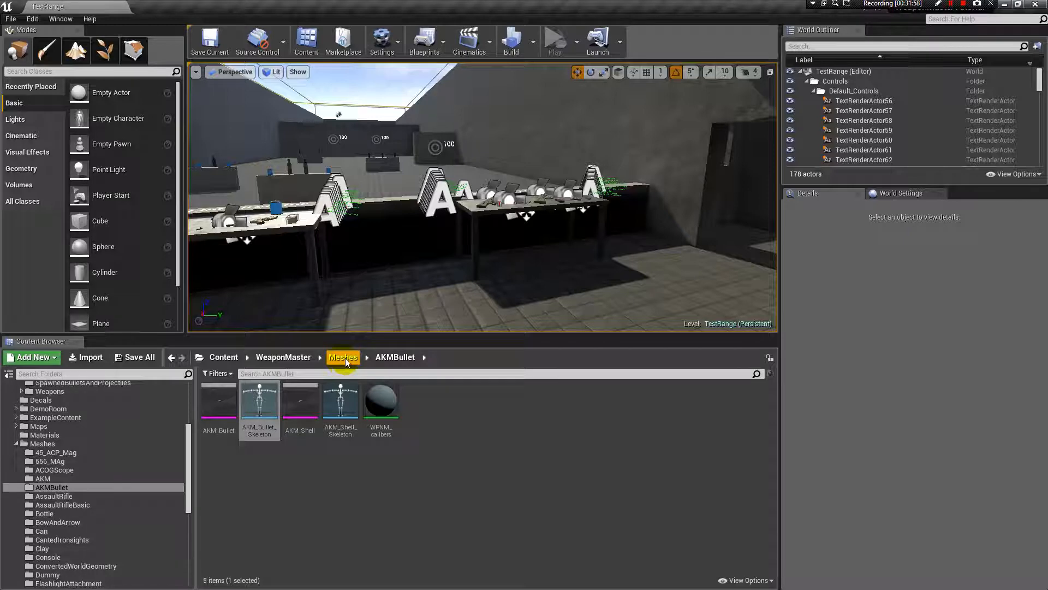
- Open the PA_PistolBody physics asset from the Physical_Pistol folder under Meshes
click(262, 358)
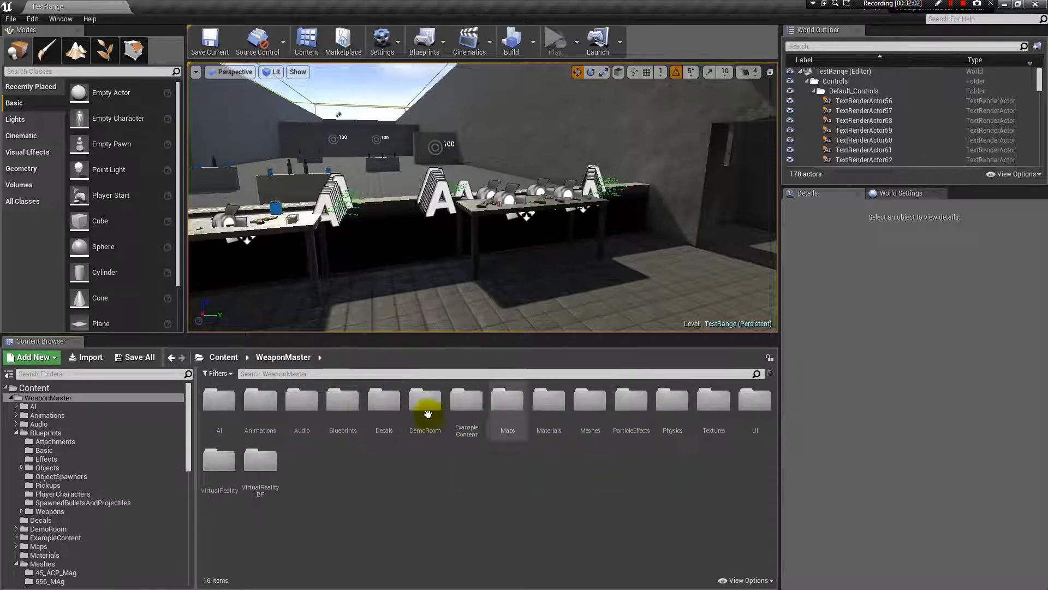
double_click(585, 415)
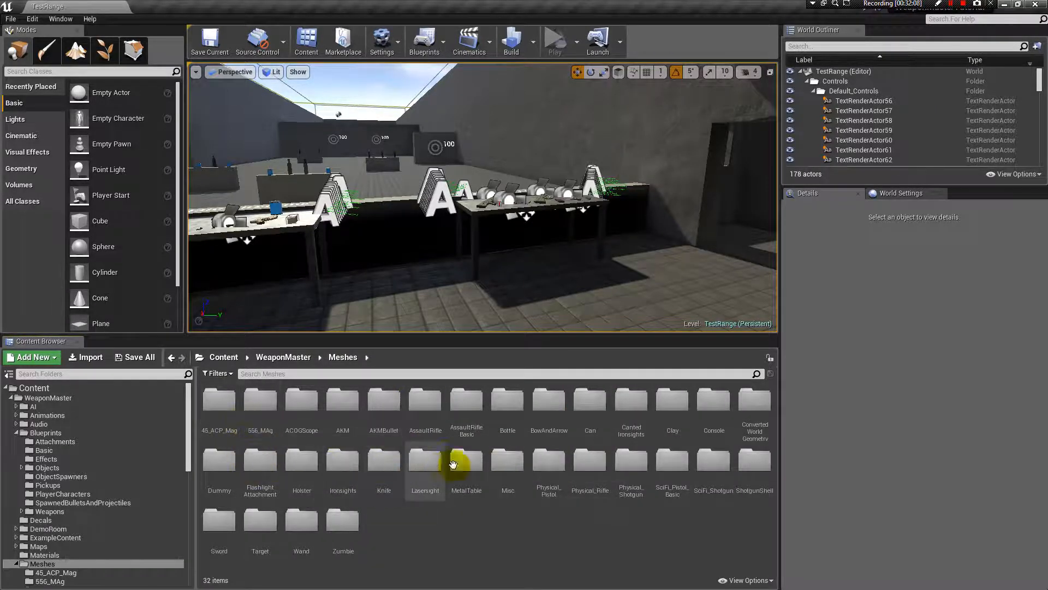
double_click(550, 464)
double_click(300, 402)
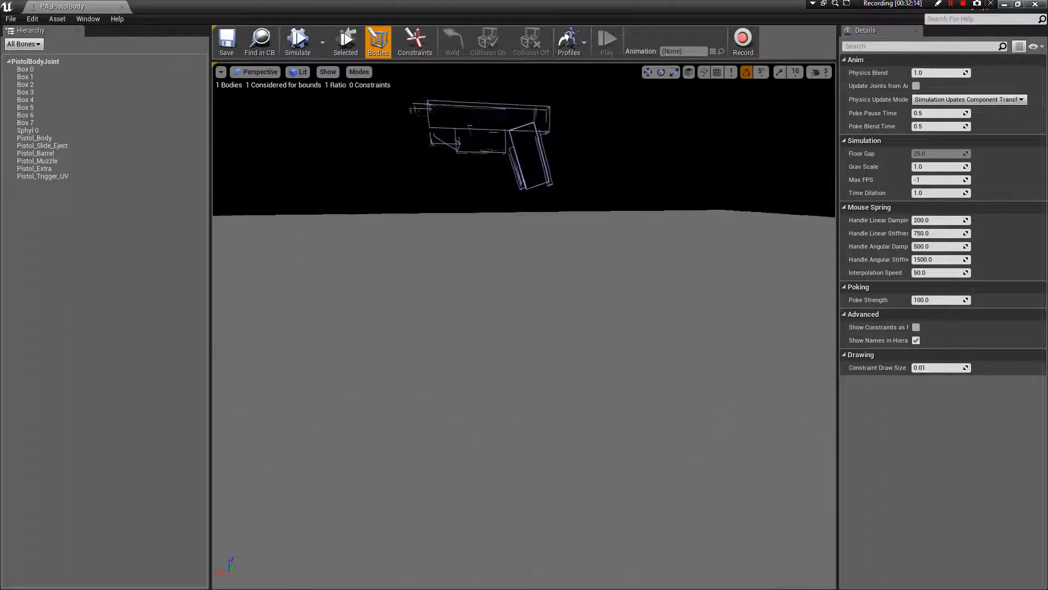
- Examine from several angles how the collision shapes cover the pistol body in PA_PistolBody, and close the asset
alt+drag(505, 235, 441, 159)
scroll(509, 200, up, 4)
scroll(514, 205, down, 3)
middle_drag(441, 158, 447, 273)
scroll(525, 234, up, 3)
scroll(526, 233, down, 3)
alt+drag(525, 234, 445, 256)
scroll(515, 230, up, 4)
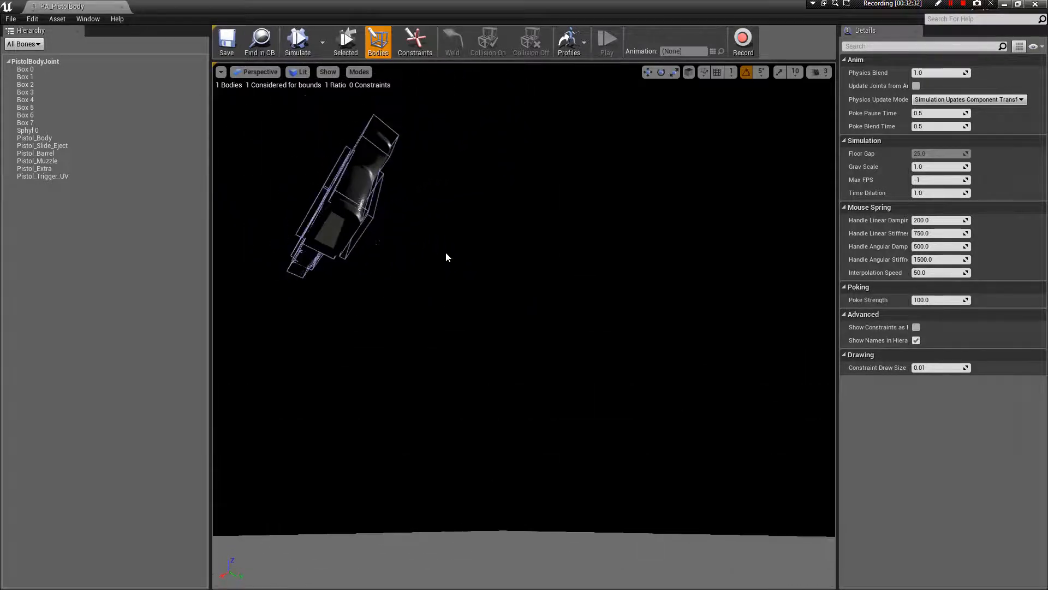
alt+drag(423, 222, 498, 235)
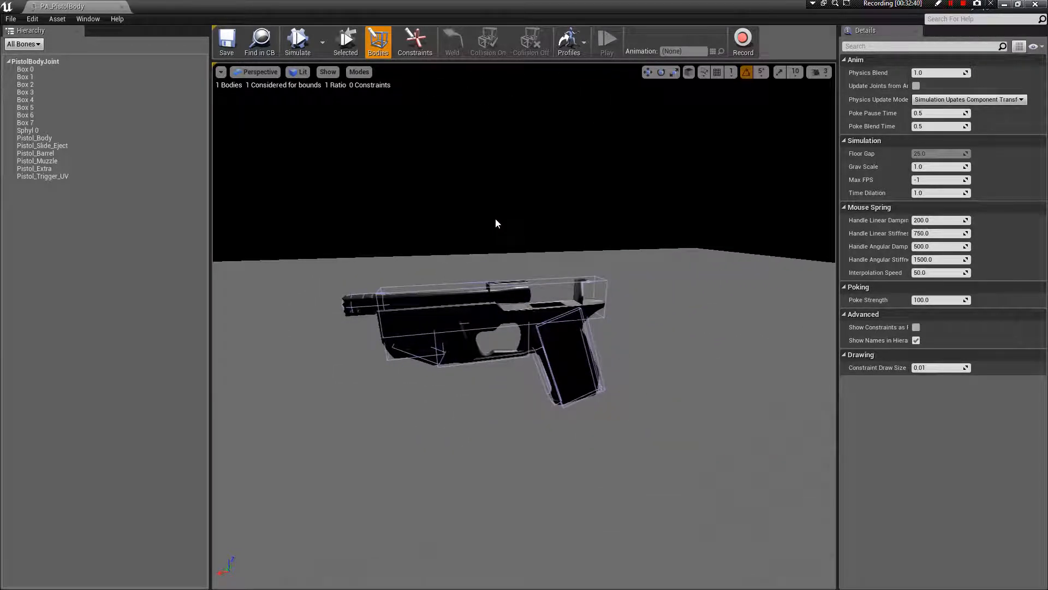
alt+drag(489, 205, 475, 207)
drag(68, 7, 1005, 41)
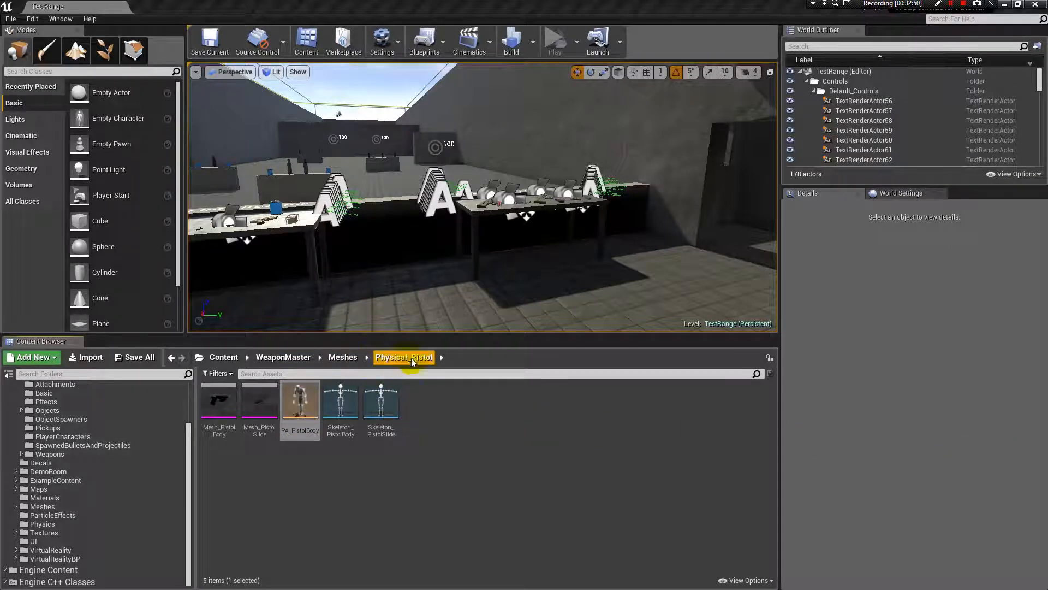
- Create a physics asset for the AKM_Body mesh in the AKM folder, keeping the default Sphyl collision geometry and 5.0 minimum bone size
click(353, 357)
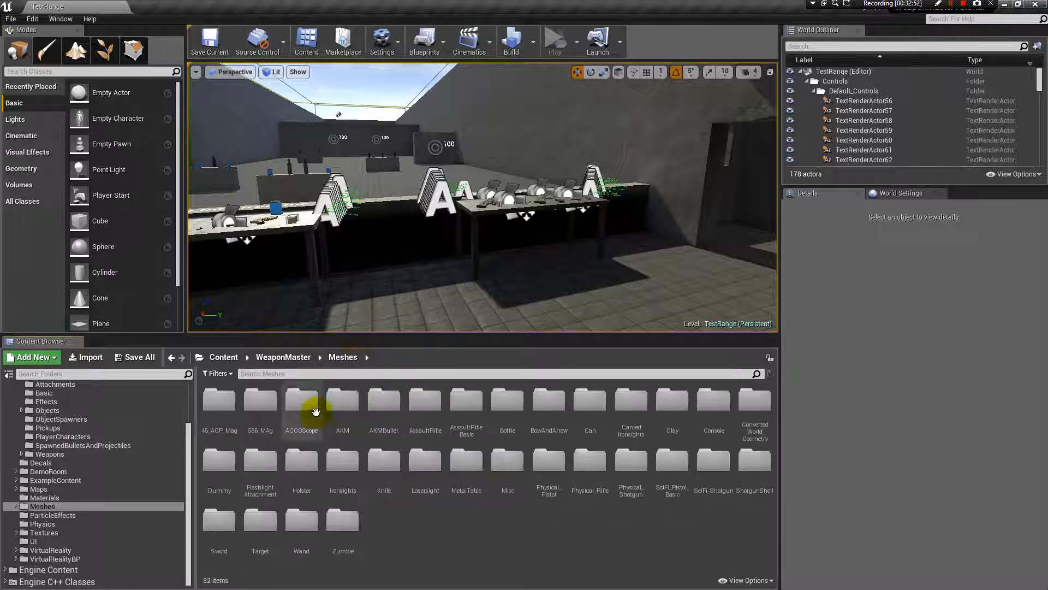
double_click(349, 412)
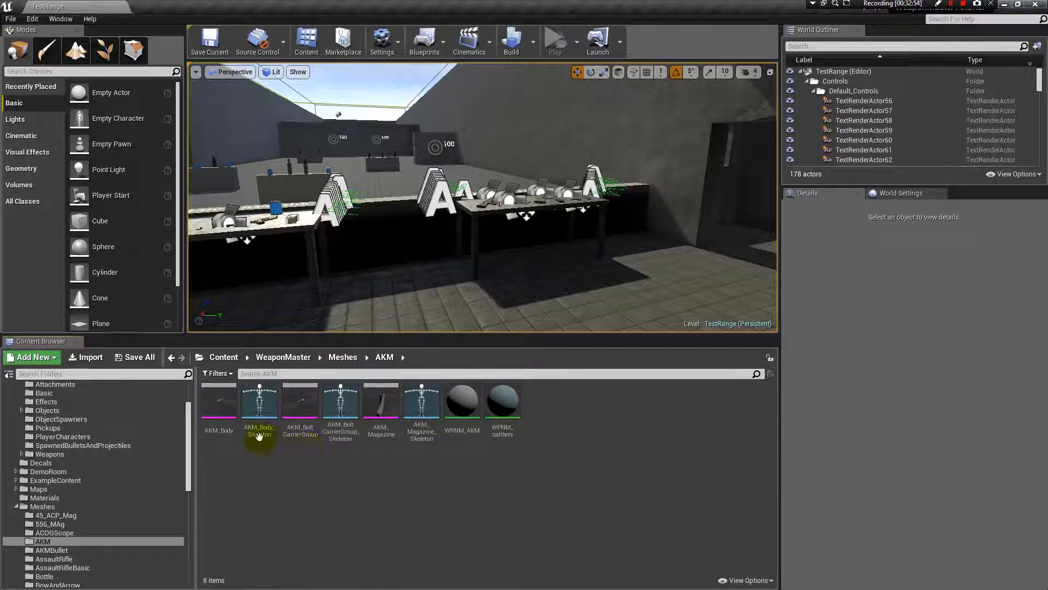
mouse_move(214, 386)
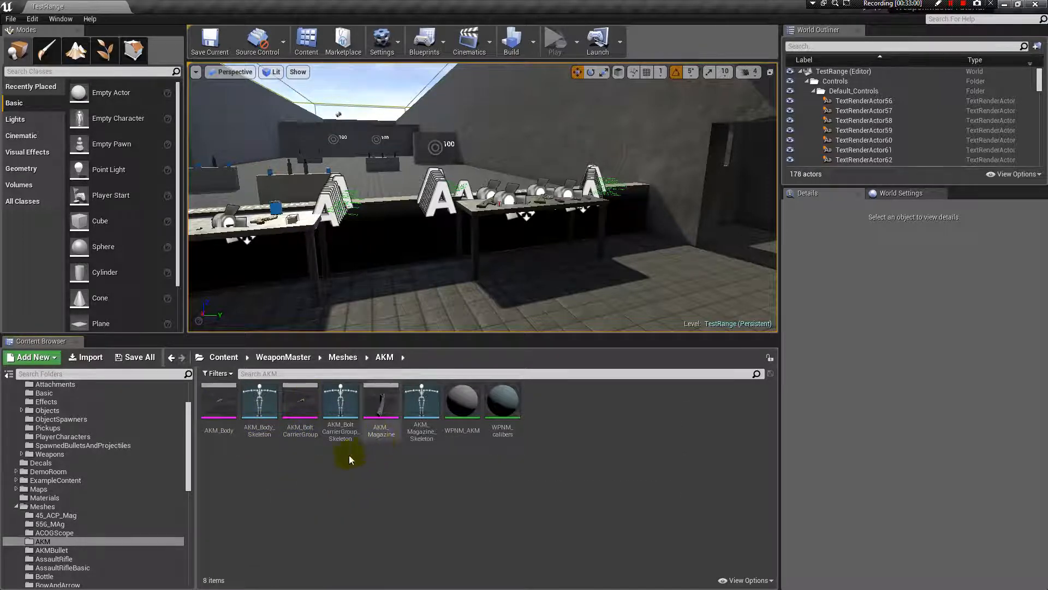
right_click(266, 409)
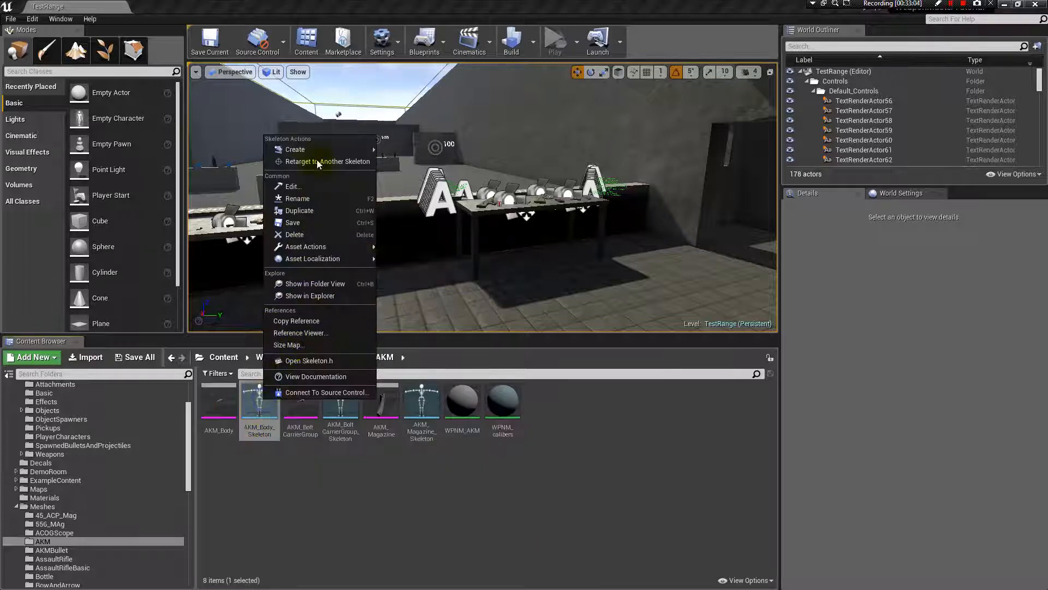
right_click(219, 407)
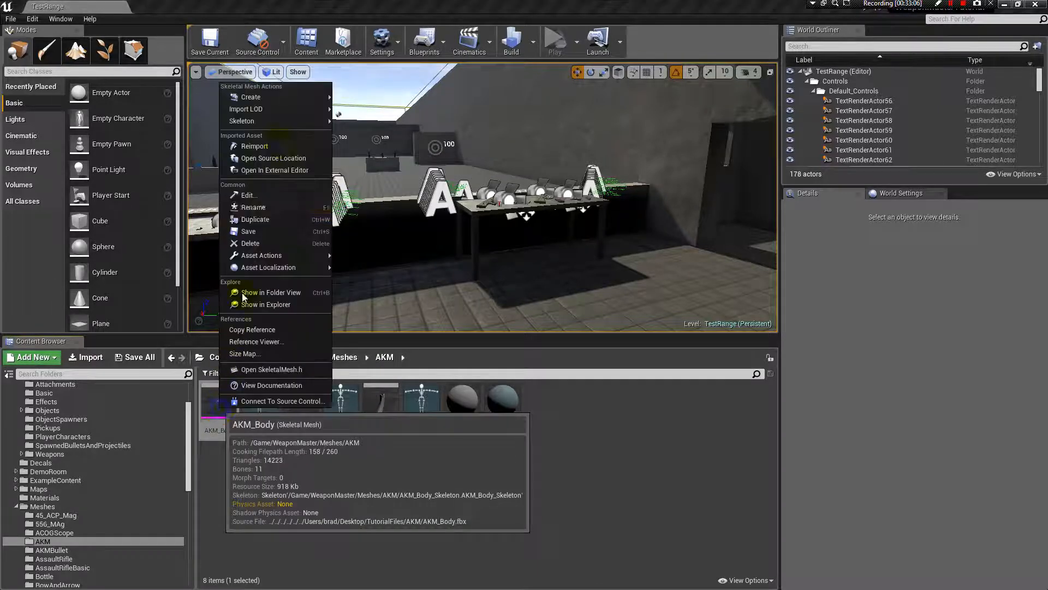
mouse_move(306, 96)
mouse_move(362, 106)
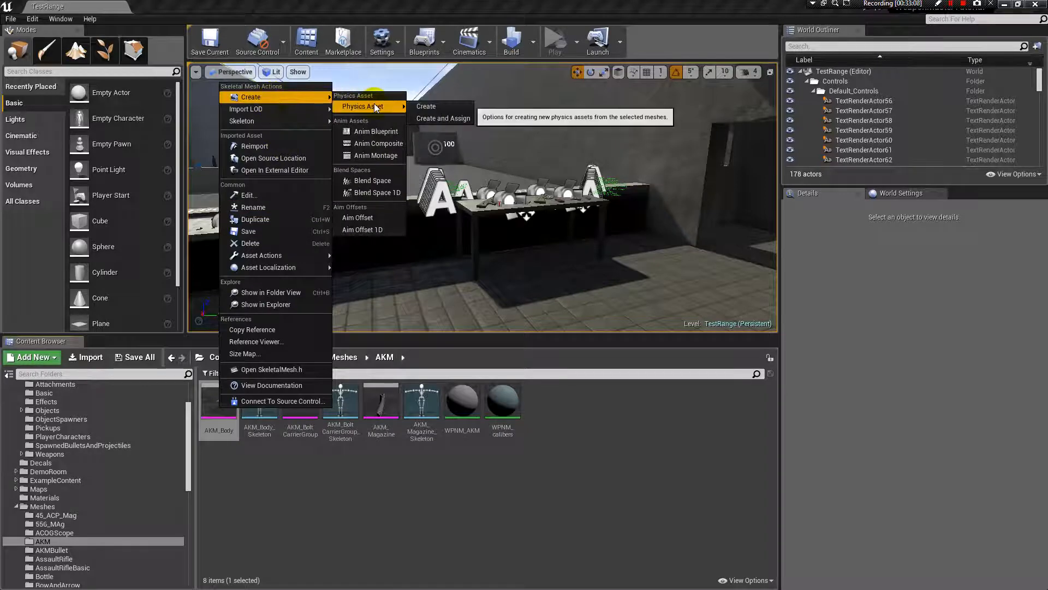
click(439, 108)
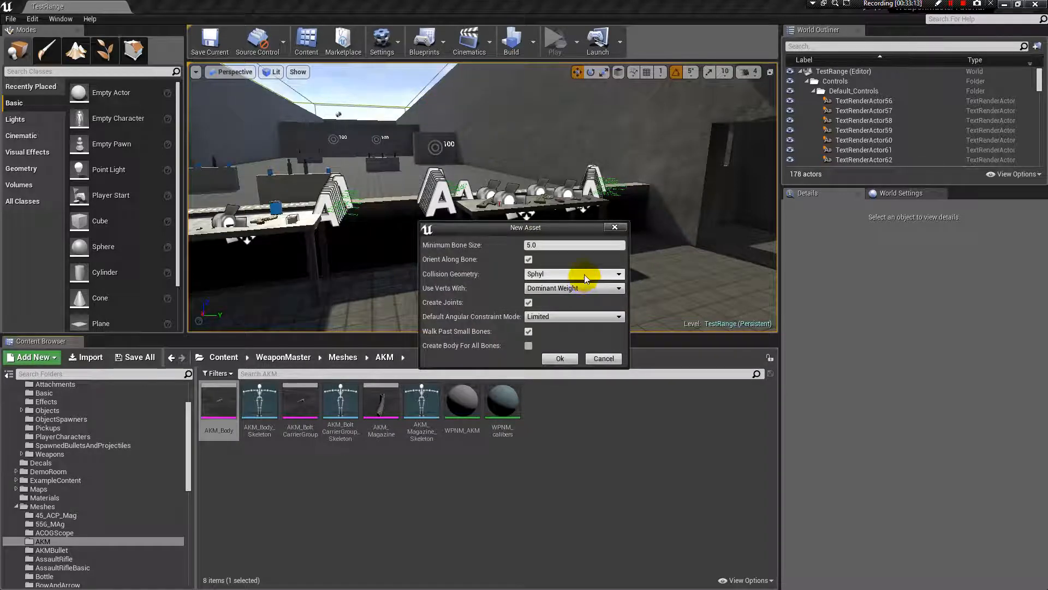
click(560, 358)
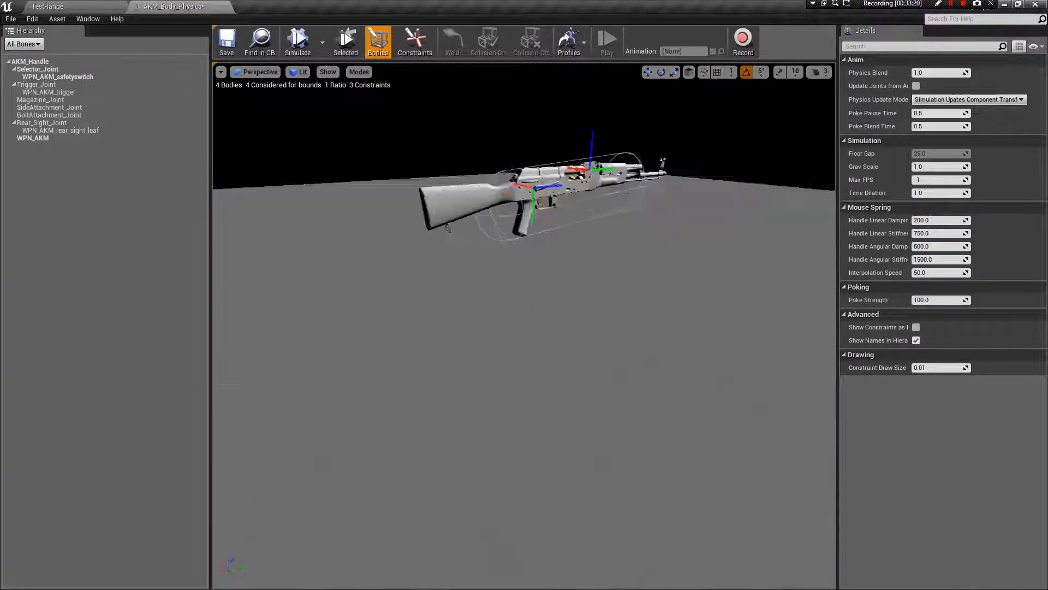
- Delete the physics bodies of Selector_Joint, WPN_AKM_safetyswitch and WPN_AKM from the AKM body's physics asset
scroll(524, 326, up, 6)
scroll(524, 326, down, 4)
right_drag(525, 326, 495, 339)
scroll(540, 316, up, 3)
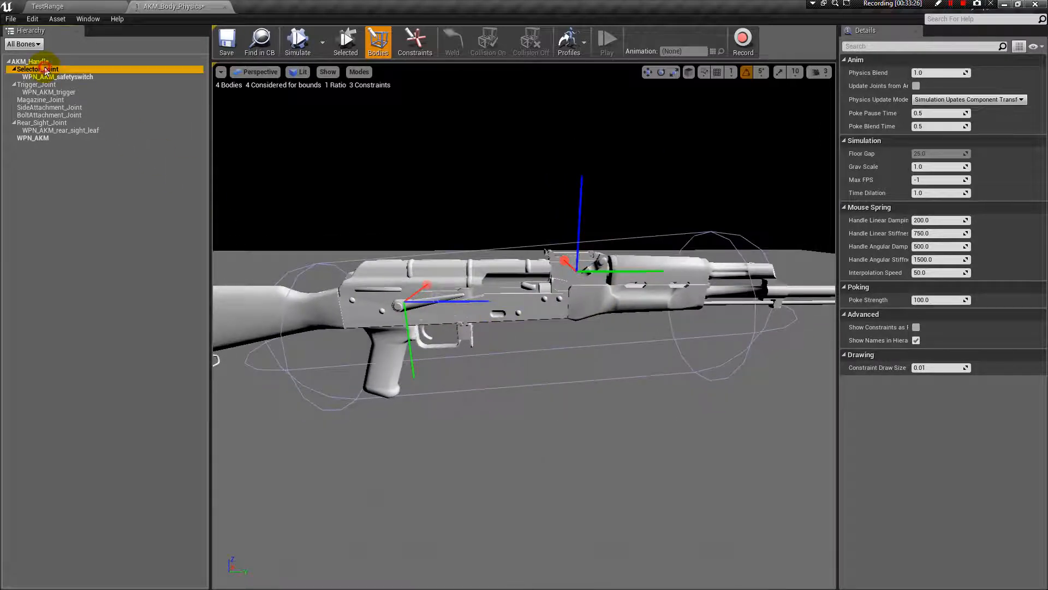
right_click(46, 71)
click(38, 72)
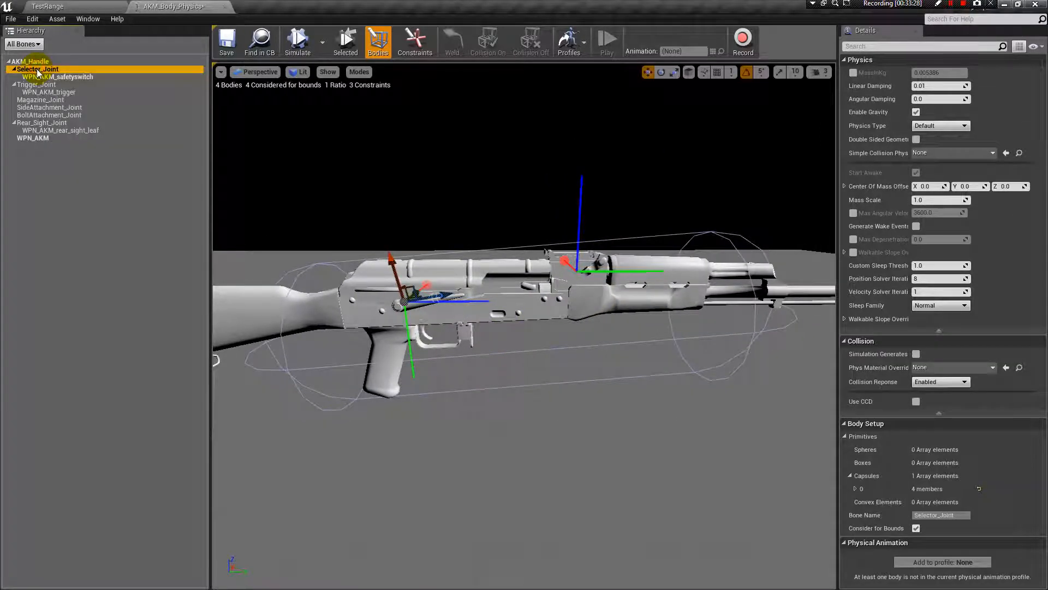
key(Delete)
click(45, 77)
click(39, 139)
key(Delete)
- Delete the capsule physics body of the AKM_Handle bone from the AKM body's physics asset
key(Up)
key(Up)
key(Up)
key(Up)
key(Up)
key(Up)
key(Up)
key(Up)
key(Up)
key(Up)
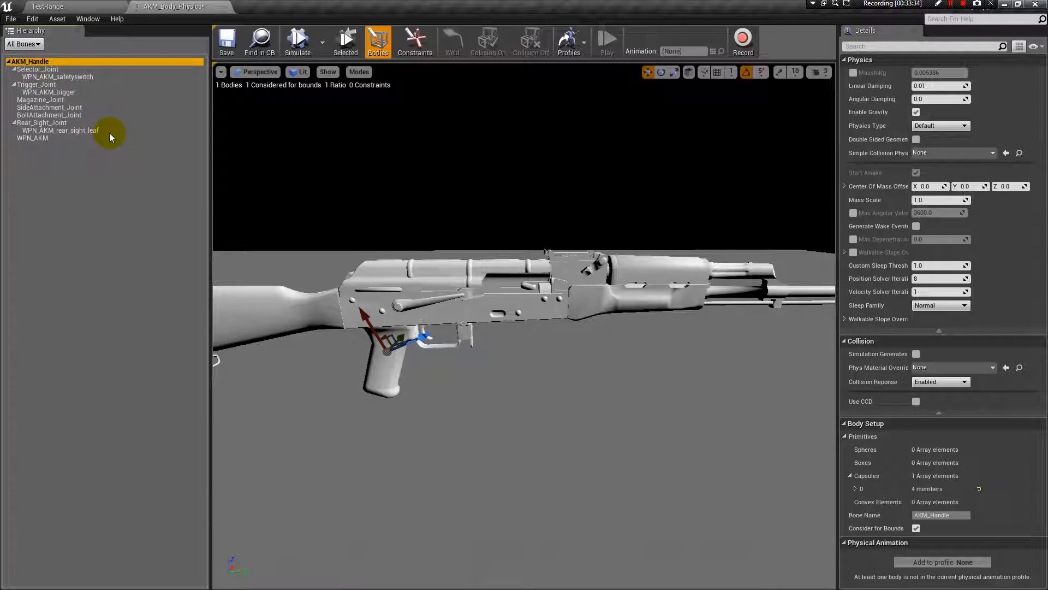
mouse_move(477, 414)
alt+mouse_down()
mouse_move(617, 408)
mouse_move(483, 409)
alt+mouse_up()
middle_drag(483, 408, 562, 478)
click(44, 70)
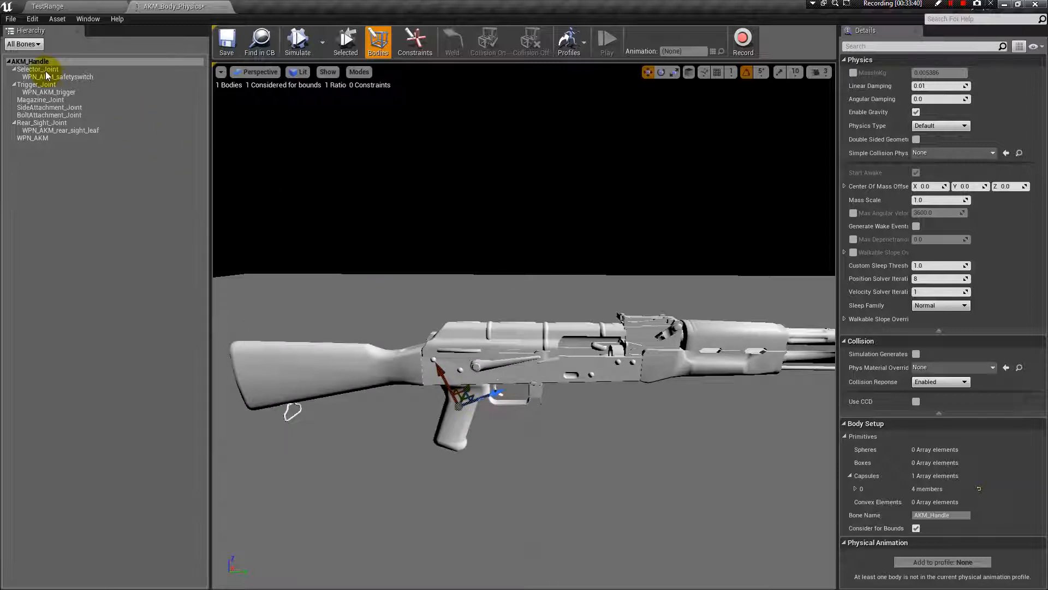
click(41, 62)
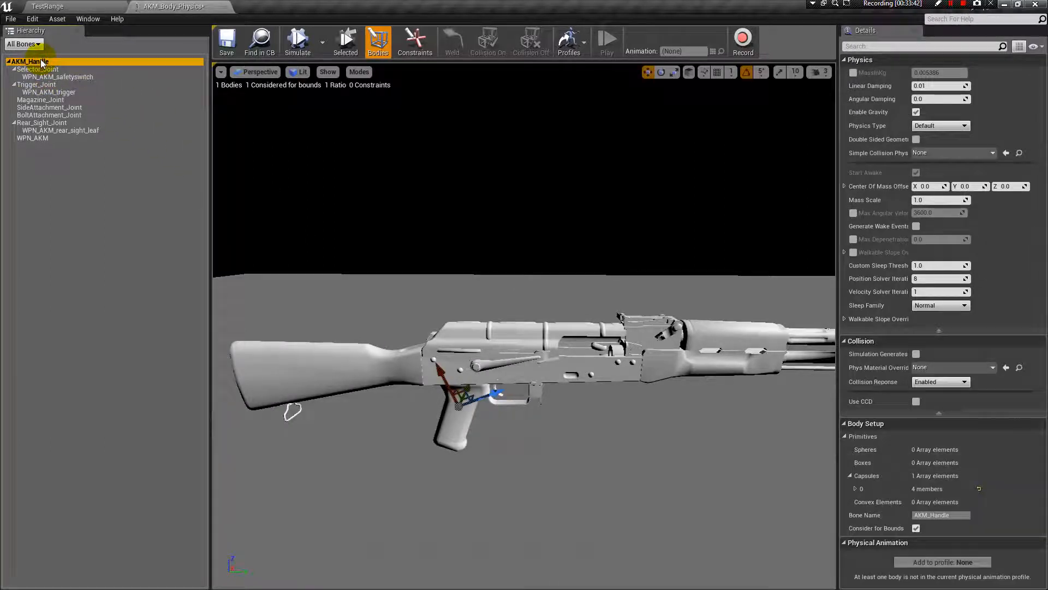
key(Delete)
- Create a new physics body on AKM_Handle with Box collision geometry and a 5.0 minimum bone size
drag(42, 61, 76, 77)
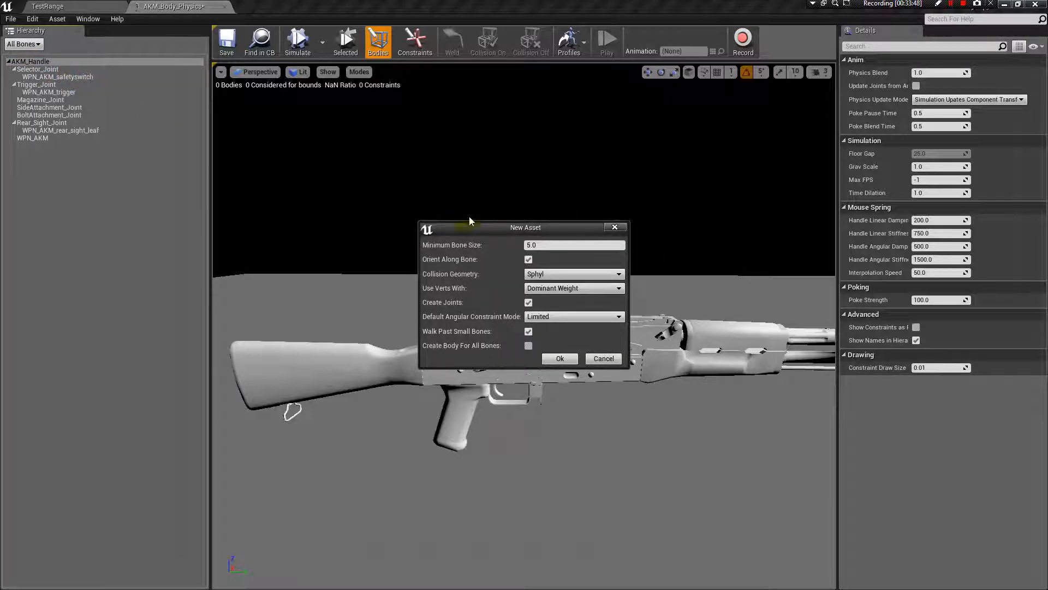
click(609, 275)
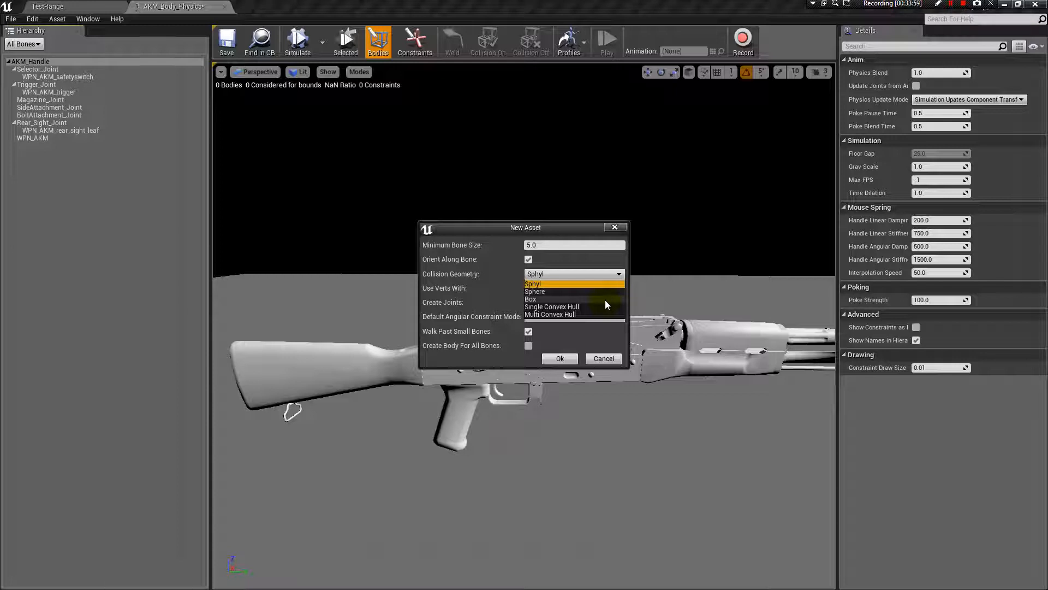
click(605, 299)
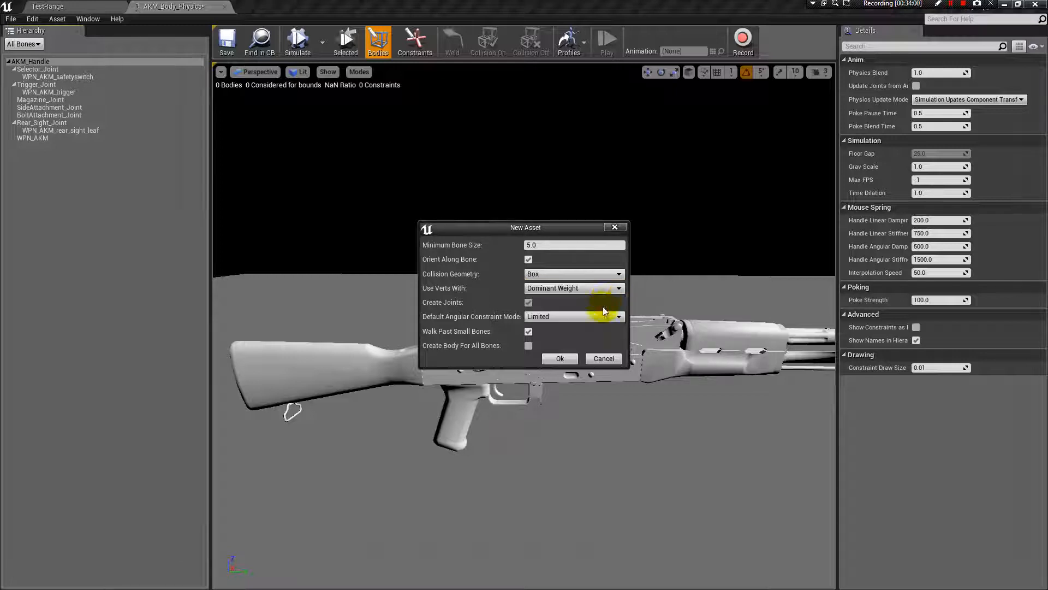
click(564, 358)
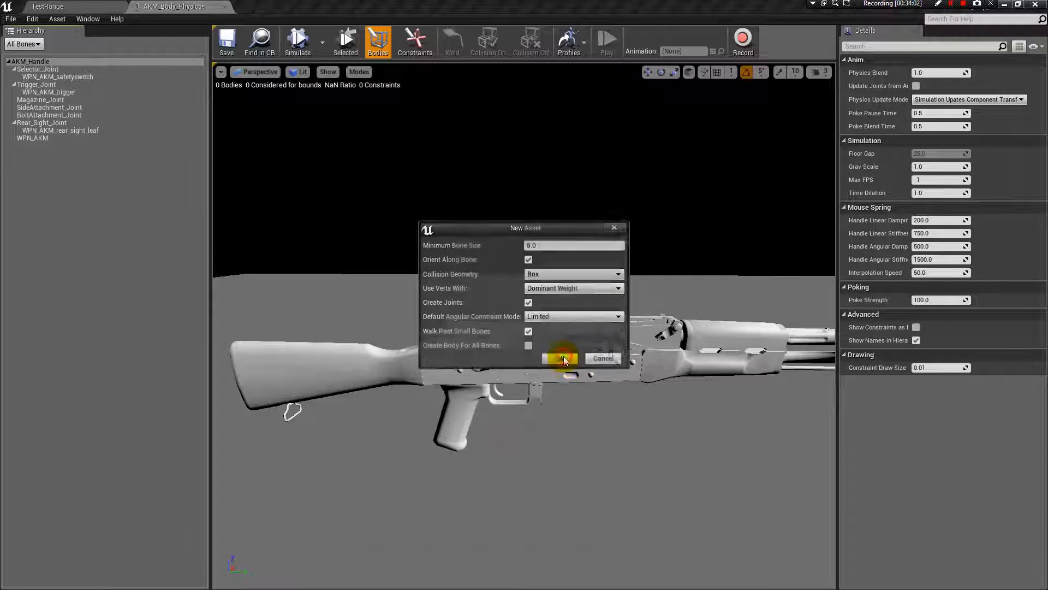
- Enlarge the AKM_Handle collision box and rotate it about 40 degrees to match the slant of the pistol grip
drag(410, 335, 392, 413)
key(e)
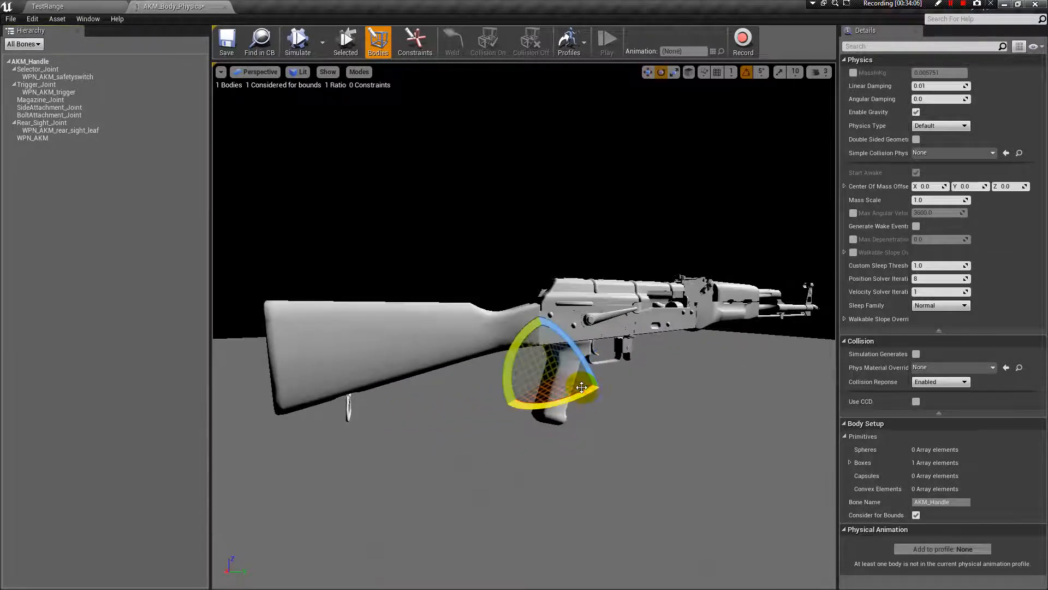
click(609, 408)
click(32, 62)
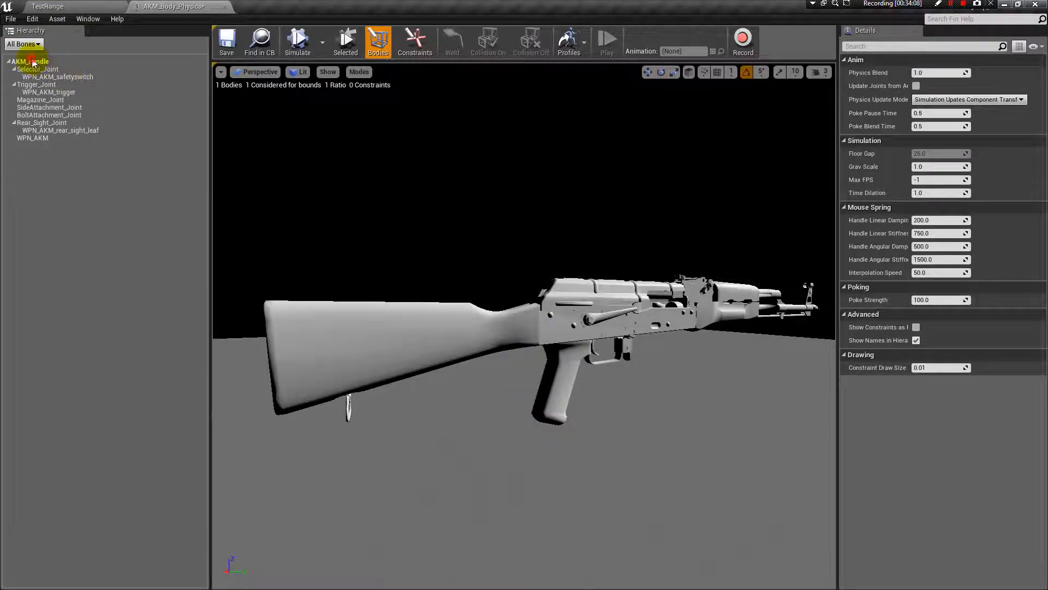
drag(607, 369, 595, 382)
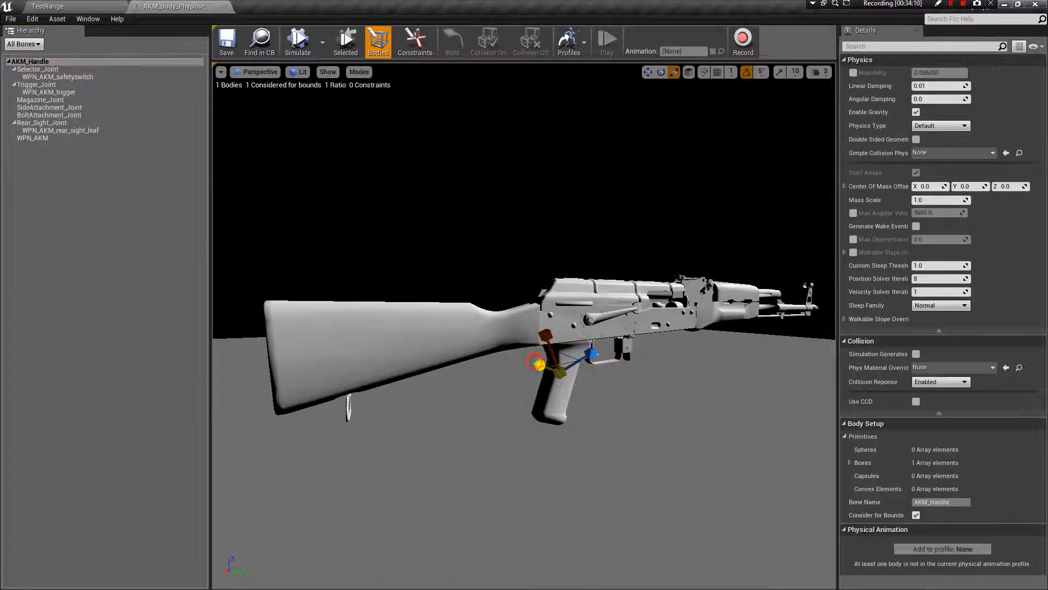
drag(538, 363, 545, 331)
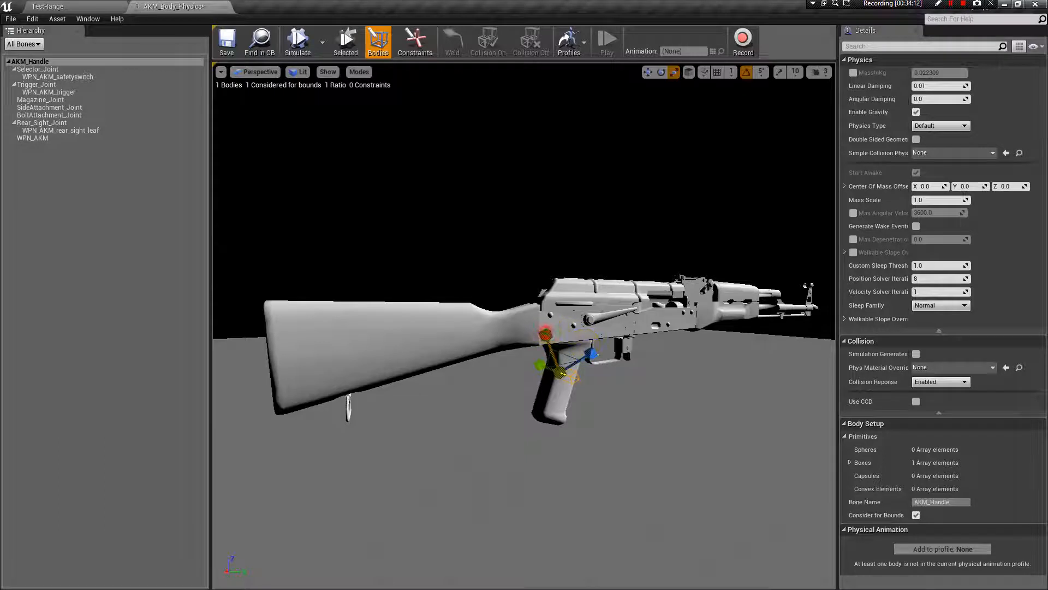
alt+drag(677, 404, 633, 388)
drag(531, 358, 461, 316)
key(e)
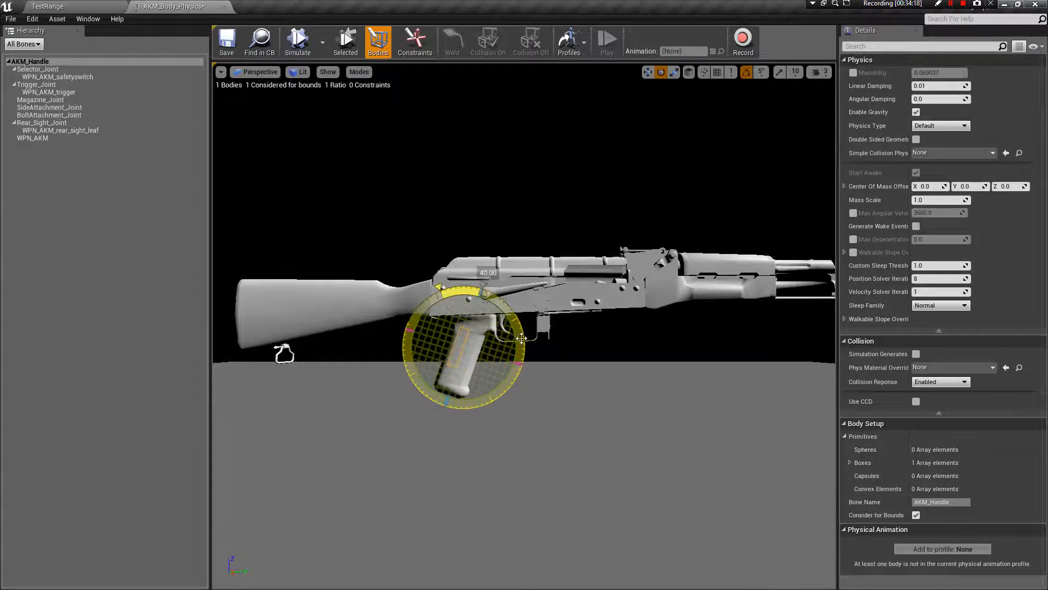
- Resize the tilted collision box along the pistol grip and move it down over the grip
key(r)
alt+drag(507, 372, 490, 344)
mouse_move(490, 344)
alt+right_down()
mouse_move(540, 344)
mouse_move(490, 344)
alt+right_up()
click(495, 330)
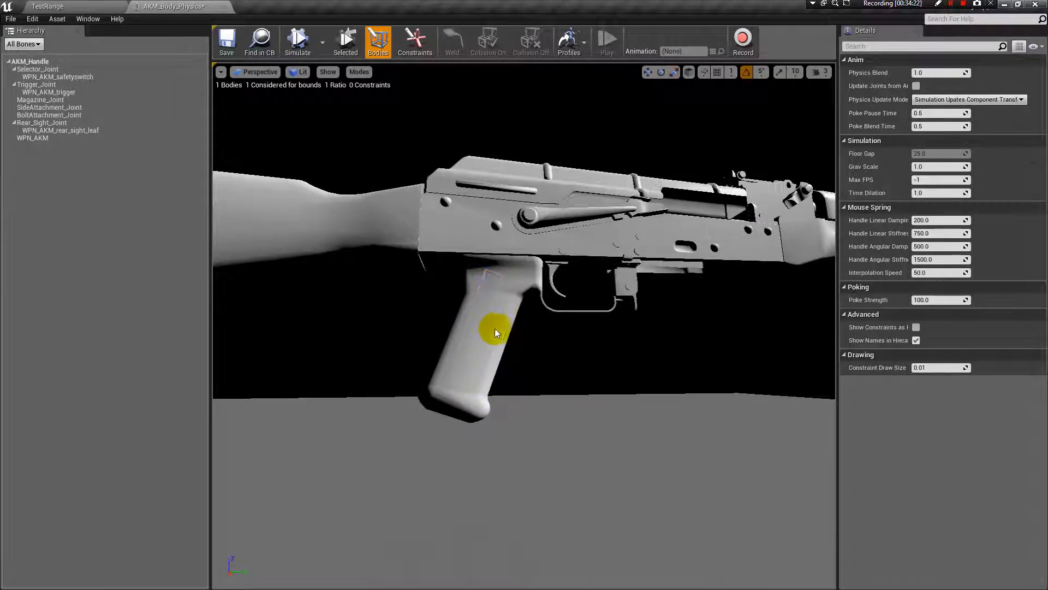
click(481, 278)
drag(517, 331, 532, 341)
key(w)
drag(494, 283, 497, 312)
key(r)
- Adjust the grip box's thickness and position until it encloses the pistol grip on all sides
alt+drag(573, 442, 775, 440)
mouse_move(631, 348)
mouse_down()
mouse_move(649, 349)
mouse_move(637, 351)
mouse_up()
alt+drag(565, 391, 371, 398)
key(w)
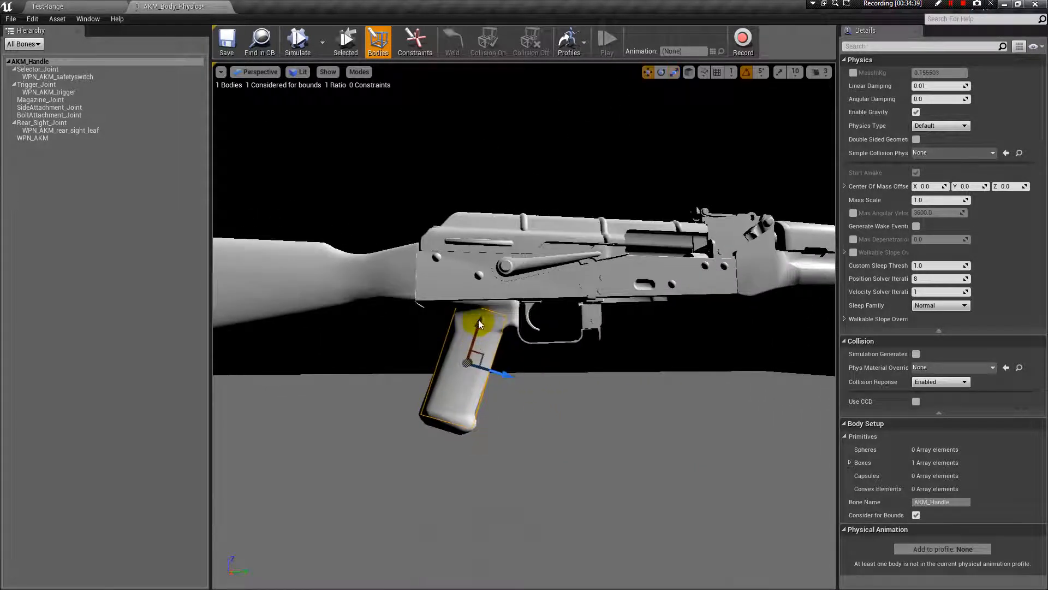
alt+drag(480, 351, 254, 163)
key(r)
key(w)
- Add a second collision box to AKM_Handle and move it to the trigger guard area
right_click(75, 61)
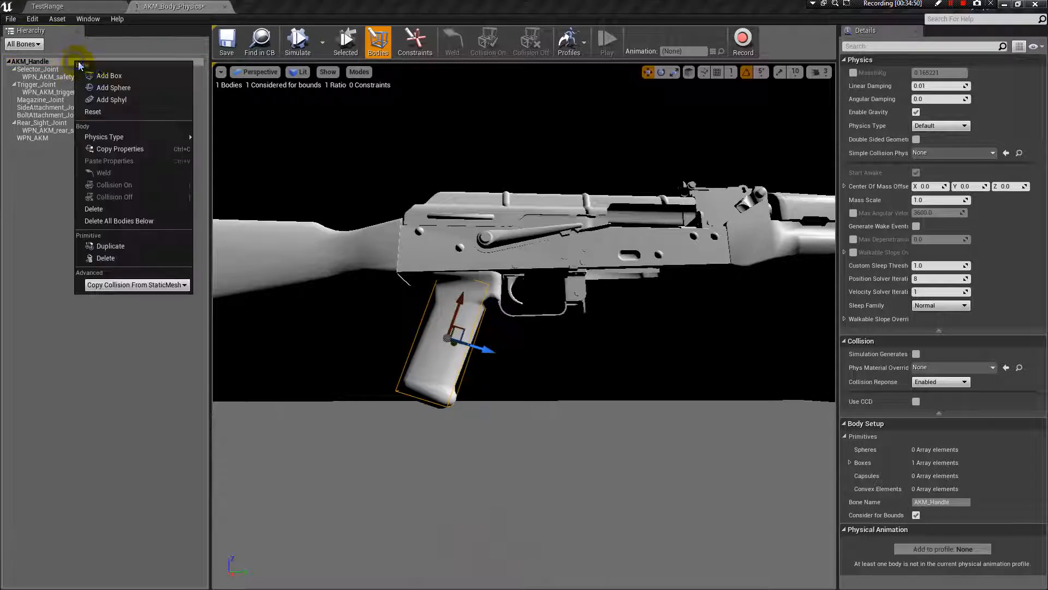
click(133, 77)
drag(493, 324, 642, 341)
drag(520, 396, 521, 335)
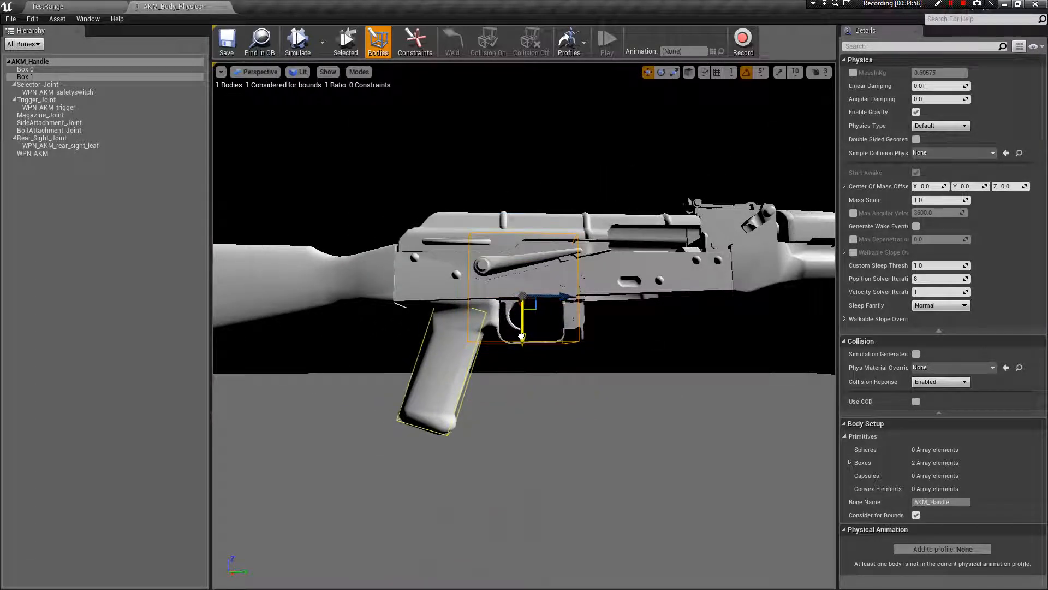
drag(564, 297, 595, 433)
click(710, 276)
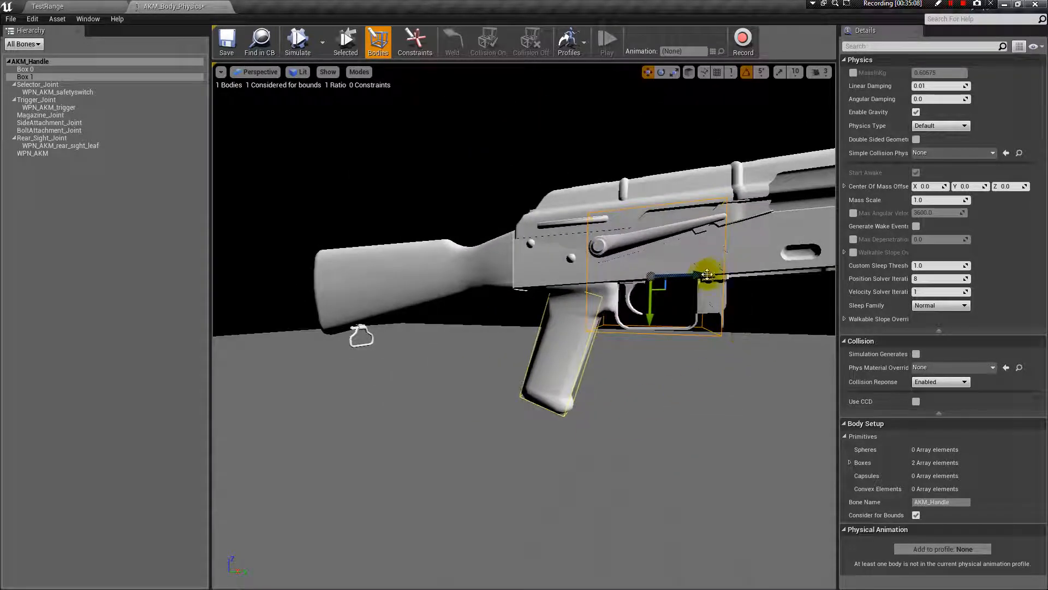
- Scale the second collision box down and shift it to enclose the trigger guard in height, length and width
alt+drag(671, 333, 619, 298)
key(r)
alt+drag(465, 272, 435, 273)
mouse_move(631, 326)
alt+mouse_down()
mouse_move(748, 328)
mouse_move(704, 256)
mouse_move(677, 284)
mouse_move(611, 305)
mouse_move(644, 322)
mouse_move(635, 324)
alt+mouse_up()
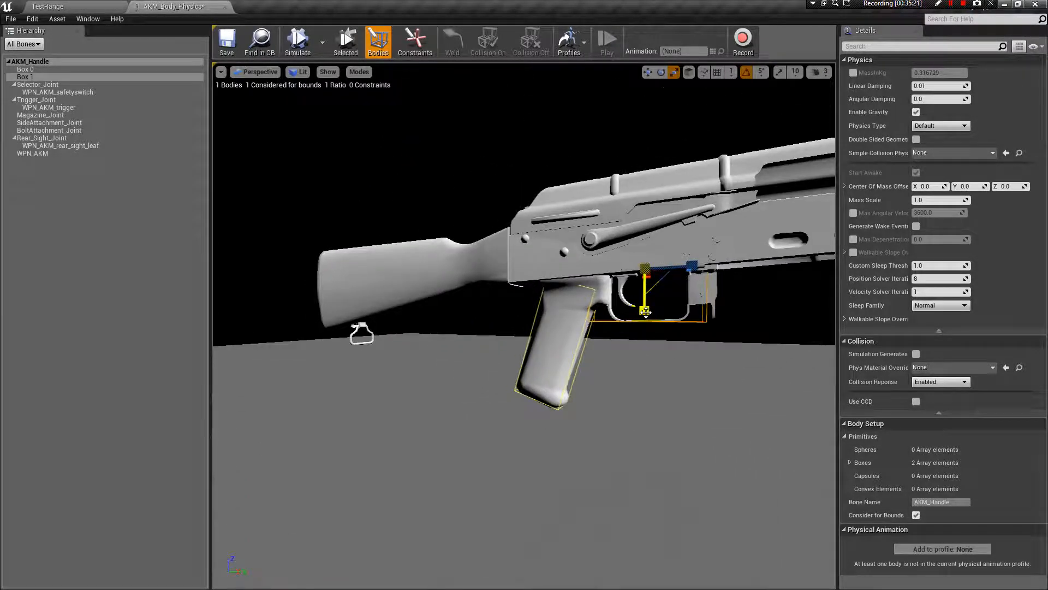
alt+drag(740, 352, 695, 360)
key(w)
key(r)
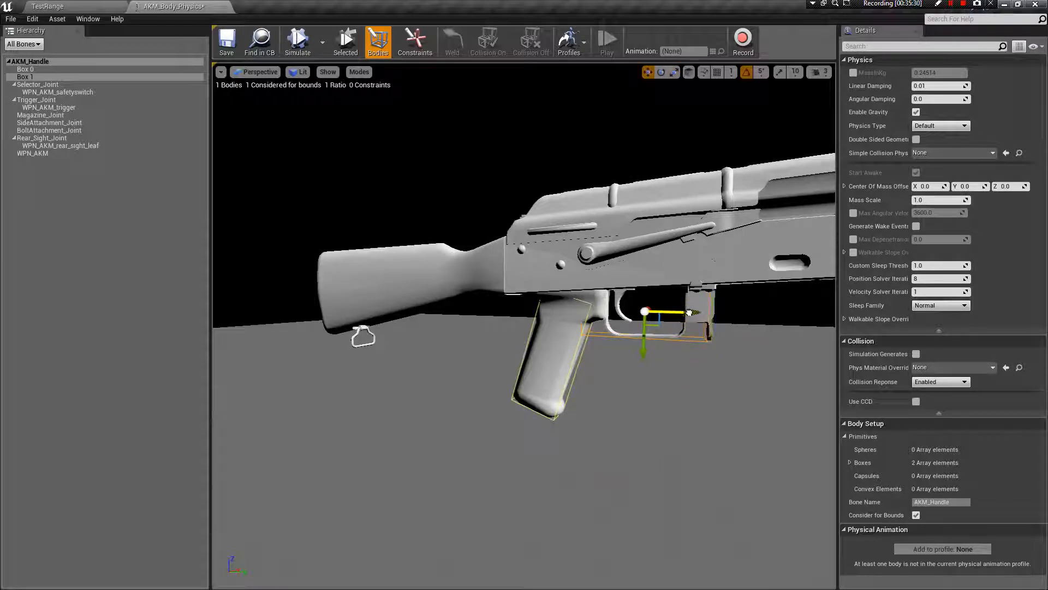
alt+drag(690, 312, 768, 331)
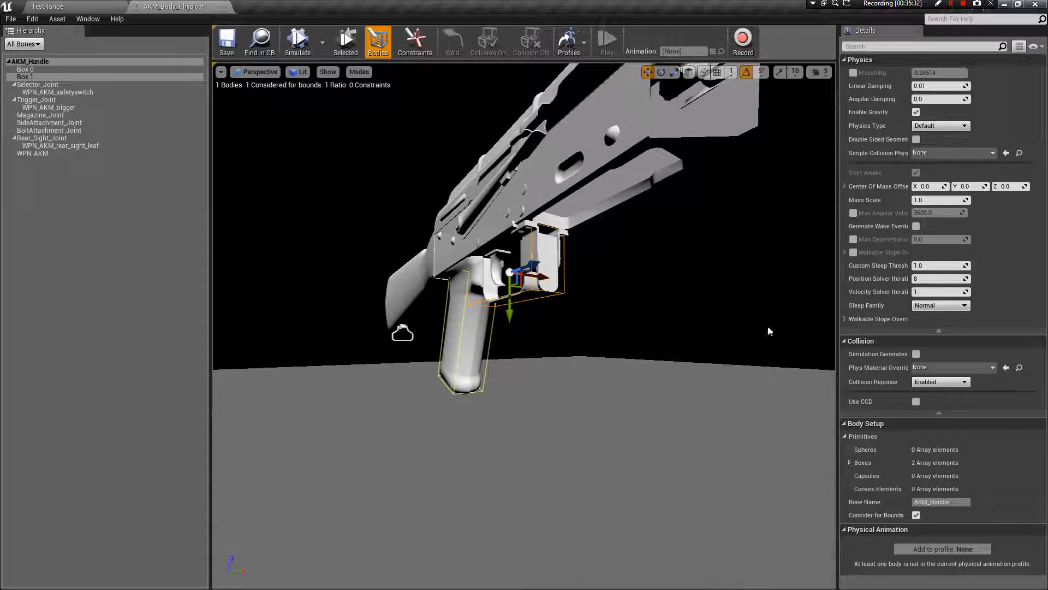
drag(507, 315, 508, 306)
- Lower the viewport camera speed to 2 and check the trigger guard box's fit up close
right_drag(573, 306, 546, 382)
click(818, 72)
drag(831, 97, 823, 97)
right_drag(492, 327, 551, 302)
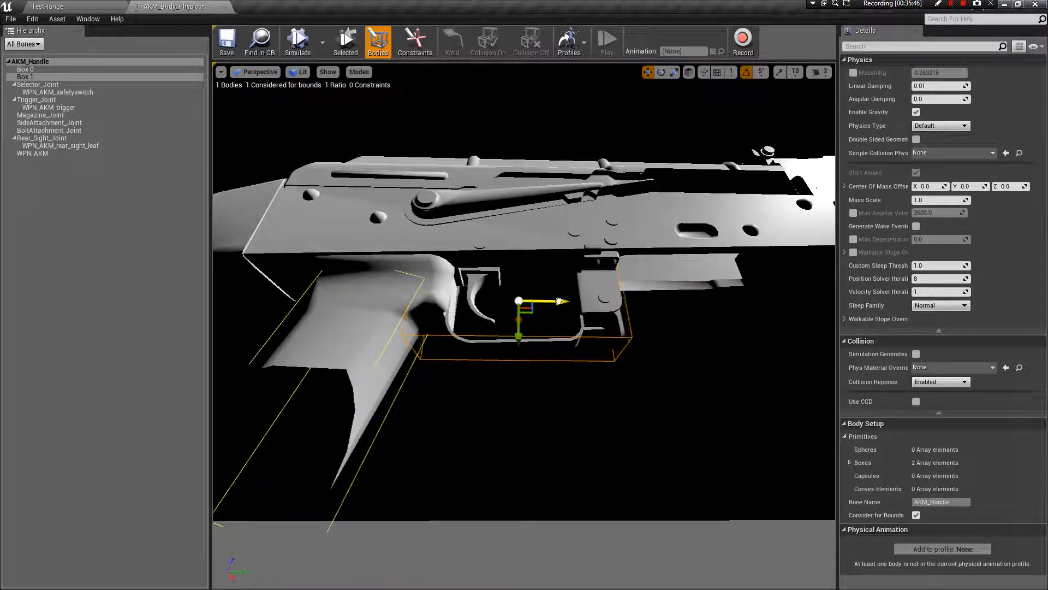
click(671, 329)
right_drag(671, 330, 333, 372)
right_drag(627, 333, 634, 332)
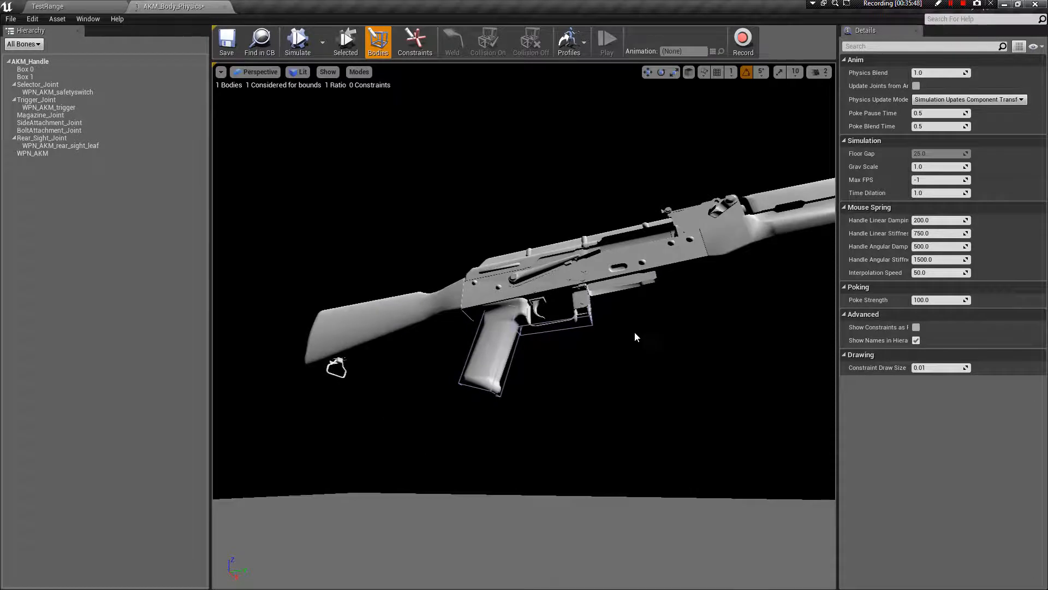
- Add a third collision box to AKM_Handle and move it up onto the rear of the receiver
click(46, 60)
right_click(48, 62)
click(96, 73)
click(493, 375)
drag(493, 381, 495, 332)
- Scale the third collision box down toward the receiver's height and width and reposition it on the receiver
right_drag(605, 363, 580, 340)
key(r)
drag(472, 331, 472, 341)
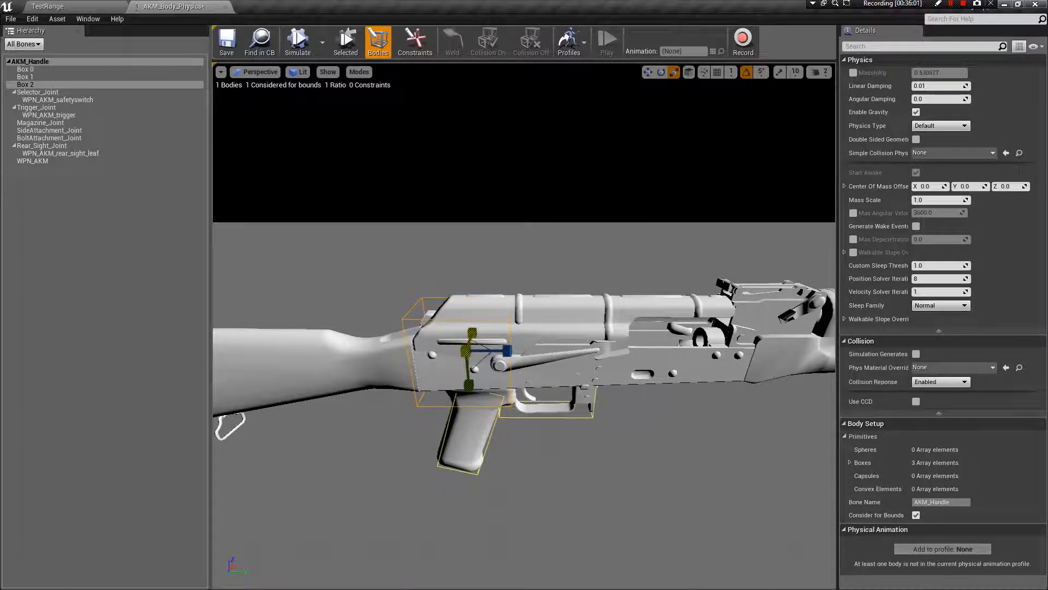
right_drag(589, 375, 583, 364)
key(w)
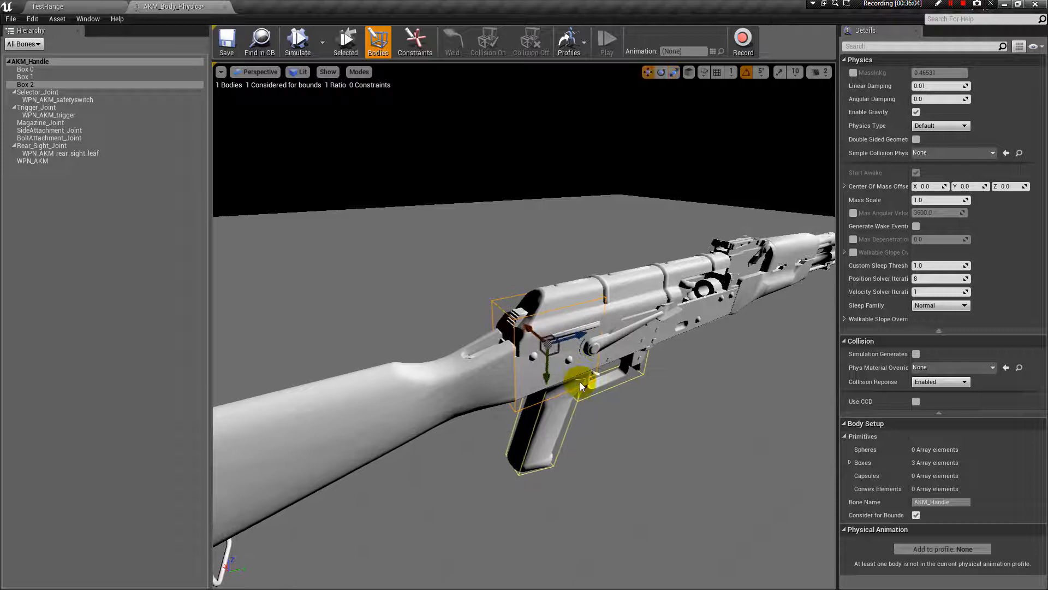
right_drag(637, 317, 612, 230)
drag(552, 267, 505, 300)
- Resize and shift the third box so it spans the rear half of the receiver above the trigger guard
key(r)
key(w)
key(r)
key(w)
key(r)
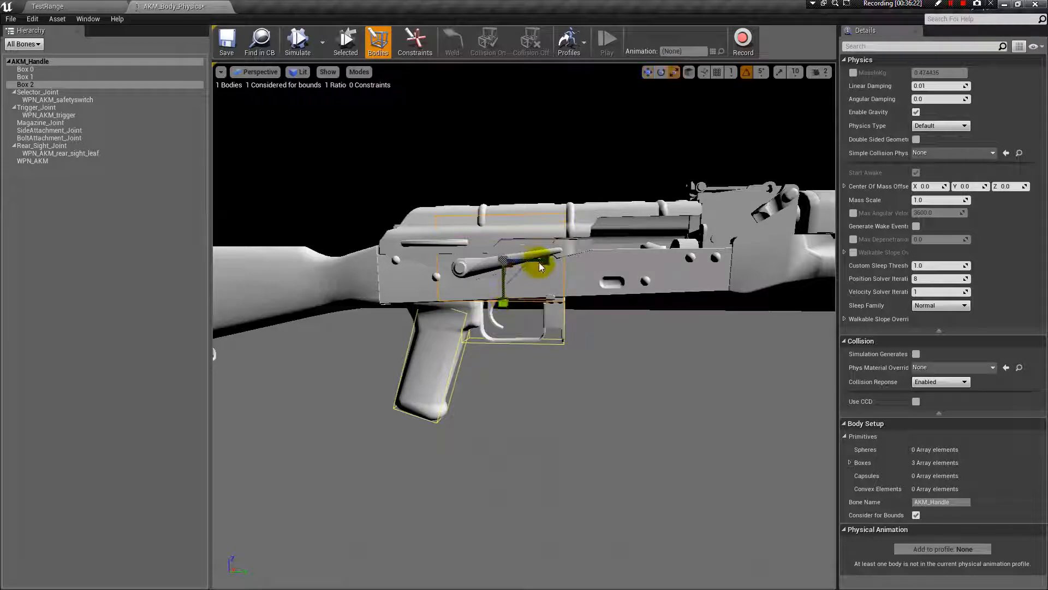
drag(548, 259, 530, 259)
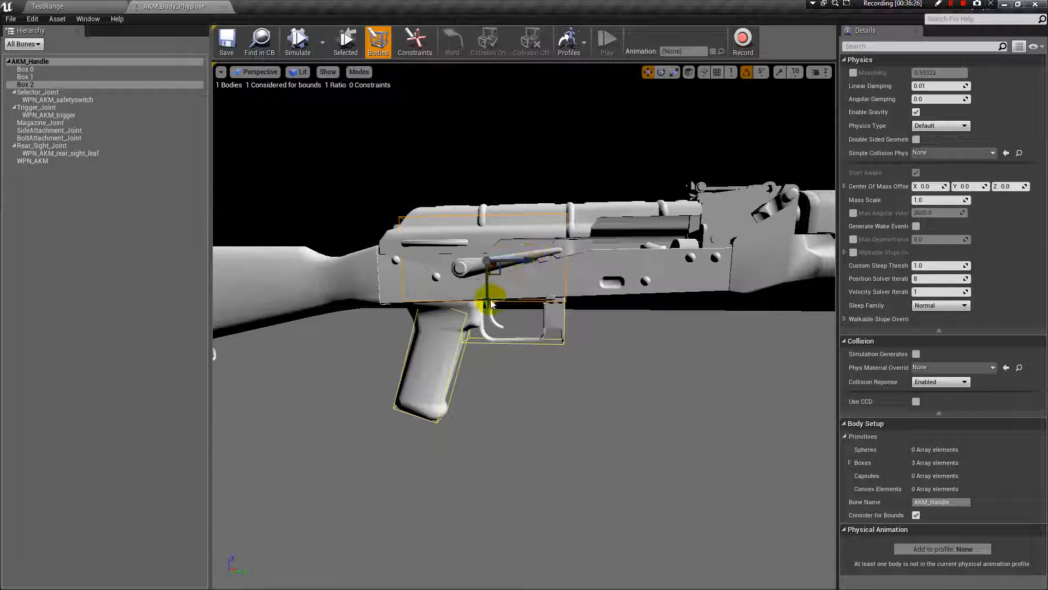
drag(487, 302, 488, 297)
- Fine-tune the receiver box's size and lengthwise position along the gun
key(r)
drag(525, 255, 521, 255)
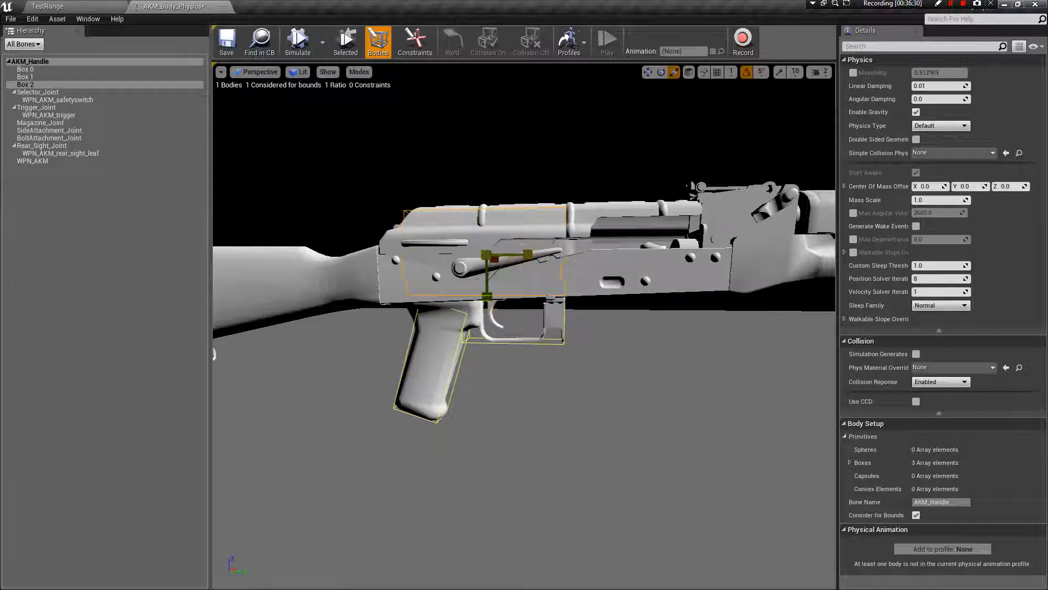
key(w)
drag(525, 256, 527, 256)
drag(442, 330, 417, 315)
- Add a fourth collision box to AKM_Handle and rotate it to follow the sloped rear end of the receiver
click(40, 60)
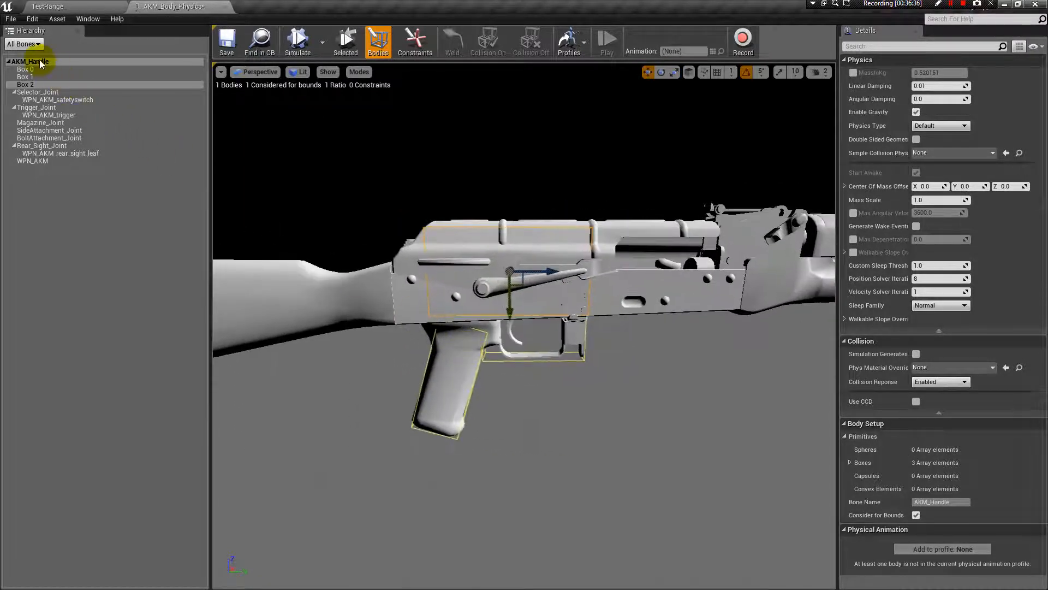
right_click(54, 60)
click(88, 74)
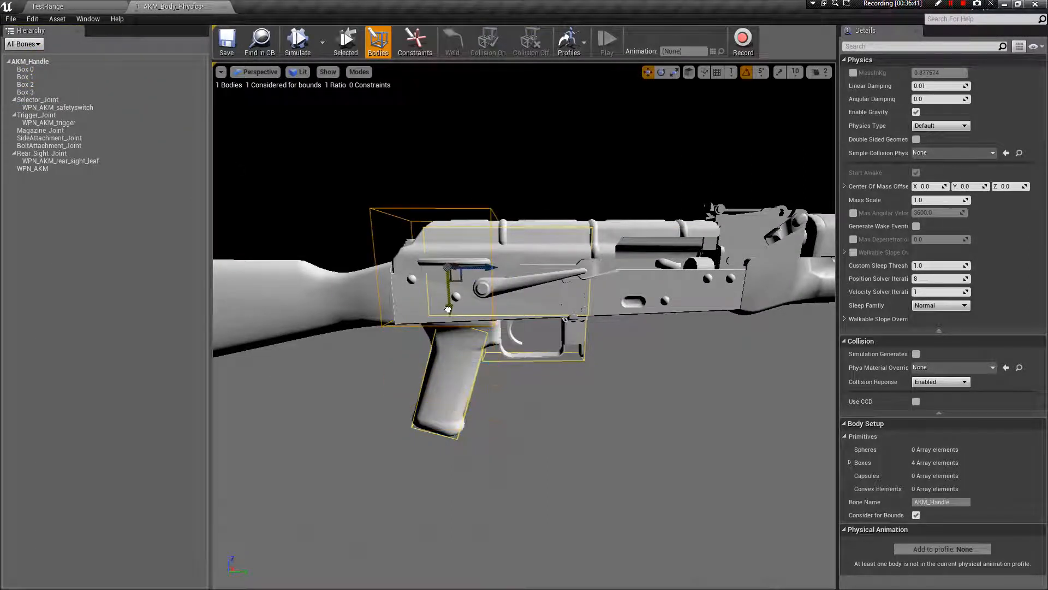
key(e)
drag(452, 299, 540, 273)
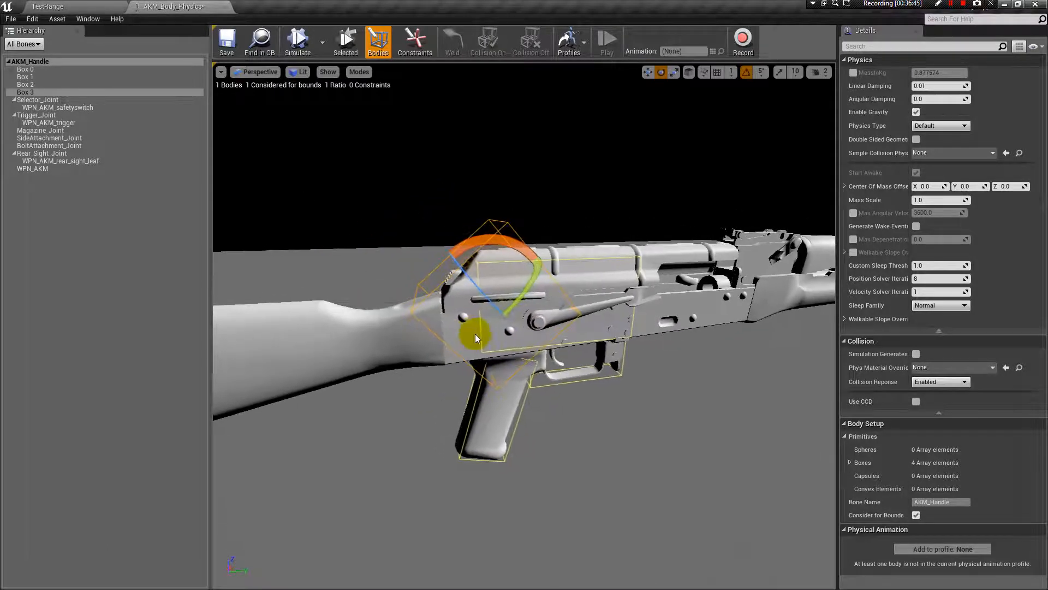
- Scale down the fourth collision box and shift it to fit the sloped rear end of the receiver
key(r)
alt+drag(369, 252, 537, 332)
alt+drag(640, 379, 579, 350)
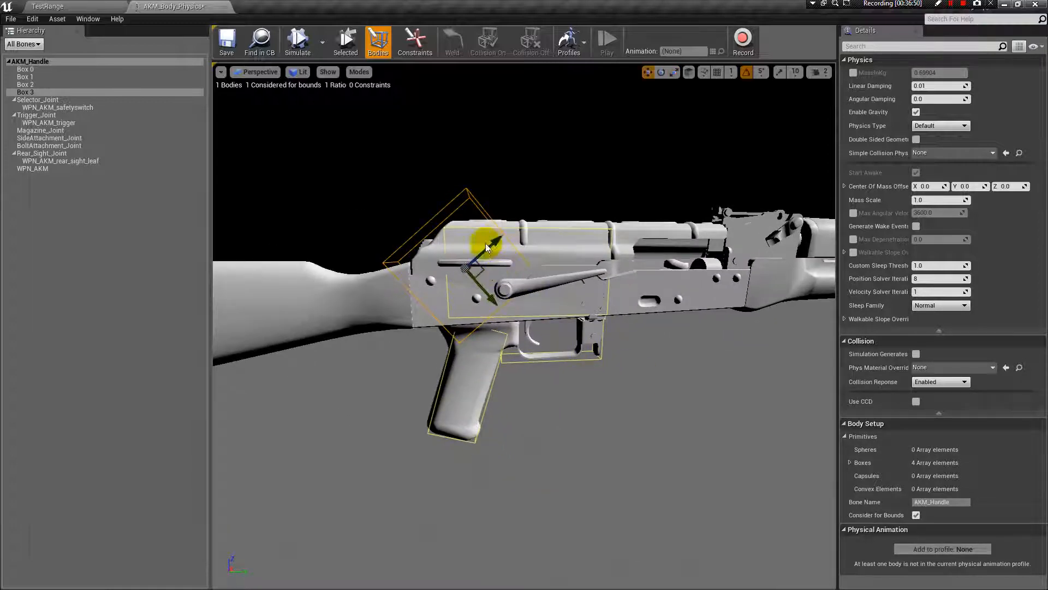
drag(515, 239, 505, 259)
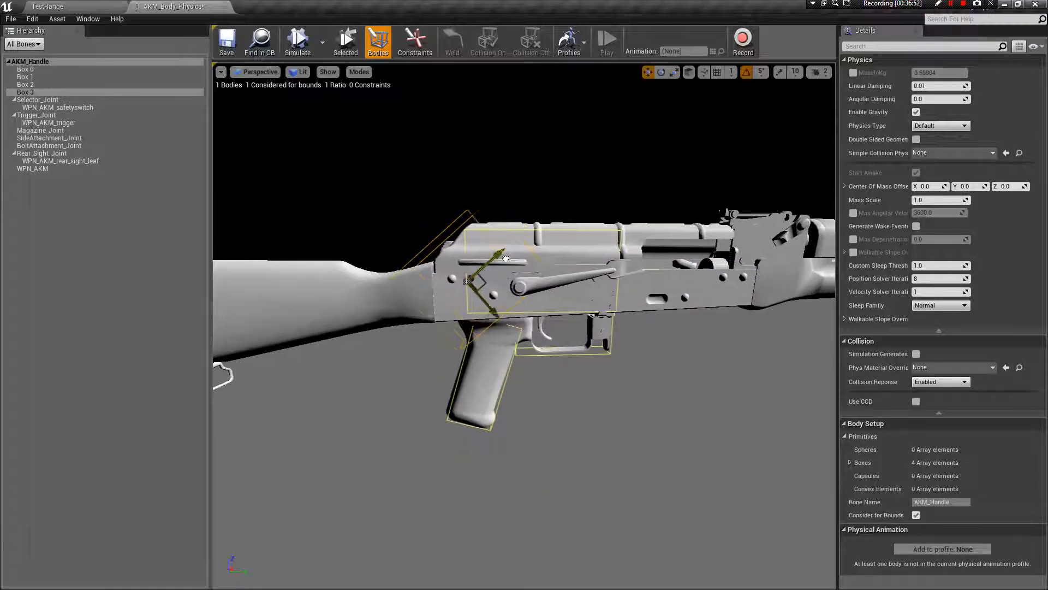
drag(499, 310, 501, 322)
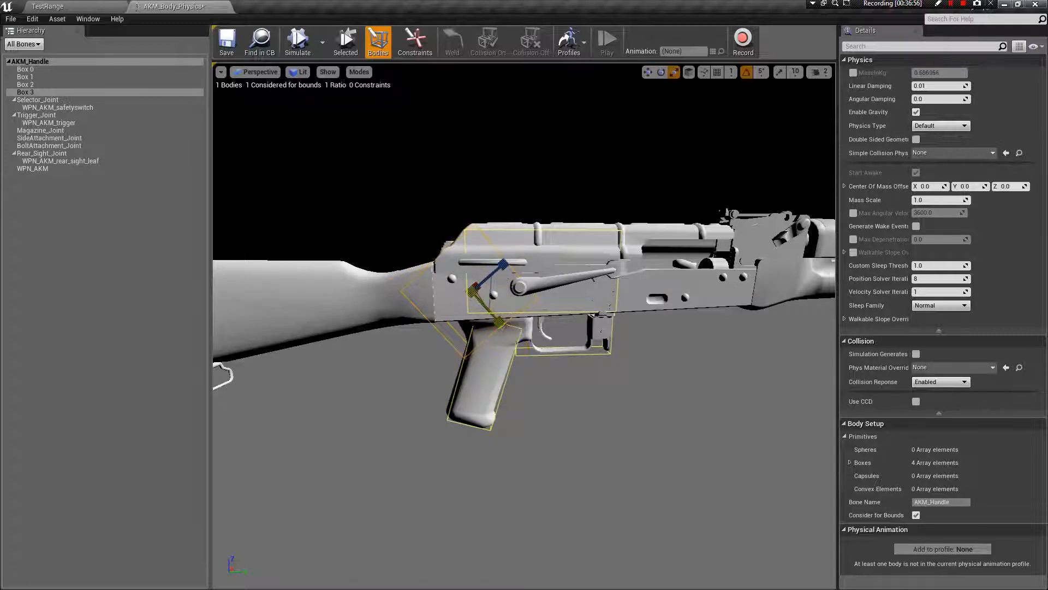
key(w)
drag(504, 323, 493, 307)
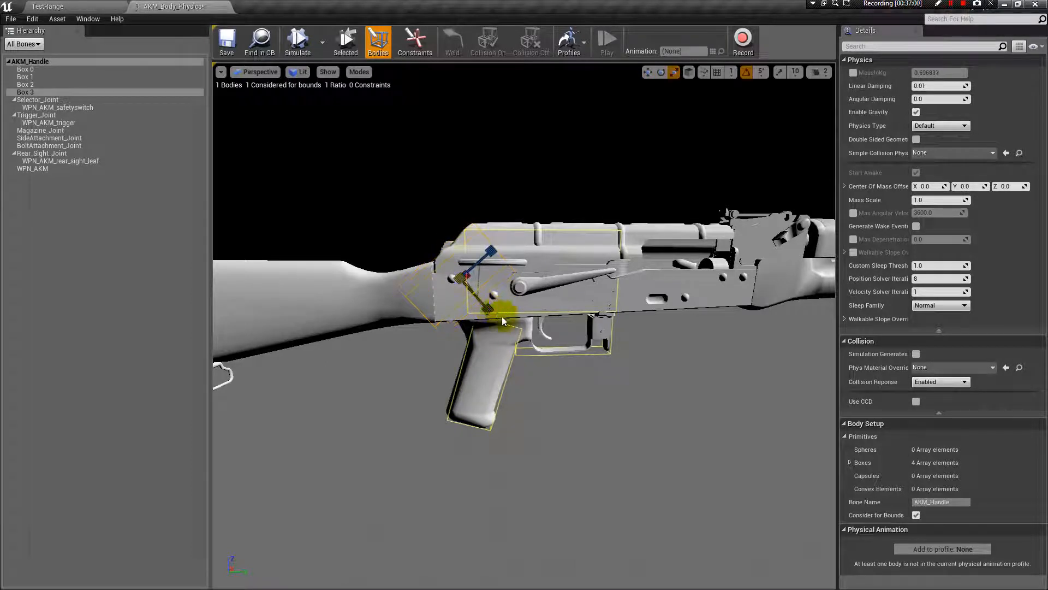
drag(479, 301, 478, 299)
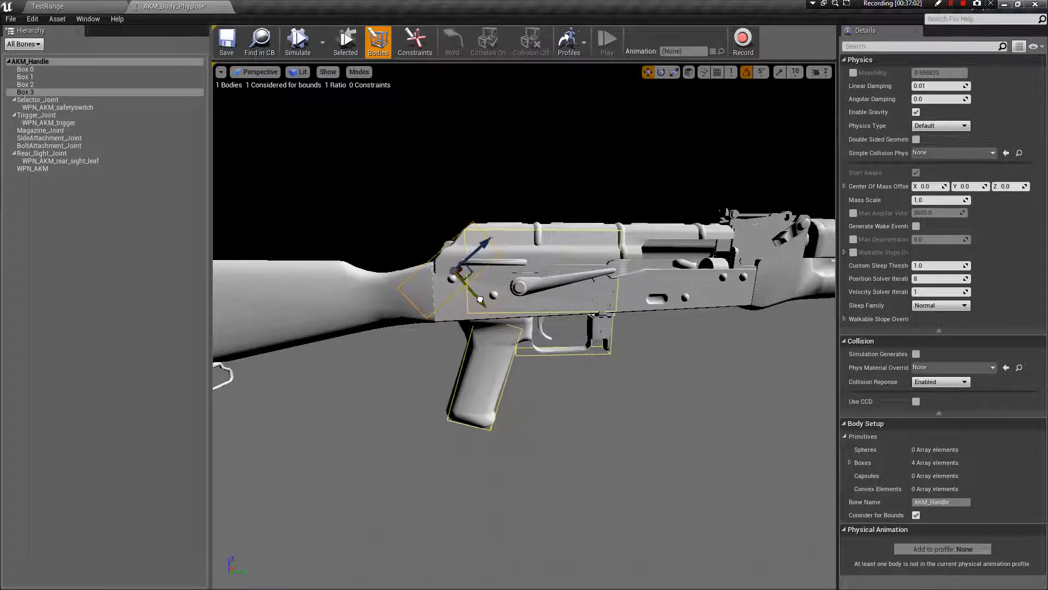
- Add a fifth collision box to AKM_Handle, raise it to the rear of the receiver and rotate it slightly
right_click(34, 61)
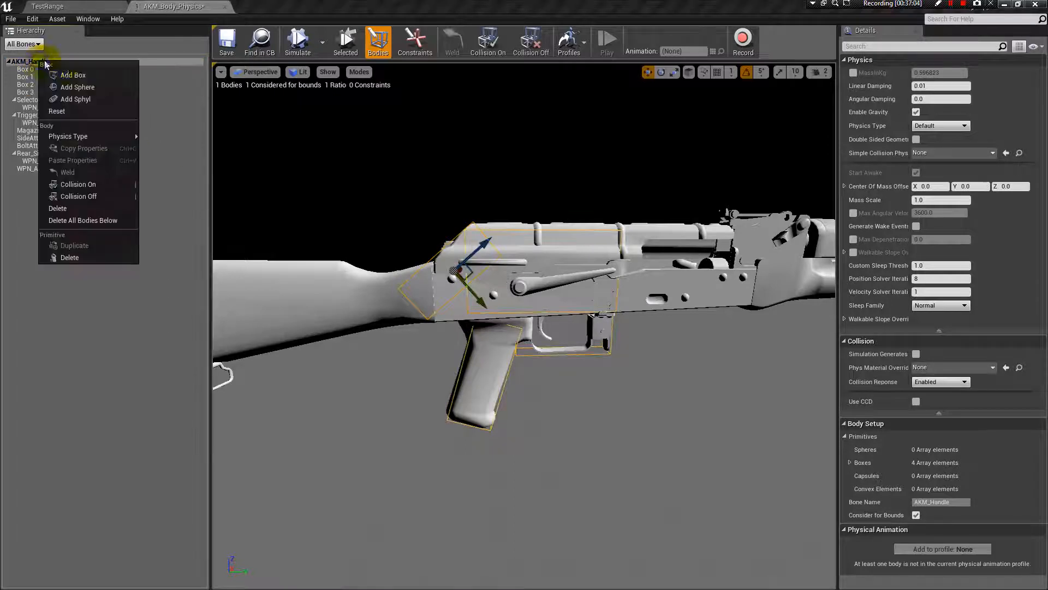
click(71, 76)
drag(488, 397, 488, 283)
key(e)
drag(523, 224, 530, 232)
key(w)
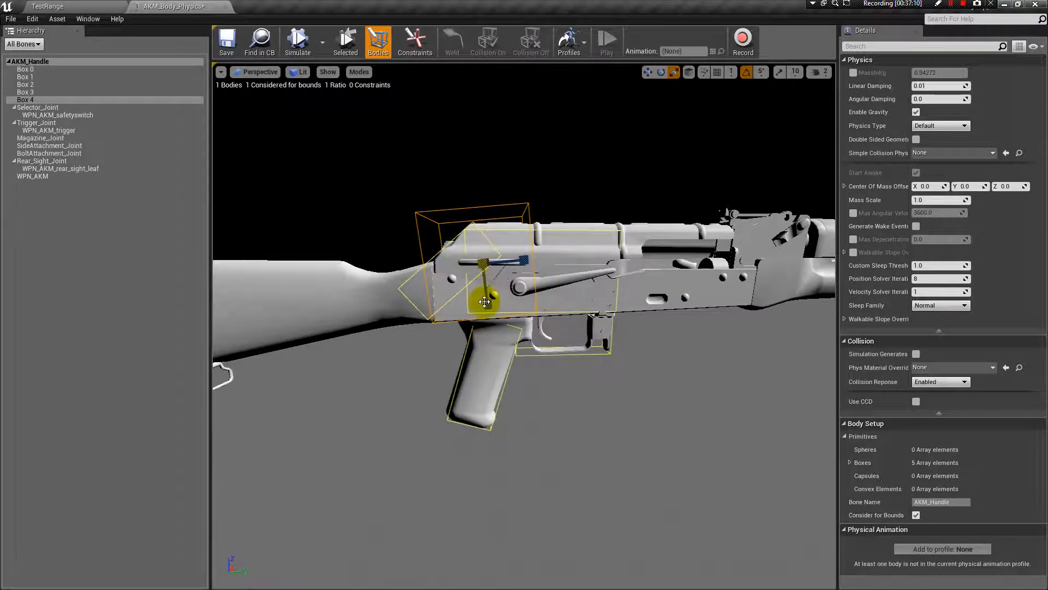
- Scale the fifth box down in height and width toward the receiver's dimensions
drag(489, 304, 486, 300)
right_drag(546, 383, 382, 350)
alt+drag(655, 349, 562, 341)
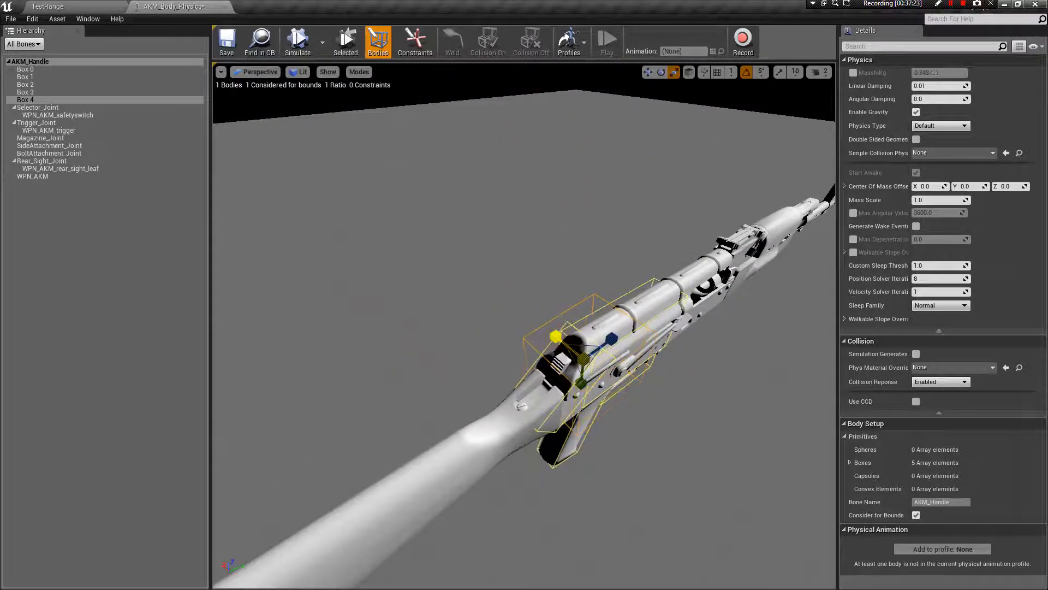
alt+drag(468, 318, 240, 272)
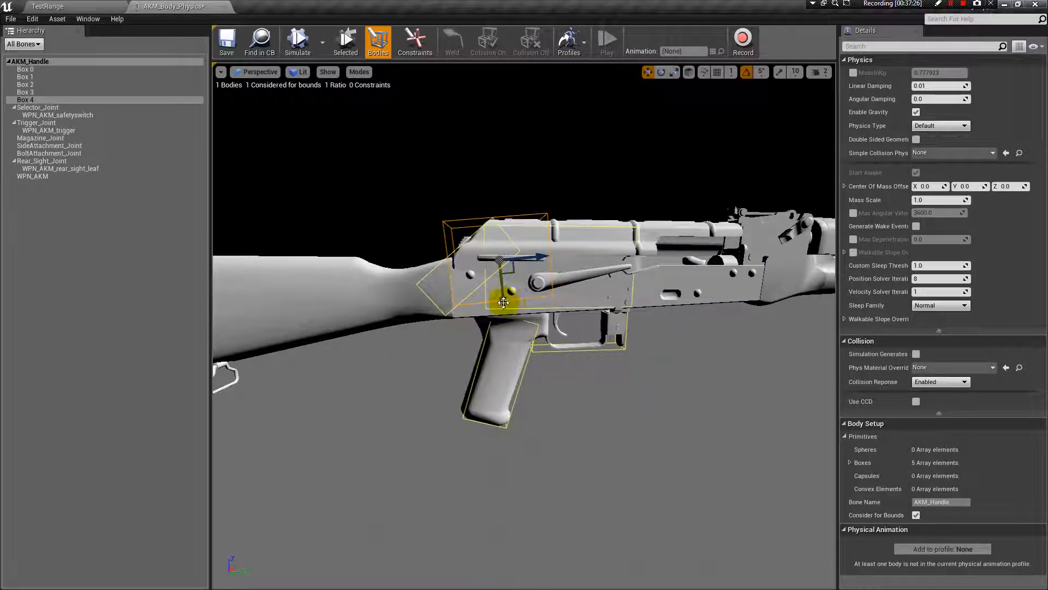
- Rotate the fifth box slightly so it lines up with the receiver's lower edge
key(e)
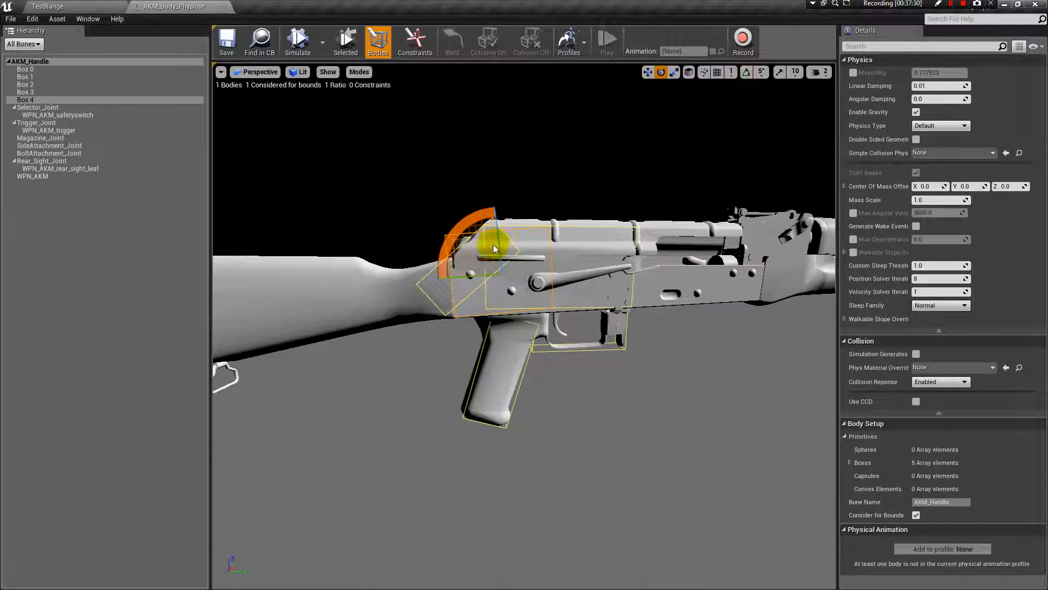
drag(489, 227, 476, 219)
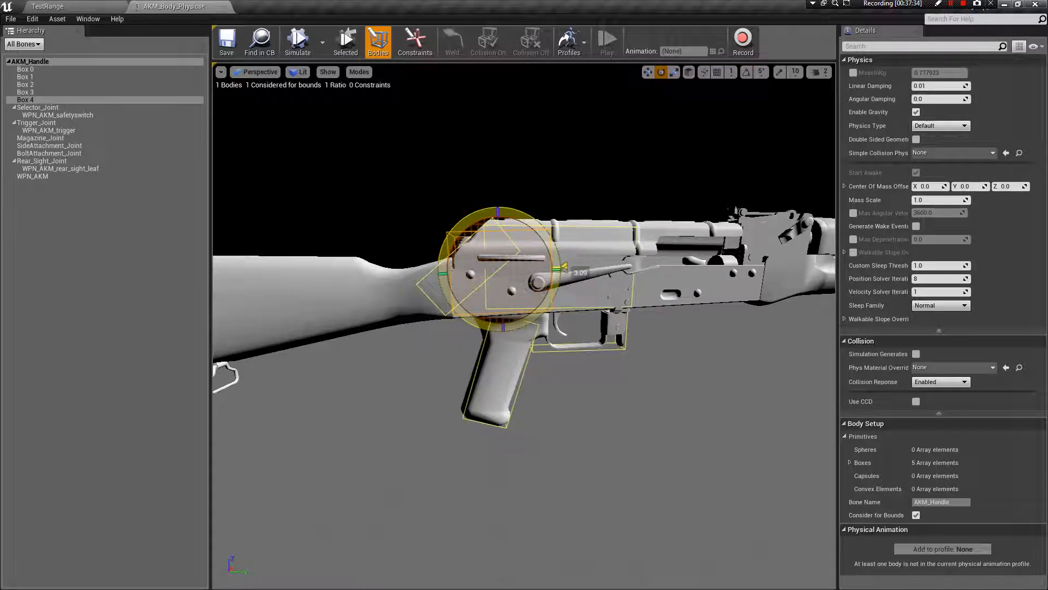
drag(478, 219, 513, 242)
- Move and resize the fifth box to cover the lower receiver from its rear end to above the trigger guard
key(w)
scroll(516, 328, down, 2)
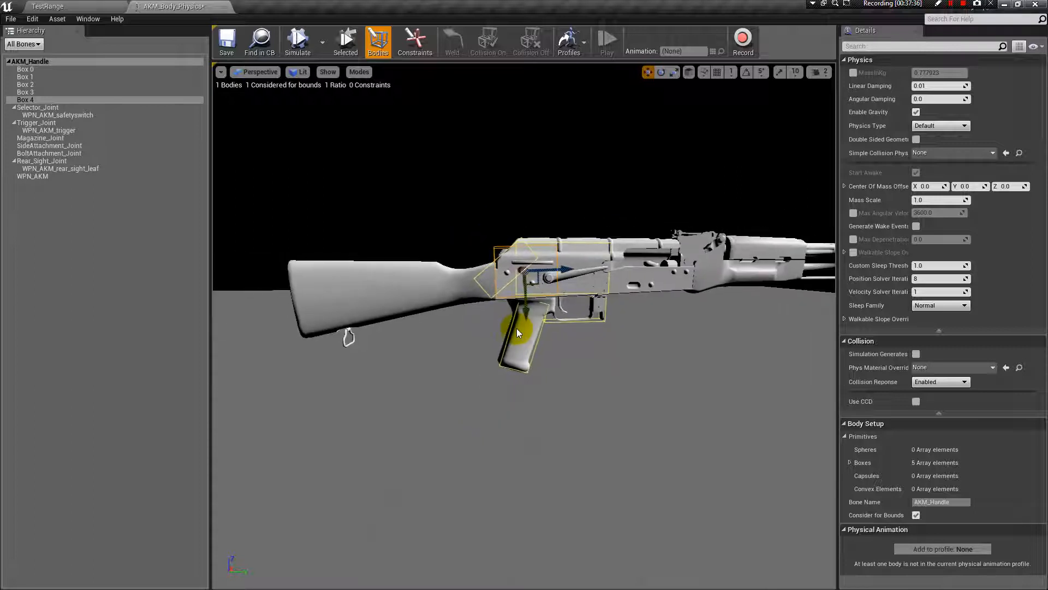
key(r)
drag(526, 309, 529, 318)
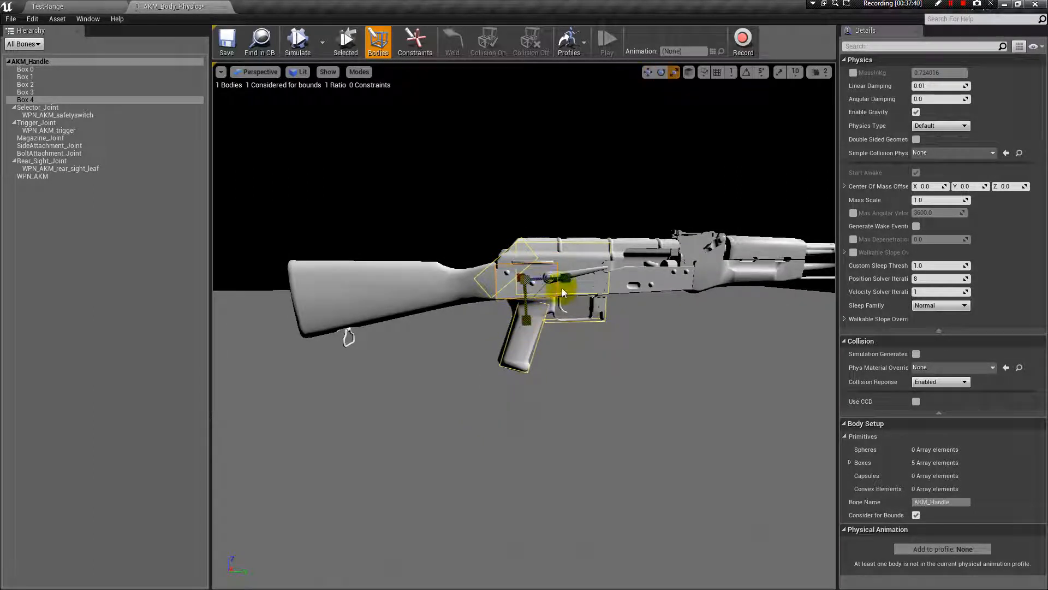
key(w)
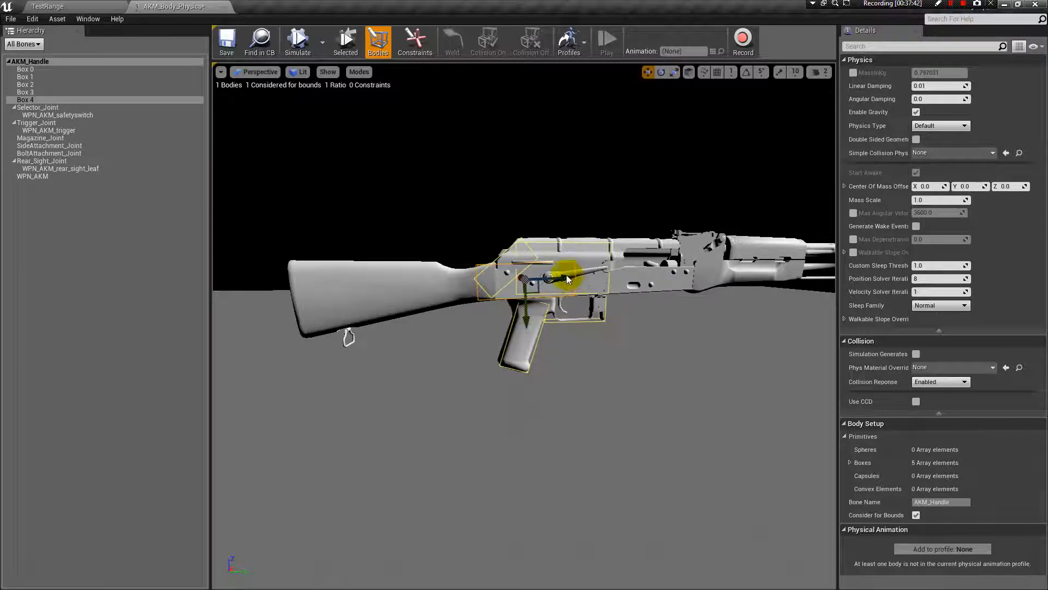
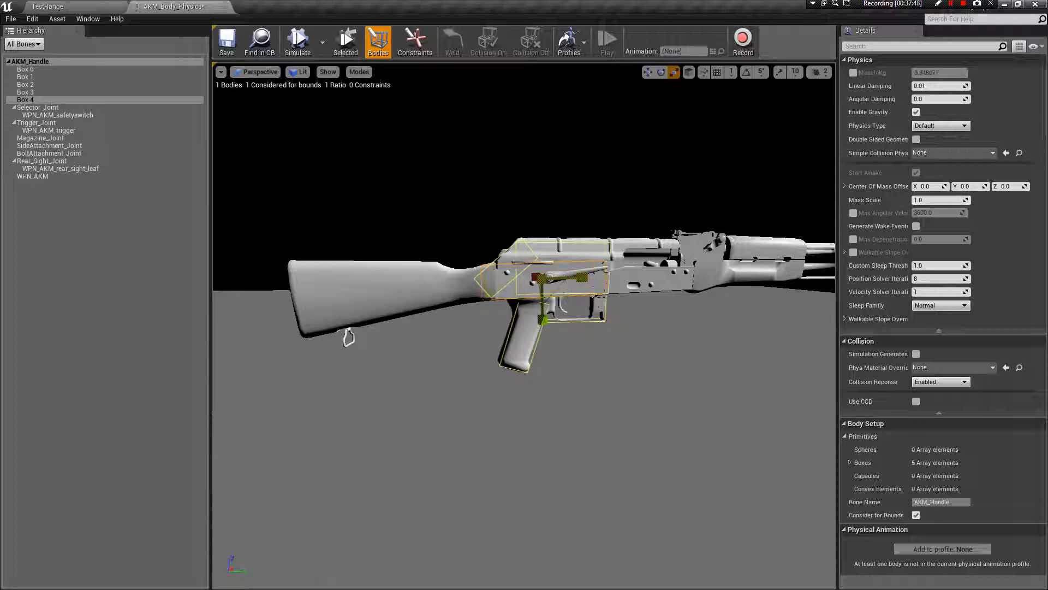
- Adjust the widths of the fifth and third boxes to match the thickness of the receiver
drag(348, 337, 530, 187)
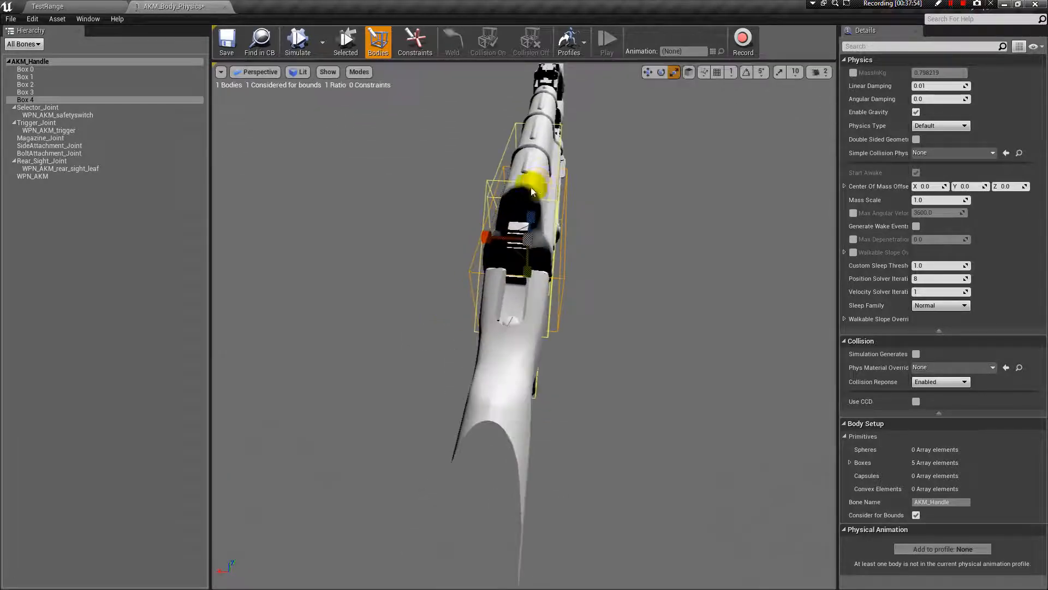
click(497, 182)
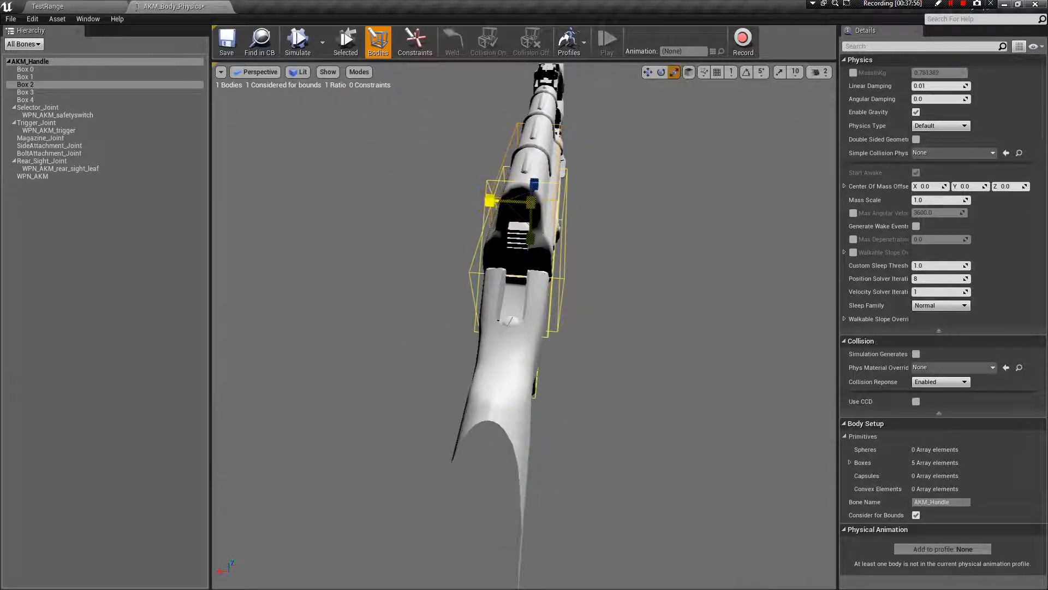
mouse_move(623, 187)
mouse_down()
mouse_move(786, 197)
mouse_move(637, 174)
mouse_up()
click(532, 239)
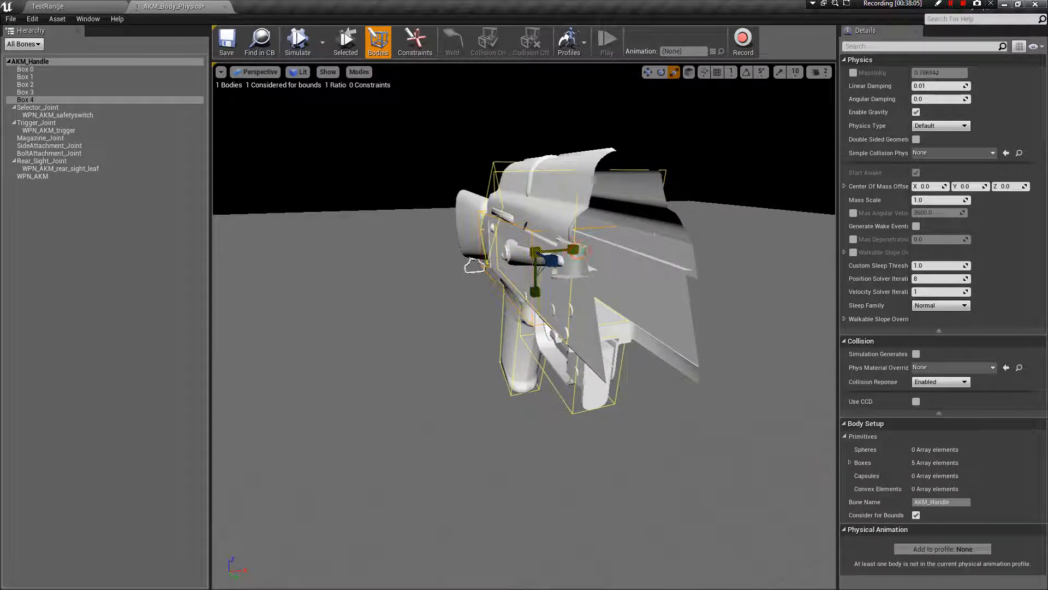
drag(499, 287, 574, 198)
- Adjust the sloped fourth box's width to match the rear of the receiver
click(503, 218)
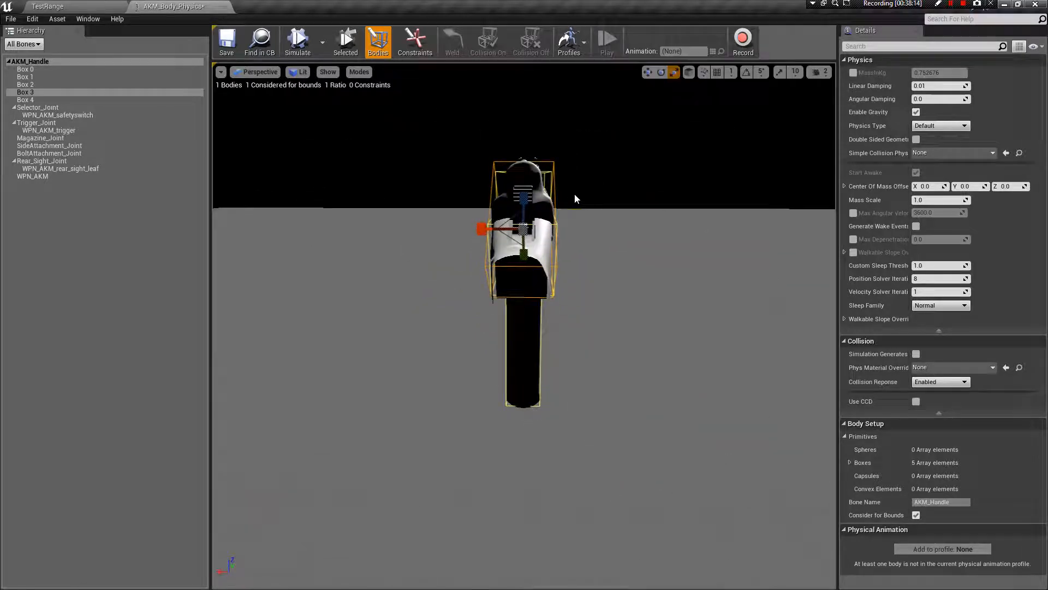
drag(631, 185, 496, 183)
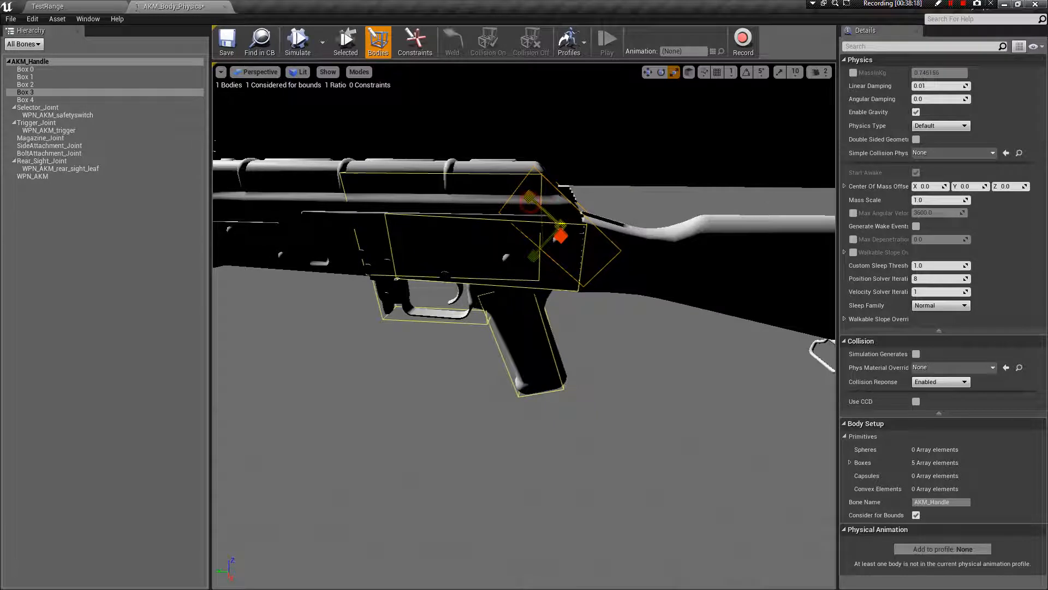
drag(497, 183, 546, 183)
- Add a capsule collision shape to AKM_Handle and raise it to the height of the receiver's top cover
right_click(45, 62)
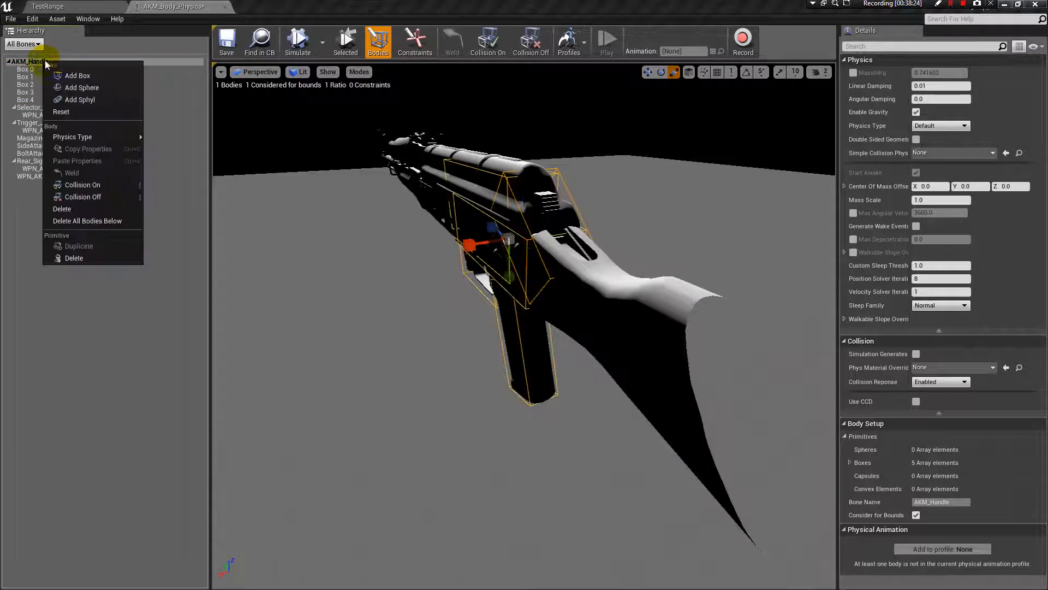
click(89, 99)
scroll(523, 286, down, 8)
alt+drag(533, 293, 528, 292)
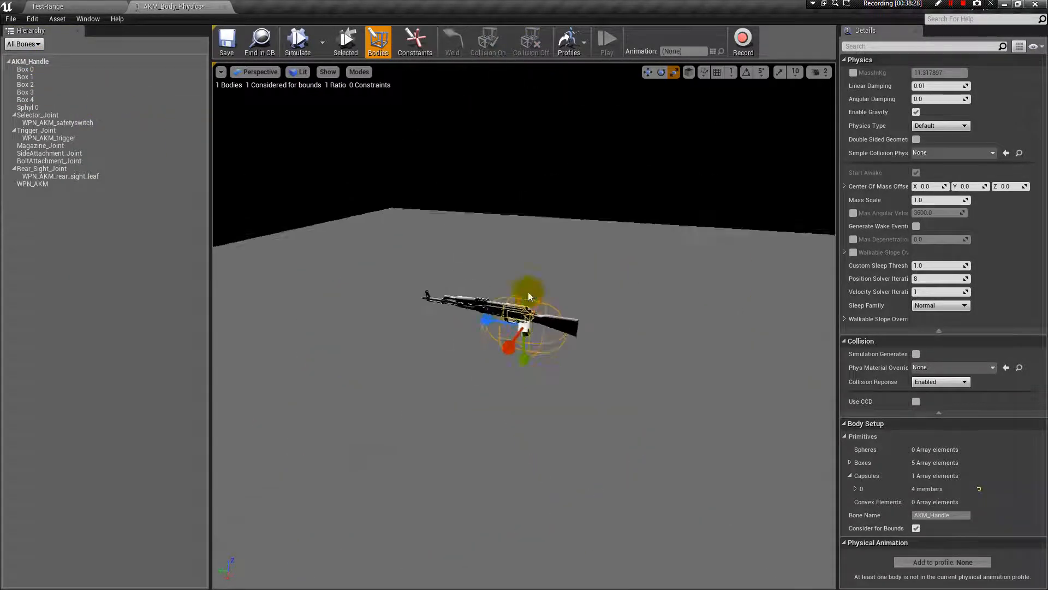
scroll(528, 292, up, 8)
scroll(573, 349, down, 1)
drag(527, 362, 534, 253)
- Scale the capsule down to a slim shape matching the thickness of the top cover
key(r)
drag(483, 219, 534, 222)
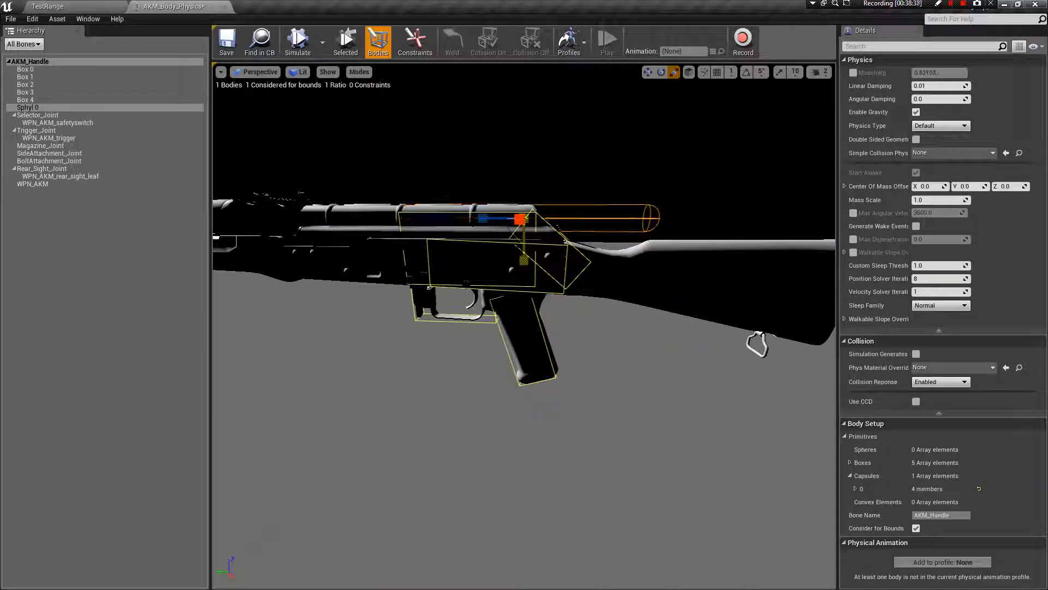
drag(636, 224, 668, 246)
key(f)
key(w)
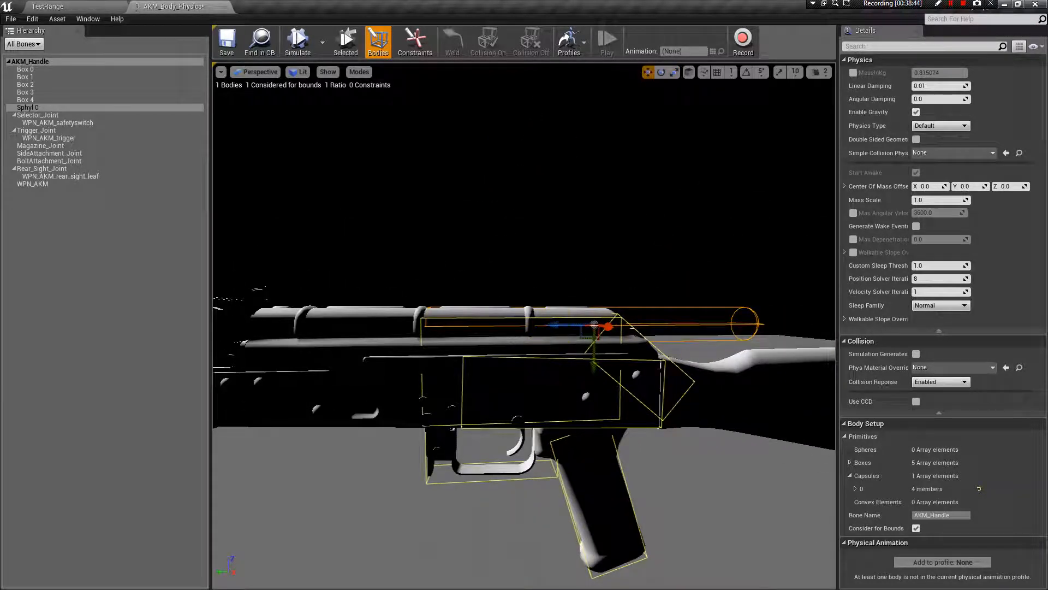
- Slide the capsule forward over the top cover and fine-tune its size to fit the cover
click(708, 323)
click(729, 326)
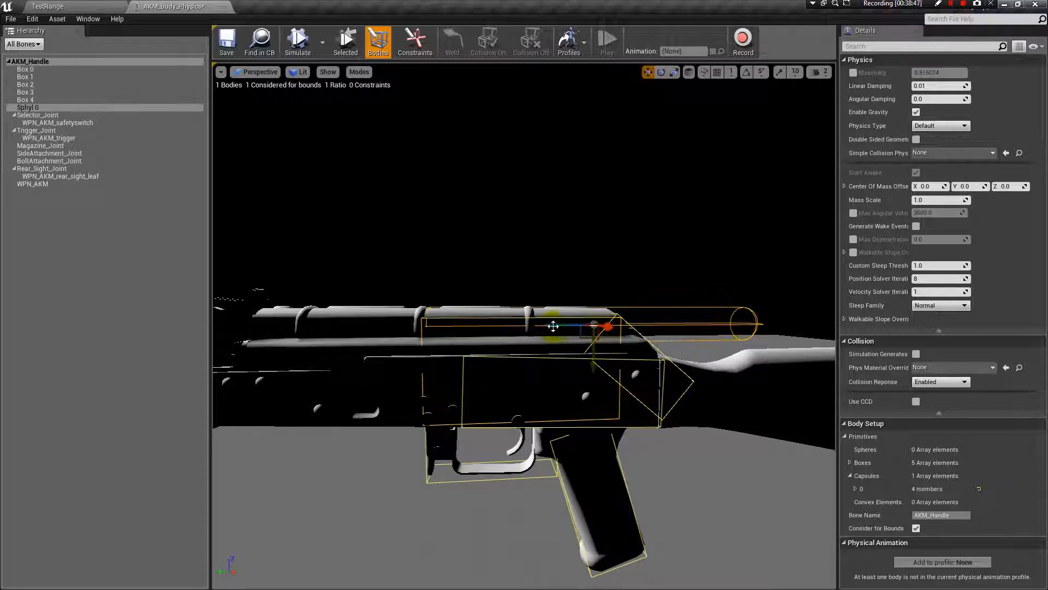
drag(553, 326, 548, 272)
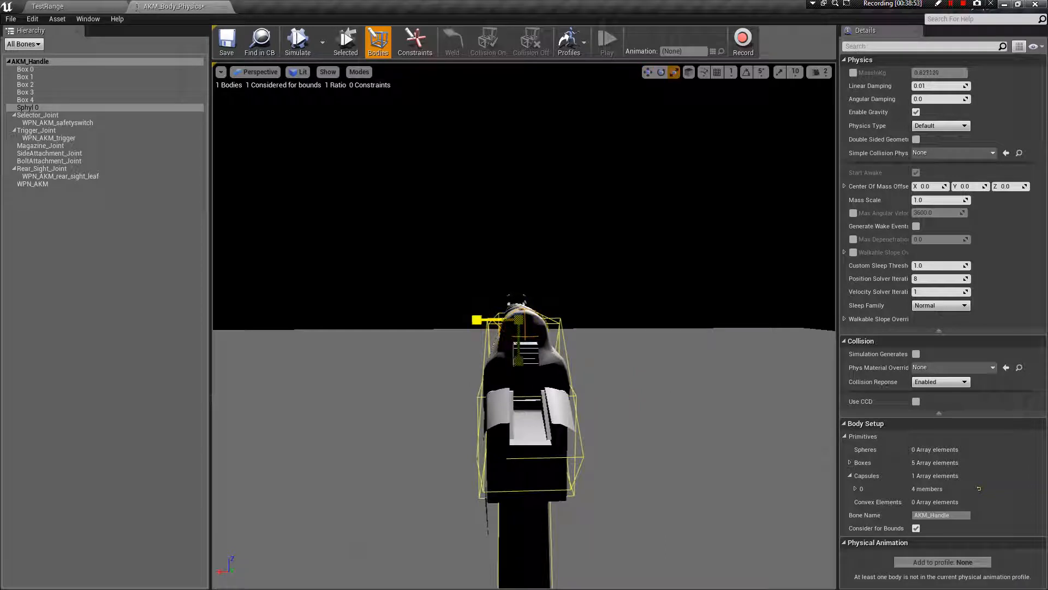
drag(520, 362, 436, 331)
key(Escape)
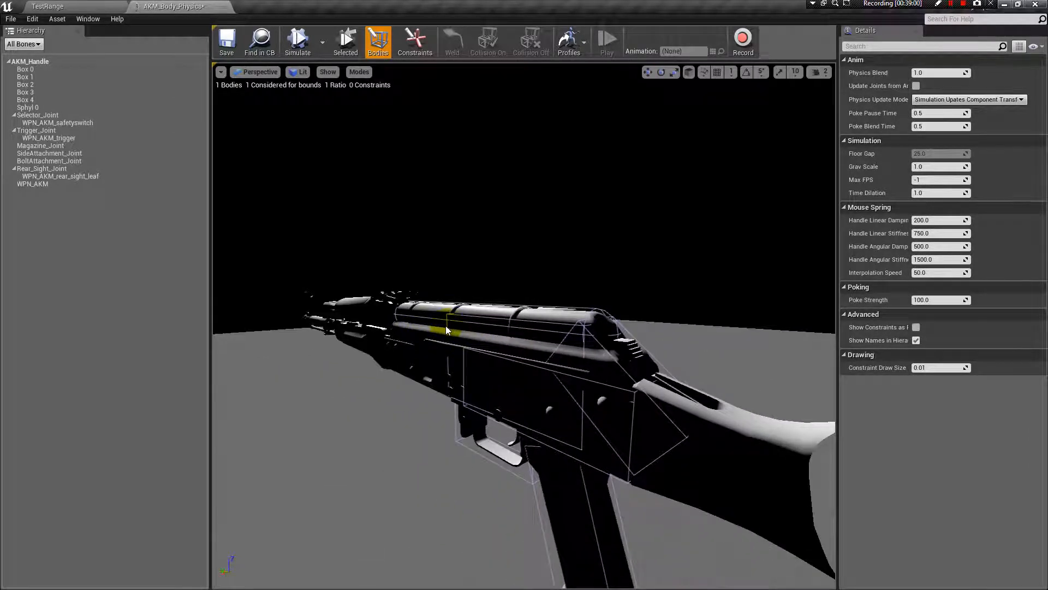
- Reduce the third box's height and lower it so it sits beneath the top-cover capsule
click(446, 329)
click(449, 338)
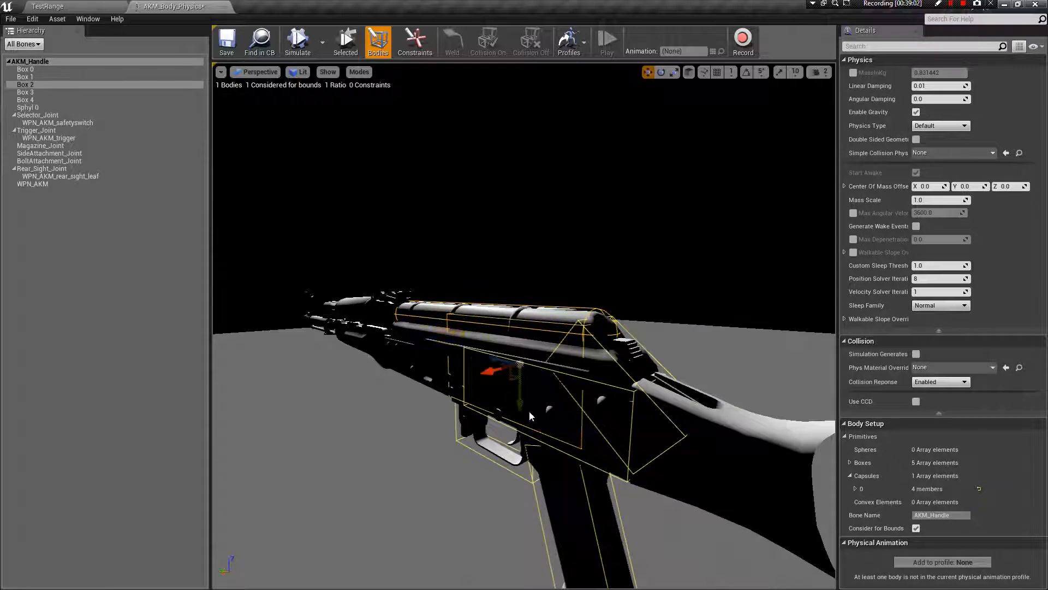
key(r)
drag(520, 408, 520, 414)
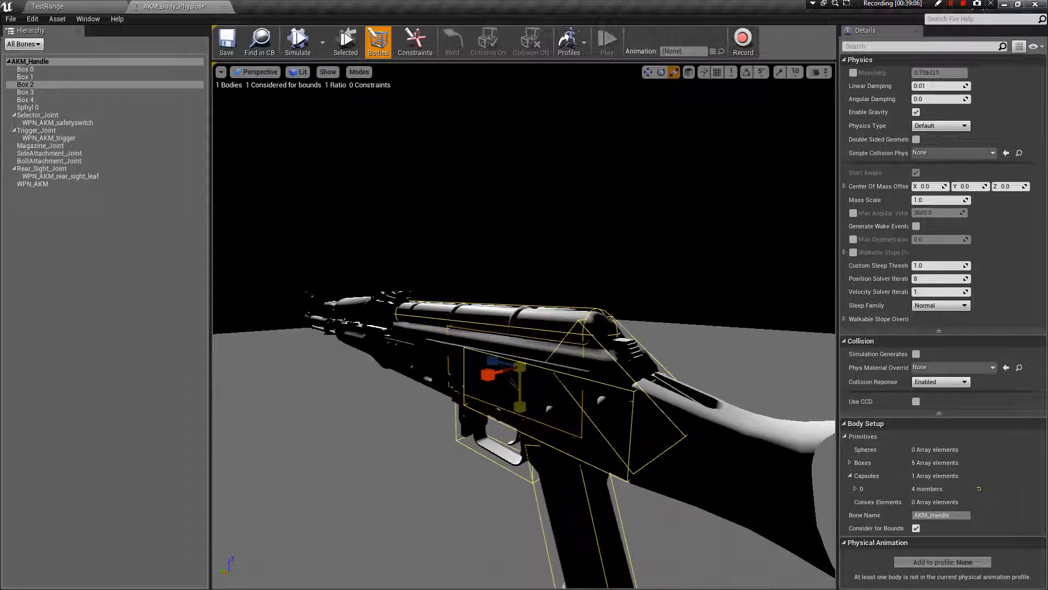
drag(681, 354, 522, 415)
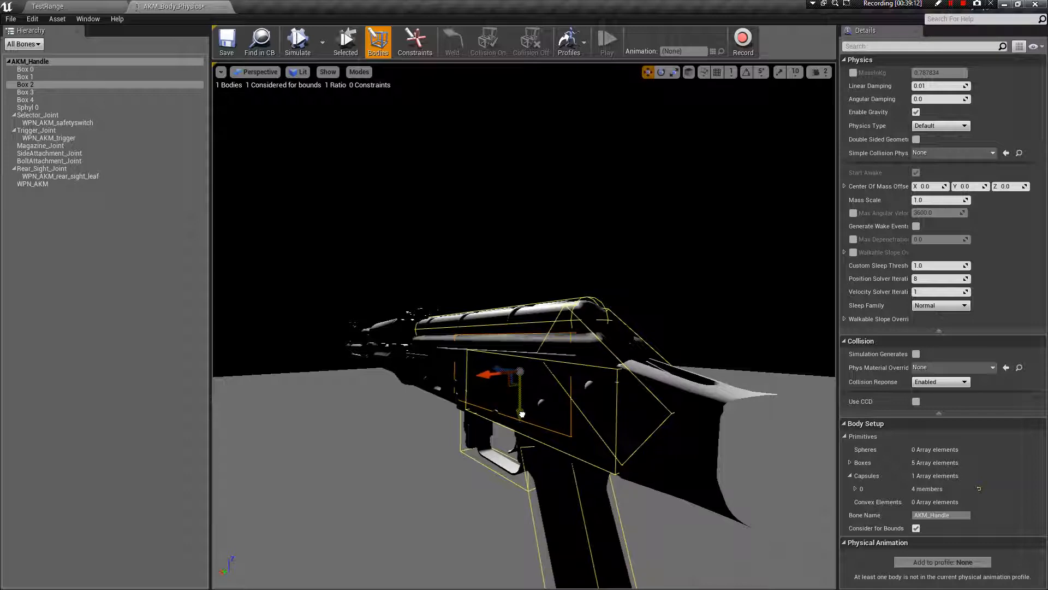
- Resize and reposition the sloped fourth box so it follows the rear of the receiver and stays centred
alt+drag(693, 351, 594, 369)
click(563, 349)
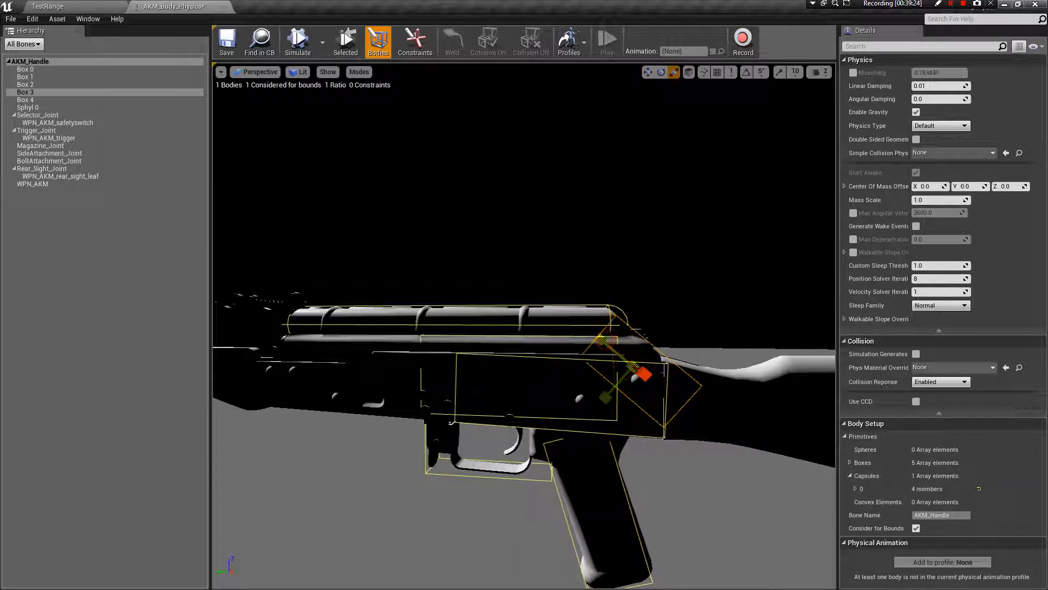
drag(600, 339, 479, 355)
alt+drag(699, 311, 699, 305)
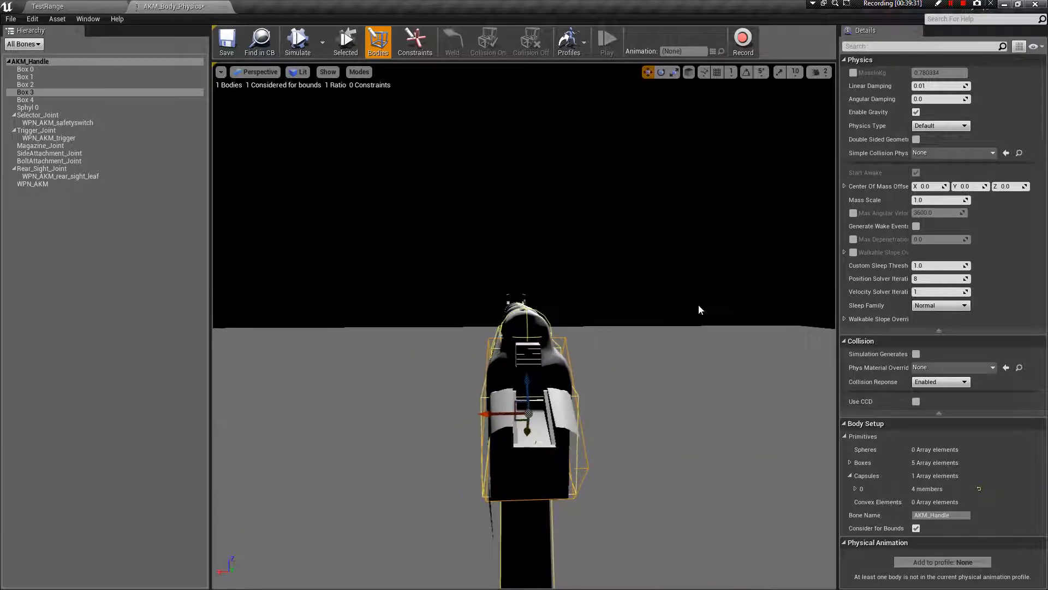
alt+drag(485, 414, 662, 375)
right_drag(662, 375, 607, 402)
scroll(673, 484, down, 5)
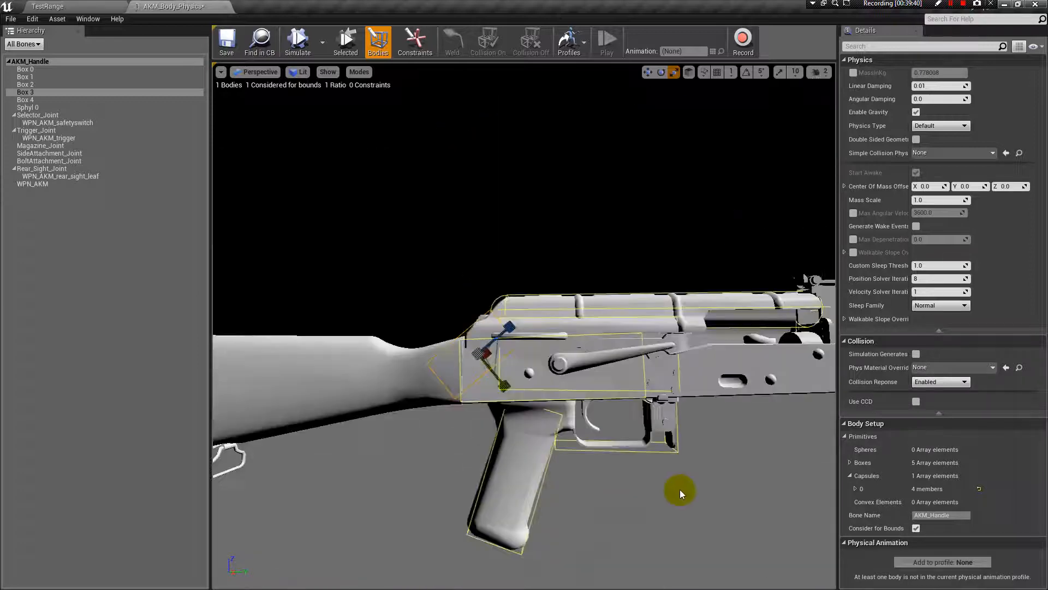
- Add a sixth collision box to AKM_Handle and raise it to where the grip meets the receiver
scroll(599, 461, up, 5)
scroll(588, 411, up, 1)
alt+drag(588, 411, 492, 347)
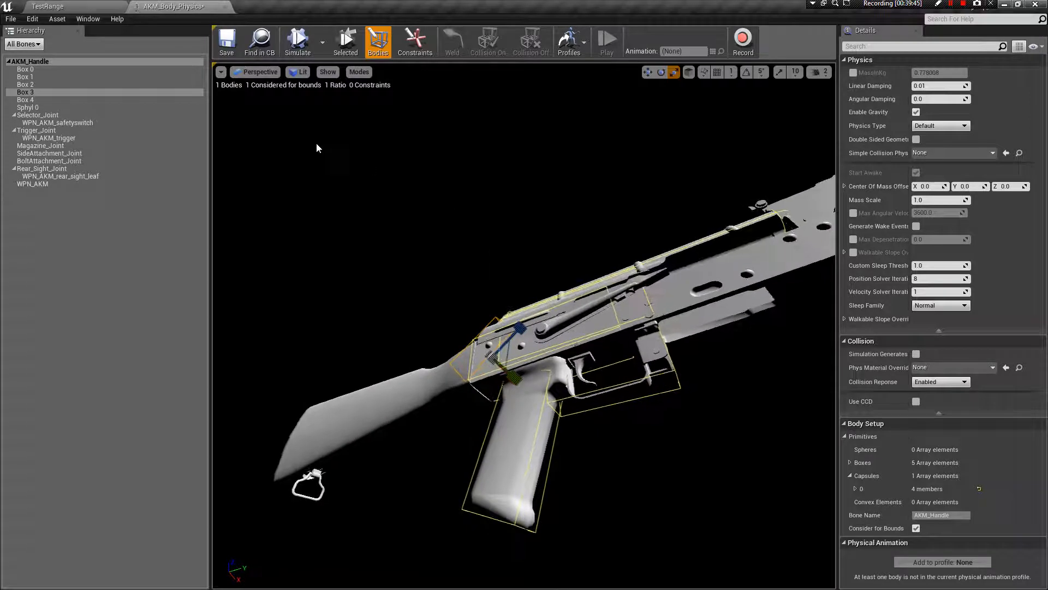
right_click(91, 63)
click(134, 77)
alt+drag(437, 281, 496, 343)
key(w)
alt+drag(520, 473, 525, 413)
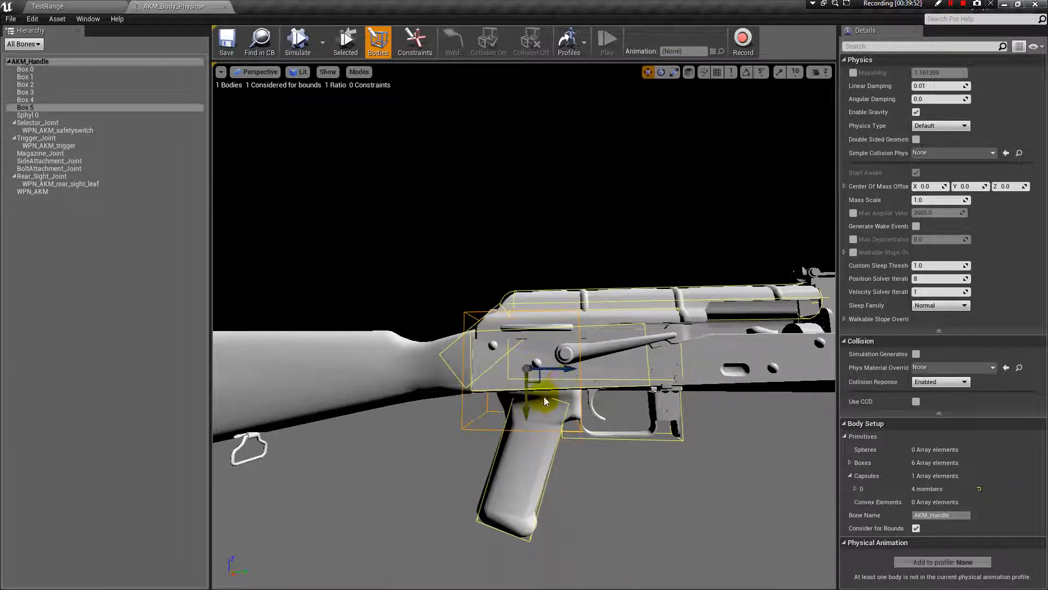
- Move the sixth collision box back from the grip onto the buttstock and scale it down toward the stock's thickness
drag(570, 369, 422, 366)
right_drag(302, 494, 262, 480)
drag(538, 337, 449, 338)
alt+drag(413, 276, 423, 300)
key(r)
drag(474, 372, 481, 378)
alt+drag(480, 378, 563, 361)
- Tilt the sixth box to follow the angle of the butt plate and slide it to the rear end of the stock
key(e)
drag(387, 300, 390, 303)
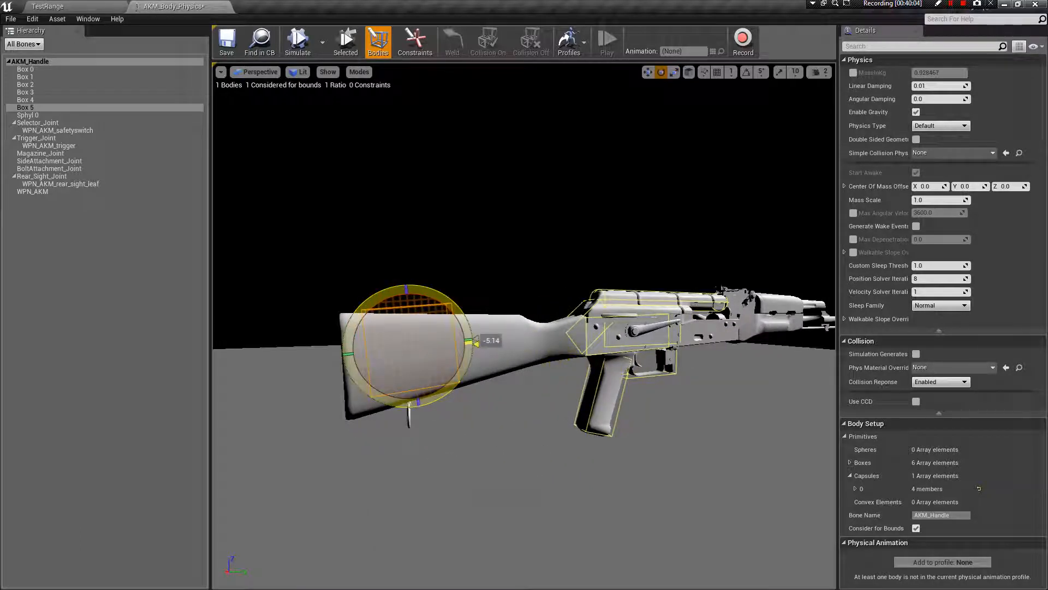
drag(473, 341, 452, 328)
key(w)
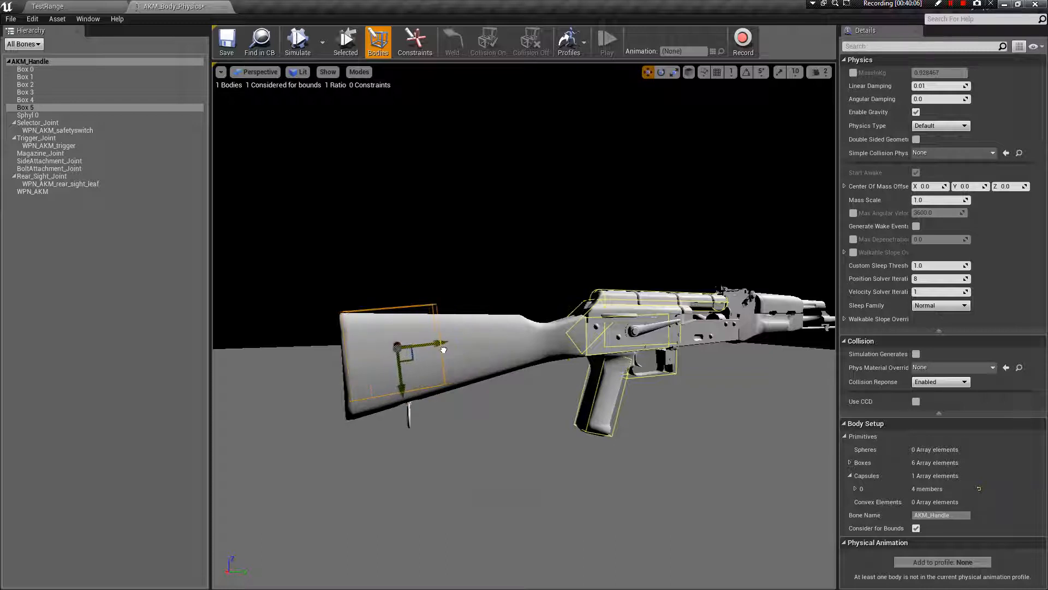
alt+drag(398, 393, 398, 396)
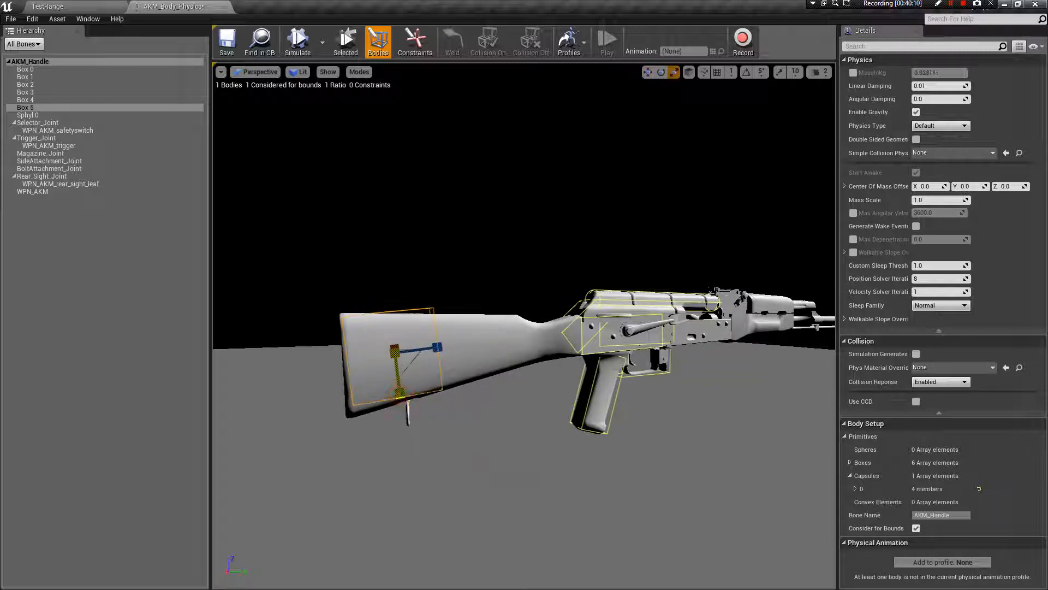
- Fine-tune the sixth box's rotation, position and size so it sits within the upper rear of the stock
key(e)
drag(427, 305, 434, 312)
key(w)
drag(395, 397, 397, 401)
mouse_move(436, 356)
mouse_down()
mouse_move(464, 332)
mouse_move(574, 333)
mouse_move(571, 319)
mouse_move(524, 323)
mouse_move(486, 306)
mouse_move(458, 331)
mouse_move(478, 315)
mouse_up()
key(r)
drag(435, 350, 394, 384)
key(w)
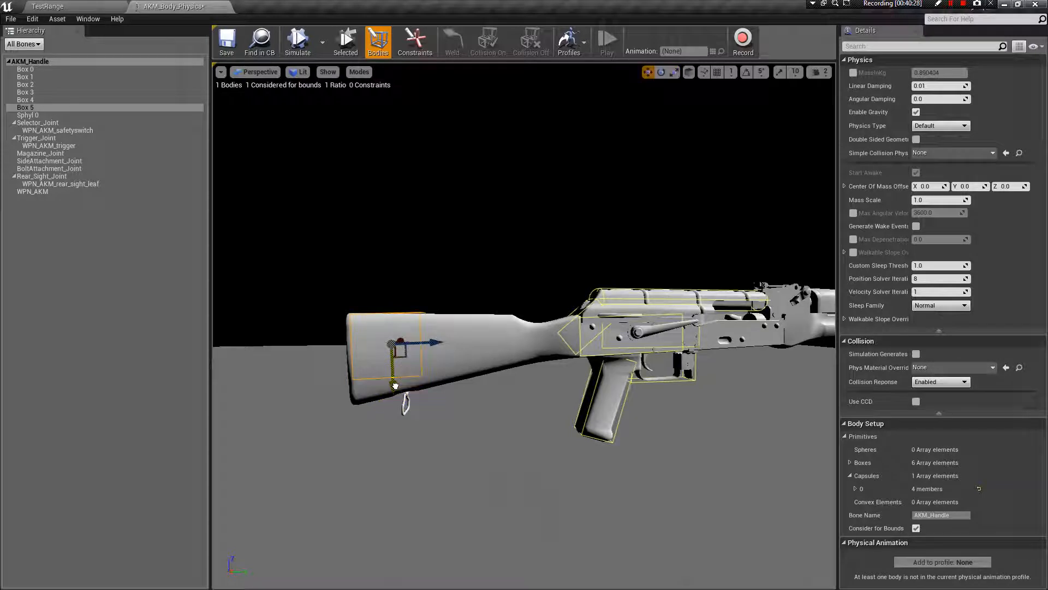
- Align the sixth box with the stock's top edge and match its width to the stock
key(e)
drag(382, 297, 385, 297)
drag(457, 341, 507, 358)
key(w)
key(r)
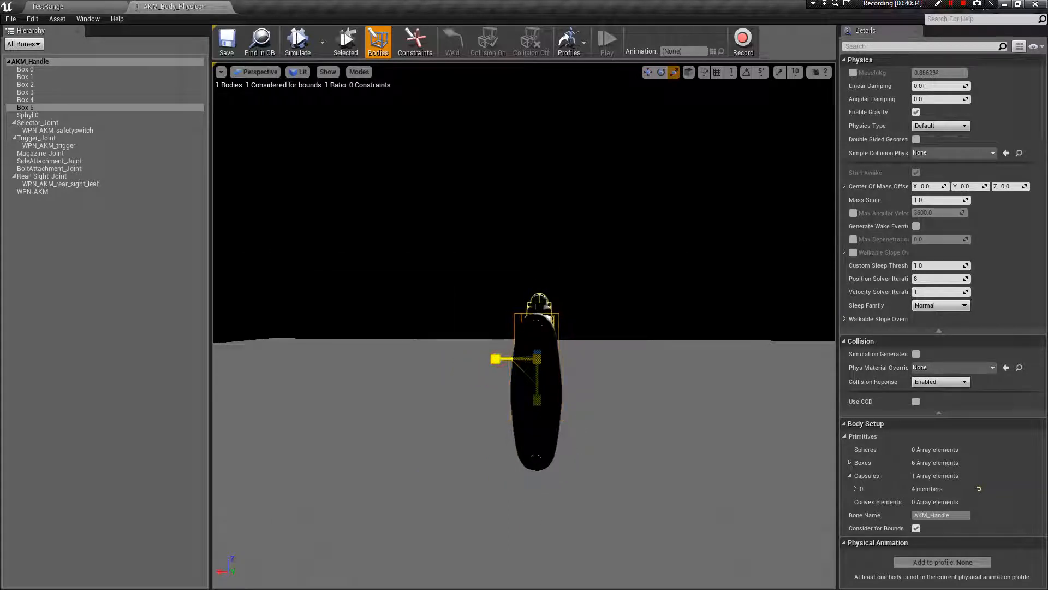
alt+drag(600, 310, 415, 382)
click(403, 380)
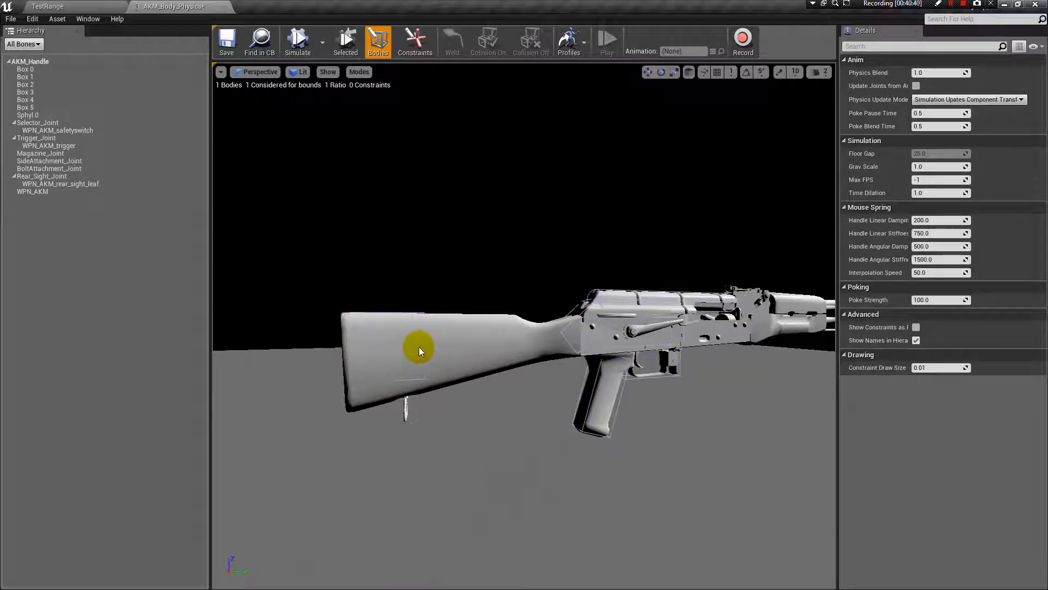
- Add a seventh collision box to AKM_Handle and move it onto the middle of the buttstock
click(47, 62)
right_click(48, 61)
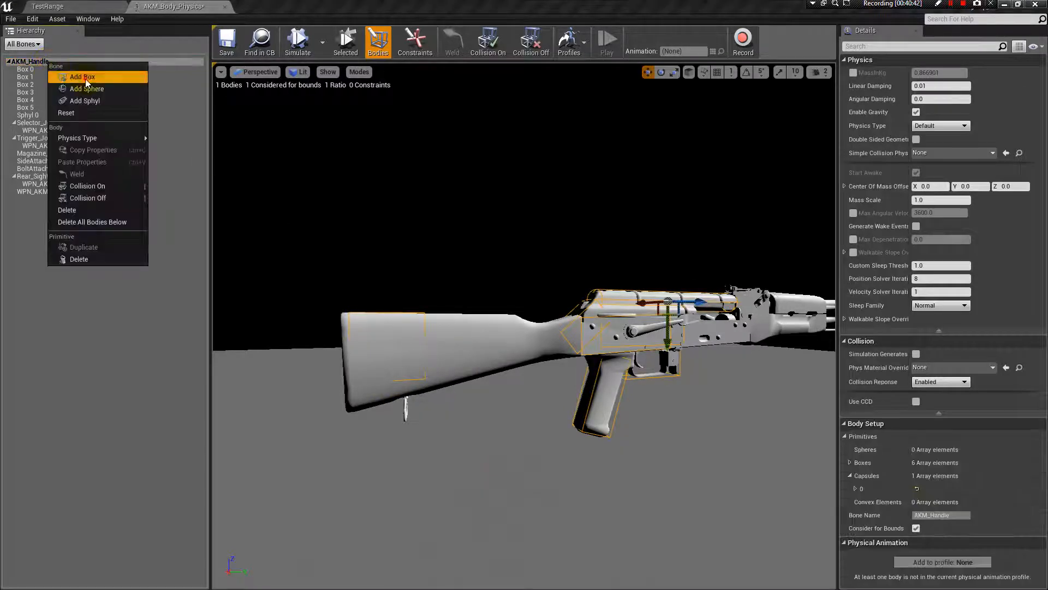
click(82, 72)
drag(640, 387, 464, 378)
key(e)
key(w)
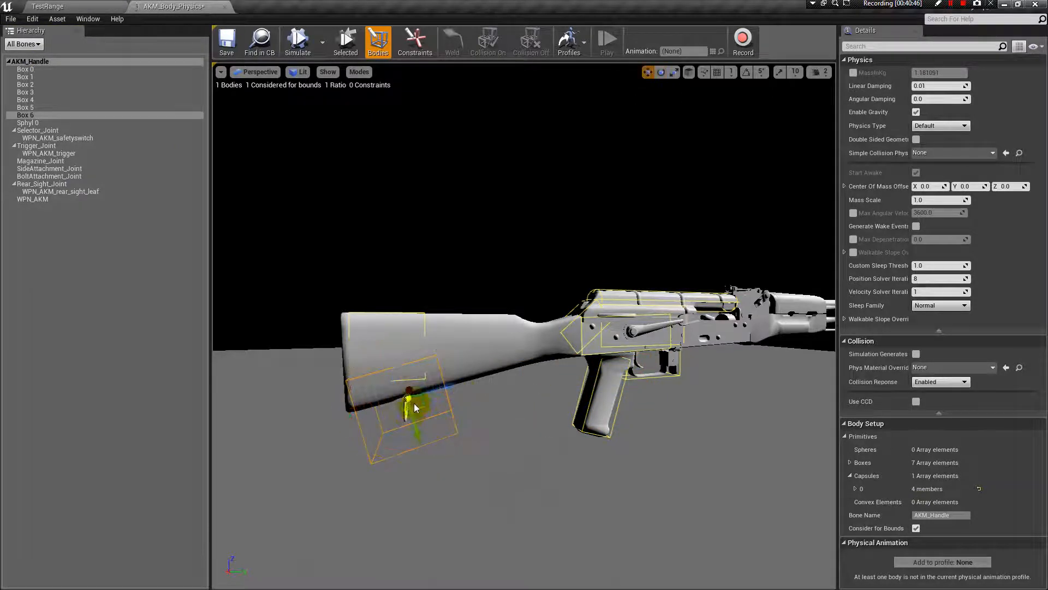
drag(417, 432, 412, 402)
key(r)
key(w)
drag(442, 371, 494, 367)
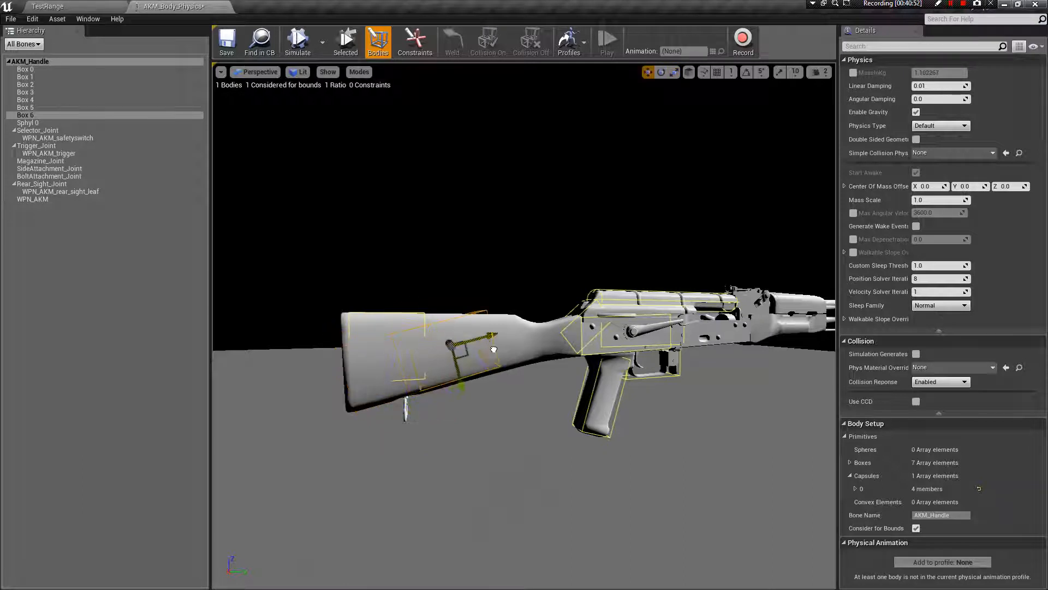
- Rotate the seventh box to follow the stock's sloping underside, seat it there and narrow it to the stock's width
key(e)
drag(422, 298, 434, 300)
key(w)
drag(461, 386, 497, 380)
key(w)
key(r)
alt+drag(497, 380, 557, 346)
alt+drag(580, 475, 577, 404)
drag(464, 368, 456, 368)
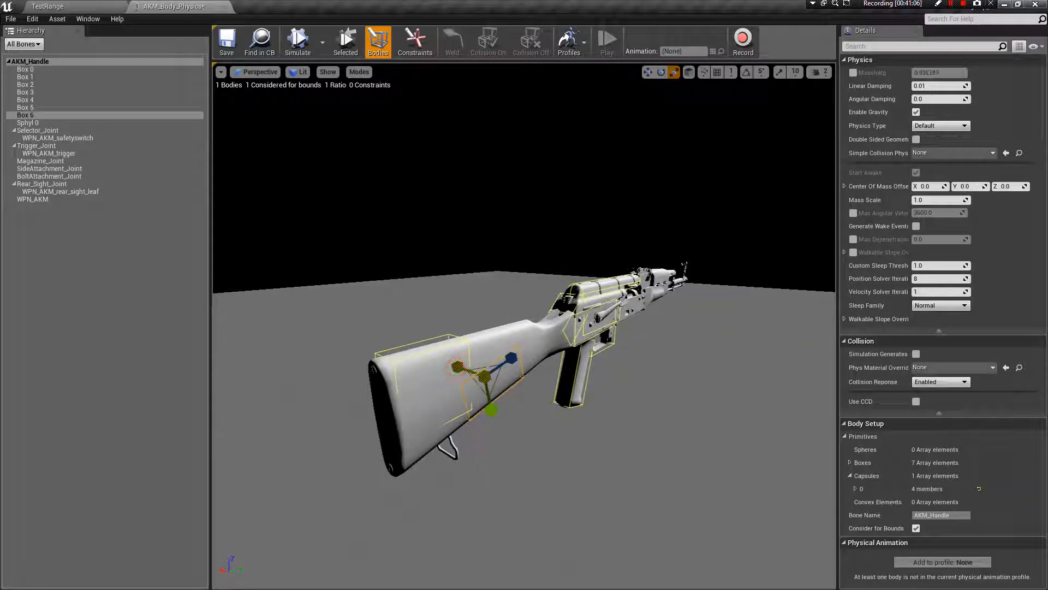
- Lengthen the seventh box along the stock's lower edge from the butt to the wrist and align its height
alt+drag(585, 401, 491, 342)
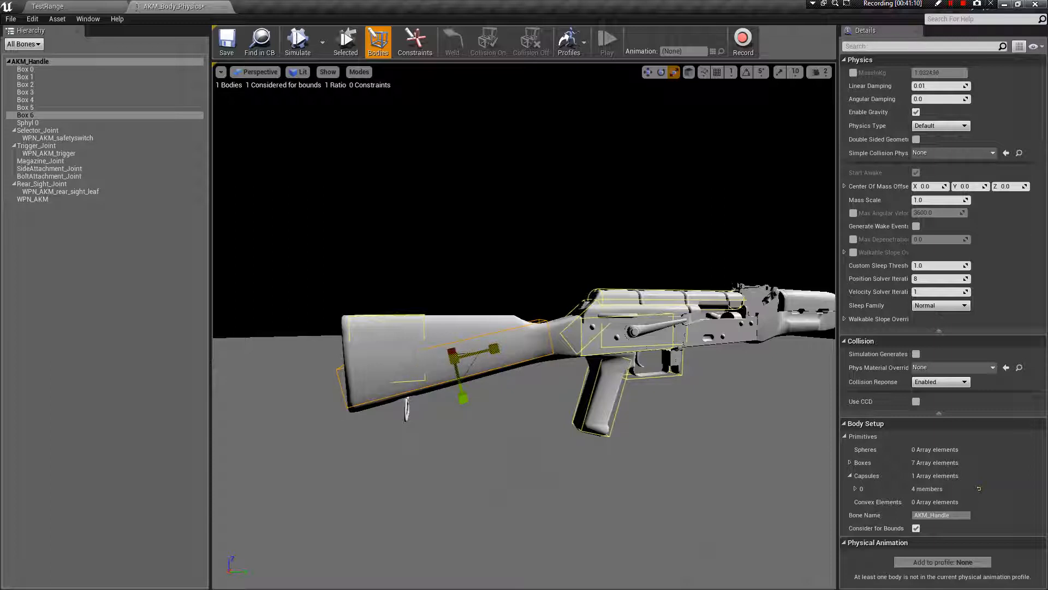
drag(494, 348, 499, 361)
key(w)
drag(461, 395, 465, 398)
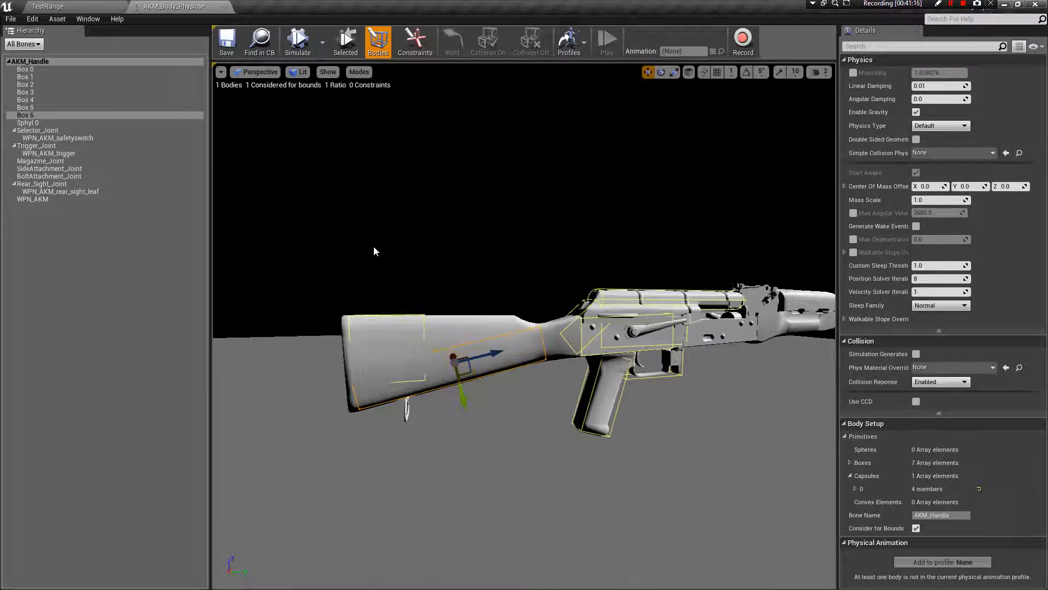
- Extend the sixth box farther forward along the top of the stock
click(424, 337)
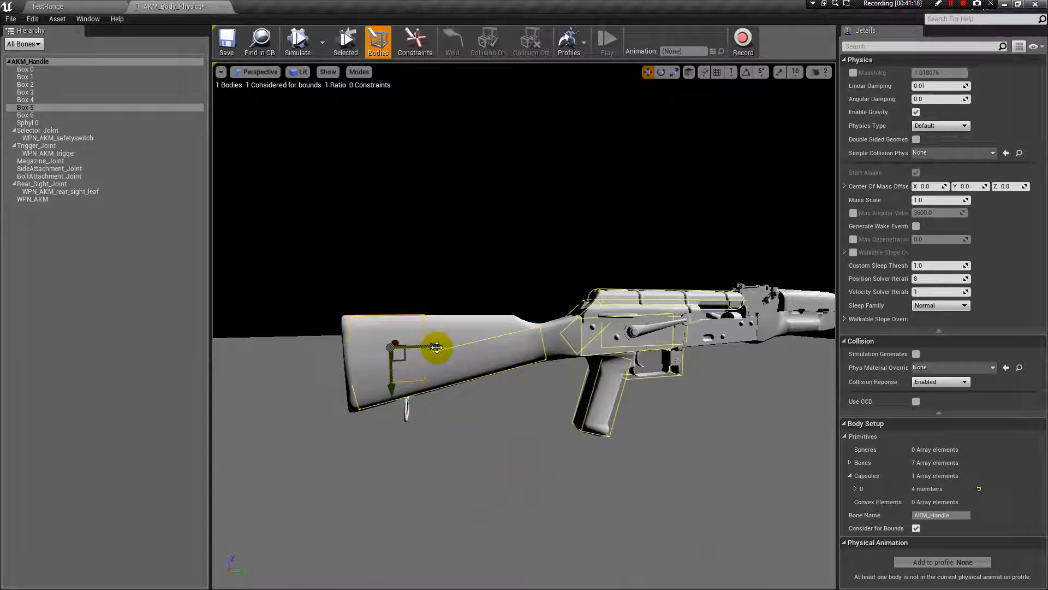
drag(482, 353, 448, 347)
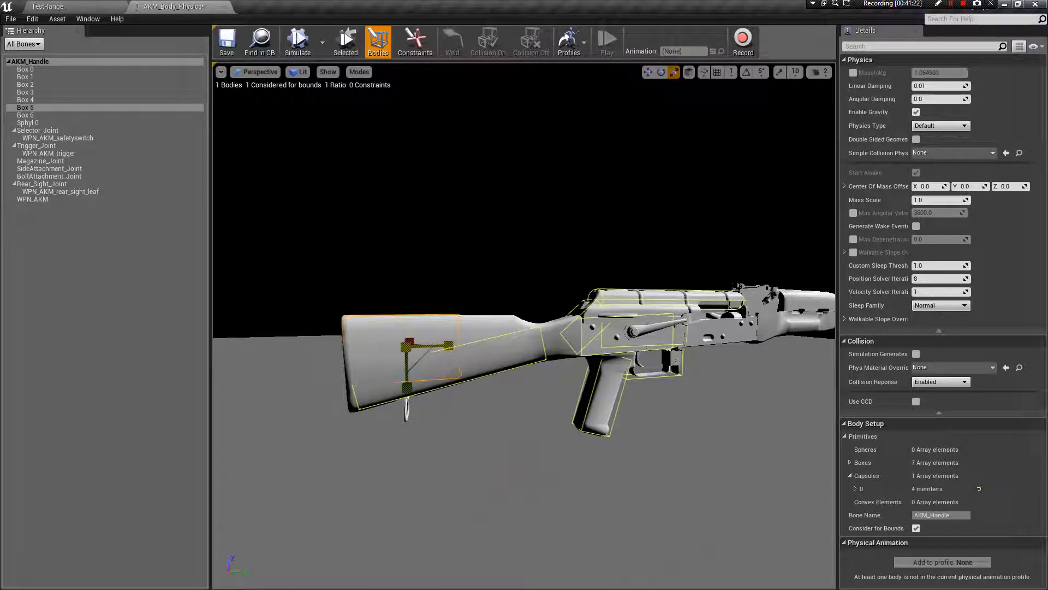
- Add an eighth collision box to AKM_Handle and move it onto the front part of the buttstock
click(70, 65)
right_click(72, 65)
click(117, 83)
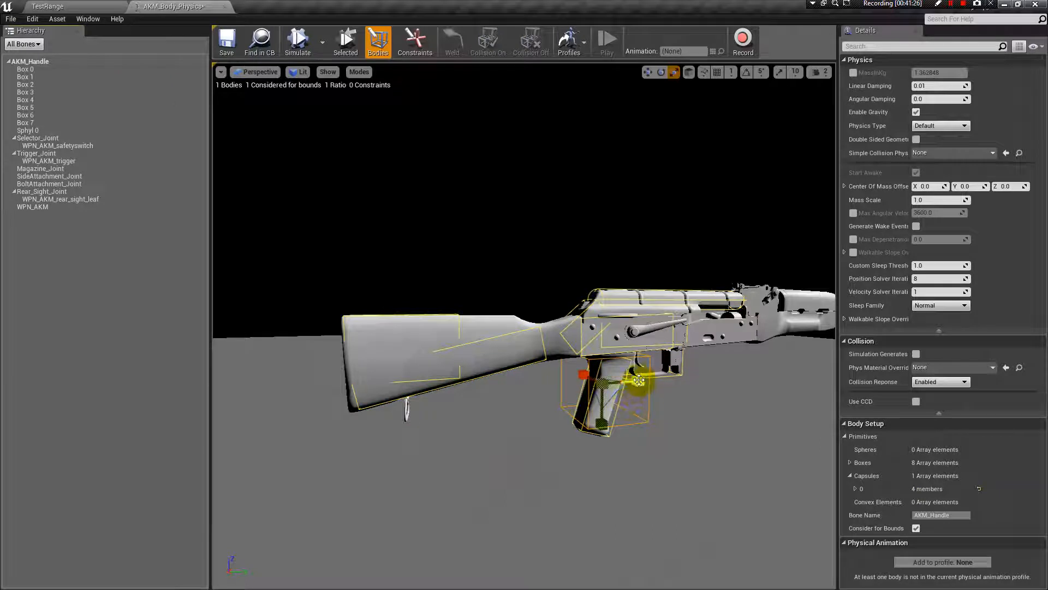
click(607, 404)
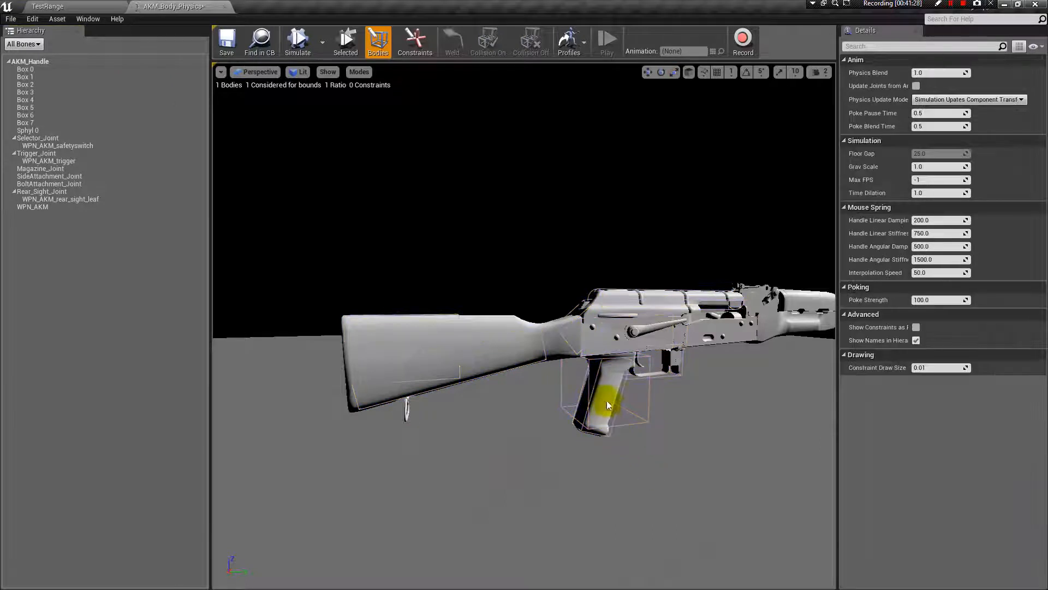
click(653, 407)
drag(618, 406, 520, 344)
- Reduce the eighth box's height and width and position it along the stock's top edge, directly ahead of the sixth box
key(r)
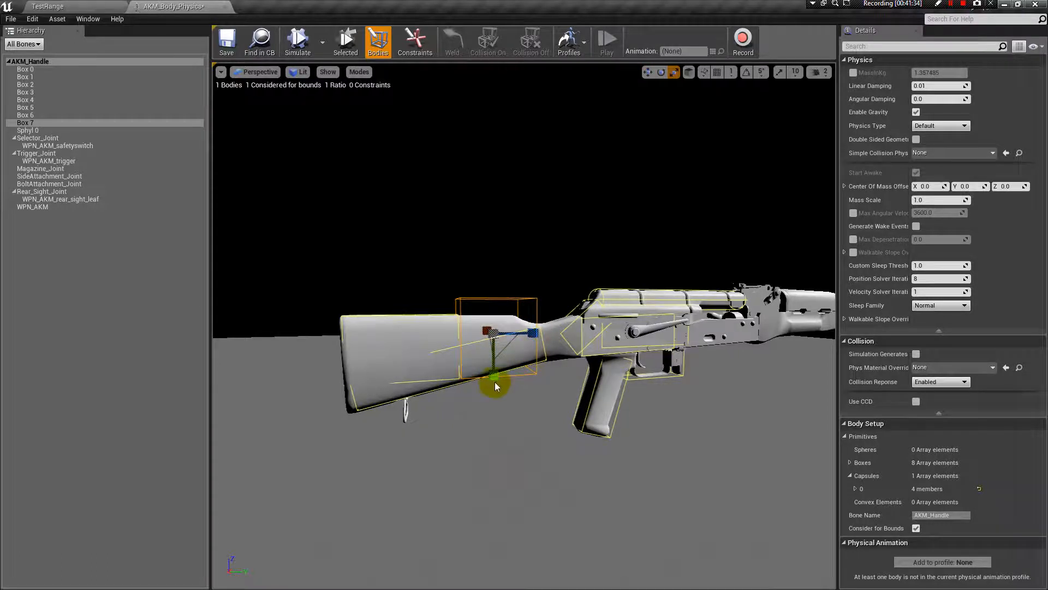
click(533, 327)
click(524, 336)
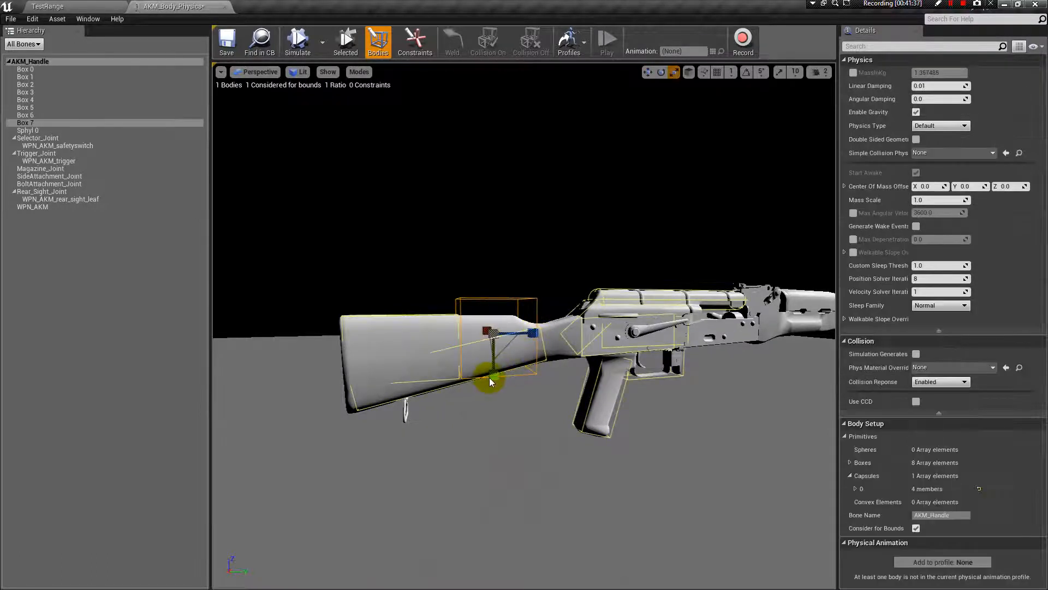
drag(494, 376, 531, 347)
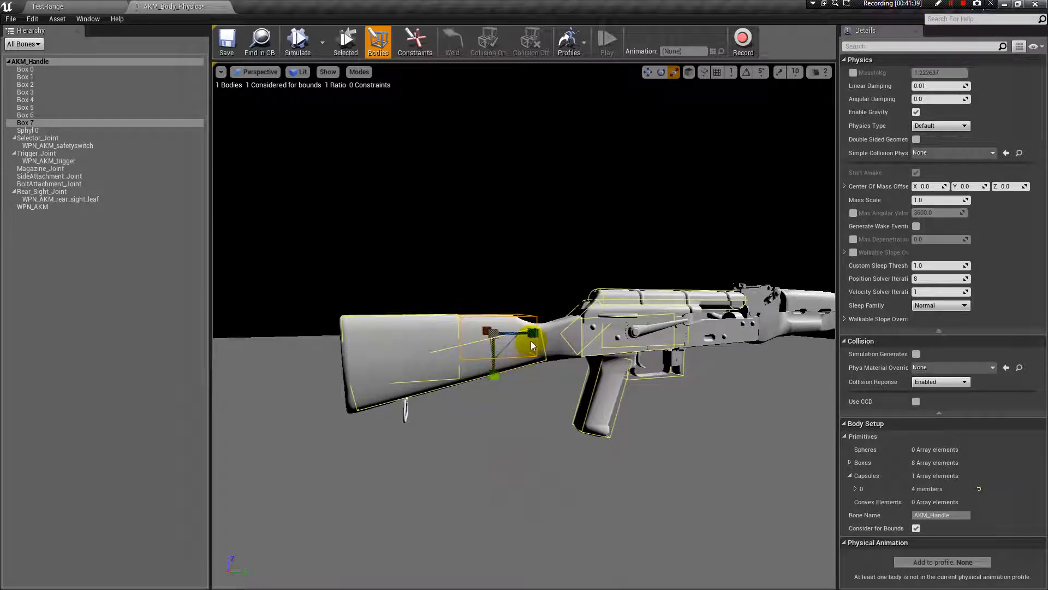
key(w)
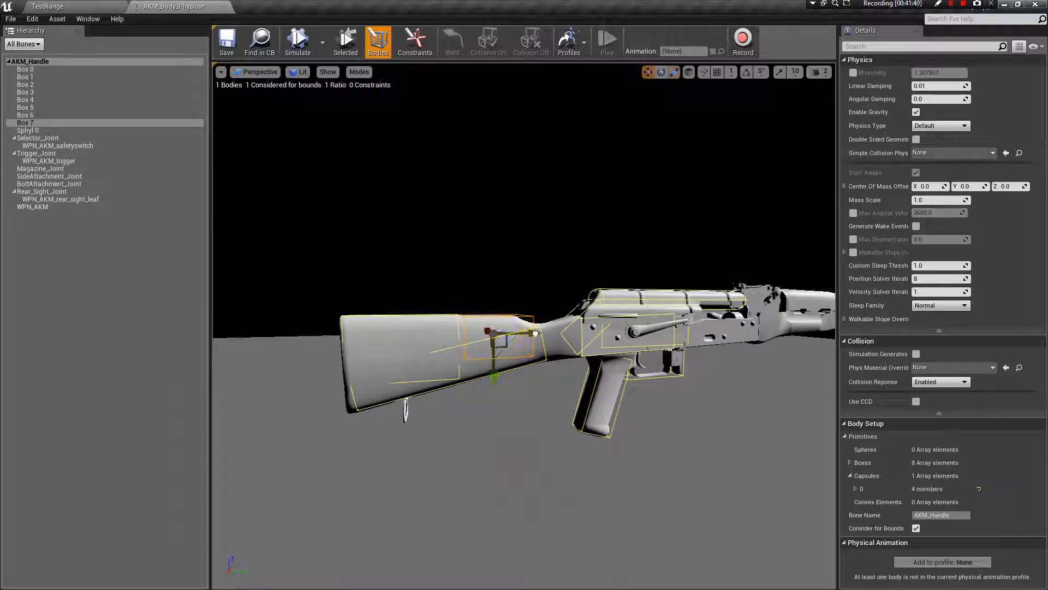
drag(536, 334, 531, 334)
drag(565, 373, 589, 380)
key(r)
drag(551, 298, 381, 385)
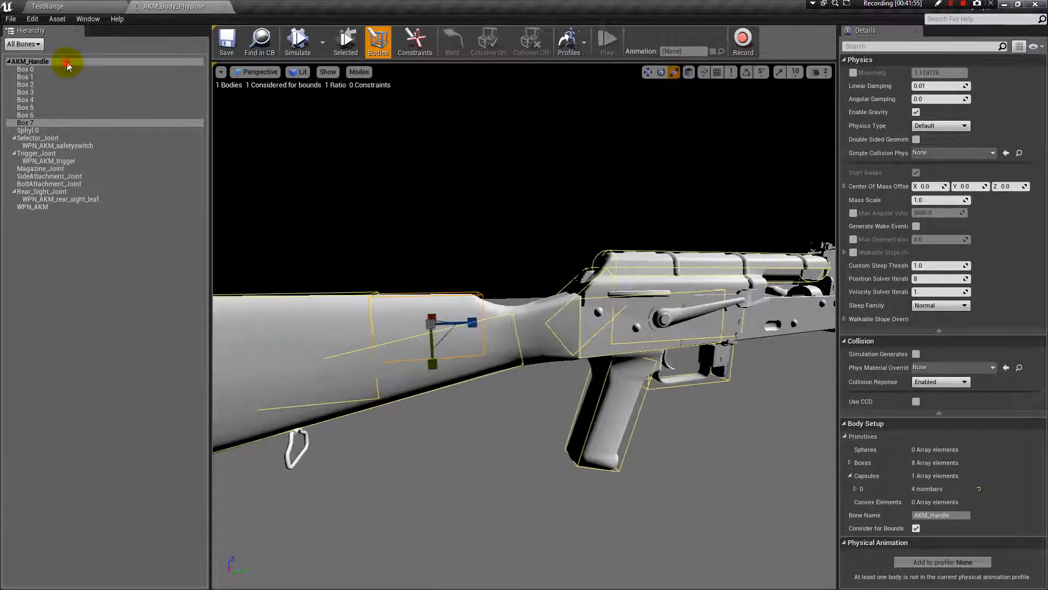
- Add a ninth collision box to AKM_Handle and move it to the stock's wrist behind the receiver
right_click(67, 65)
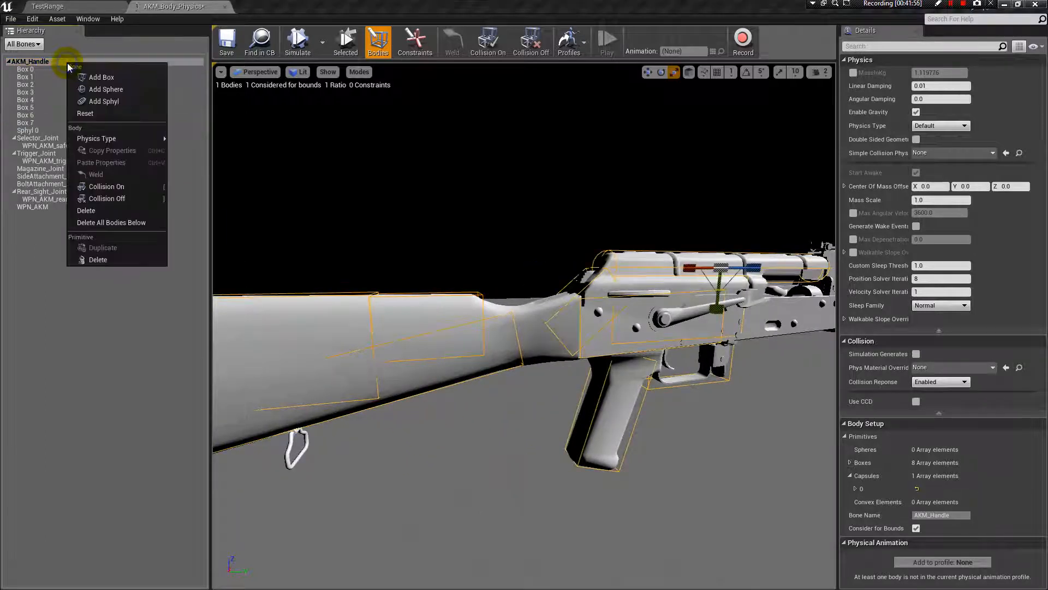
click(101, 74)
click(728, 422)
click(684, 412)
key(w)
drag(609, 435, 601, 342)
- Resize the ninth box and position it between the buttstock and the rear of the receiver
key(r)
key(w)
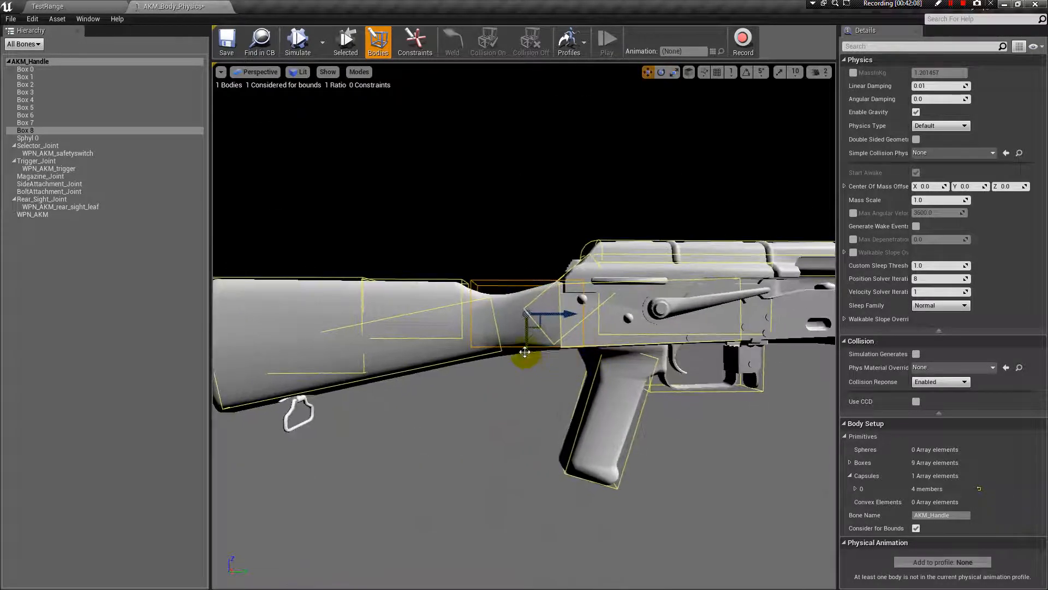
drag(527, 363, 527, 370)
drag(571, 333, 561, 325)
- Rotate the ninth box to follow the slope of the stock's wrist and narrow it to the wrist's thickness
alt+drag(539, 384, 535, 326)
key(e)
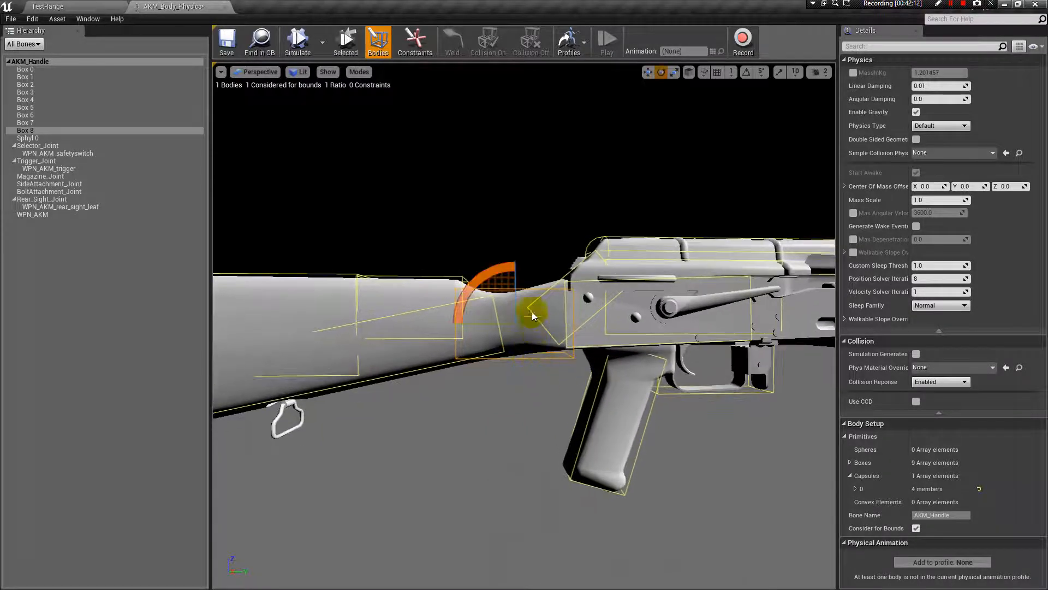
drag(487, 270, 473, 284)
key(w)
alt+drag(510, 321, 496, 397)
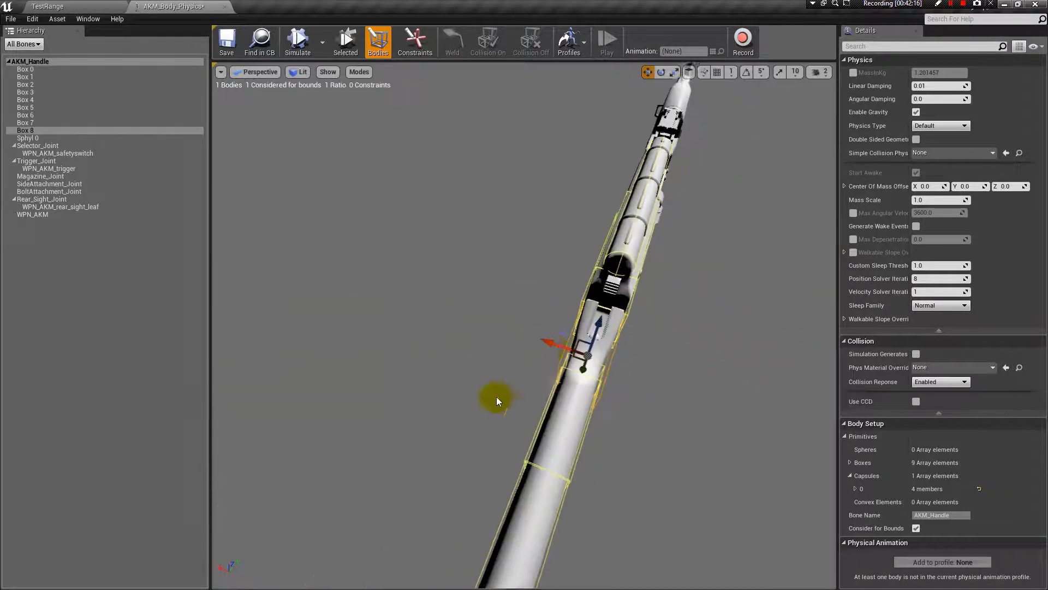
key(r)
alt+drag(642, 341, 672, 352)
alt+drag(706, 444, 610, 421)
- Add a tenth collision box to AKM_Handle and move it to the receiver ahead of the trigger guard
click(89, 61)
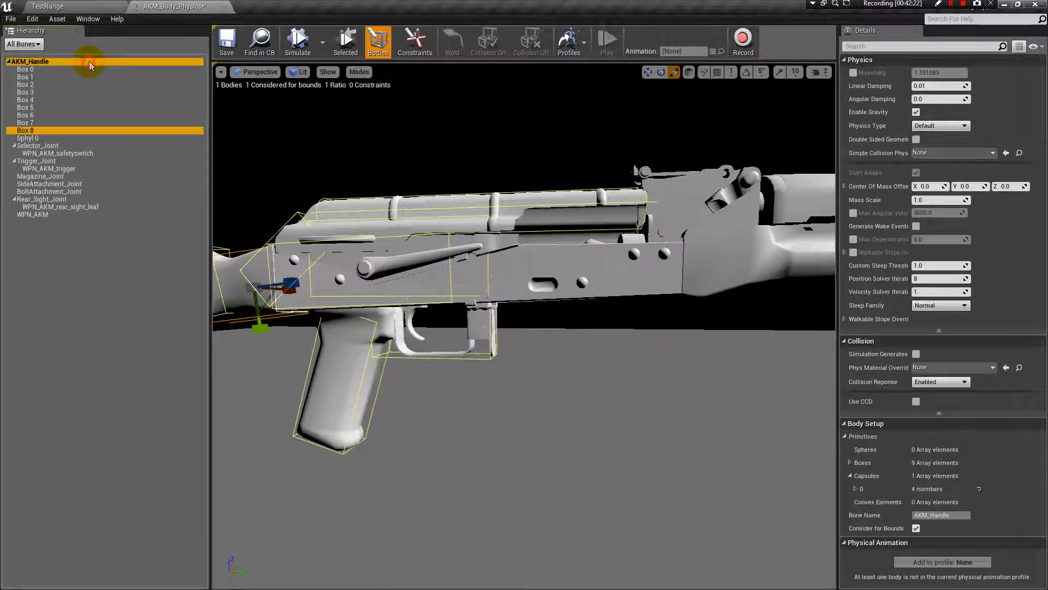
right_click(89, 61)
click(120, 76)
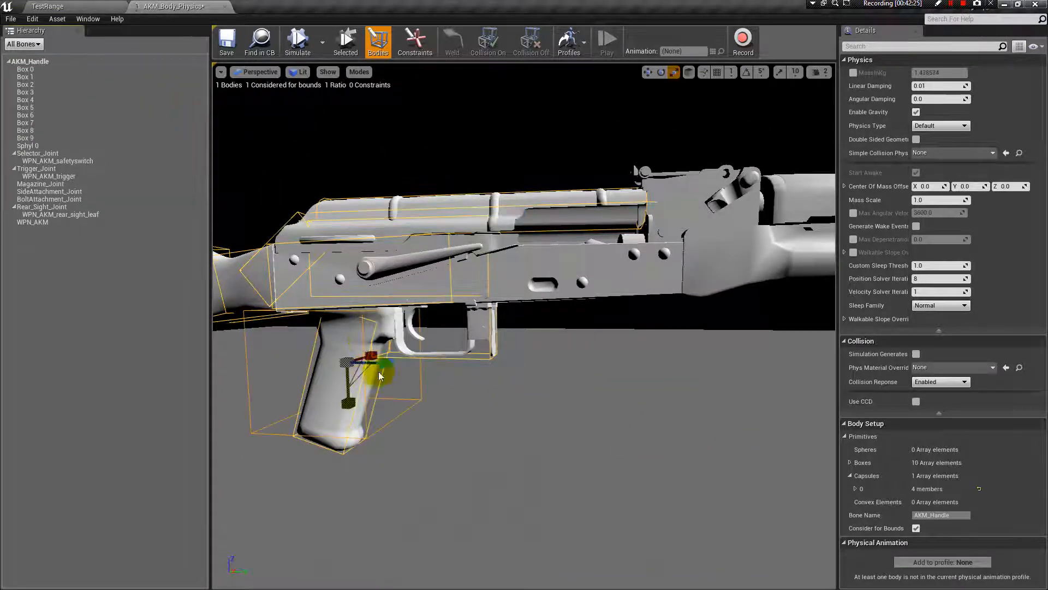
click(428, 401)
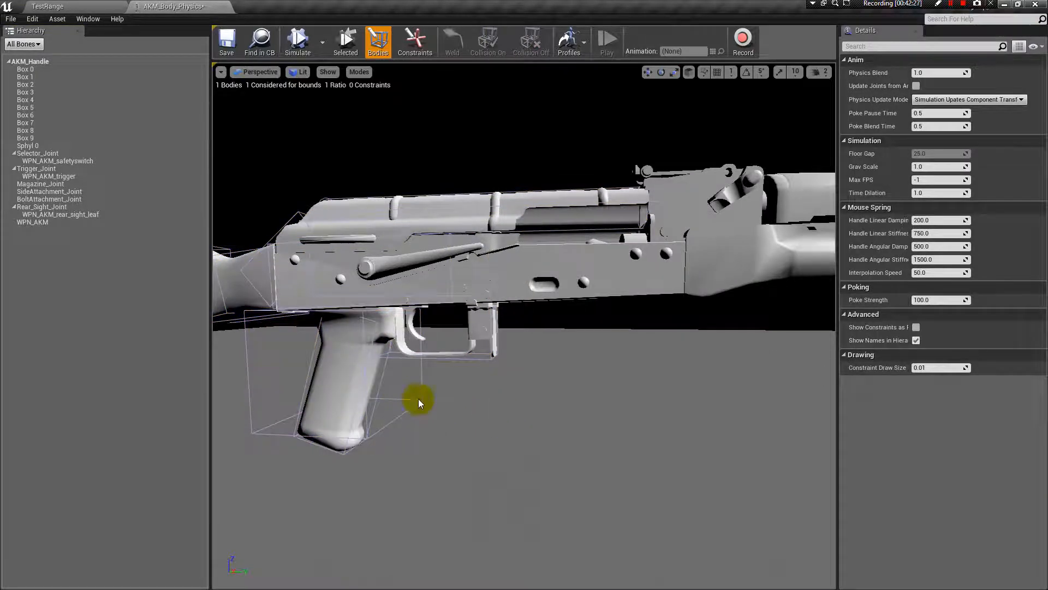
click(418, 398)
key(w)
drag(384, 358, 522, 294)
- Scale the tenth box down toward the receiver's width and height and position it over the magazine well area
alt+drag(522, 294, 598, 355)
key(r)
drag(493, 261, 625, 311)
key(w)
scroll(600, 298, up, 8)
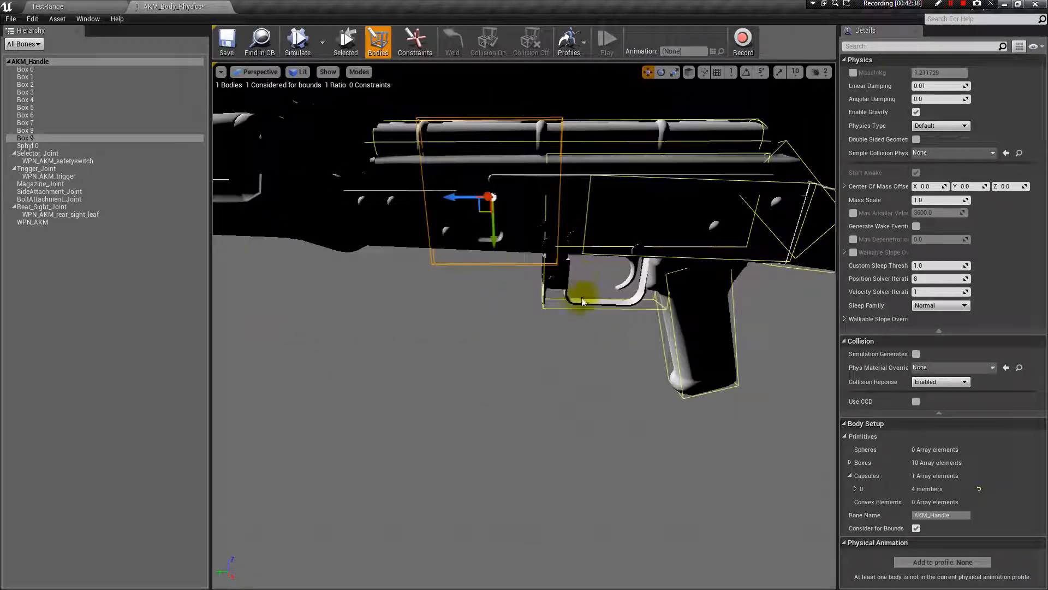
key(r)
mouse_move(481, 259)
mouse_down()
mouse_move(481, 246)
mouse_move(481, 260)
mouse_up()
key(w)
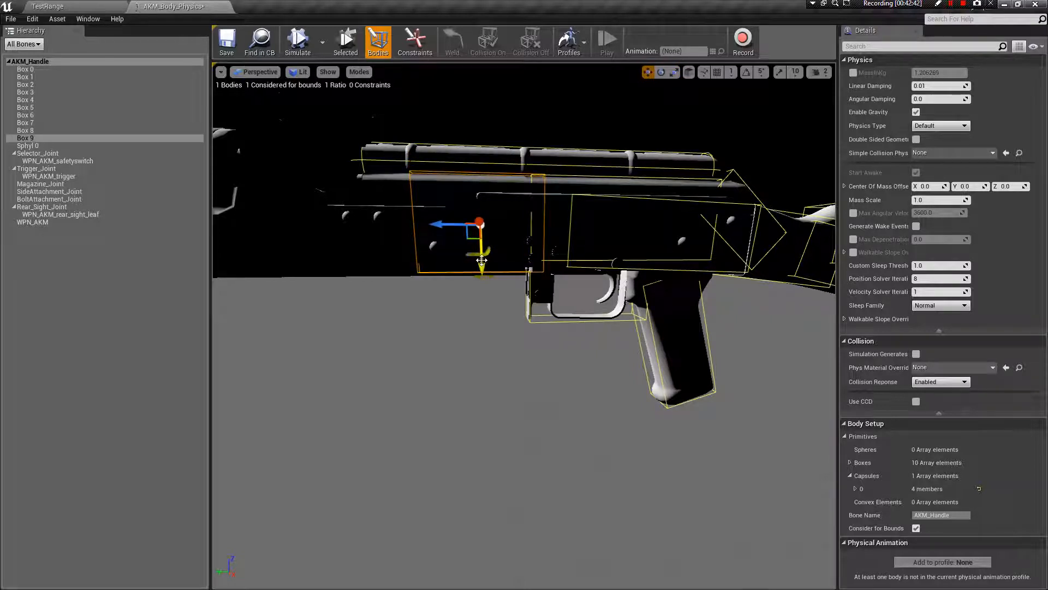
drag(450, 224, 444, 223)
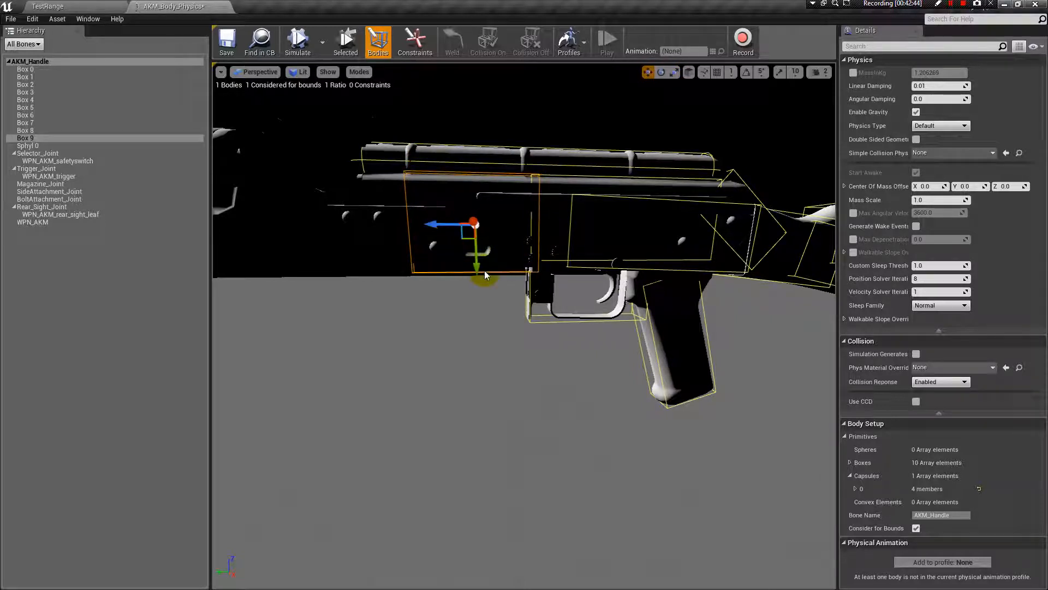
drag(477, 266, 477, 269)
- Trim the tenth box's height and shift it so its lower edge follows the receiver's underside
alt+drag(442, 319, 457, 355)
scroll(457, 355, down, 5)
alt+drag(547, 402, 547, 371)
scroll(524, 328, up, 8)
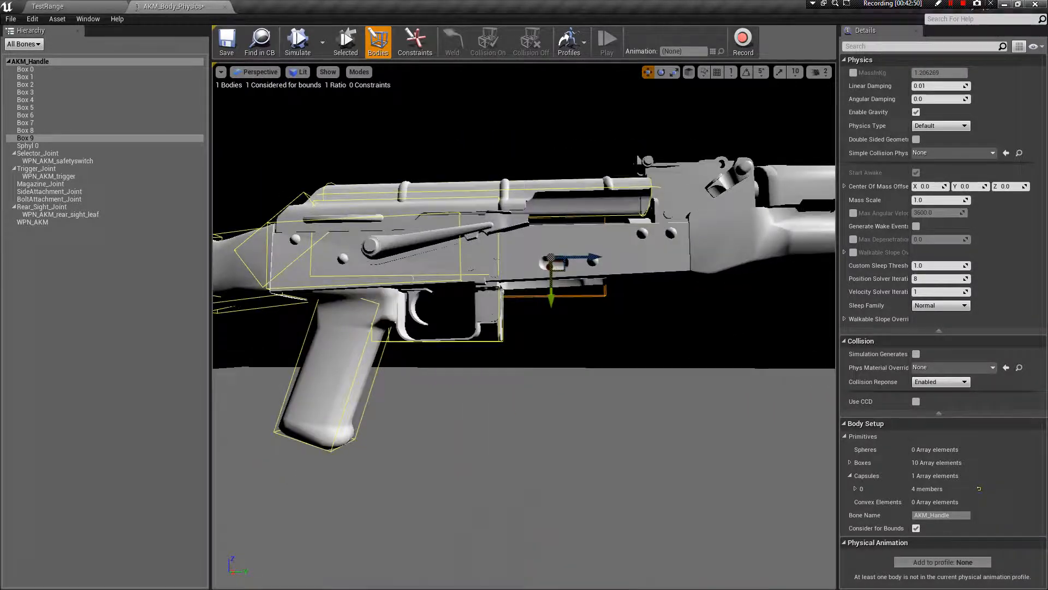
scroll(524, 327, up, 2)
key(r)
drag(564, 284, 546, 319)
key(e)
key(w)
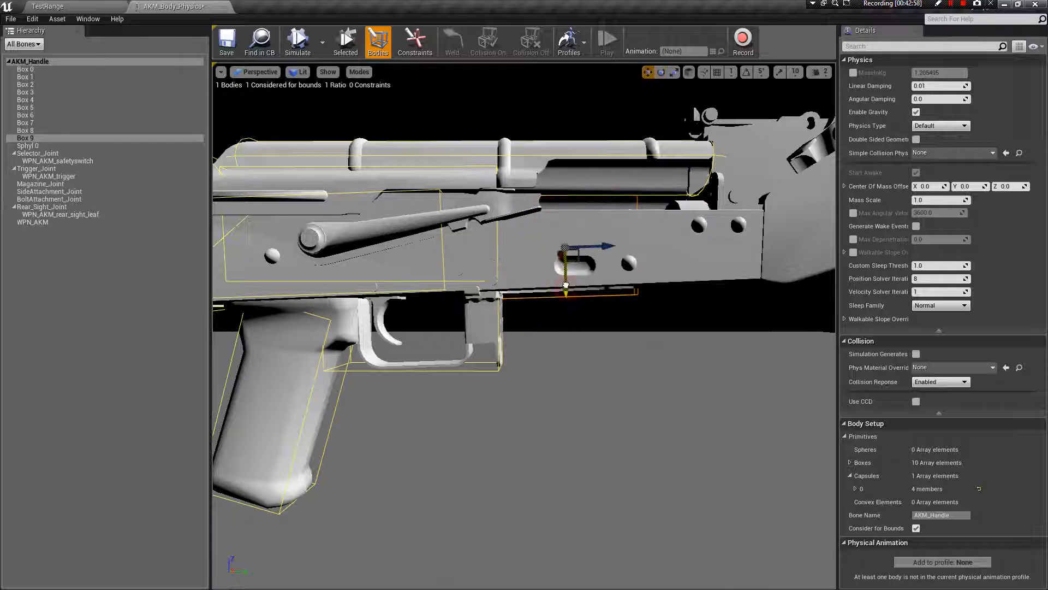
- Fine-tune the tenth box's width and vertical position against the receiver
alt+drag(532, 345, 715, 366)
key(r)
click(591, 294)
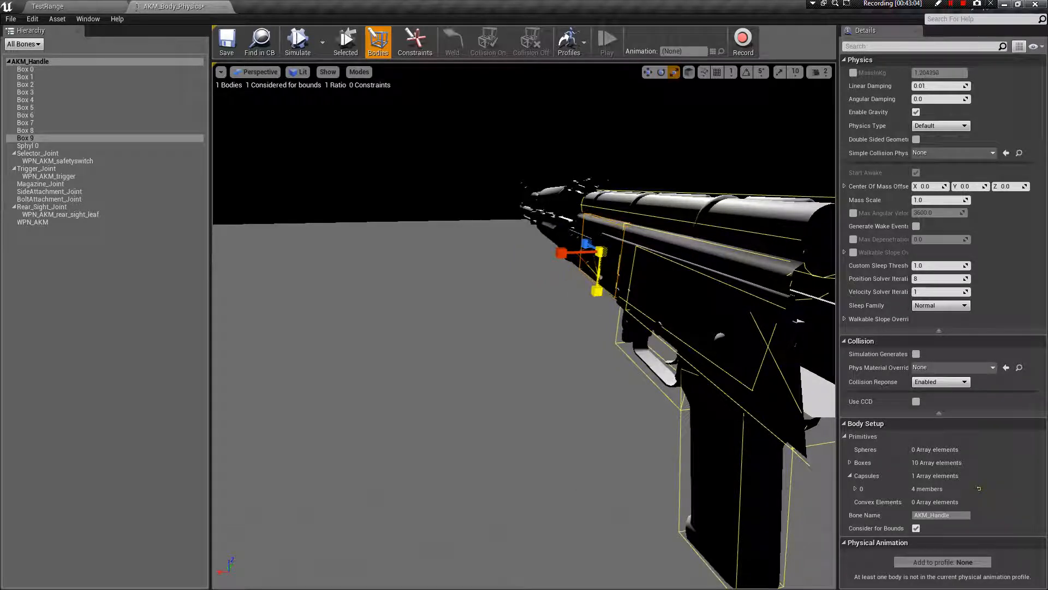
alt+drag(502, 307, 600, 306)
key(w)
alt+drag(497, 319, 350, 320)
alt+drag(567, 320, 342, 320)
drag(431, 297, 431, 301)
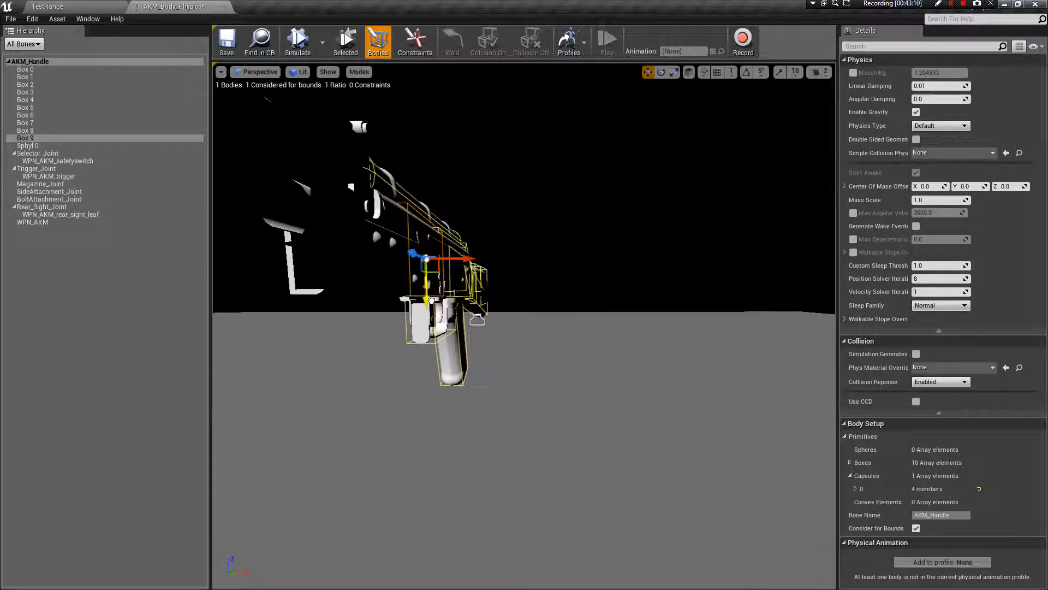
- Add an eleventh collision box to AKM_Handle and move it beneath the receiver, ahead of the trigger guard
mouse_move(498, 367)
alt+mouse_down()
mouse_move(322, 376)
mouse_move(459, 306)
mouse_move(501, 374)
alt+mouse_up()
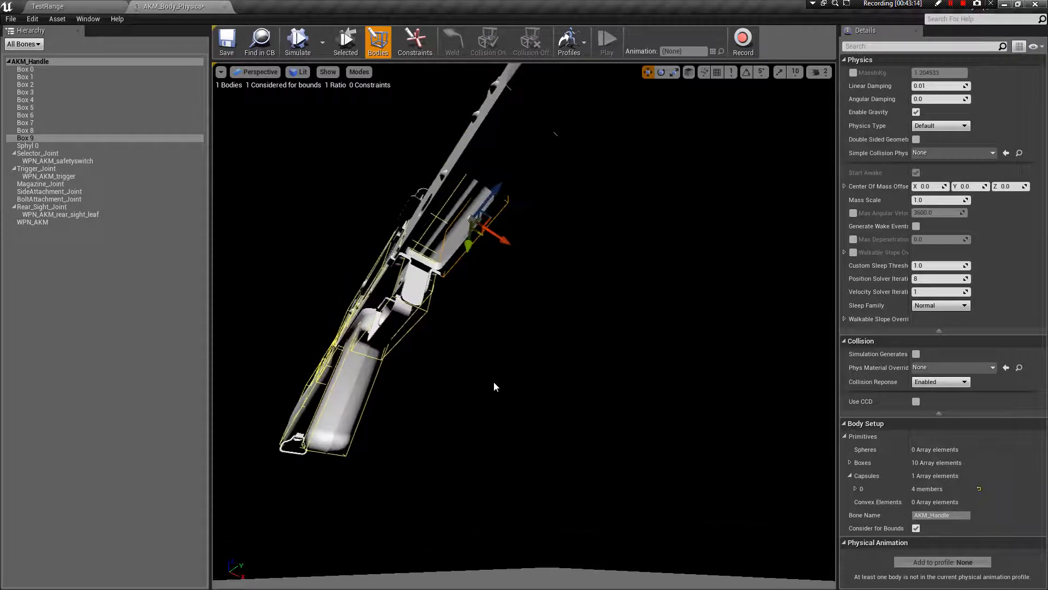
click(493, 383)
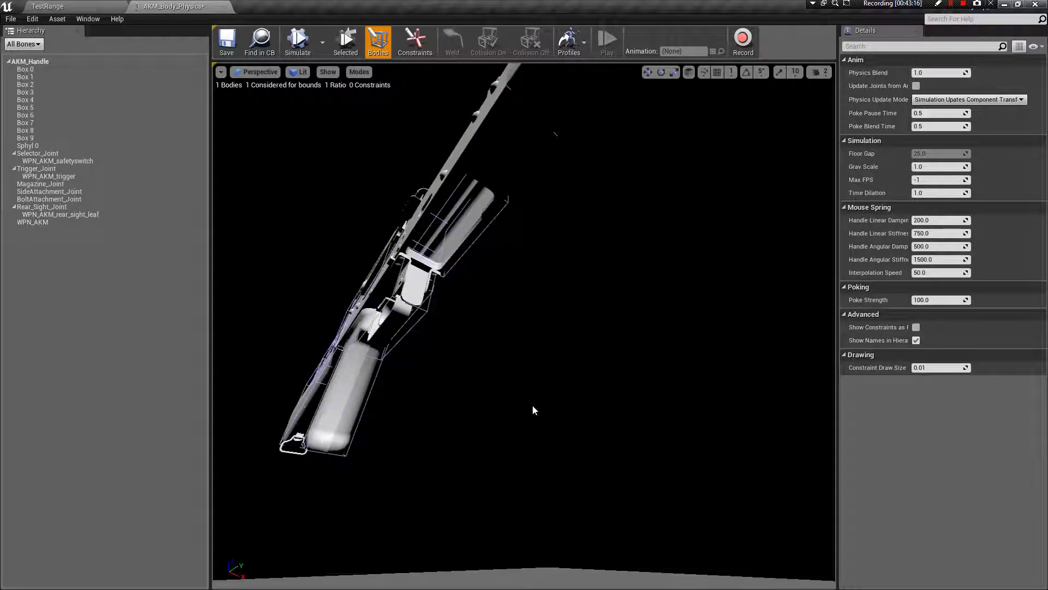
click(482, 250)
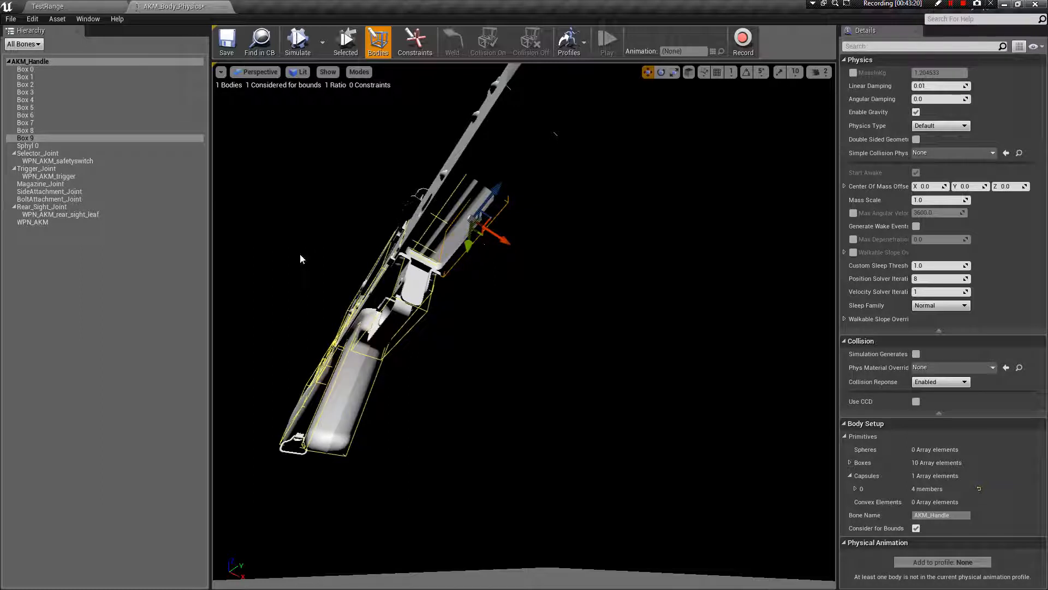
click(54, 61)
right_click(57, 62)
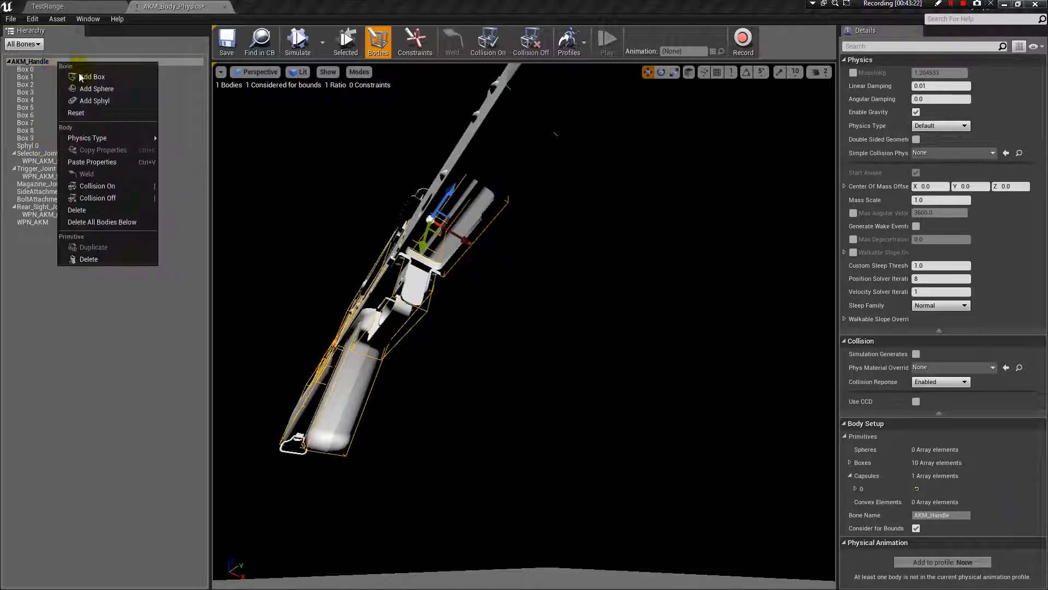
click(108, 77)
drag(364, 359, 442, 252)
key(r)
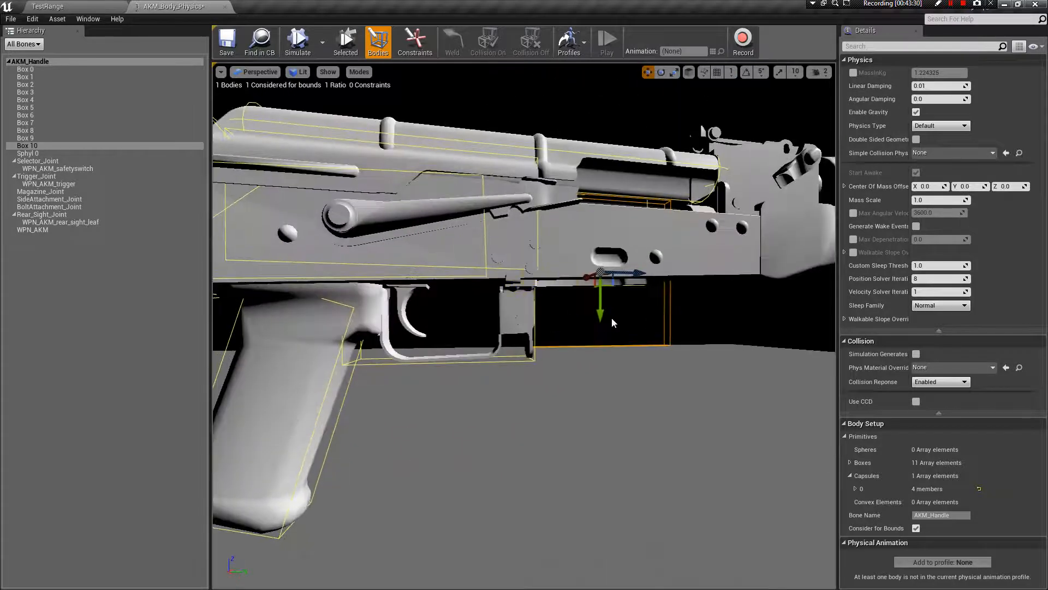
- Raise the eleventh box onto the front part of the receiver and shift it sideways across the gun body
drag(602, 315, 603, 224)
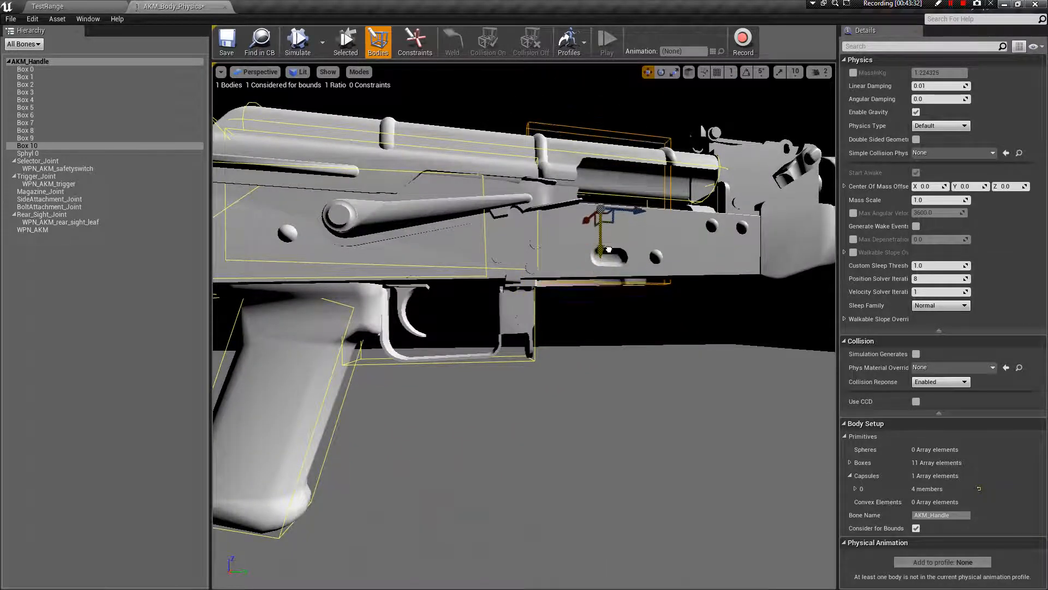
right_drag(648, 313, 682, 284)
drag(622, 261, 653, 275)
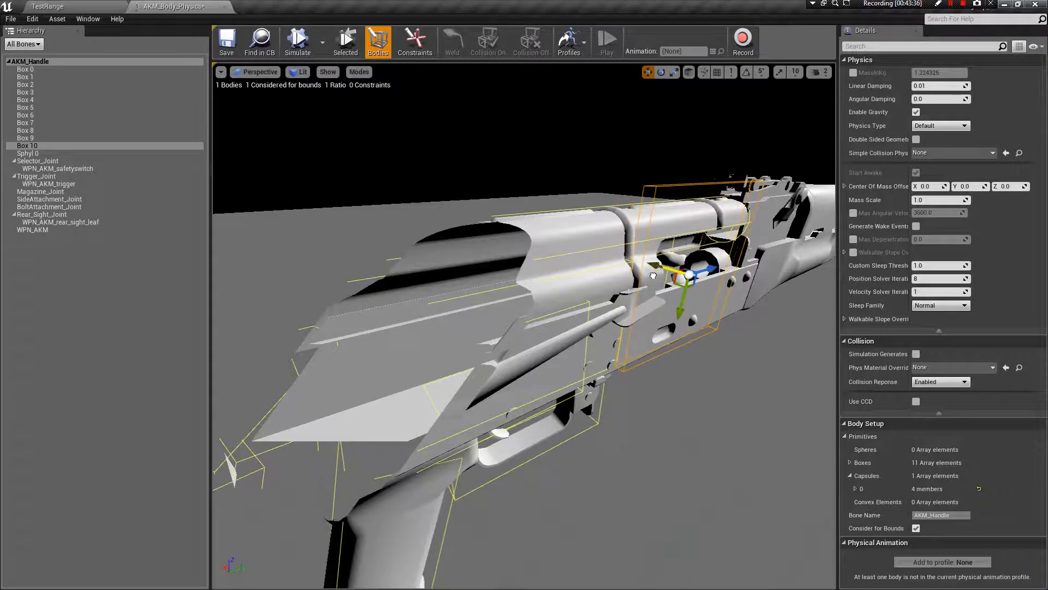
right_drag(653, 277, 713, 333)
- Scale down the eleventh box's height and save the physics asset
key(e)
drag(580, 189, 591, 208)
key(r)
click(551, 205)
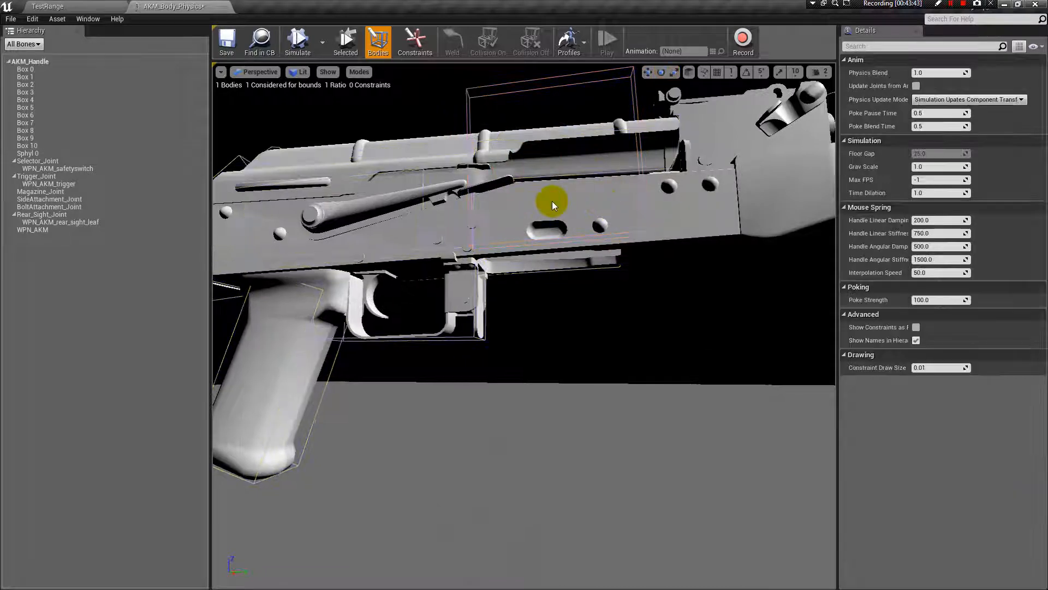
click(574, 218)
drag(555, 199, 552, 210)
click(225, 43)
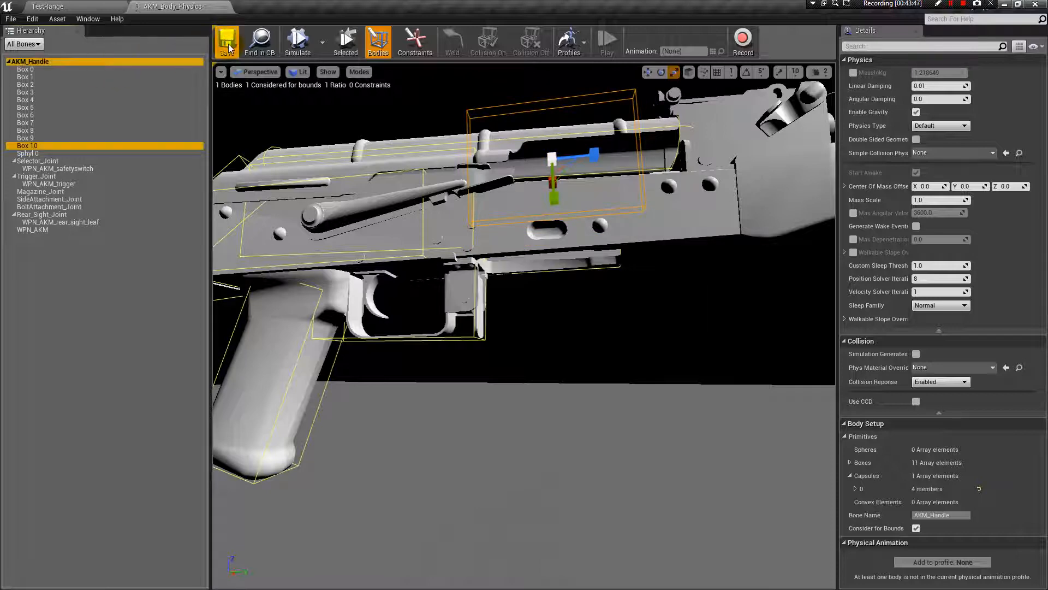
- Lower the eleventh box to the receiver's underside and trim its height to the flat side plate
click(574, 213)
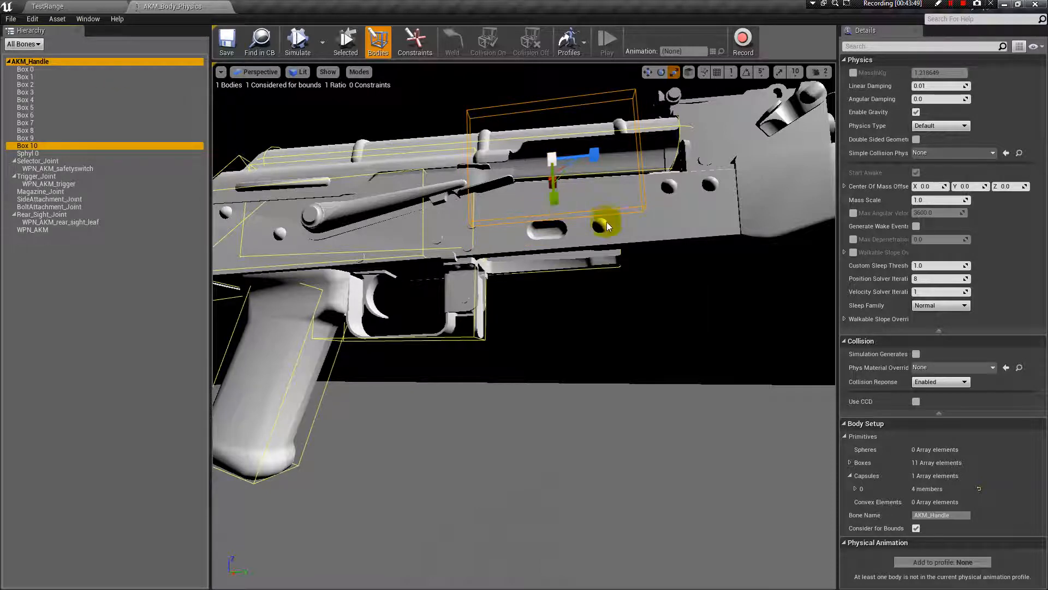
click(646, 296)
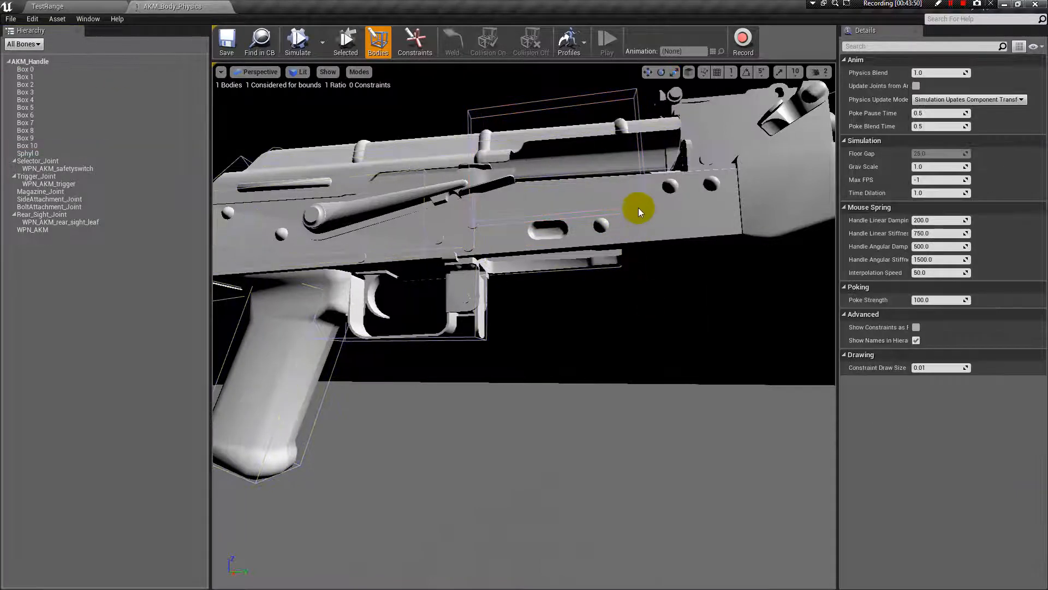
click(551, 195)
drag(555, 197, 617, 251)
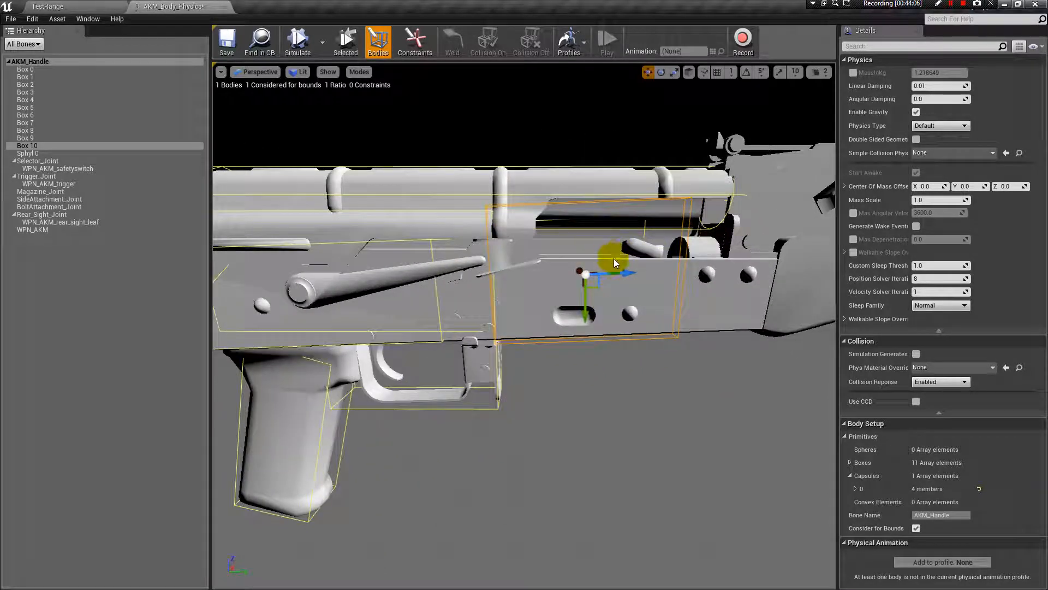
key(e)
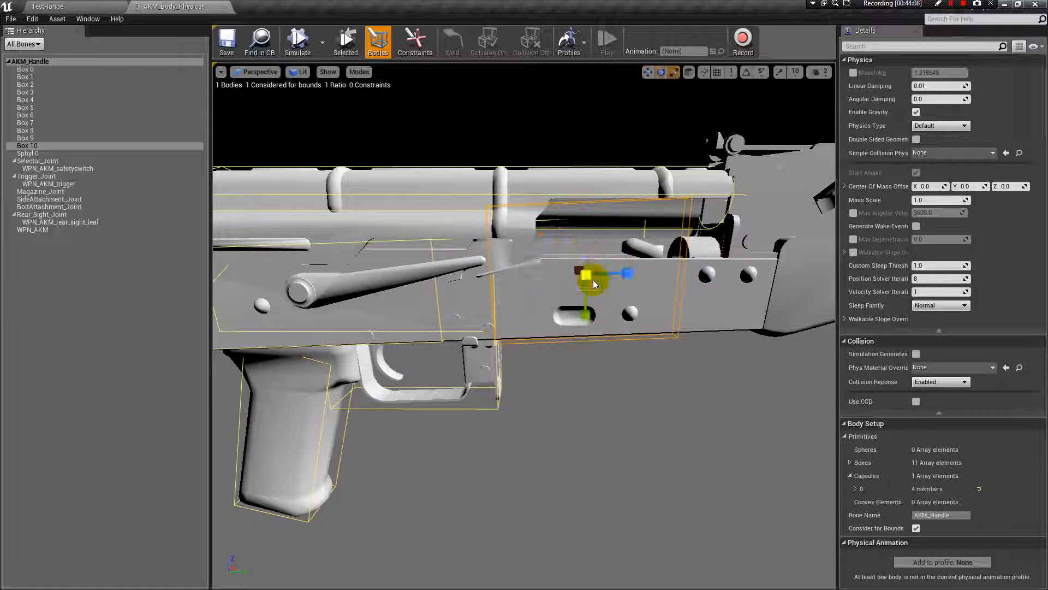
drag(584, 318, 583, 340)
key(w)
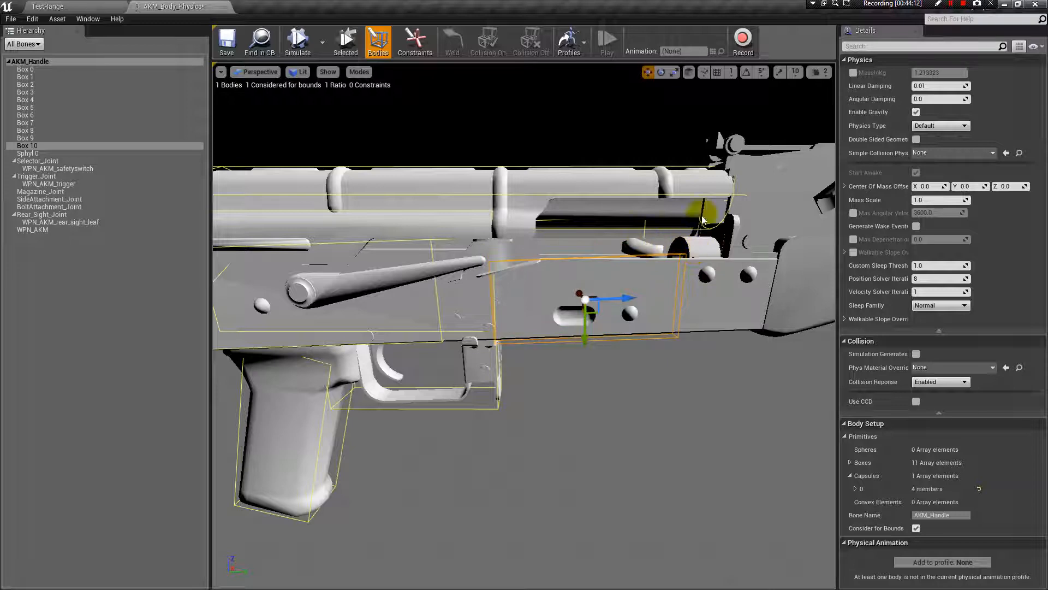
- Align the eleventh box sideways with the receiver and lengthen it forward to the receiver's front end
mouse_move(615, 234)
alt+mouse_down()
mouse_move(470, 241)
mouse_move(617, 242)
alt+mouse_up()
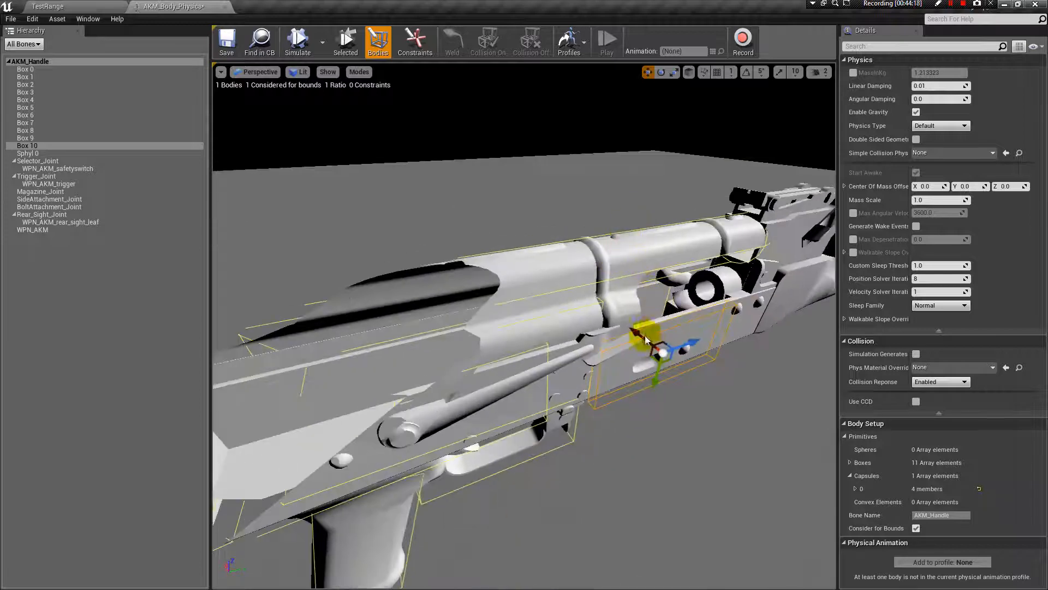
drag(635, 331, 723, 360)
key(r)
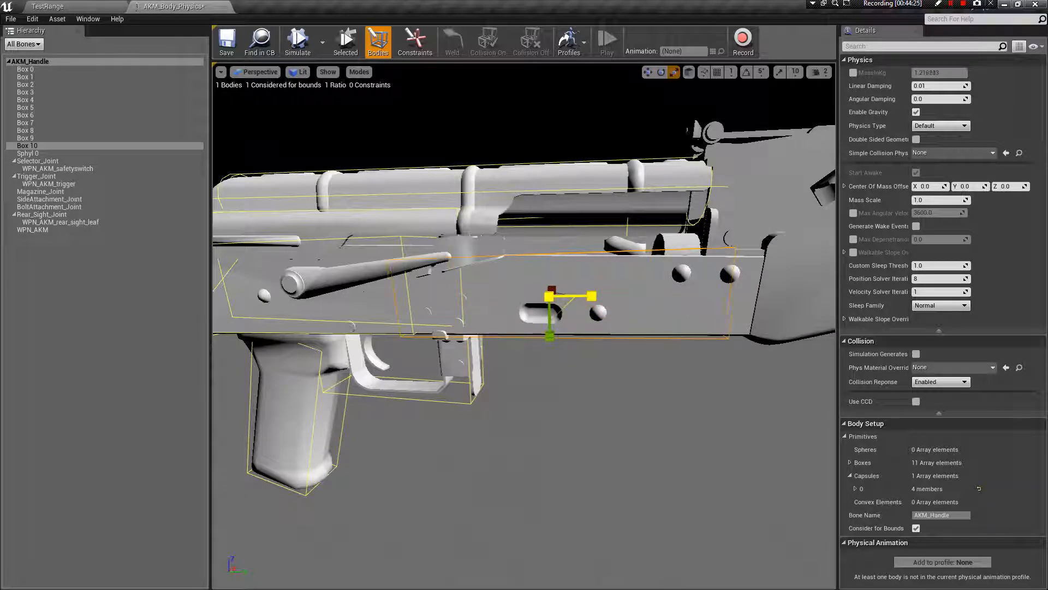
alt+drag(610, 295, 721, 386)
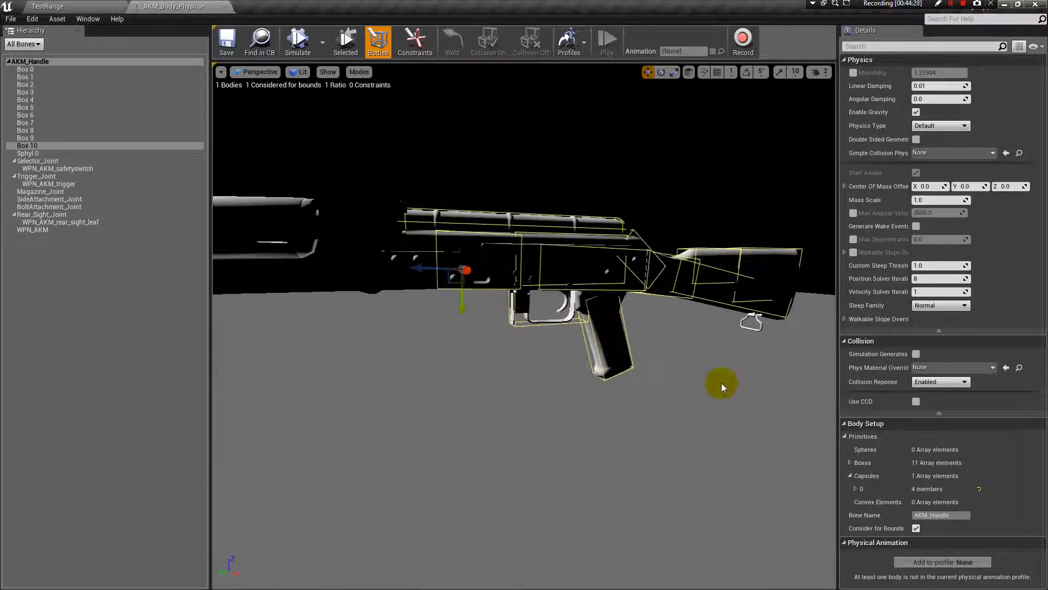
- Add a twelfth collision box to AKM_Handle
click(435, 254)
alt+drag(445, 317, 524, 327)
alt+drag(506, 262, 430, 327)
click(70, 62)
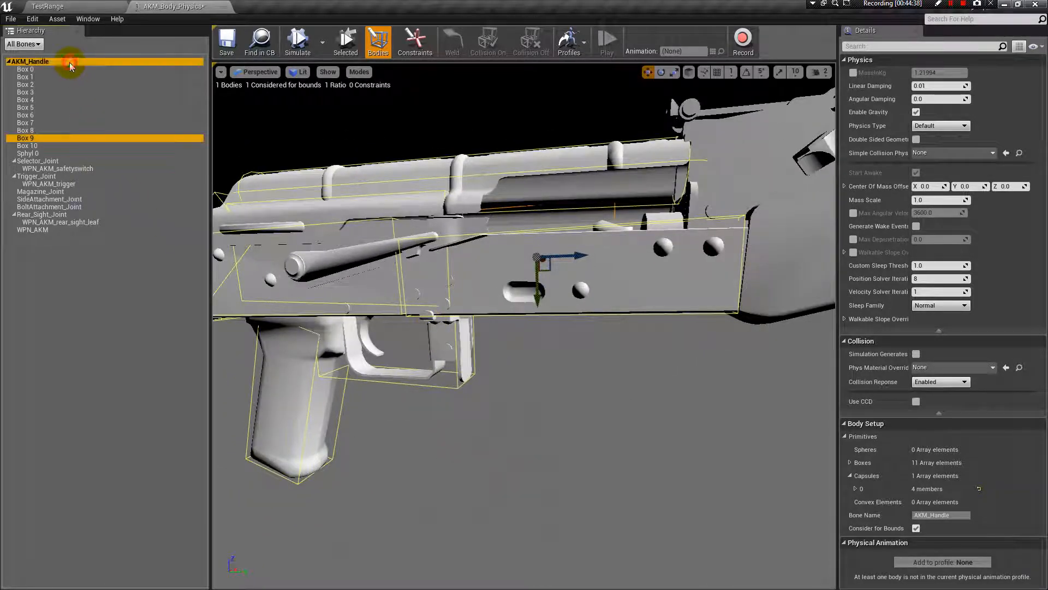
alt+drag(361, 299, 401, 313)
alt+drag(386, 203, 648, 323)
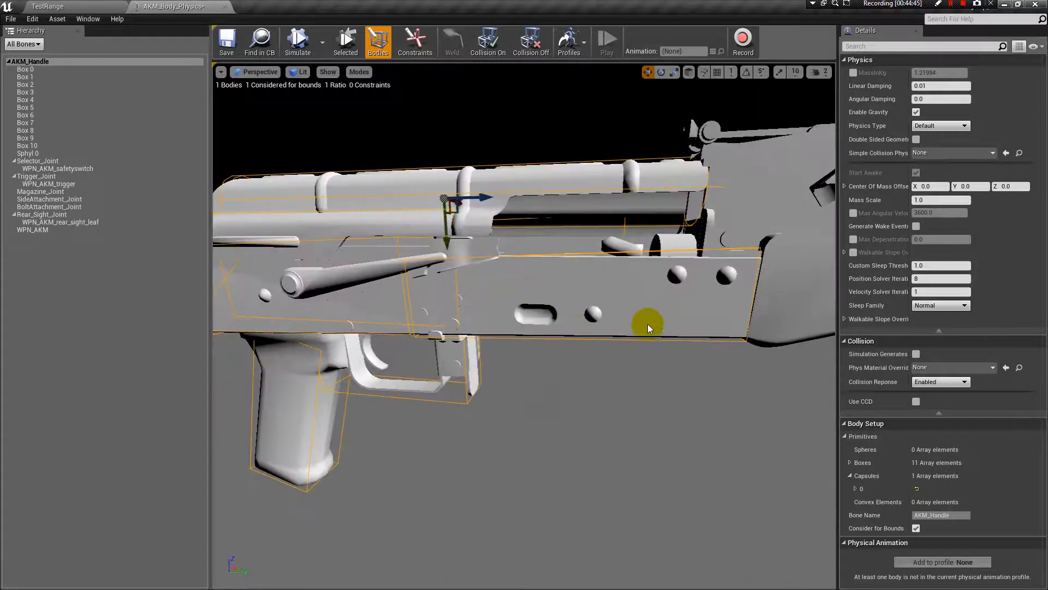
right_click(68, 68)
click(87, 77)
- Move the twelfth box forward and up onto the rear sight block between the receiver and handguard
scroll(482, 389, down, 5)
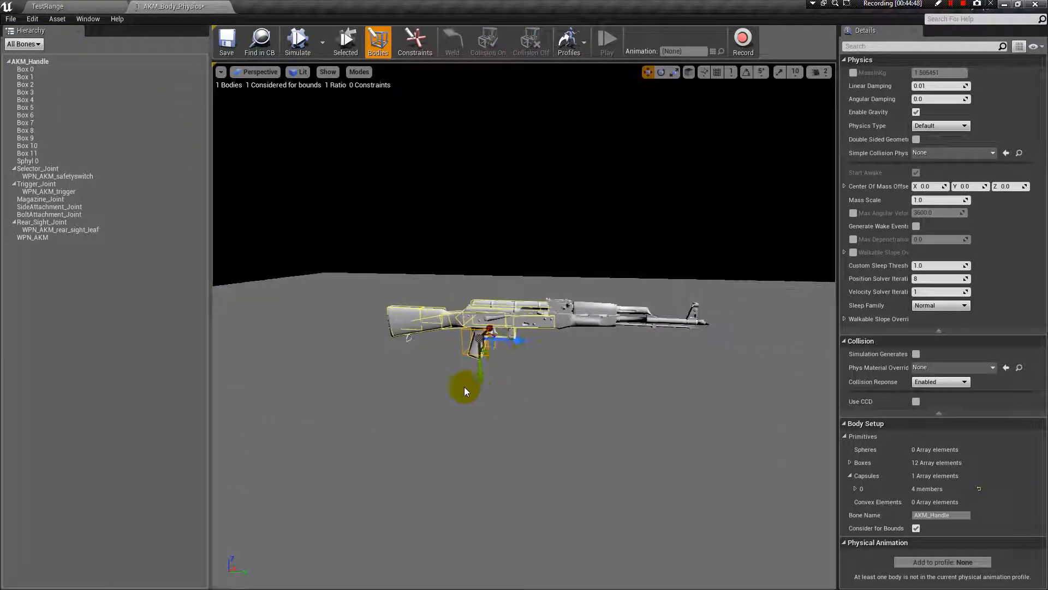
click(522, 341)
key(f)
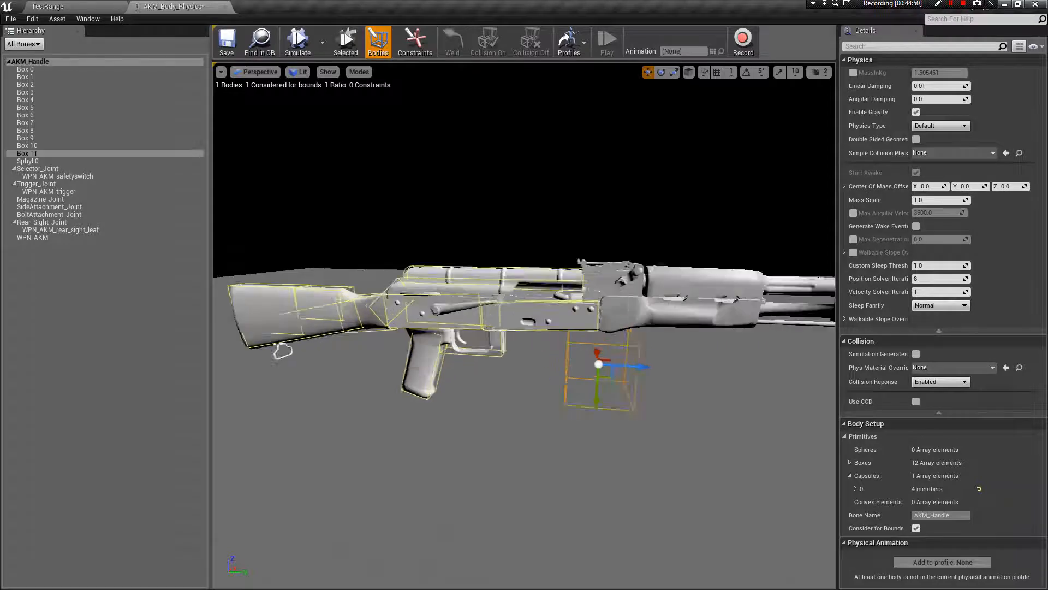
drag(760, 297, 741, 299)
drag(703, 353, 732, 282)
drag(720, 322, 663, 150)
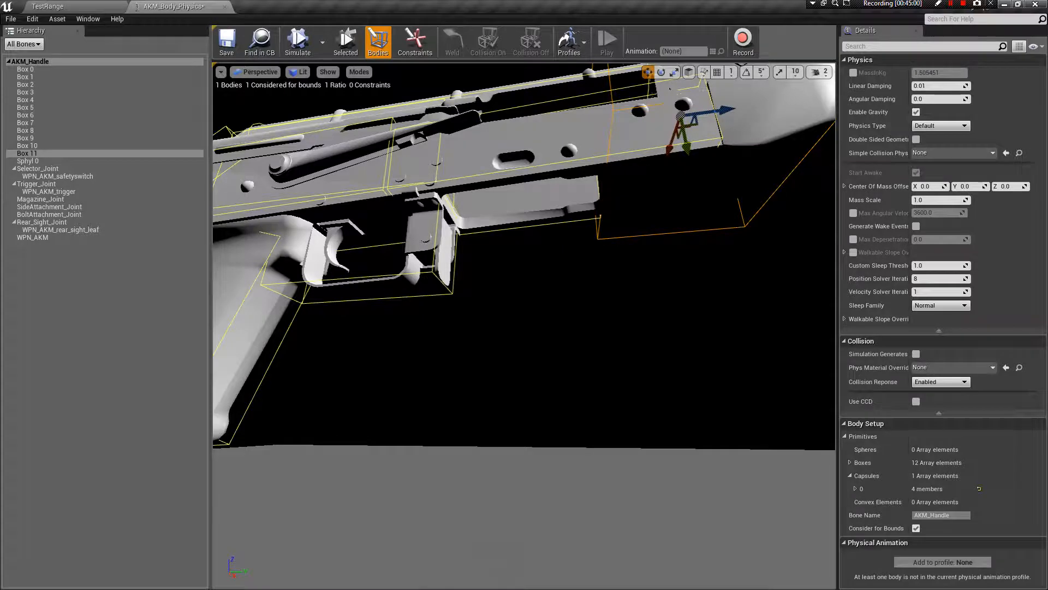
- Scale down the twelfth box's length and height to the rear sight block and lower it slightly
right_drag(664, 150, 604, 283)
key(f)
right_drag(651, 327, 672, 302)
key(r)
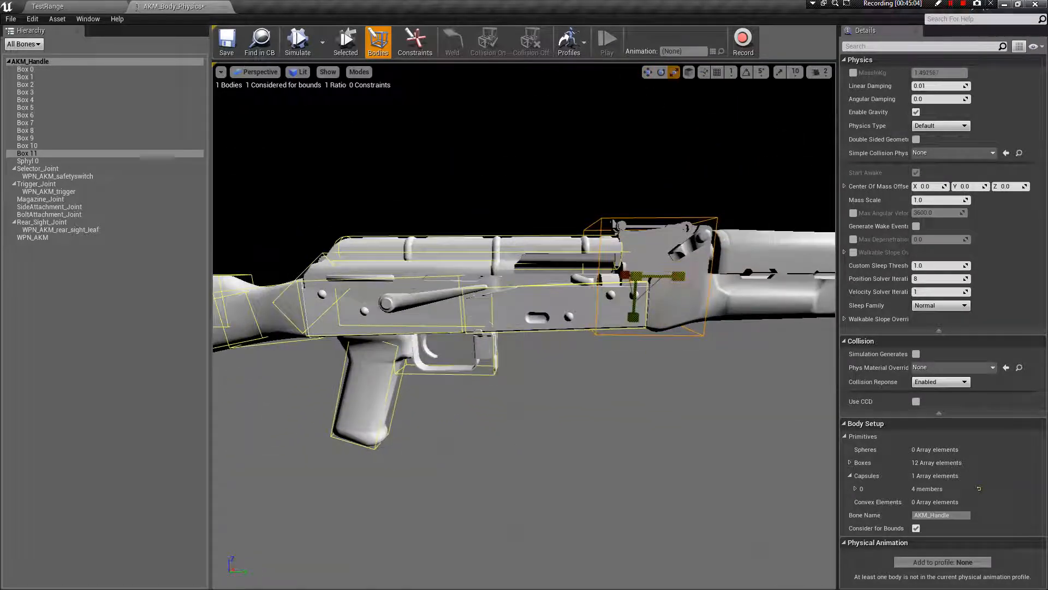
drag(679, 279, 633, 316)
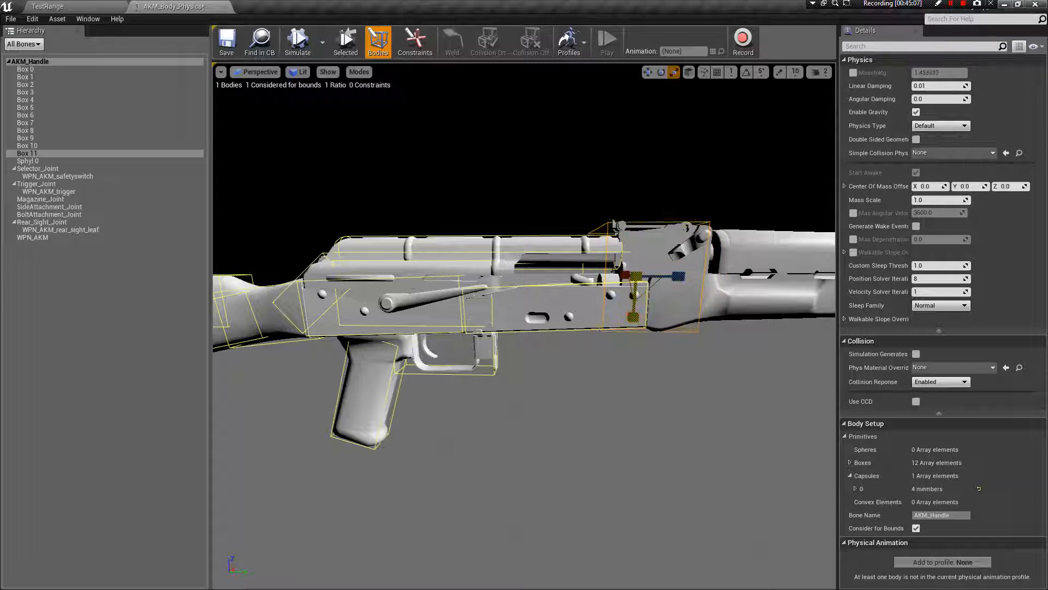
key(w)
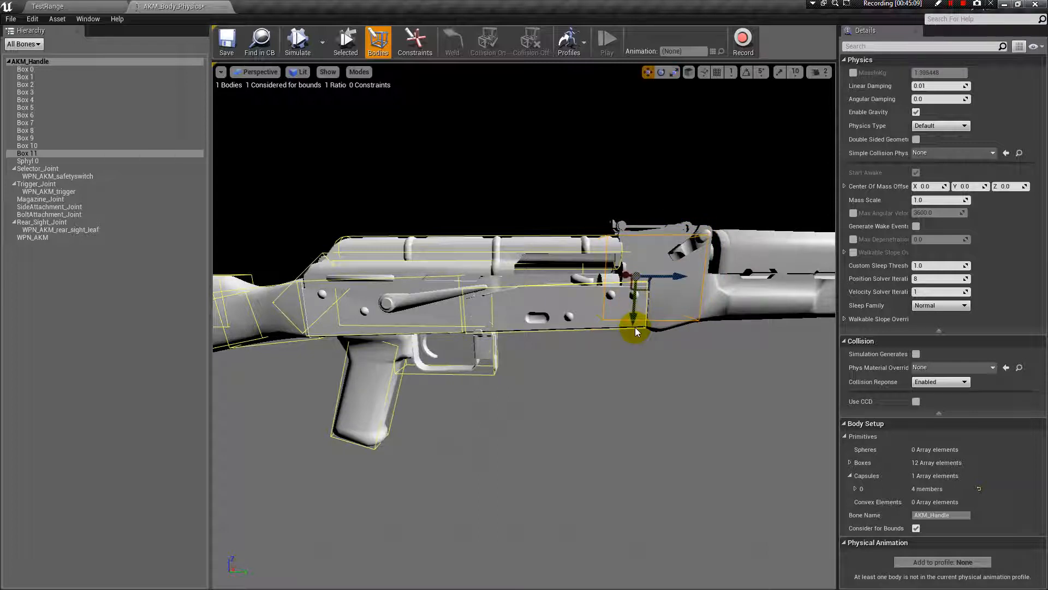
drag(634, 322, 633, 333)
- Fine-tune the twelfth box's position along the gun against the front end of the receiver
drag(640, 377, 640, 365)
mouse_move(640, 366)
right_down()
mouse_move(633, 349)
mouse_move(639, 377)
mouse_move(644, 360)
right_up()
right_drag(680, 248, 680, 248)
drag(703, 101, 676, 115)
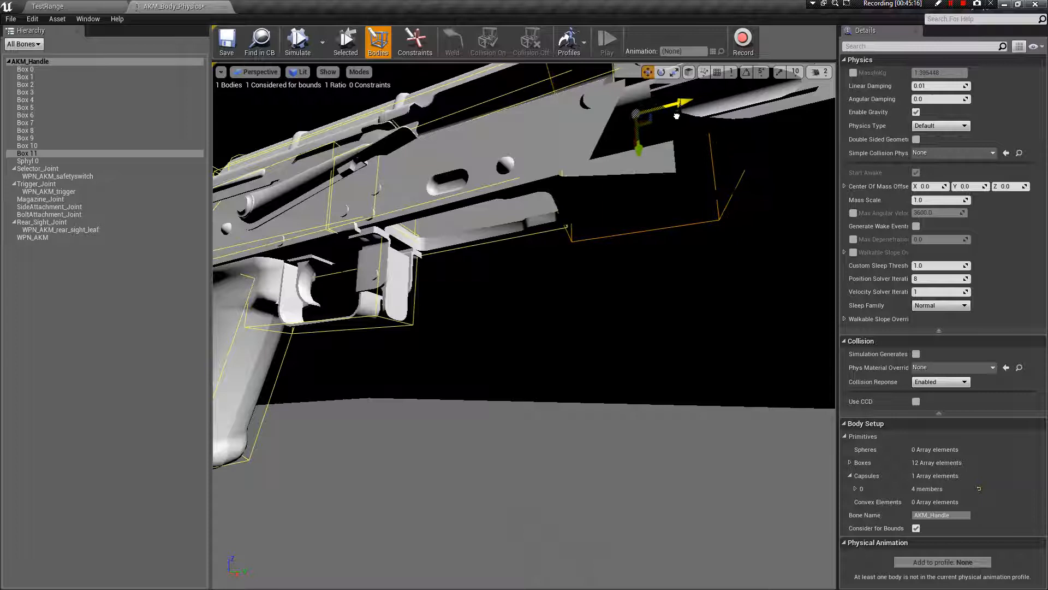
mouse_move(630, 225)
right_down()
mouse_move(617, 225)
mouse_move(622, 234)
mouse_move(630, 225)
right_up()
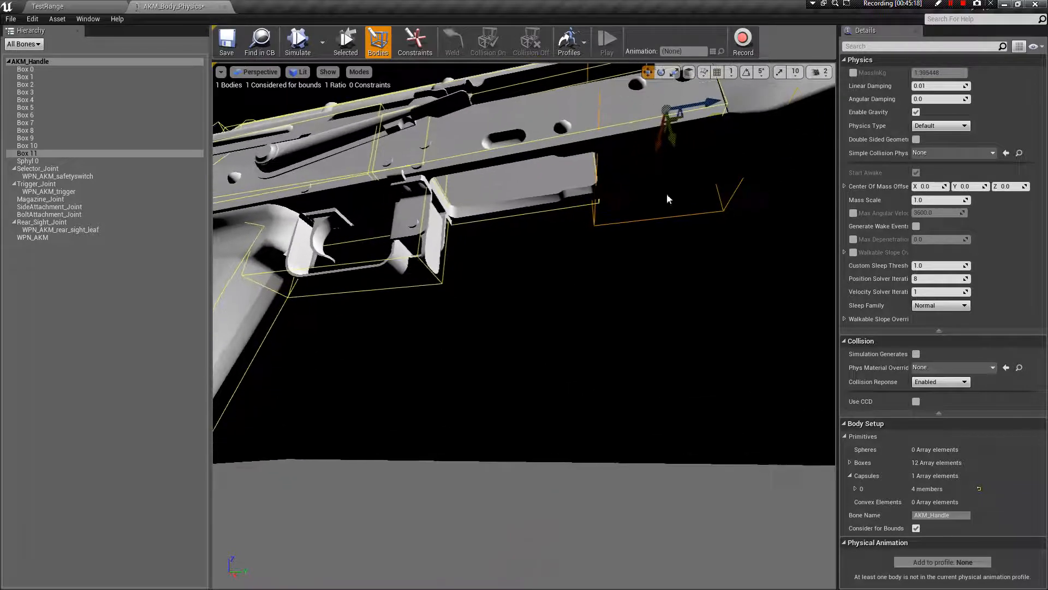
drag(710, 102, 712, 101)
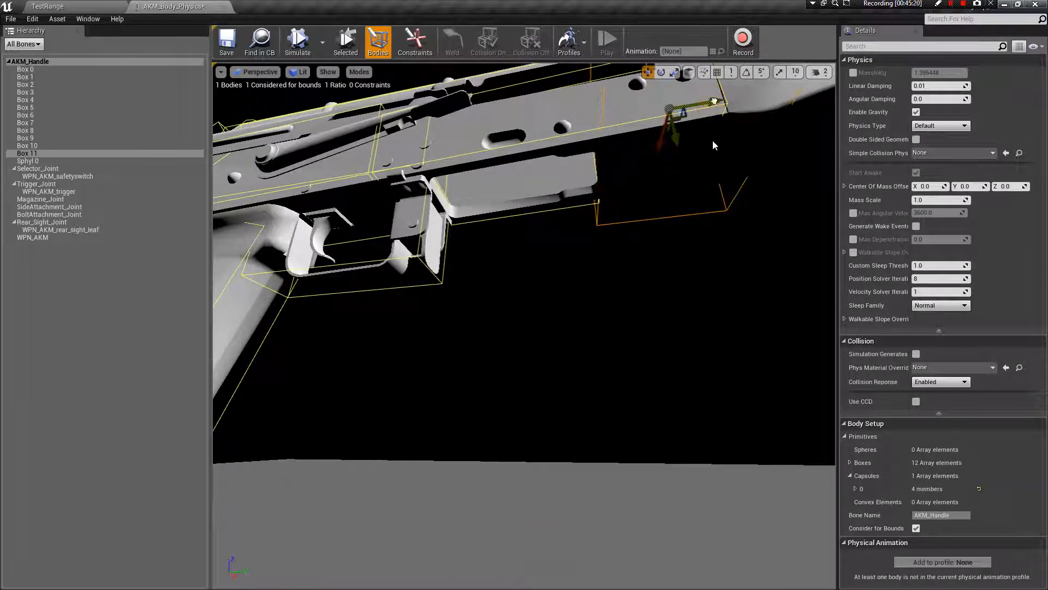
- Narrow the twelfth box to fit the width of the gun body
scroll(737, 277, down, 5)
alt+drag(737, 277, 600, 346)
drag(480, 347, 461, 347)
alt+drag(550, 370, 230, 356)
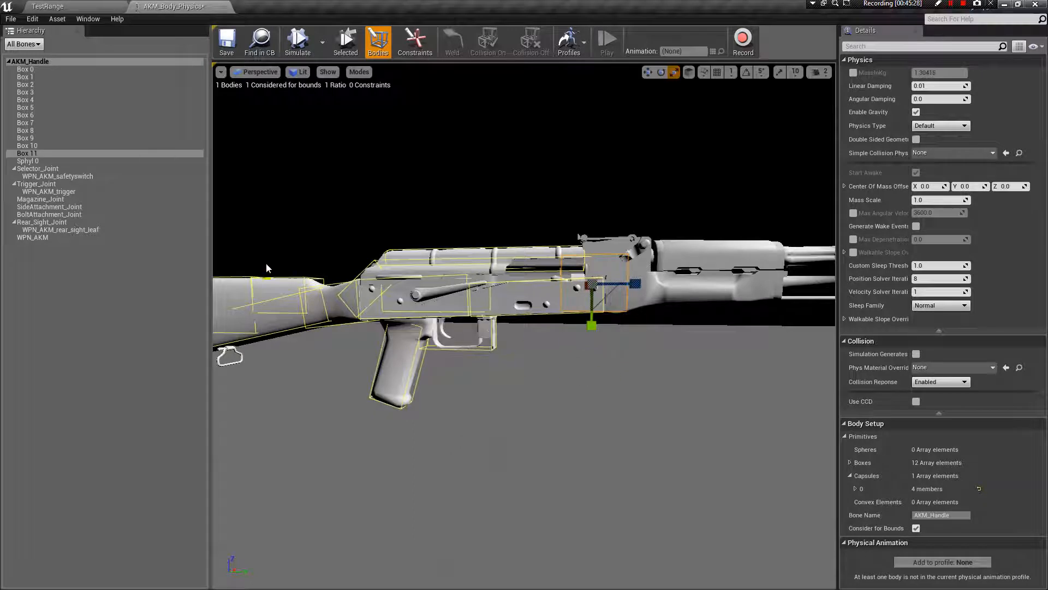
- Add a thirteenth collision box to AKM_Handle and move it forward and up onto the handguard
right_click(46, 62)
click(78, 76)
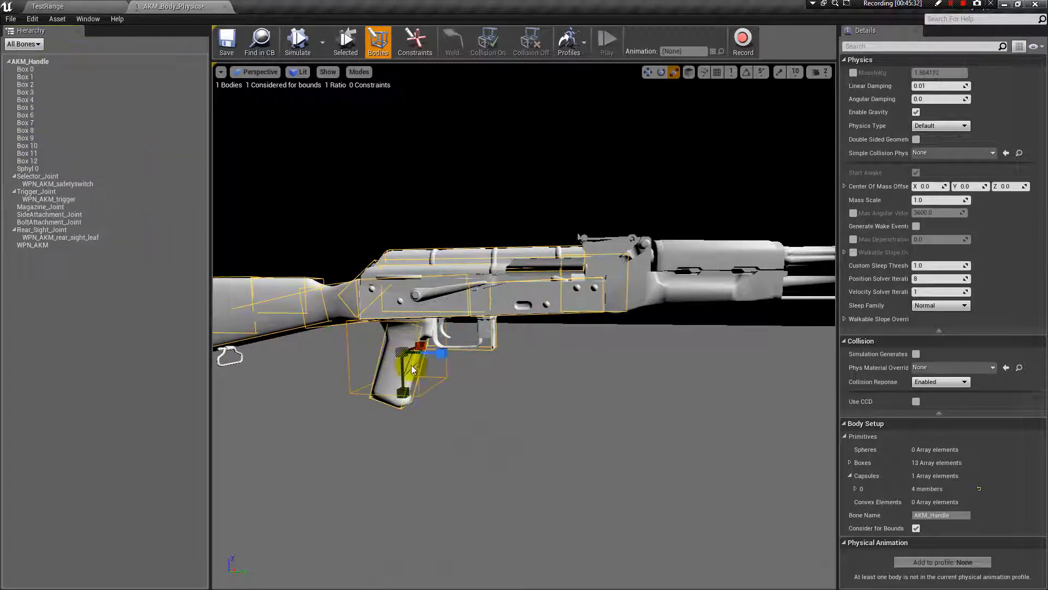
click(450, 381)
click(446, 376)
drag(438, 355, 712, 355)
drag(671, 423, 669, 320)
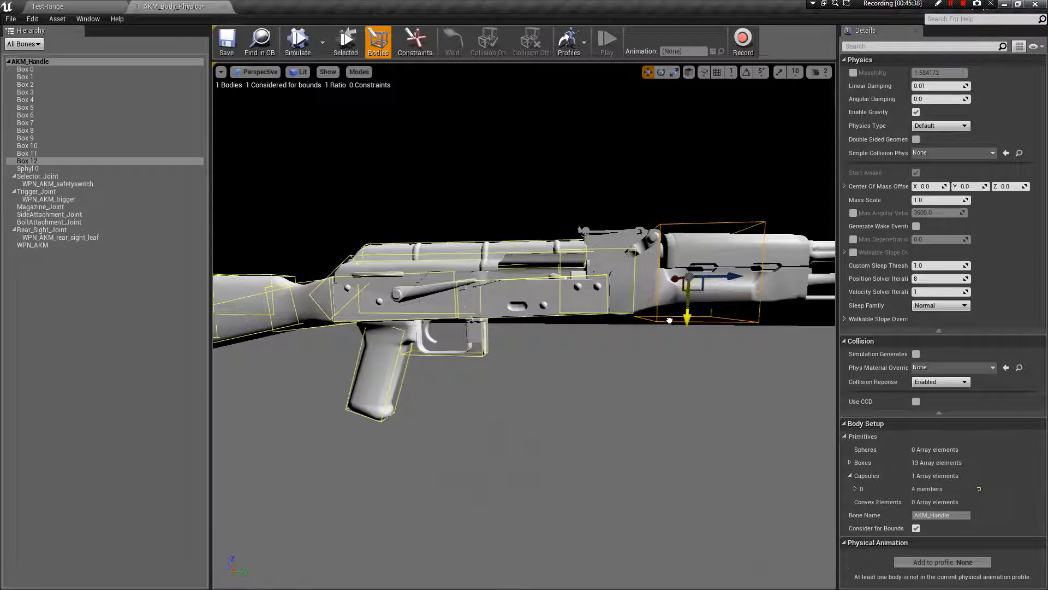
drag(735, 277, 715, 282)
- Scale the thirteenth box down toward the handguard's width and height
alt+drag(636, 432, 524, 486)
alt+drag(628, 432, 745, 312)
alt+drag(760, 428, 628, 429)
key(r)
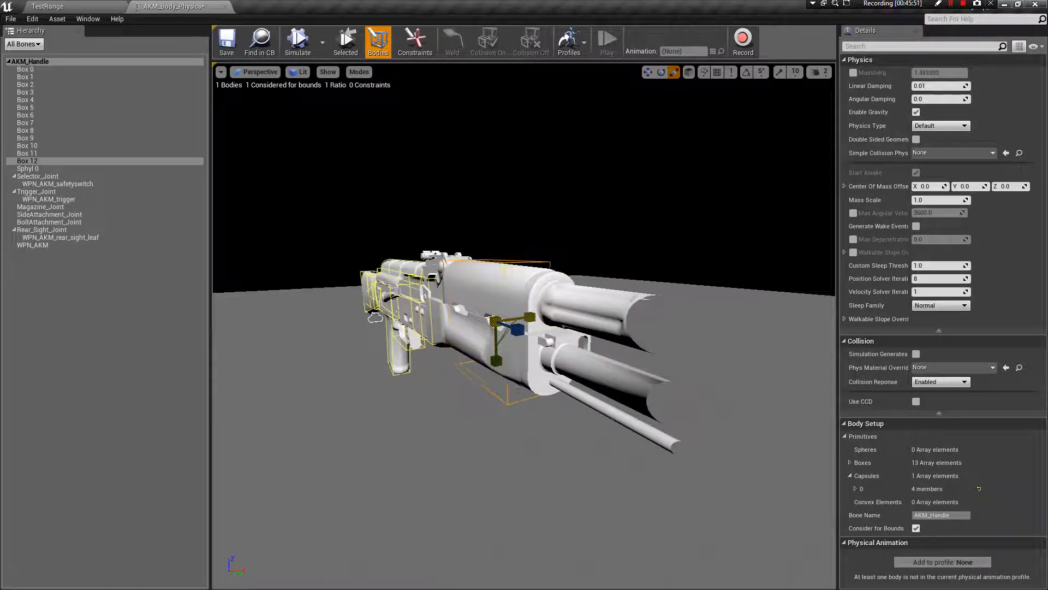
alt+drag(531, 317, 585, 384)
drag(642, 309, 649, 299)
key(w)
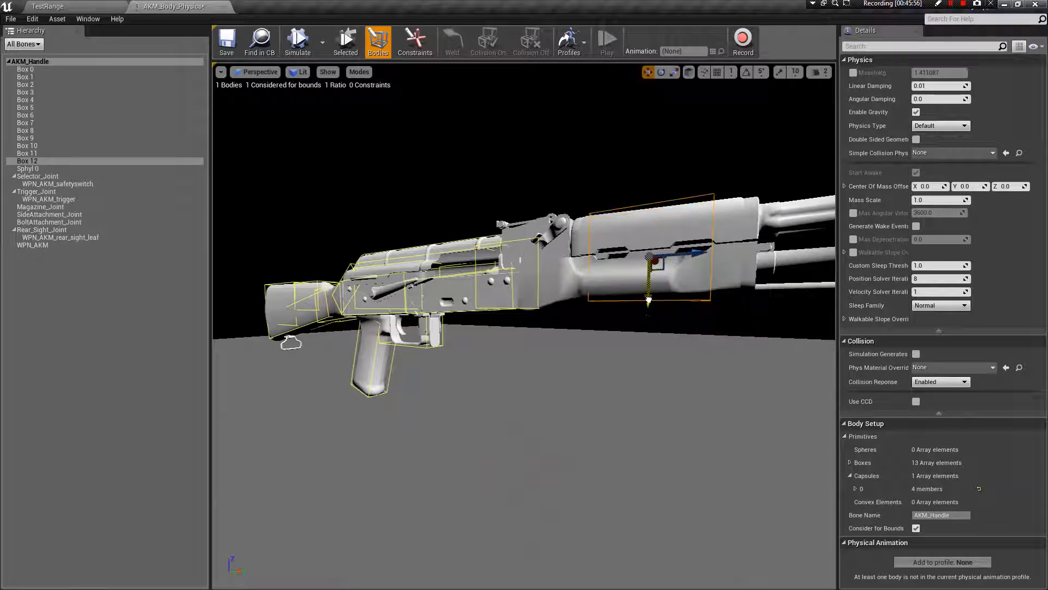
- Position the thirteenth box on the handguard and stretch it along the handguard's full length
right_drag(706, 454, 775, 427)
scroll(707, 455, down, 5)
scroll(690, 427, up, 4)
right_drag(660, 381, 627, 367)
scroll(661, 381, up, 3)
key(r)
click(517, 285)
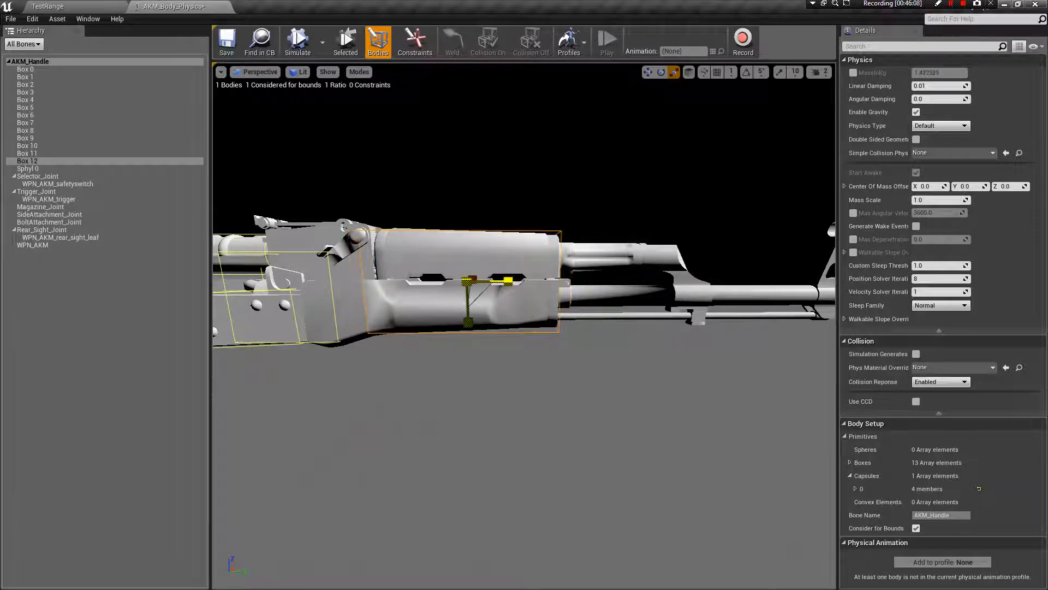
click(451, 305)
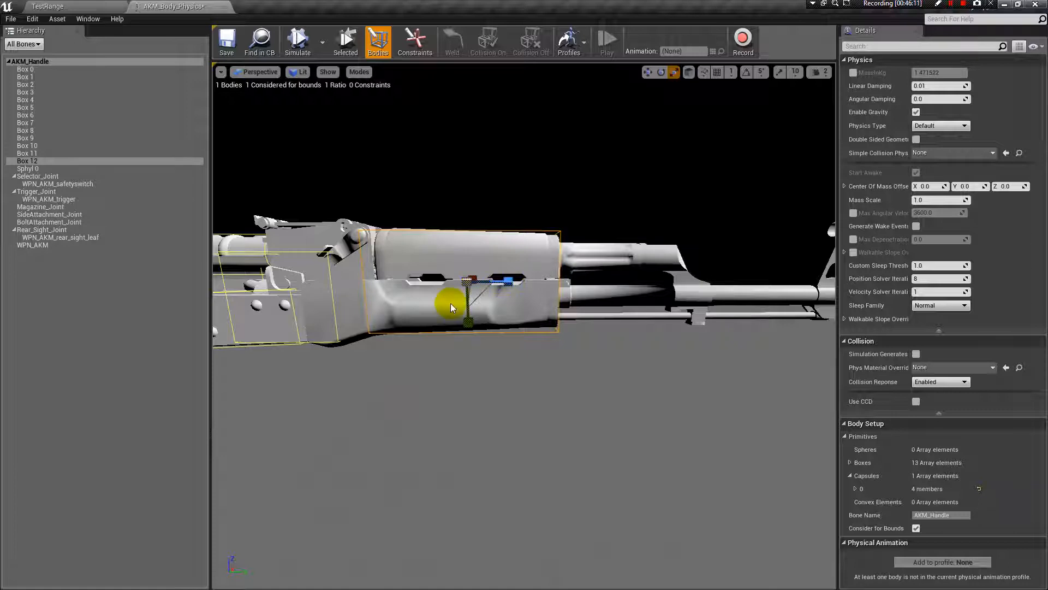
- Add a fourteenth collision box to AKM_Handle and move it forward and up onto the front of the receiver
right_click(60, 65)
click(90, 75)
drag(379, 358, 376, 384)
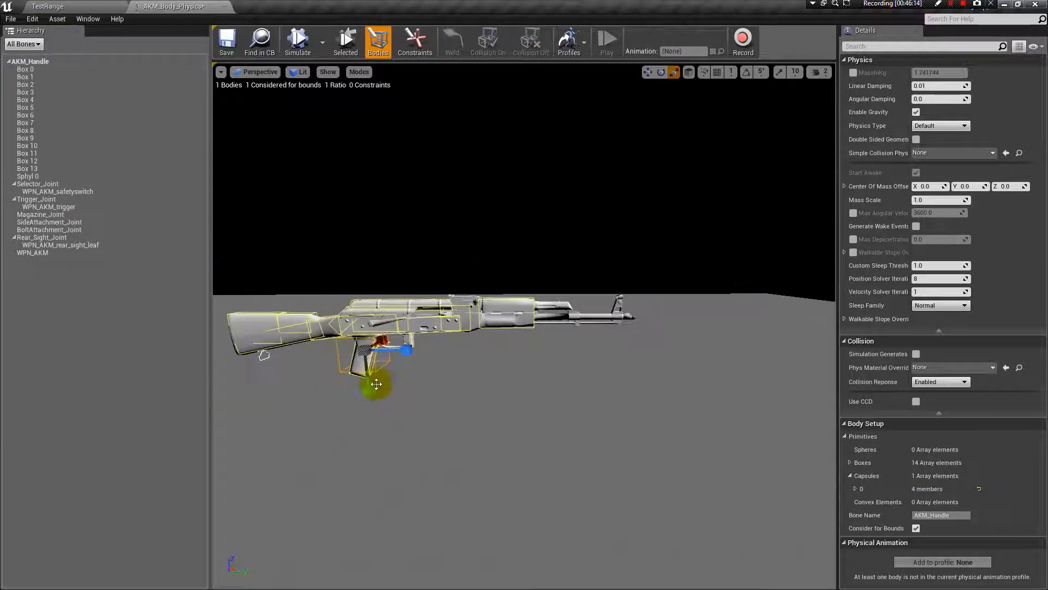
drag(405, 349, 516, 350)
drag(477, 389, 488, 353)
scroll(489, 353, up, 6)
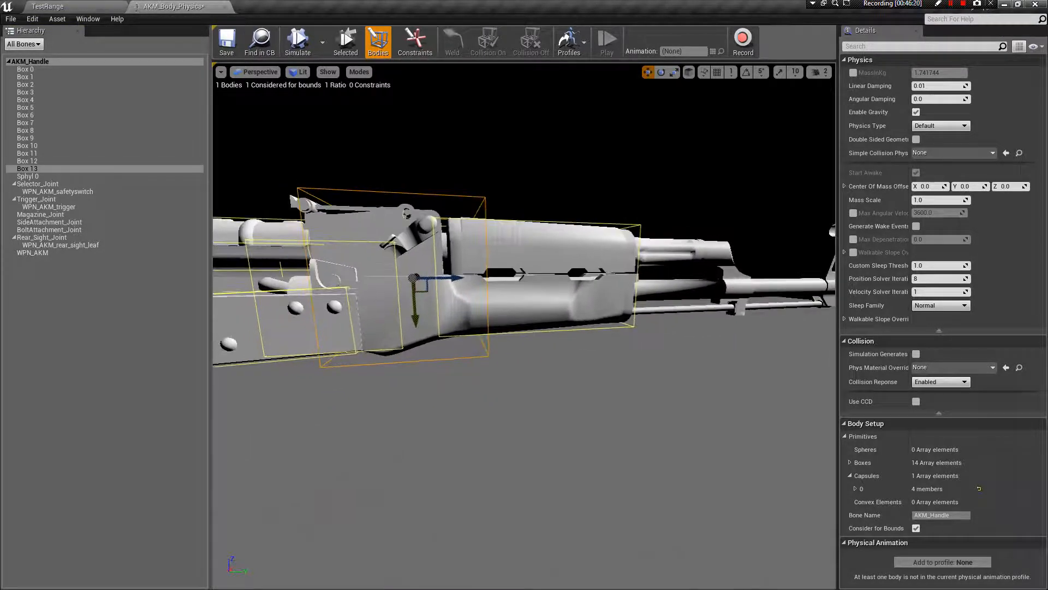
scroll(524, 300, down, 4)
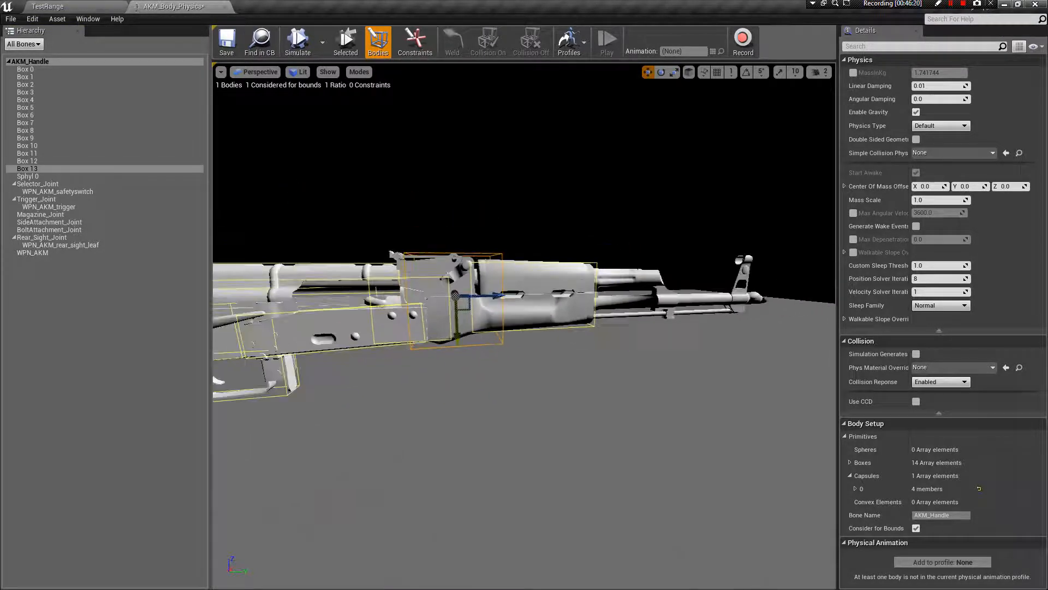
- Reduce the fourteenth box's height and length and tilt it to match the section between receiver and handguard
drag(459, 337, 460, 333)
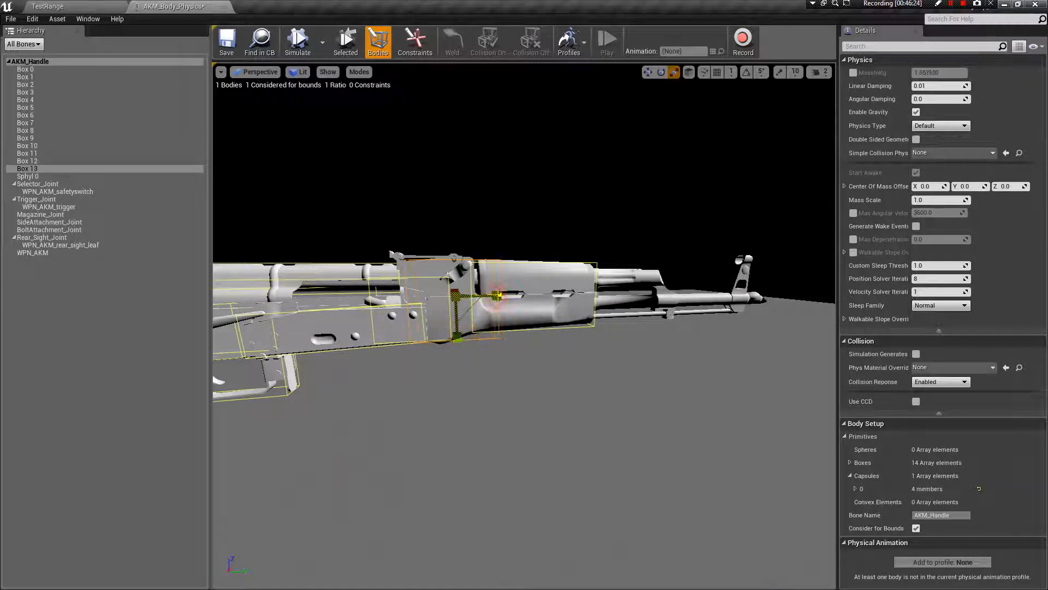
key(e)
drag(503, 299, 518, 293)
key(w)
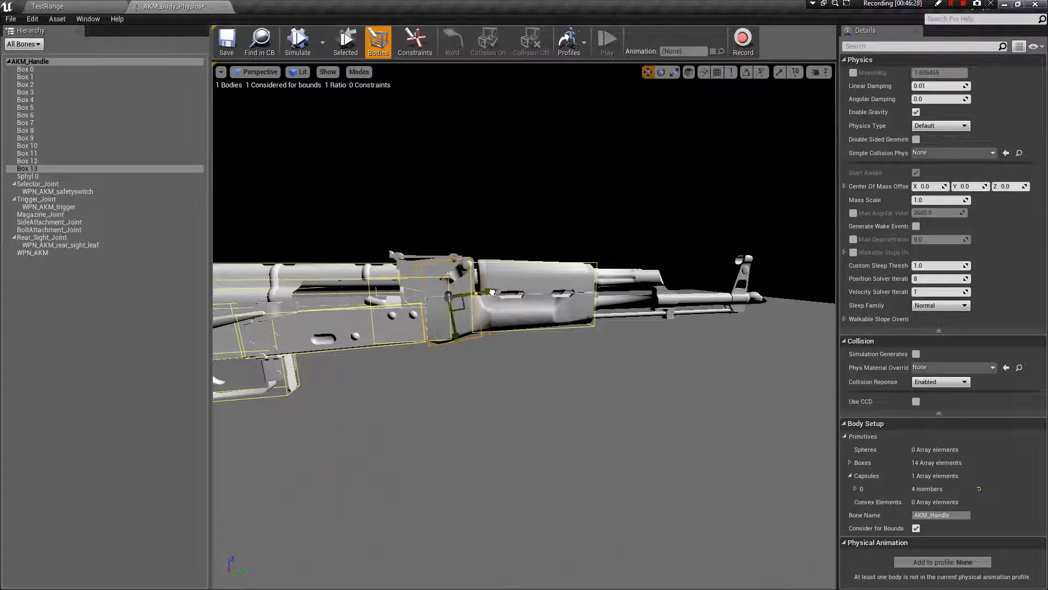
key(r)
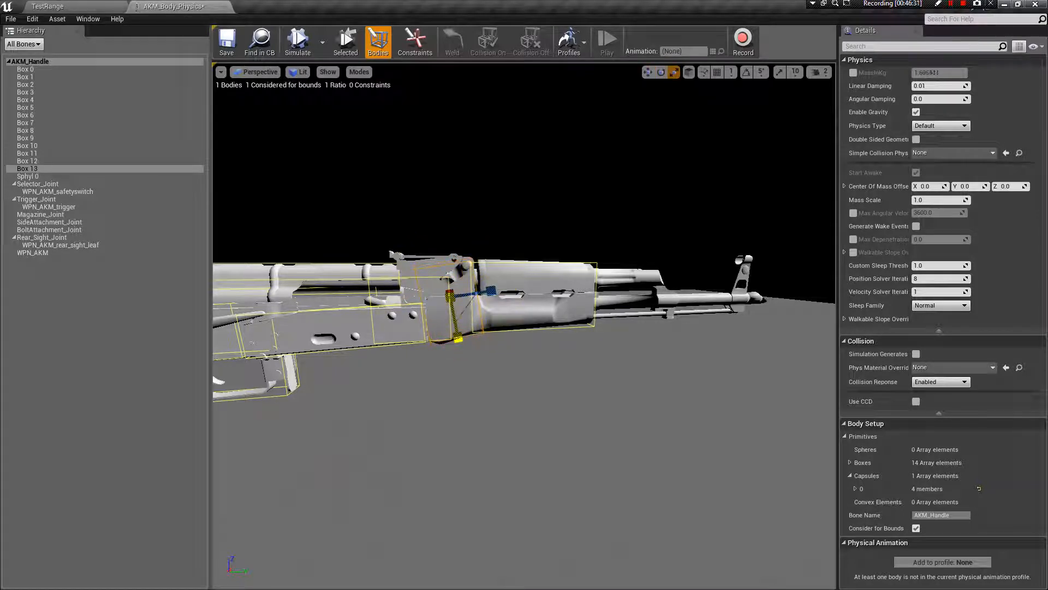
drag(485, 290, 483, 293)
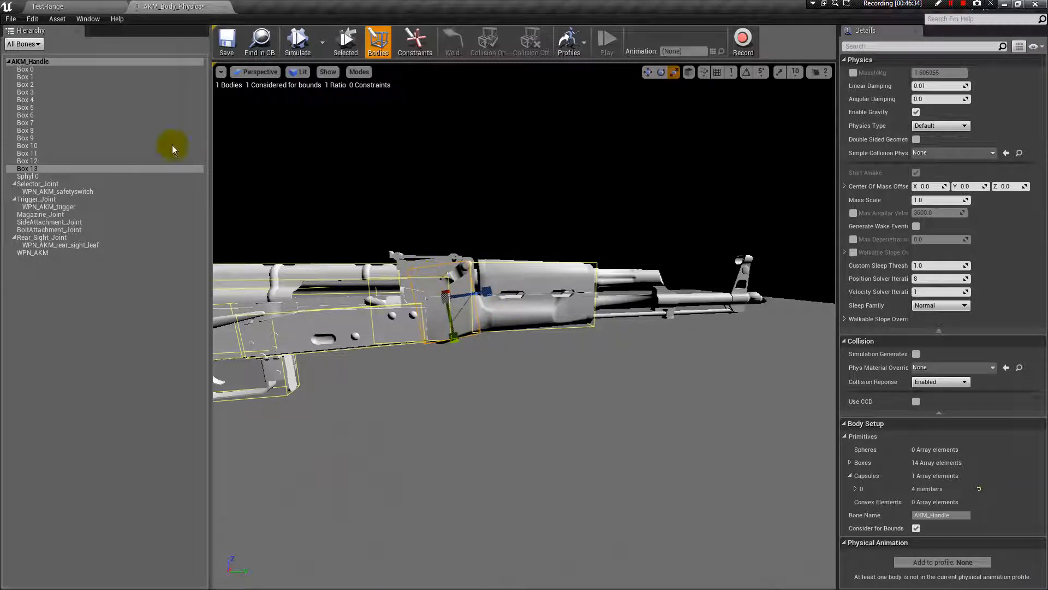
- Narrow the fourteenth box to fit the width of the gun body
click(58, 64)
right_click(59, 64)
right_drag(489, 176, 382, 309)
click(381, 324)
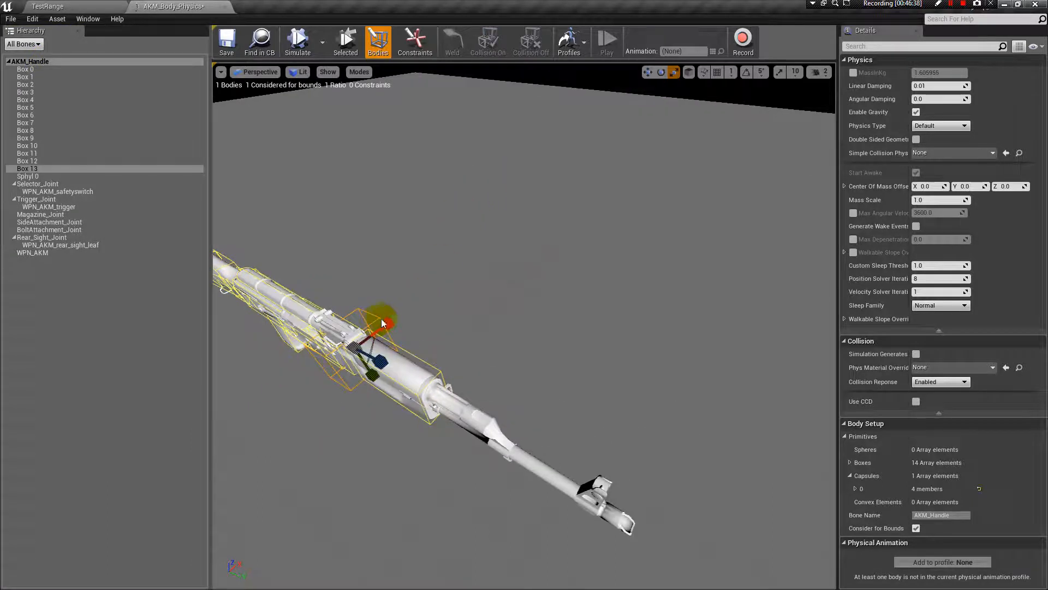
mouse_move(317, 234)
right_down()
mouse_move(355, 252)
mouse_move(317, 234)
right_up()
- Add a fifteenth collision box to AKM_Handle and move it onto the rear sight
click(53, 61)
right_click(53, 61)
click(88, 72)
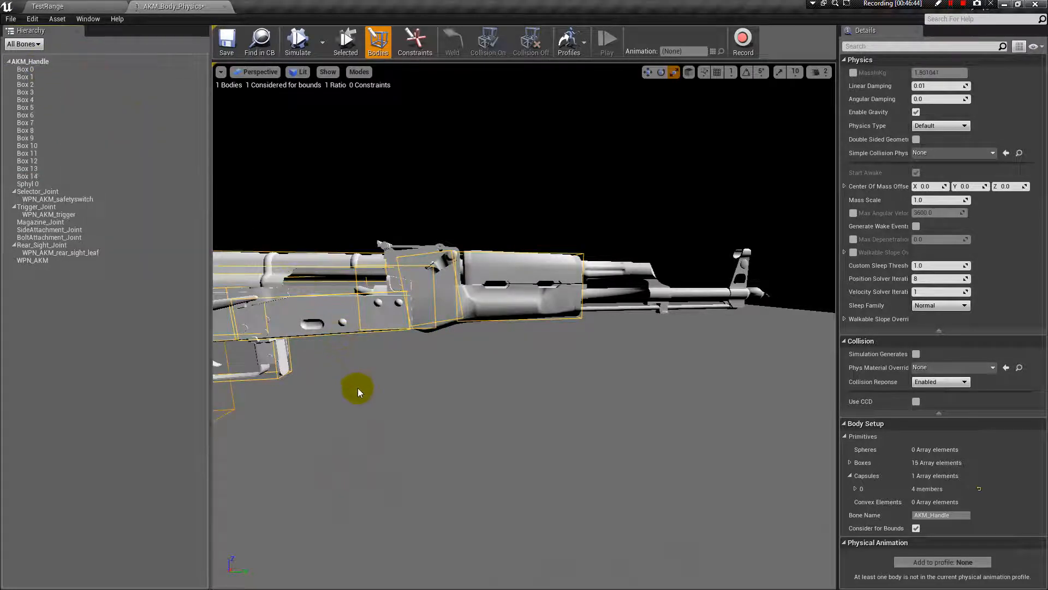
right_drag(399, 372, 399, 371)
drag(348, 392, 483, 329)
- Scale the fifteenth box down to the rear sight's size and position it flat over the sight
key(r)
drag(468, 330, 482, 359)
right_drag(482, 358, 537, 334)
drag(590, 344, 597, 348)
right_drag(596, 348, 490, 296)
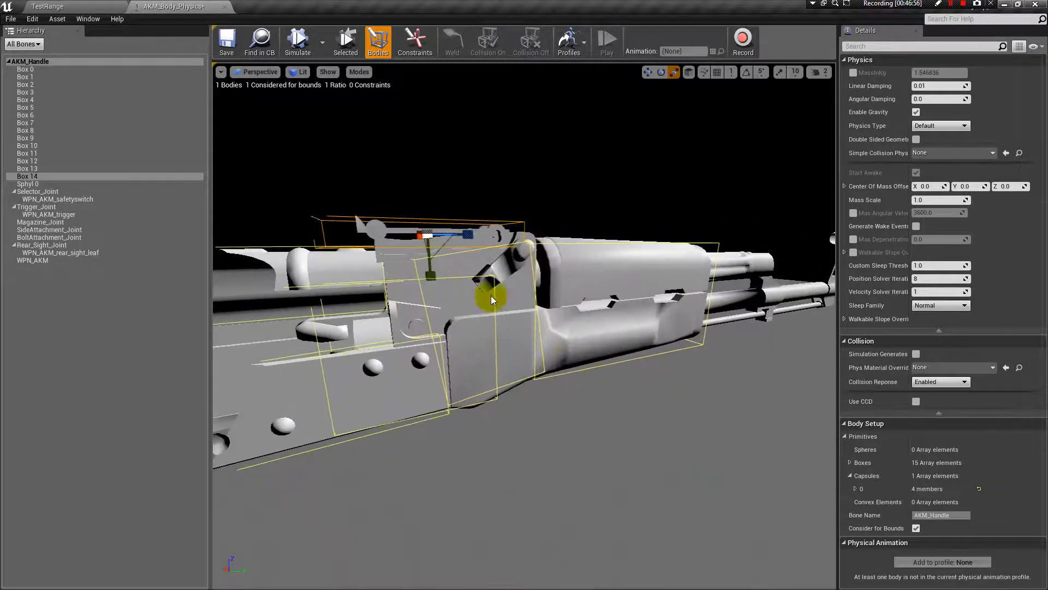
right_drag(431, 270, 432, 270)
drag(438, 277, 452, 278)
key(w)
drag(474, 241, 494, 251)
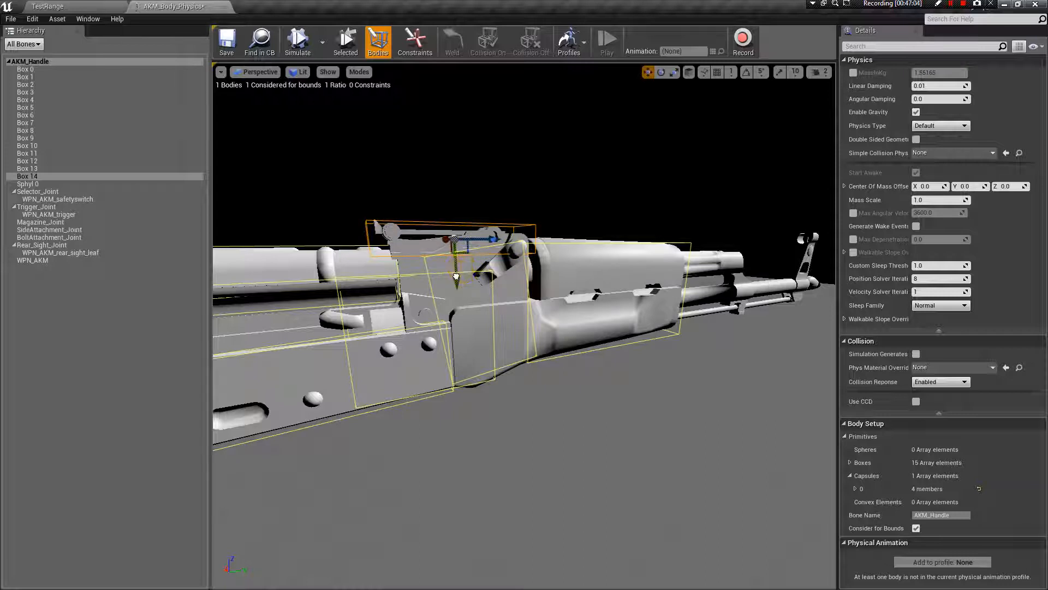
- Decline replacing the current bone collision and save the physics asset
drag(545, 286, 553, 301)
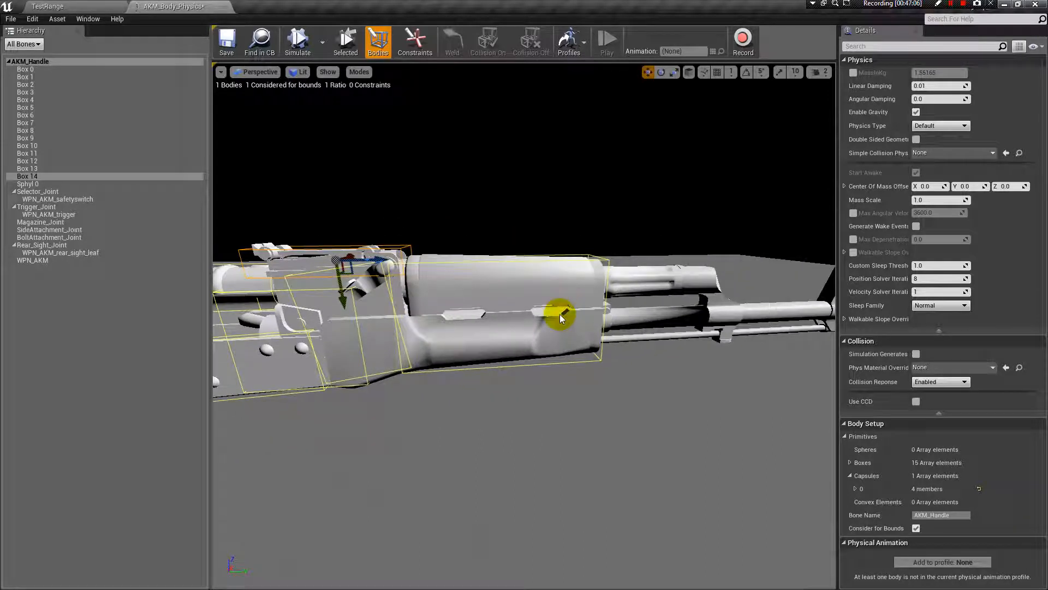
click(114, 61)
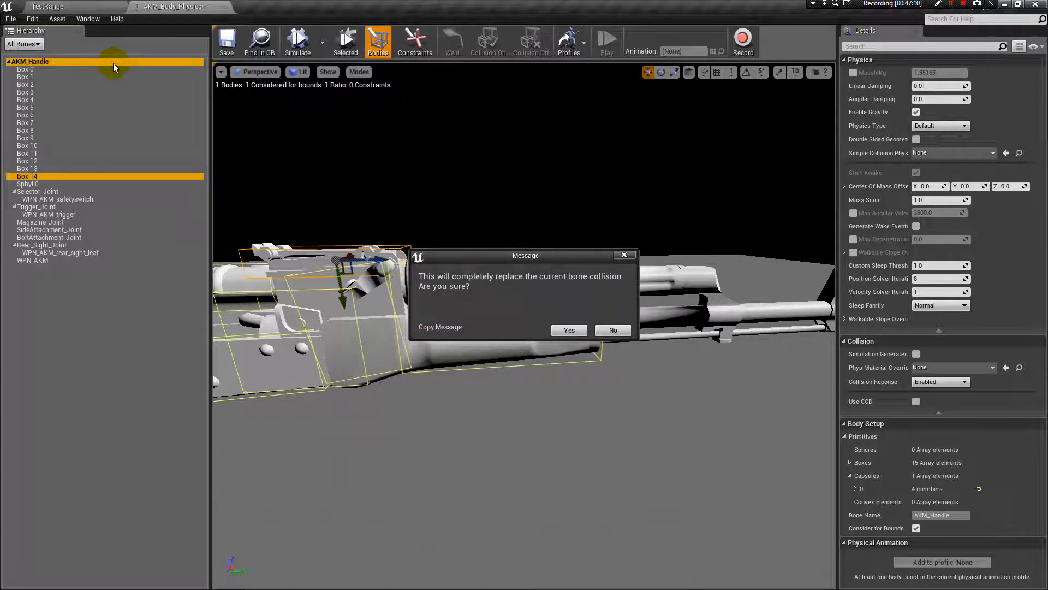
click(612, 330)
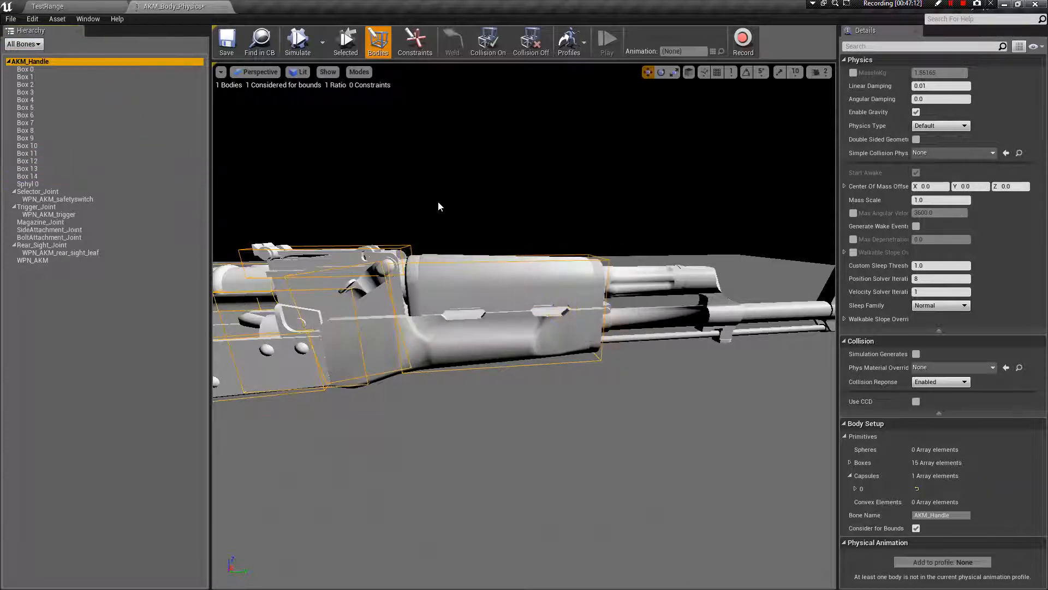
click(414, 181)
click(226, 41)
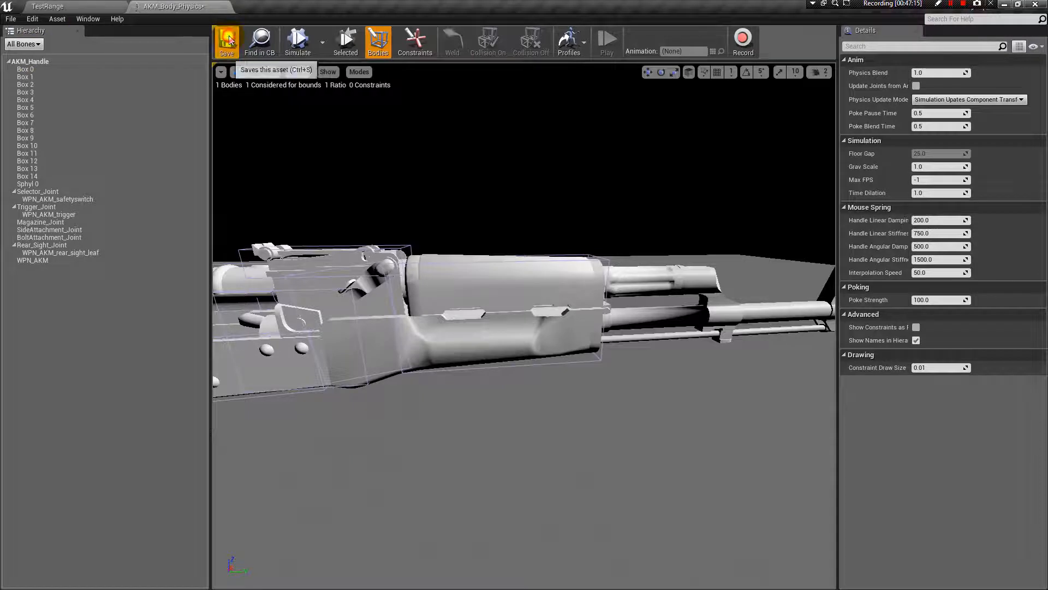
- Add a second capsule to AKM_Handle and thin it down to a slim tube
right_click(28, 62)
click(67, 101)
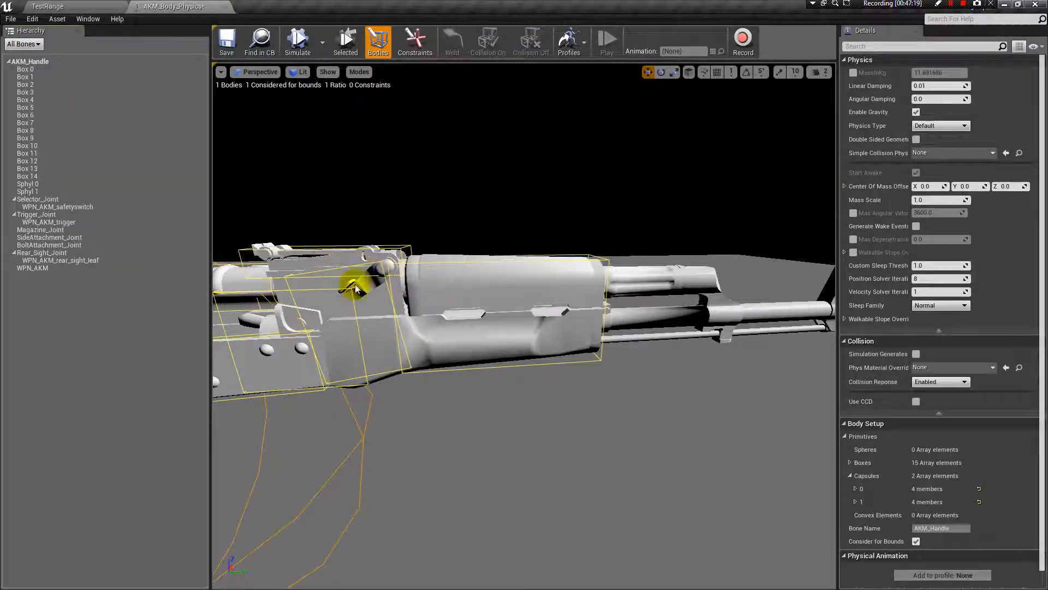
scroll(566, 432, down, 5)
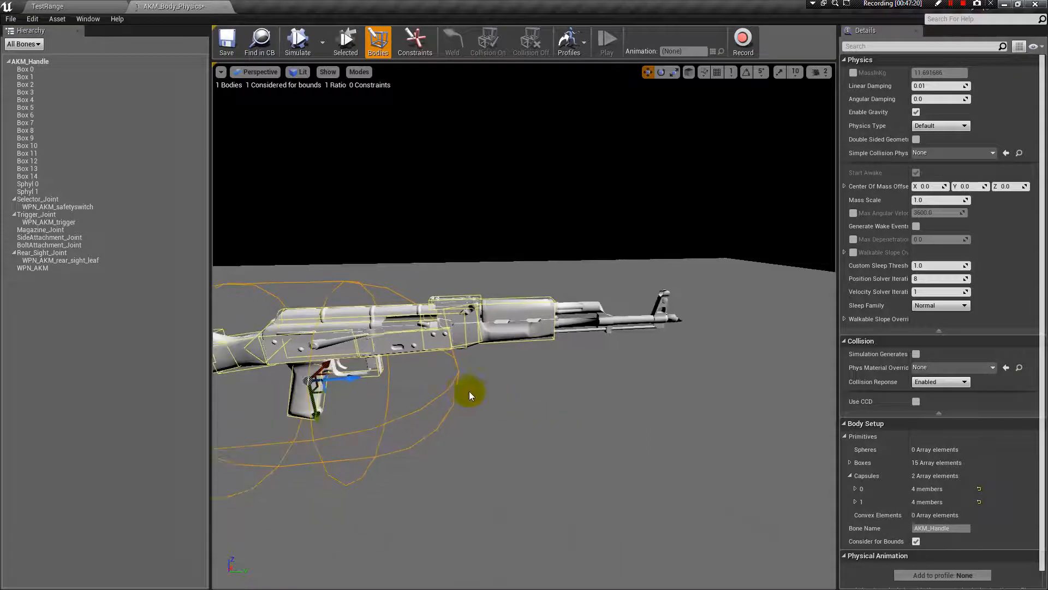
key(r)
drag(322, 418, 343, 451)
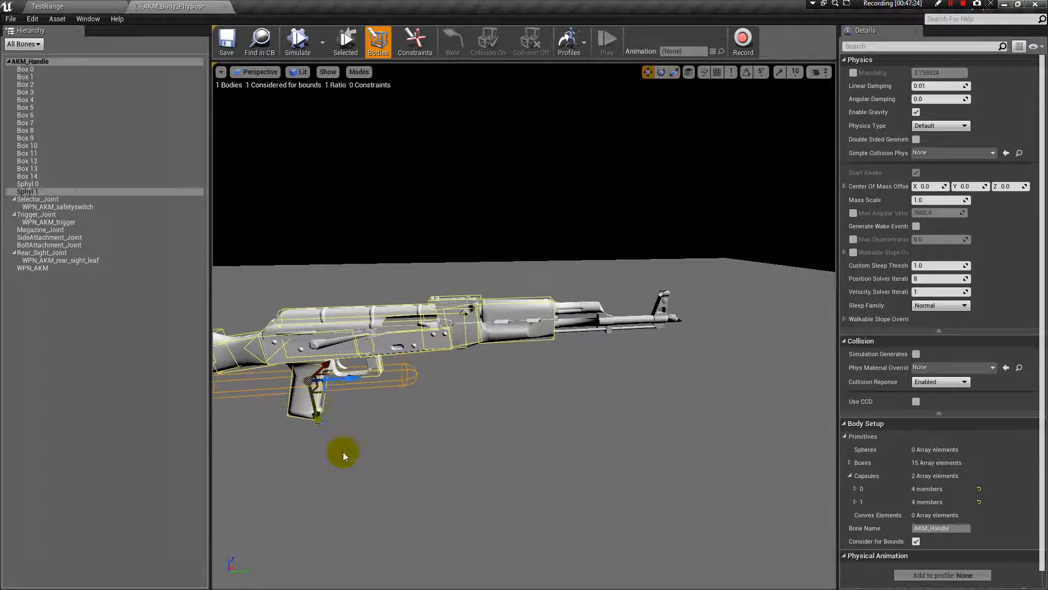
- Move the second capsule forward onto the barrel and adjust its radius and length to fit
drag(349, 378, 599, 365)
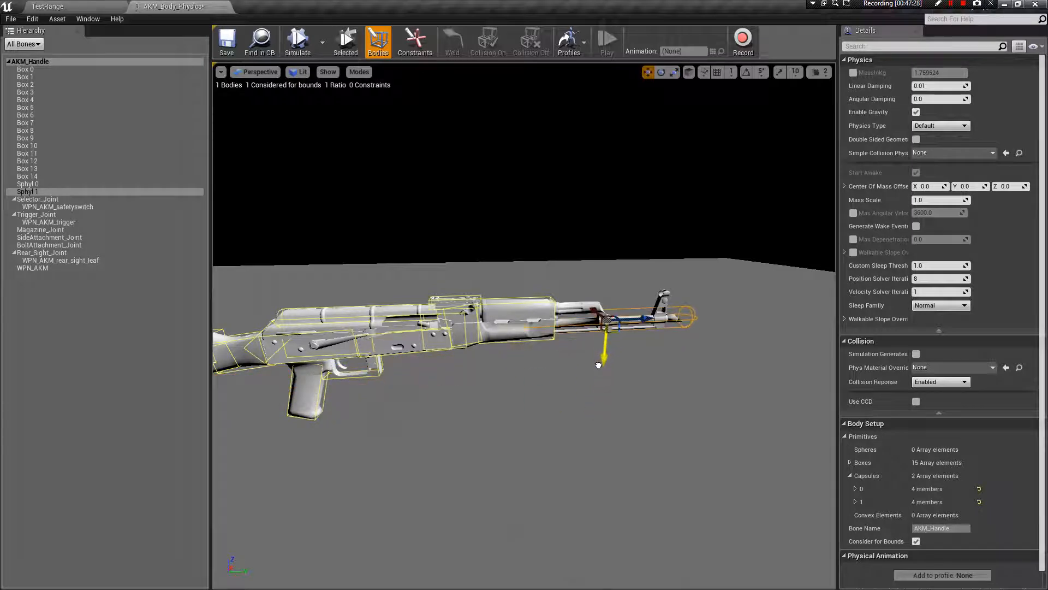
drag(677, 382, 656, 416)
key(r)
drag(475, 290, 464, 294)
drag(542, 369, 616, 350)
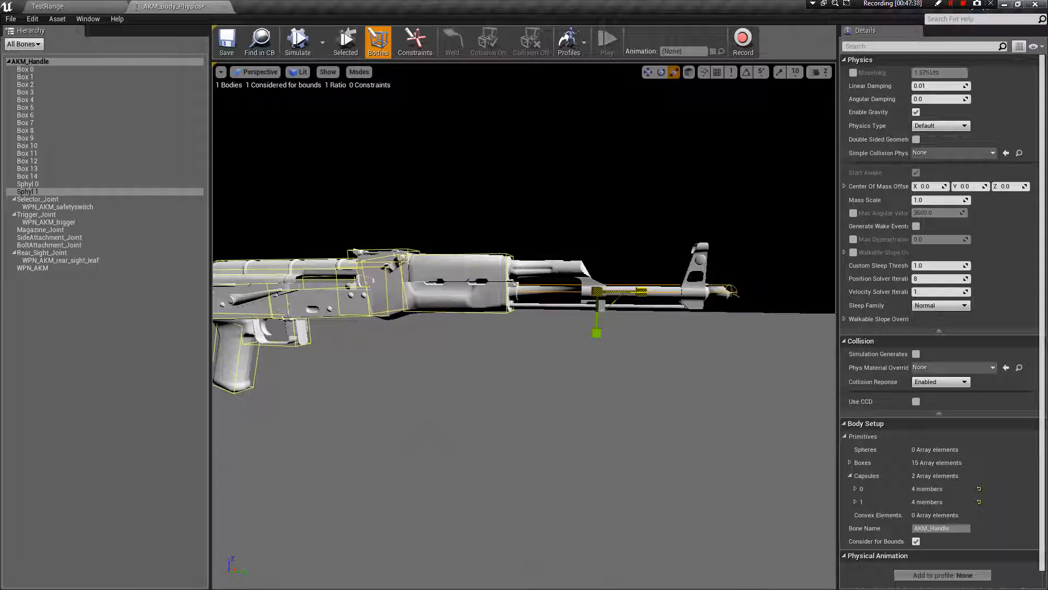
drag(615, 350, 611, 313)
key(w)
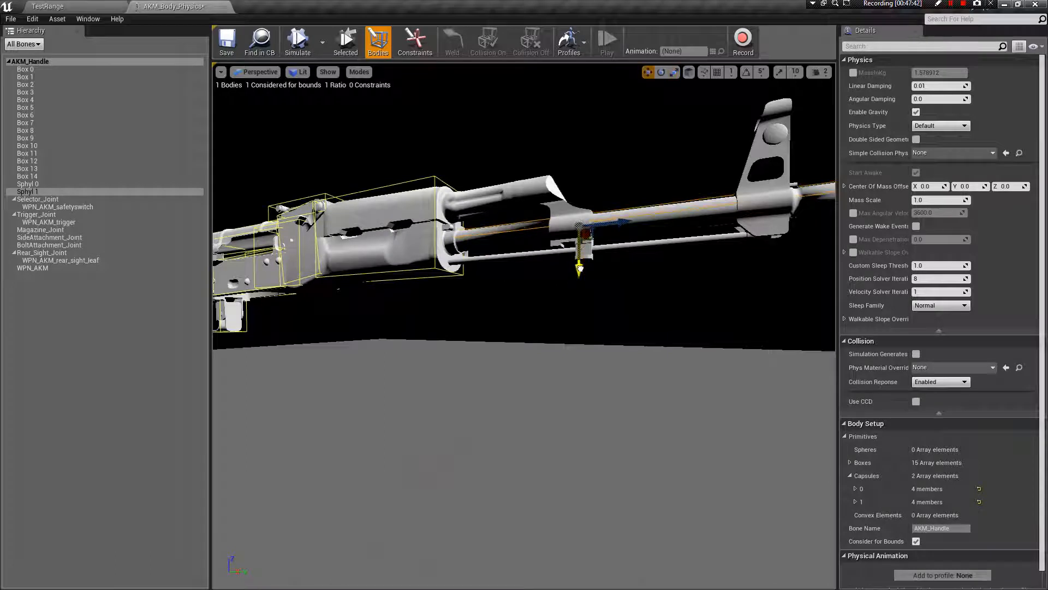
click(604, 228)
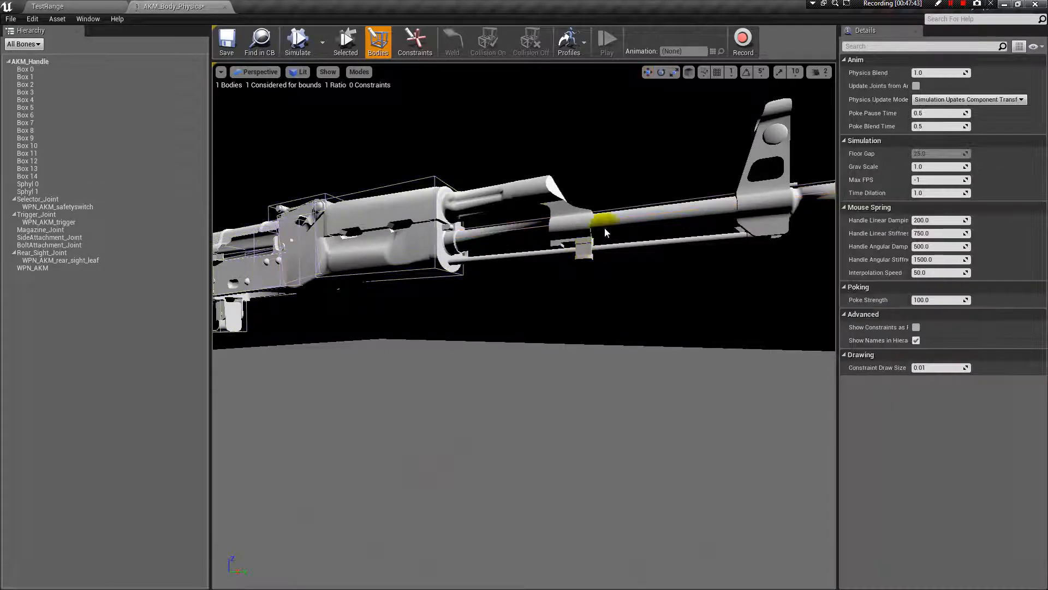
click(31, 62)
click(27, 191)
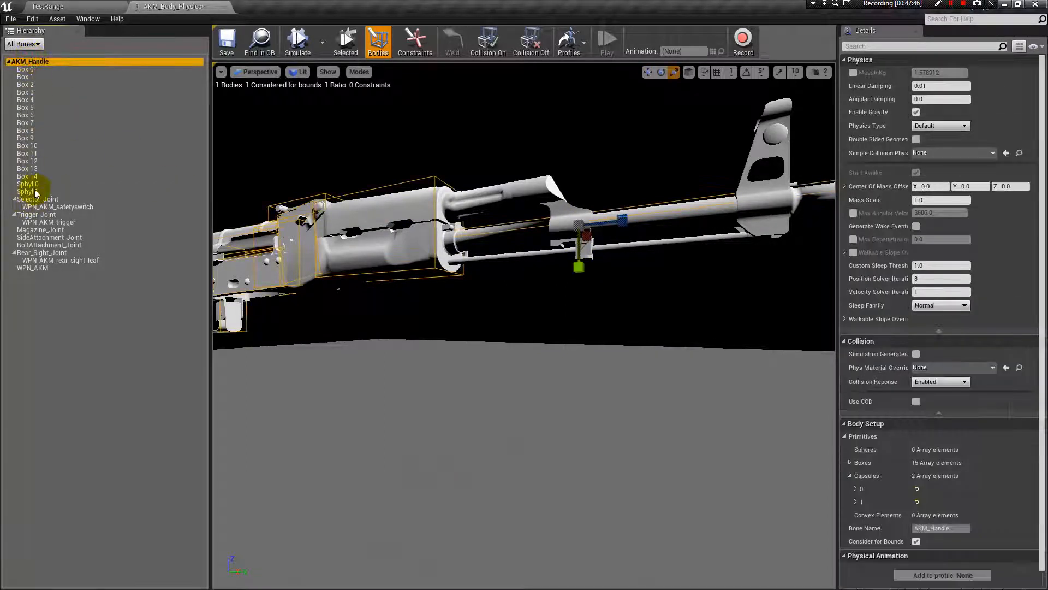
click(33, 185)
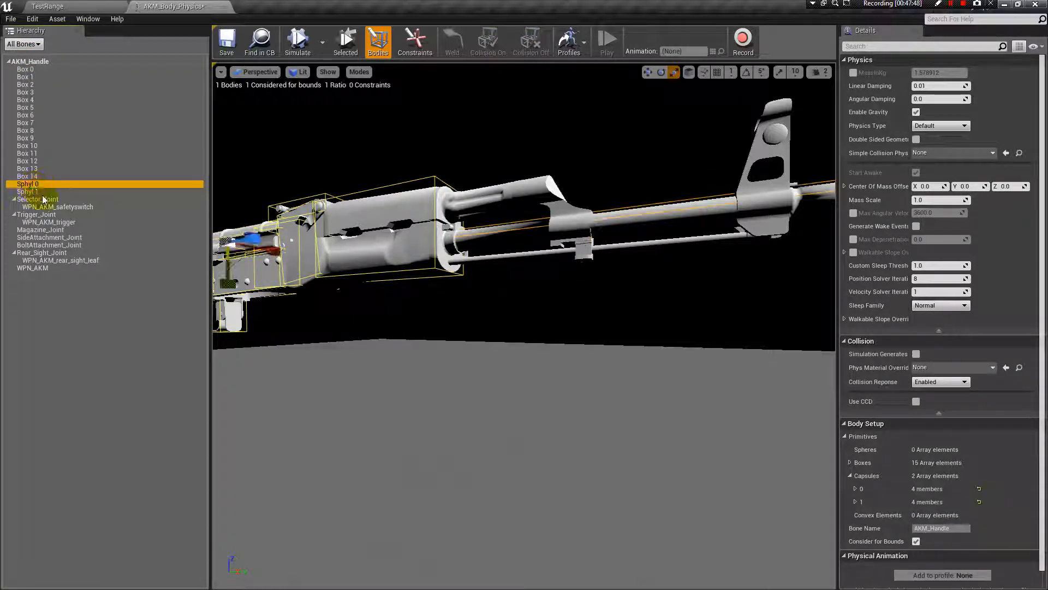
click(39, 191)
click(439, 369)
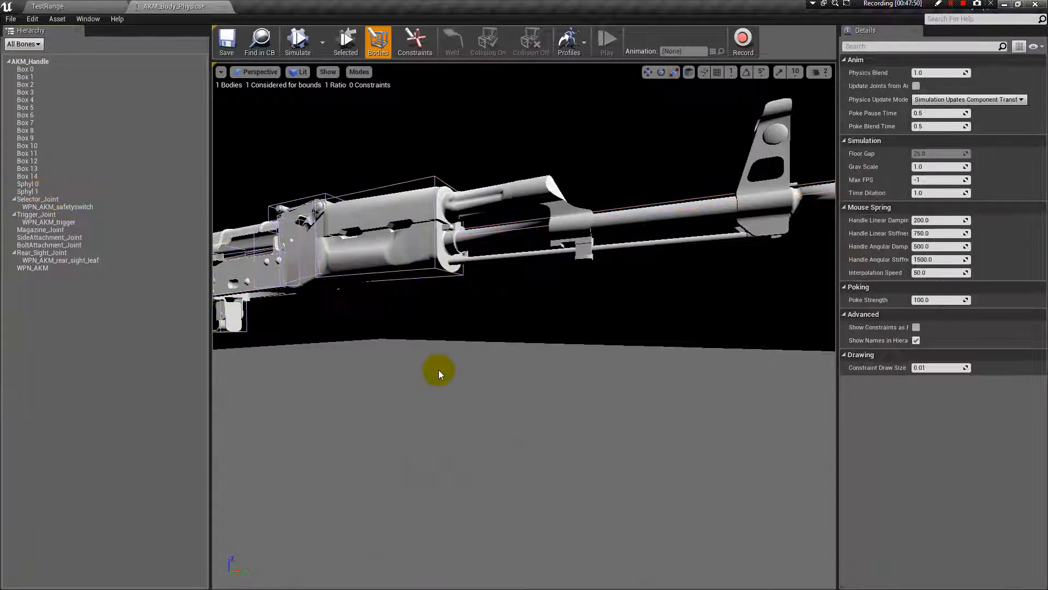
- Duplicate the barrel capsule, Sphyl 1, to make a third capsule
scroll(637, 405, down, 10)
alt+drag(278, 225, 277, 248)
click(41, 193)
scroll(412, 263, up, 5)
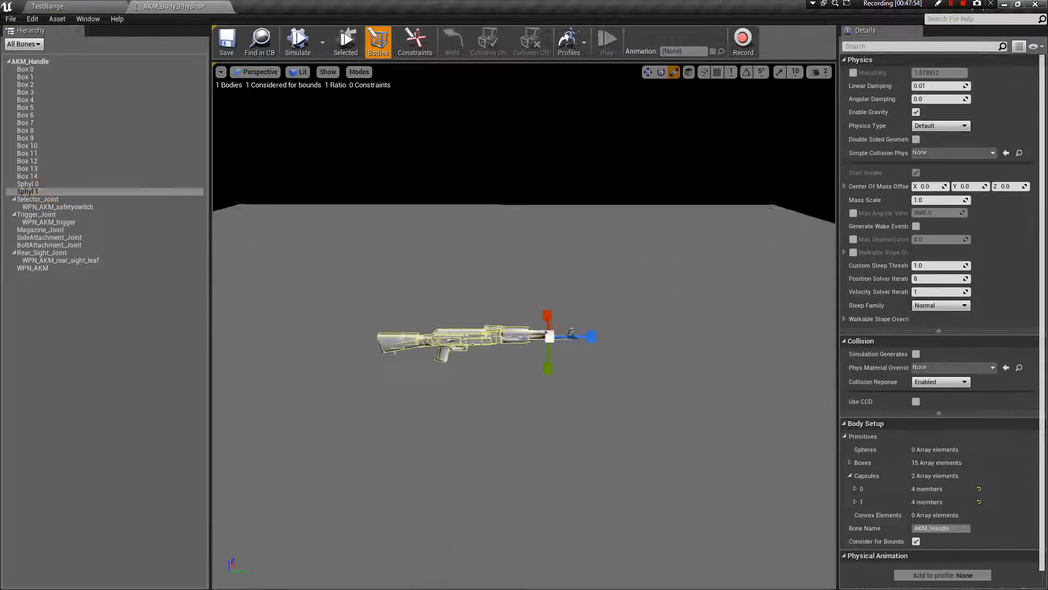
right_click(58, 192)
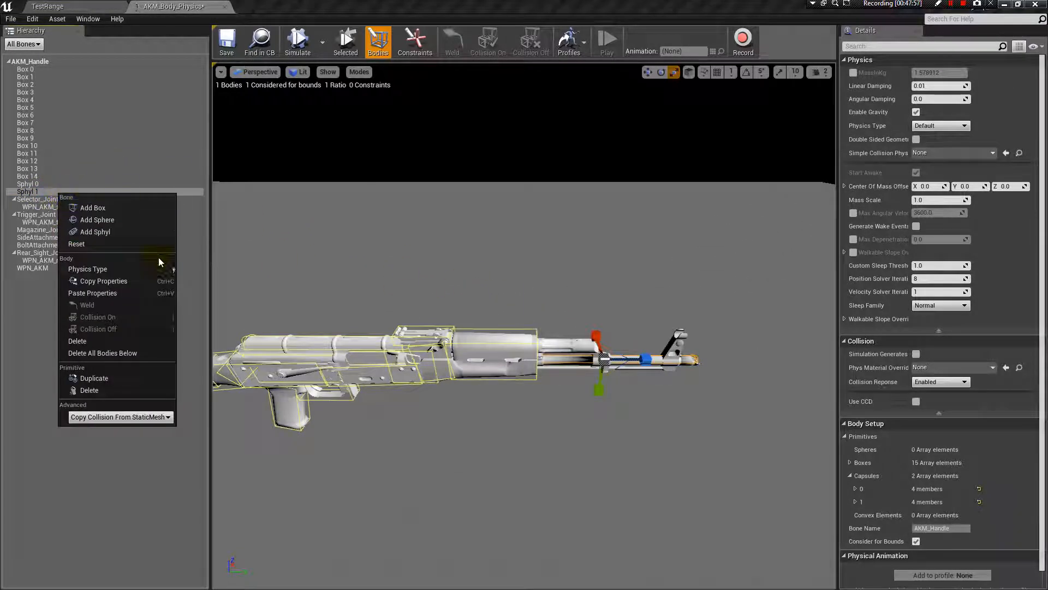
click(145, 378)
alt+drag(566, 424, 644, 437)
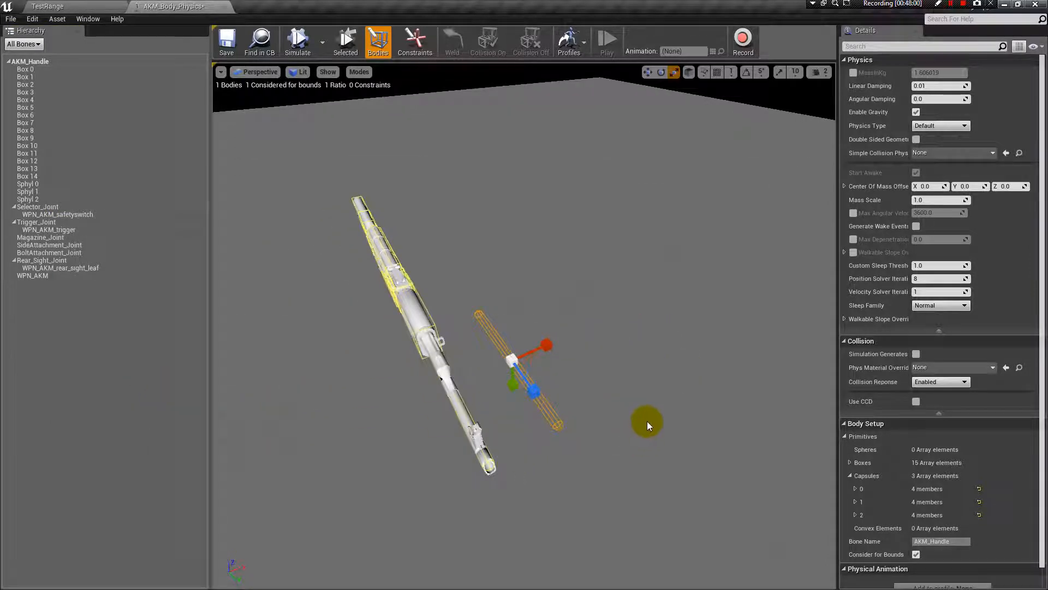
- Move the duplicated capsule above the barrel at gas tube height and shorten it
key(w)
drag(546, 345, 549, 384)
drag(573, 326, 573, 308)
key(r)
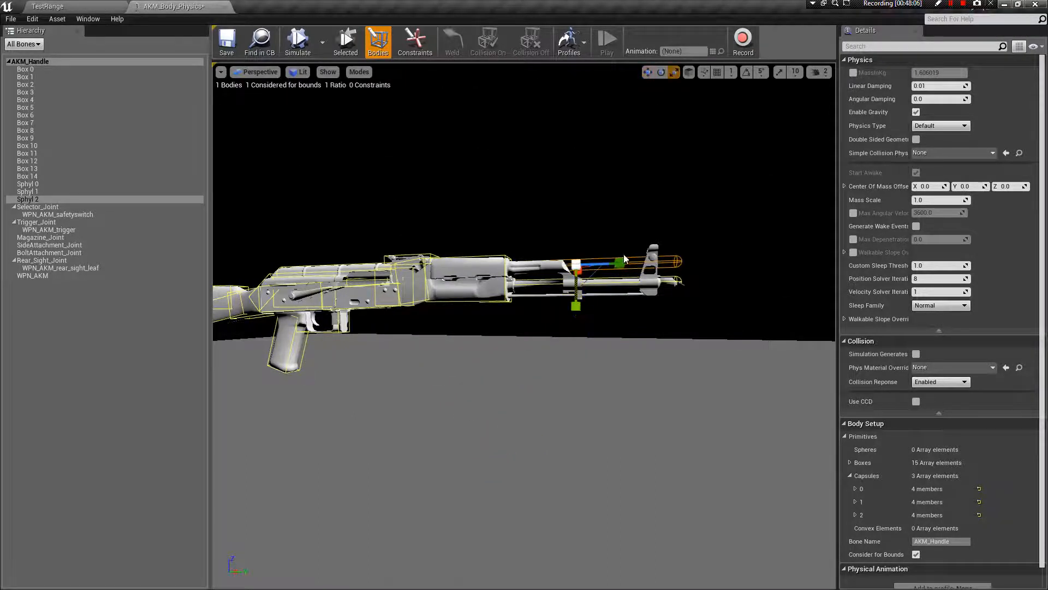
drag(619, 263, 610, 264)
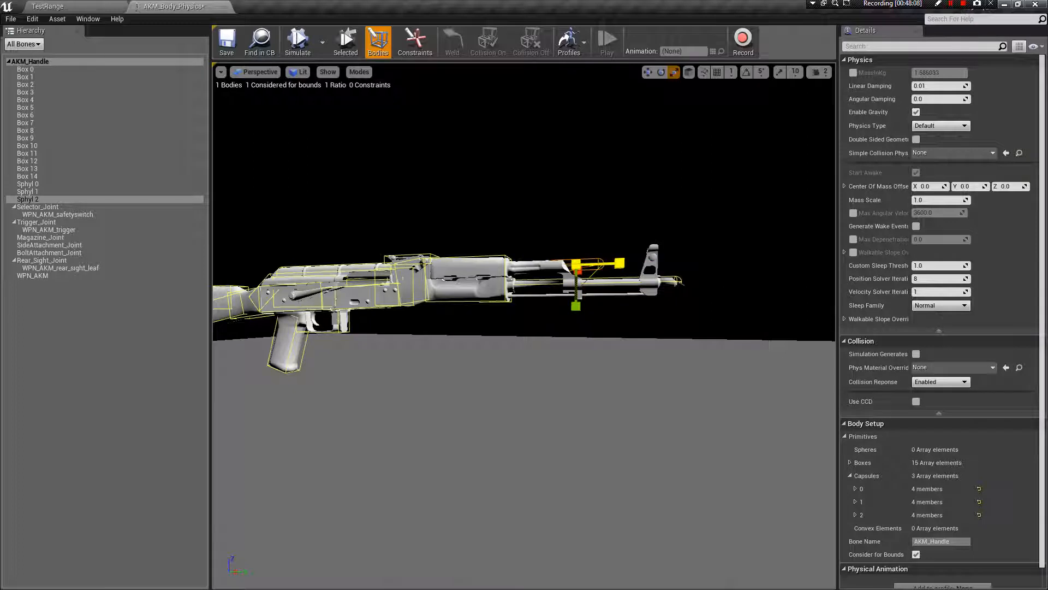
- Slide the third capsule back onto the gas tube and adjust its radius and length to fit the tube
key(w)
drag(617, 262, 583, 266)
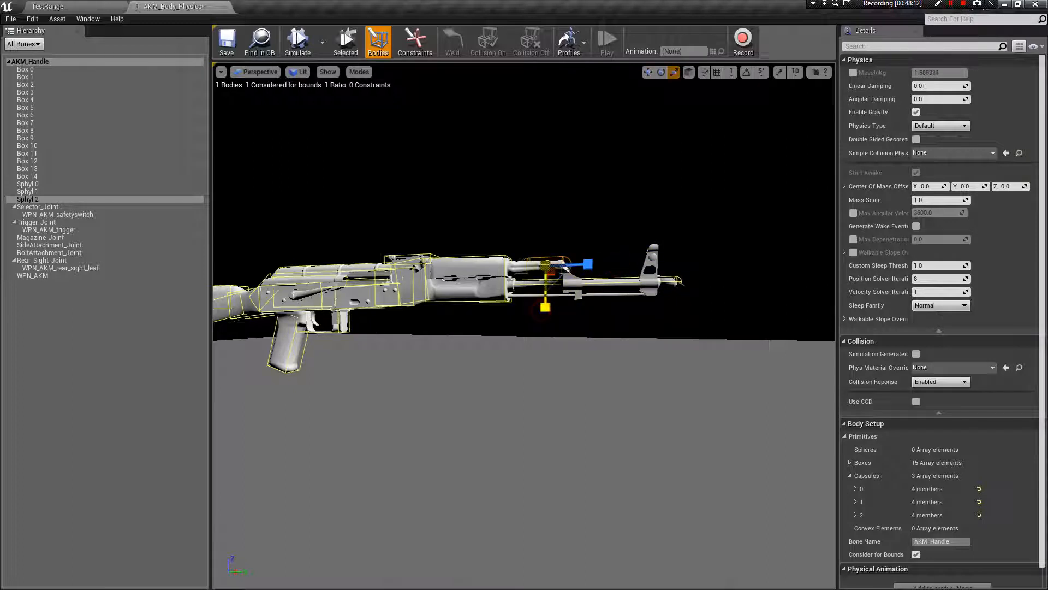
drag(546, 308, 546, 310)
drag(586, 280, 573, 280)
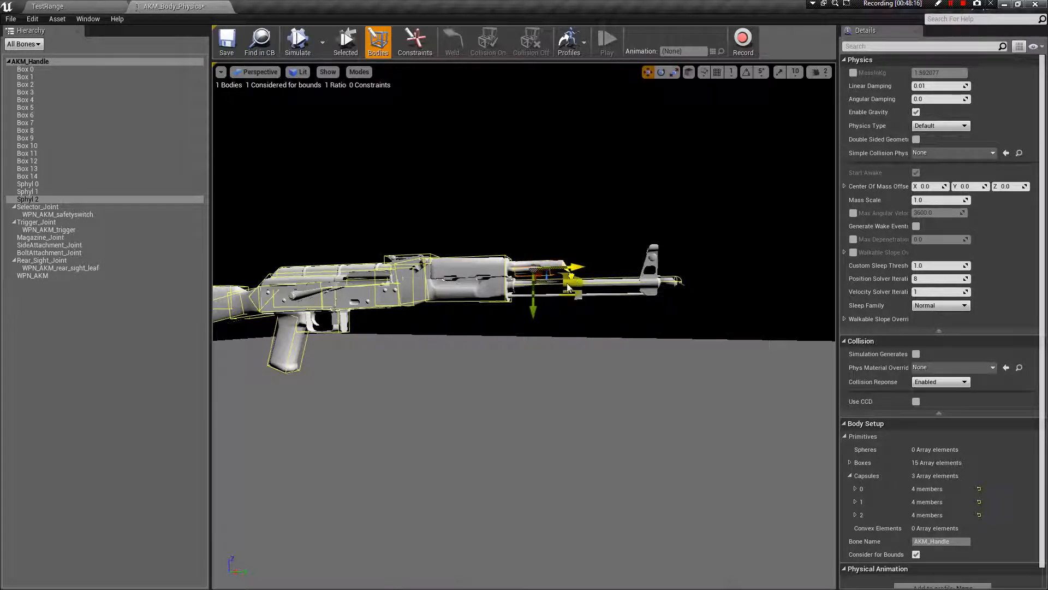
click(564, 282)
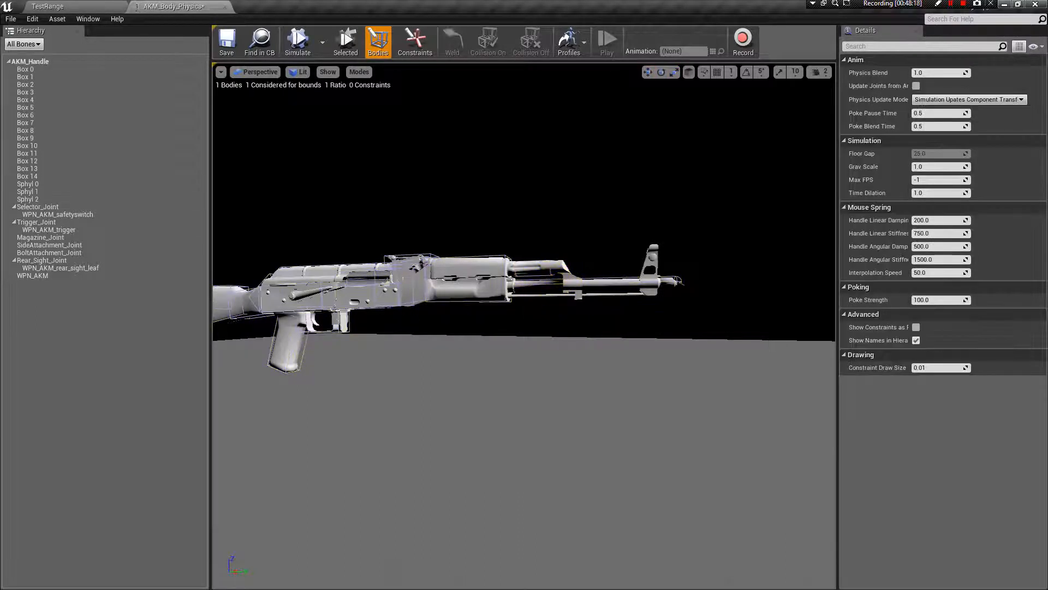
scroll(534, 284, up, 5)
click(599, 219)
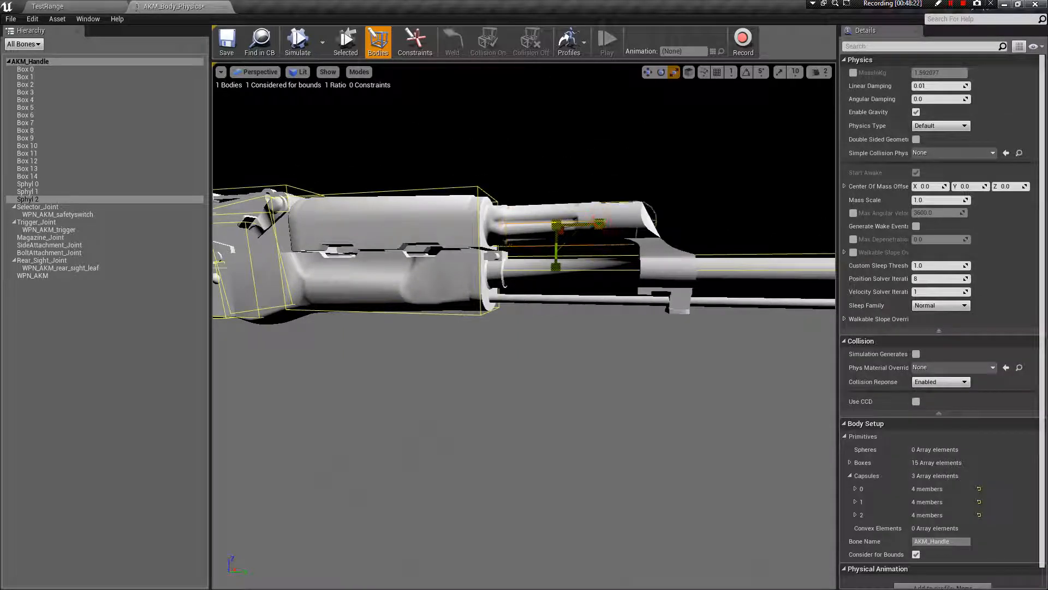
scroll(615, 330, down, 4)
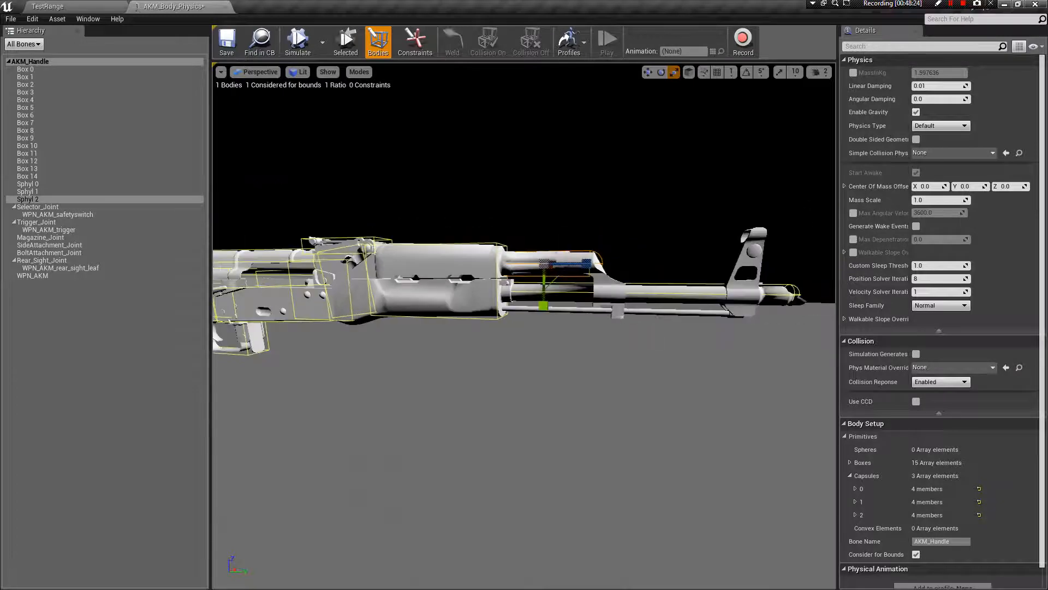
- Duplicate the barrel capsule, Sphyl 1, and move the copy down onto the cleaning rod beneath the barrel
click(673, 304)
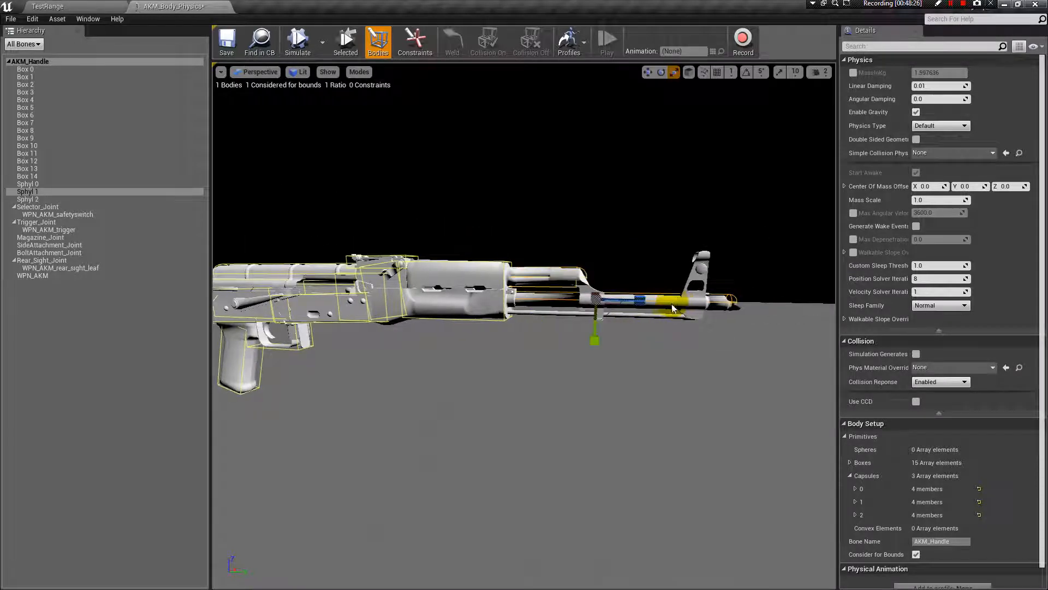
right_click(37, 192)
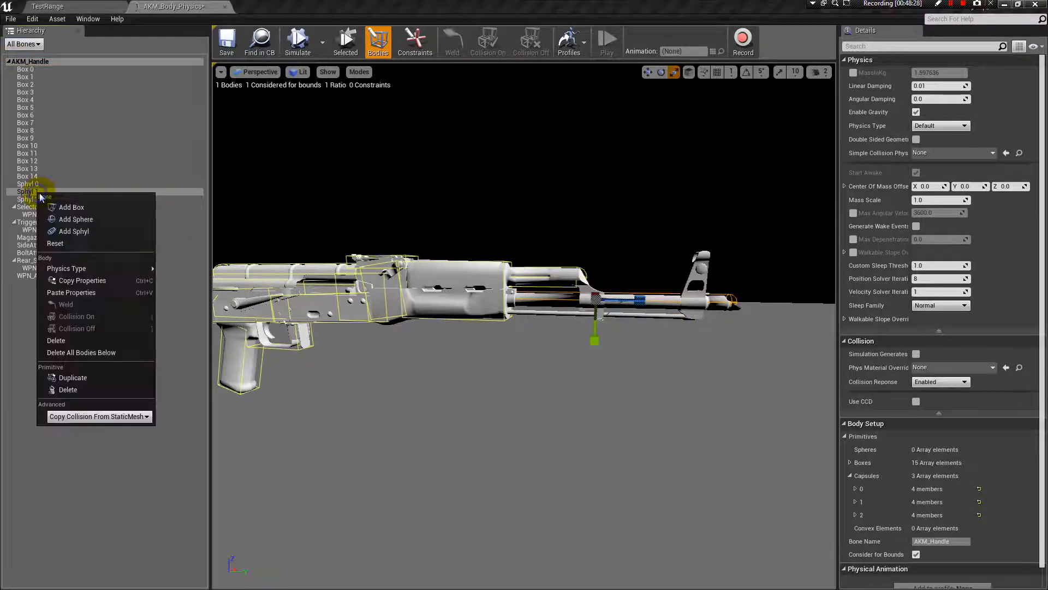
click(123, 377)
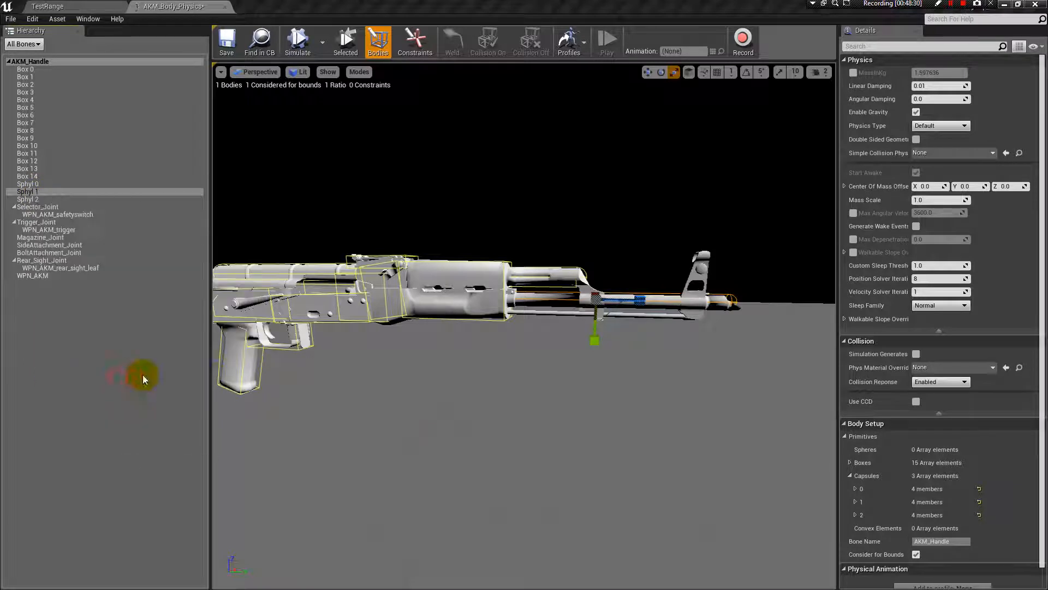
alt+drag(633, 357, 631, 385)
key(w)
drag(555, 346, 598, 374)
drag(591, 336, 591, 350)
- Adjust the fourth capsule's length, radius and position so it fits the cleaning rod beneath the barrel
key(r)
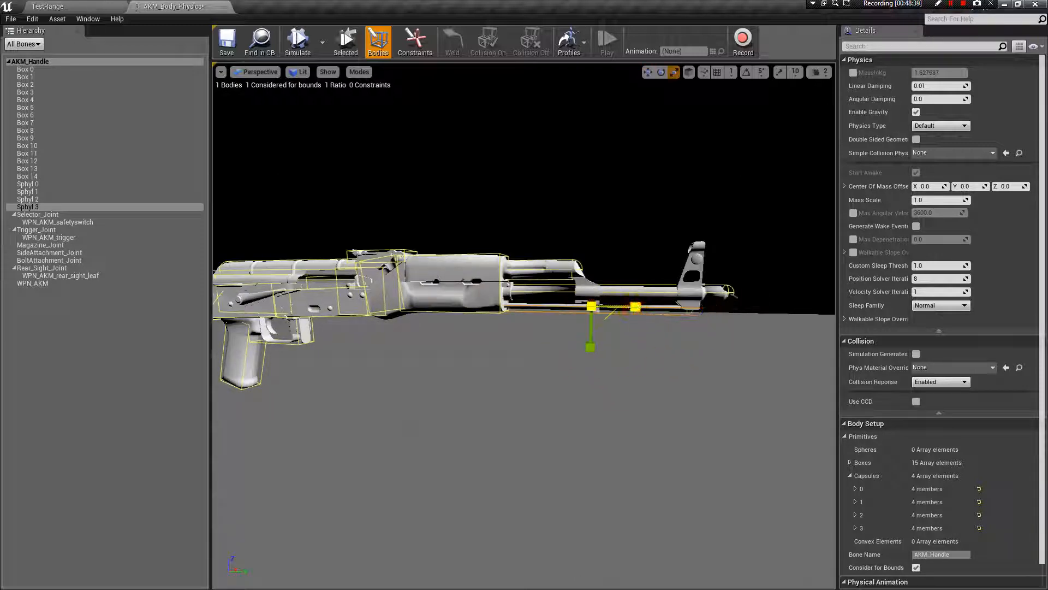
key(w)
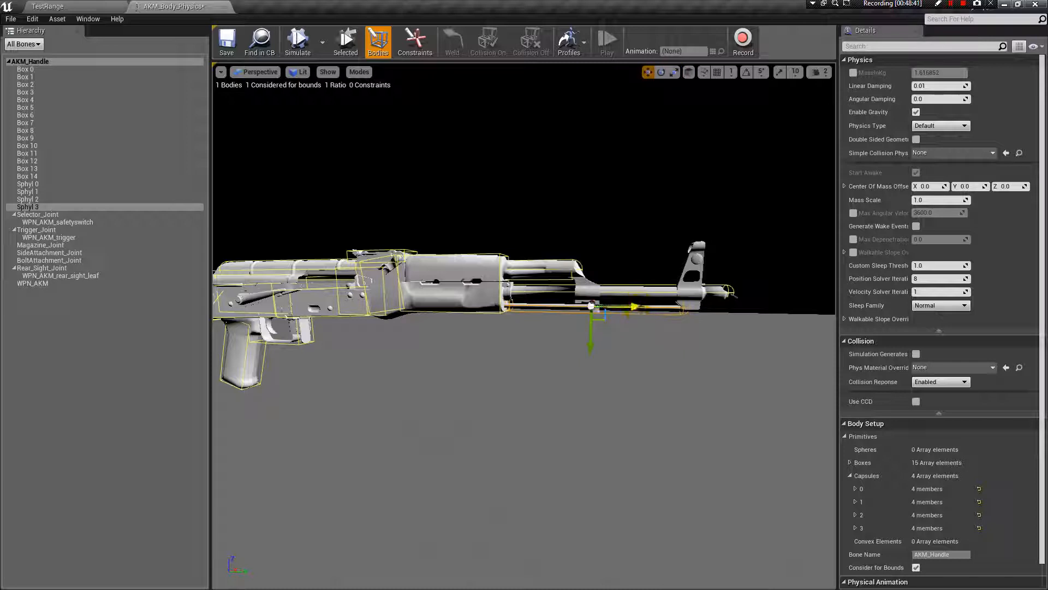
key(r)
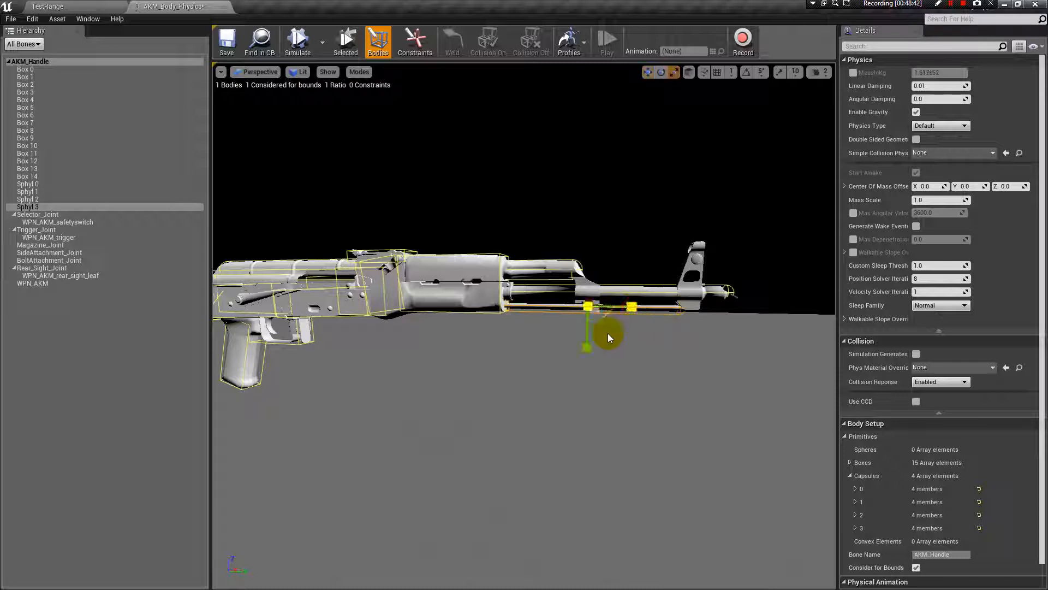
drag(587, 346, 650, 343)
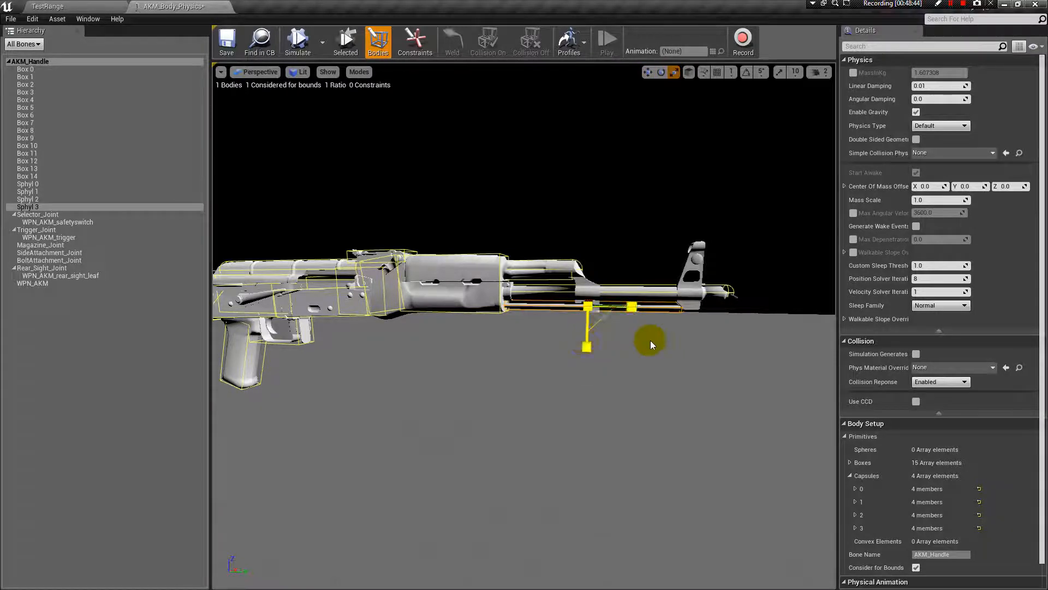
right_drag(651, 343, 611, 353)
right_drag(484, 307, 484, 306)
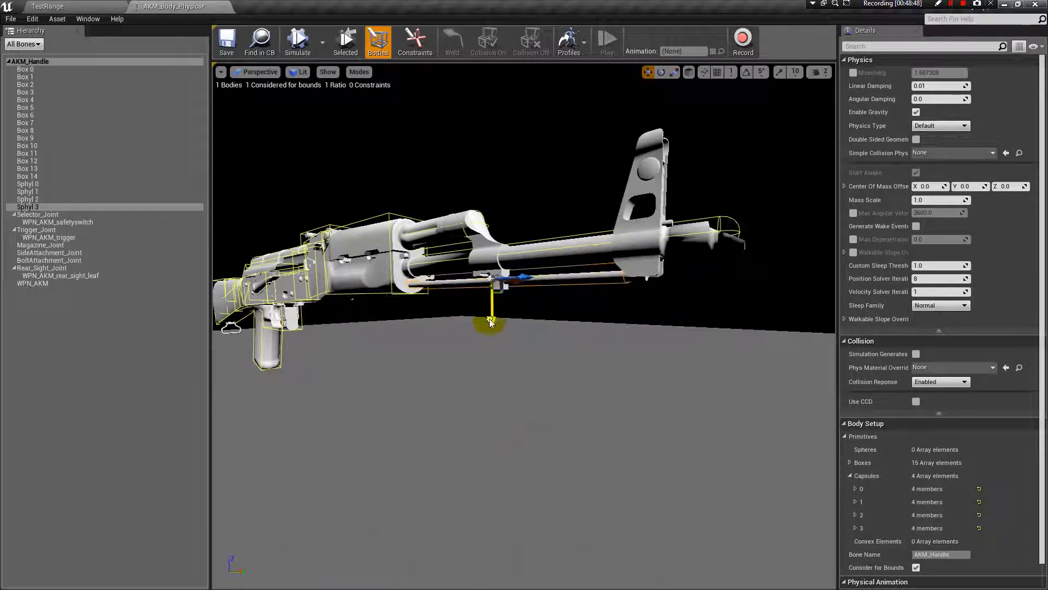
click(580, 343)
right_drag(550, 337, 619, 362)
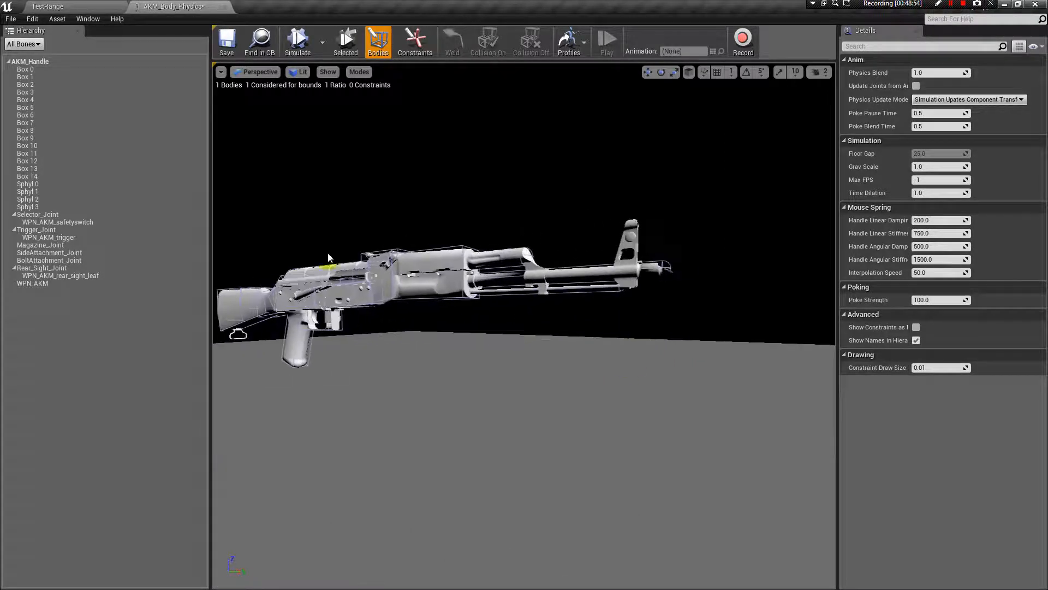
- Add a collision box to the AKM_Handle body and move it forward onto the front sight post
click(48, 61)
right_click(48, 61)
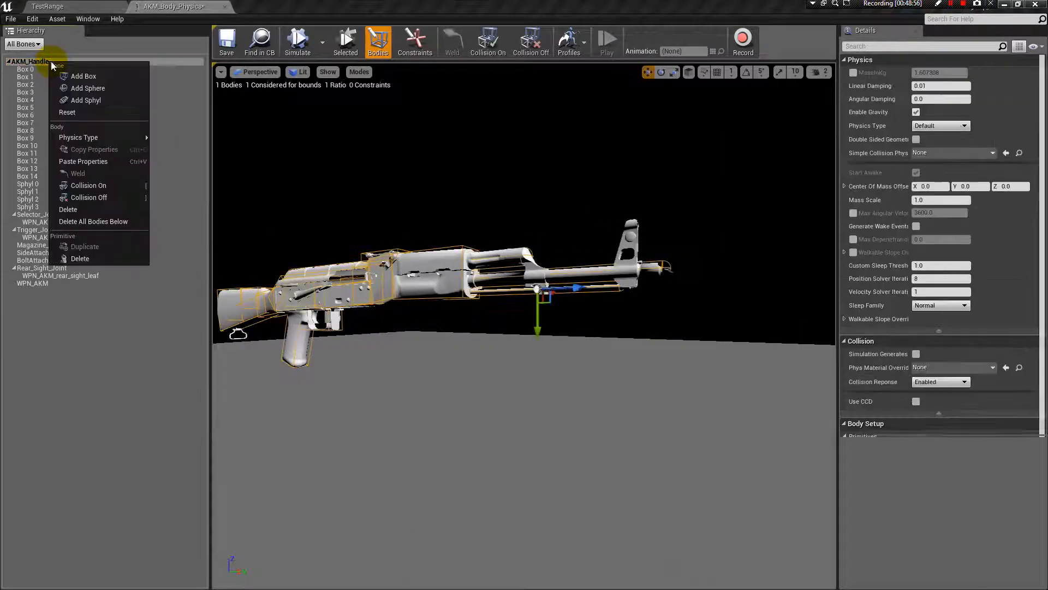
click(83, 77)
right_drag(317, 335, 262, 356)
drag(262, 352, 687, 313)
right_drag(728, 333, 671, 356)
mouse_move(668, 342)
mouse_down()
mouse_move(636, 344)
mouse_move(676, 343)
mouse_move(667, 348)
mouse_up()
key(w)
alt+drag(725, 345, 502, 299)
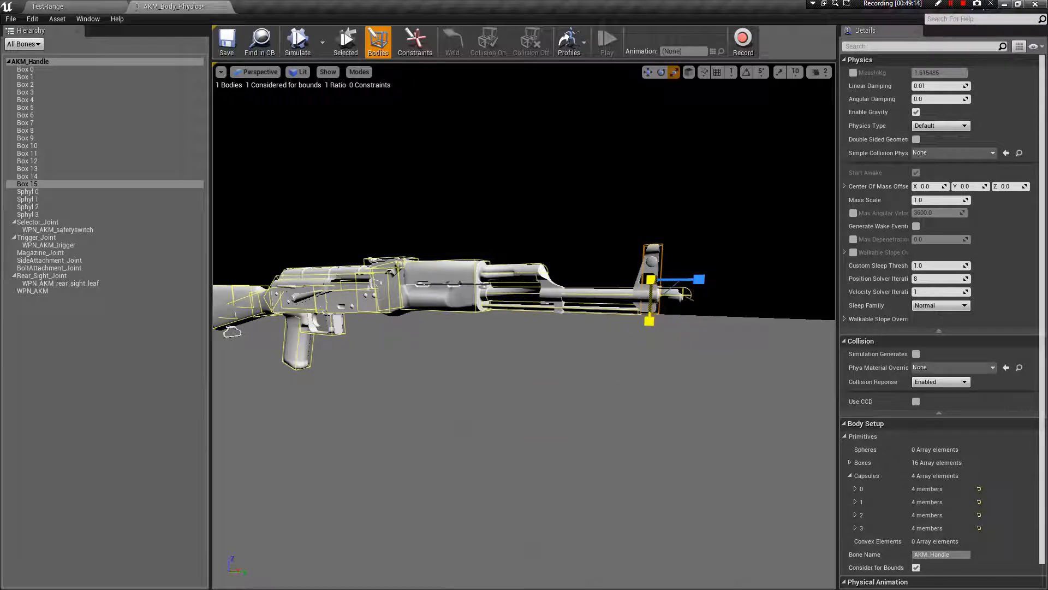
- Fine-tune the new box's height, depth and position so it encloses the front sight block
drag(649, 321, 650, 323)
key(w)
drag(700, 279, 698, 280)
key(r)
key(w)
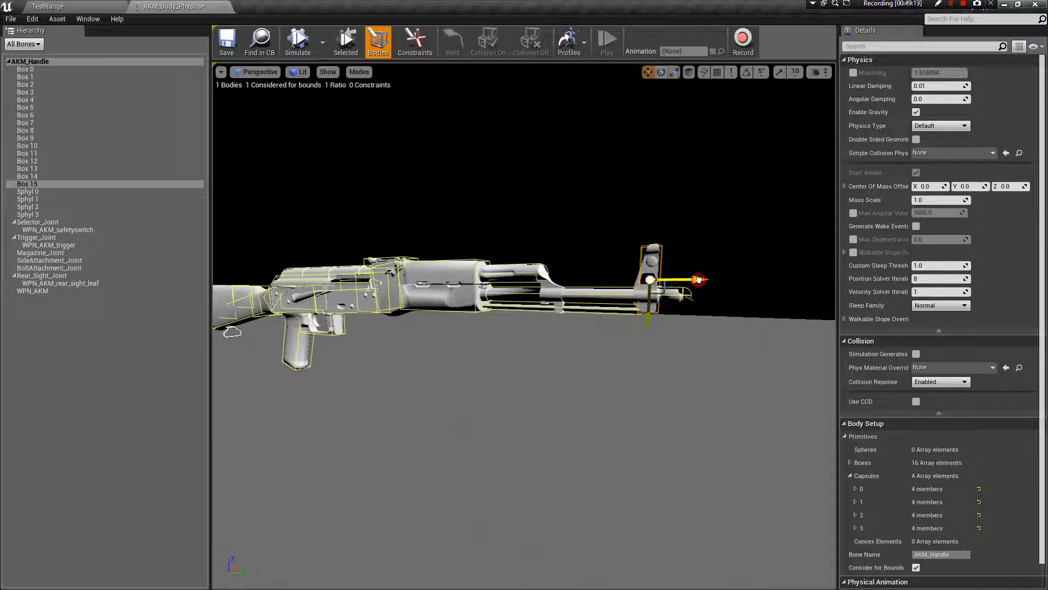
click(658, 354)
- Simulate the physics asset and toss the rifle around to test its collision against the floor
drag(631, 390, 630, 423)
drag(457, 362, 485, 385)
click(297, 42)
ctrl+click(457, 411)
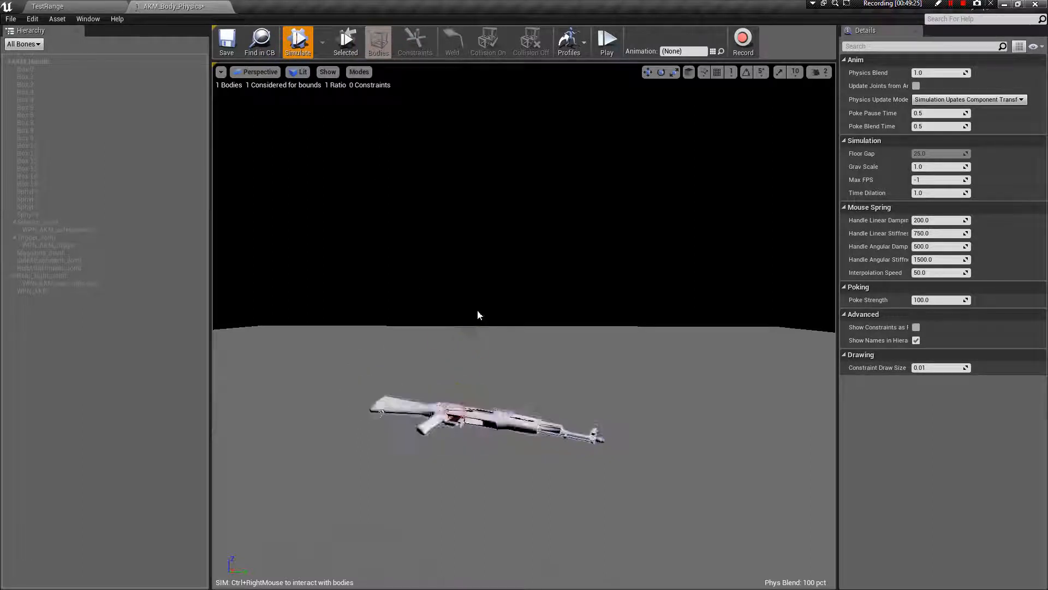
ctrl+right_drag(464, 421, 519, 350)
ctrl+right_drag(496, 415, 508, 254)
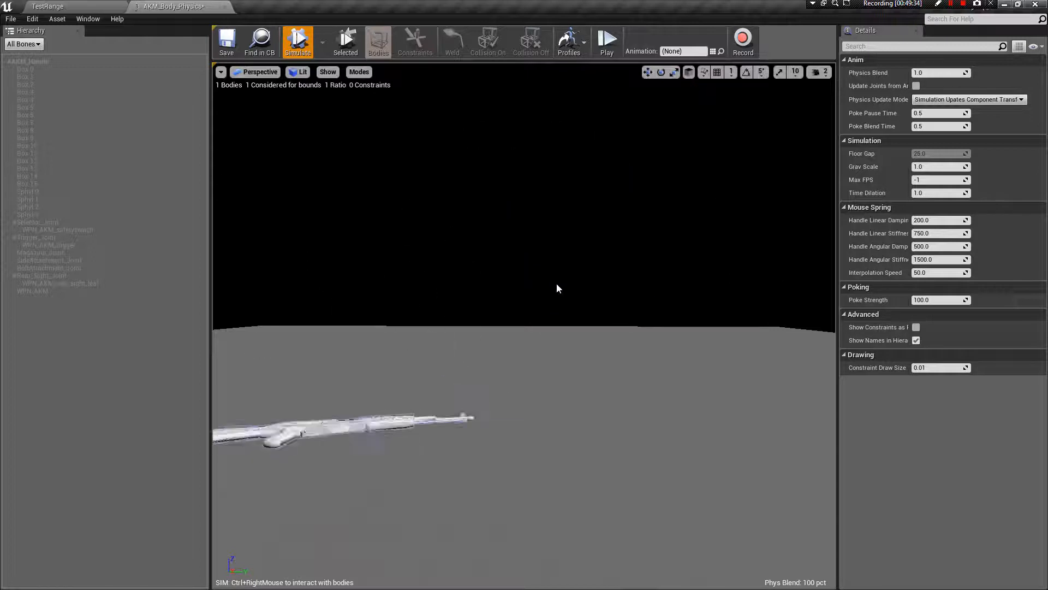
- Save the AKM body physics asset, stop the simulation and close the asset
click(229, 48)
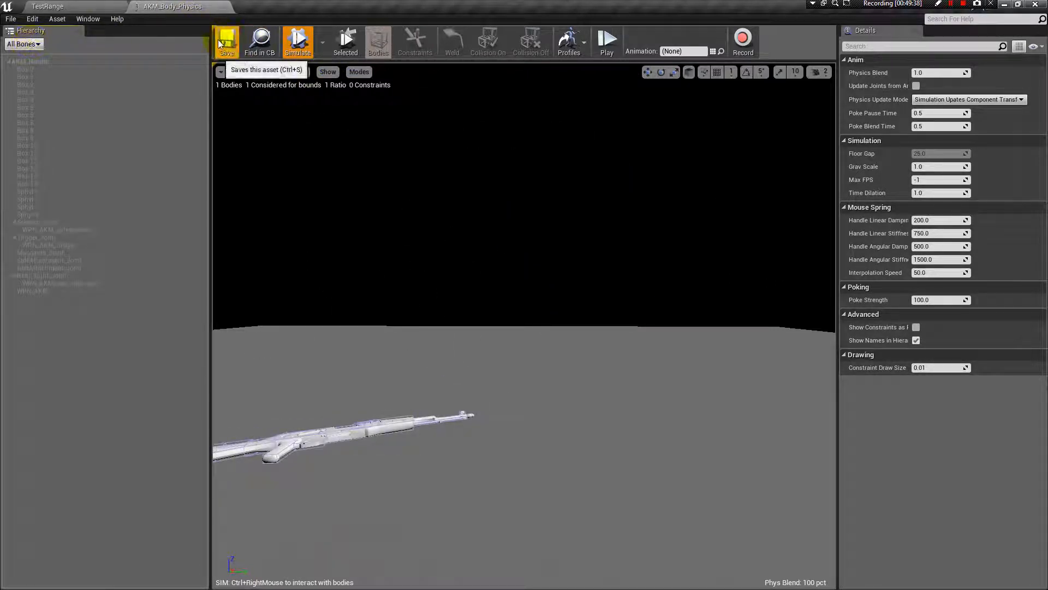
click(298, 42)
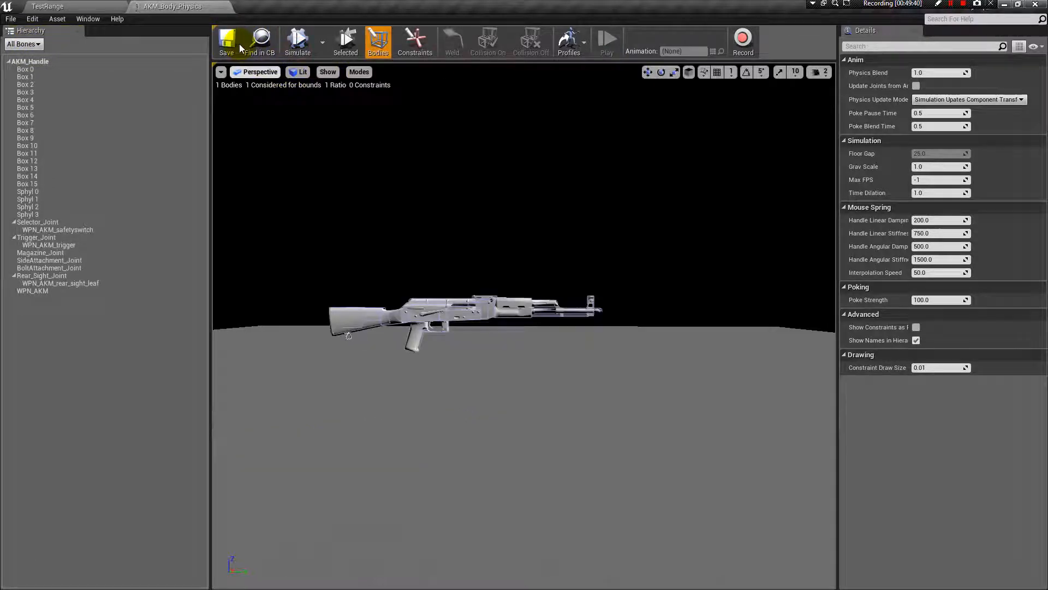
click(226, 6)
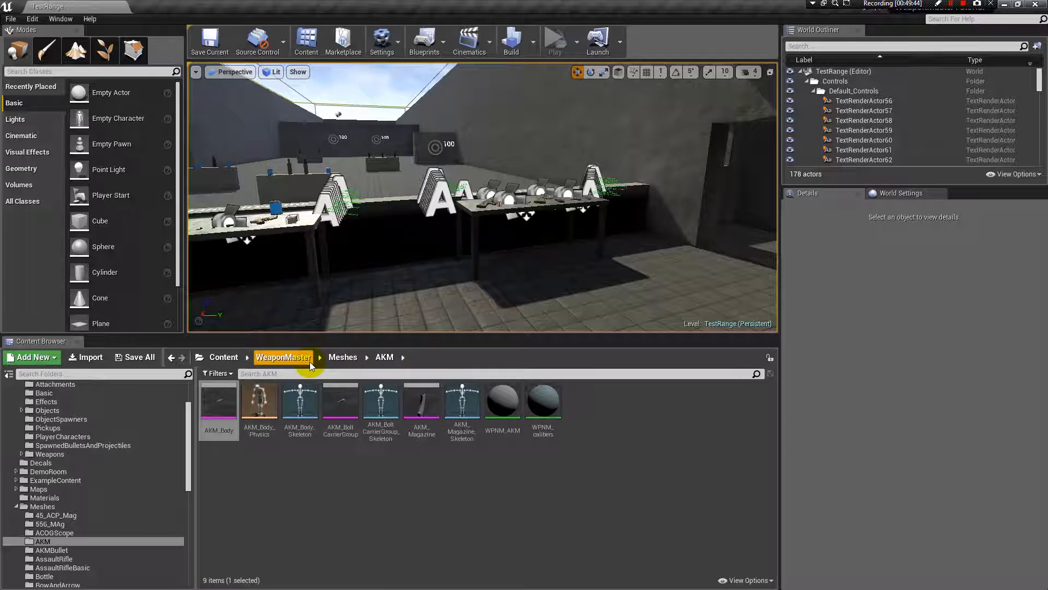
- Assign AKM_Body_Physics as the physics asset of the AKM_Body skeletal mesh, then save and close the mesh
double_click(226, 401)
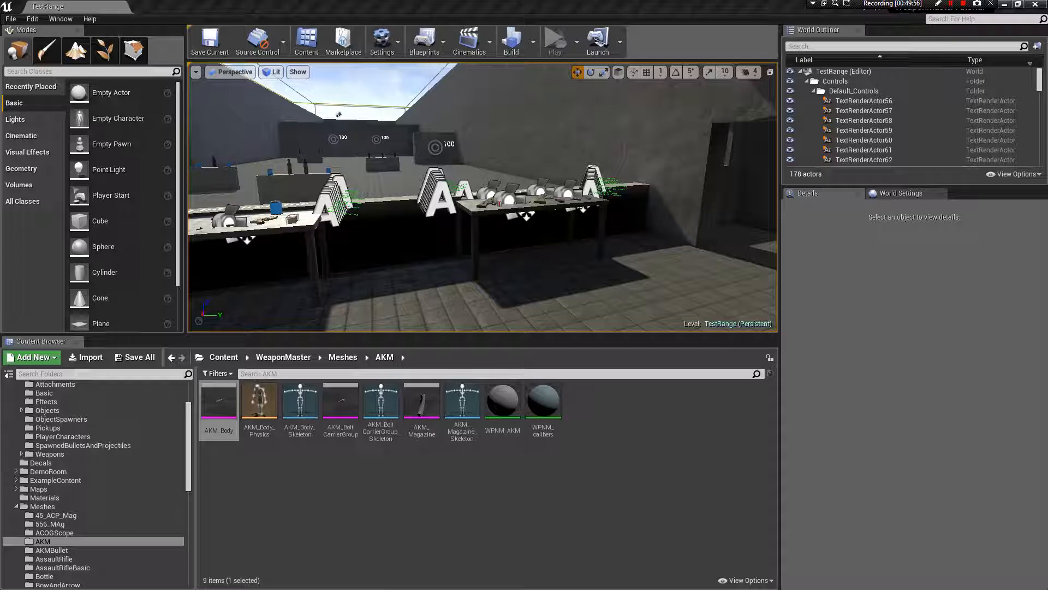
double_click(218, 401)
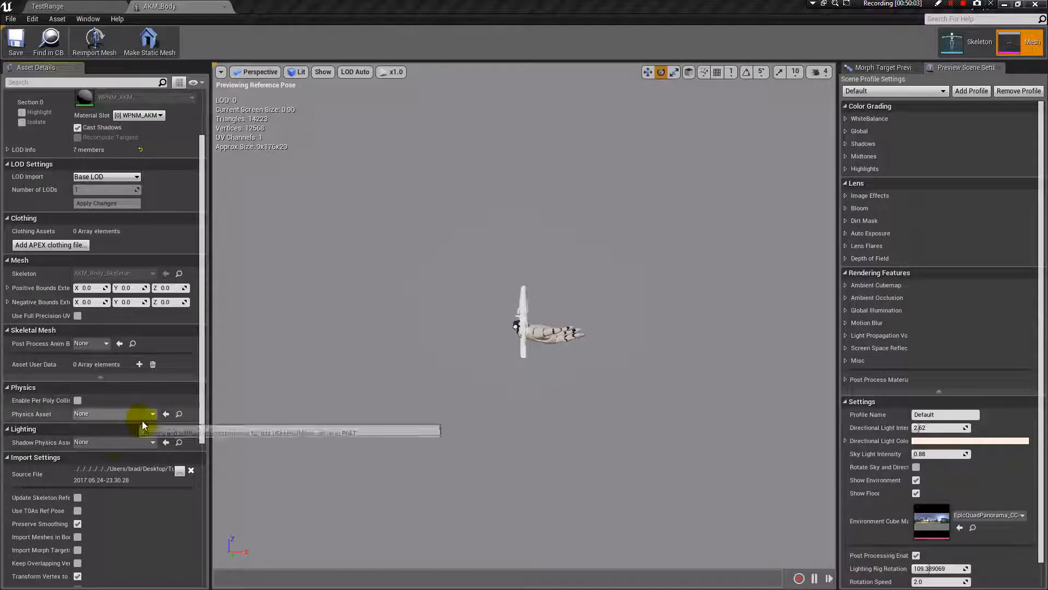
click(155, 413)
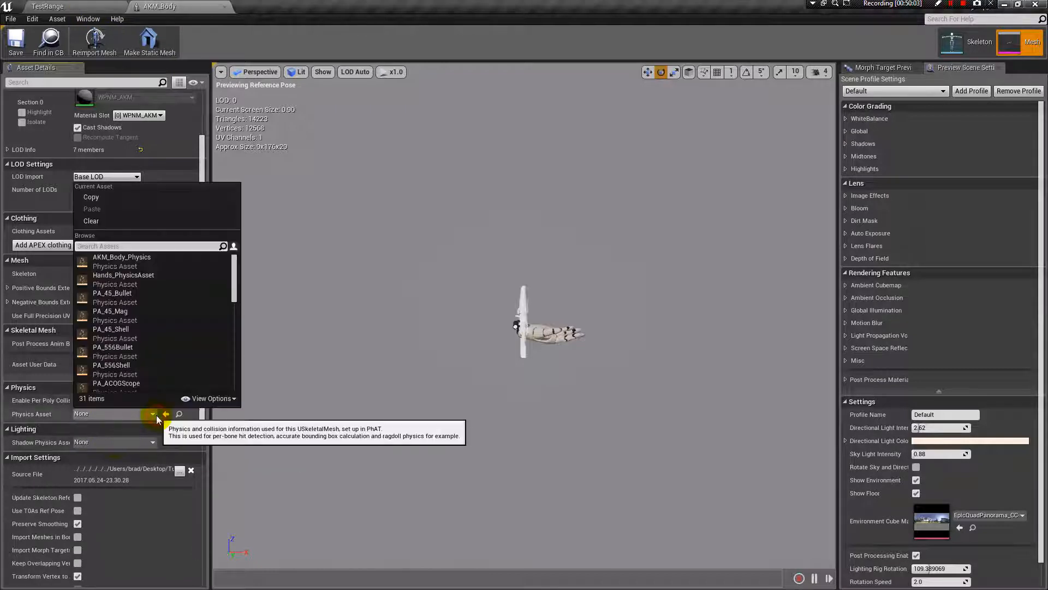
click(139, 262)
click(22, 43)
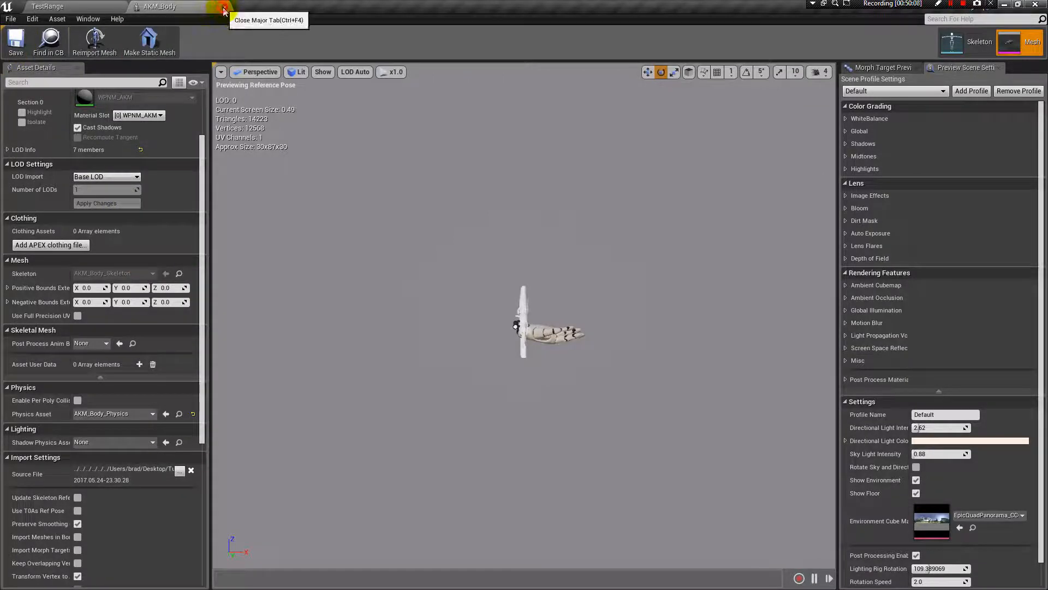
click(224, 8)
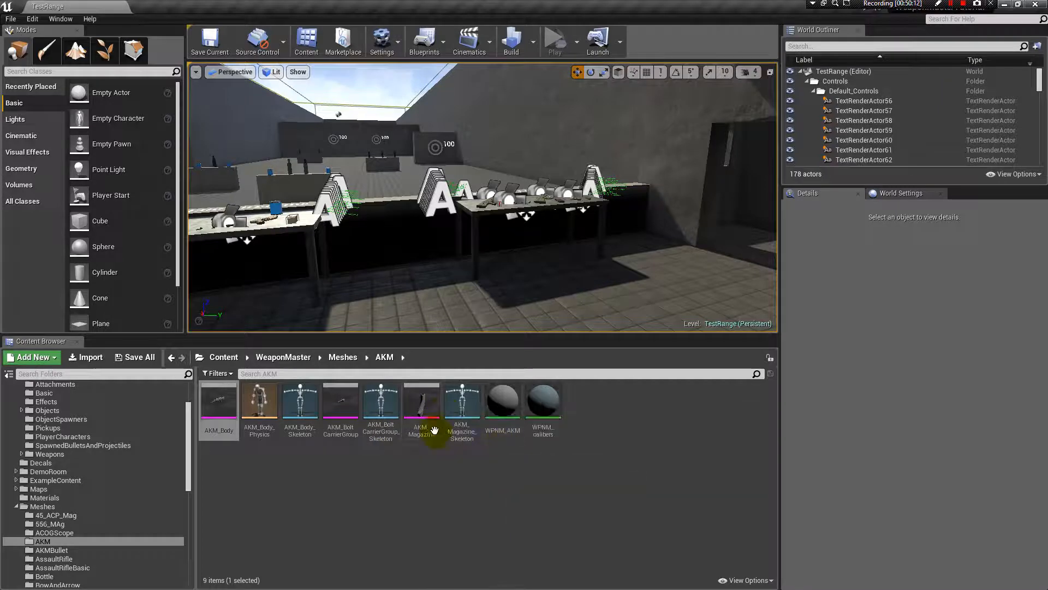
- Create a physics asset for the AKM_Magazine skeletal mesh with the default settings, without assigning it
right_click(427, 419)
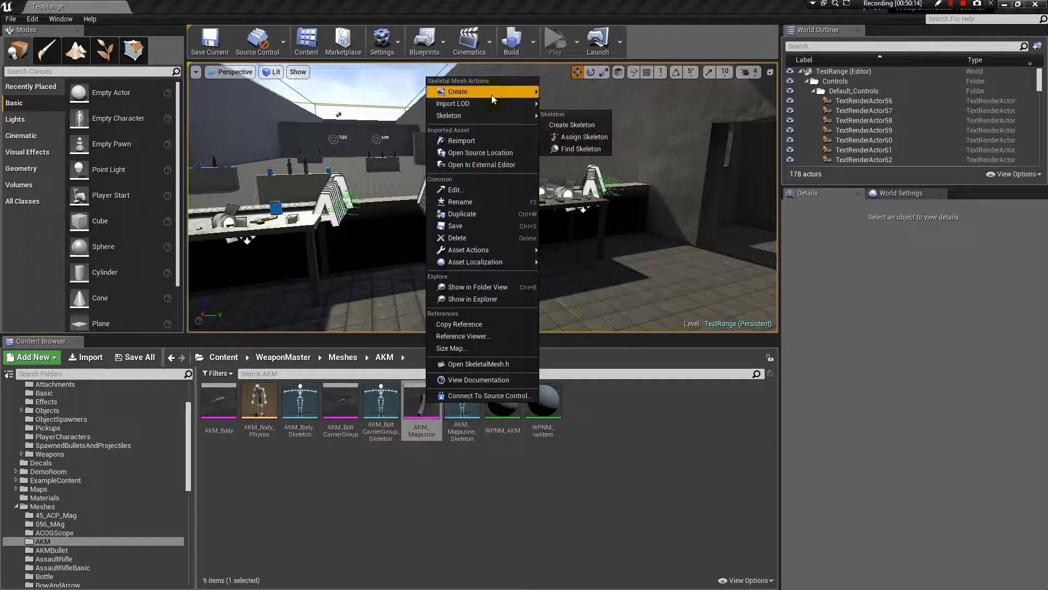
mouse_move(491, 94)
mouse_move(562, 98)
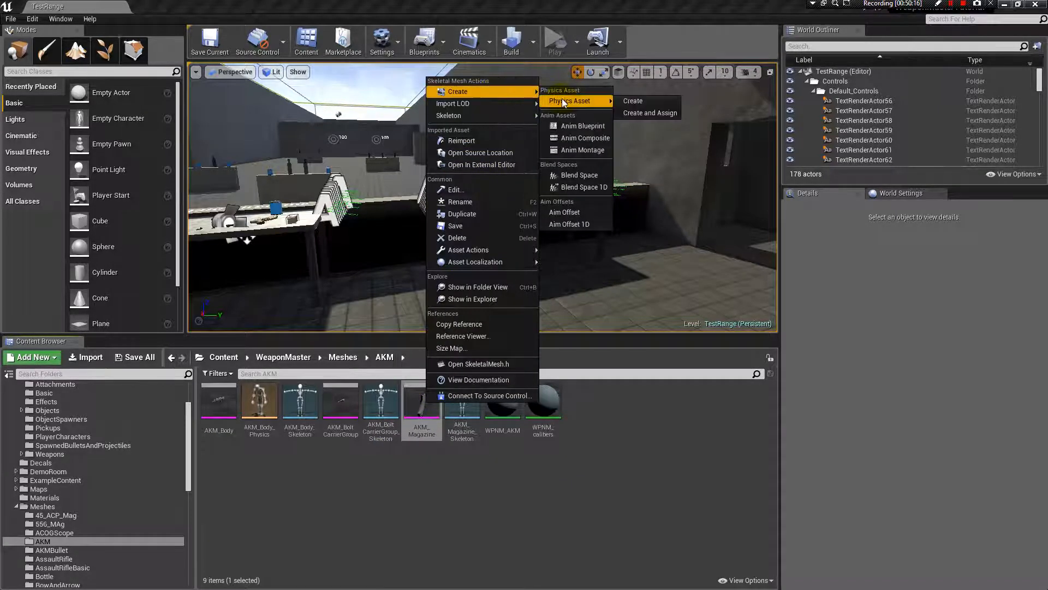
click(628, 101)
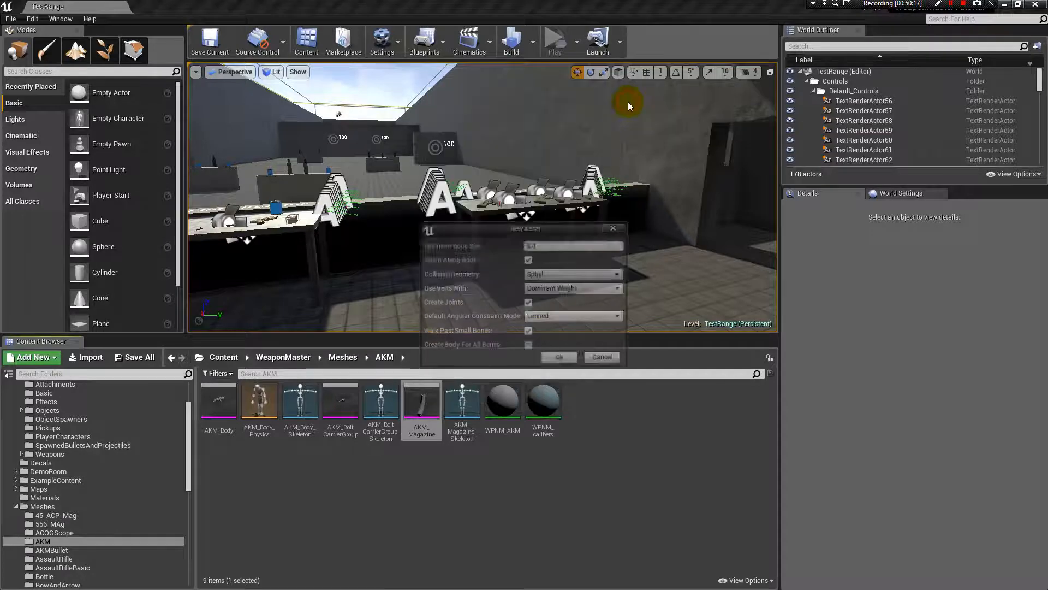
click(559, 358)
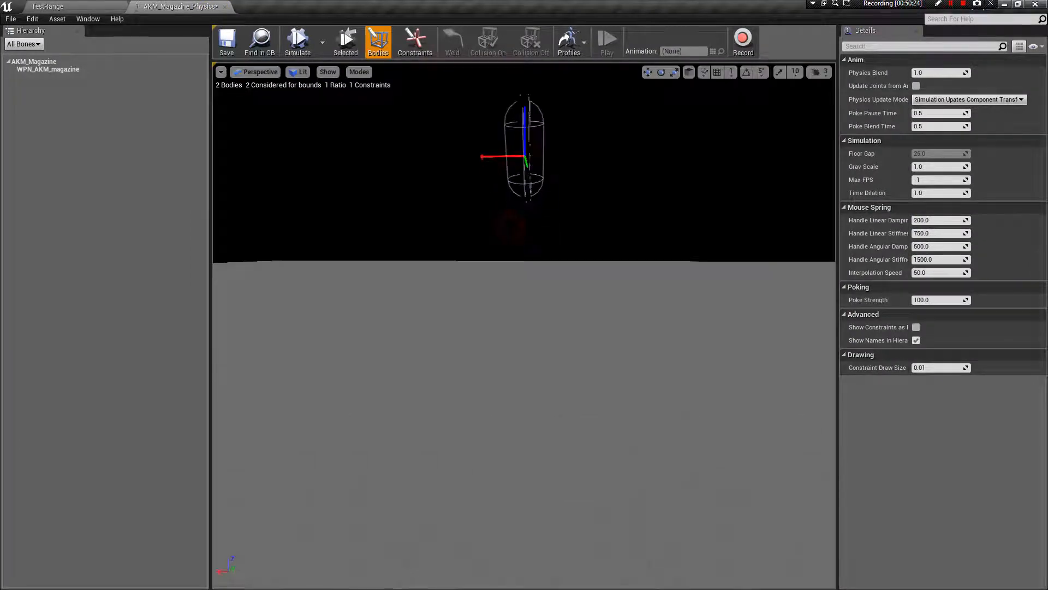
- Delete the generated capsule bodies from the magazine's physics asset
right_drag(627, 168, 487, 188)
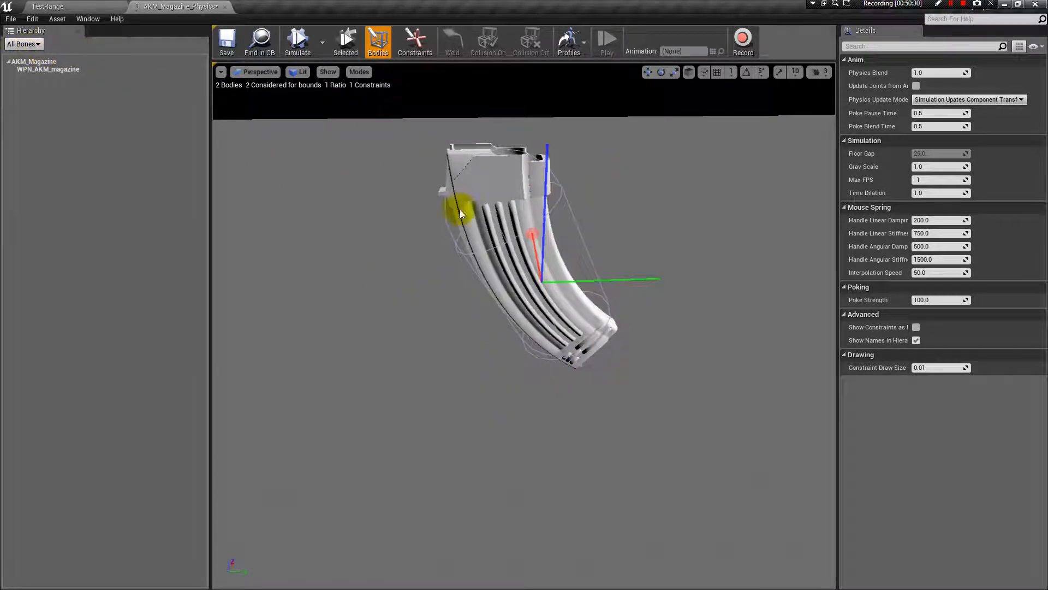
click(63, 73)
ctrl+click(64, 73)
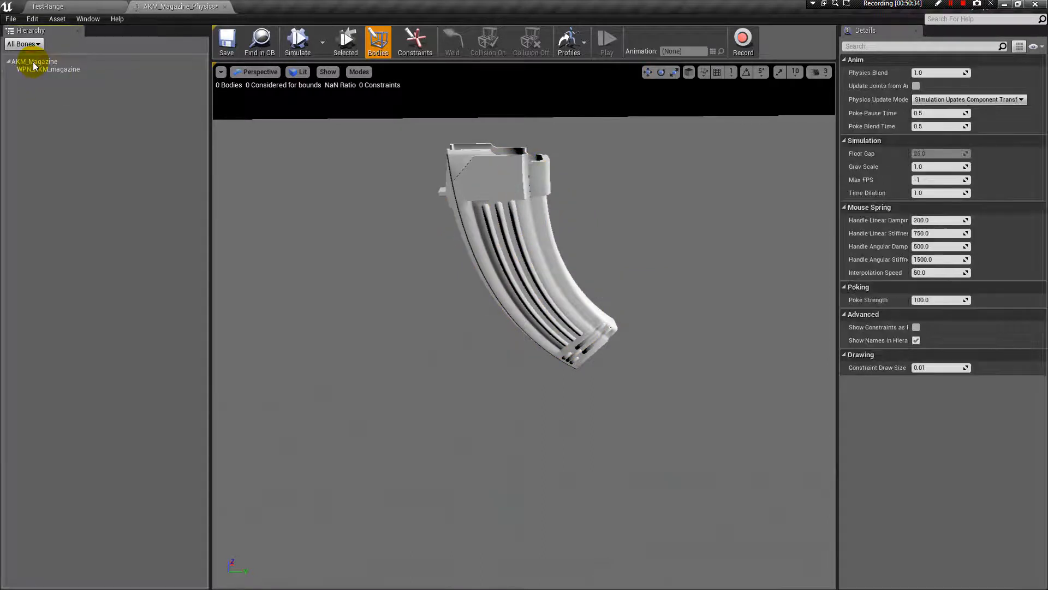
- Create a new body on the AKM_Magazine bone with Box as its collision geometry
click(53, 63)
right_click(53, 63)
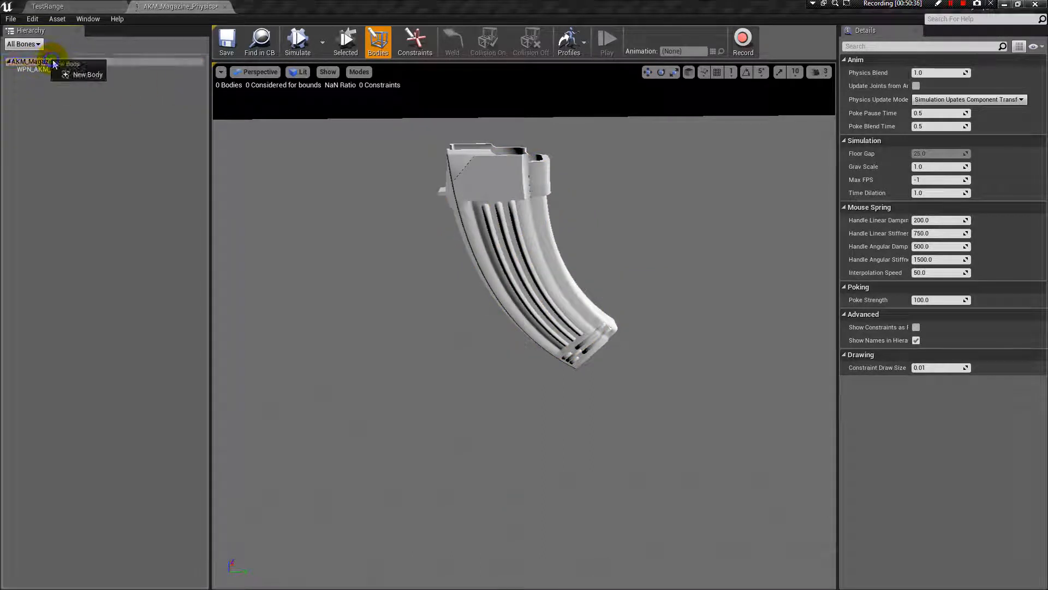
click(84, 75)
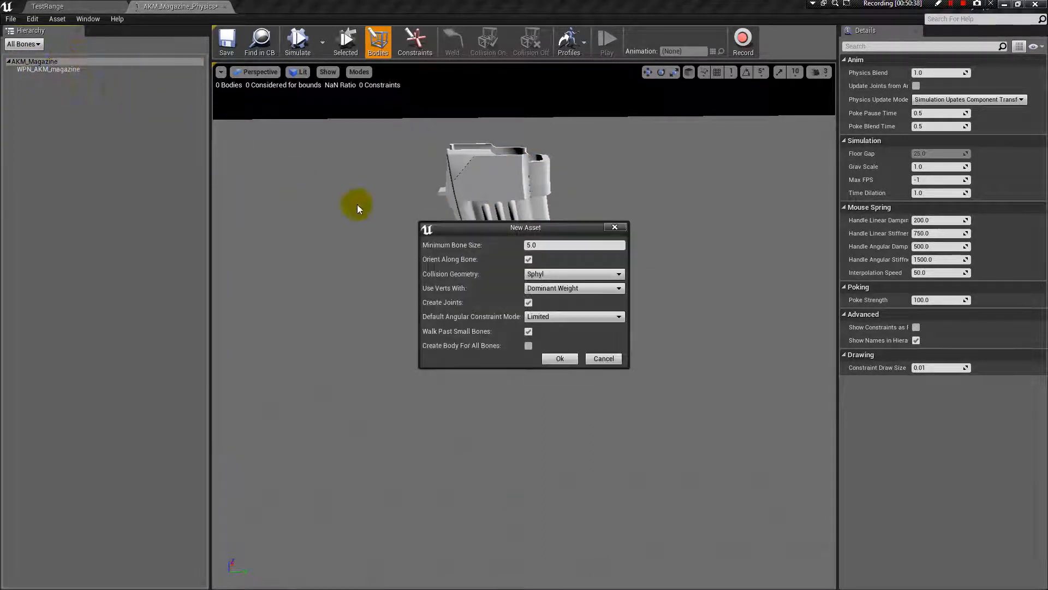
click(571, 276)
click(563, 299)
click(562, 358)
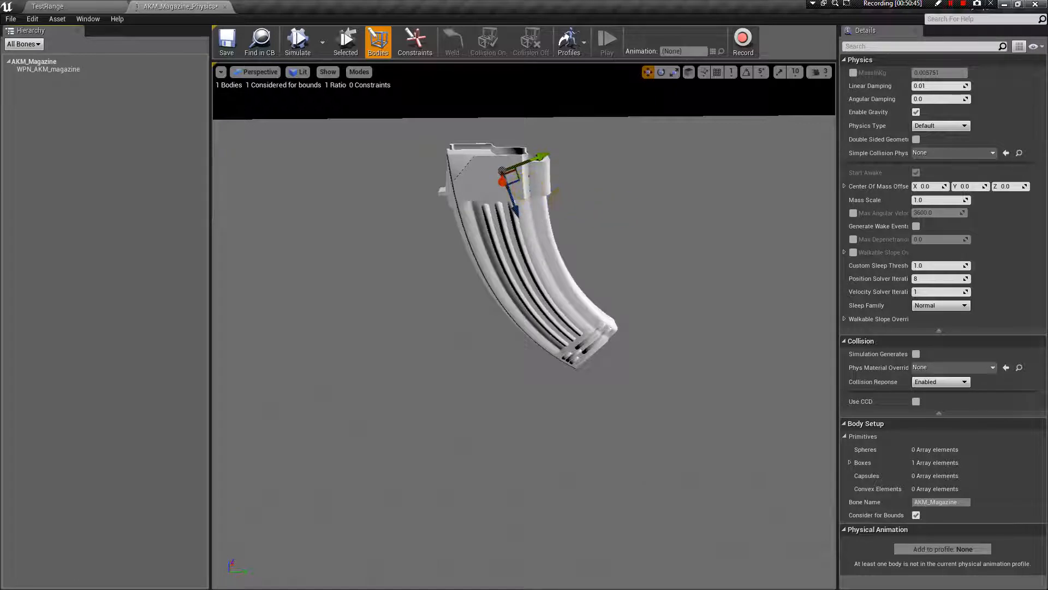
- Enlarge the magazine's collision box and rotate it to line up with the magazine's straight upper section
click(523, 190)
click(61, 63)
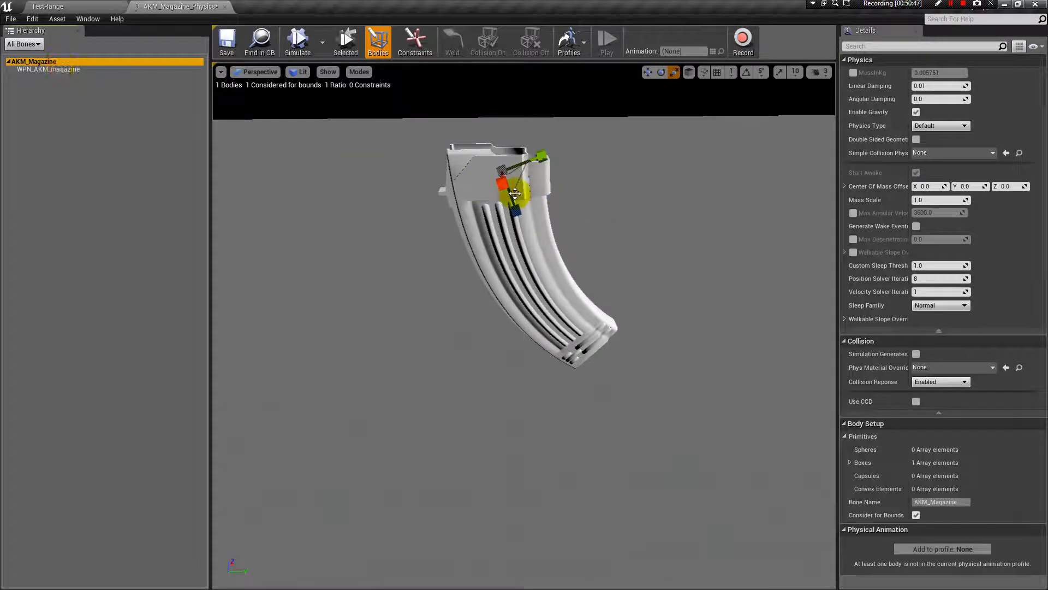
drag(544, 196, 600, 234)
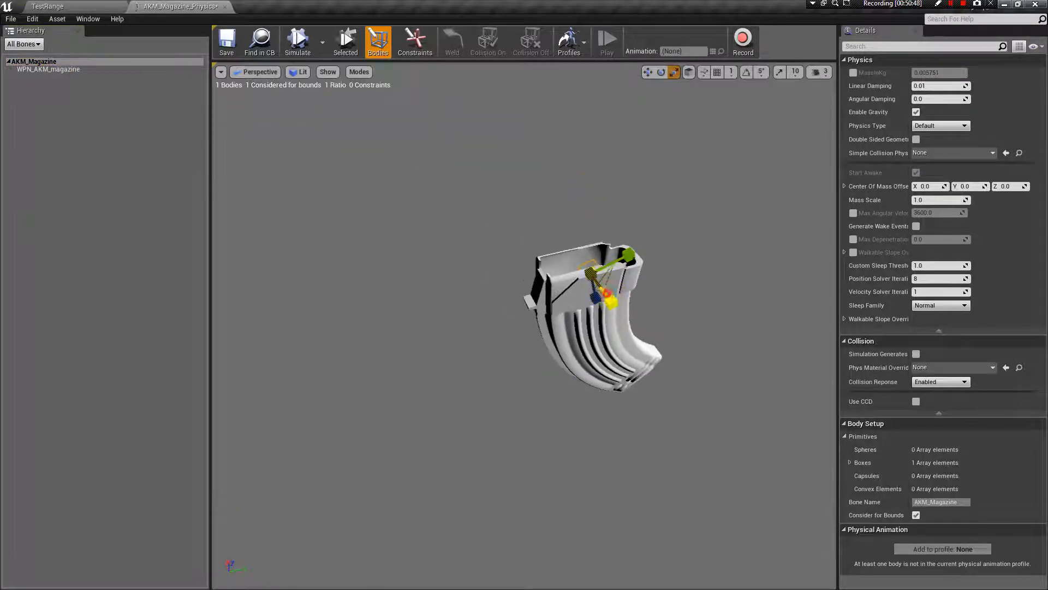
drag(611, 301, 615, 297)
drag(627, 255, 626, 261)
key(e)
drag(551, 248, 546, 267)
alt+drag(643, 263, 587, 194)
- Shift and scale the collision box to enclose the magazine's upper section from front to back and in height
drag(463, 114, 461, 118)
key(r)
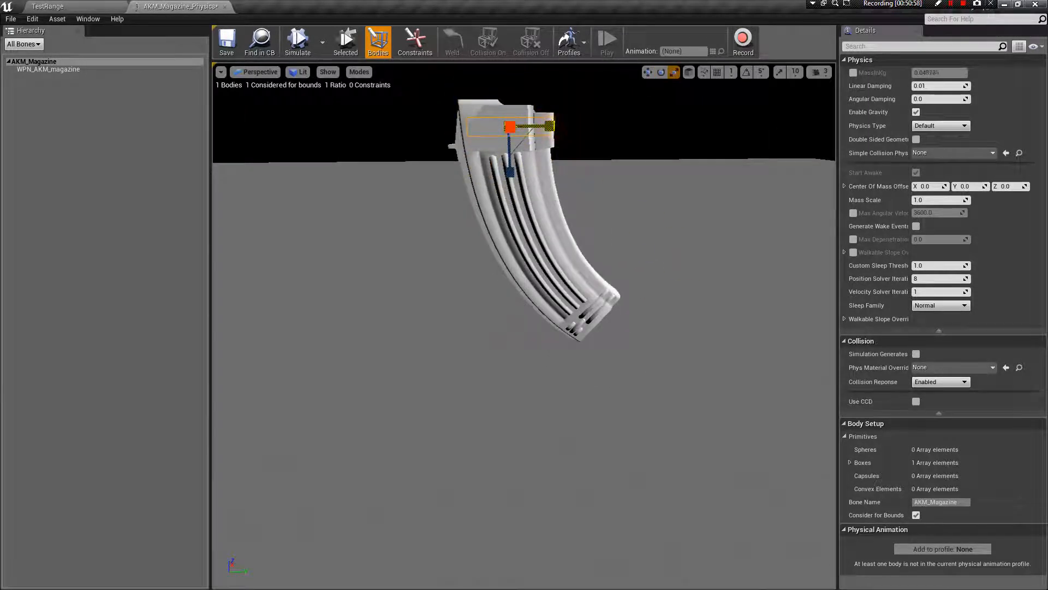
key(w)
drag(548, 128, 545, 127)
key(r)
key(w)
drag(507, 171, 506, 171)
drag(543, 127, 541, 126)
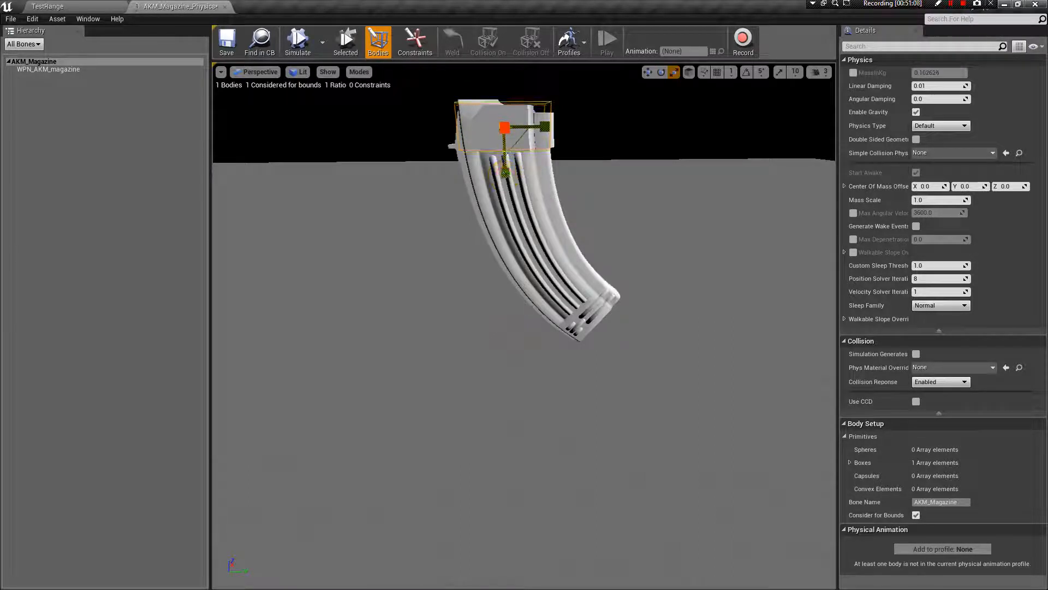
- Nudge the first collision box into line with the magazine's upper section and add a second box to the AKM_Magazine bone
key(w)
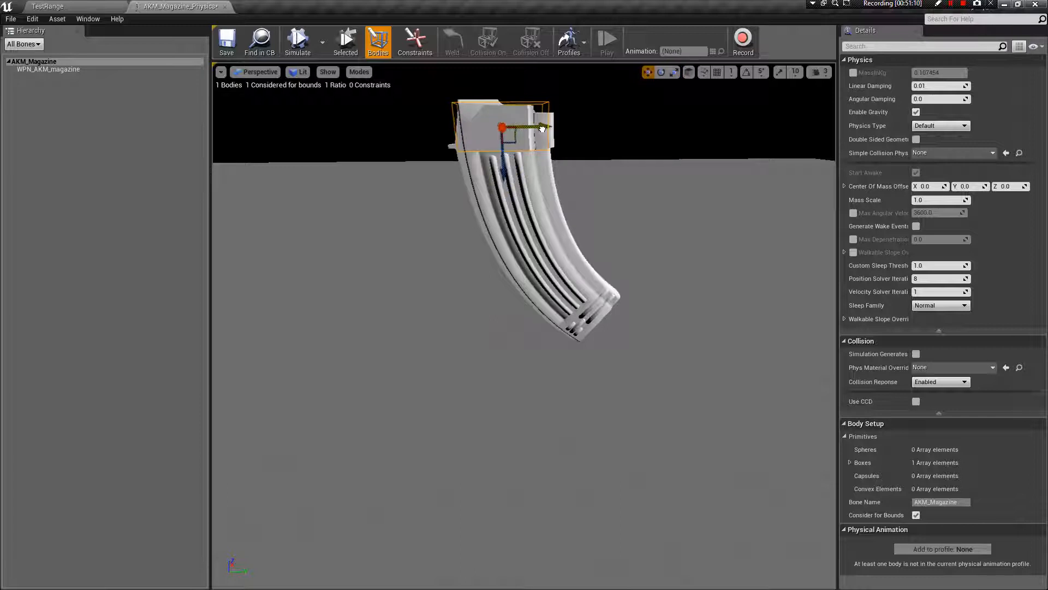
click(534, 146)
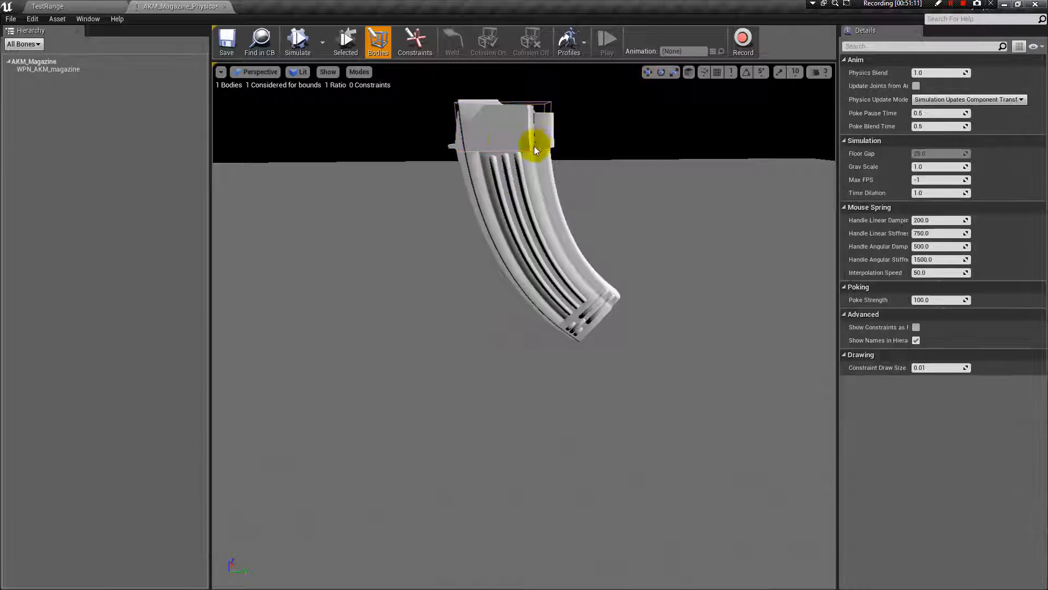
click(53, 63)
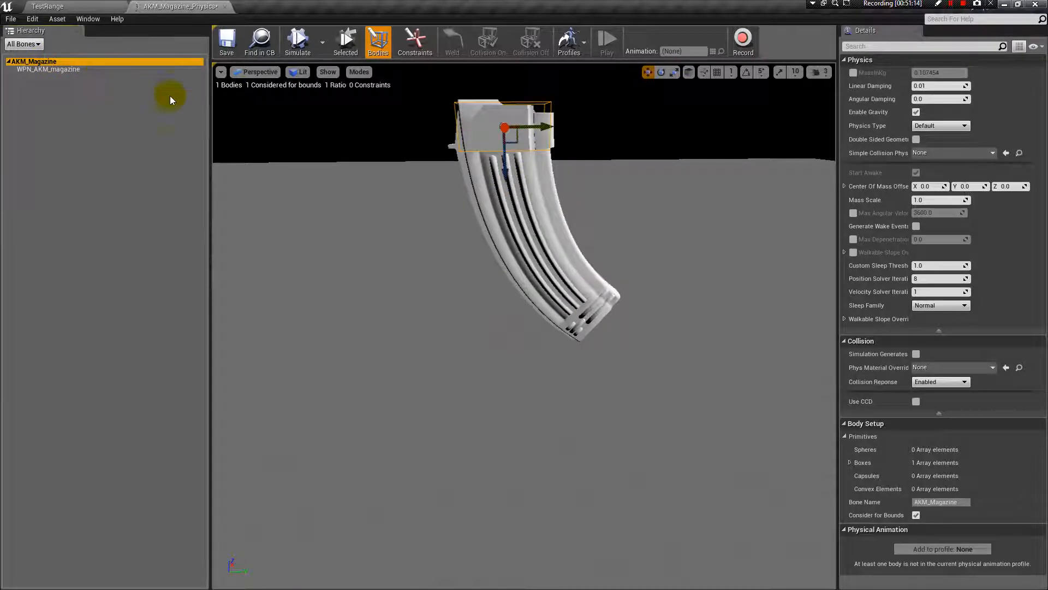
right_click(59, 63)
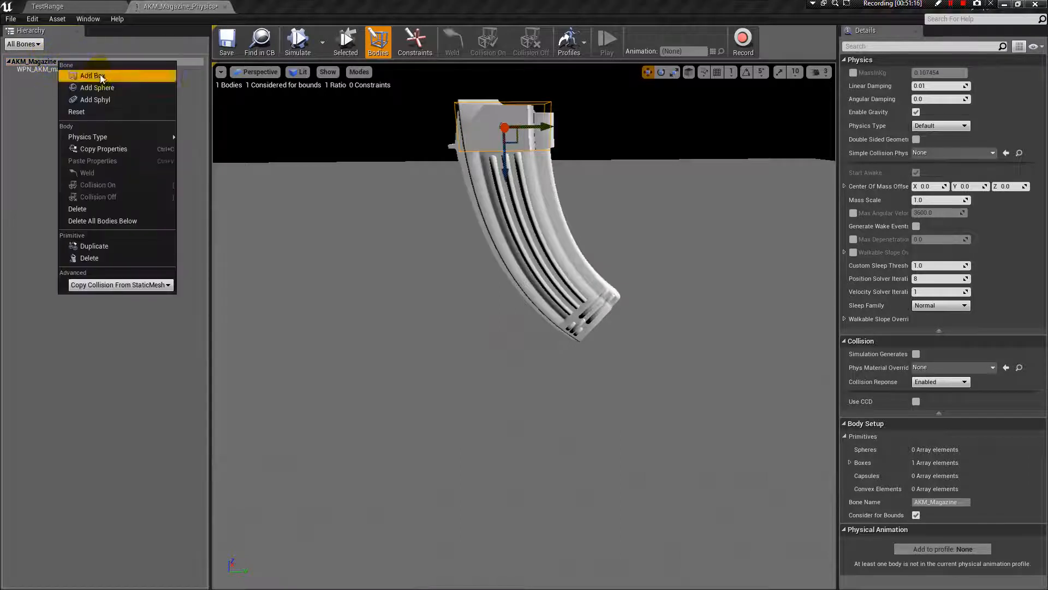
click(100, 74)
- Move the second box below the first, scale it to the magazine's width and tilt it to follow the curve
drag(510, 173, 546, 315)
drag(632, 281, 610, 232)
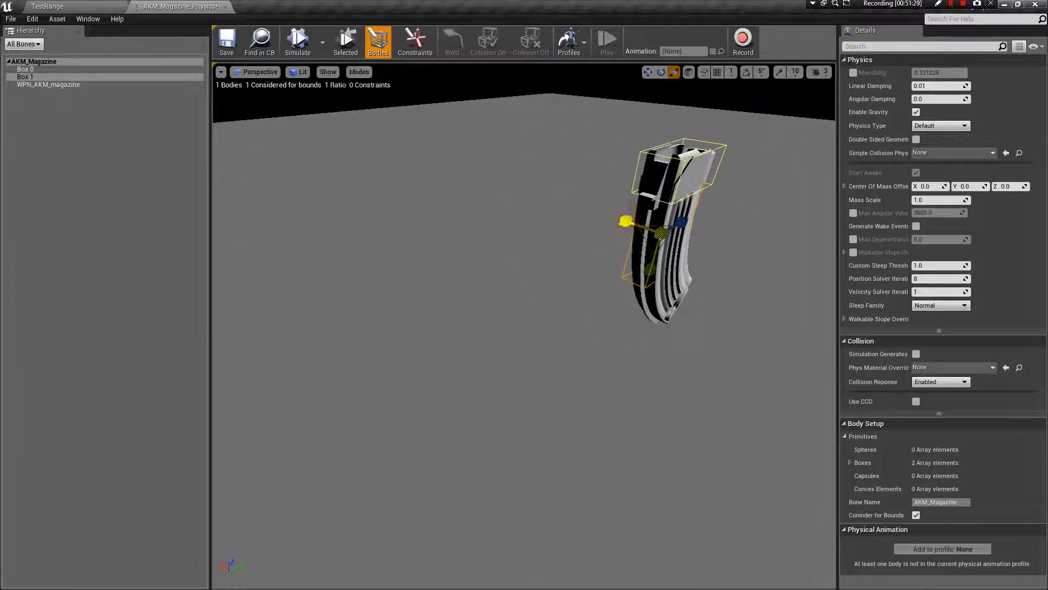
drag(625, 221, 624, 224)
alt+drag(537, 263, 627, 237)
key(e)
drag(517, 245, 573, 234)
- Refine the second box's size, height and rotation so it wraps the middle of the curved magazine
key(r)
key(w)
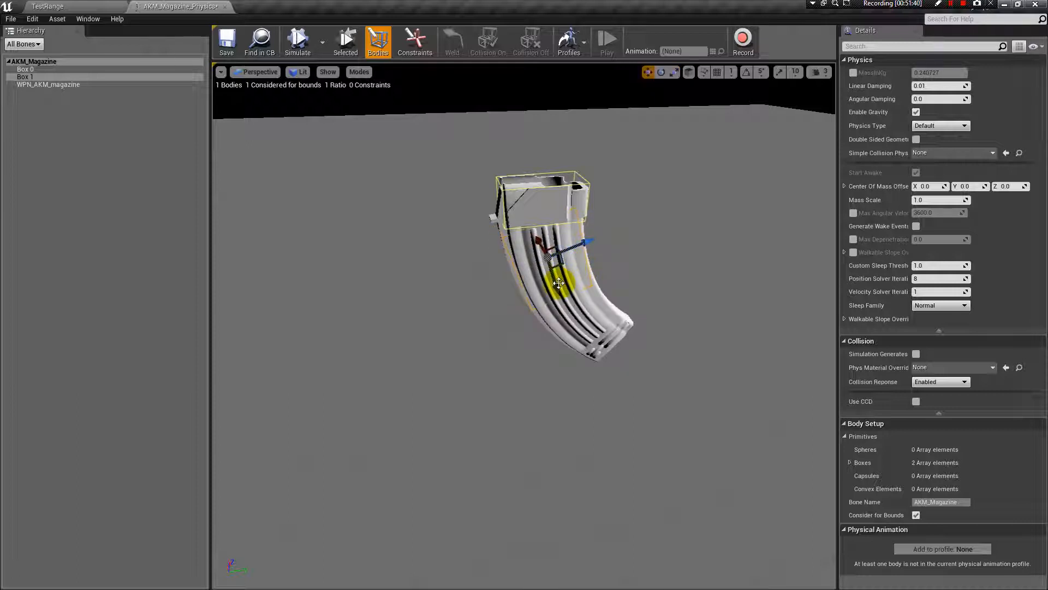
drag(561, 290, 568, 307)
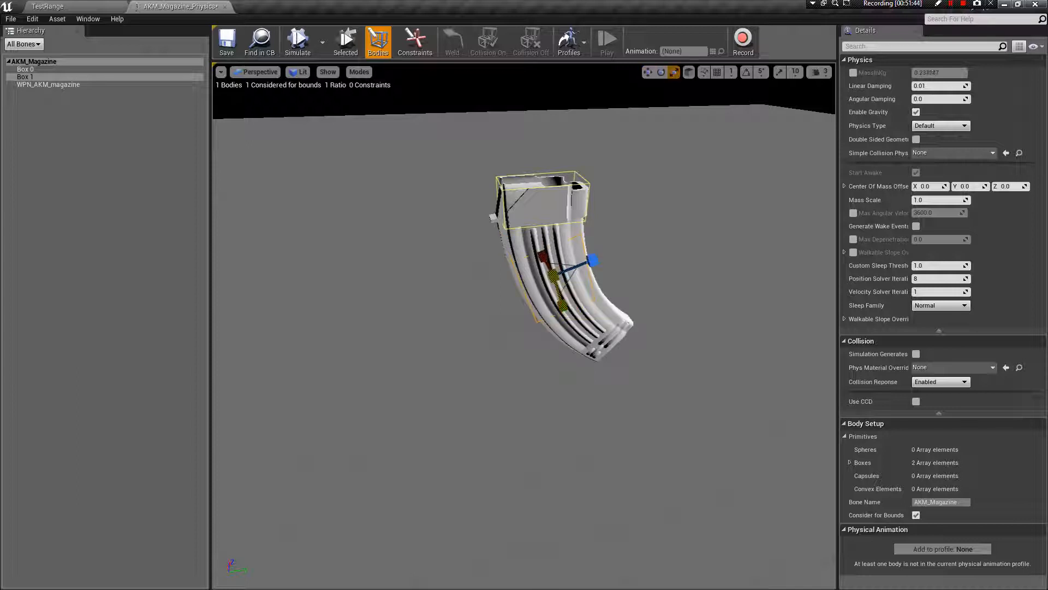
key(e)
drag(511, 246, 508, 251)
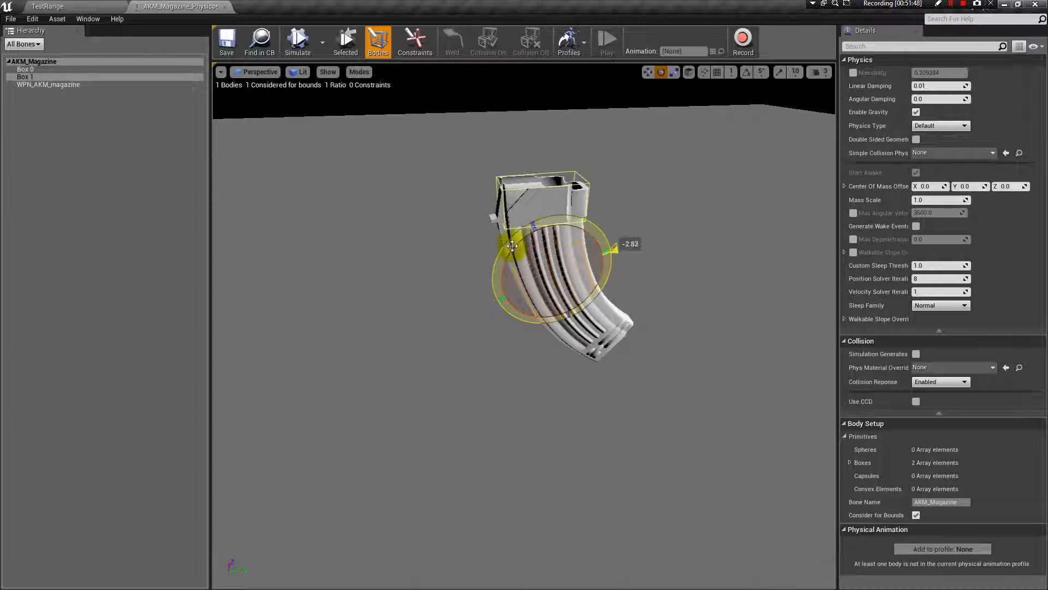
drag(614, 248, 612, 250)
- Duplicate Box 1 and shift and rotate the copy to cover the curved section directly beneath the straight upper section
click(58, 76)
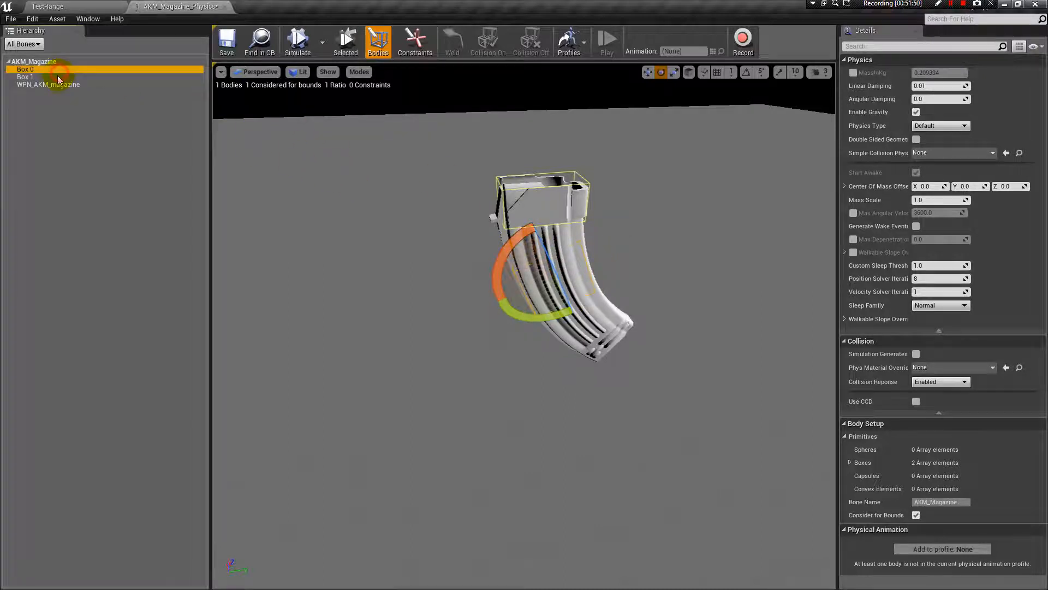
right_click(54, 78)
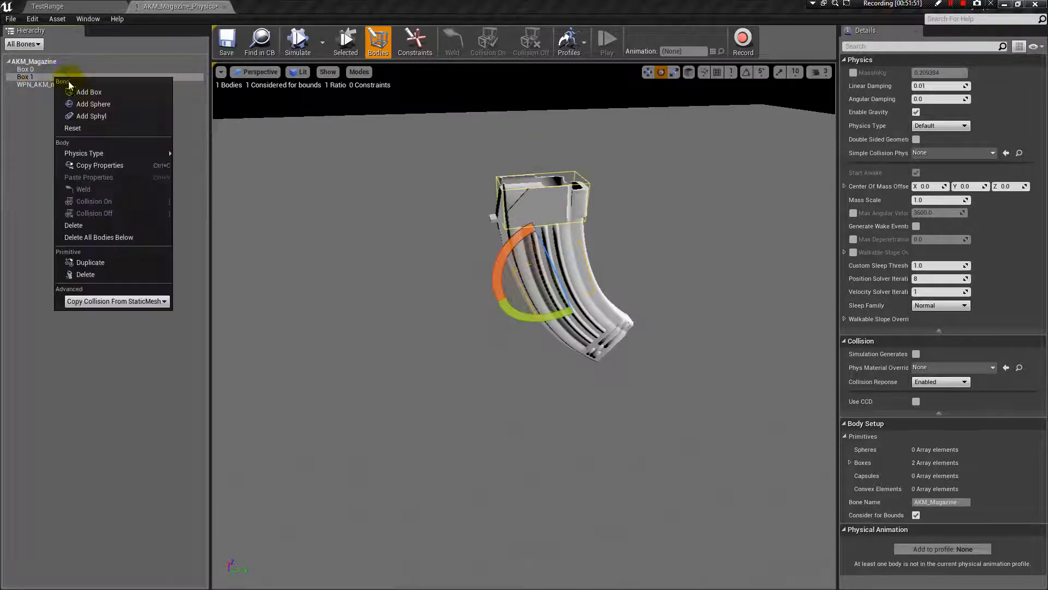
click(122, 264)
alt+drag(500, 284, 629, 247)
key(w)
drag(556, 217, 538, 270)
drag(525, 222, 508, 180)
key(e)
mouse_move(560, 150)
mouse_down()
mouse_move(568, 164)
mouse_move(544, 143)
mouse_up()
key(w)
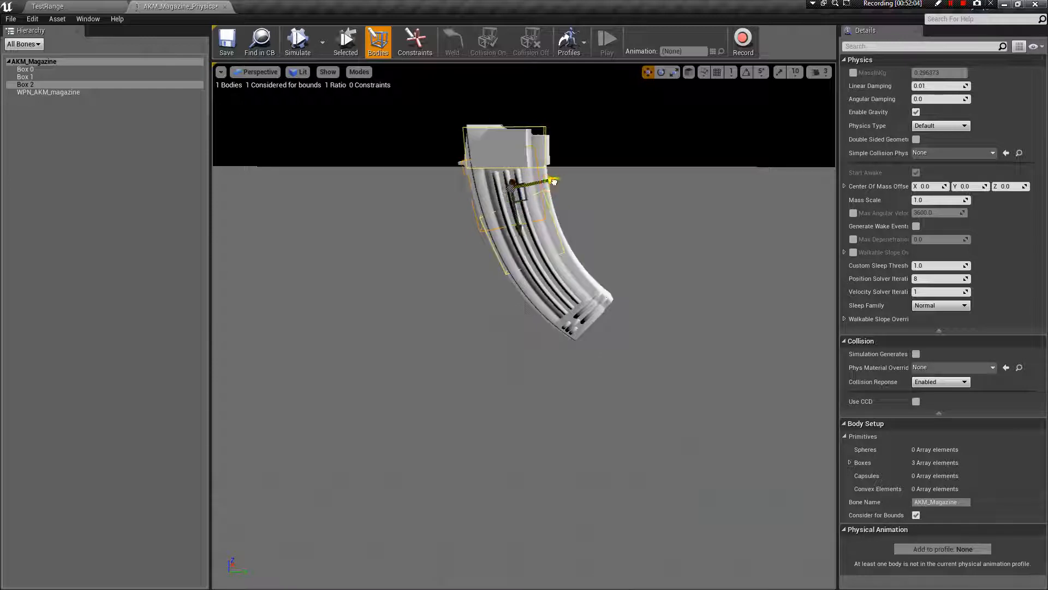
alt+drag(632, 256, 632, 212)
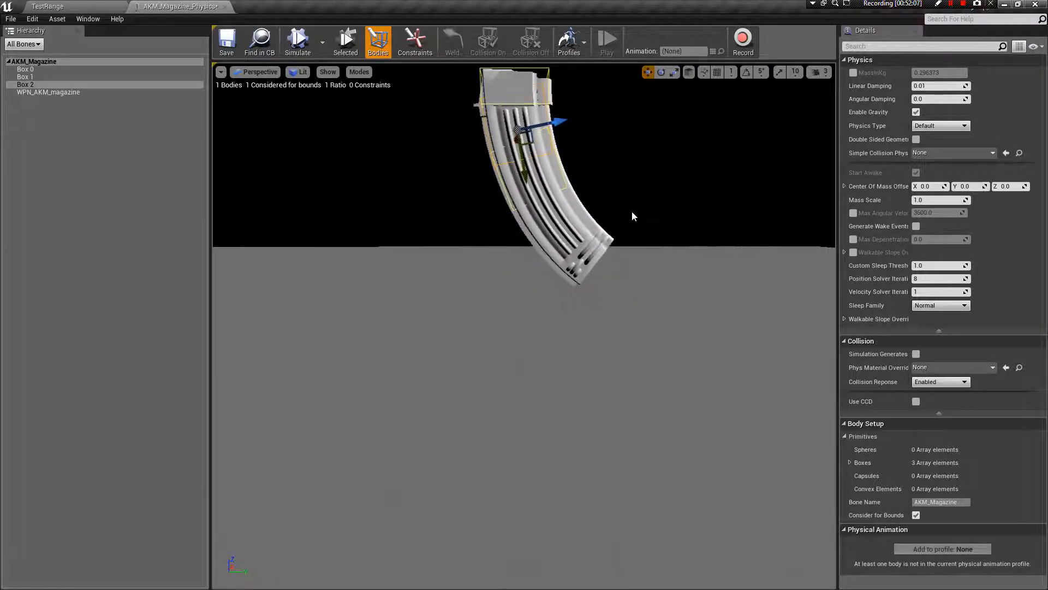
- Duplicate Box 2 and move the copy down toward the lower part of the magazine
right_click(73, 86)
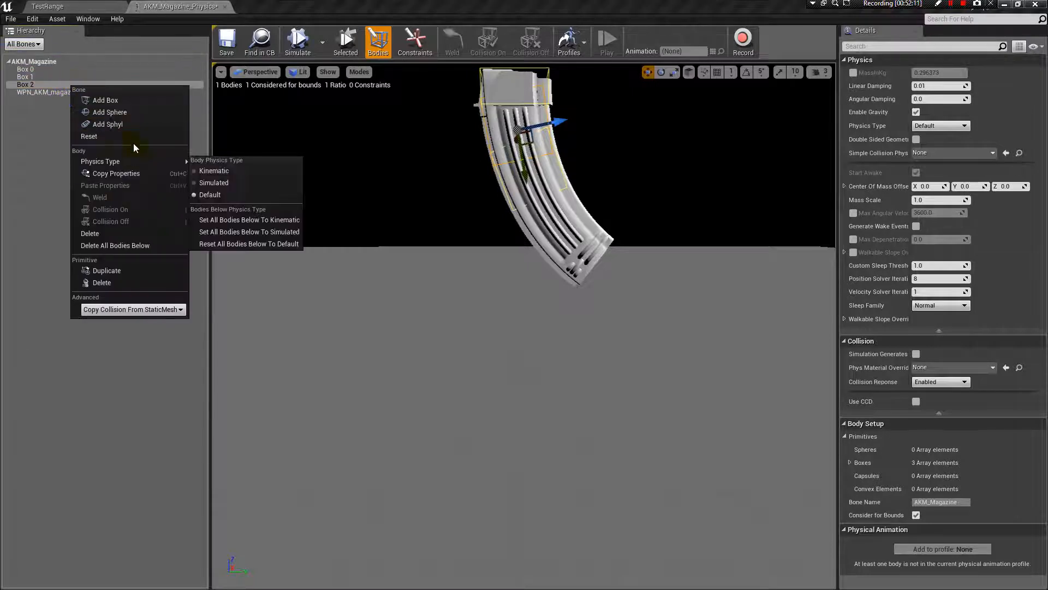
click(137, 270)
alt+drag(539, 195, 649, 180)
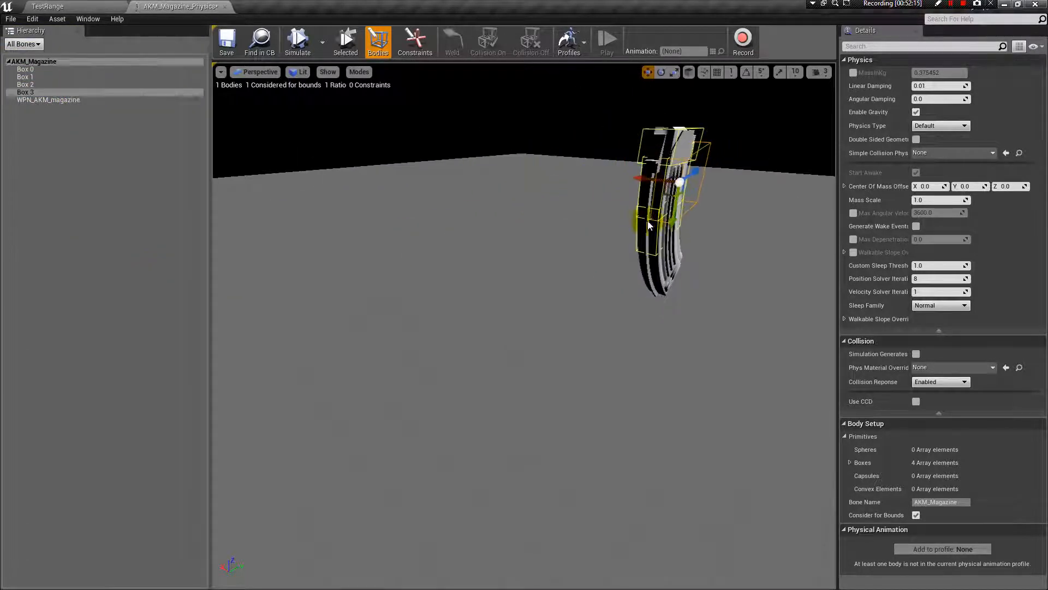
drag(670, 218, 671, 294)
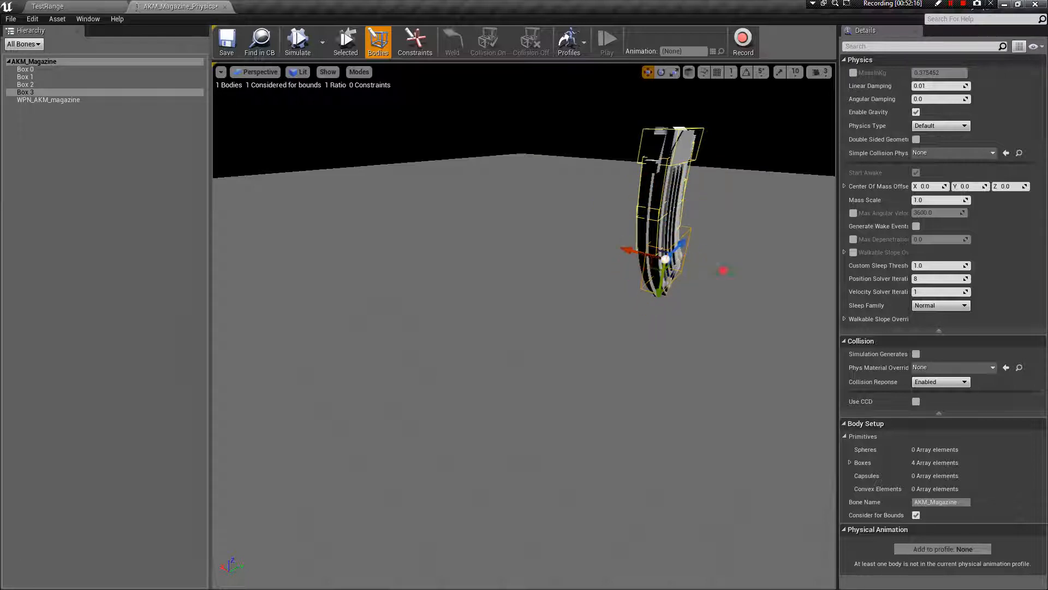
- Rotate and shift Box 3 to follow the magazine's lower curve and center it across the magazine's thickness
key(f)
key(e)
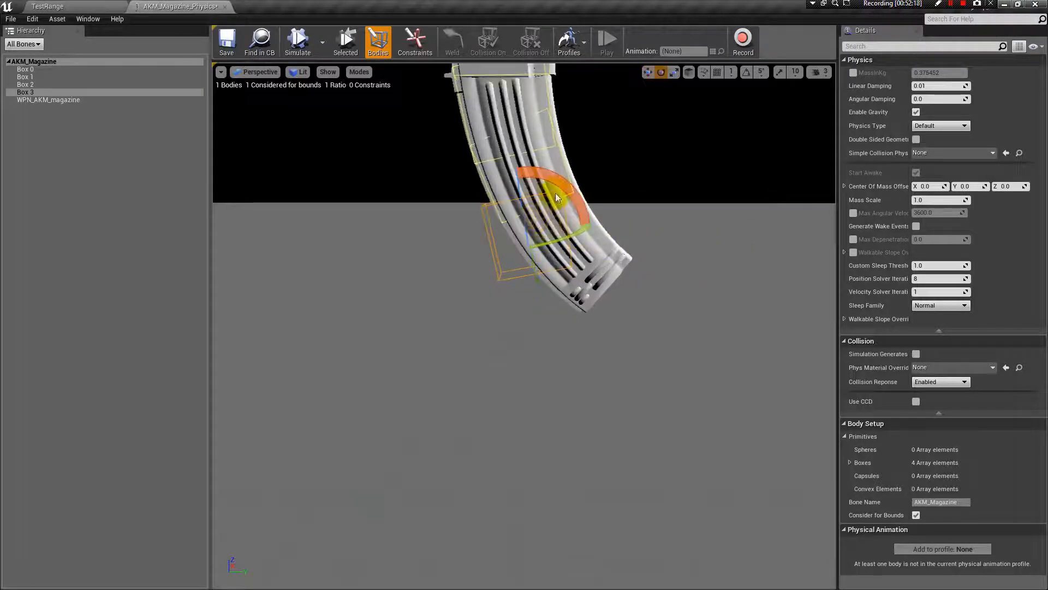
drag(557, 185, 589, 191)
key(w)
key(e)
key(w)
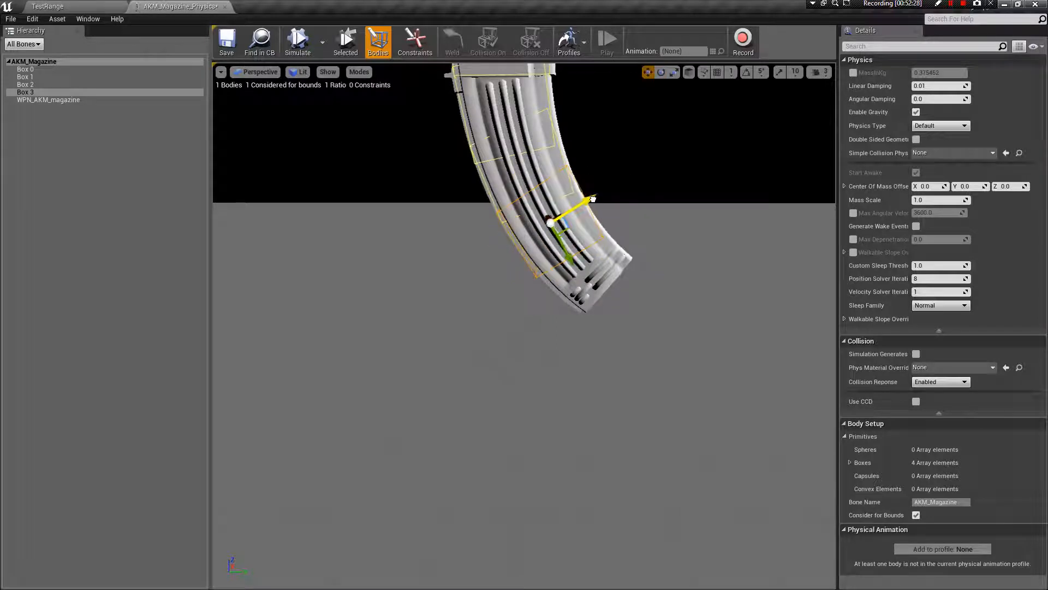
key(e)
drag(593, 199, 594, 194)
mouse_move(658, 202)
alt+mouse_down()
mouse_move(663, 174)
mouse_move(764, 186)
mouse_move(655, 195)
mouse_move(654, 213)
alt+mouse_up()
key(w)
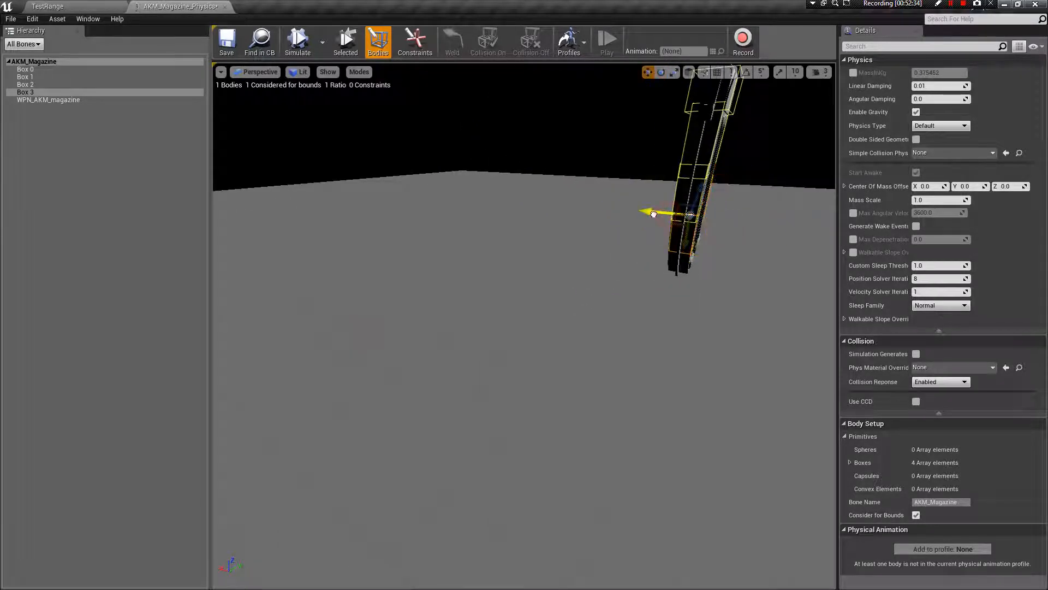
- Duplicate Box 3, then move and rotate the copy to enclose the magazine's bottom end
alt+drag(663, 287, 804, 240)
right_click(43, 90)
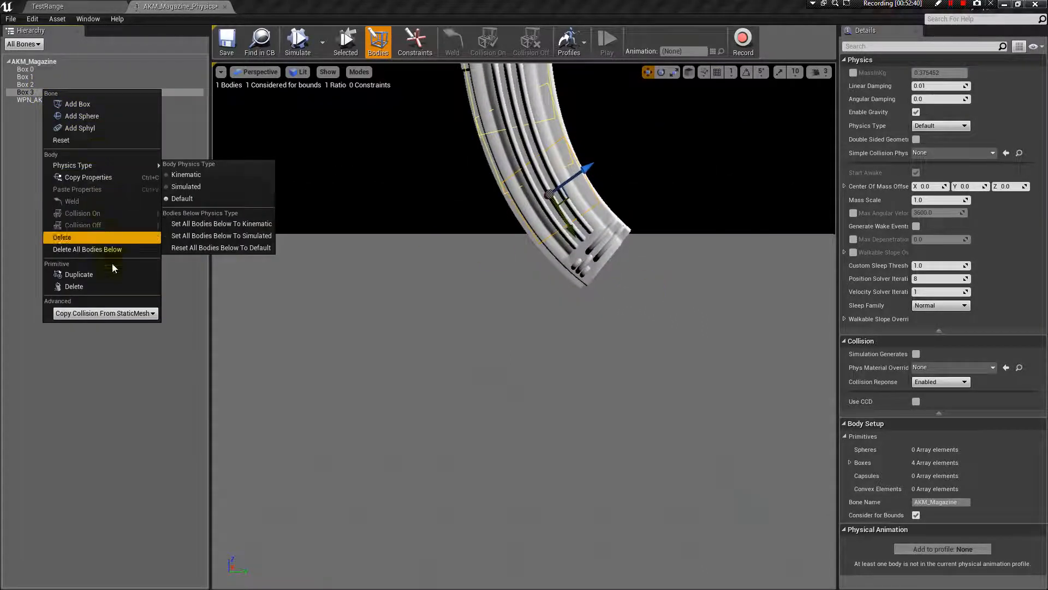
click(112, 273)
alt+drag(685, 199, 626, 224)
alt+drag(640, 267, 603, 279)
key(e)
drag(599, 213, 622, 203)
key(w)
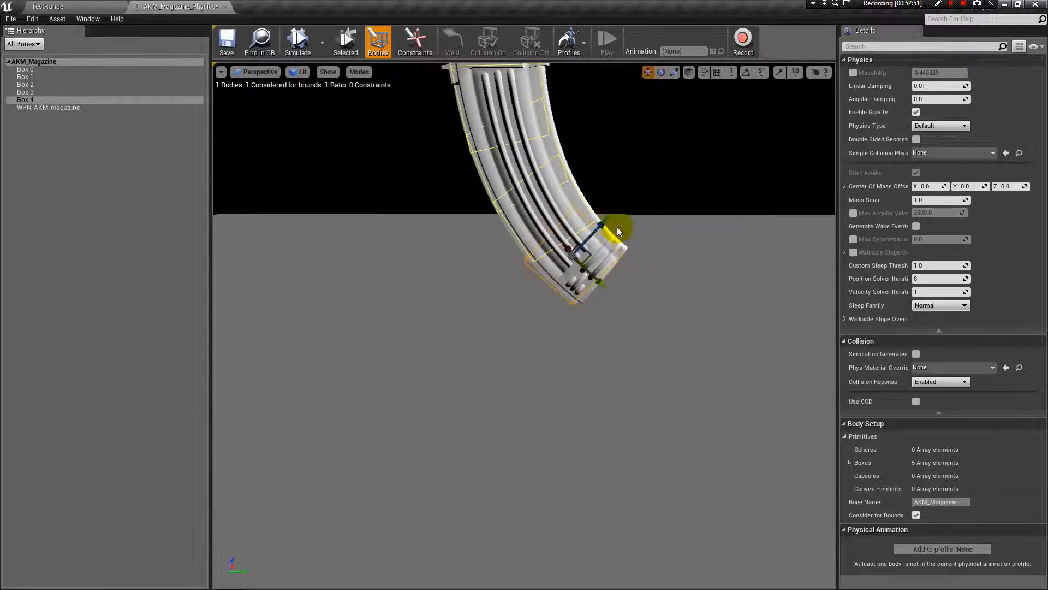
drag(599, 281, 673, 259)
- Simulate the magazine's physics, pull the body around to test its collision boxes, and stop the simulation
alt+right_drag(740, 257, 677, 129)
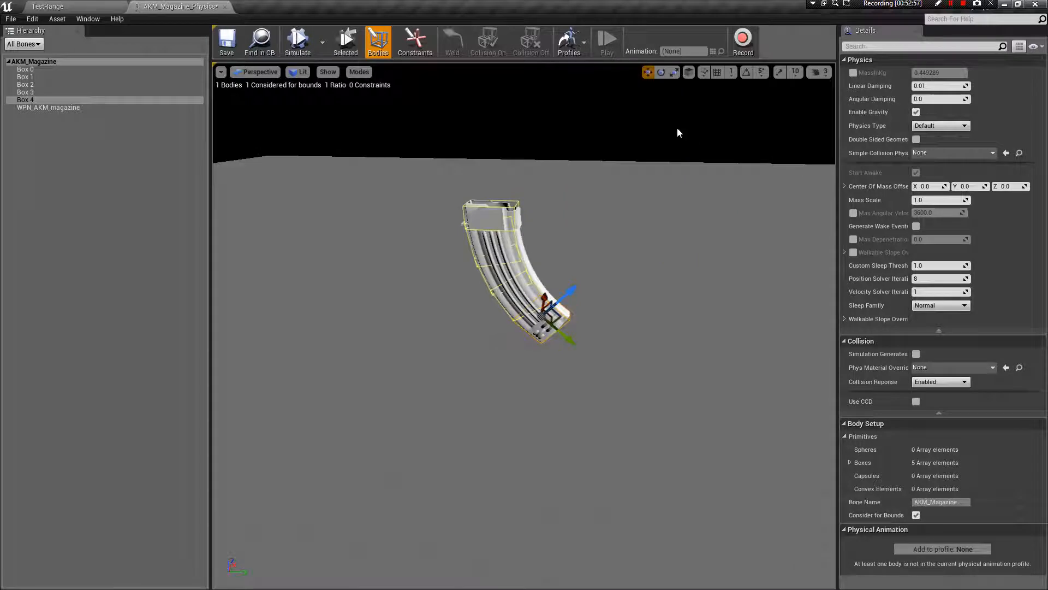
click(310, 51)
ctrl+right_drag(497, 444, 529, 190)
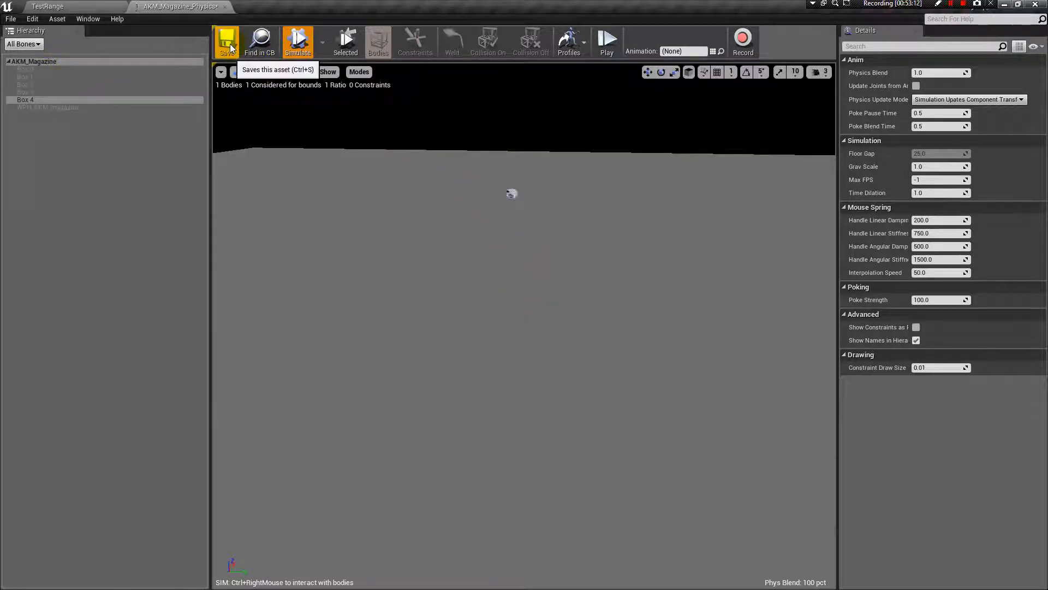
click(290, 41)
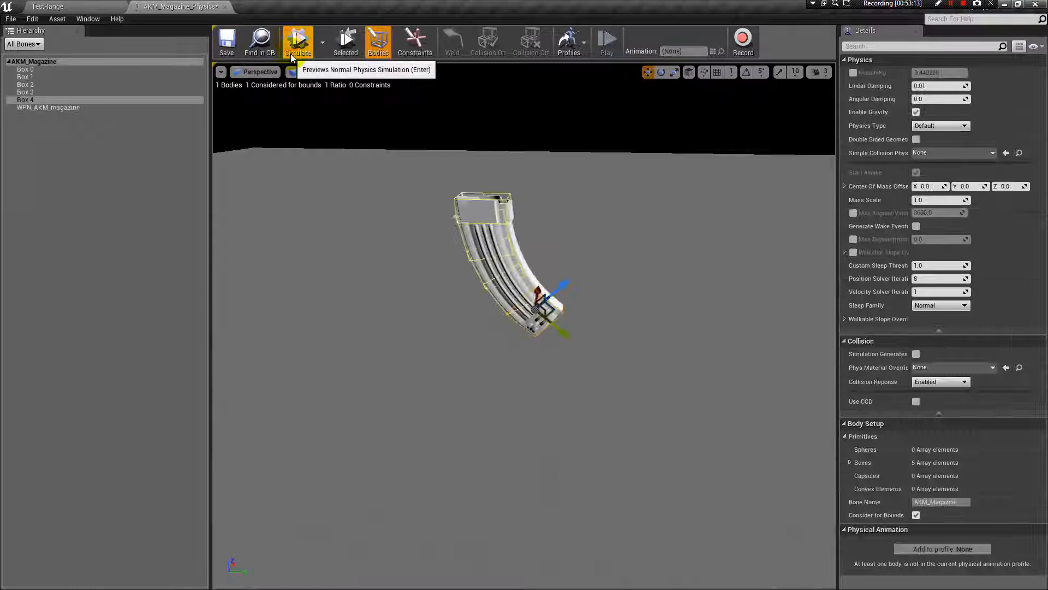
- Save the magazine's physics asset and close its editor
click(226, 44)
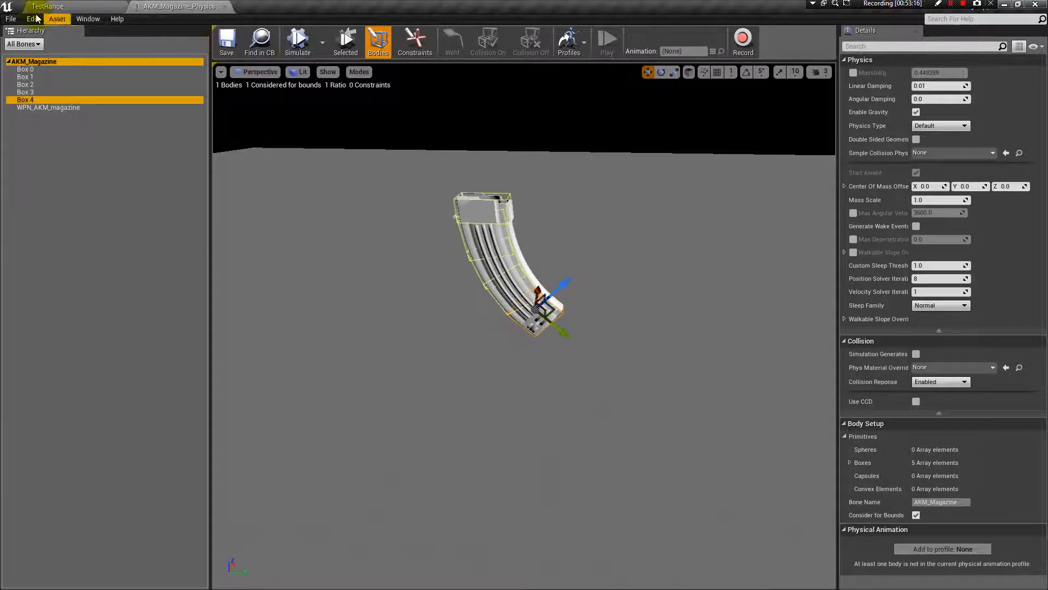
click(12, 19)
click(38, 77)
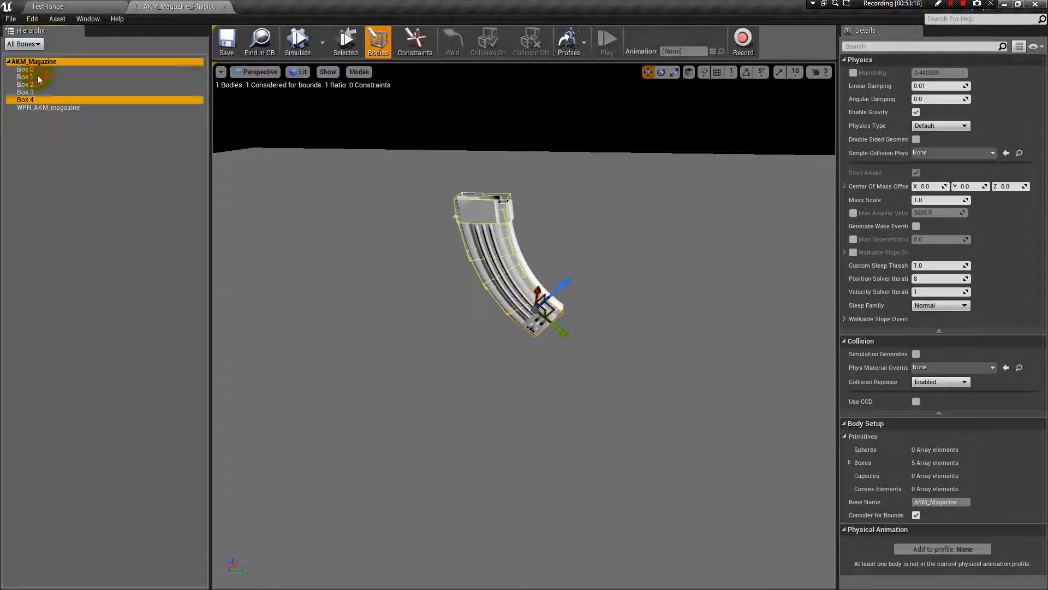
click(224, 7)
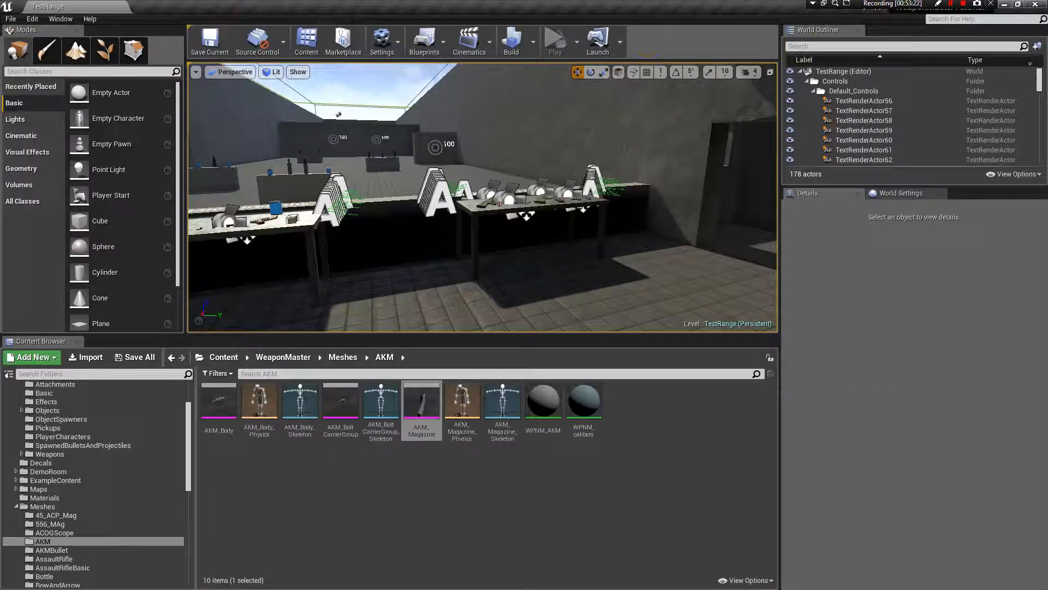
- Assign AKM_Magazine_Physics as the physics asset of the AKM_Magazine skeletal mesh, save the mesh and close it
double_click(425, 403)
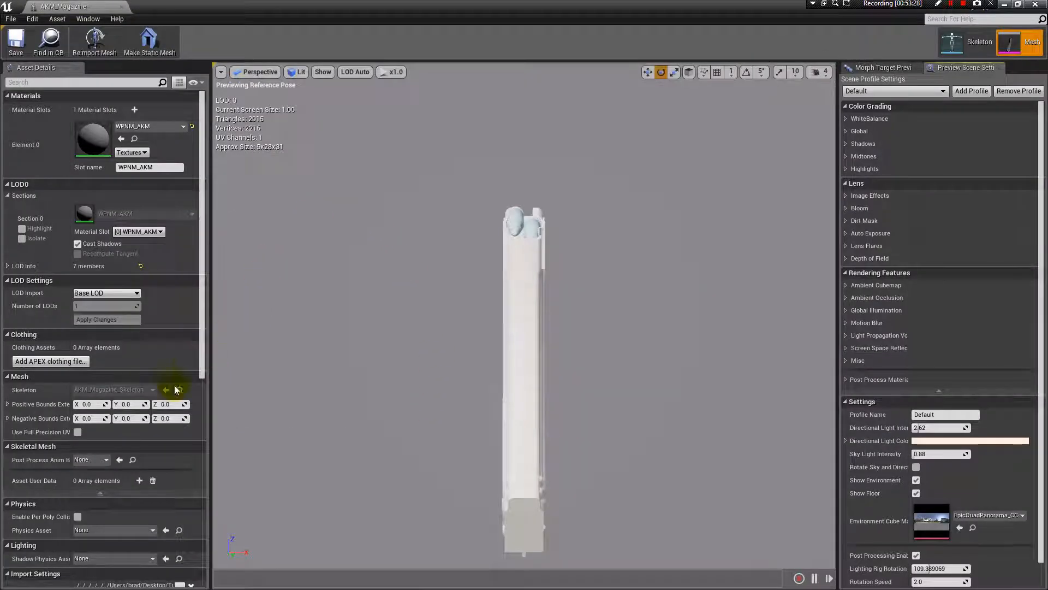
scroll(167, 474, down, 3)
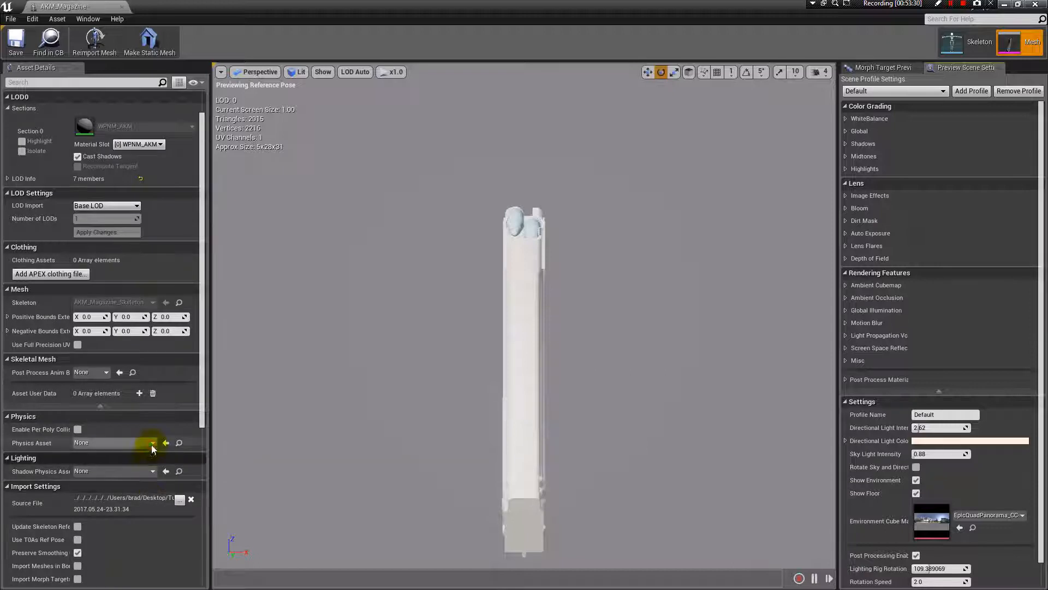
click(151, 443)
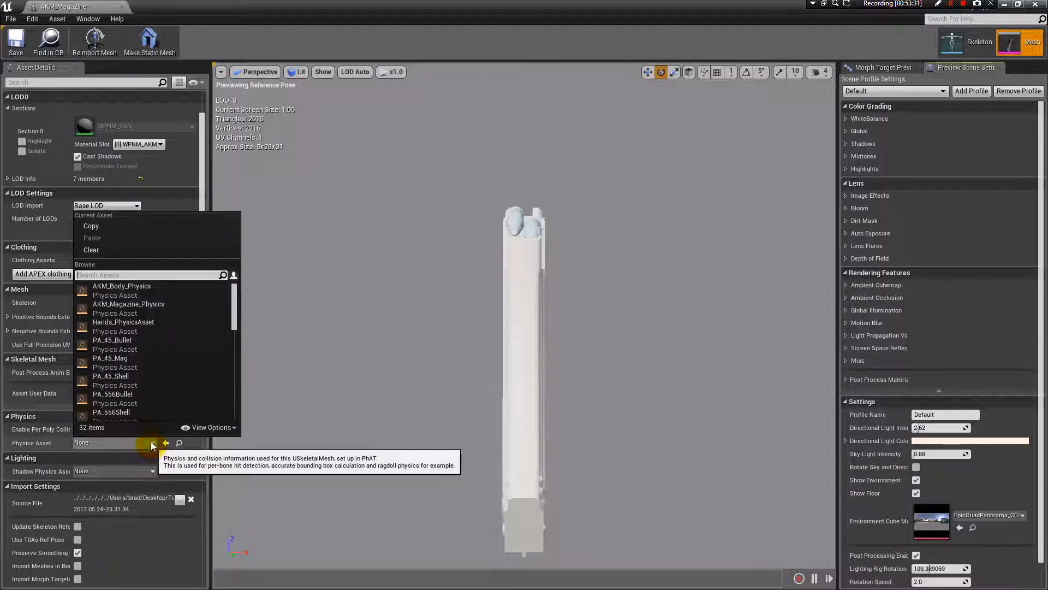
click(165, 303)
click(31, 42)
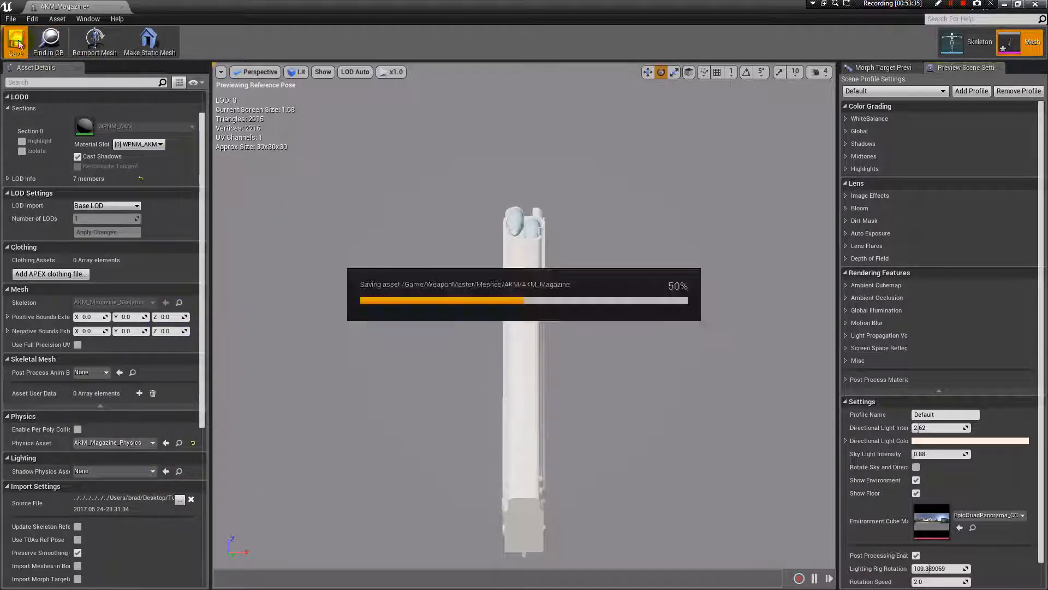
click(123, 6)
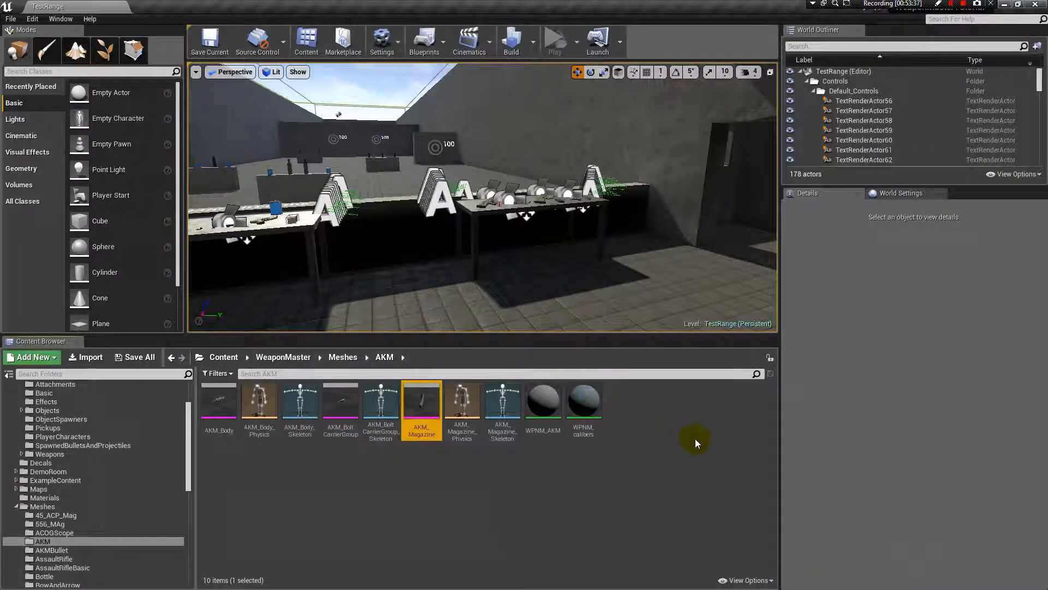
- In the AKMBullet meshes folder, create a physics asset for the AKM_Bullet skeletal mesh using Sphyl collision geometry
click(341, 357)
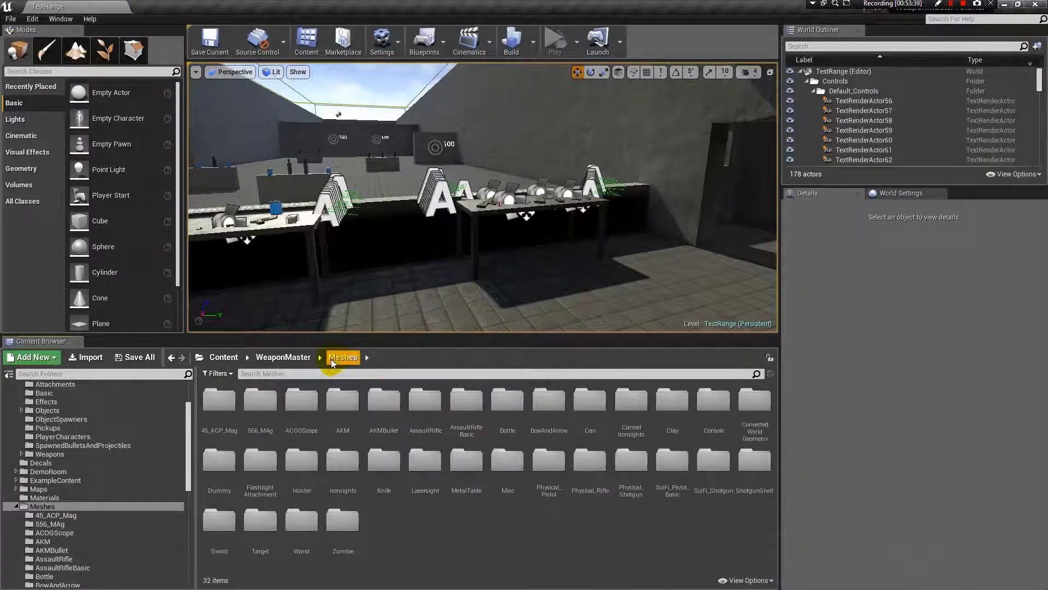
click(381, 417)
double_click(381, 417)
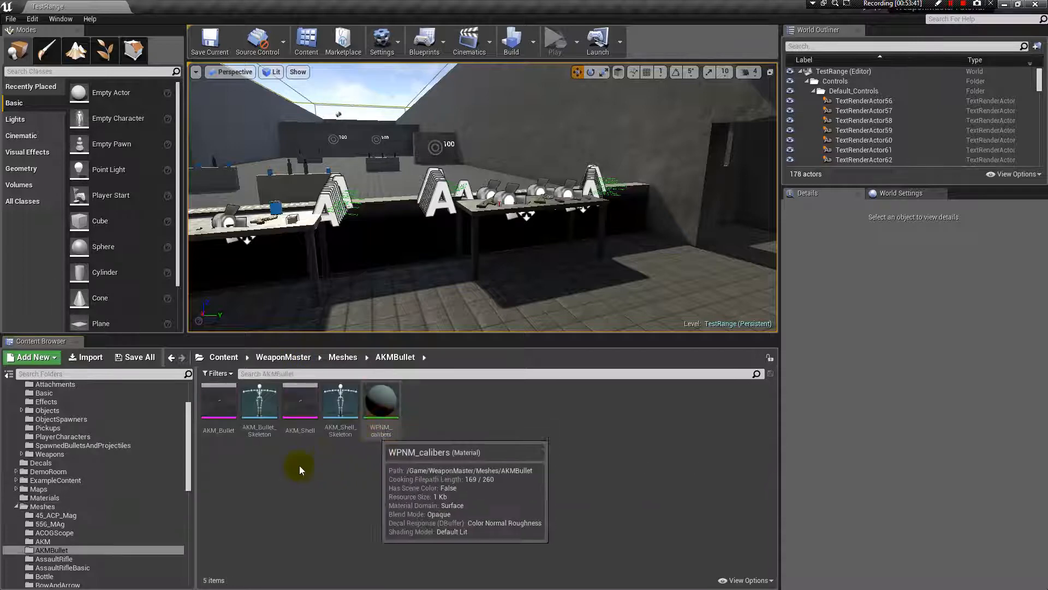
right_click(229, 424)
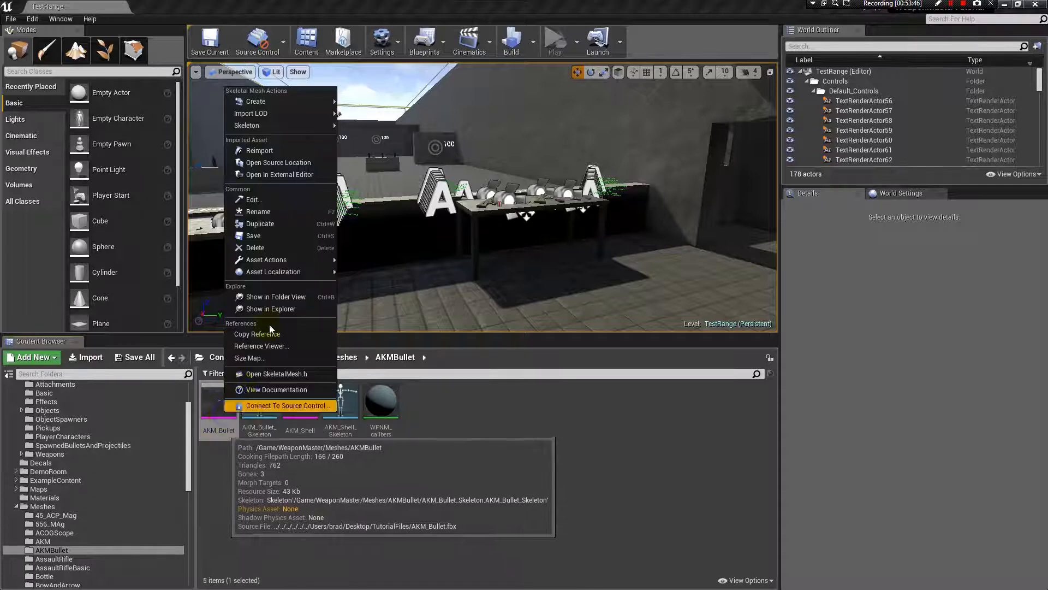
mouse_move(292, 106)
mouse_move(376, 111)
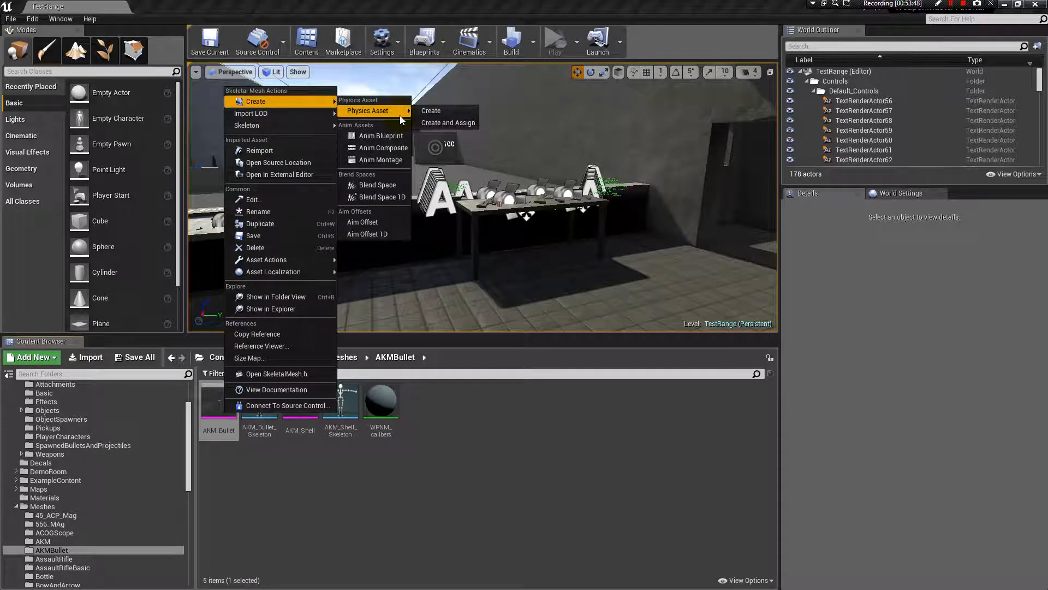
click(455, 112)
click(574, 274)
click(573, 284)
click(560, 359)
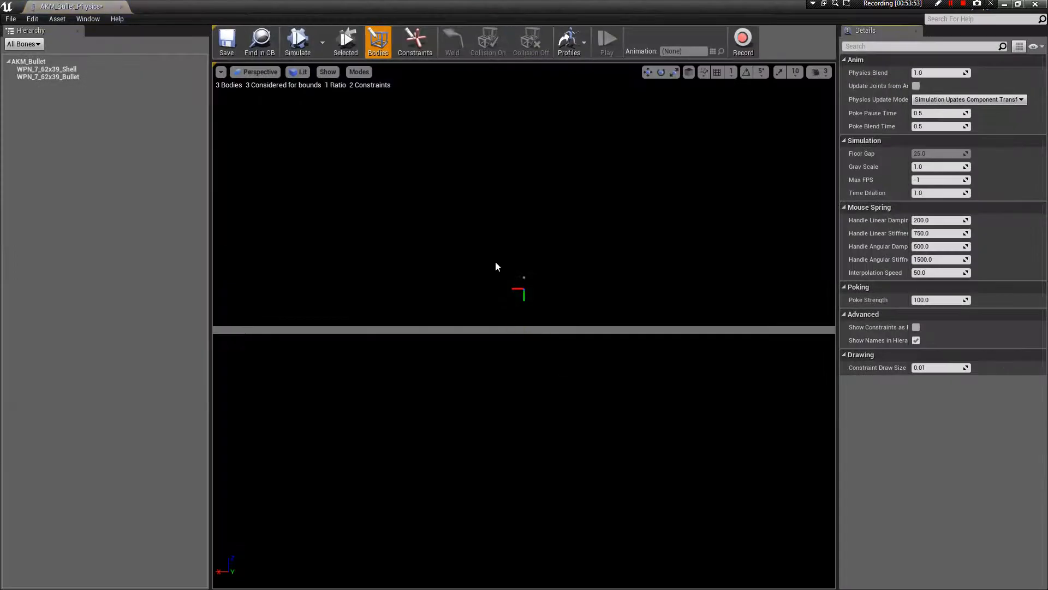
- Delete the generated physics bodies of the WPN_7_62x39_Bullet, WPN_7_62x39_Shell and AKM_Bullet bones
drag(495, 262, 518, 207)
click(67, 77)
key(Delete)
click(58, 69)
key(Delete)
click(35, 61)
key(Delete)
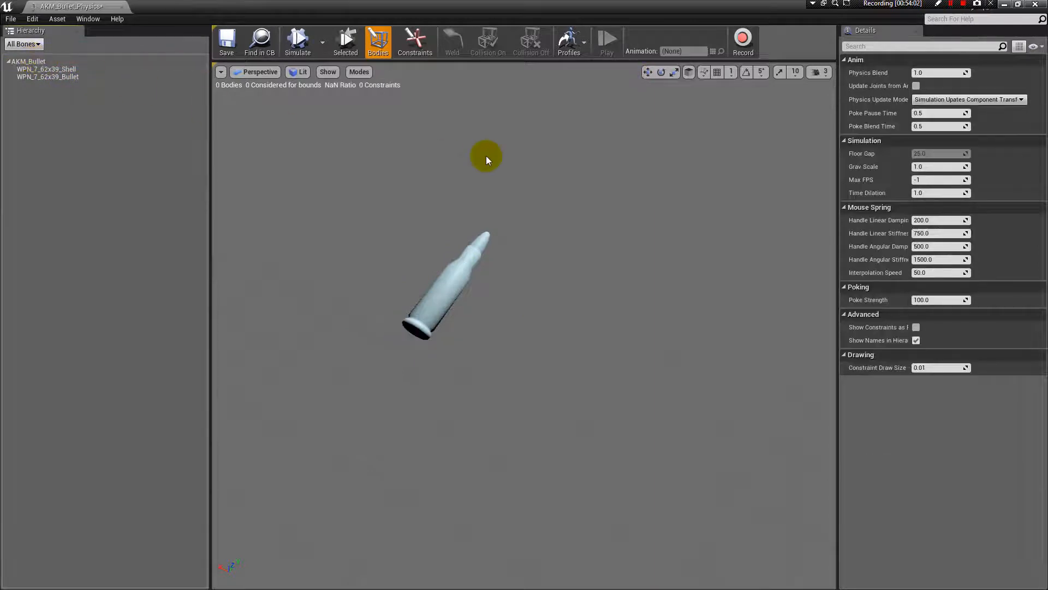
- Add a new physics body with Sphyl collision geometry to the AKM_Bullet root bone
click(30, 62)
right_click(33, 63)
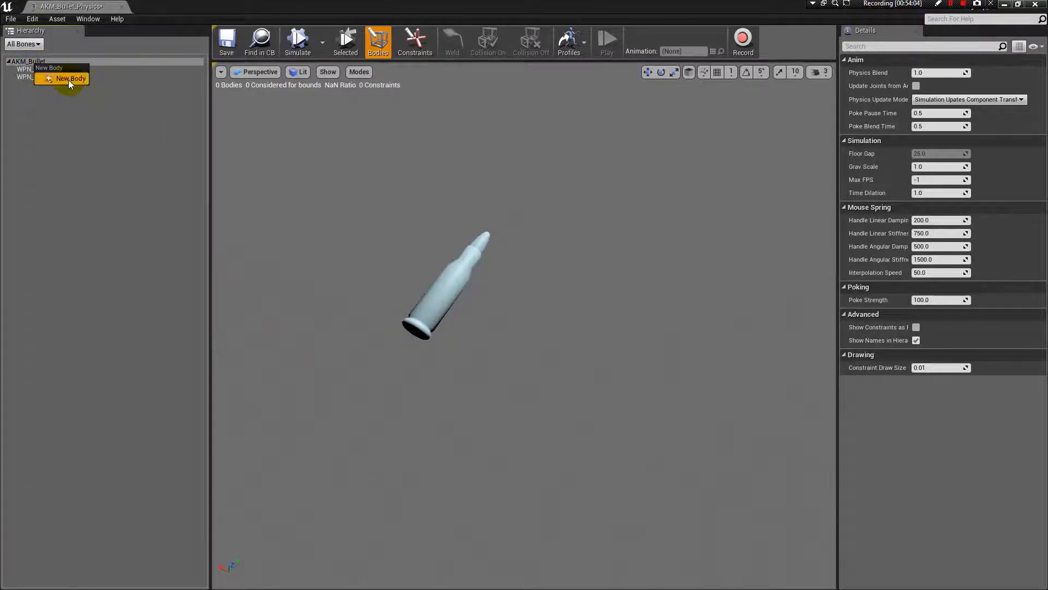
click(69, 80)
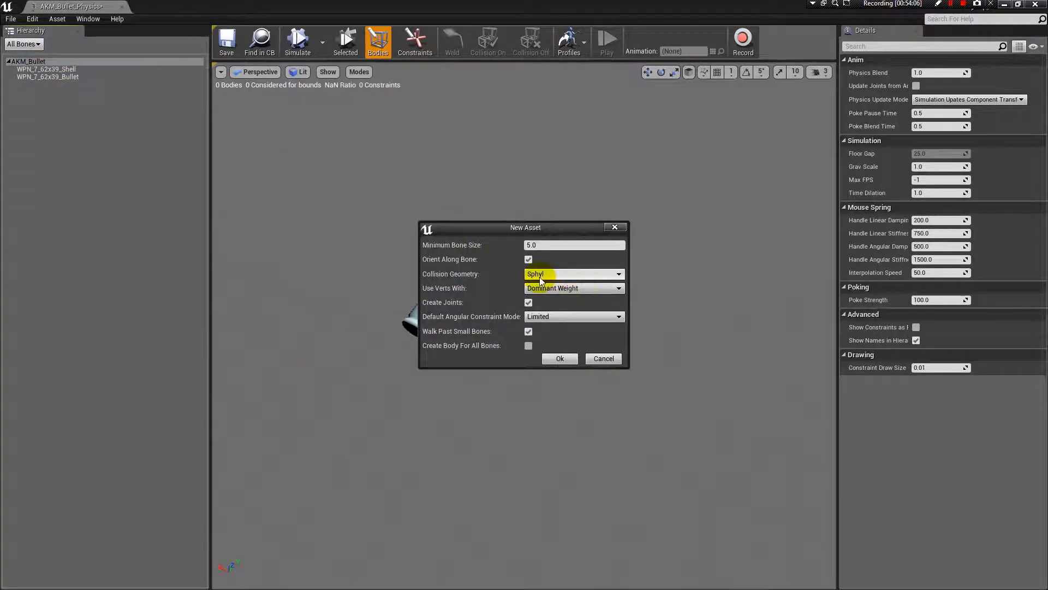
click(559, 359)
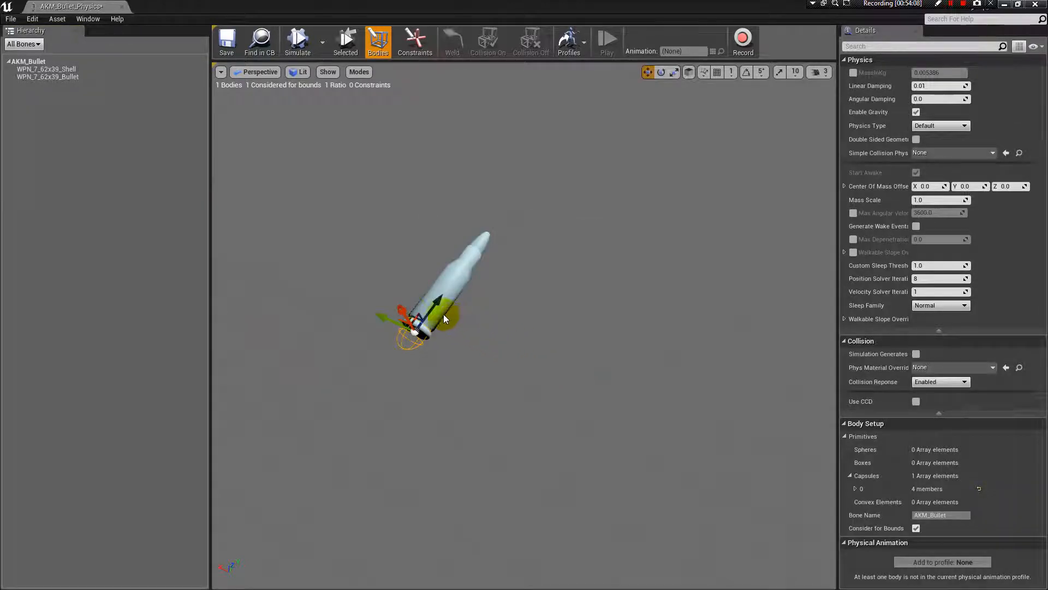
- Move the capsule to the middle of the cartridge and scale it to enclose the casing and the base of the tip
click(492, 271)
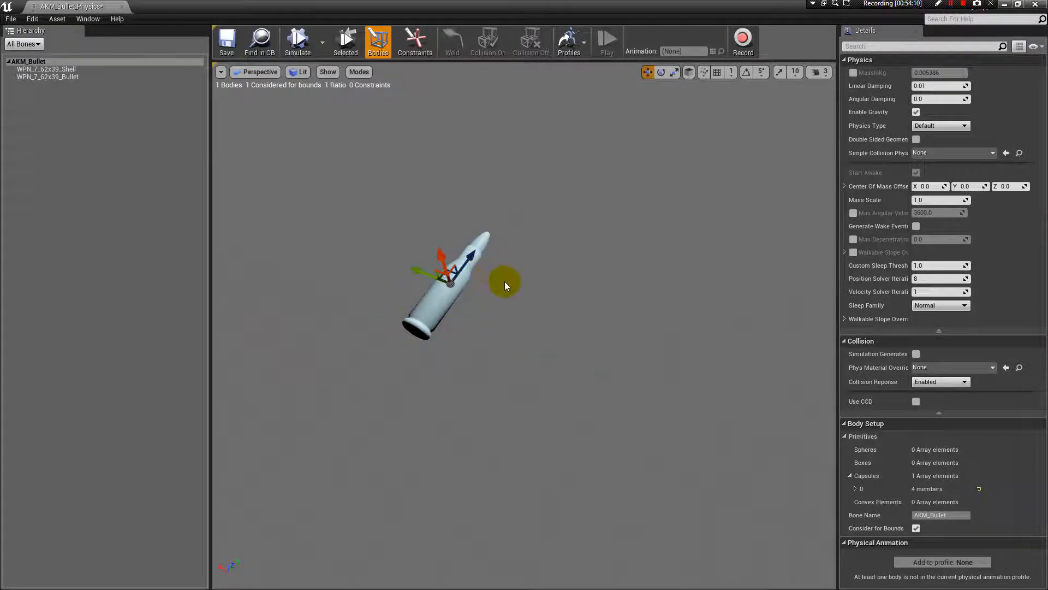
key(r)
drag(454, 264, 472, 255)
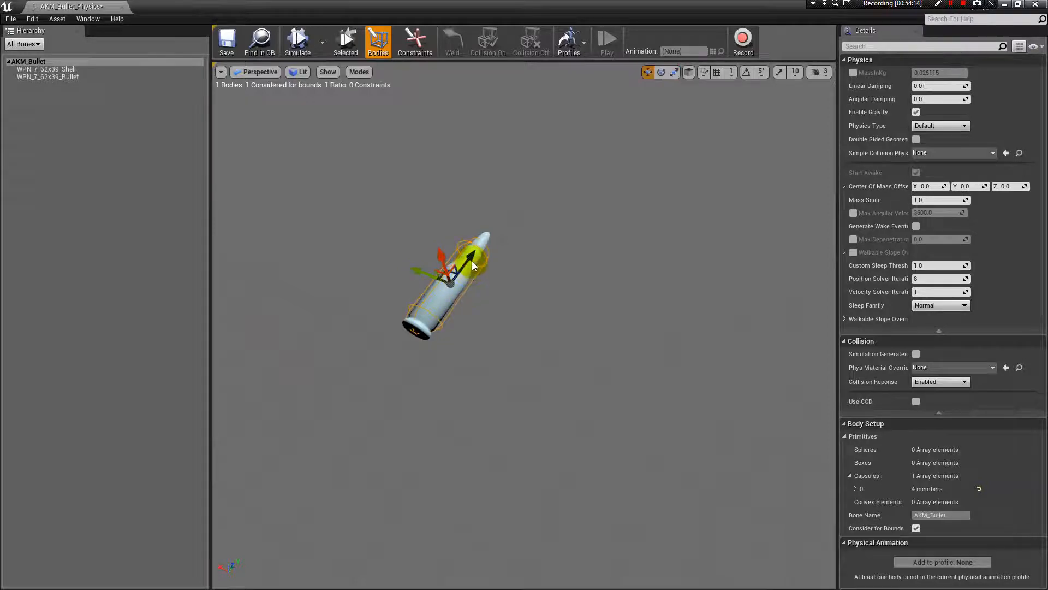
key(r)
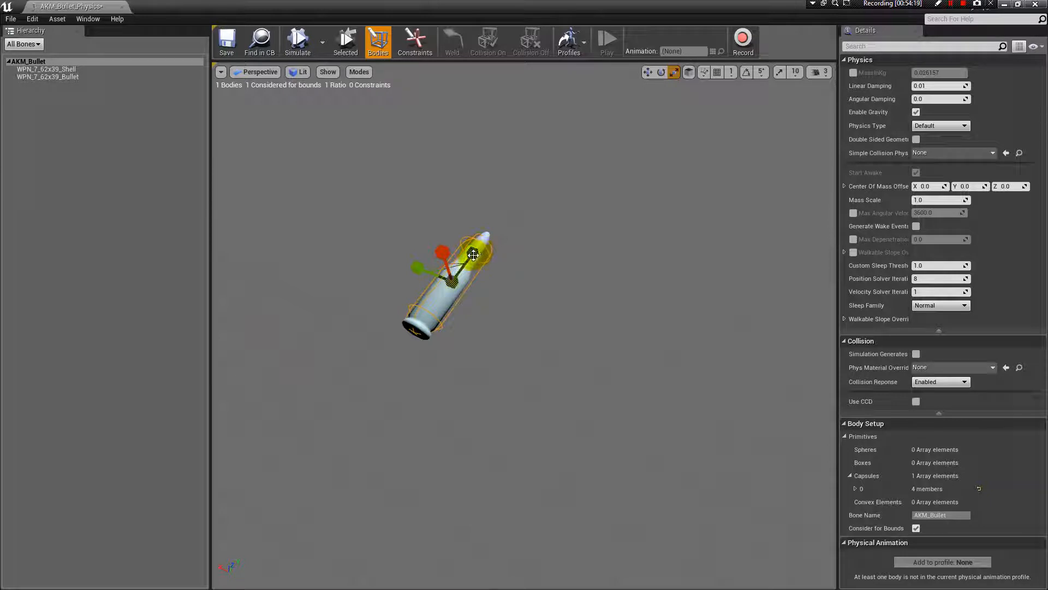
drag(473, 255, 417, 267)
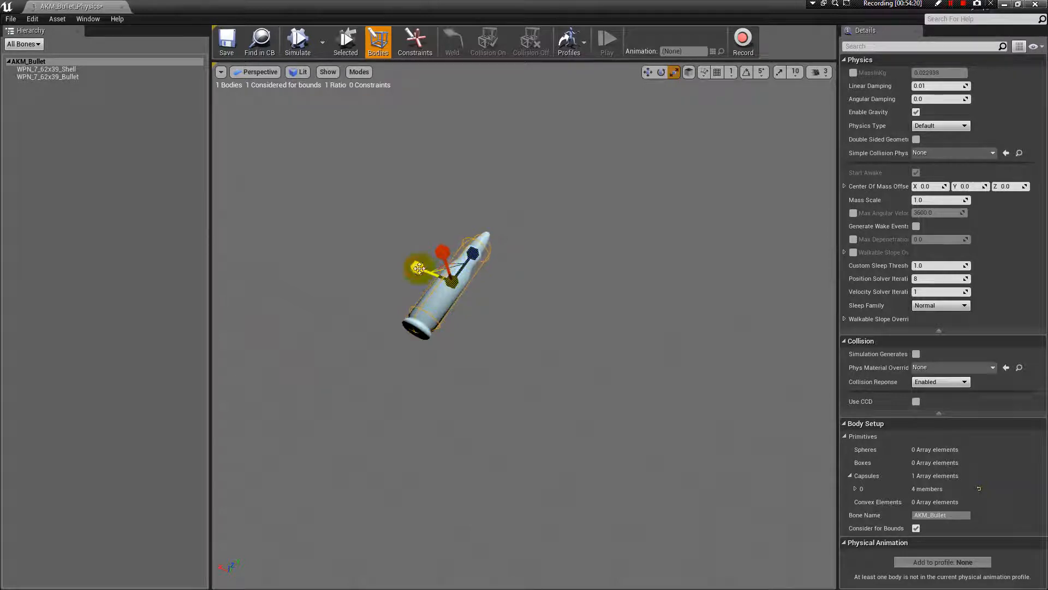
key(w)
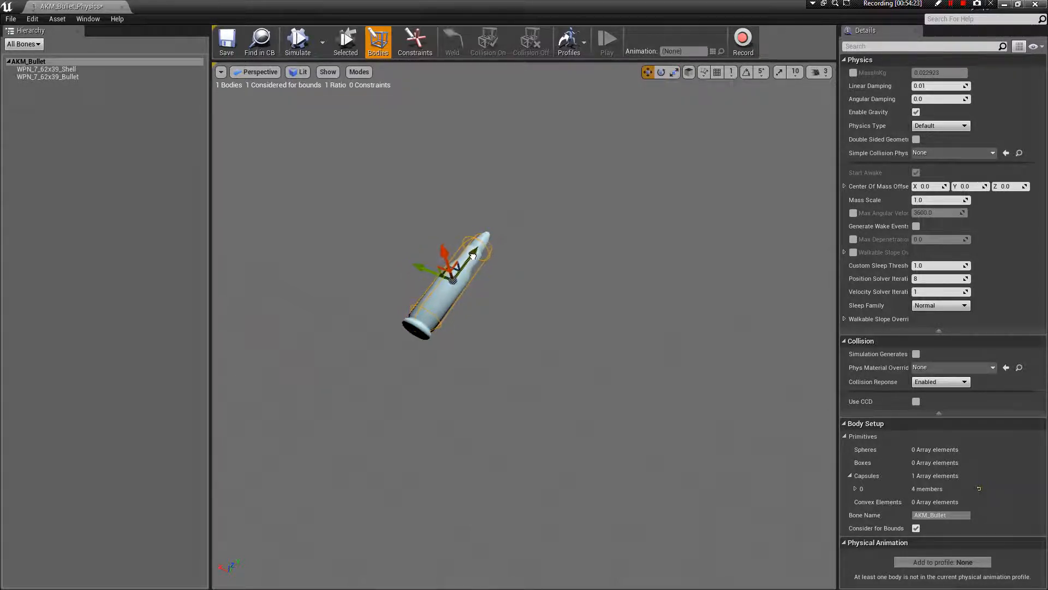
- Add a box collision primitive to the AKM_Bullet body
click(105, 87)
click(49, 62)
right_click(65, 62)
click(106, 79)
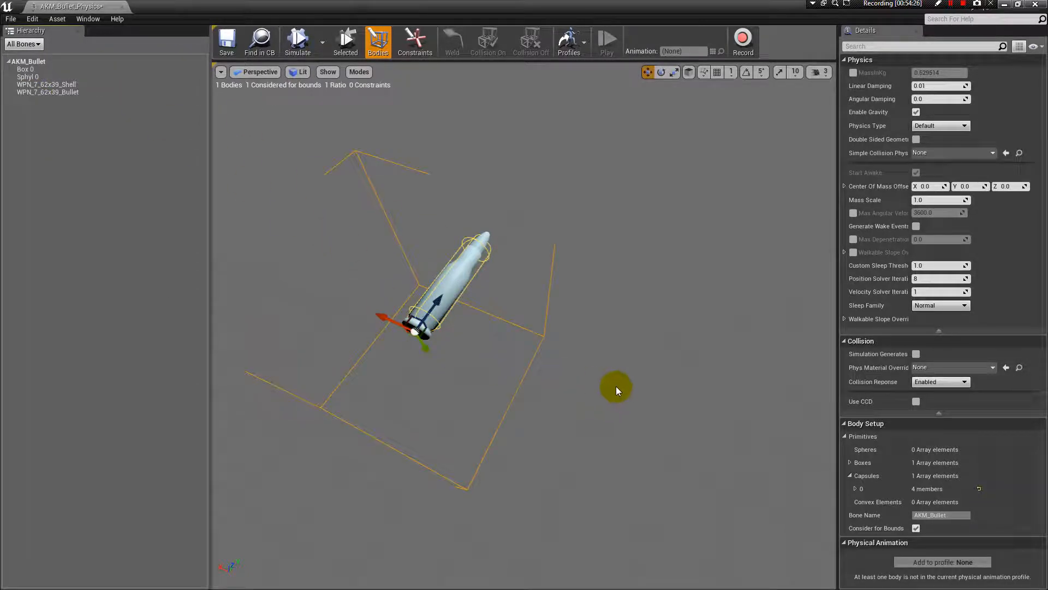
- Scale Box 0 down on its axes and position it around the rim at the cartridge's base
key(r)
drag(388, 314, 571, 289)
click(522, 129)
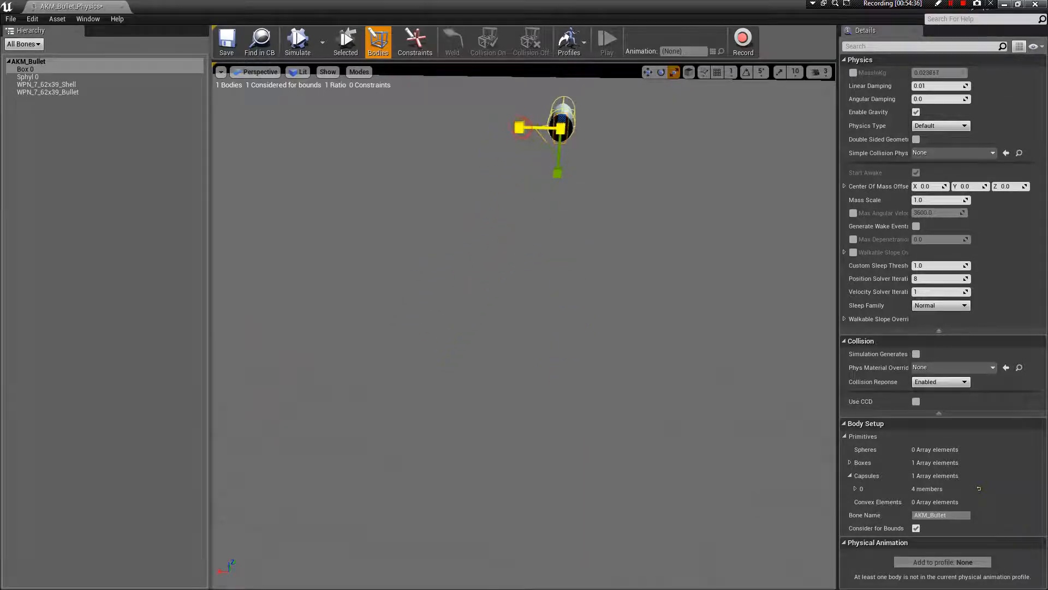
click(557, 178)
alt+drag(557, 174, 468, 140)
key(w)
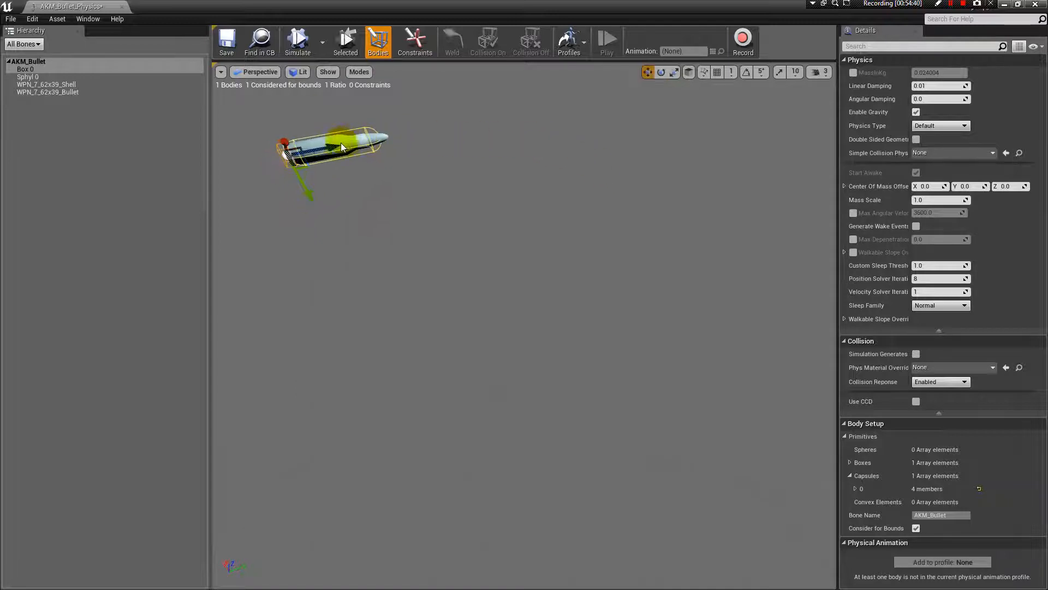
alt+drag(333, 146, 540, 225)
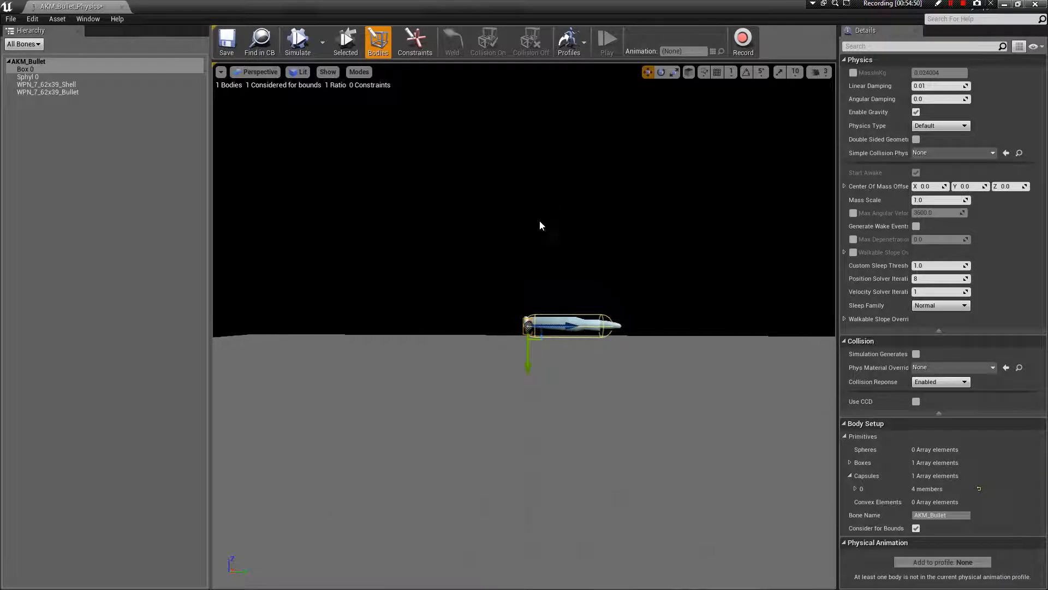
- Shrink the Sphyl 0 capsule to the casing's thickness and shift it slightly toward the bullet tip
click(592, 328)
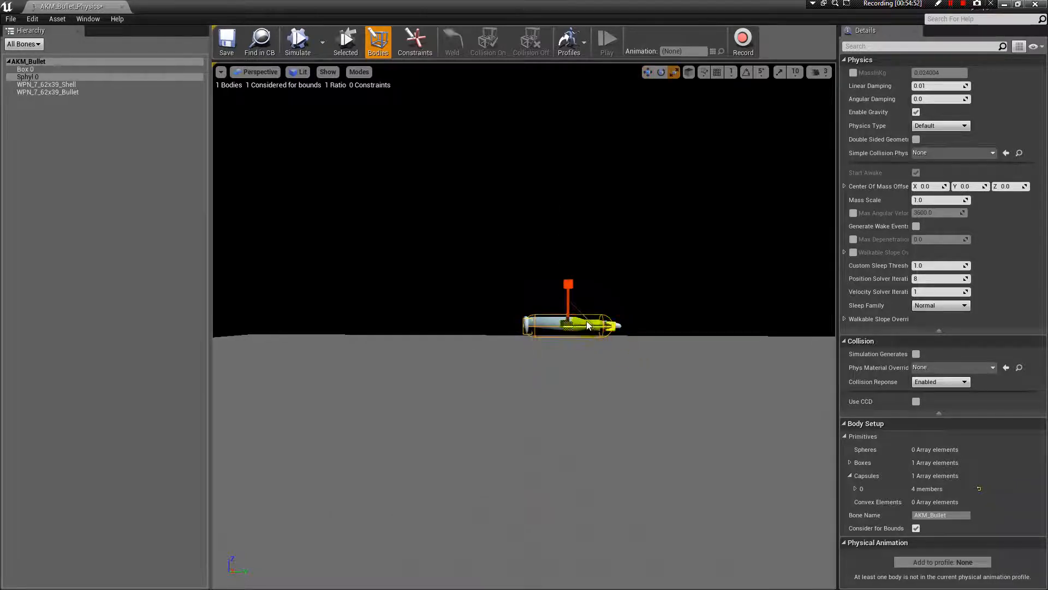
drag(566, 288, 565, 294)
key(w)
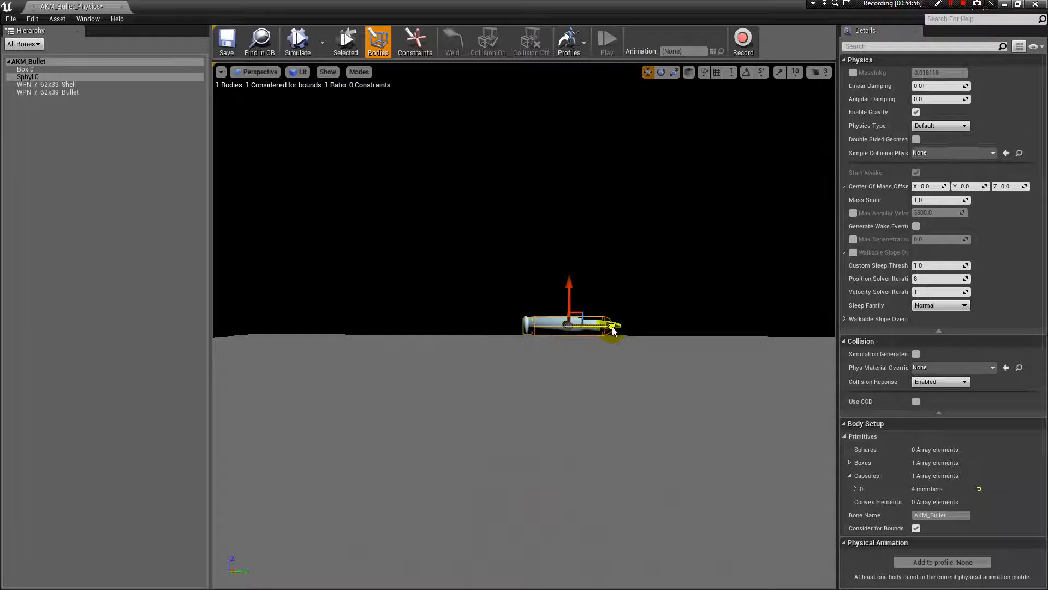
key(r)
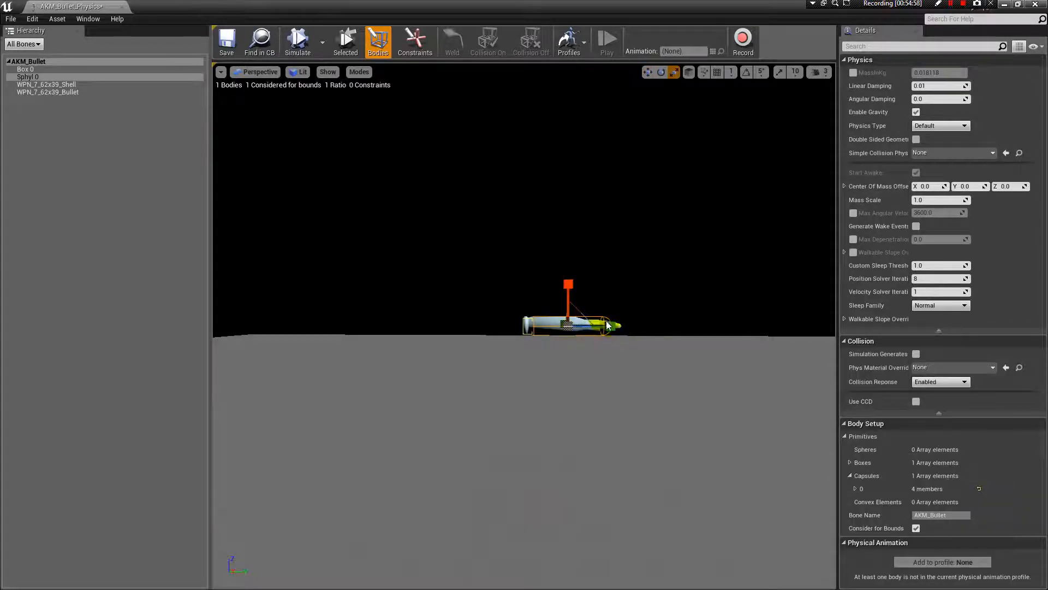
key(w)
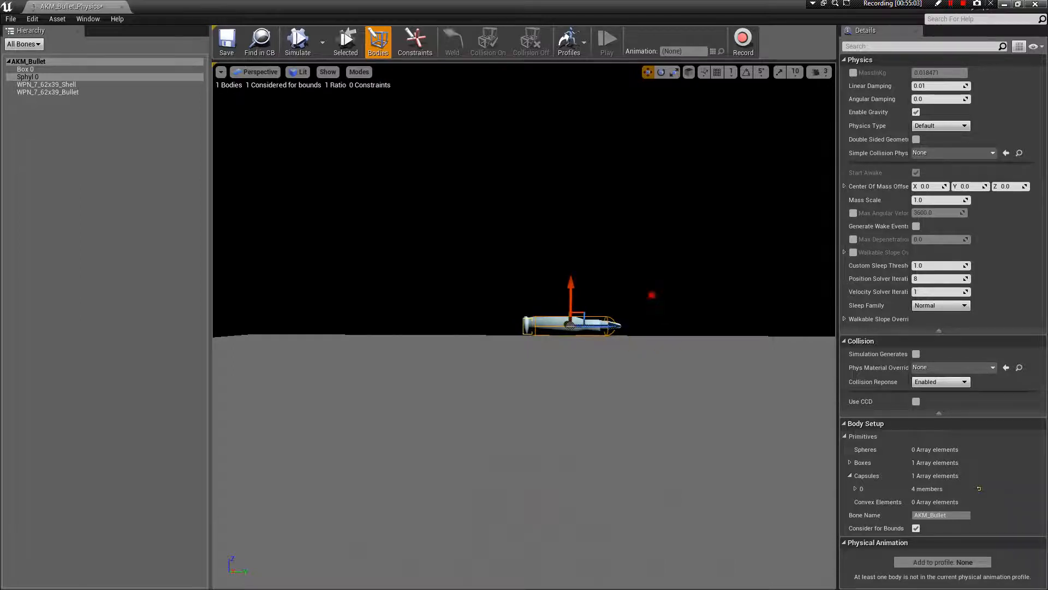
click(430, 204)
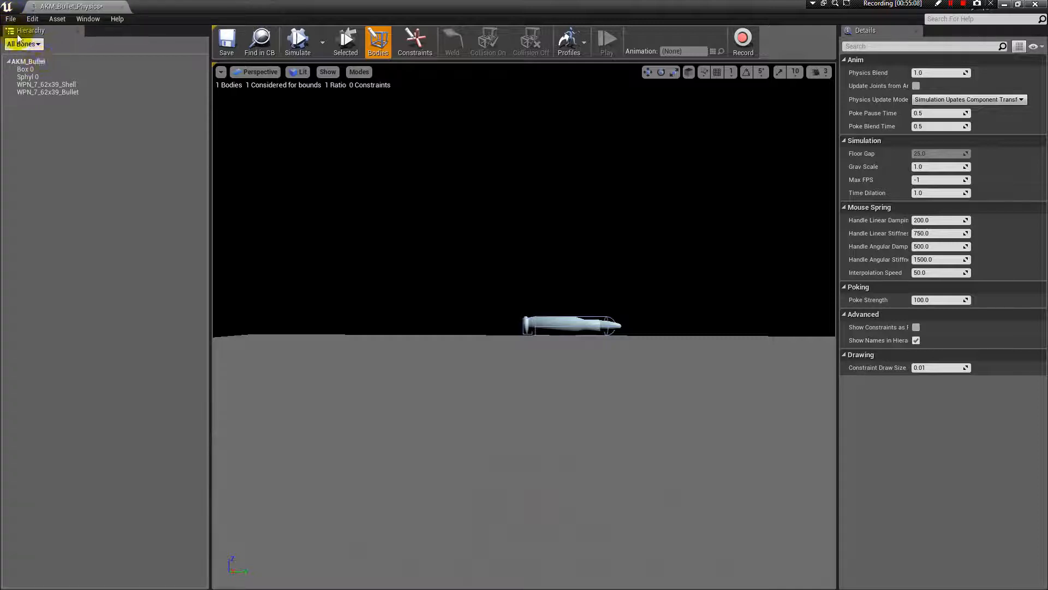
- Simulate the bullet's physics, restart it once, pull the body around the floor to test its collision, and stop the simulation
scroll(447, 204, down, 5)
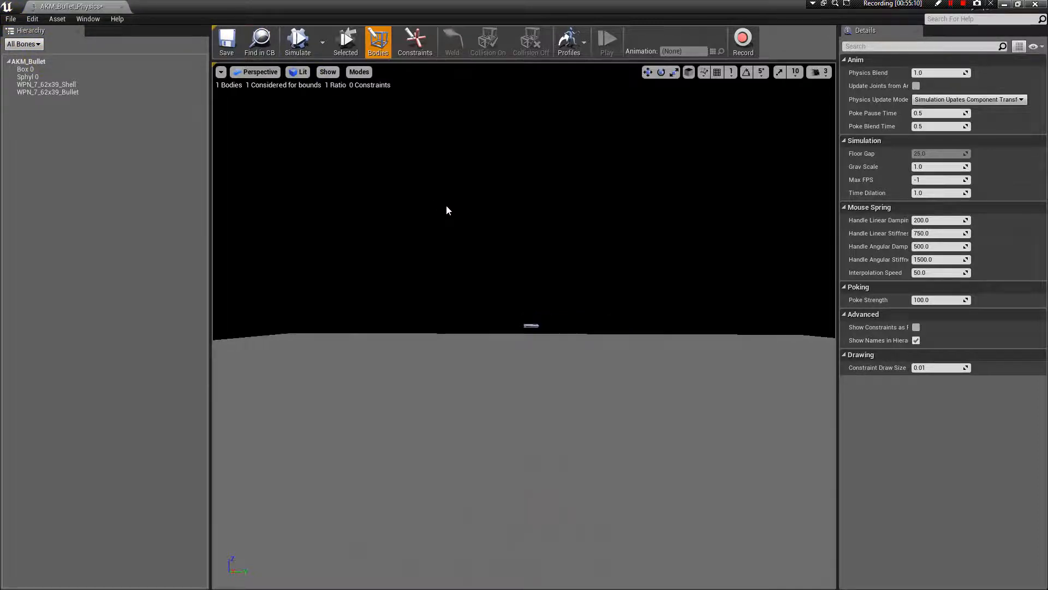
click(296, 42)
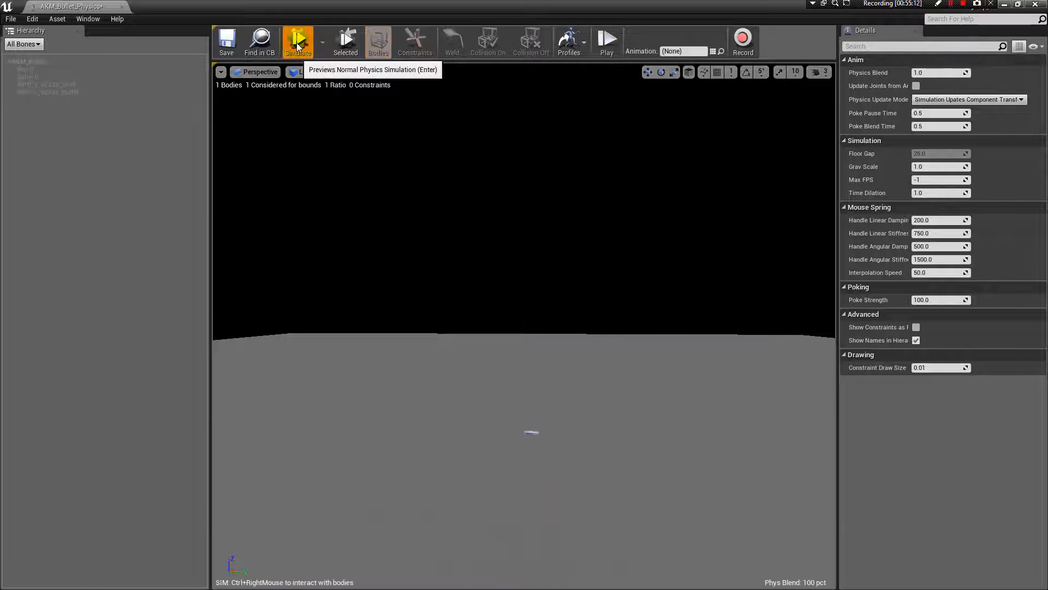
ctrl+click(538, 433)
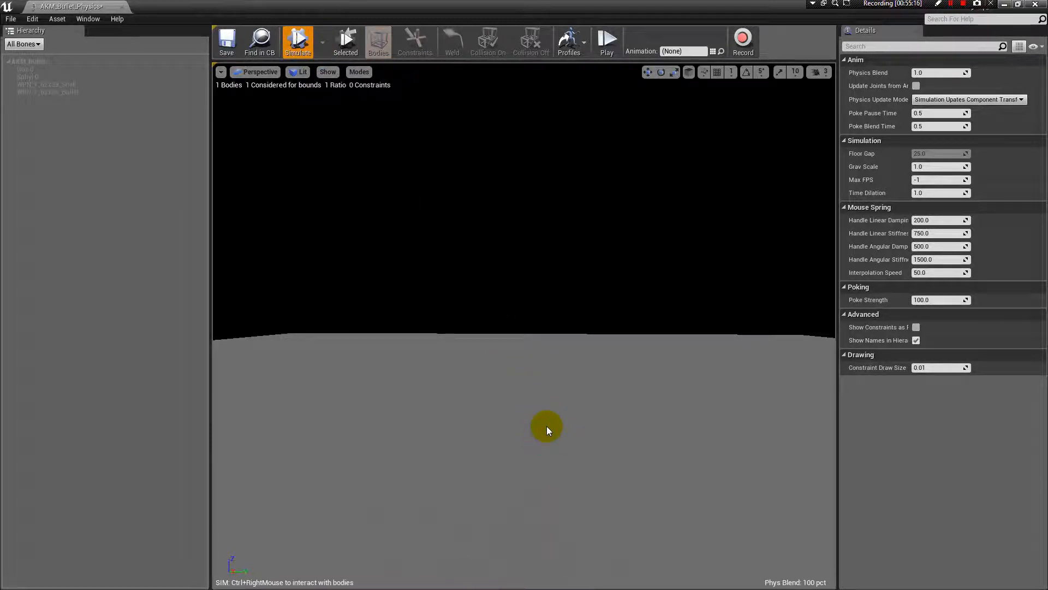
click(299, 51)
click(299, 46)
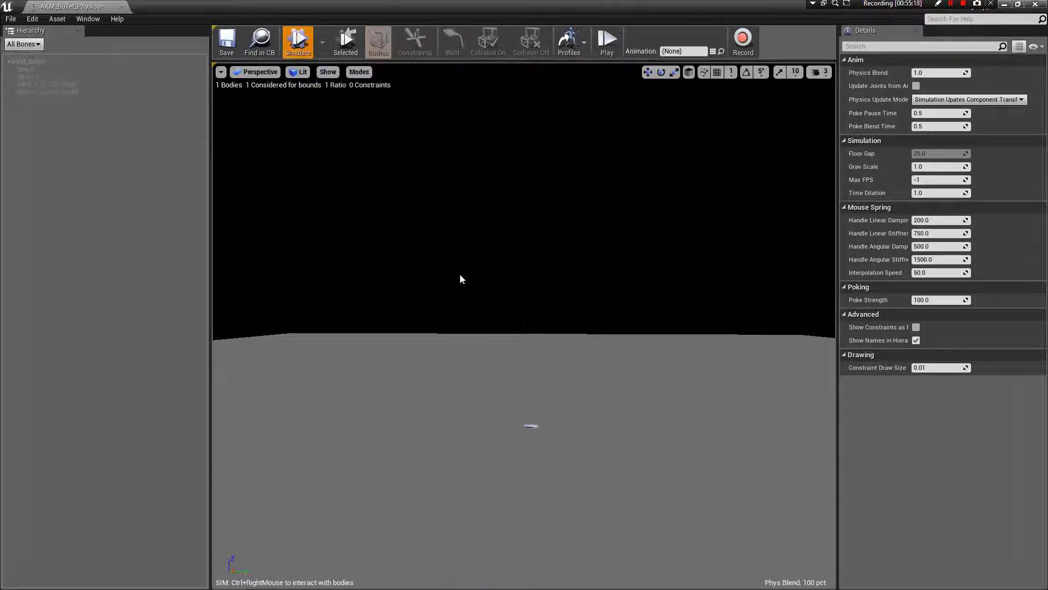
ctrl+right_drag(540, 433, 581, 378)
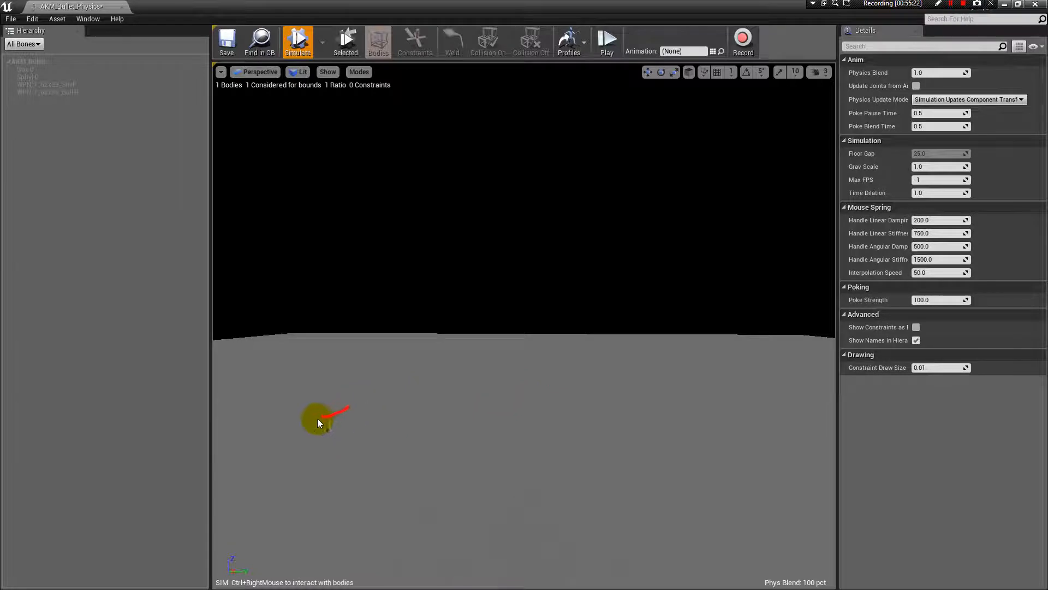
ctrl+right_drag(329, 419, 605, 462)
right_drag(548, 435, 540, 392)
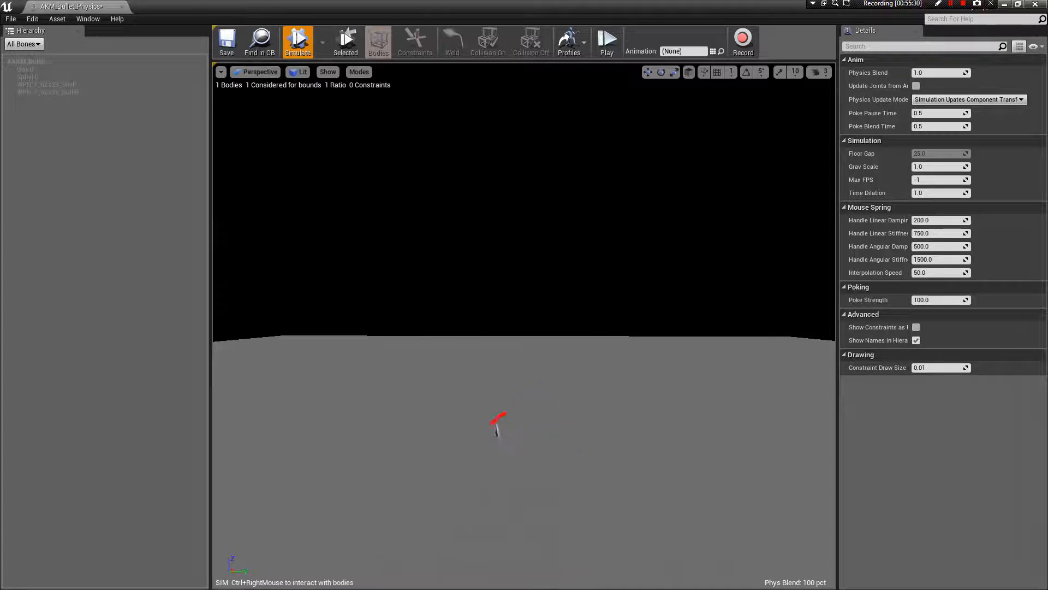
ctrl+right_drag(494, 421, 494, 422)
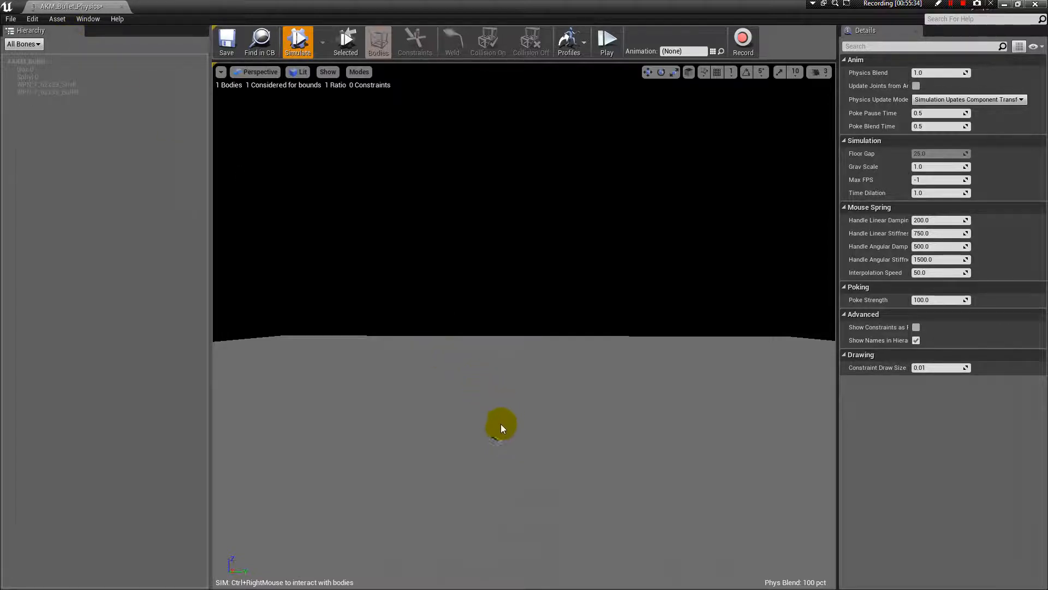
click(297, 41)
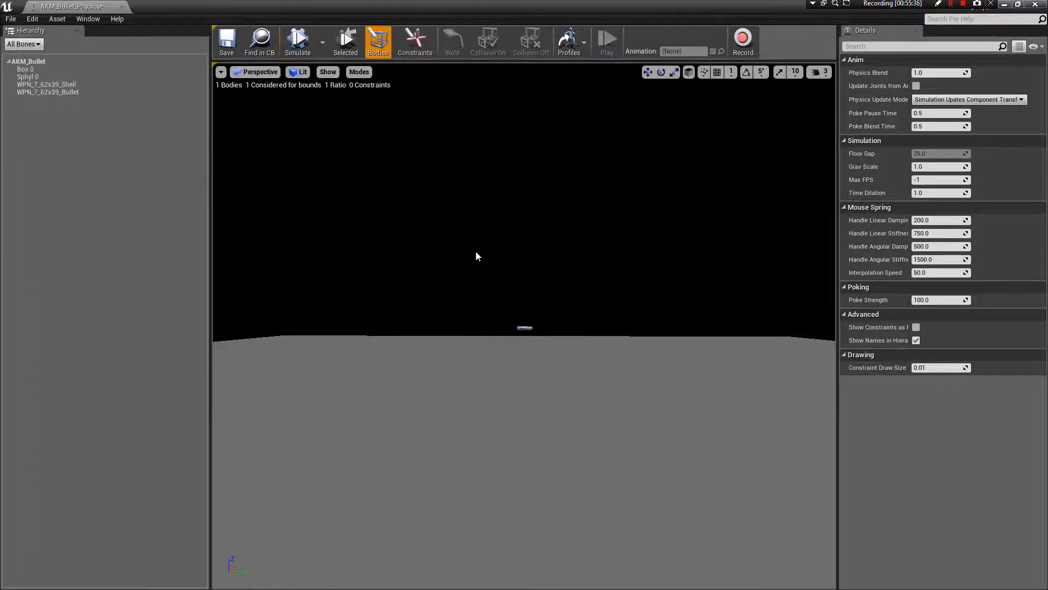
- Save the bullet's physics asset and all other unsaved assets, and close its editor
key(f)
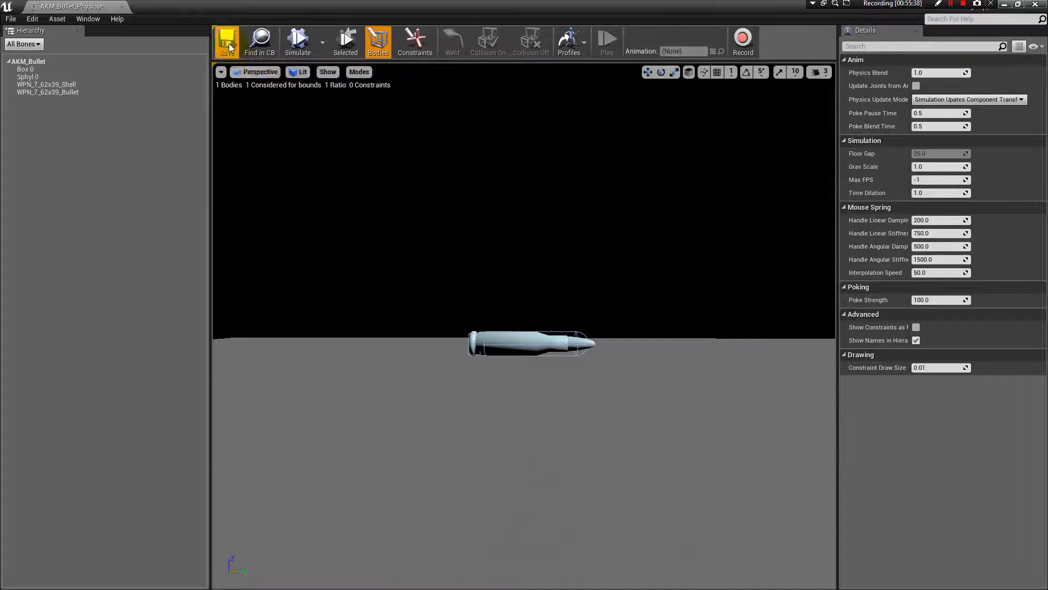
click(228, 44)
click(10, 18)
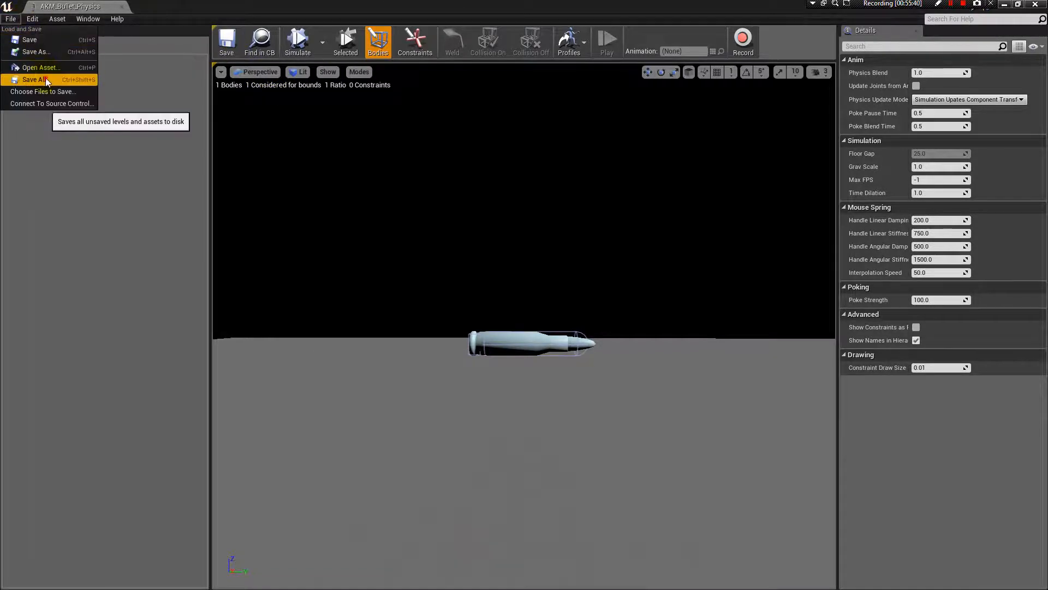
click(45, 76)
click(122, 6)
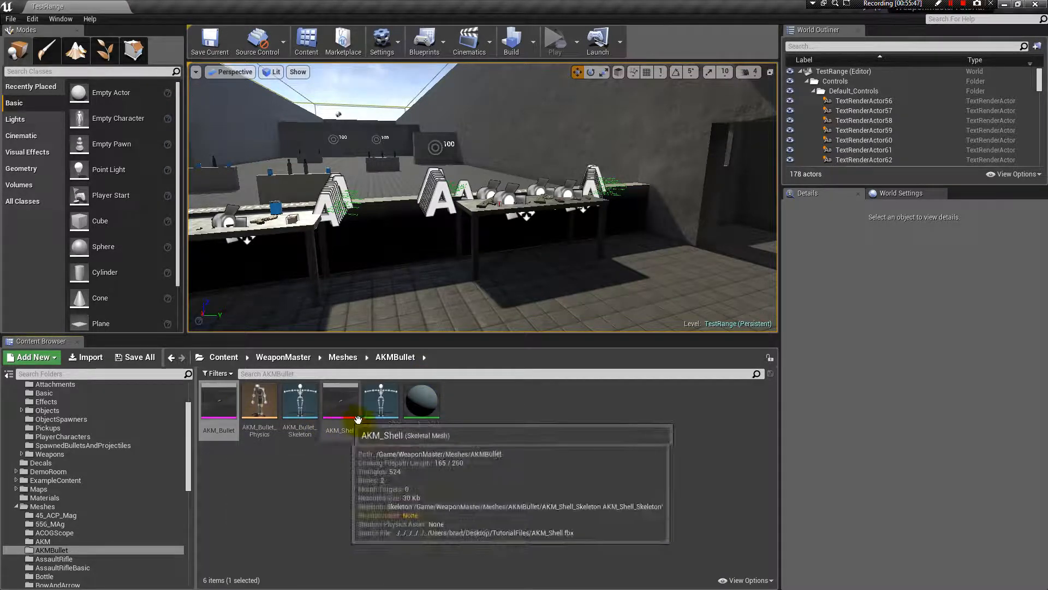
- Create and assign a physics asset for the AKM_Shell skeletal mesh with Sphyl collision geometry and minimum bone size 5.0
right_click(337, 398)
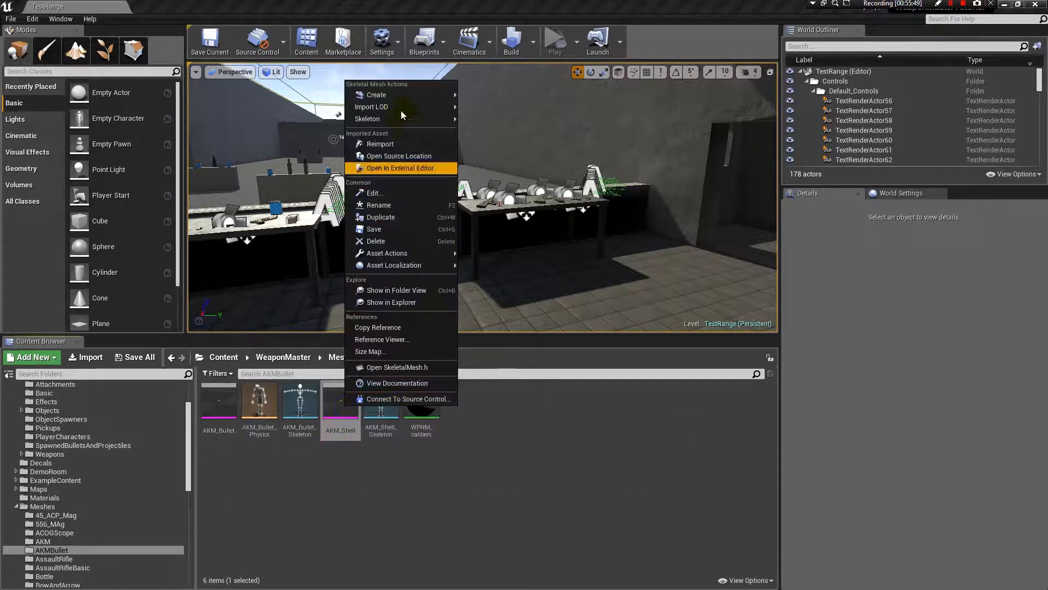
mouse_move(399, 97)
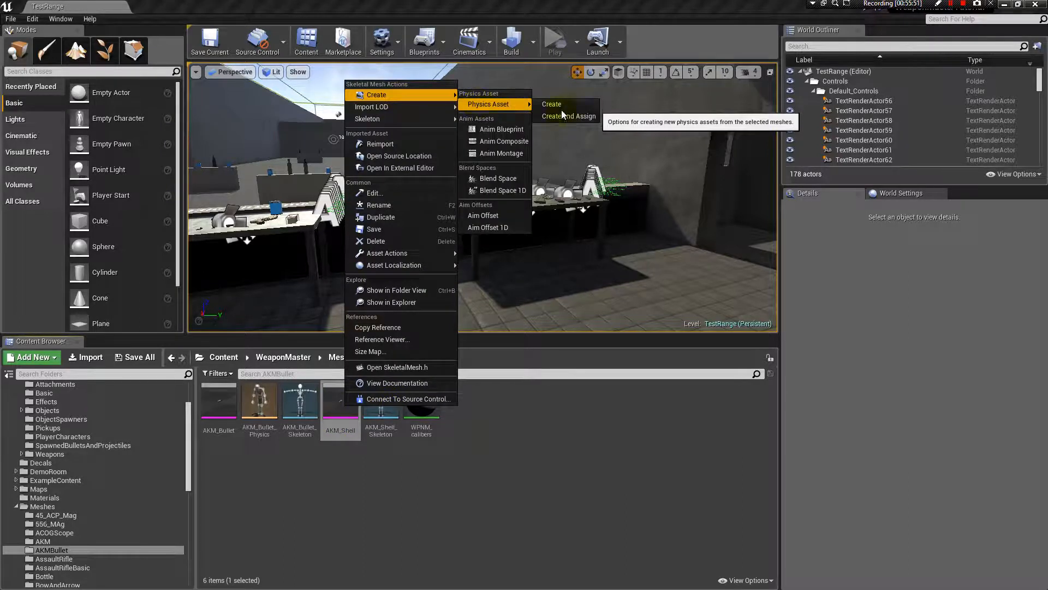
click(568, 105)
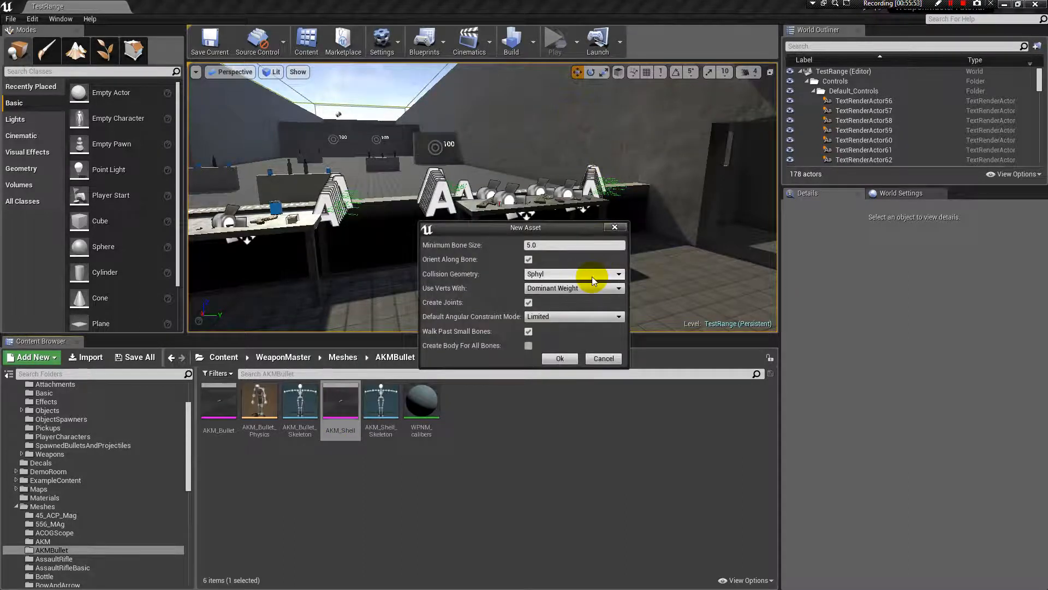
click(561, 358)
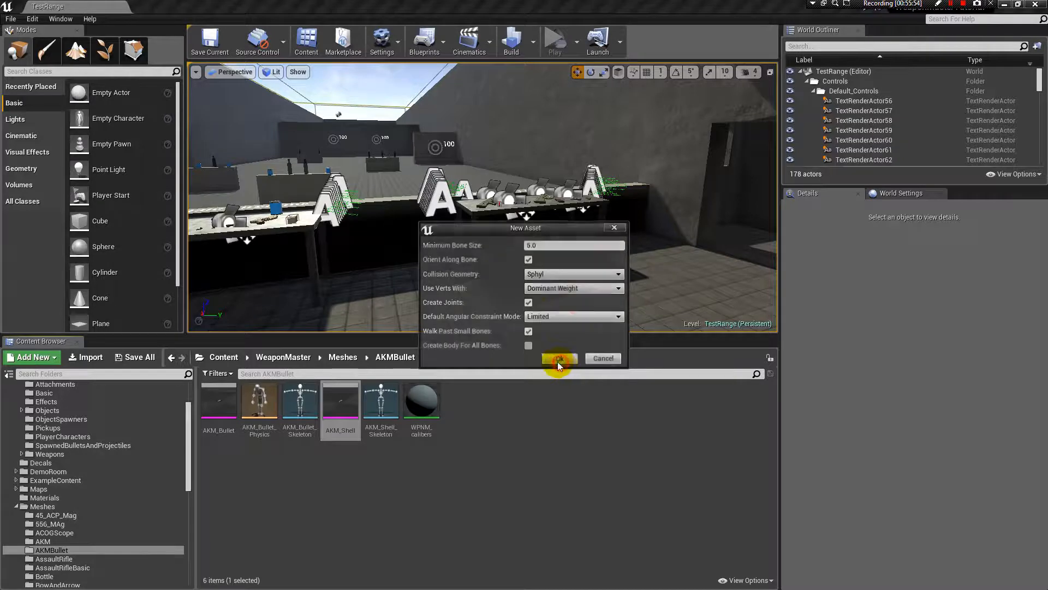
- Delete the automatically generated capsule body from the AKM_Shell root bone
click(44, 70)
key(Delete)
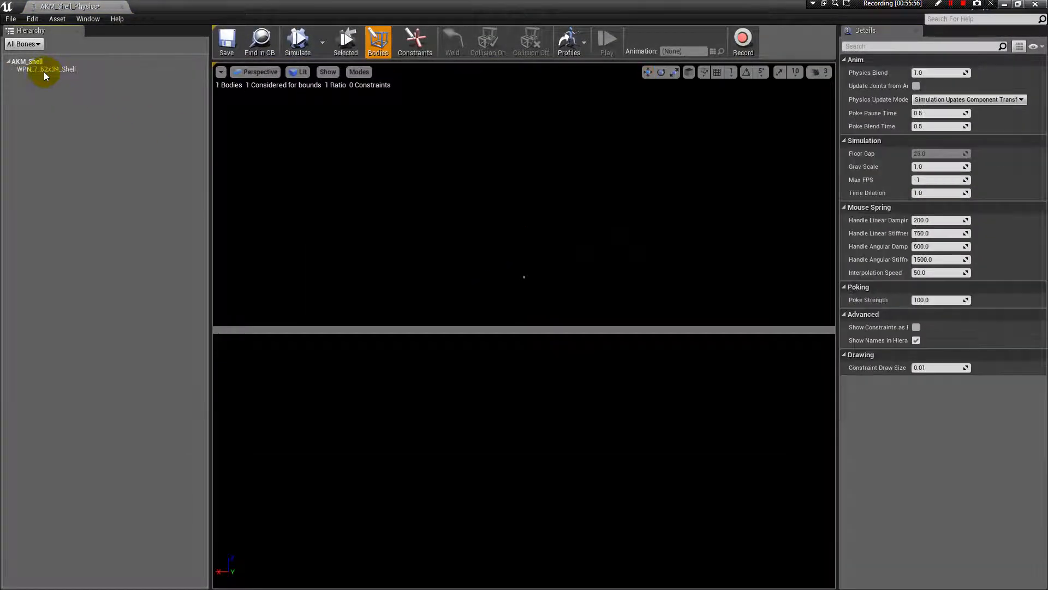
click(38, 62)
scroll(456, 246, up, 6)
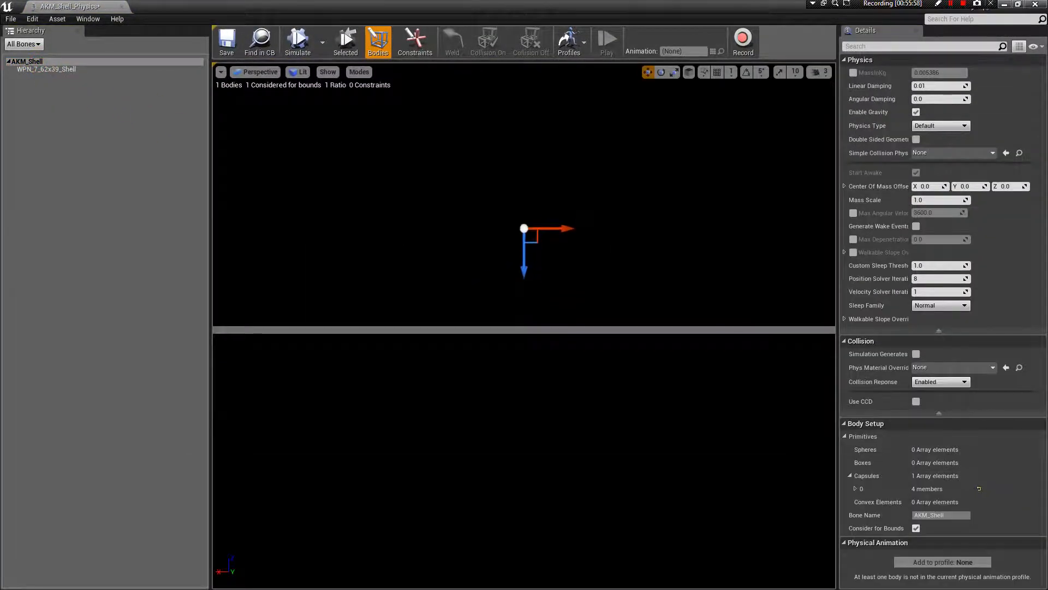
scroll(455, 241, down, 8)
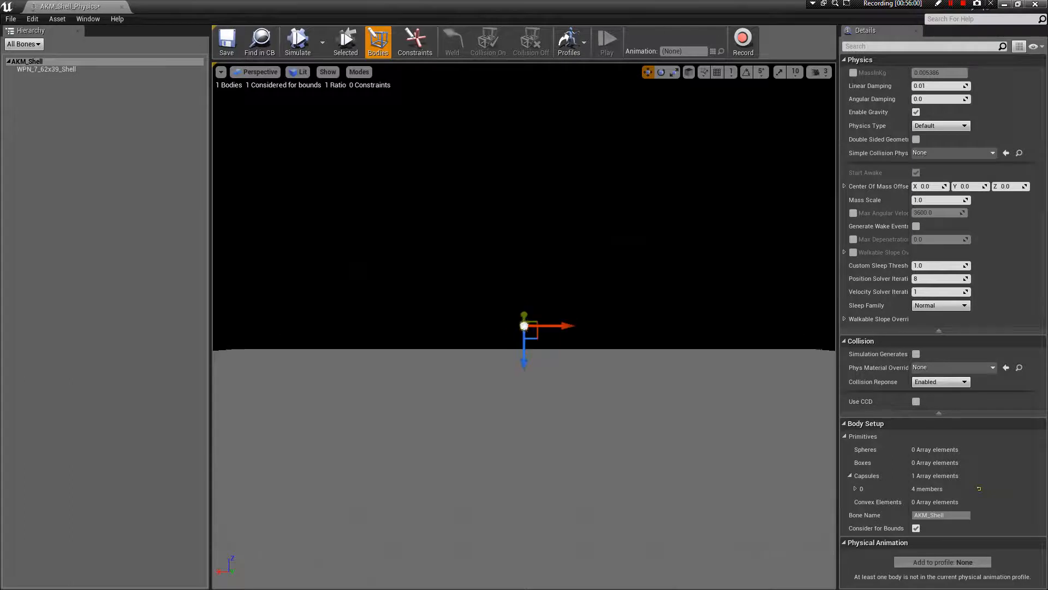
alt+drag(516, 238, 536, 243)
key(Delete)
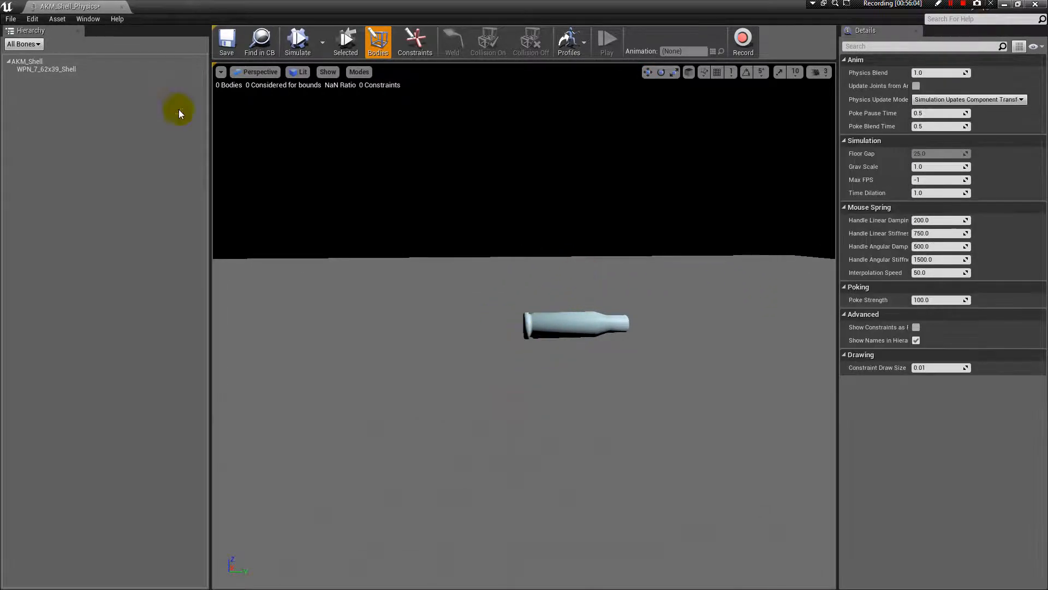
- Add a new Sphyl collision body to the AKM_Shell root bone with minimum bone size 5.0
right_click(48, 62)
click(76, 77)
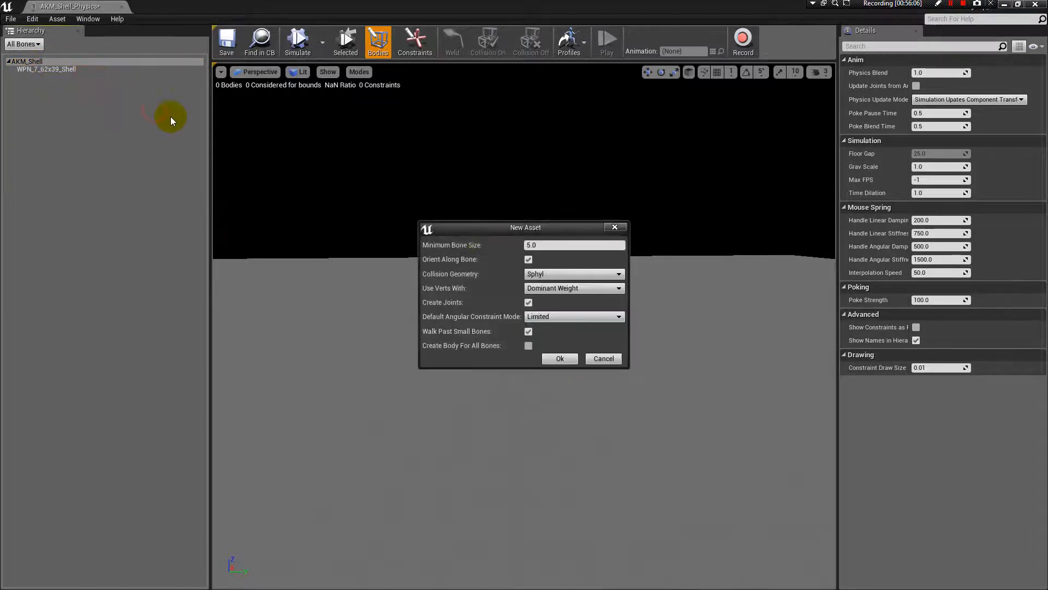
click(561, 358)
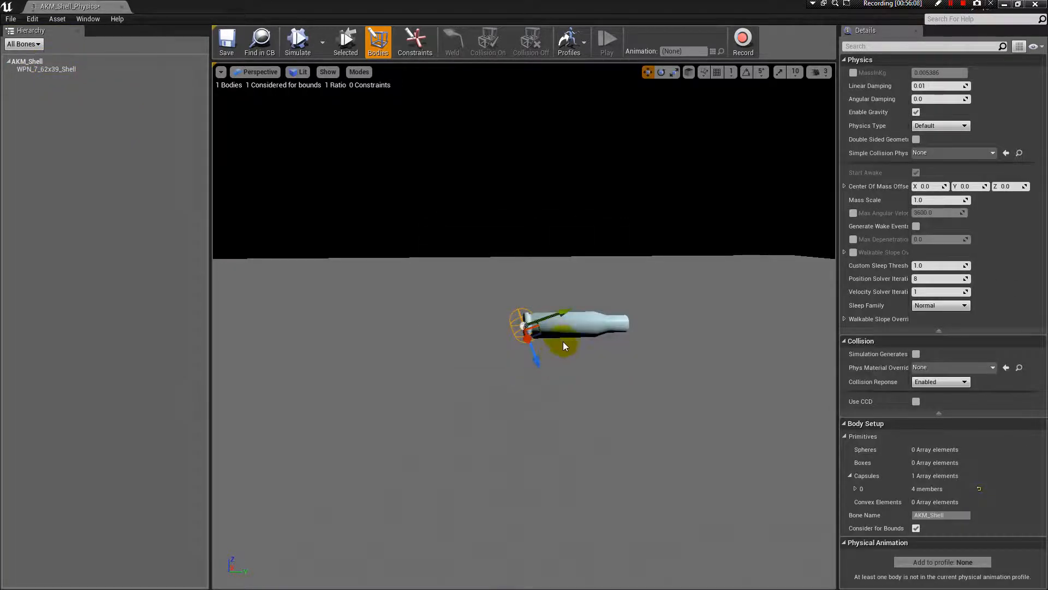
click(571, 284)
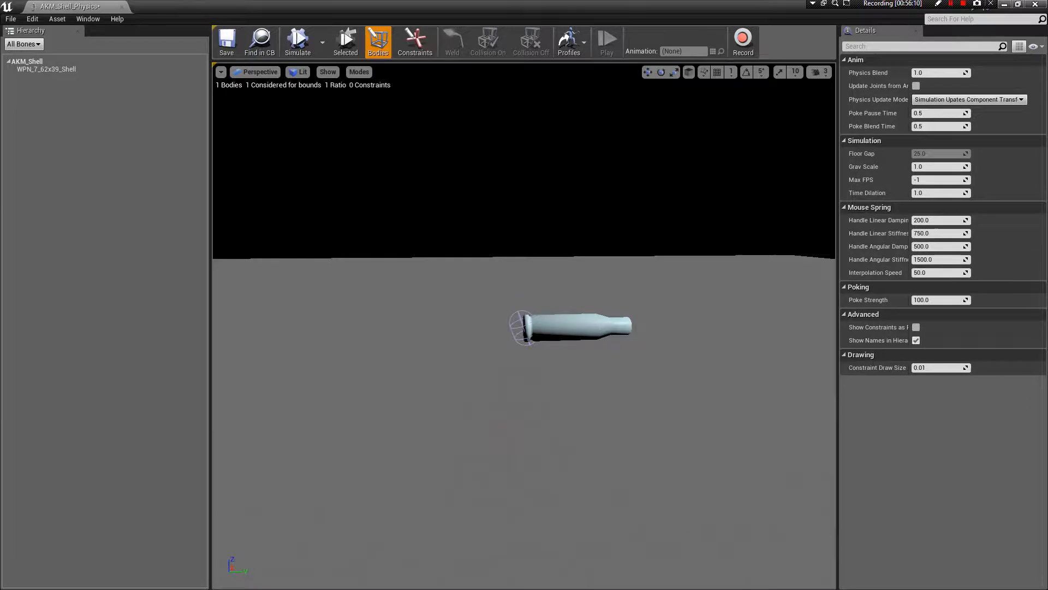
- Rotate the shell's capsule to lie along the casing and move it from the rim toward the casing's middle
click(515, 316)
drag(582, 298, 565, 261)
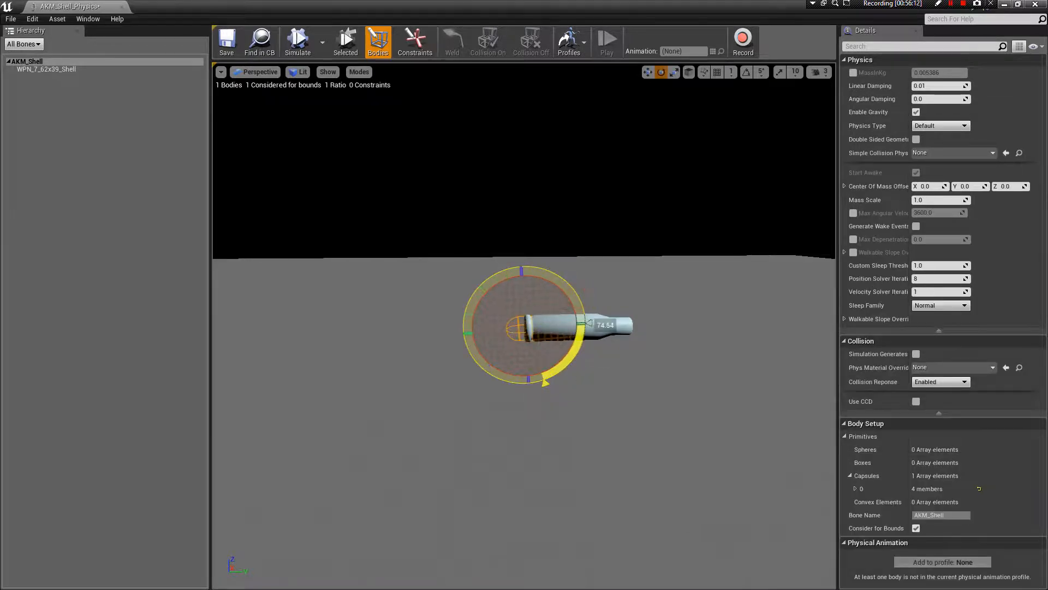
key(w)
drag(558, 330, 601, 332)
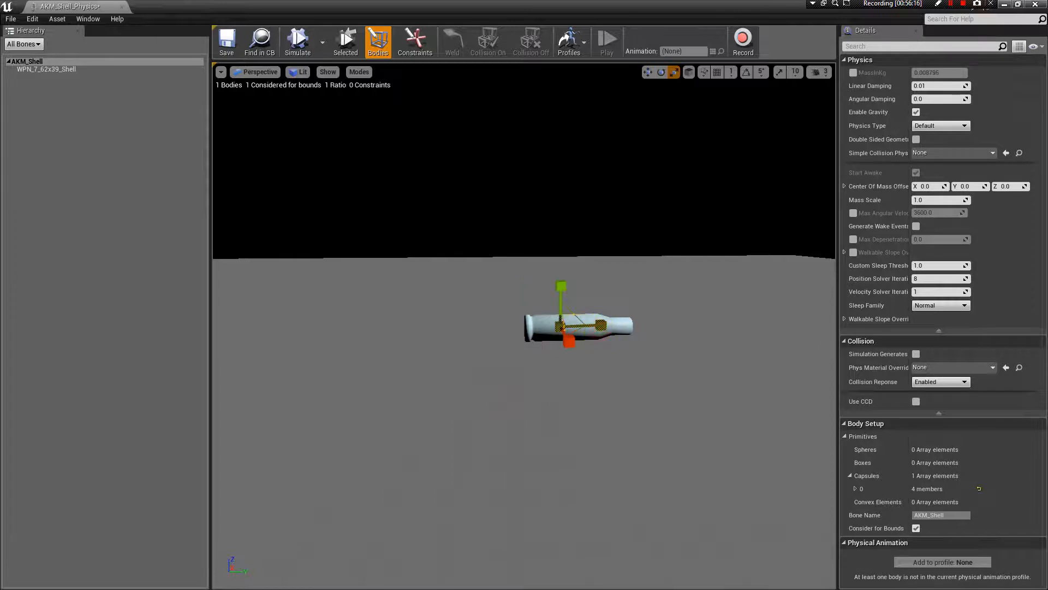
- Lengthen the capsule along the casing and fine-tune its angle and position to fit from the rim to the shoulder
mouse_move(561, 287)
mouse_down()
mouse_move(559, 298)
mouse_move(560, 285)
mouse_up()
key(e)
click(553, 285)
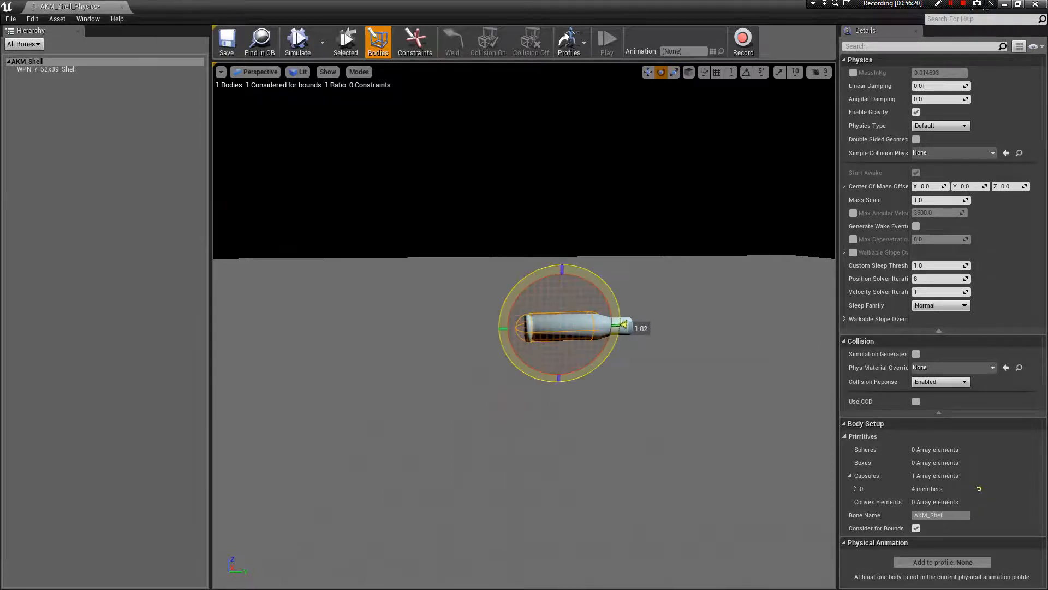
key(w)
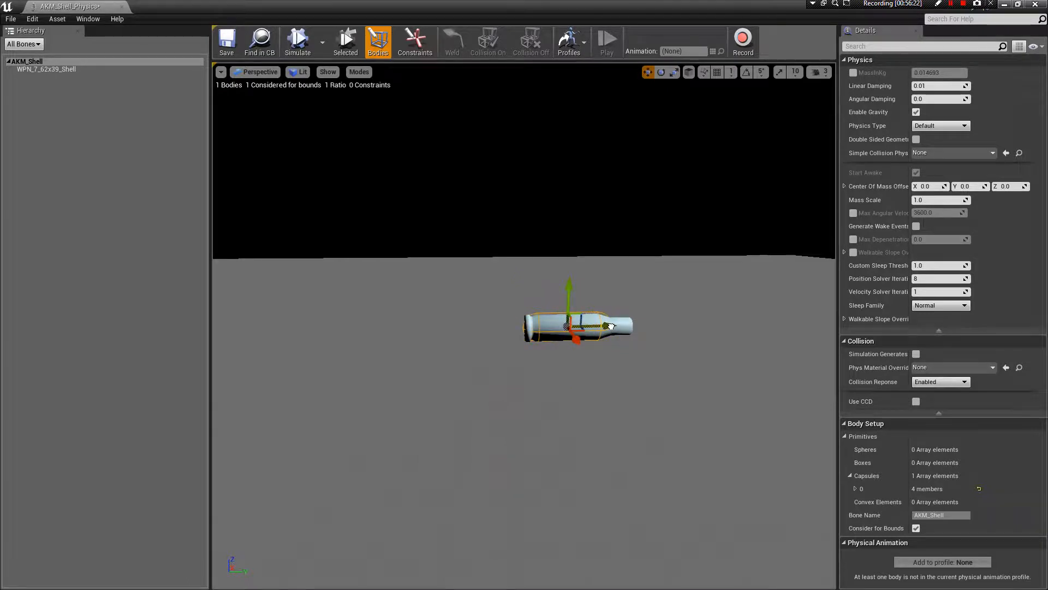
drag(610, 325, 608, 323)
key(e)
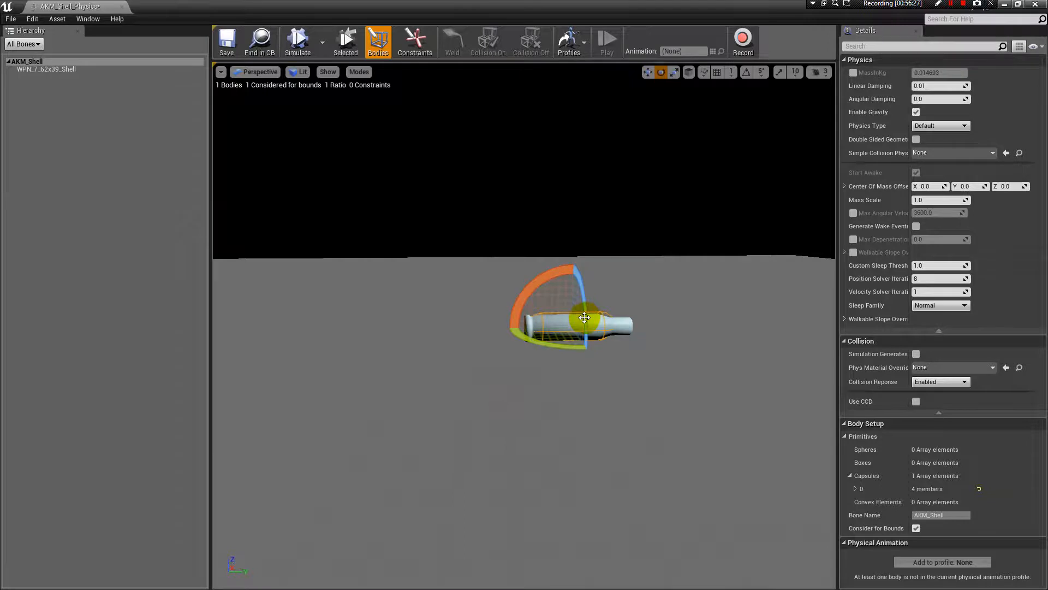
key(r)
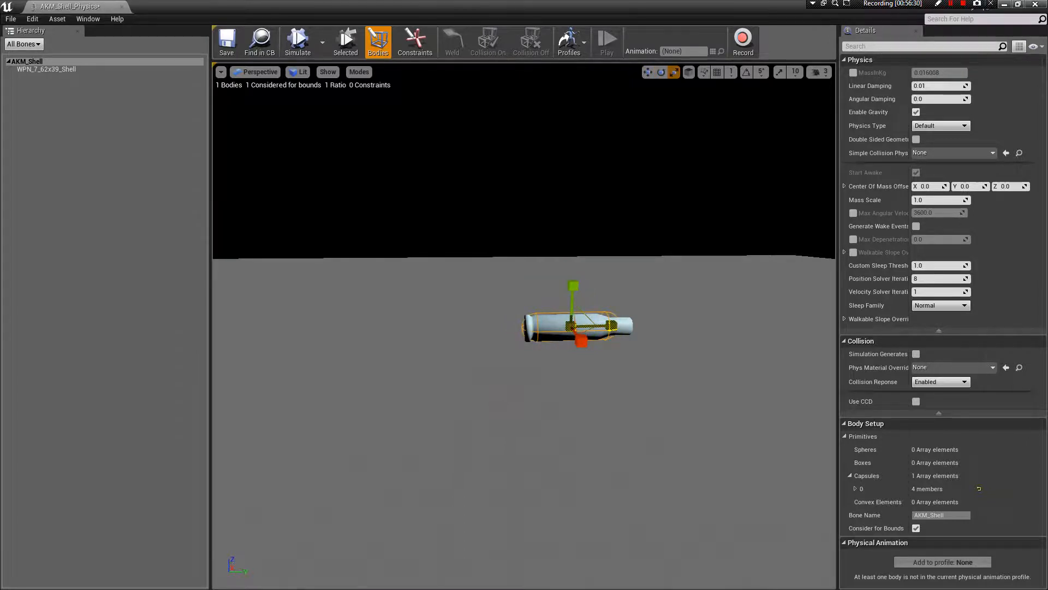
click(166, 60)
click(377, 208)
- Save the shell's physics asset and simulate it to test how the casing falls on the floor, then stop the simulation
click(227, 41)
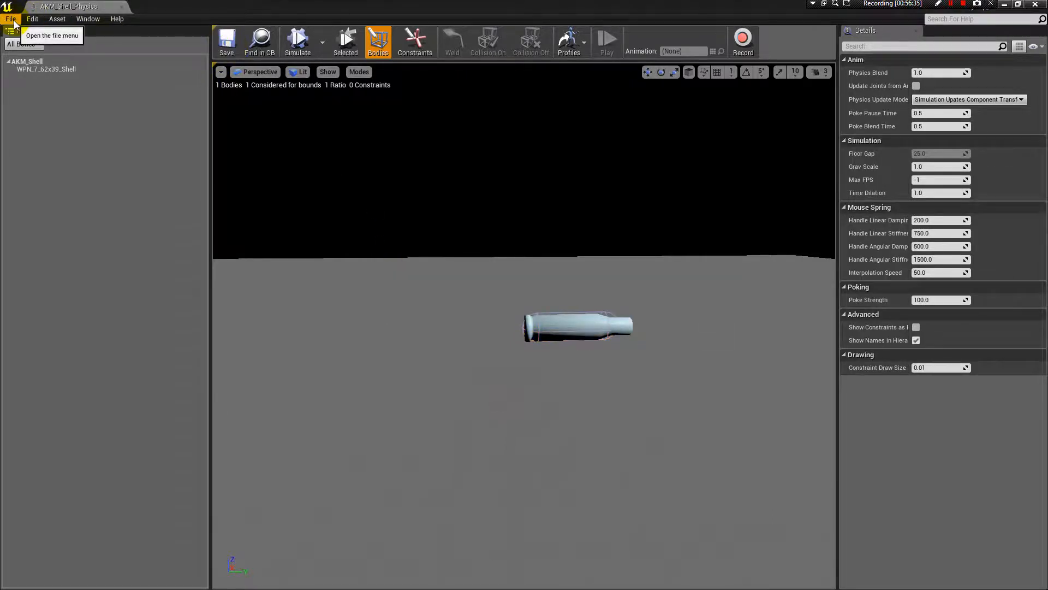
click(298, 46)
right_drag(495, 258, 496, 354)
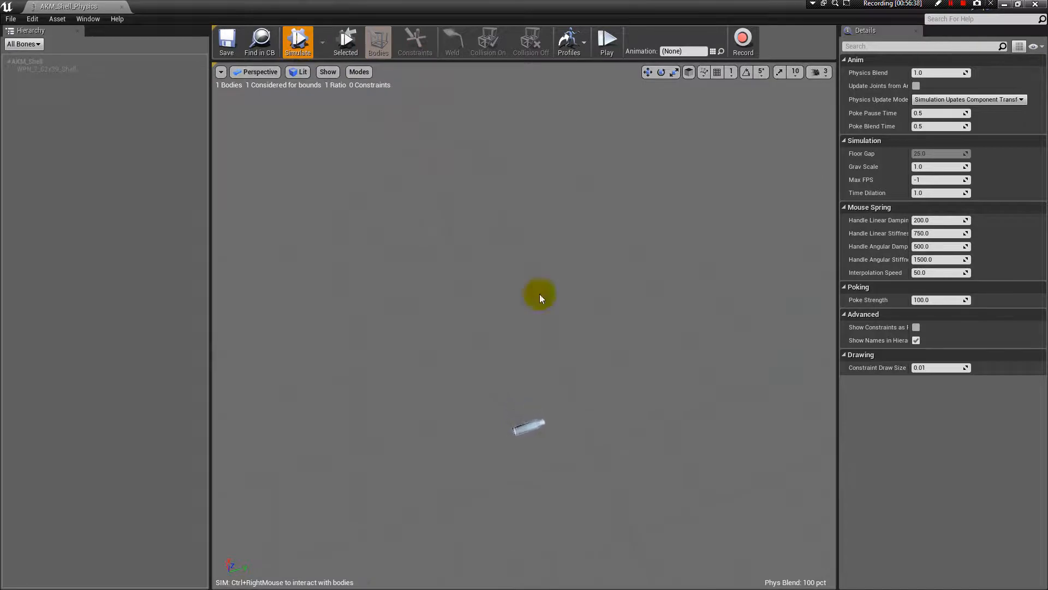
click(298, 41)
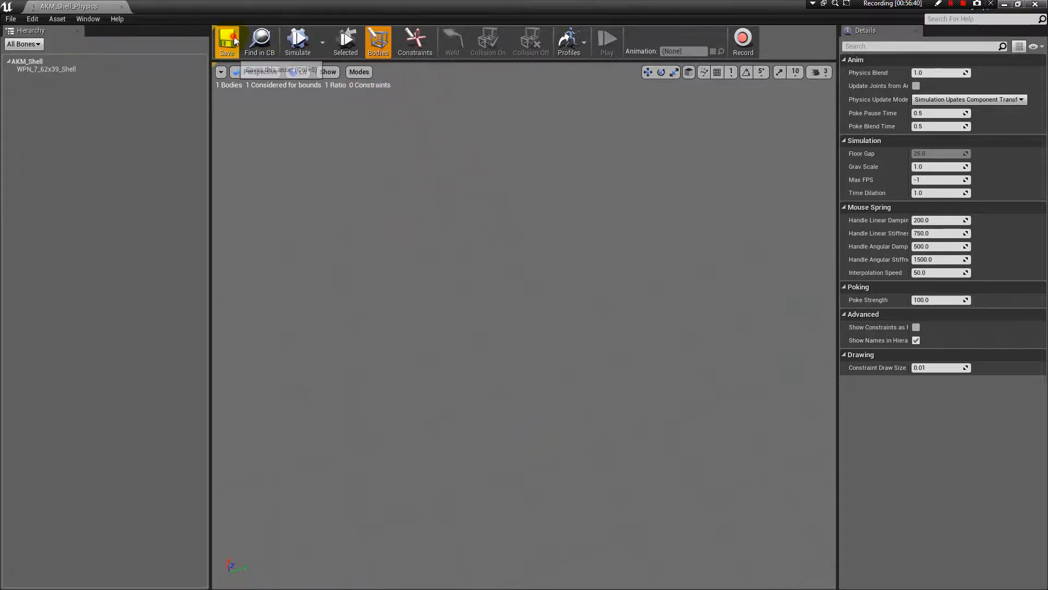
- Save all remaining unsaved assets and close the AKM_Shell physics asset editor
click(10, 19)
click(38, 80)
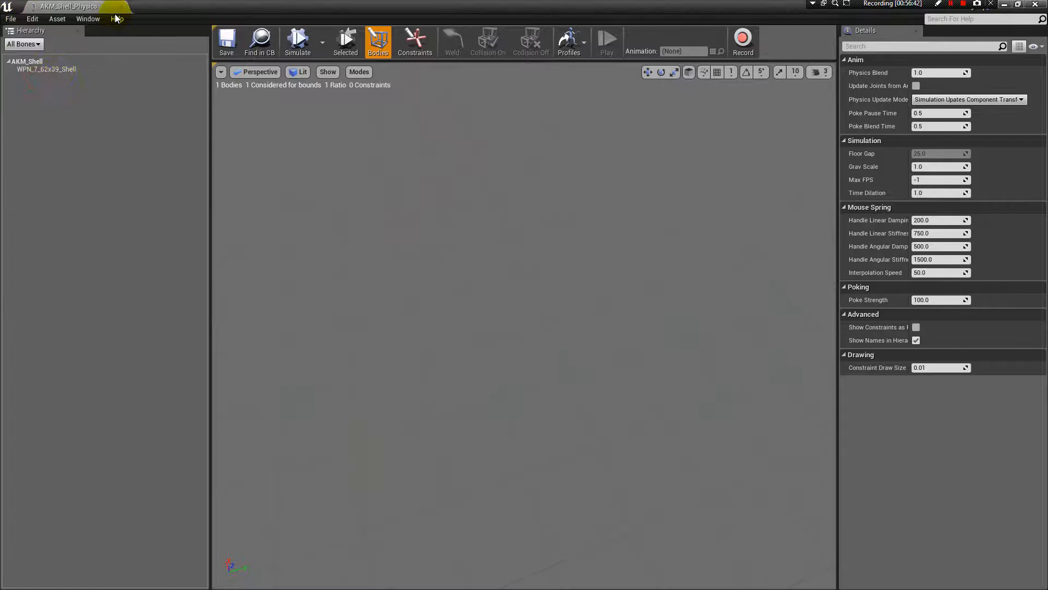
click(121, 6)
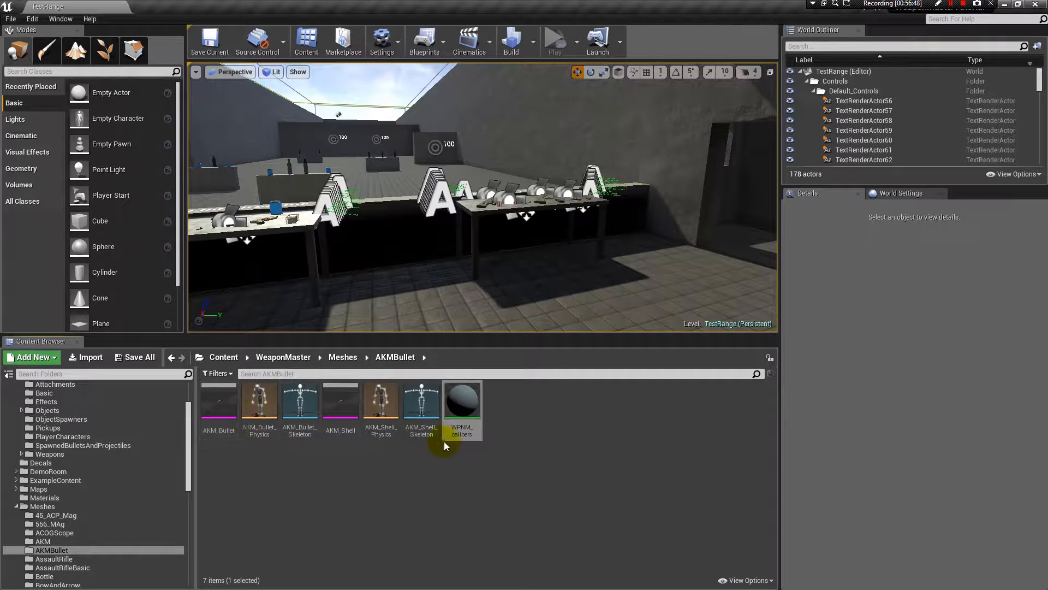
- Go up from the AKMBullet folder through Meshes to the WeaponMaster folder in the content browser
click(343, 357)
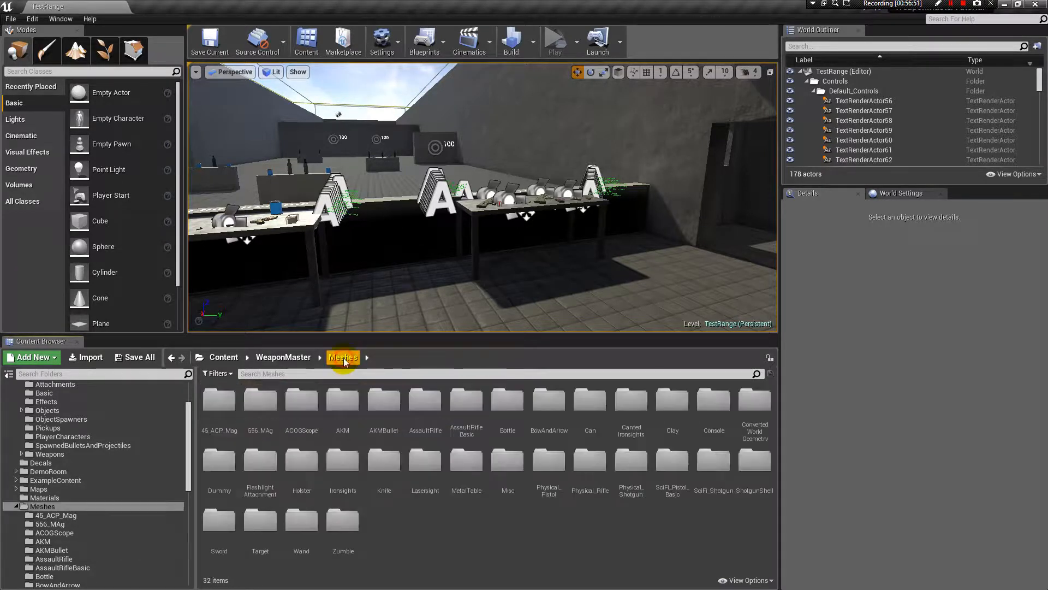
click(286, 356)
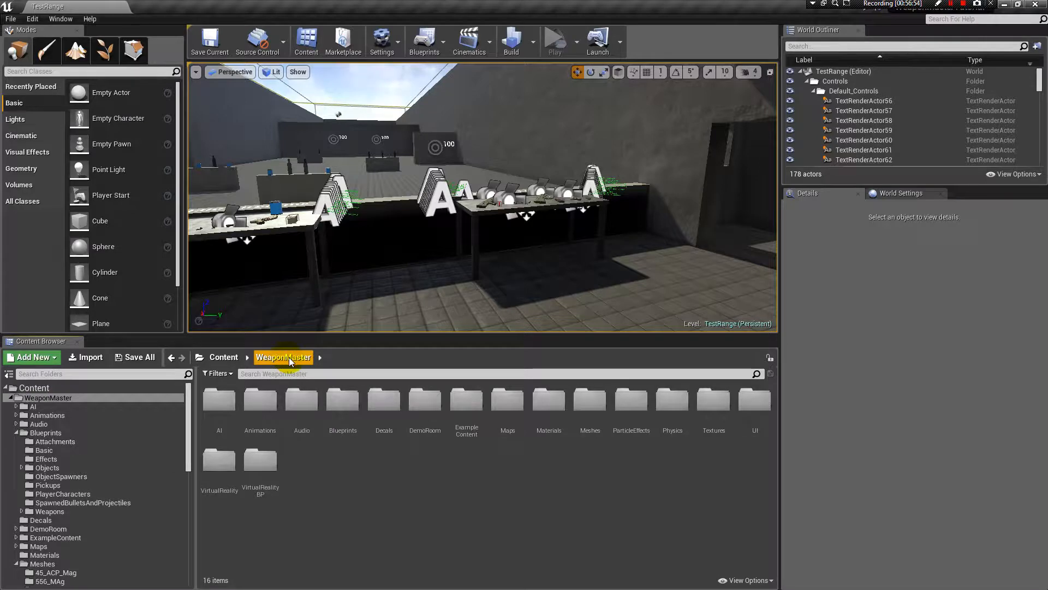